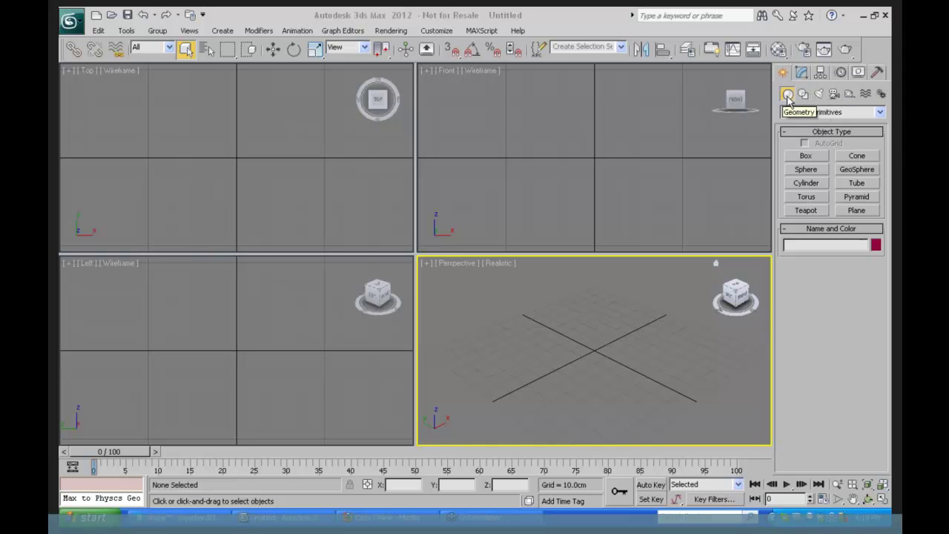
click(881, 114)
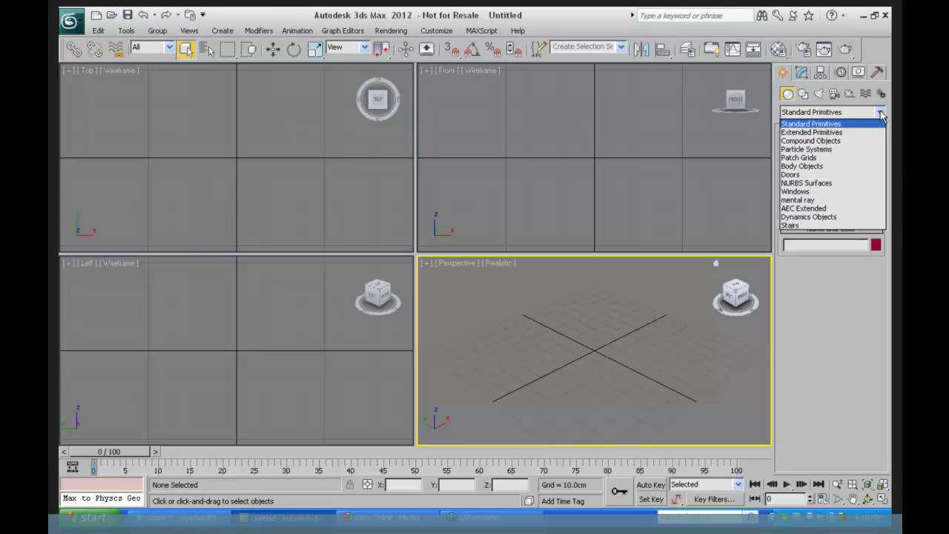
click(880, 123)
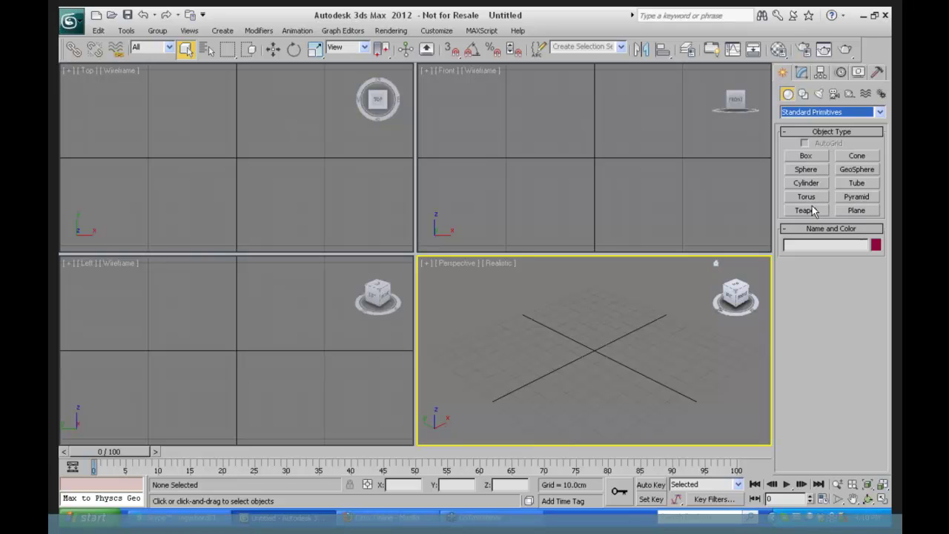
Set the scene's display unit scale to Generic Units.
click(435, 31)
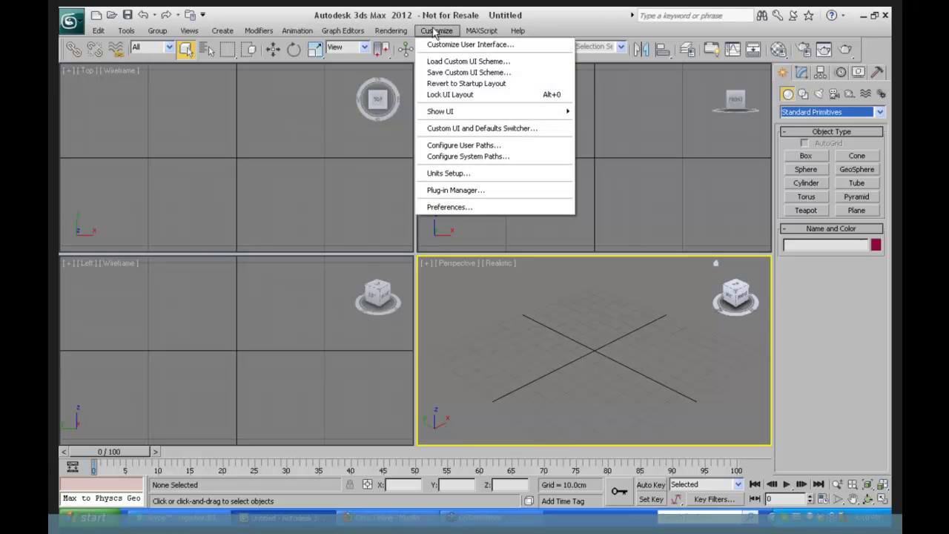
click(436, 172)
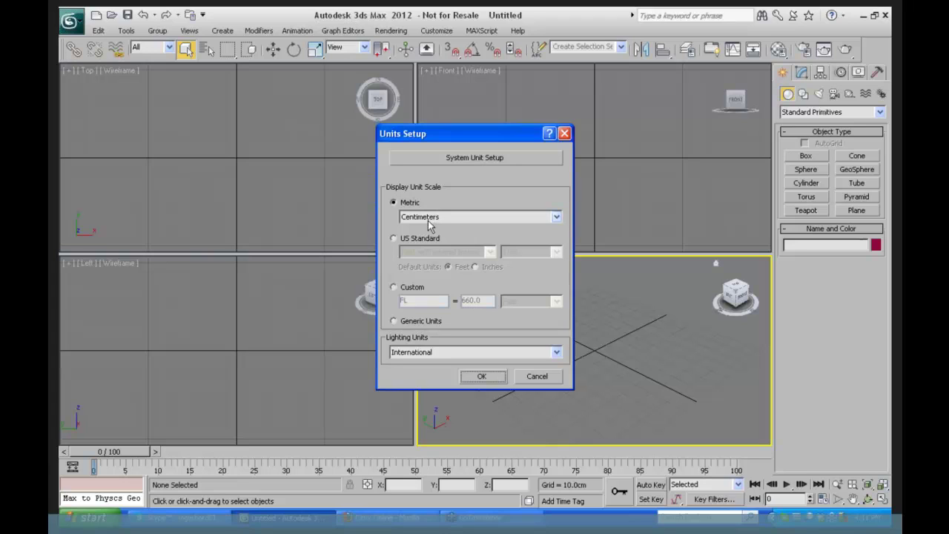
click(395, 322)
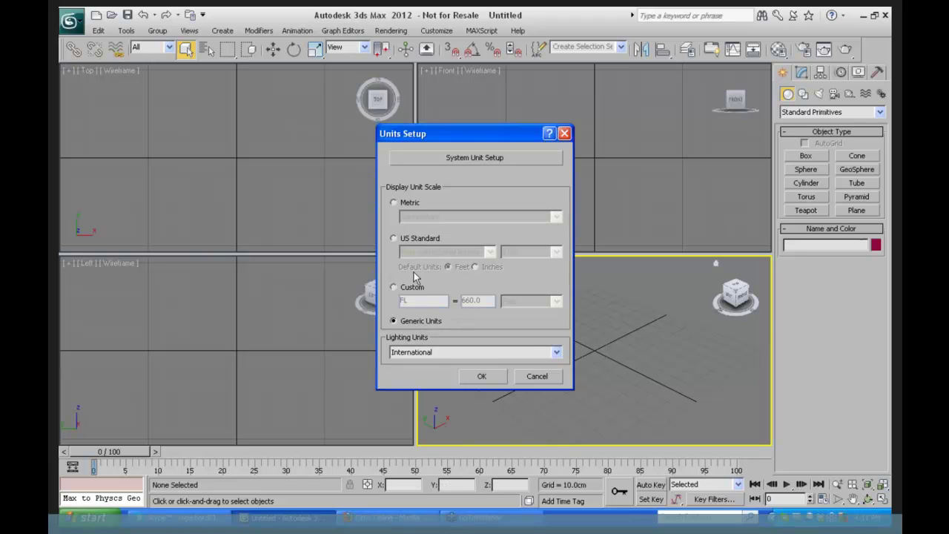
click(395, 240)
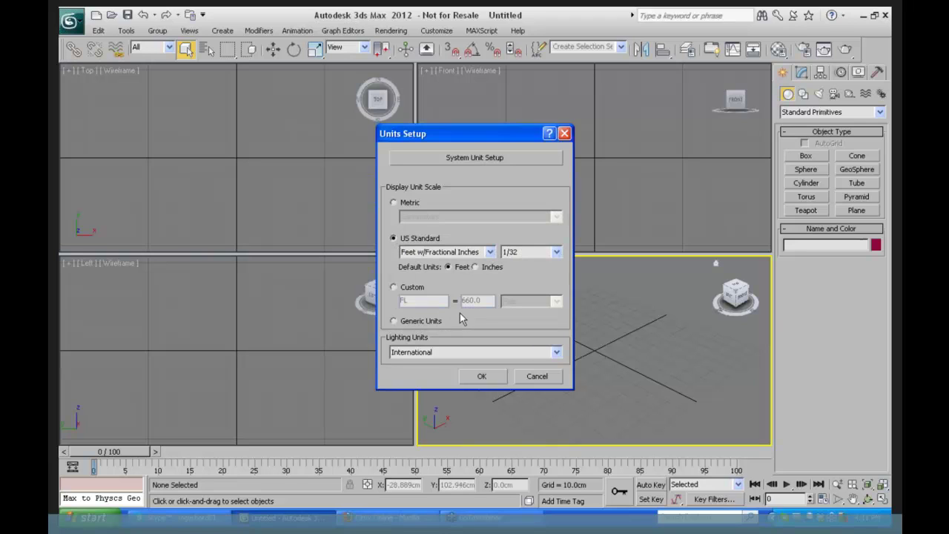
click(394, 202)
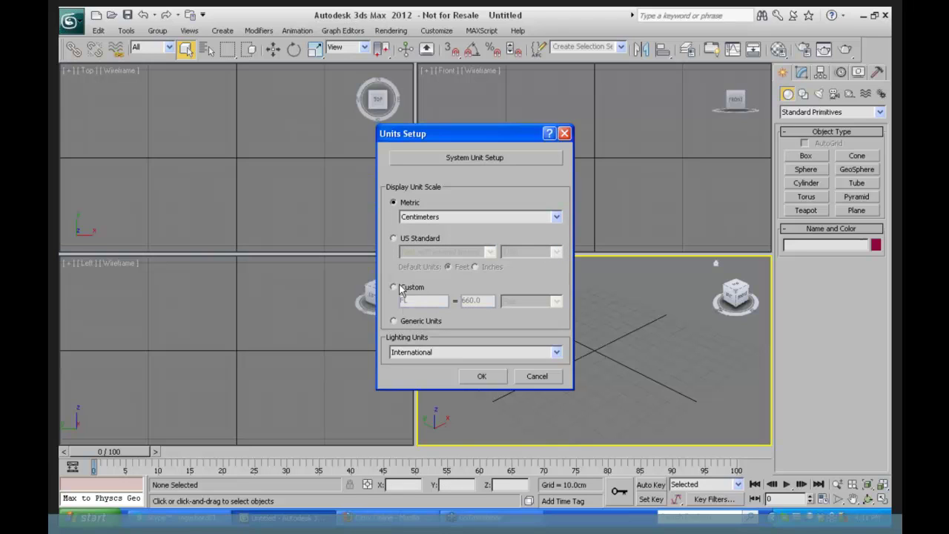
click(394, 238)
click(394, 202)
click(394, 321)
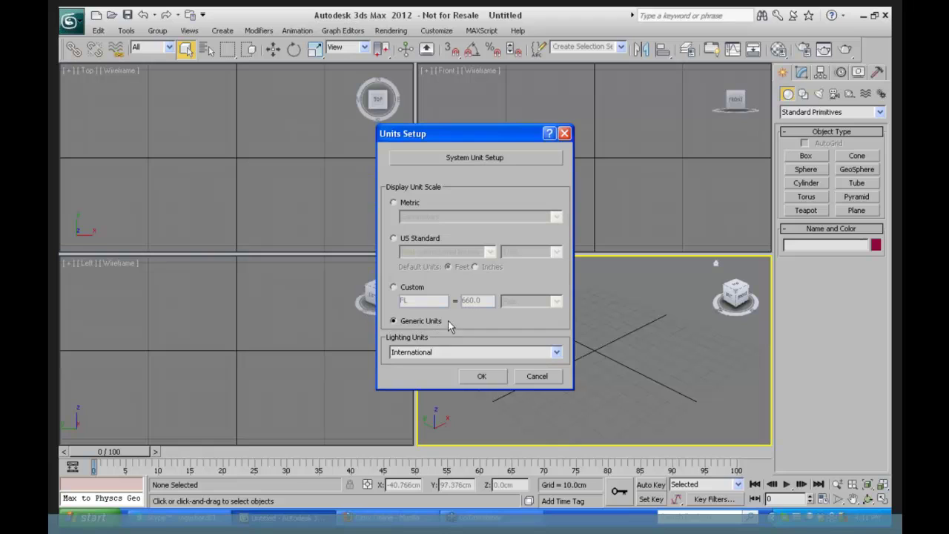
click(483, 377)
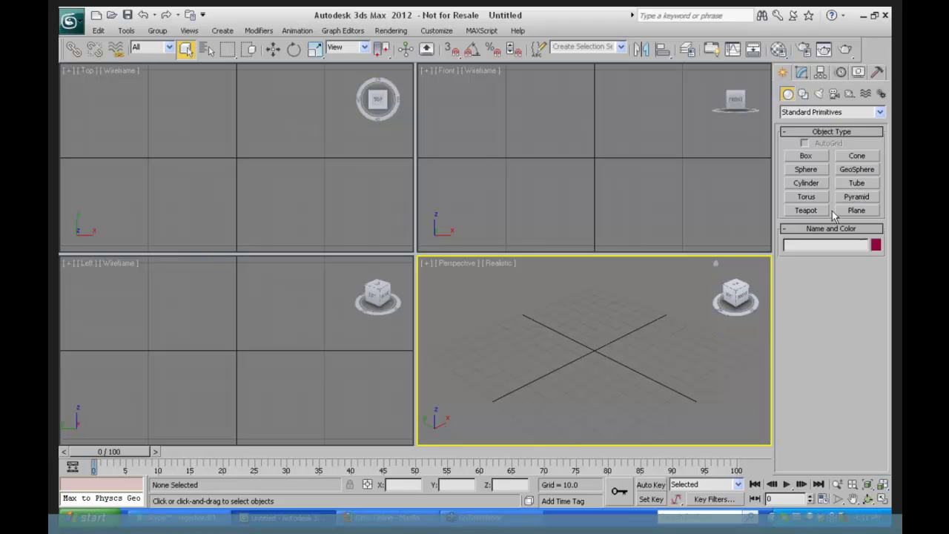
Examine the creation settings of the Box, Sphere, Cone and GeoSphere primitives, including the box's keyboard entry and parameters.
click(806, 156)
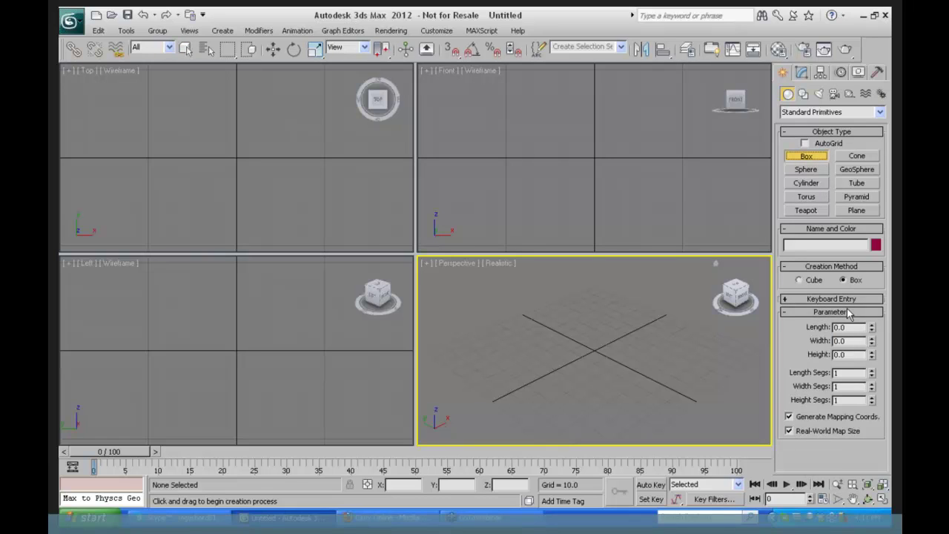
click(789, 299)
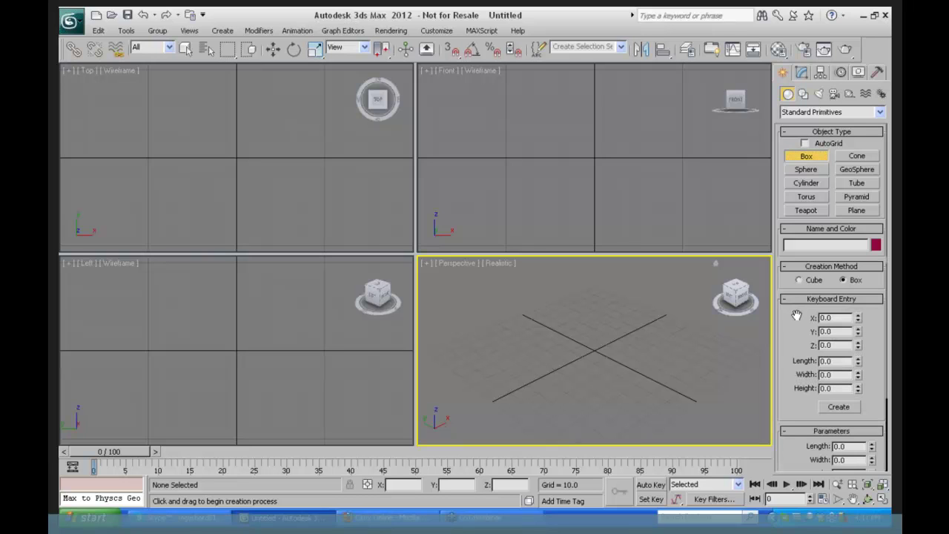
click(790, 300)
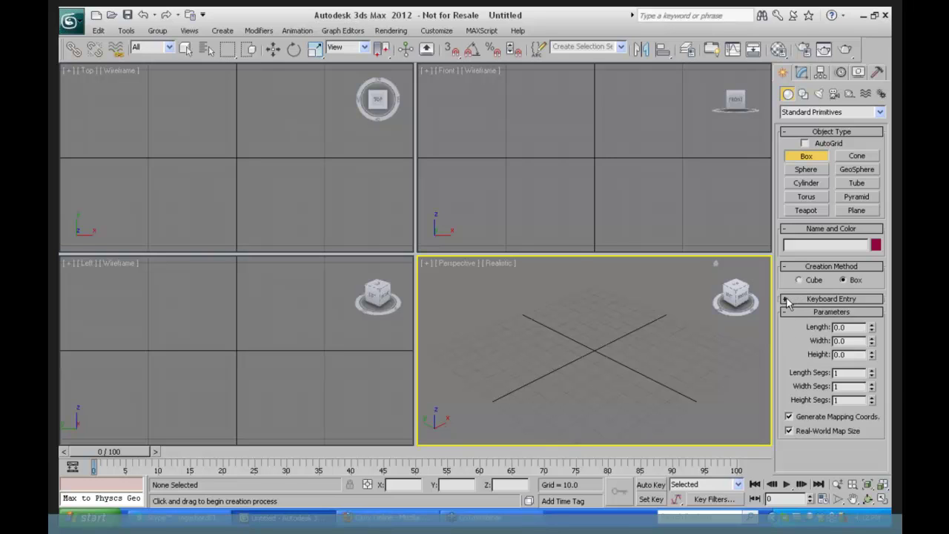
click(786, 312)
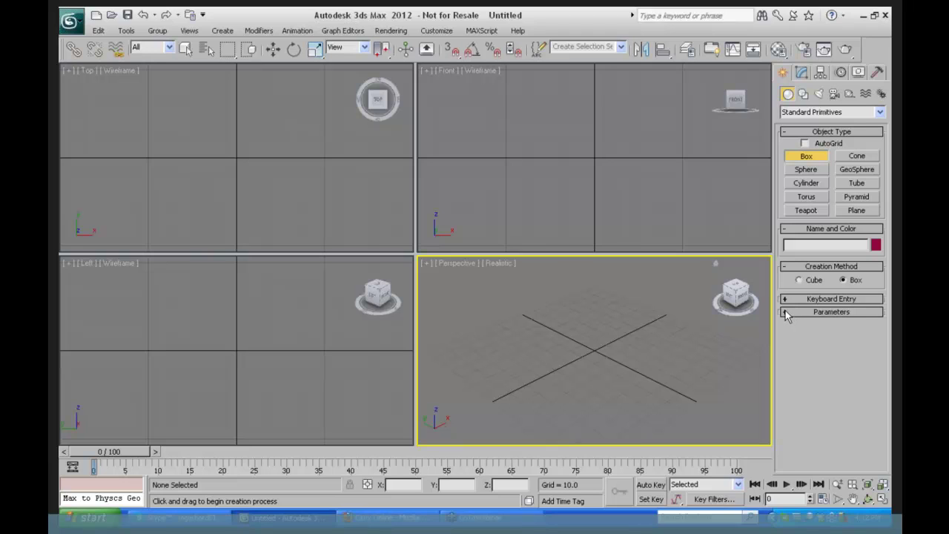
click(785, 312)
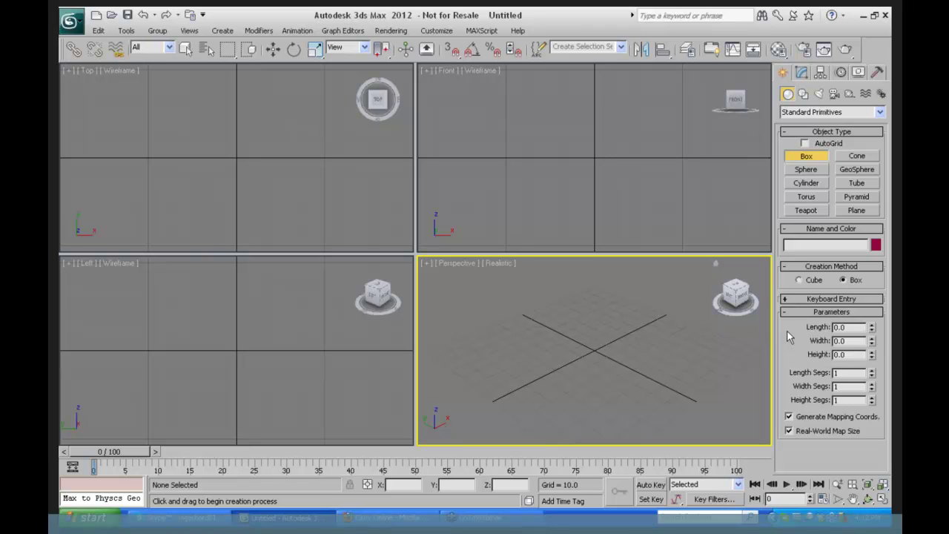
click(809, 170)
click(865, 156)
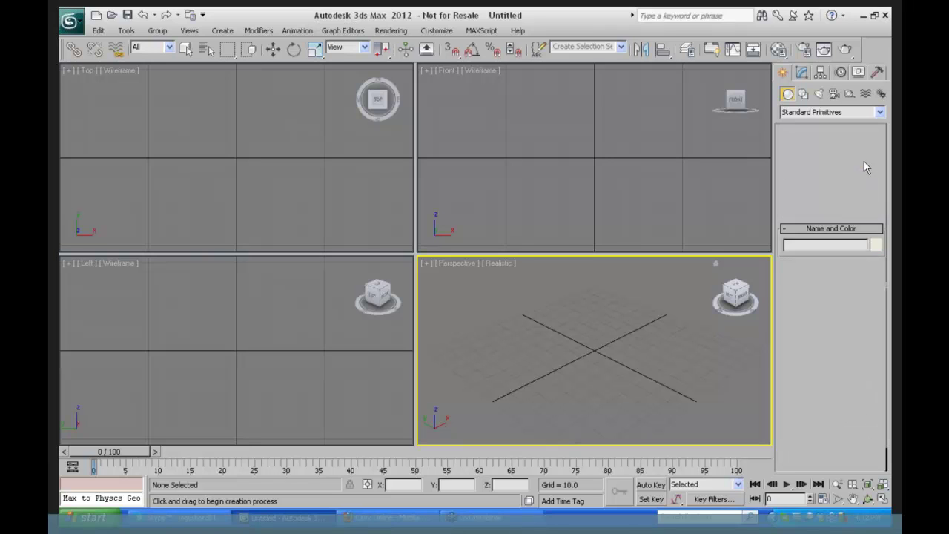
click(862, 169)
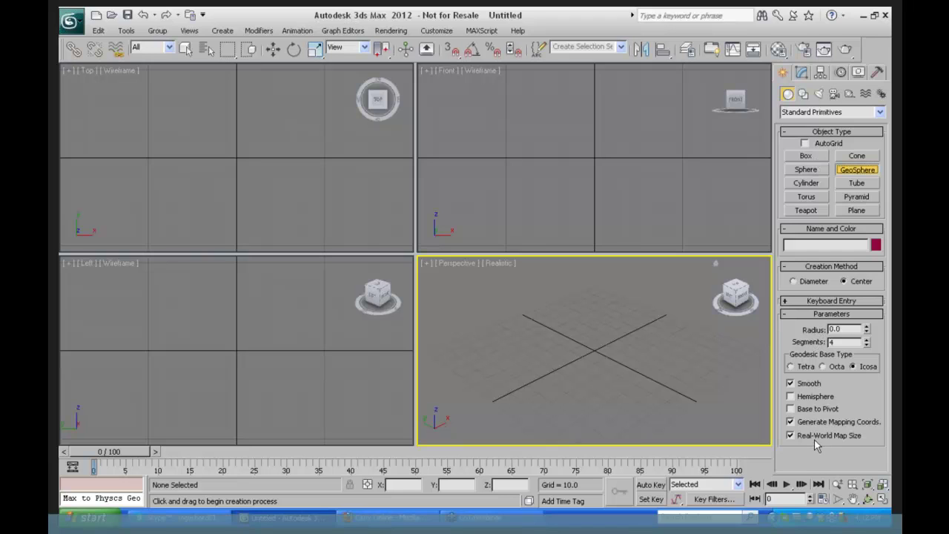
Draw a box about 41 long, 43 wide and 29 high at the centre of the grid in the Perspective view.
click(811, 156)
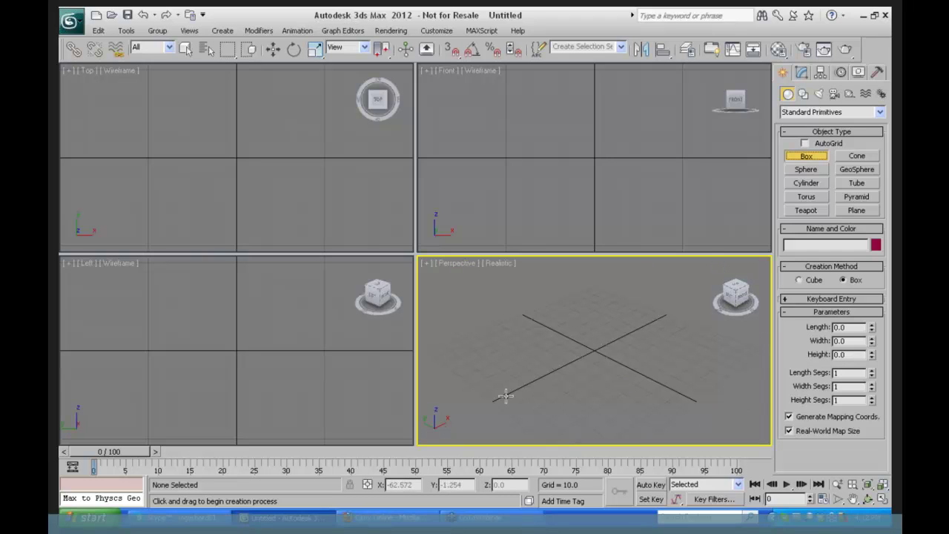
drag(588, 329, 585, 373)
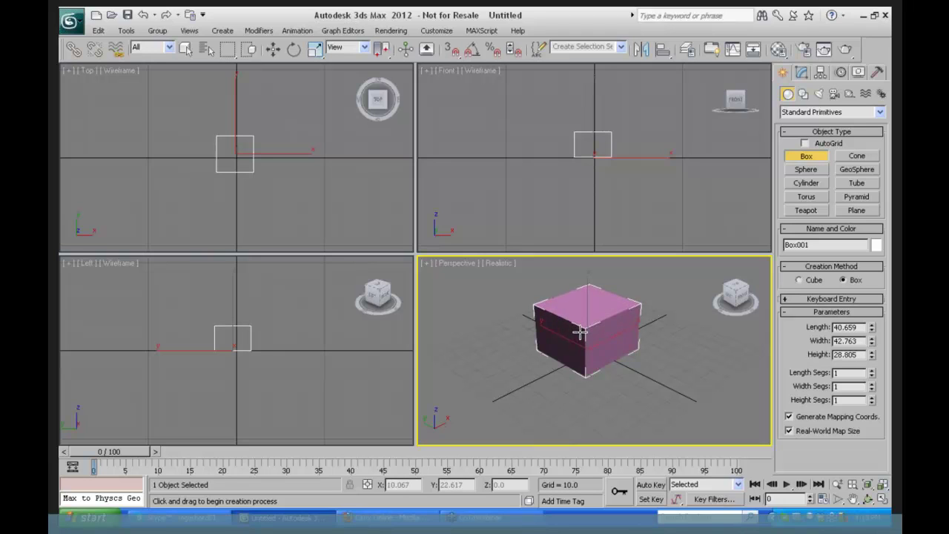
click(581, 333)
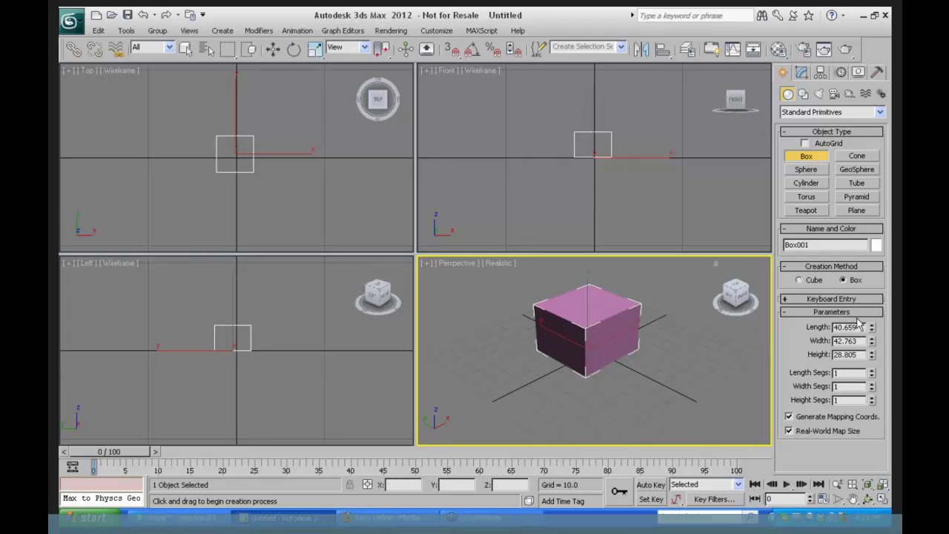
Set the box's length to 40, width to 42 and height to 28.
drag(862, 327, 819, 332)
text(40)
key(Tab)
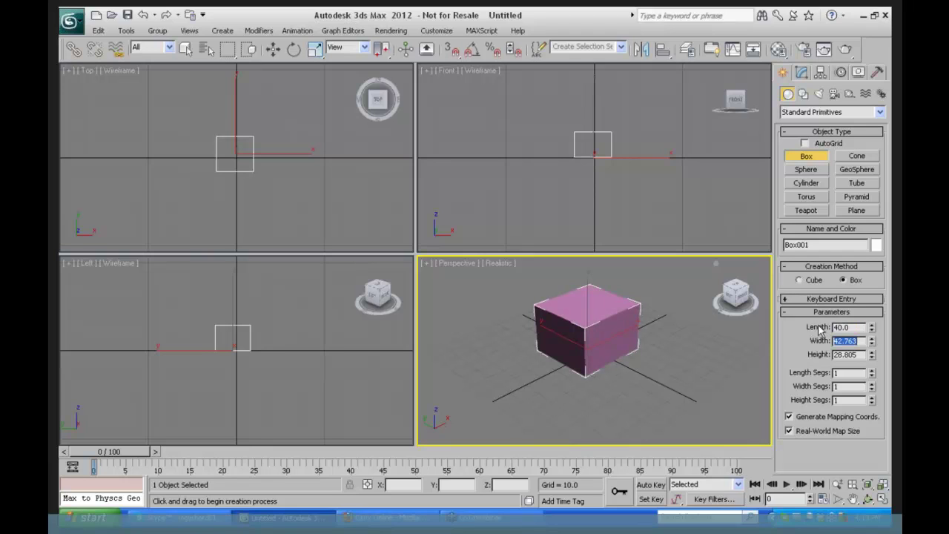
text(42)
key(Tab)
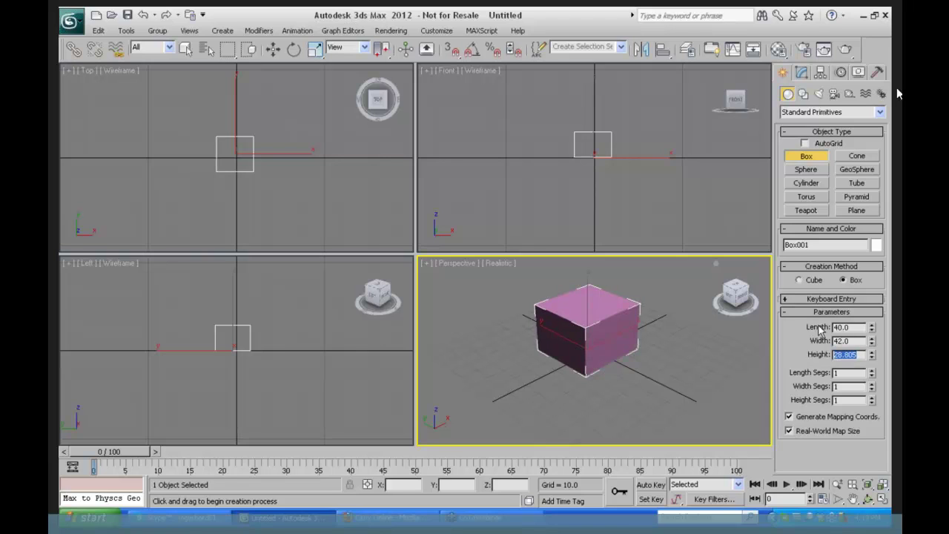
text(28)
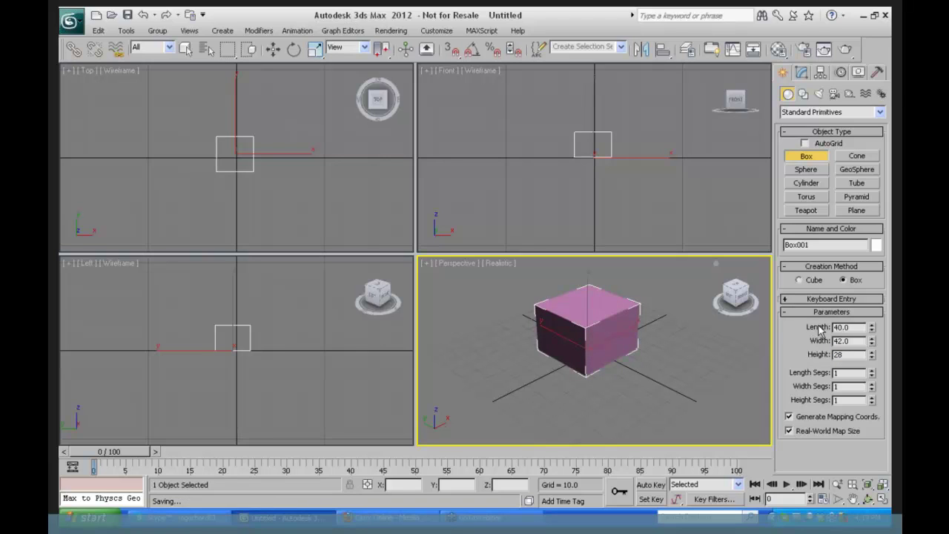
key(Tab)
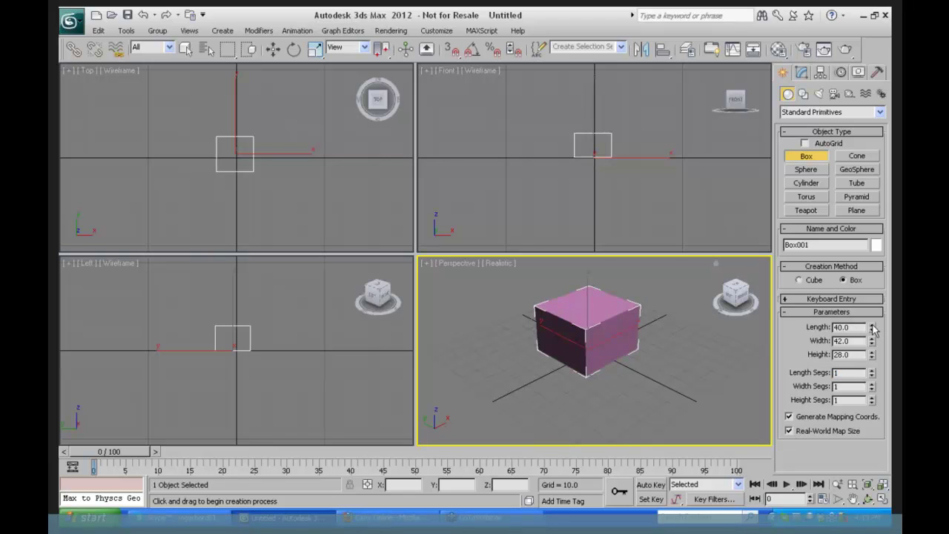
Resize the box to a length of 33, a width of 10 and a height of 22.
drag(873, 331, 875, 357)
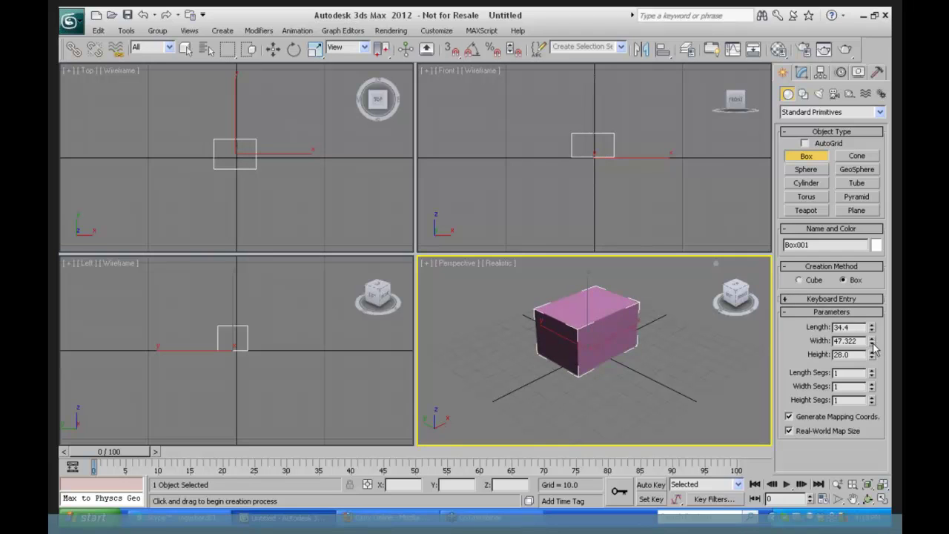
right_click(872, 342)
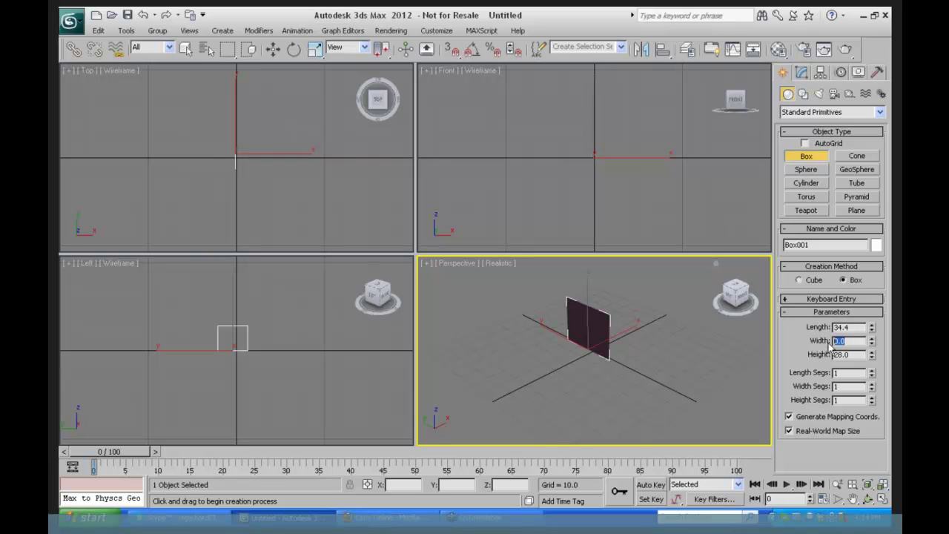
text(10)
drag(851, 327, 828, 358)
text(33)
text(22)
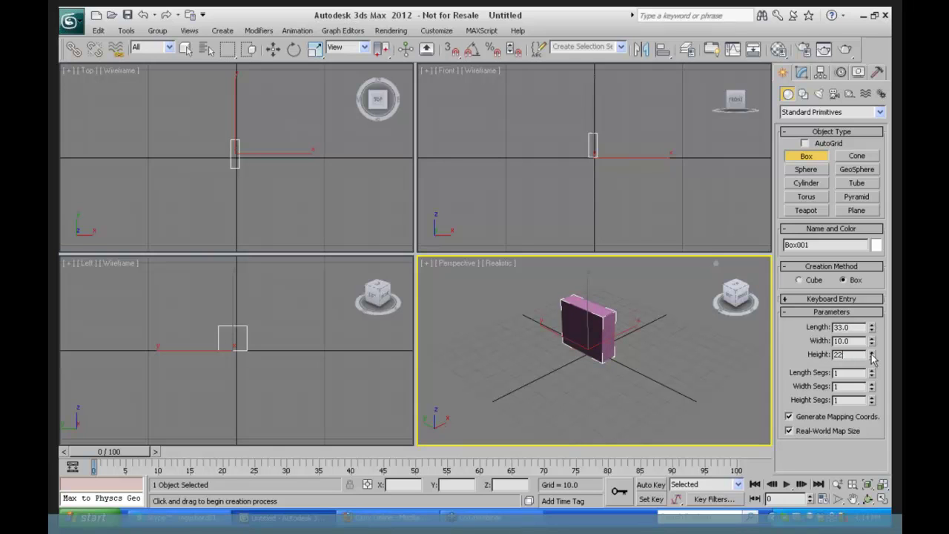
Set the box's width to 37 and its height to 30.
drag(872, 355, 883, 231)
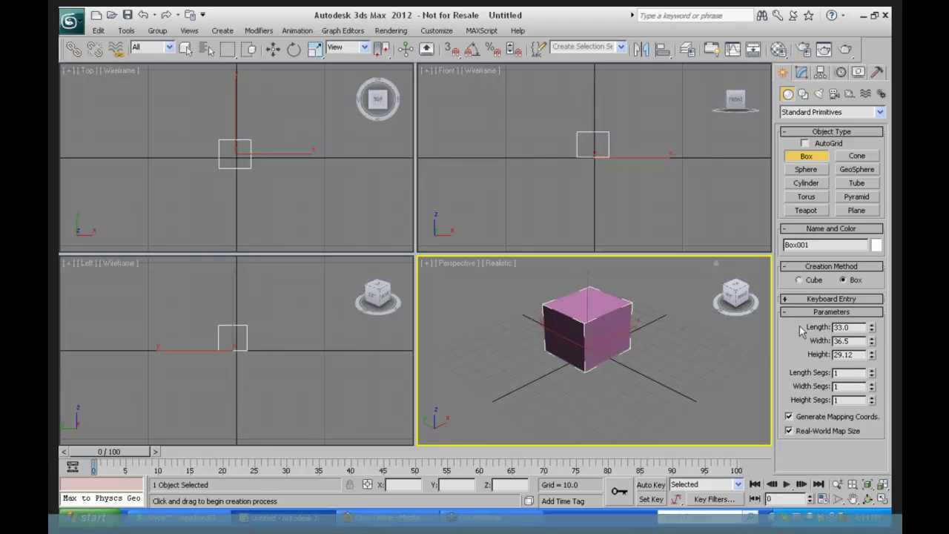
drag(851, 341, 815, 349)
text(37)
drag(860, 354, 815, 359)
text(30)
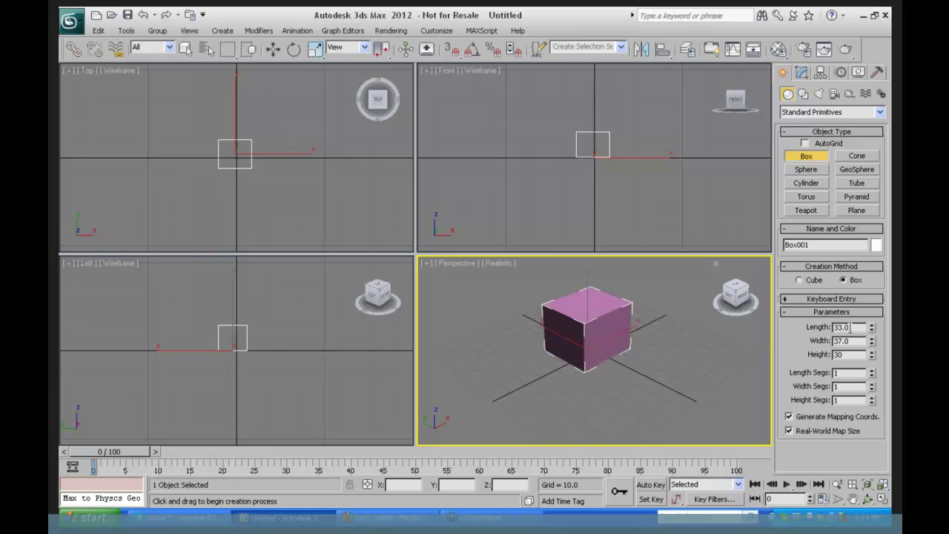
click(662, 352)
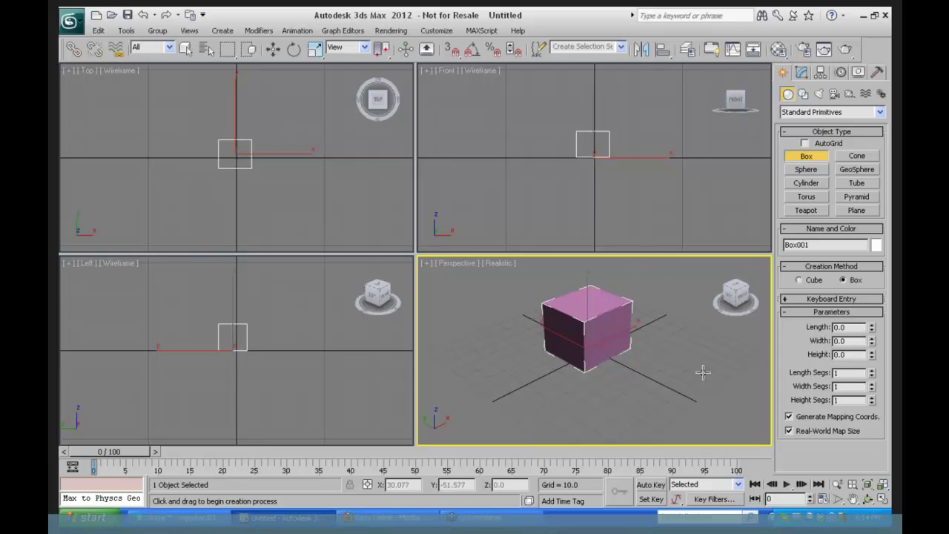
Draw three smaller boxes: two right of the first, the outer about 13 × 21 × 26, and one left of it about 24 × 16 × 34.
drag(665, 329, 712, 334)
click(699, 339)
click(711, 326)
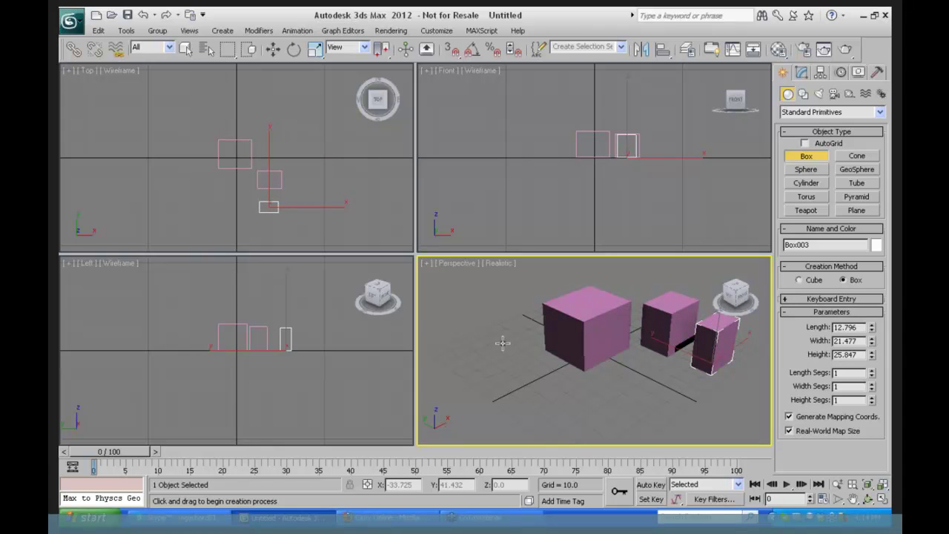
drag(504, 343, 523, 374)
click(639, 440)
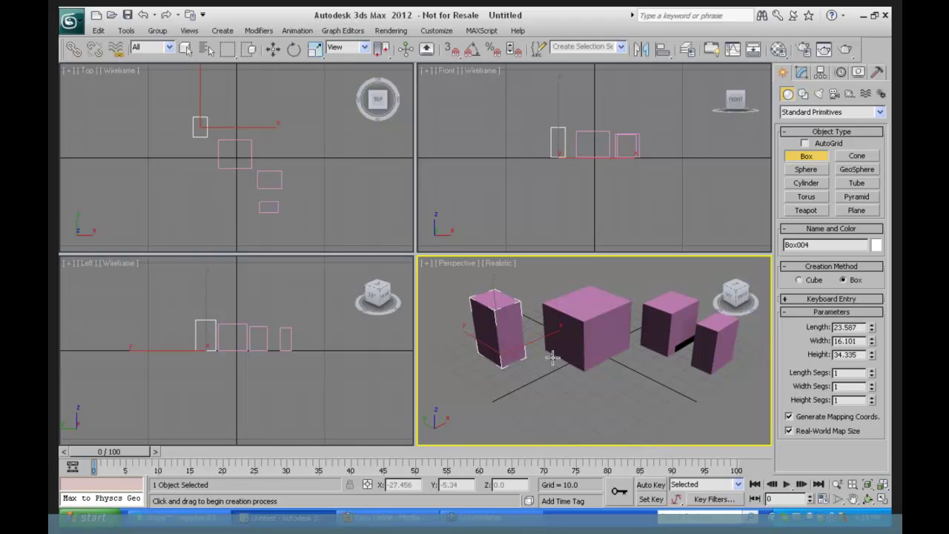
Exit box creation with Select and Move active and the standard primitives' creation options shown.
click(806, 156)
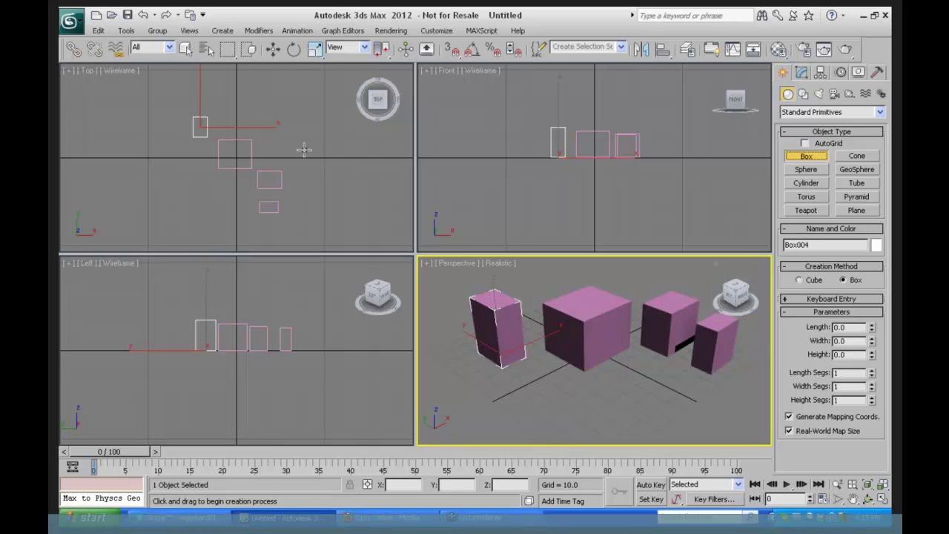
click(273, 49)
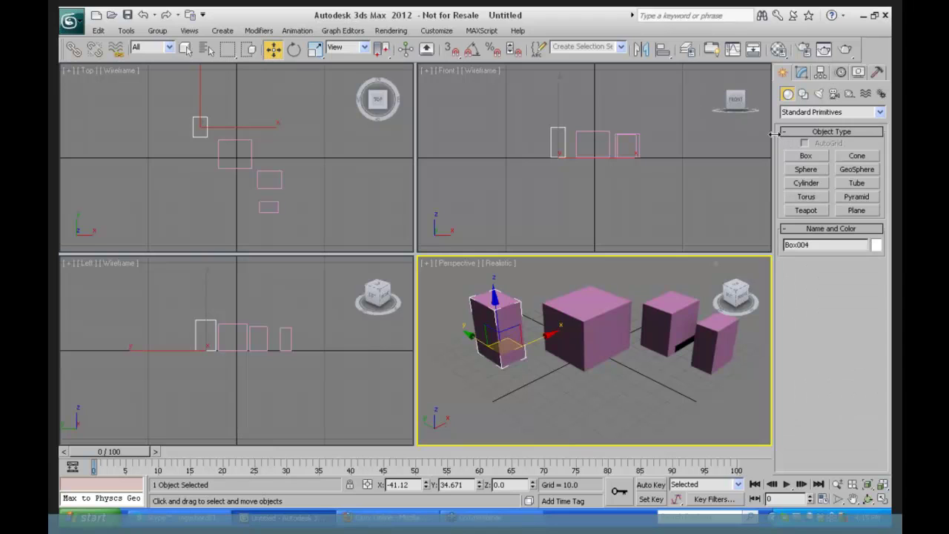
click(806, 156)
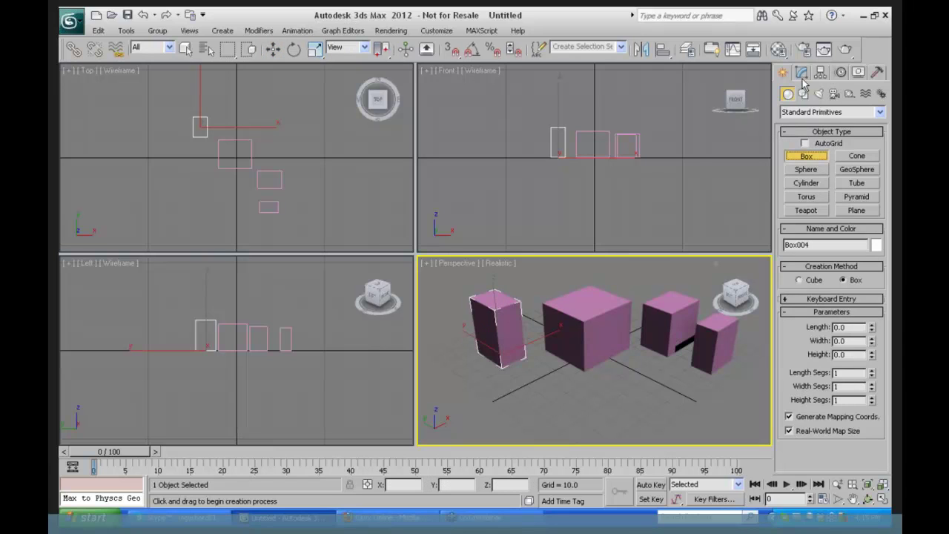
click(803, 74)
click(782, 75)
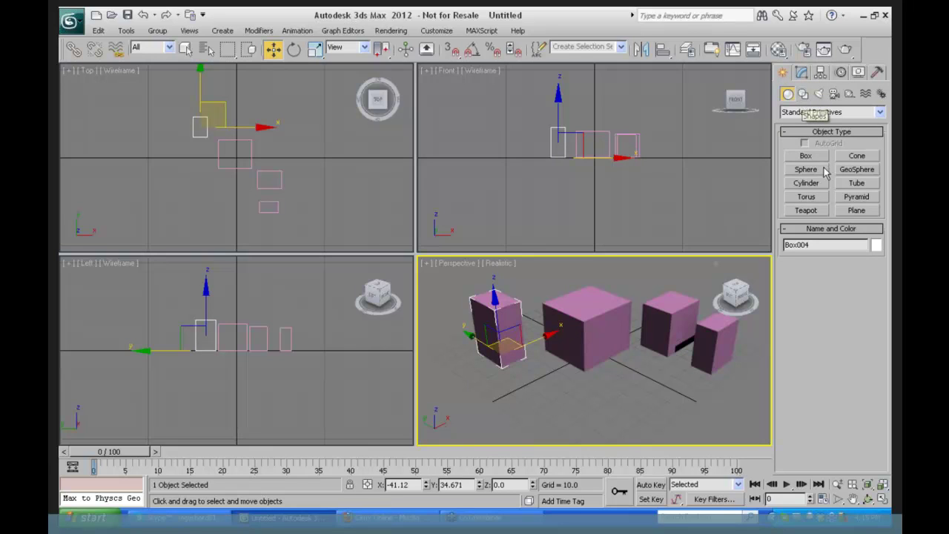
Undo the creation of the three smaller boxes so only the first box remains.
click(805, 156)
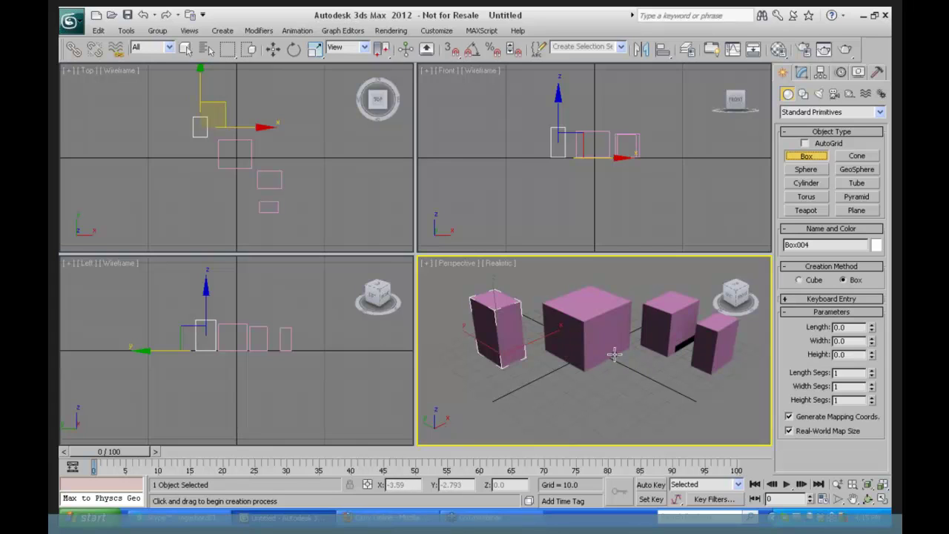
key(ctrl+z)
key(ctrl+z)
key(ctrl+z)
key(ctrl+z)
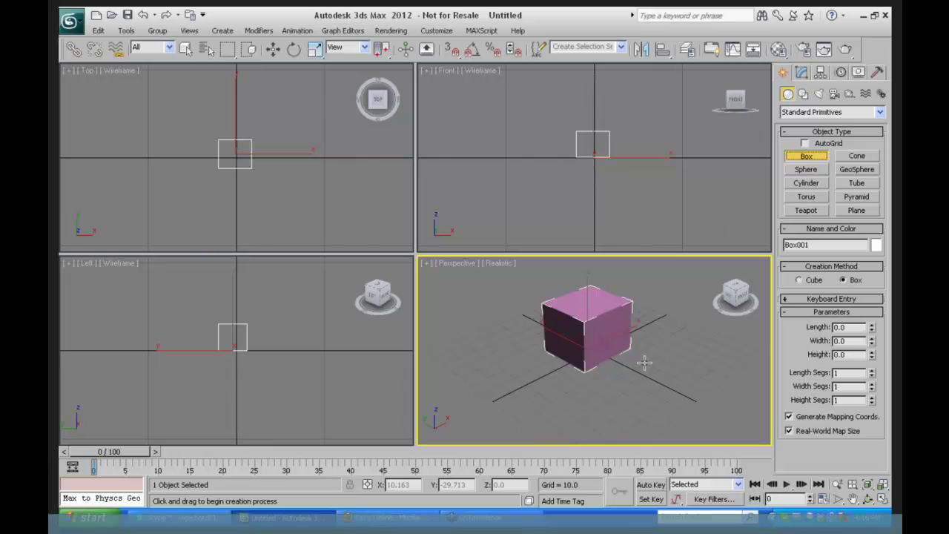
Try to change the first box's length through the creation parameters.
click(872, 324)
drag(872, 327, 878, 315)
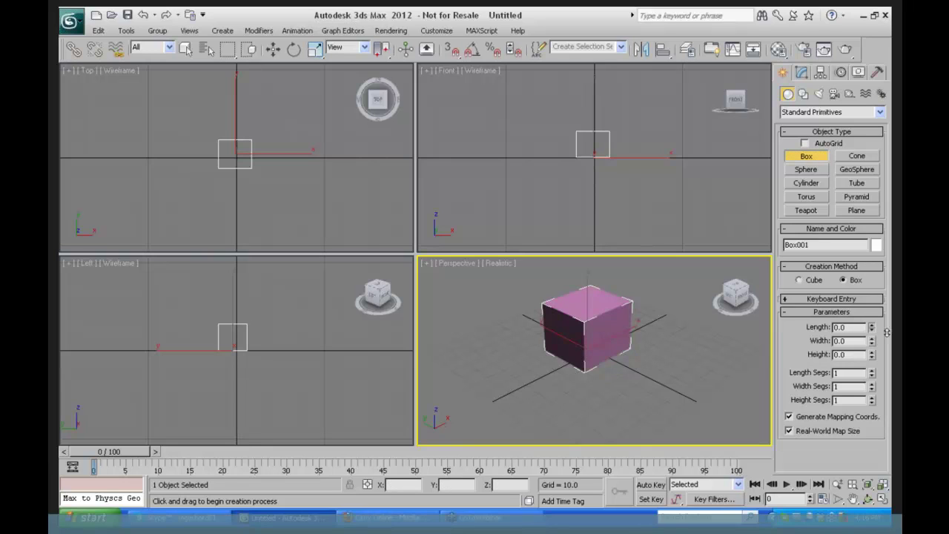
drag(874, 246, 874, 242)
In the box's modify parameters, reduce the height to about 15.6, the width to about 24.8 and the length to about 26.
click(801, 73)
key(w)
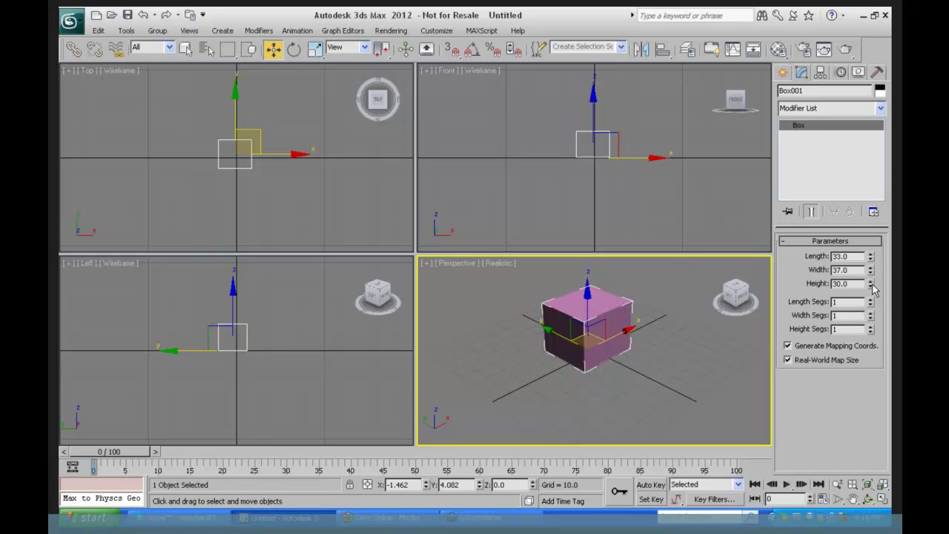
drag(872, 287, 872, 313)
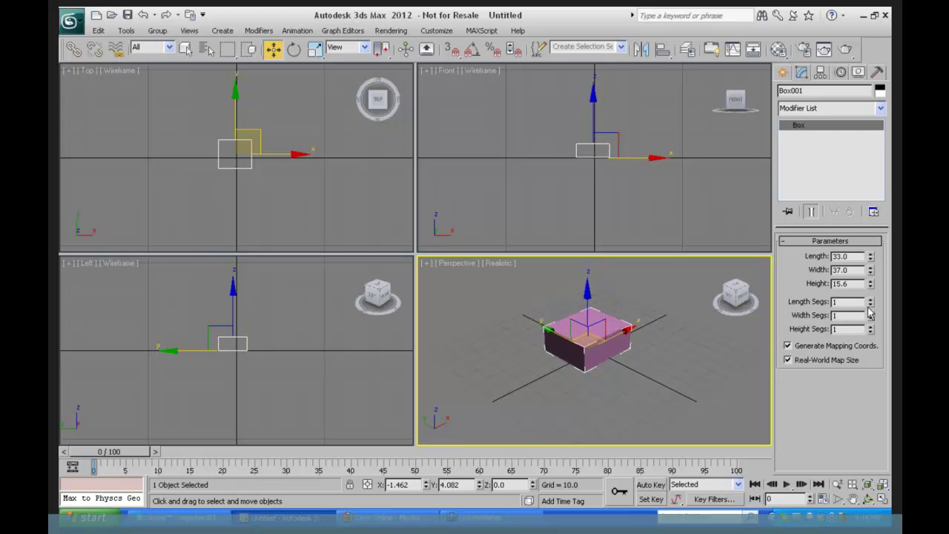
drag(871, 273, 872, 292)
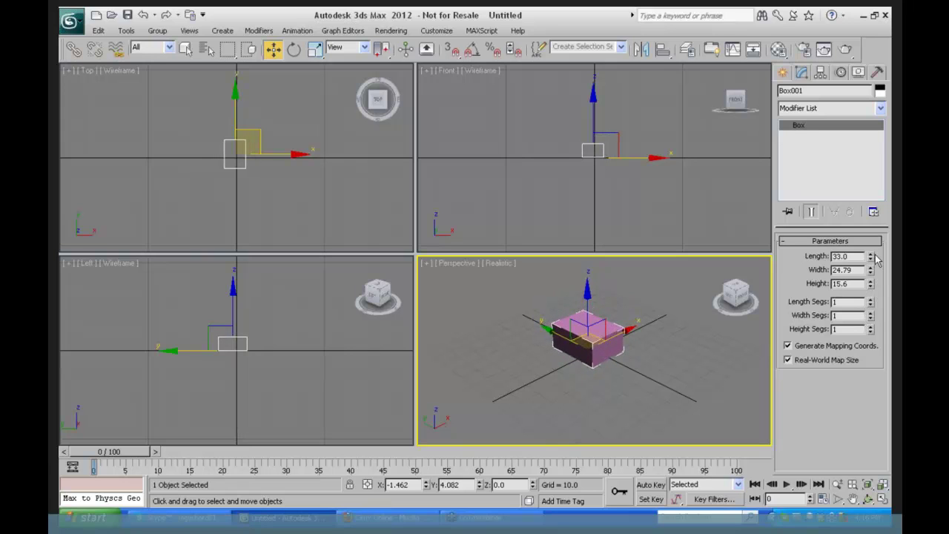
drag(871, 254, 871, 265)
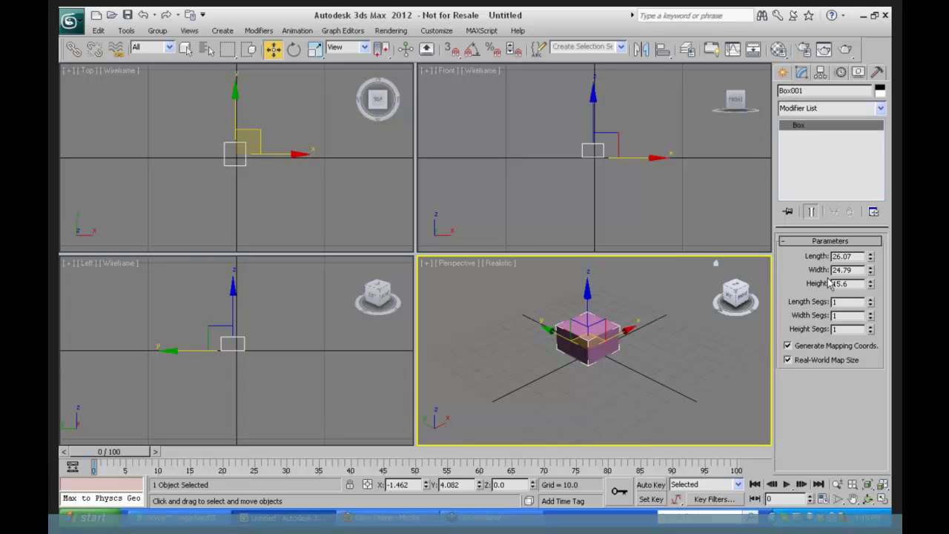
Set the box's width to exactly 25, its height to 15 and its length to 26.
drag(842, 256, 868, 258)
key(Tab)
text(25)
key(Tab)
text(15)
key(Tab)
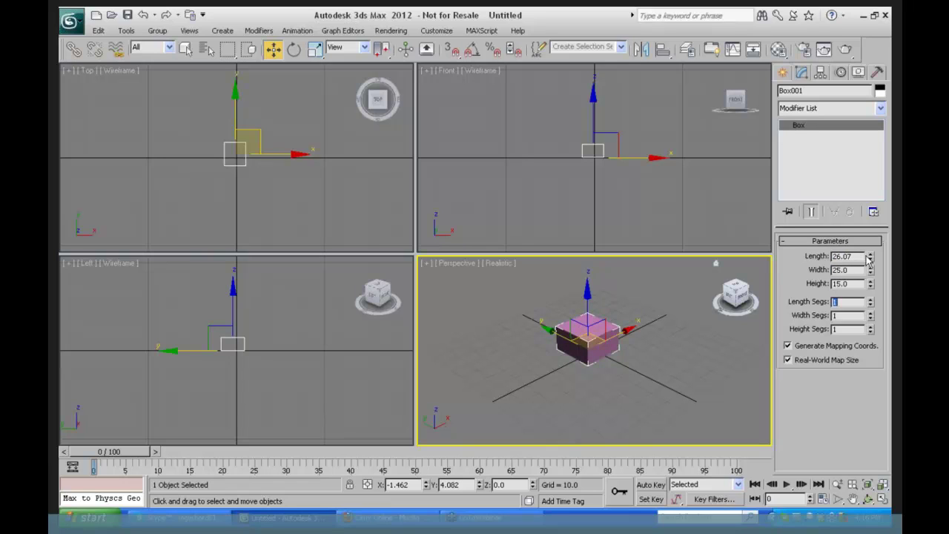
double_click(848, 258)
text(26)
key(Tab)
Raise the box's height to about 34.35 and divide its length into 4 segments.
drag(871, 285, 871, 205)
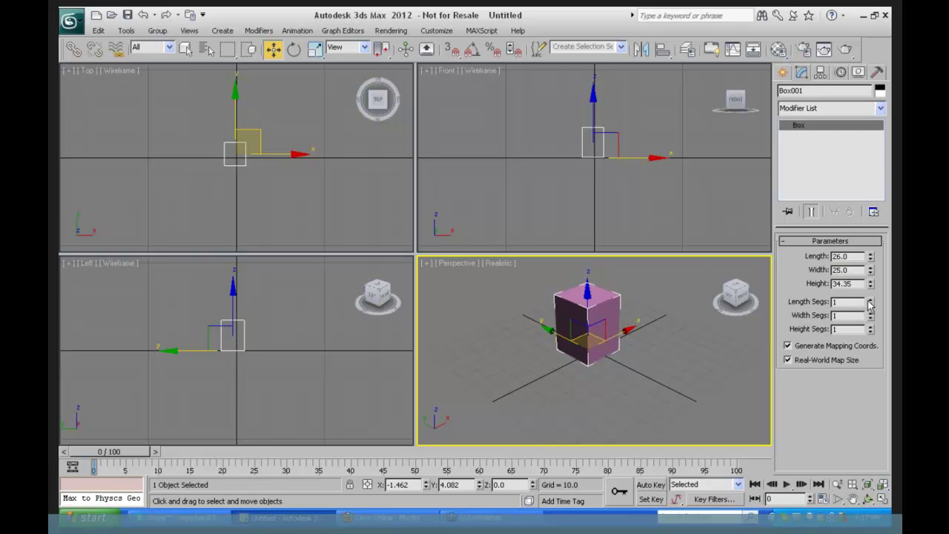
drag(871, 302, 877, 277)
click(882, 483)
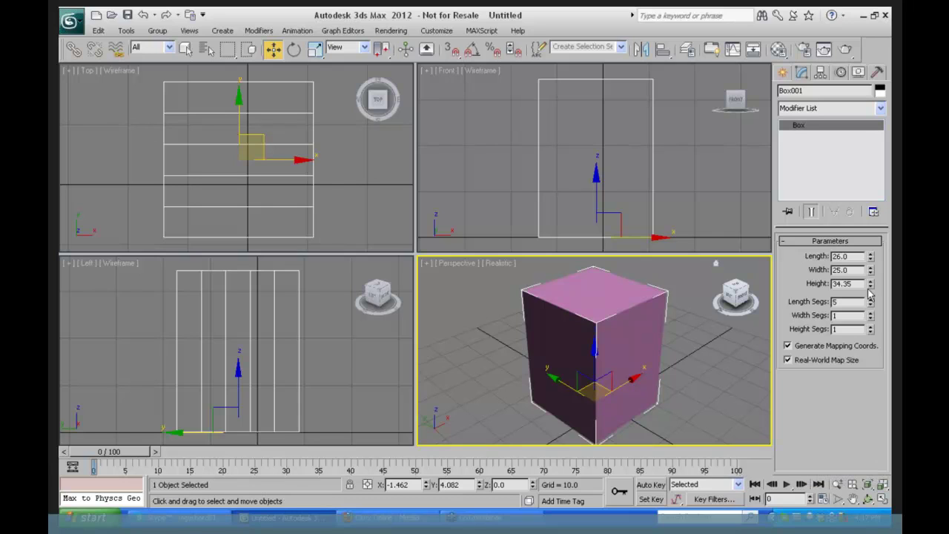
mouse_move(871, 301)
mouse_down()
mouse_move(872, 272)
mouse_move(875, 304)
mouse_up()
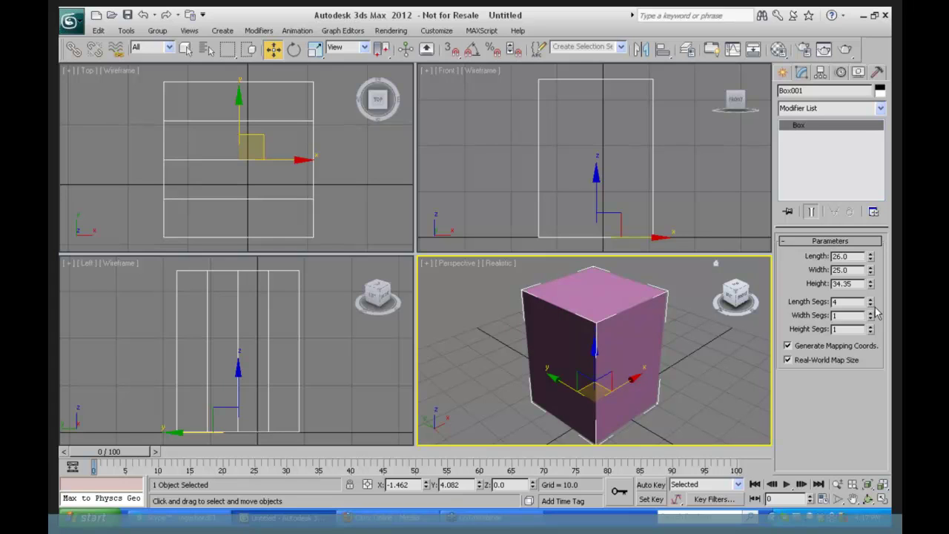
Show edged faces in the Perspective viewport and set the box to 5 length, 5 width and 7 height segments.
click(498, 265)
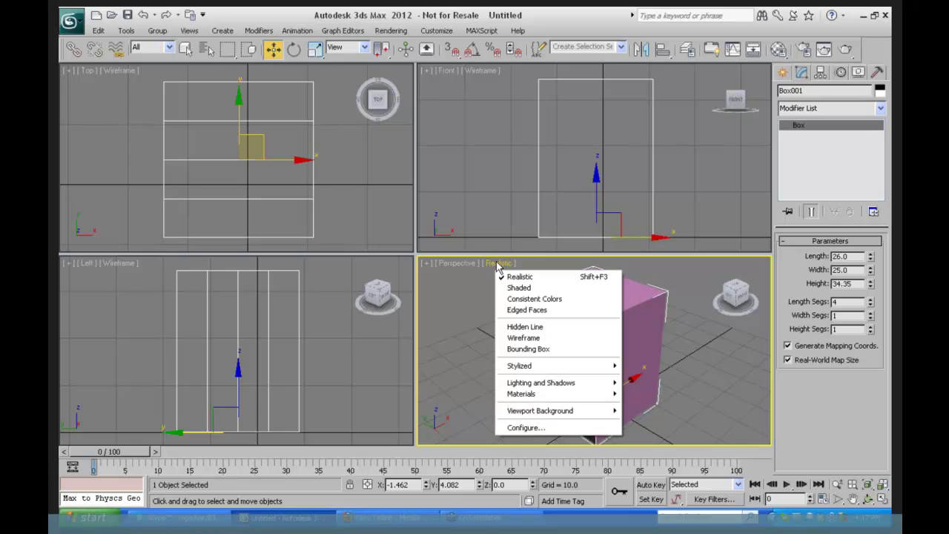
click(527, 310)
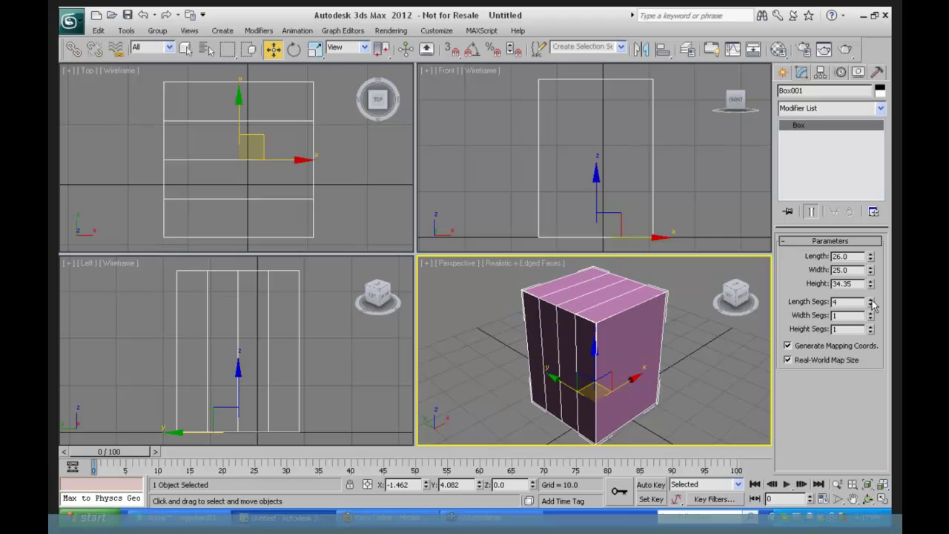
mouse_move(872, 302)
mouse_down()
mouse_move(872, 329)
mouse_move(871, 300)
mouse_up()
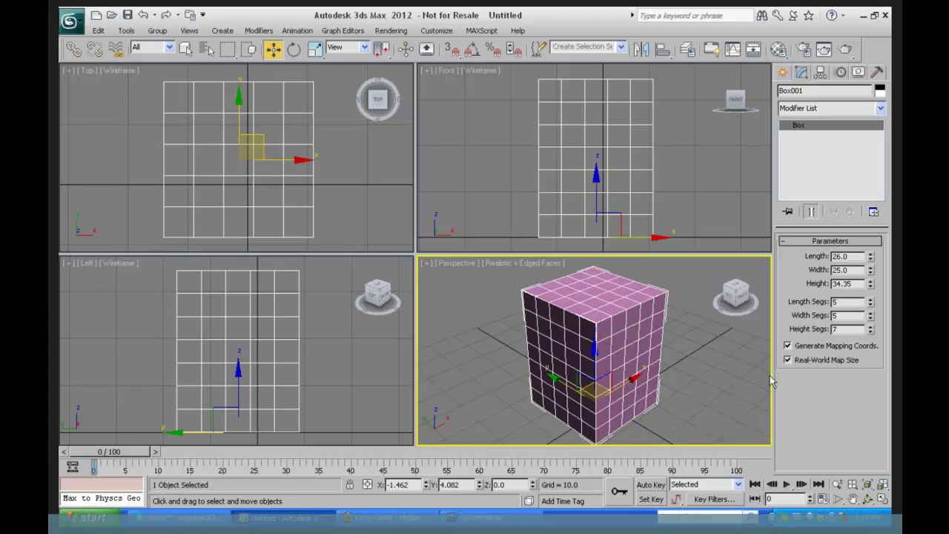
Switch Edged Faces off and back on in the Perspective viewport.
click(533, 263)
click(538, 308)
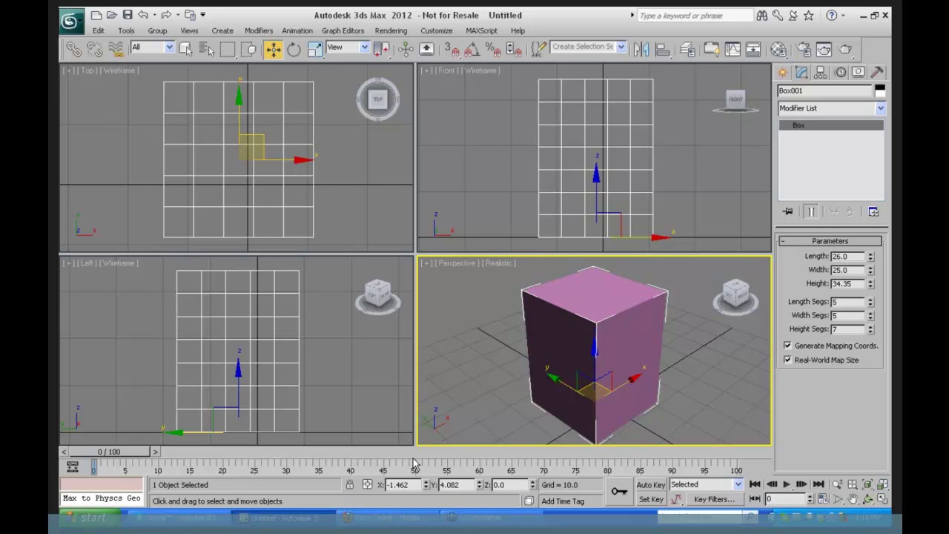
click(496, 260)
click(530, 310)
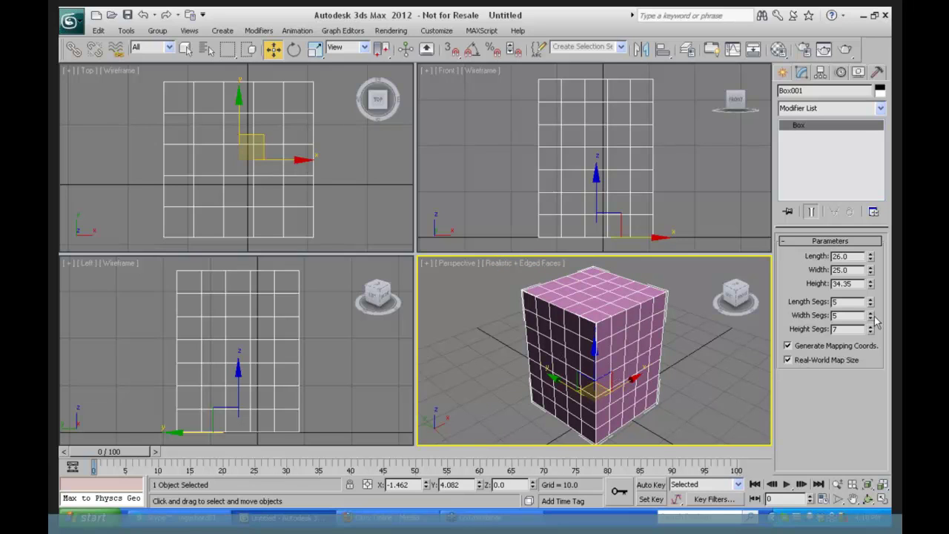
Draw a second box right of the first, about 16.7 long, 20.8 wide and 24.4 high.
click(783, 72)
click(806, 153)
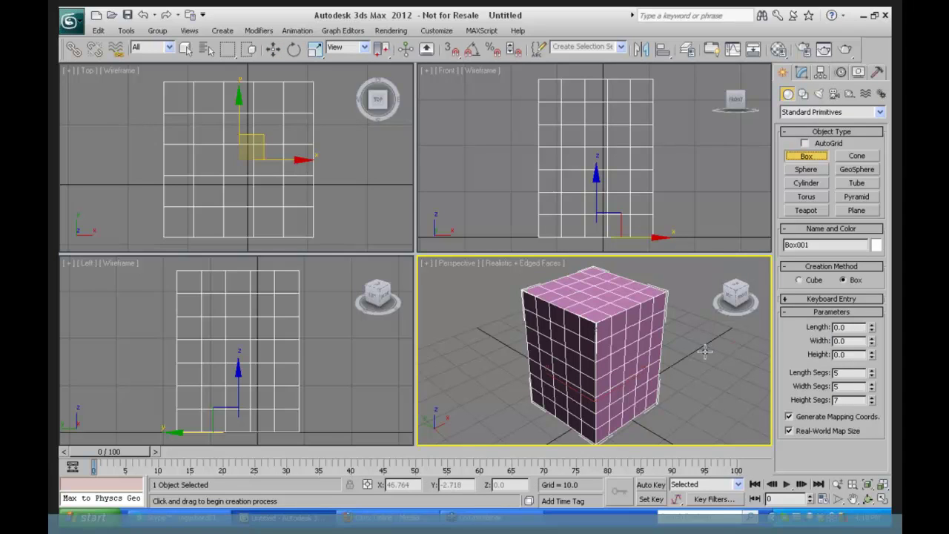
drag(704, 350, 713, 391)
click(701, 326)
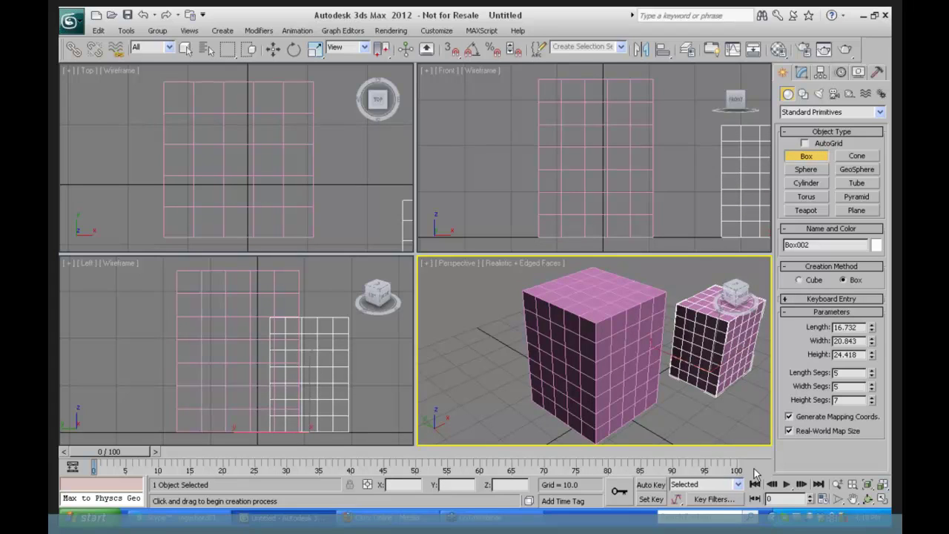
Reset the second box's length, width and height segments to 1.
right_click(872, 374)
right_click(872, 387)
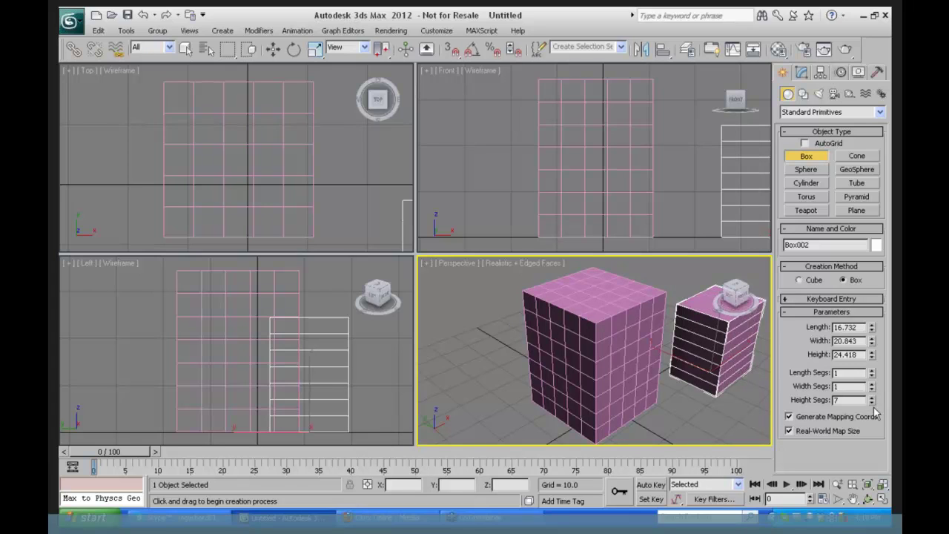
right_click(871, 400)
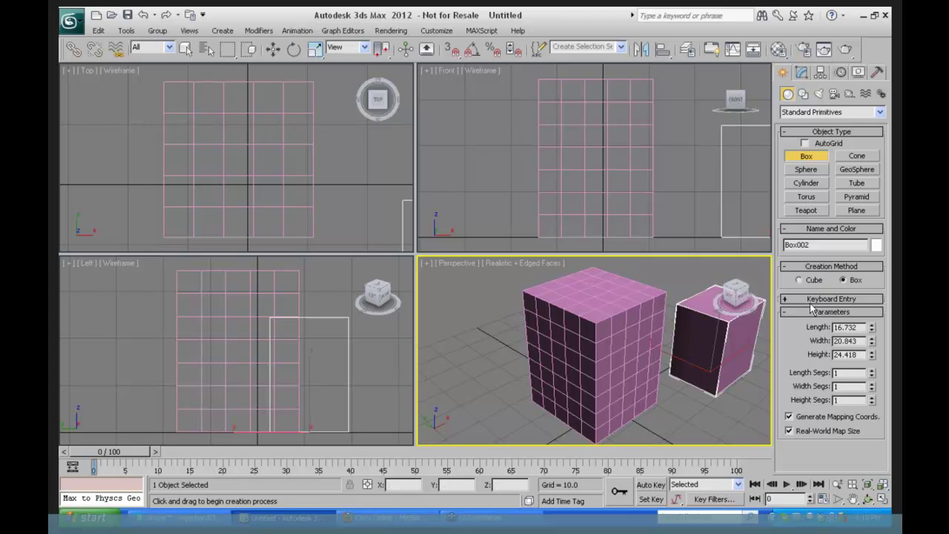
Draw a truncated cone left of the boxes with radii of about 16.4 and 7.1 and a height of about 23.
click(837, 483)
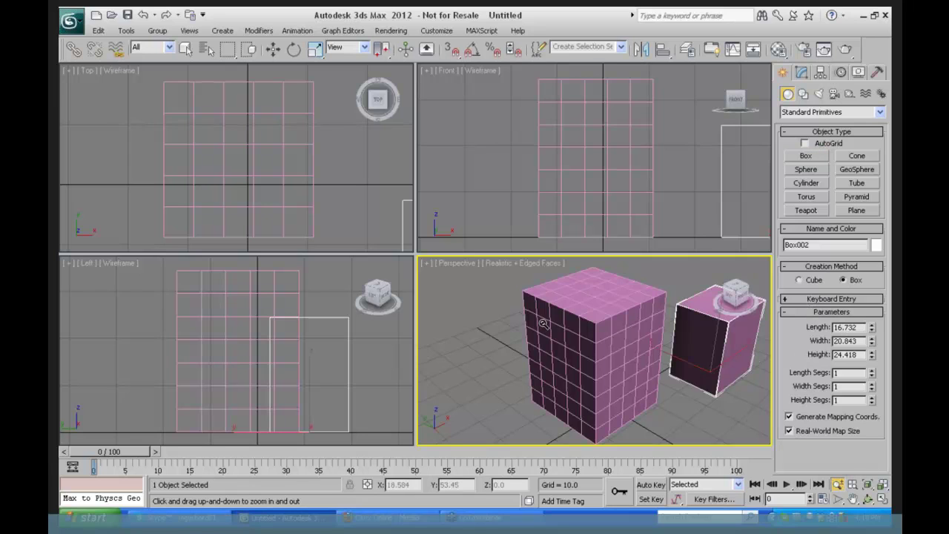
drag(561, 326, 565, 408)
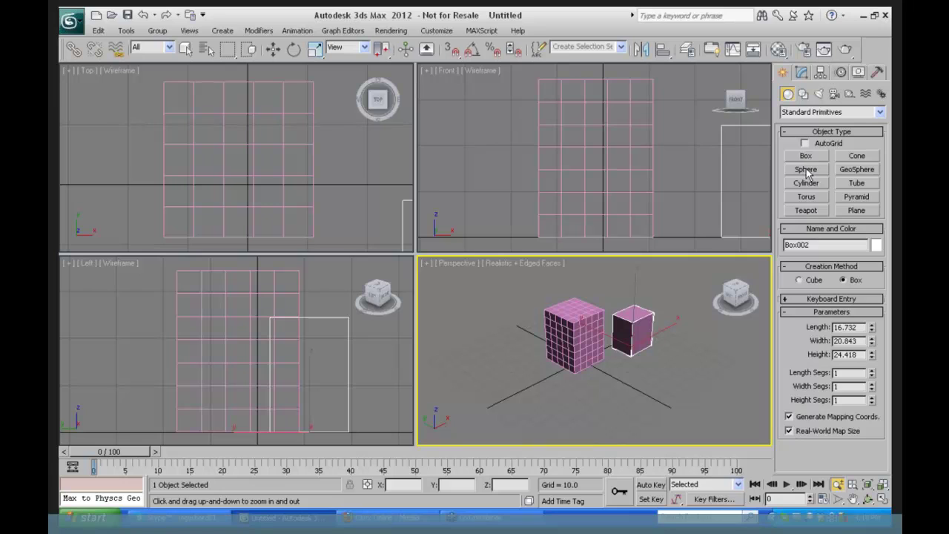
click(856, 156)
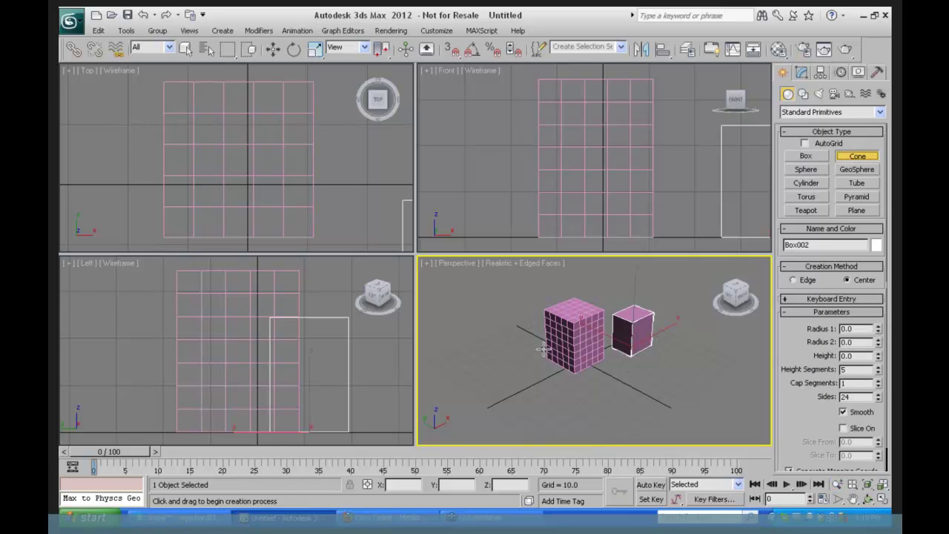
drag(493, 383, 503, 391)
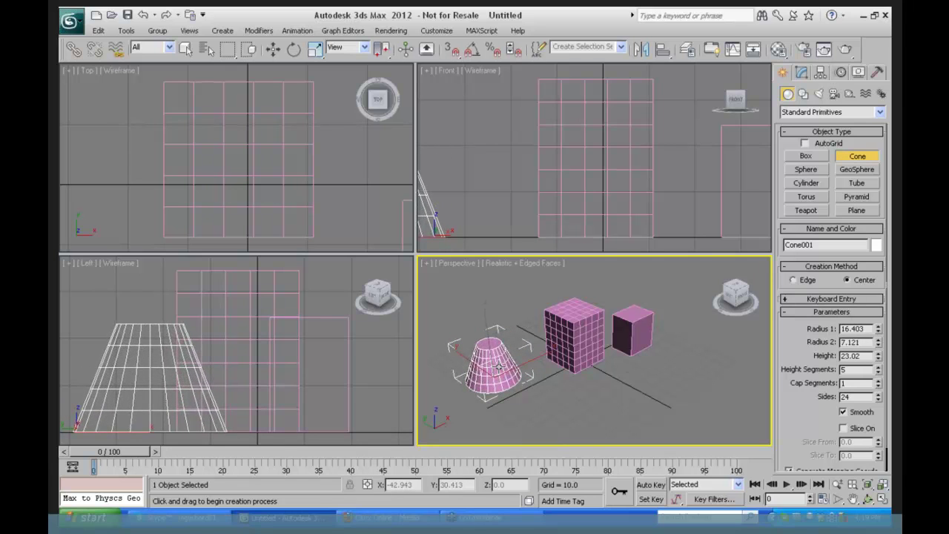
click(543, 378)
Raise the cone's height to about 40.5 and set it to 4 cap segments and 15 sides.
mouse_move(878, 356)
mouse_down()
mouse_move(872, 344)
mouse_move(877, 394)
mouse_move(876, 372)
mouse_up()
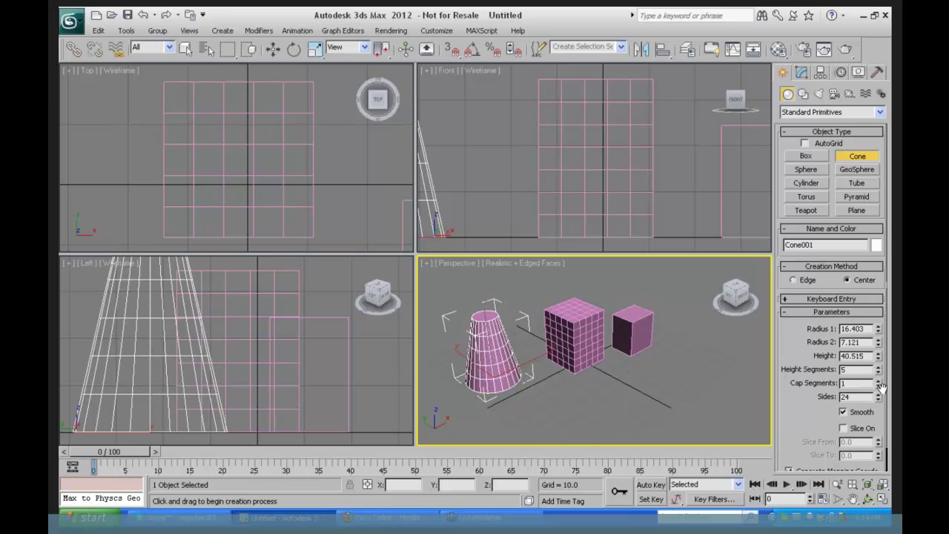
click(877, 380)
click(878, 380)
click(878, 381)
drag(880, 401, 875, 456)
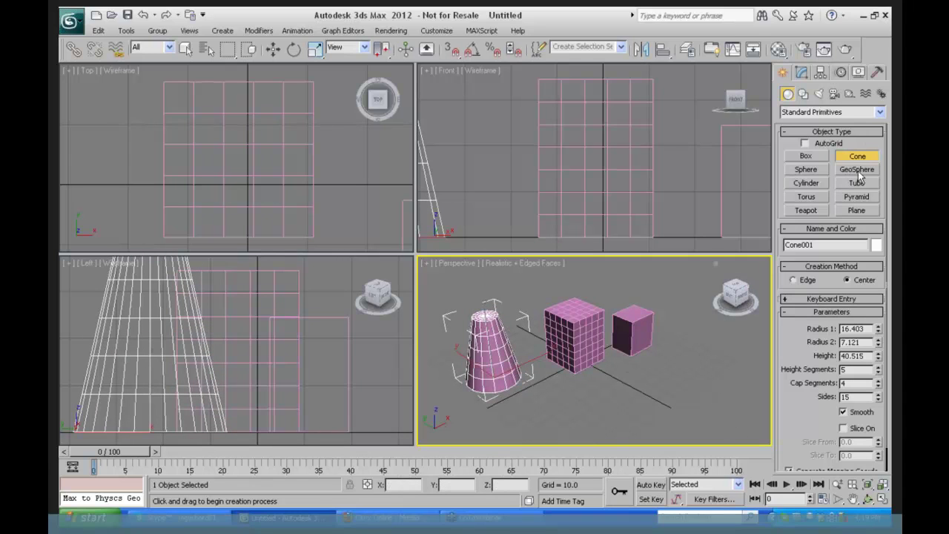
Draw a sphere of about 16.7 radius in front of the smaller box and set its segments to 21.
click(807, 171)
drag(670, 380, 700, 392)
drag(869, 348, 864, 420)
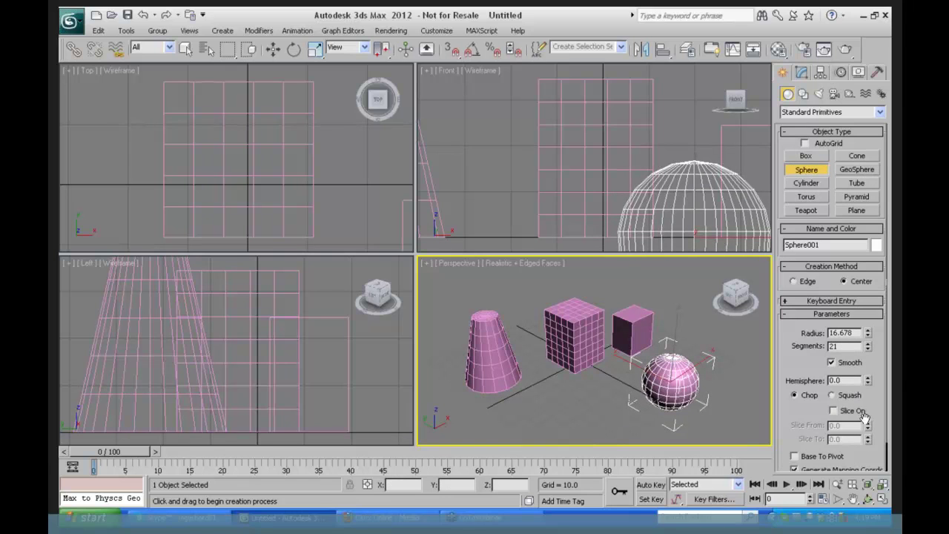
Draw a geosphere of about 17.7 radius in front of the segmented box, trying other segment counts before settling on 4.
click(857, 170)
drag(599, 391, 602, 436)
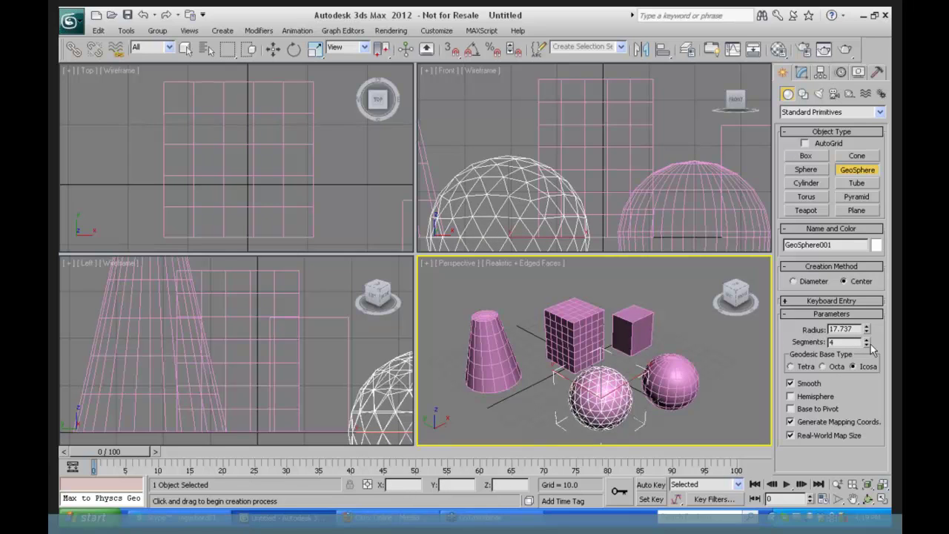
click(865, 346)
click(867, 340)
click(867, 338)
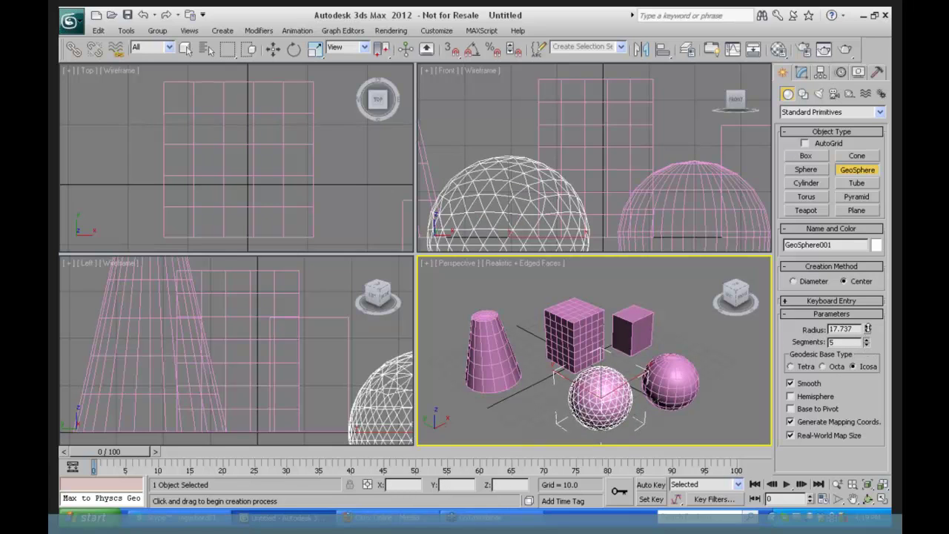
click(866, 345)
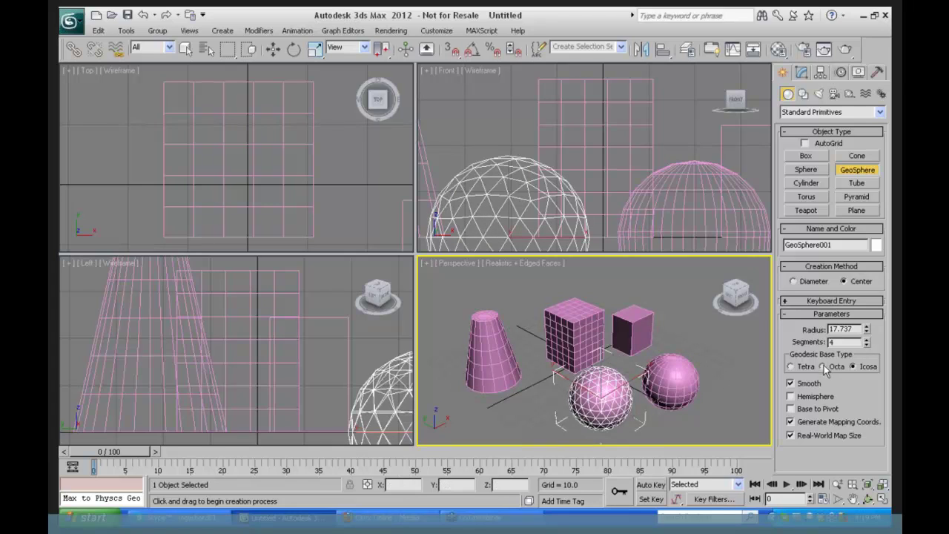
Cycle the geosphere's geodesic base type through Tetra, Octa and Icosa, ending on Tetra.
click(791, 367)
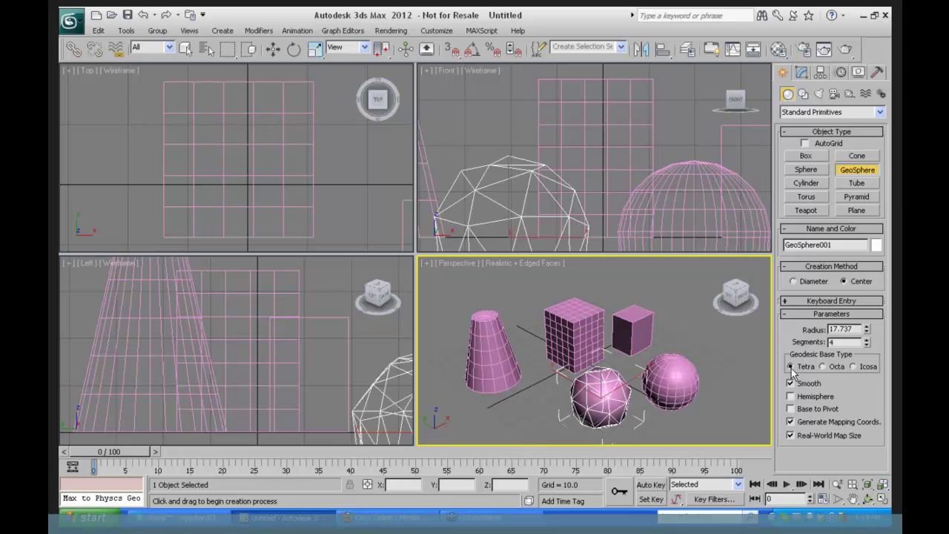
click(823, 367)
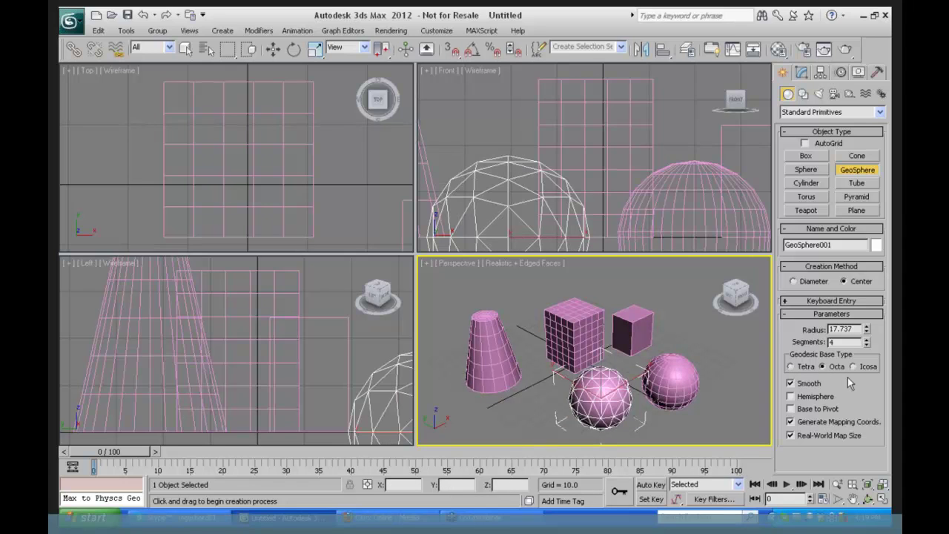
click(853, 367)
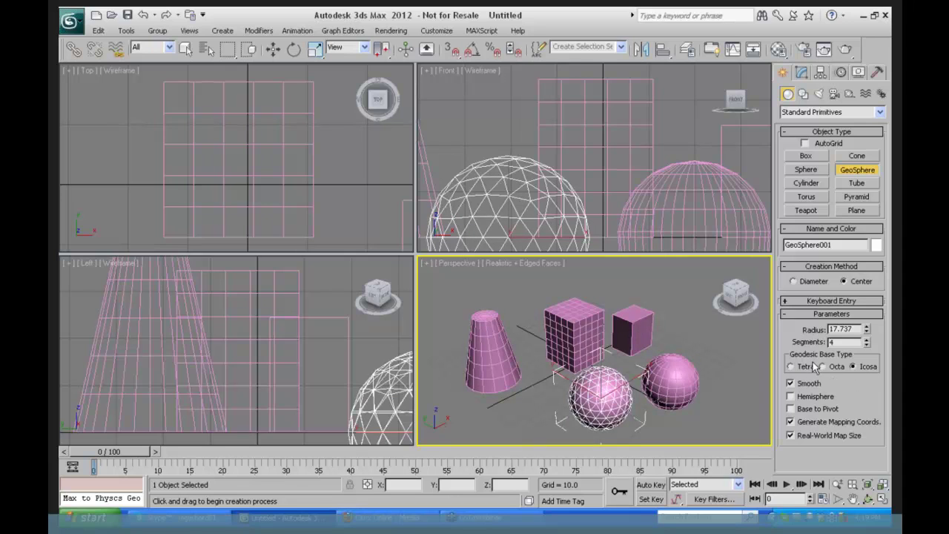
click(791, 367)
click(822, 367)
click(854, 366)
key(Left)
key(Left)
key(Left)
key(Left)
key(Left)
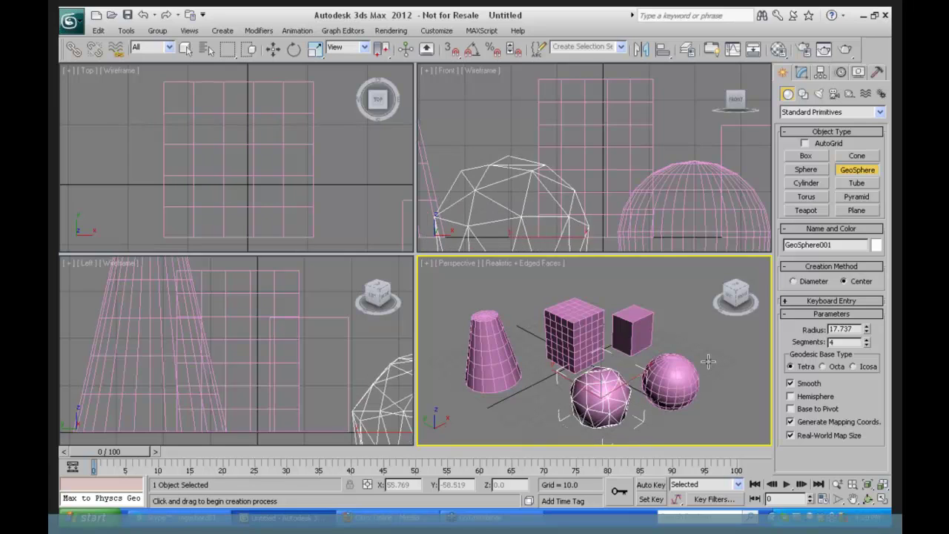
Undo the work back through the creation of the geosphere, sphere, cone and smaller box, and delete the remaining segmented box.
click(154, 16)
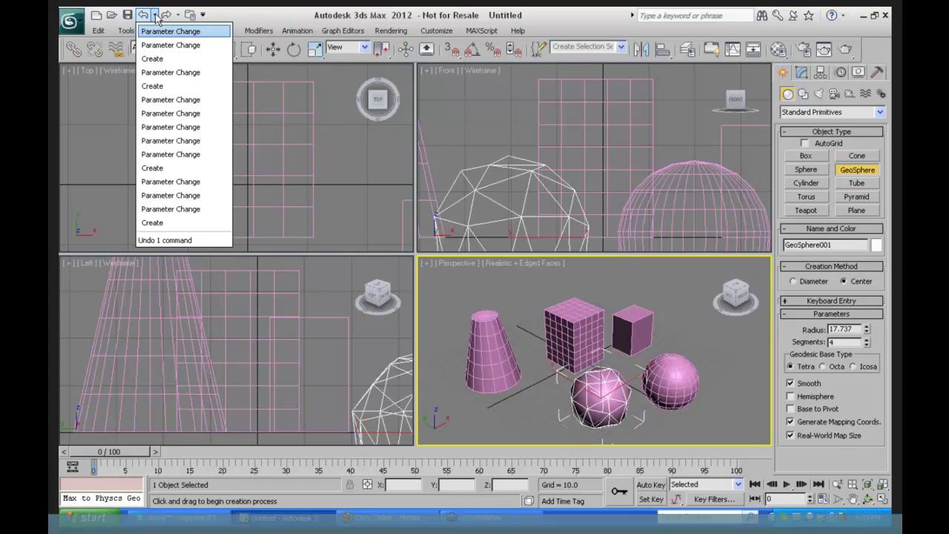
click(170, 210)
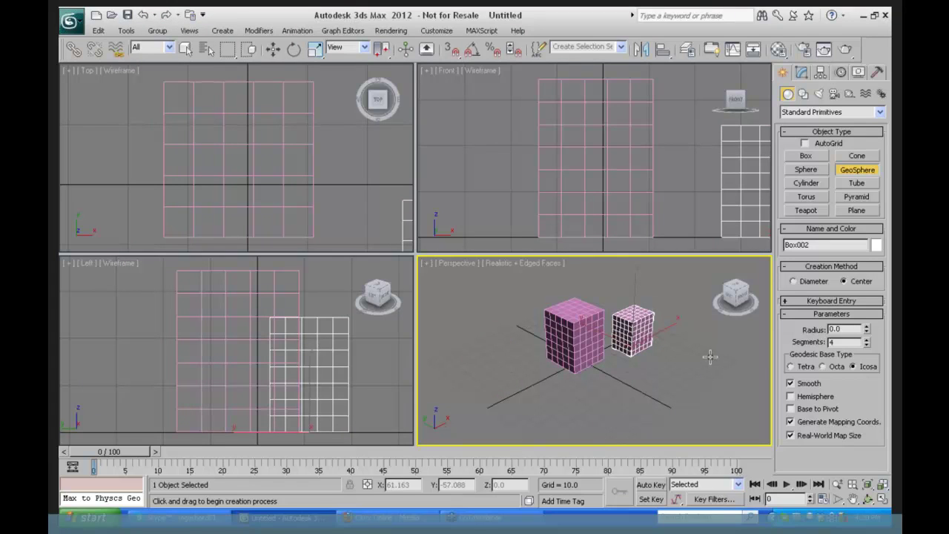
key(ctrl+z)
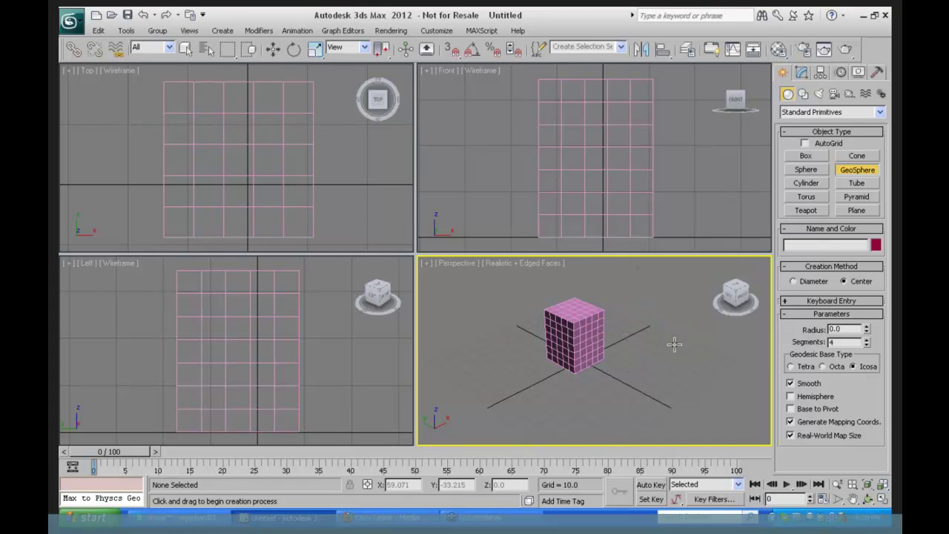
right_click(615, 346)
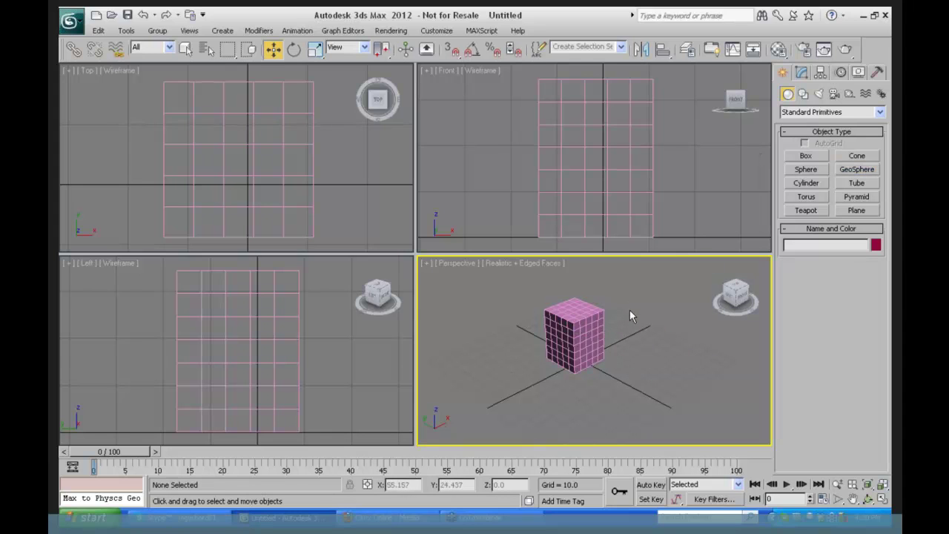
click(584, 326)
key(Delete)
Try out a box about 53.7 long and 46.3 wide in the Perspective view, raise its height to about 24.6, and delete it.
click(806, 155)
drag(577, 361, 573, 404)
click(569, 381)
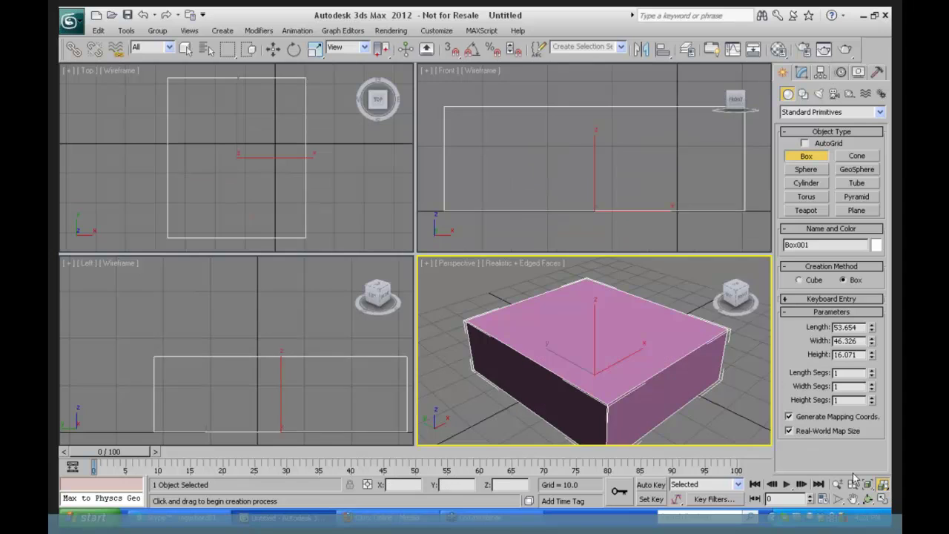
click(882, 484)
click(836, 483)
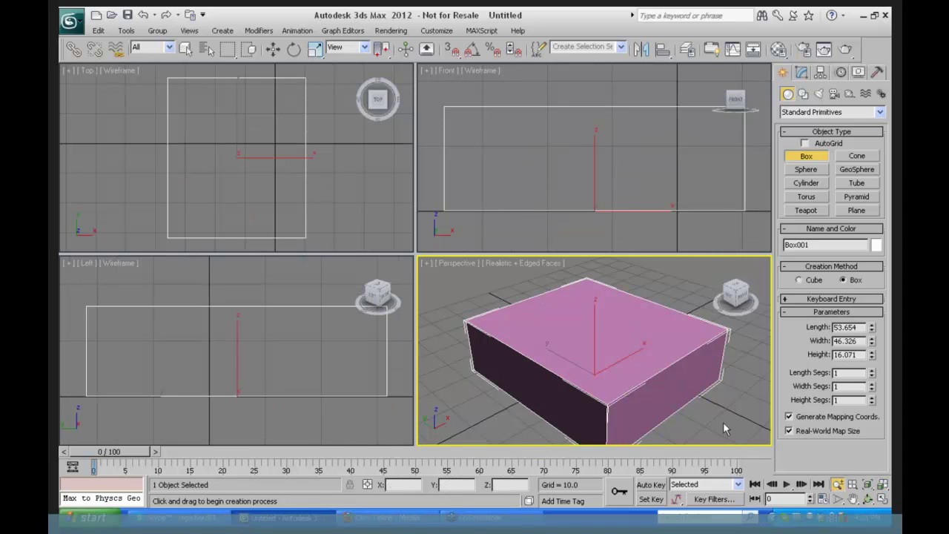
drag(590, 350, 590, 385)
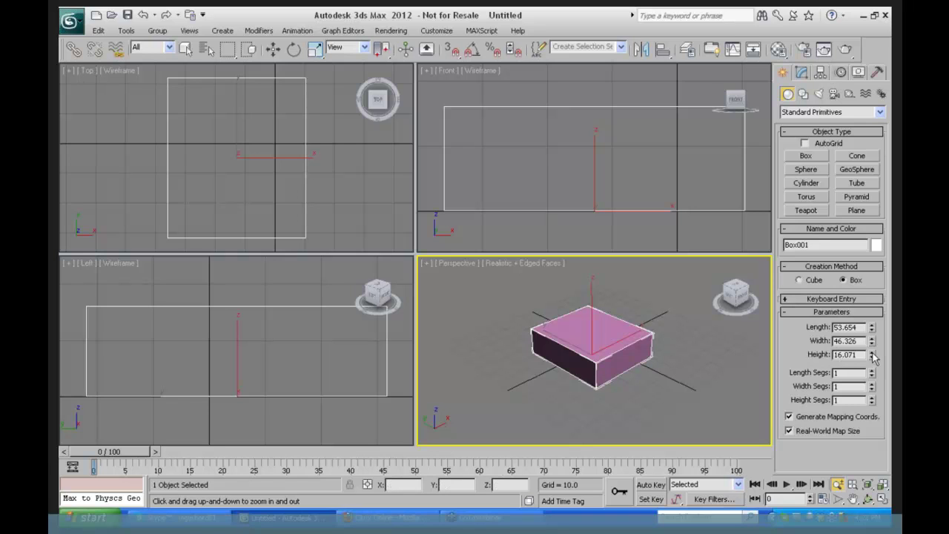
drag(873, 357, 884, 319)
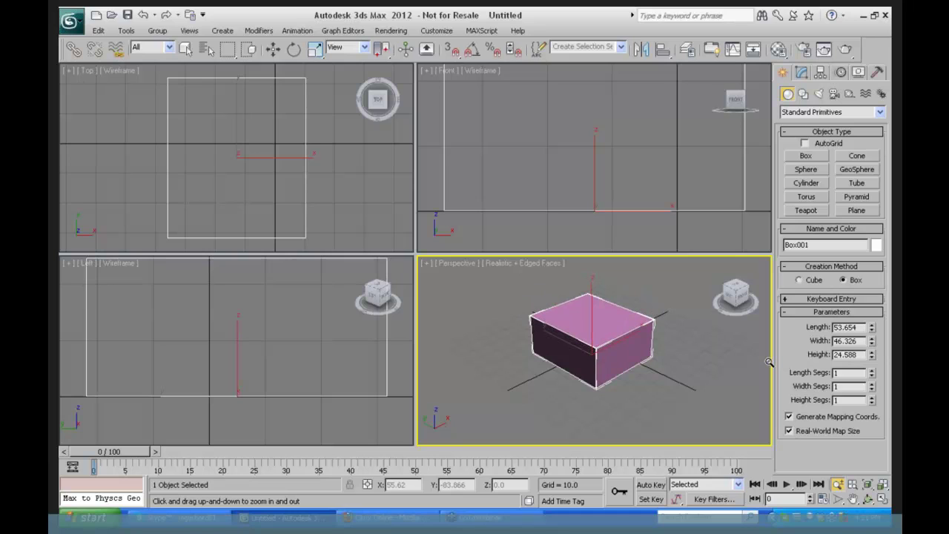
key(Delete)
Try out a box drawn in the Front view, about 12.2 long and 14.6 wide, vary its height up to about 29.2, and delete it.
click(806, 156)
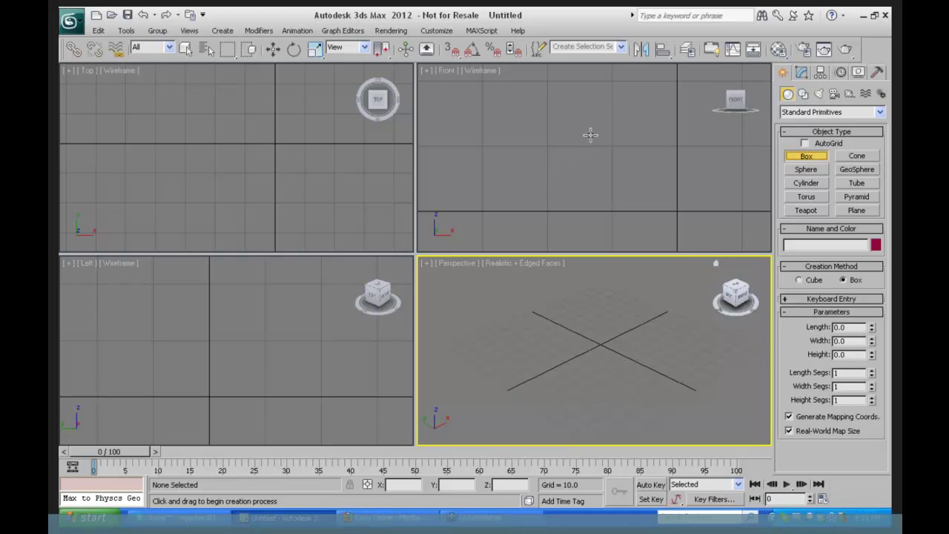
drag(590, 134, 686, 213)
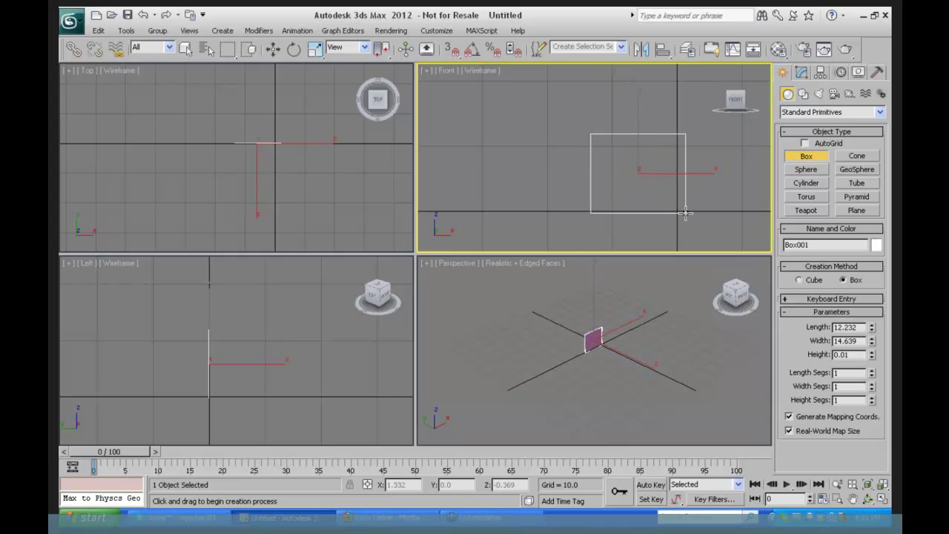
click(687, 114)
drag(872, 355, 822, 349)
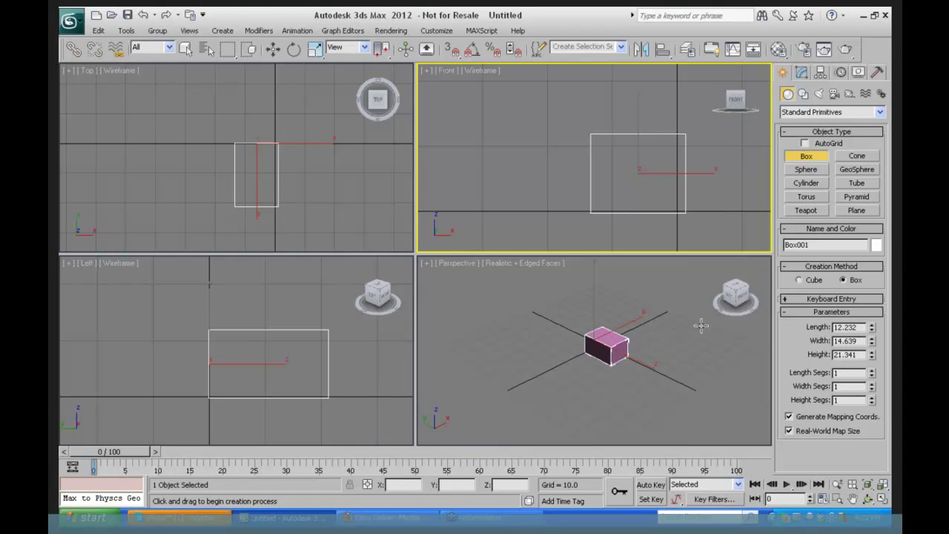
mouse_move(871, 355)
mouse_down()
mouse_move(872, 338)
mouse_move(872, 356)
mouse_up()
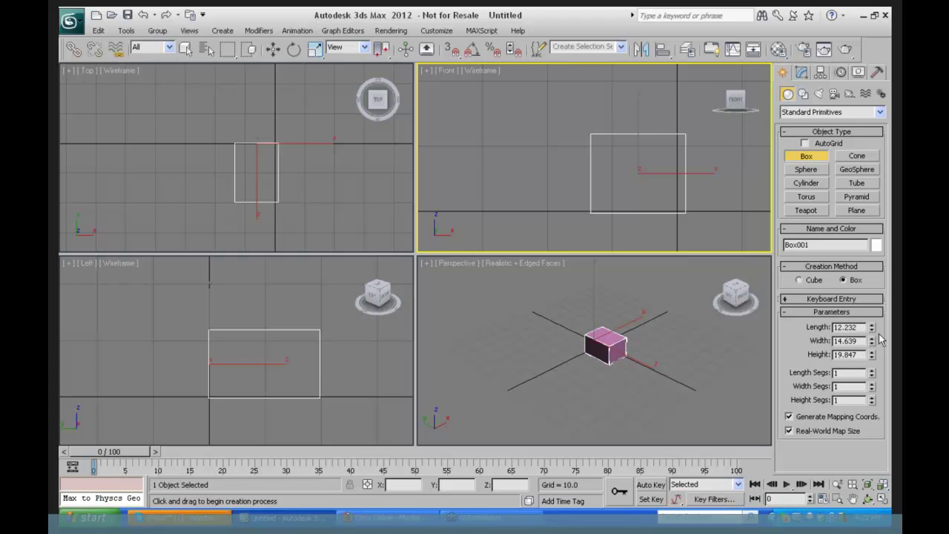
drag(872, 356, 872, 325)
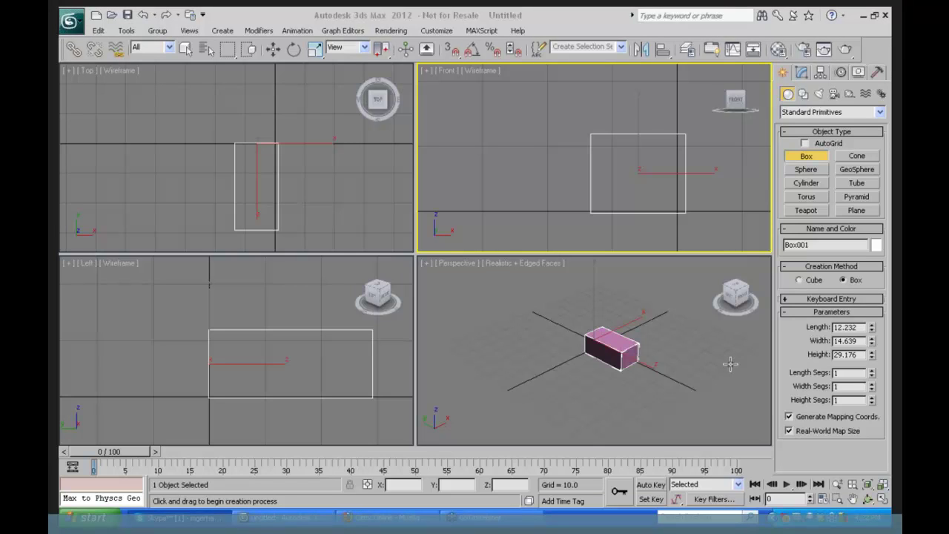
click(627, 293)
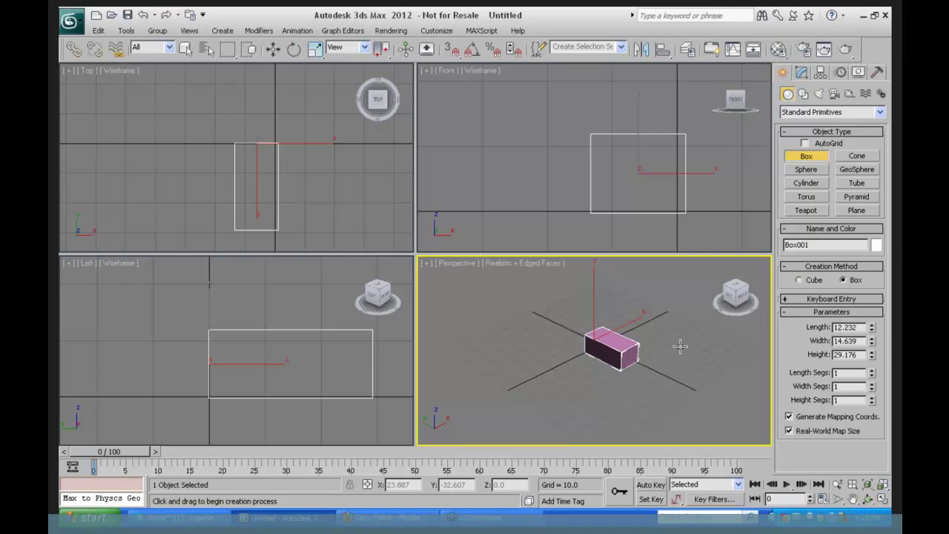
key(Delete)
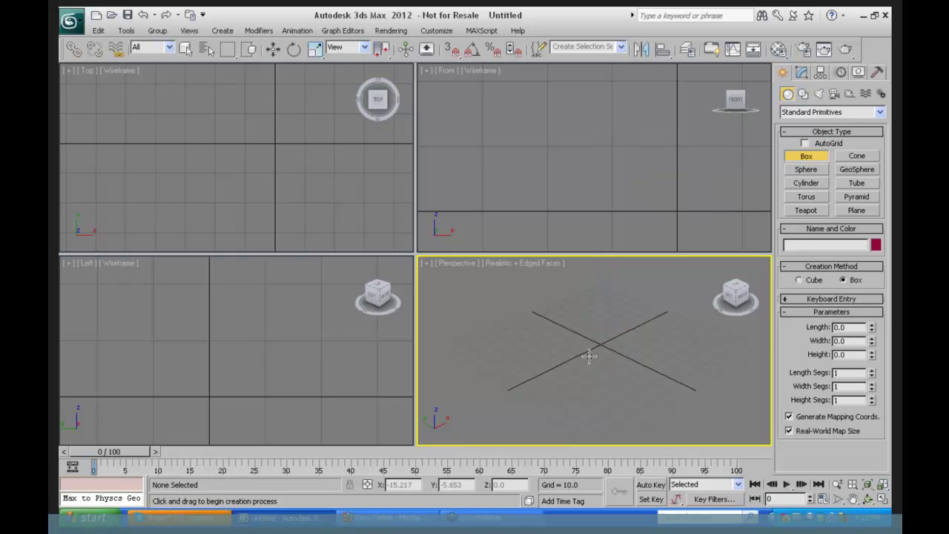
Draw a box over the grid origin in the Perspective view and reduce it to about 28.8 long, 33.9 wide and 28.3 high.
click(601, 335)
drag(603, 382, 603, 382)
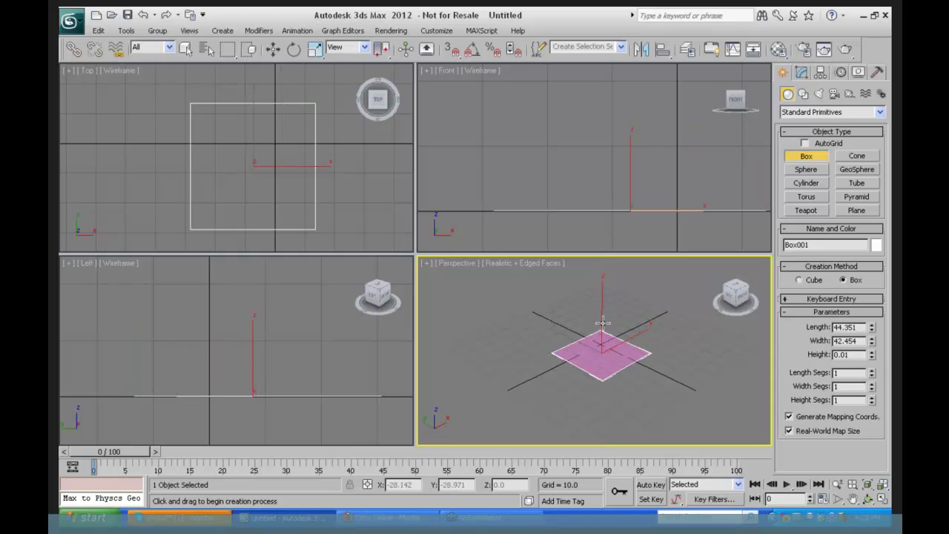
click(601, 323)
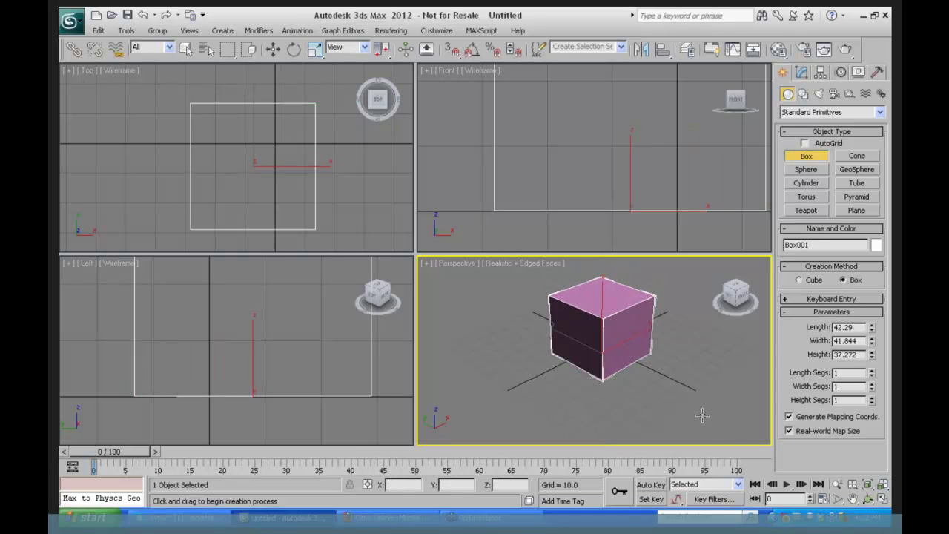
mouse_move(871, 360)
mouse_down()
mouse_move(871, 371)
mouse_move(871, 332)
mouse_move(874, 355)
mouse_up()
click(872, 344)
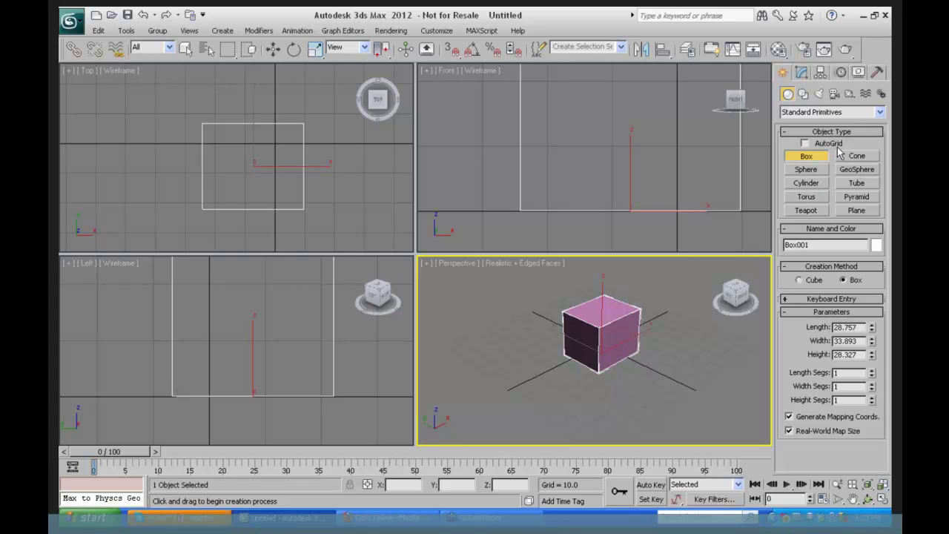
Look at the object types available under Extended Primitives and return to Standard Primitives.
click(879, 113)
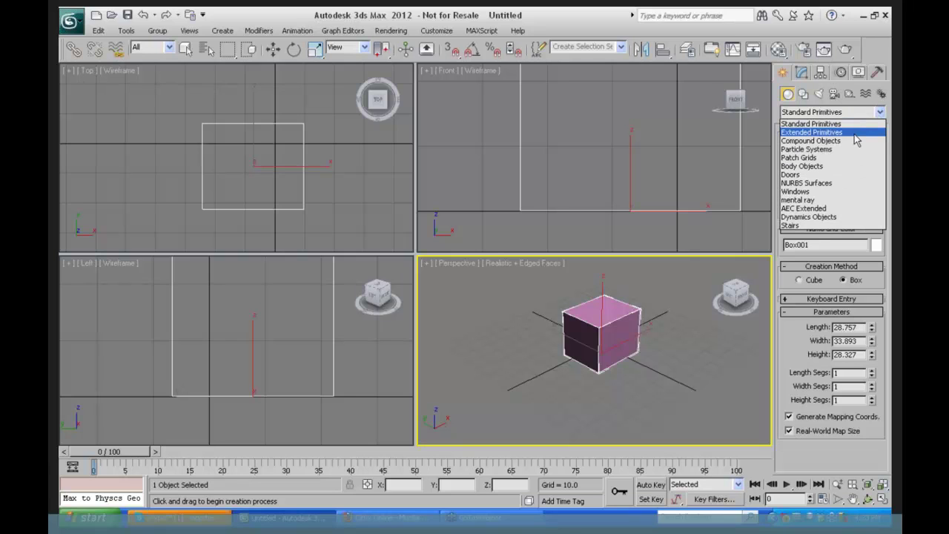
click(851, 134)
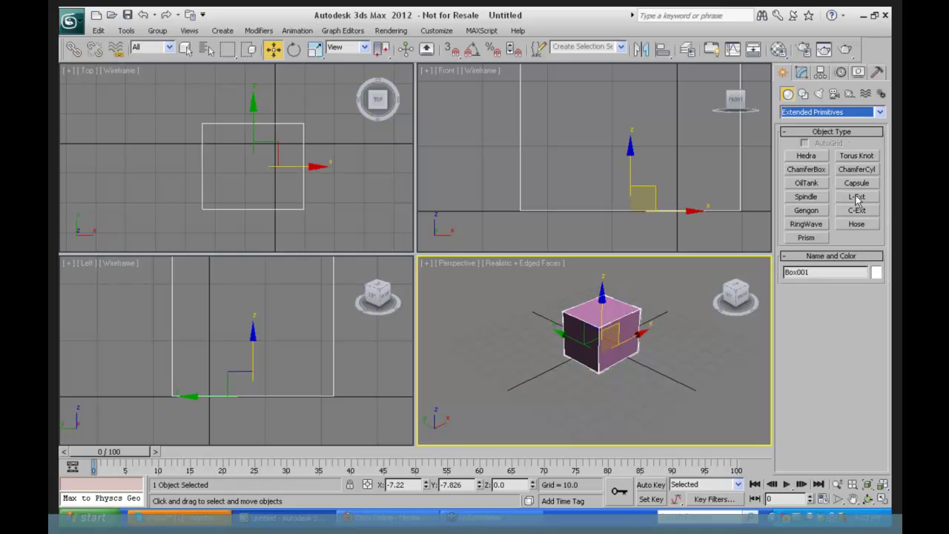
click(880, 112)
click(838, 123)
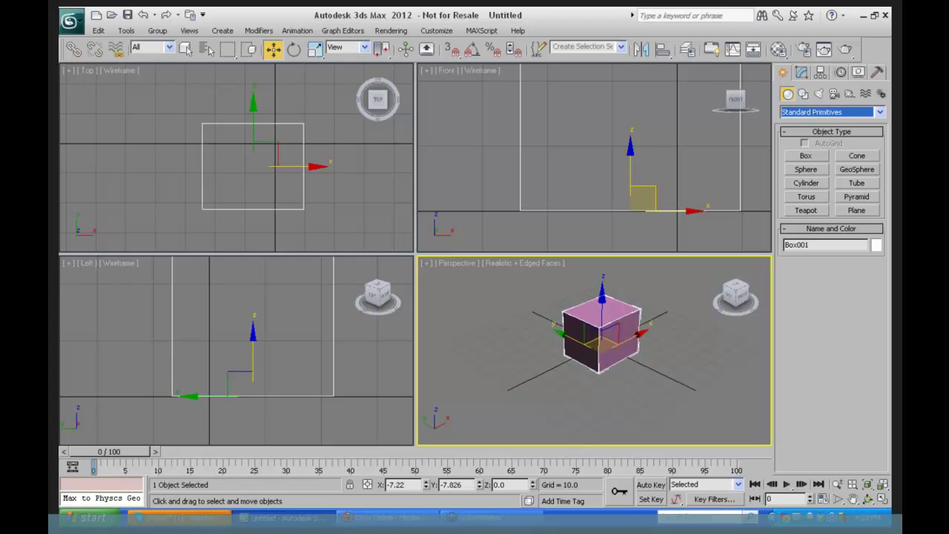
Maximize the Perspective viewport and orbit slightly around the box to see it against the grid.
click(882, 498)
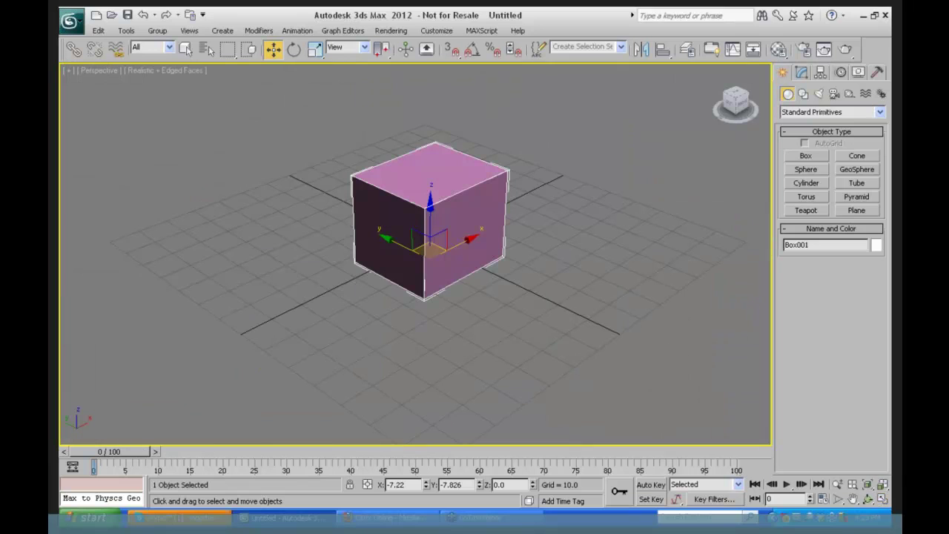
click(868, 499)
drag(417, 301, 471, 310)
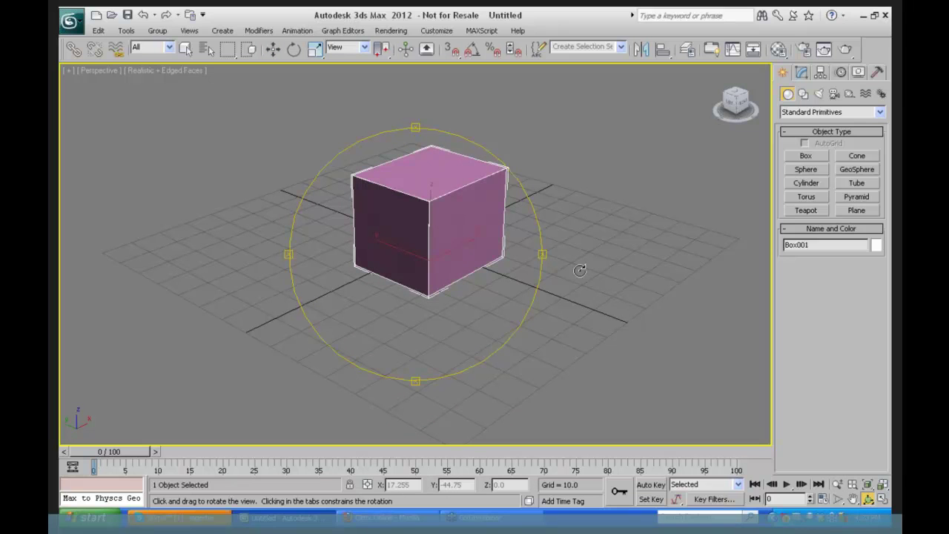
mouse_move(437, 298)
mouse_down()
mouse_move(387, 260)
mouse_move(438, 282)
mouse_move(435, 296)
mouse_up()
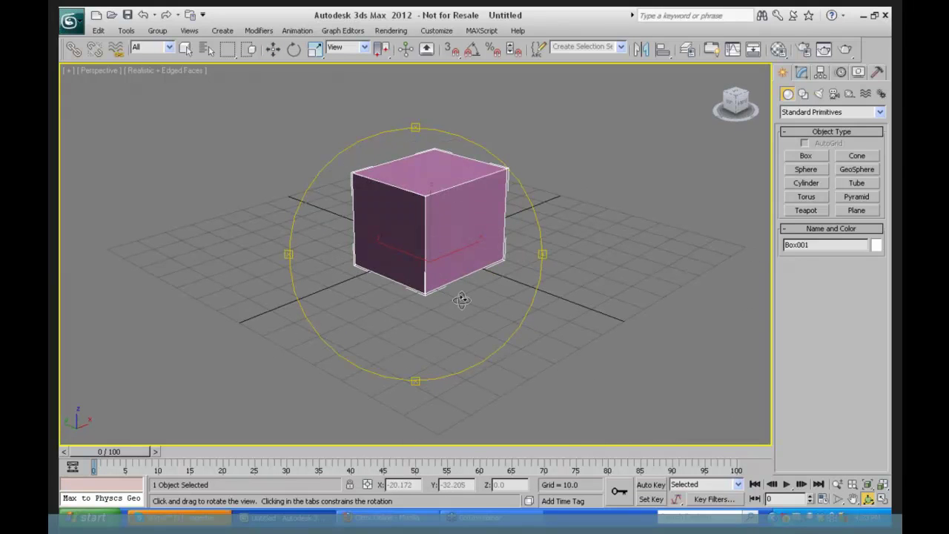
mouse_move(453, 290)
mouse_down()
mouse_move(455, 314)
mouse_move(460, 290)
mouse_up()
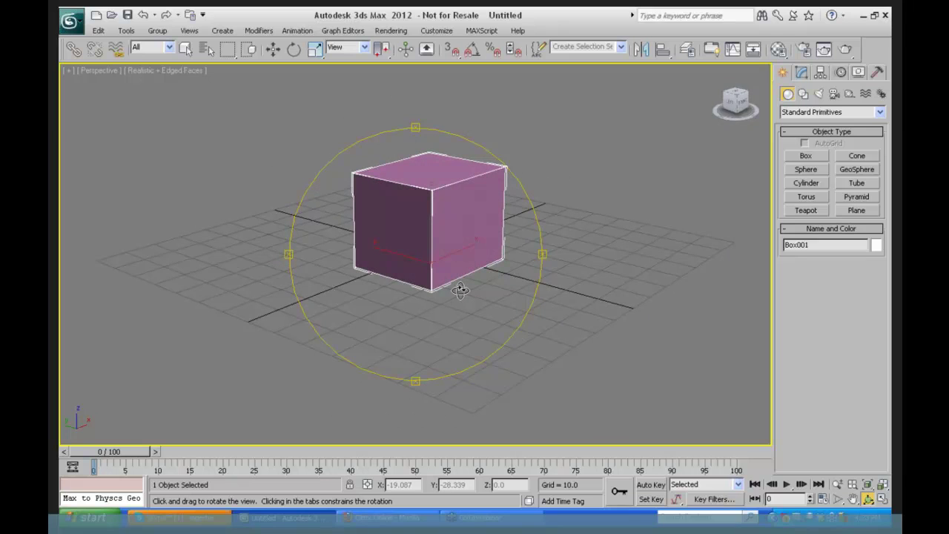
mouse_move(482, 258)
mouse_down()
mouse_move(485, 270)
mouse_move(480, 261)
mouse_up()
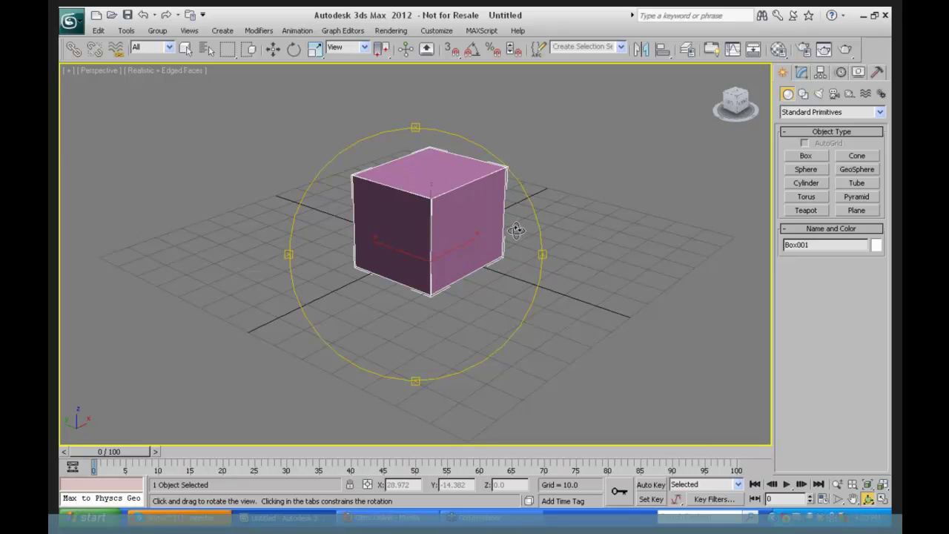
Examine the Home Grid and User Grids options in the Grid and Snap Settings, and close the dialog.
click(126, 30)
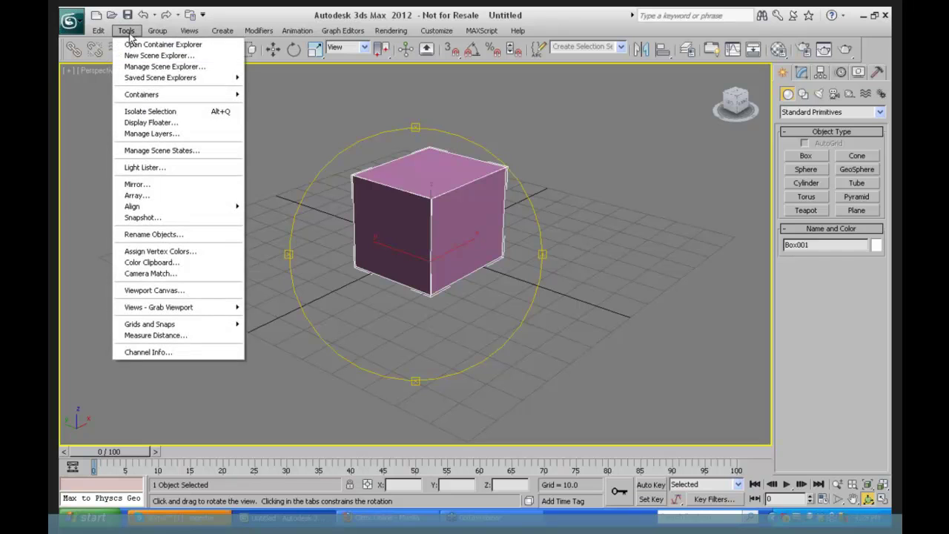
mouse_move(175, 328)
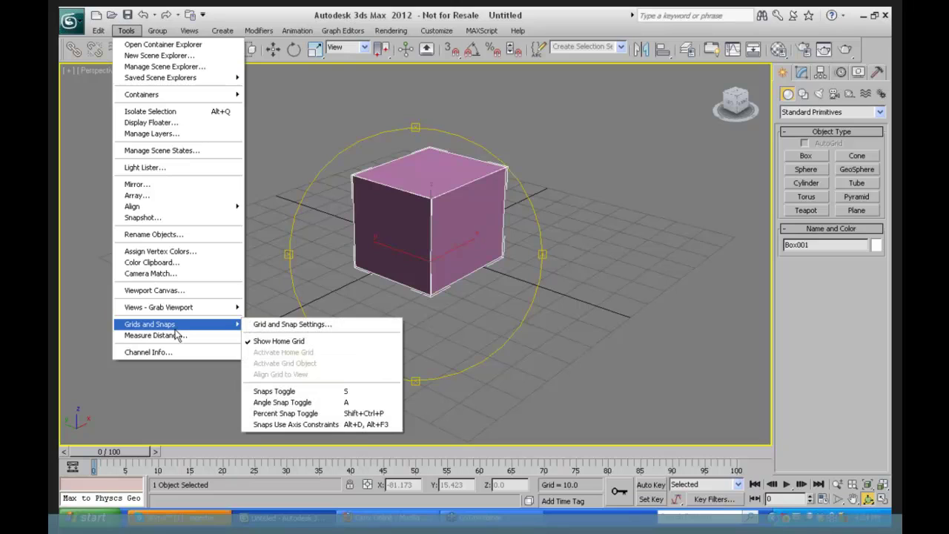
click(310, 326)
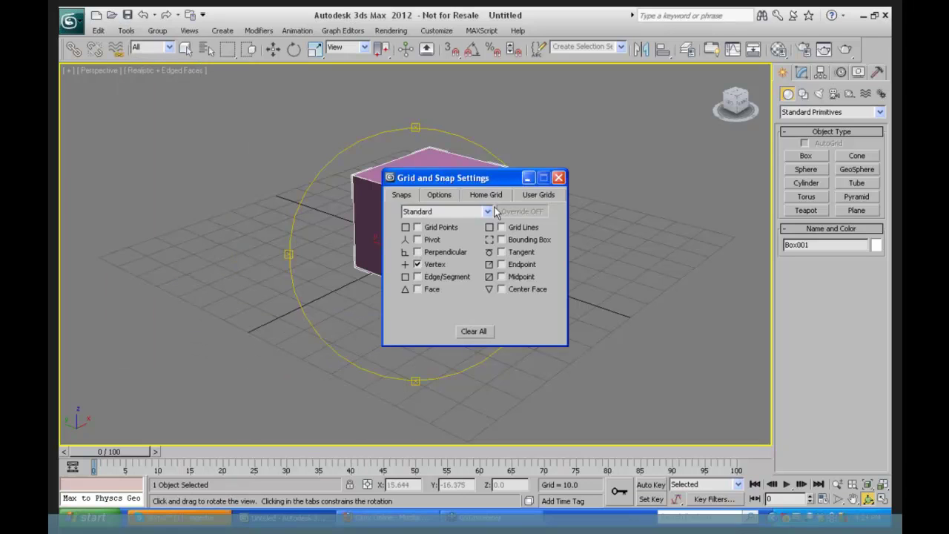
drag(491, 179, 657, 112)
click(652, 129)
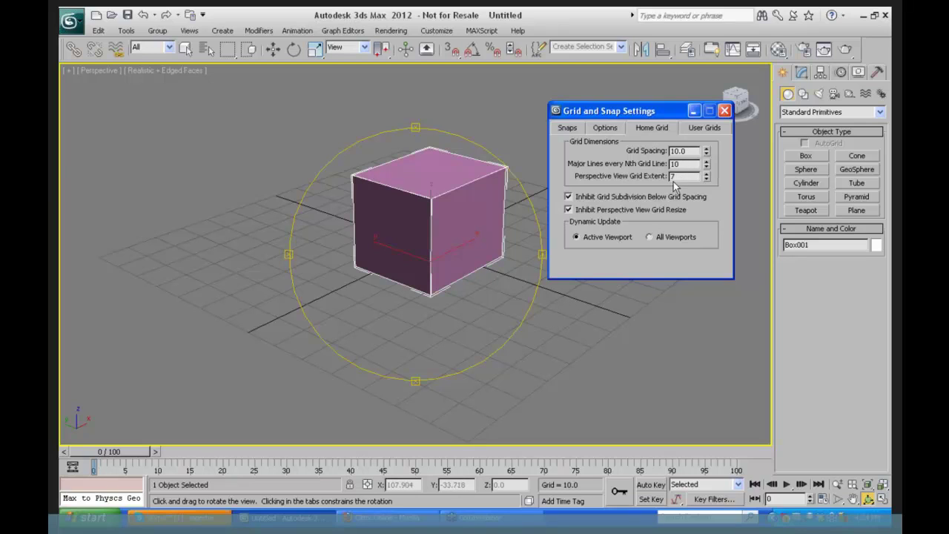
click(699, 132)
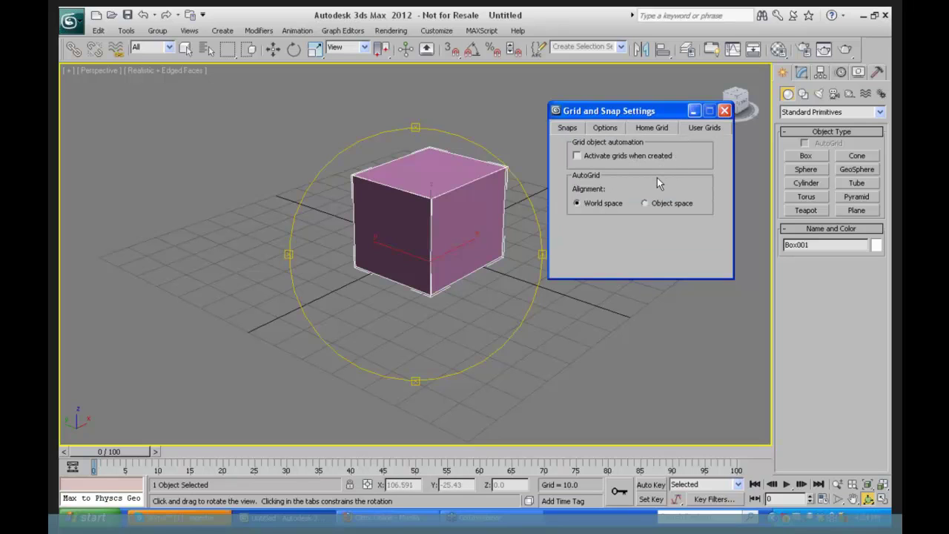
click(725, 111)
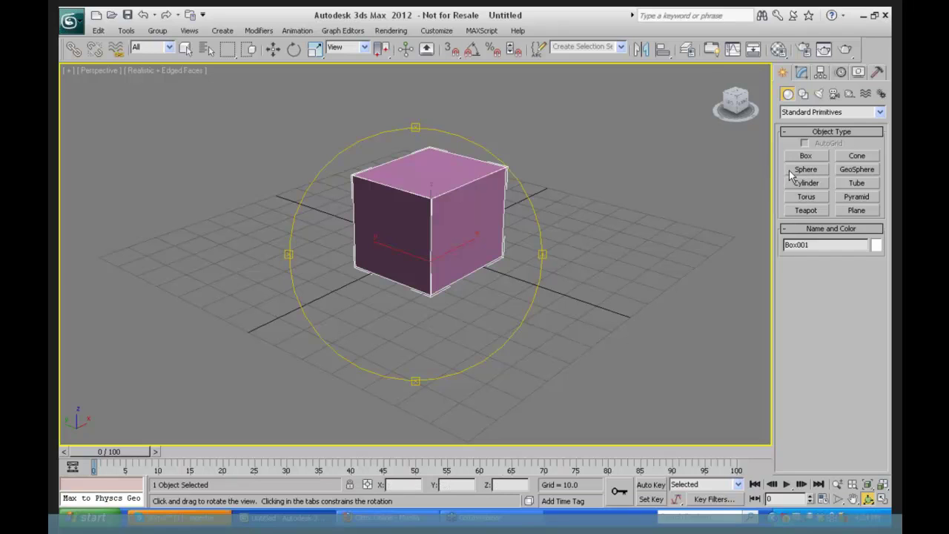
Draw a flat second box beside the first one on the grid, about 24.7 long, 29.1 wide and 7 high.
click(808, 157)
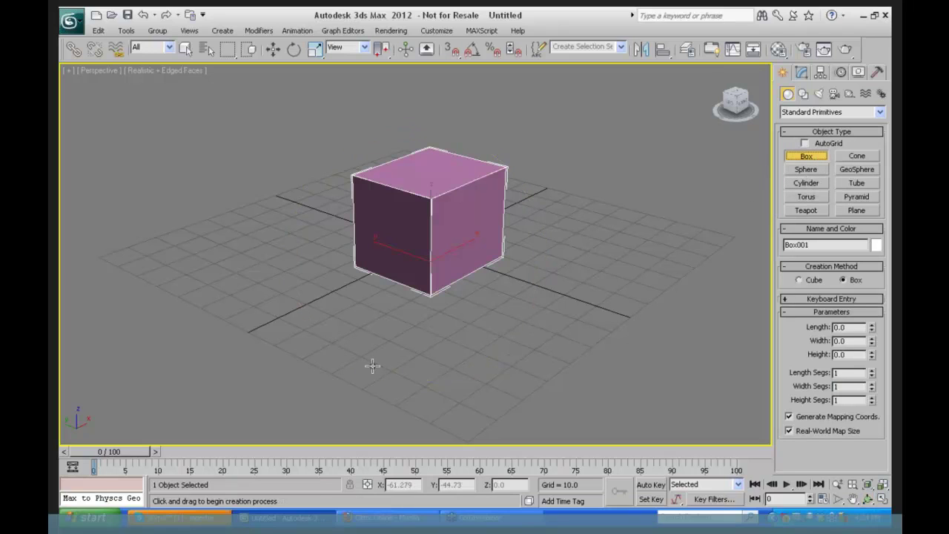
drag(524, 269, 534, 334)
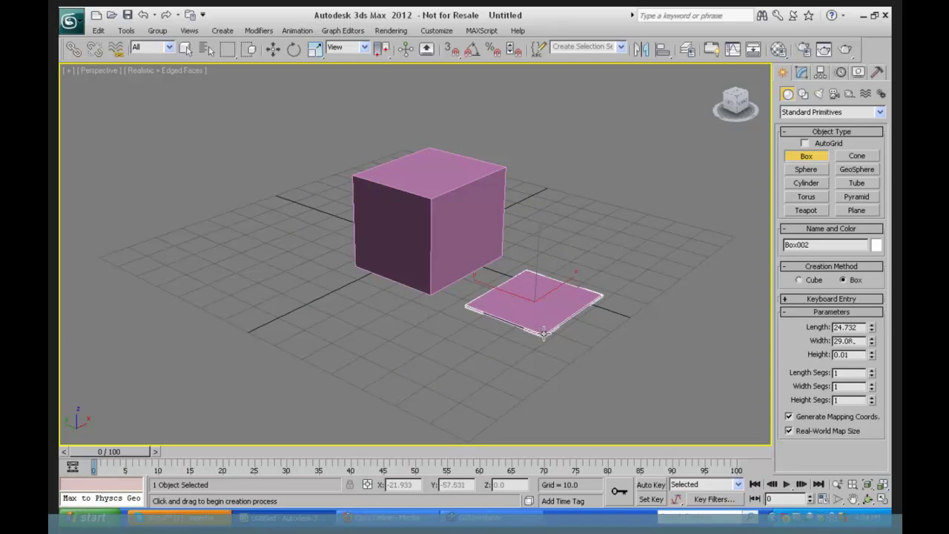
click(545, 314)
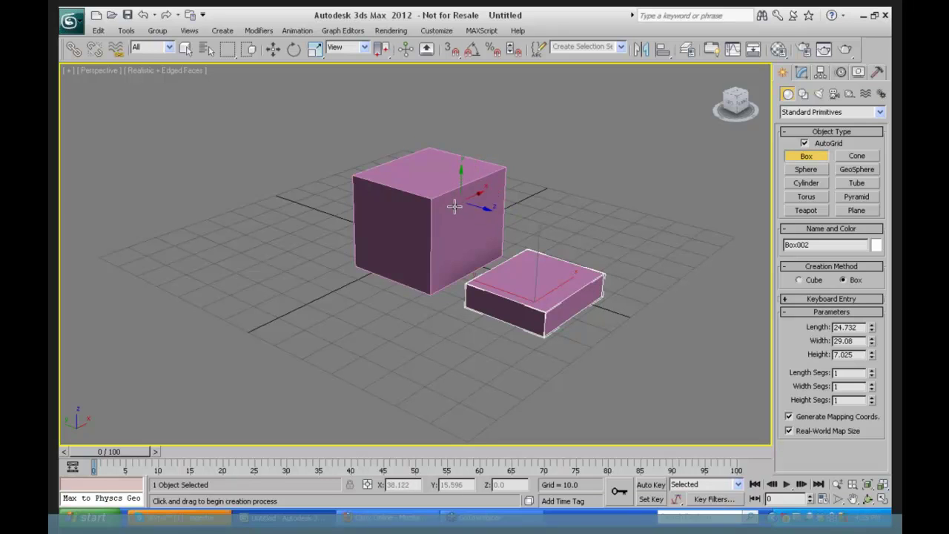
Draw a box about 14.5 by 16.6 by 10.5 on the large box's top and a cylinder about 6.1 in radius and 32 long on its side.
drag(434, 163, 433, 186)
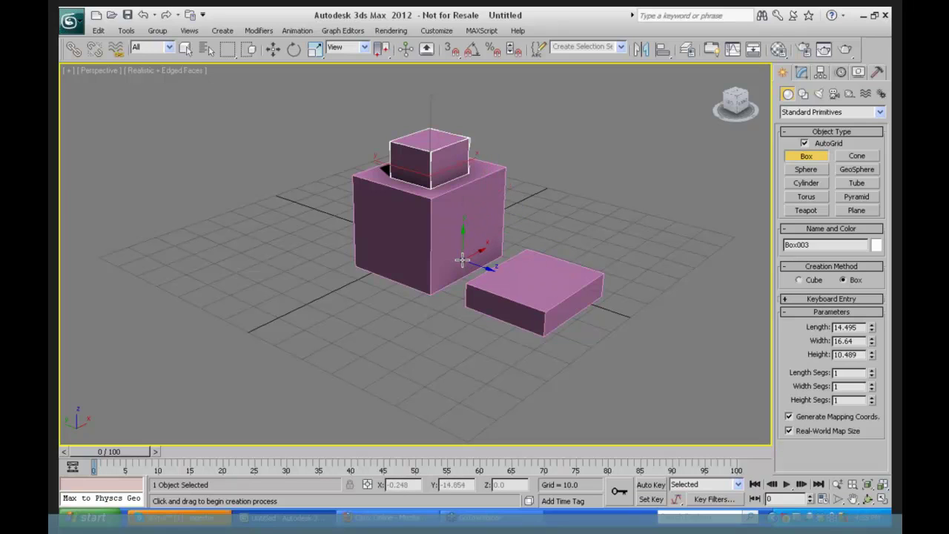
click(807, 183)
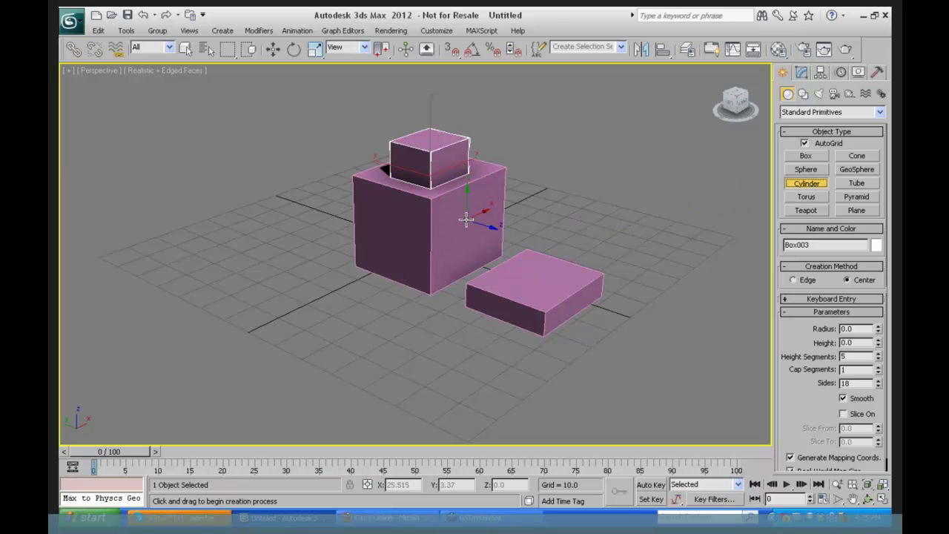
drag(466, 213, 468, 243)
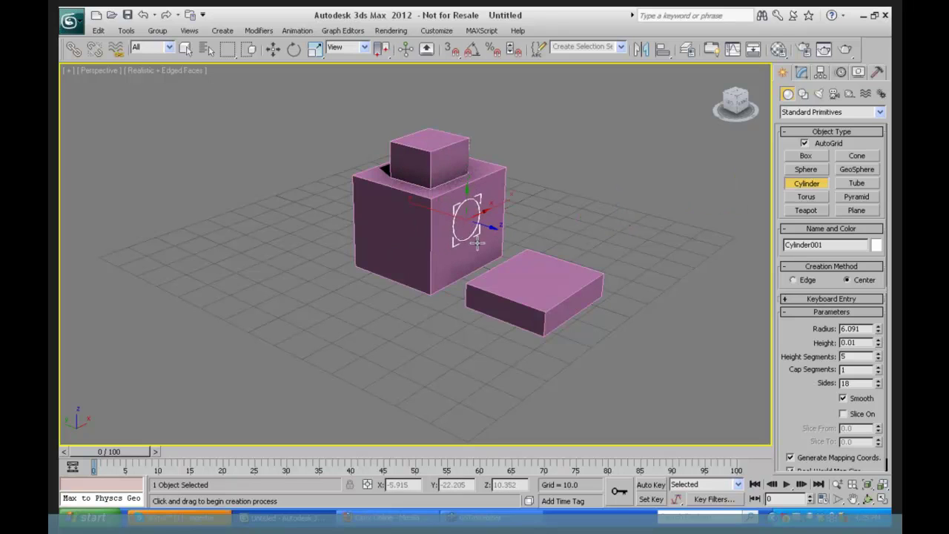
click(572, 281)
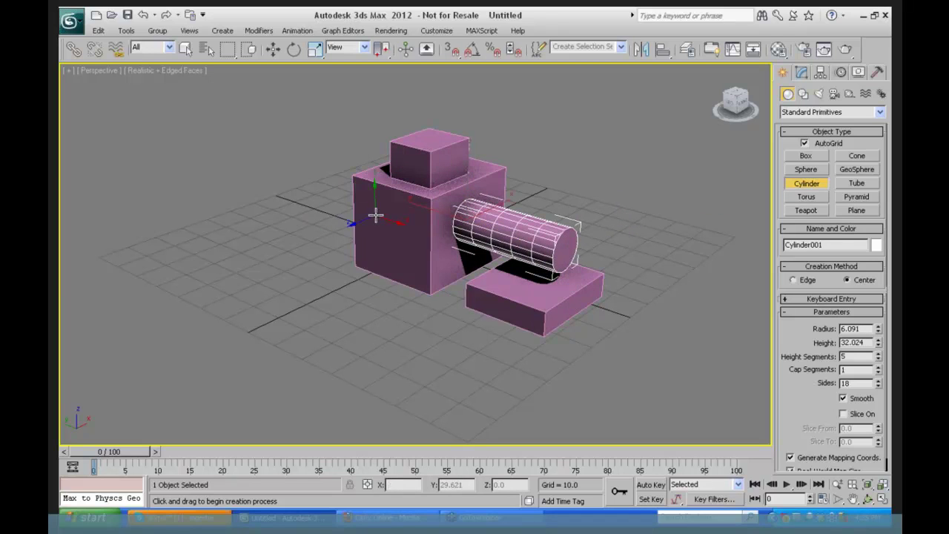
Draw a cylinder about 5.7 in radius and 28.1 long on the adjacent side, and a box about 18.9 long on the first cylinder's end.
drag(391, 214, 375, 238)
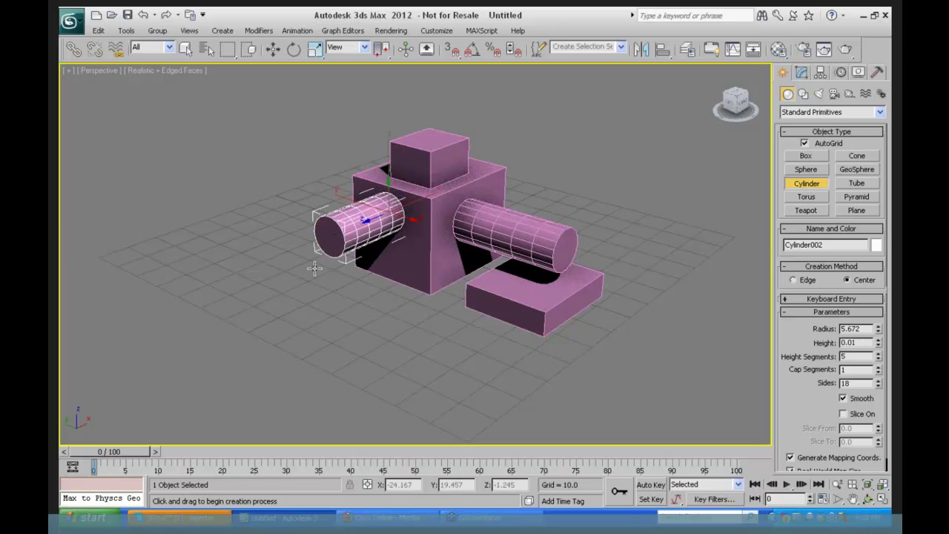
click(333, 268)
click(809, 155)
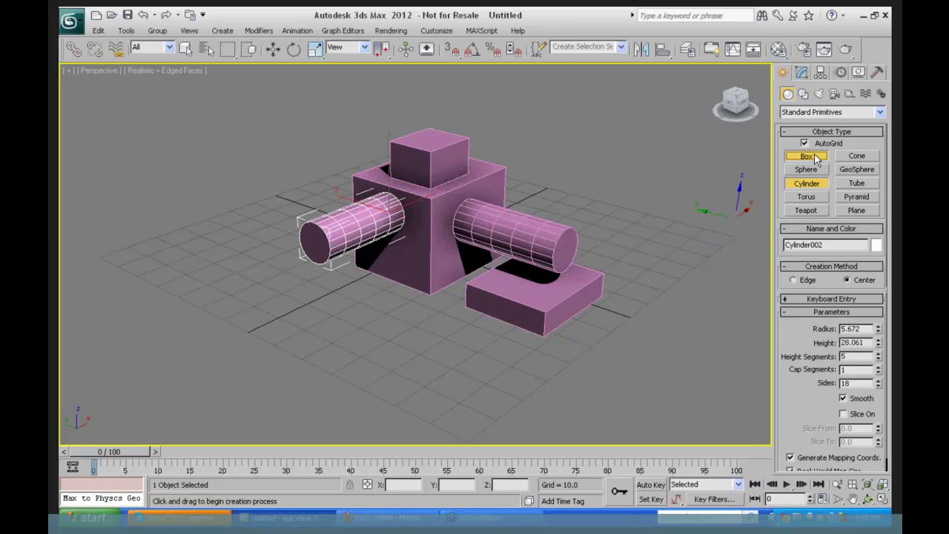
drag(568, 249, 647, 290)
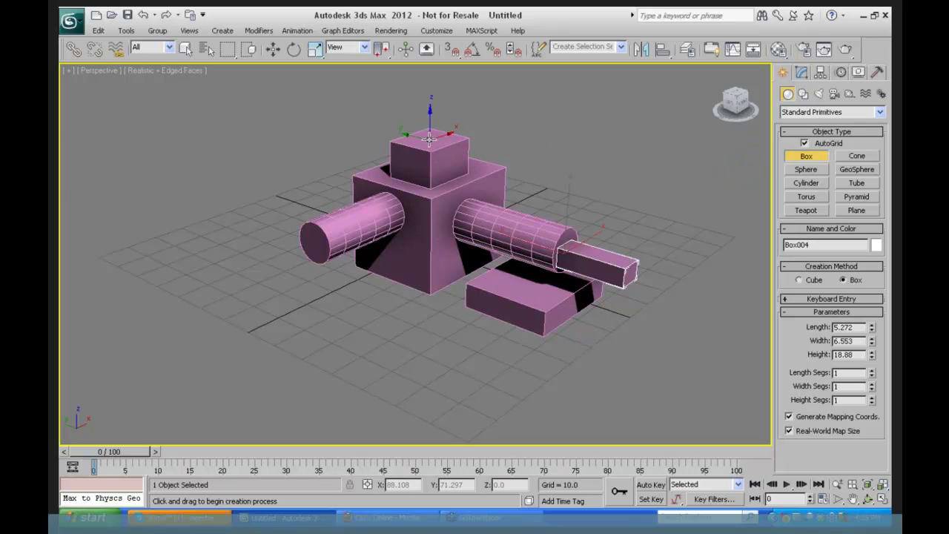
Draw a box about 16.9 high on the small upper box, keeping its AutoGrid plane as active grid, and add three more upright boxes on it.
mouse_move(427, 134)
mouse_down()
mouse_move(434, 160)
mouse_move(437, 145)
mouse_up()
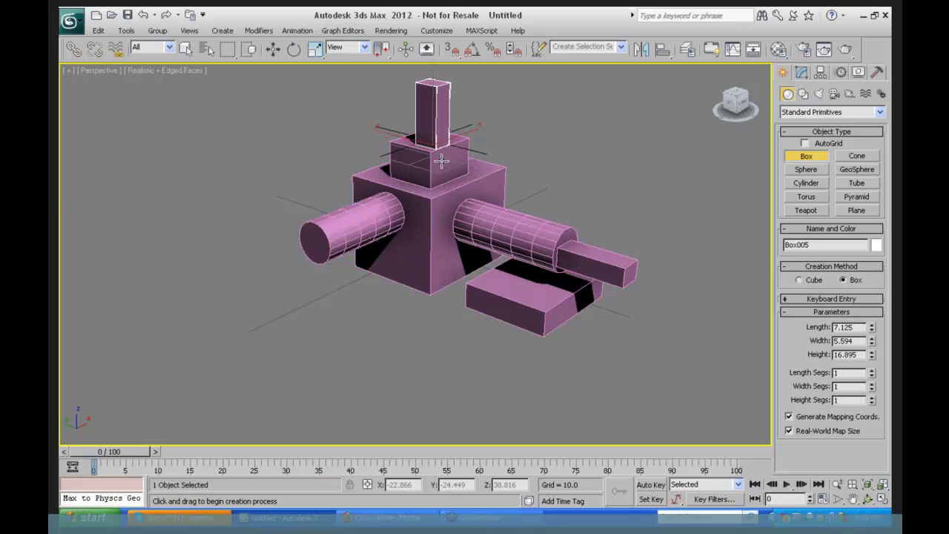
drag(443, 159, 396, 159)
click(434, 139)
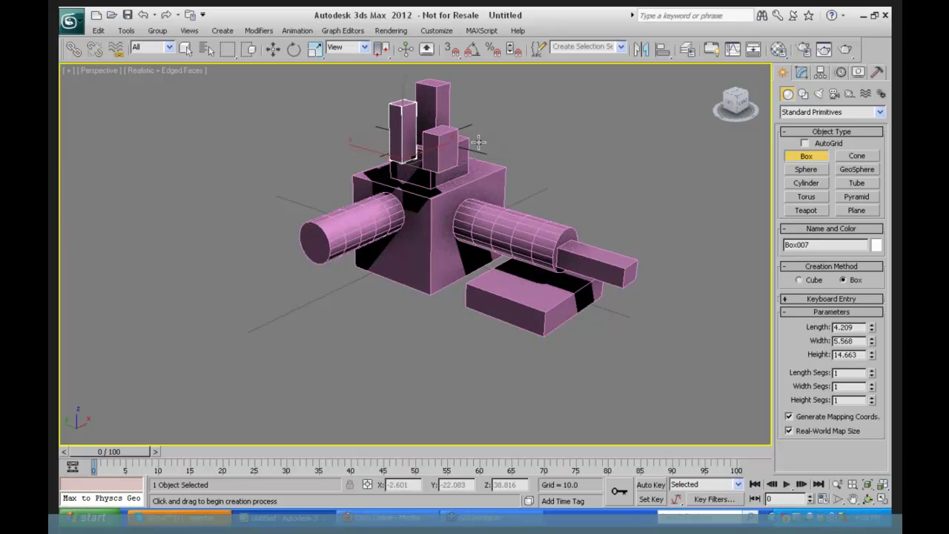
drag(478, 141, 490, 151)
click(483, 99)
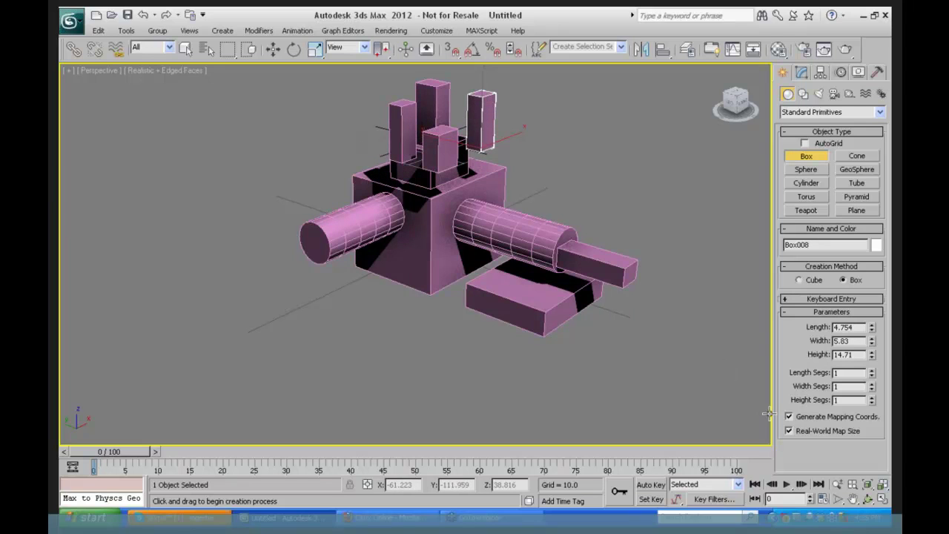
Turn AutoGrid back on and draw a sphere with a radius of about 8.8 centred on the large box's empty side face.
click(867, 499)
drag(493, 227, 444, 215)
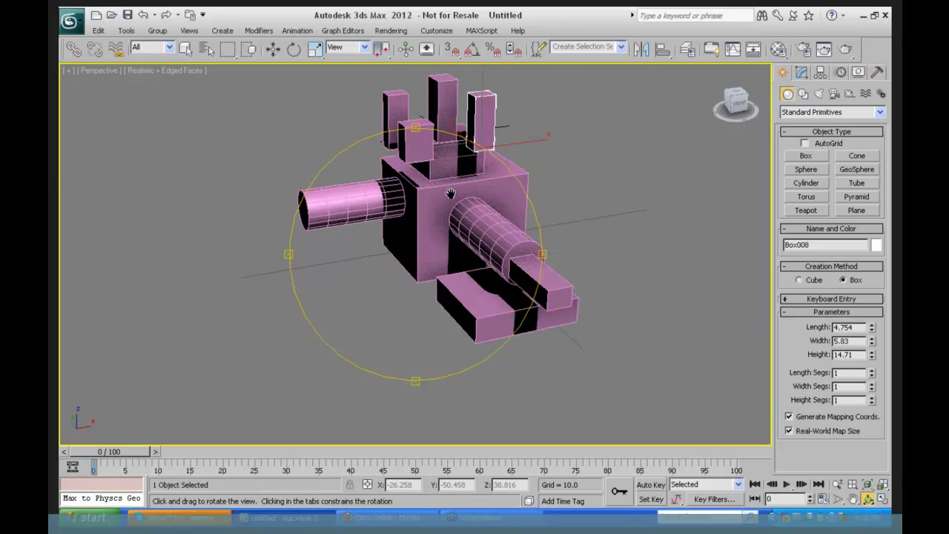
drag(454, 186, 308, 231)
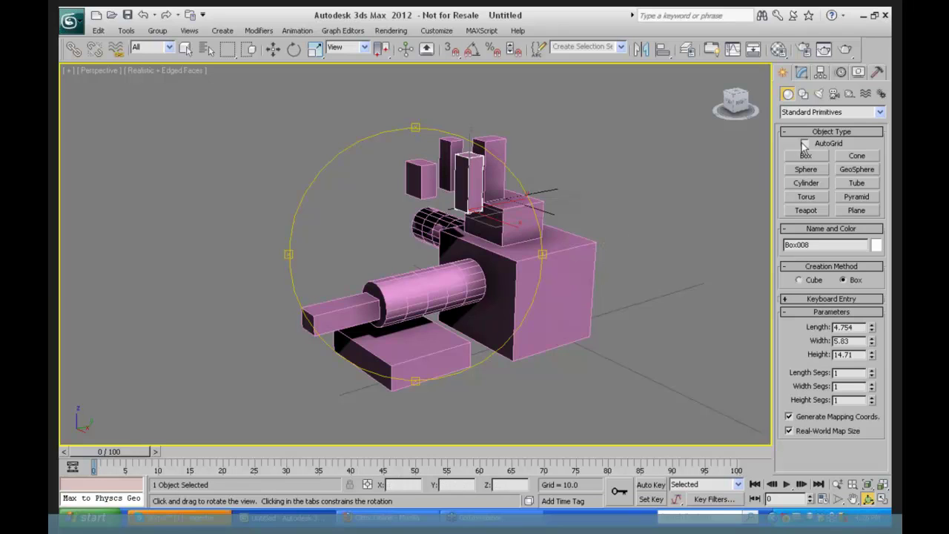
click(816, 167)
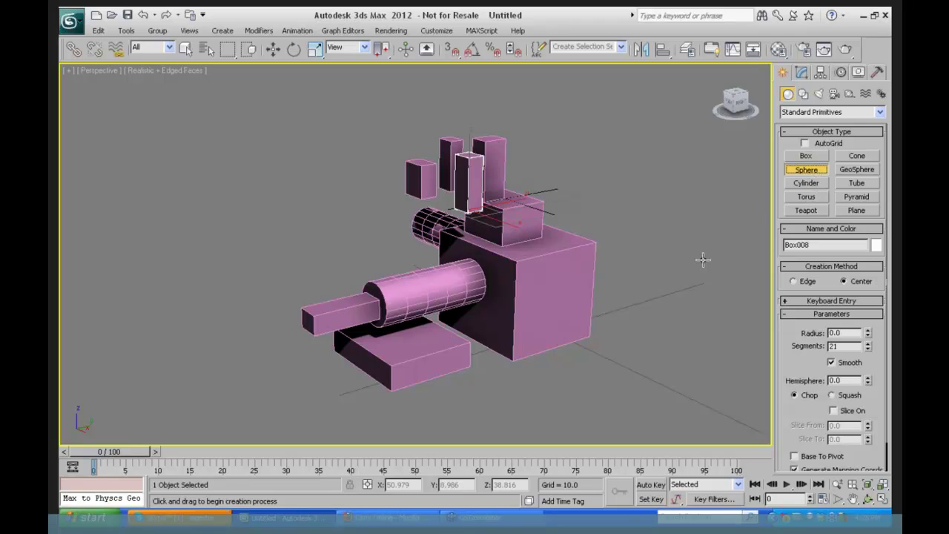
click(805, 143)
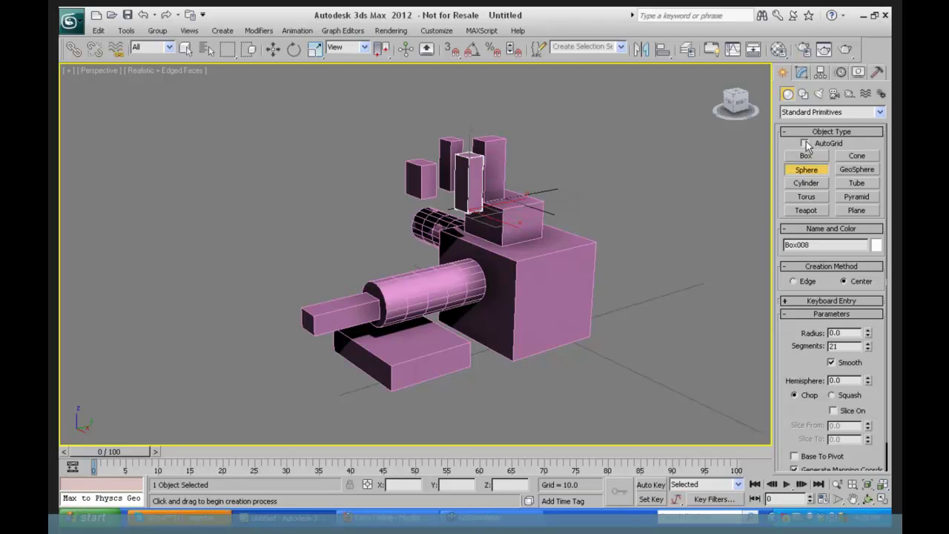
drag(557, 299, 585, 331)
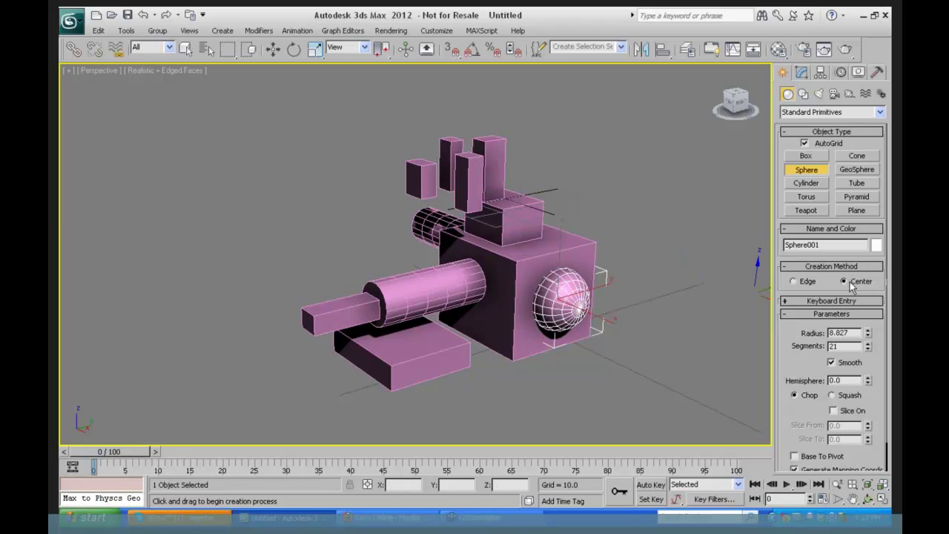
Using the Edge creation method, draw a sphere about 4.8 in radius on the large box's top and one about 4.5 in front of it.
click(793, 282)
mouse_move(569, 233)
mouse_down()
mouse_move(625, 233)
mouse_move(571, 227)
mouse_up()
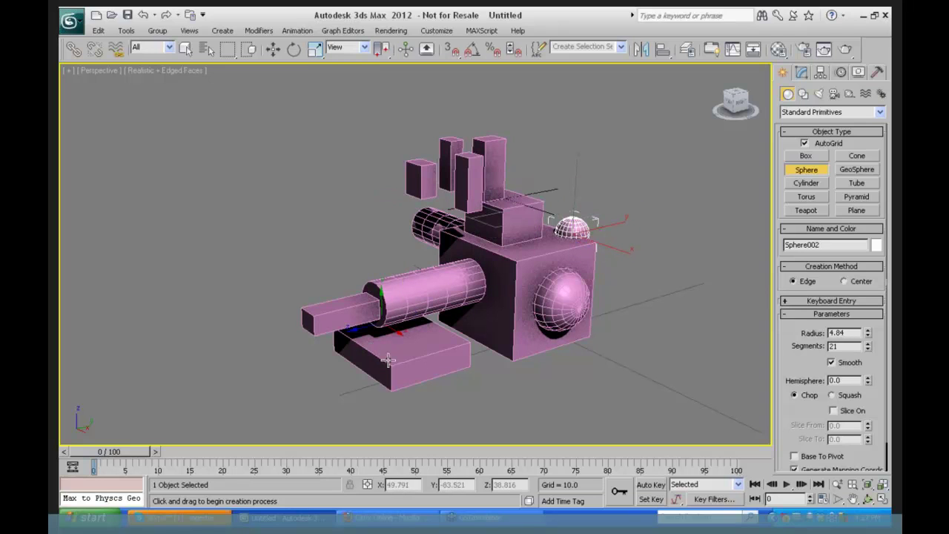
drag(513, 391, 567, 395)
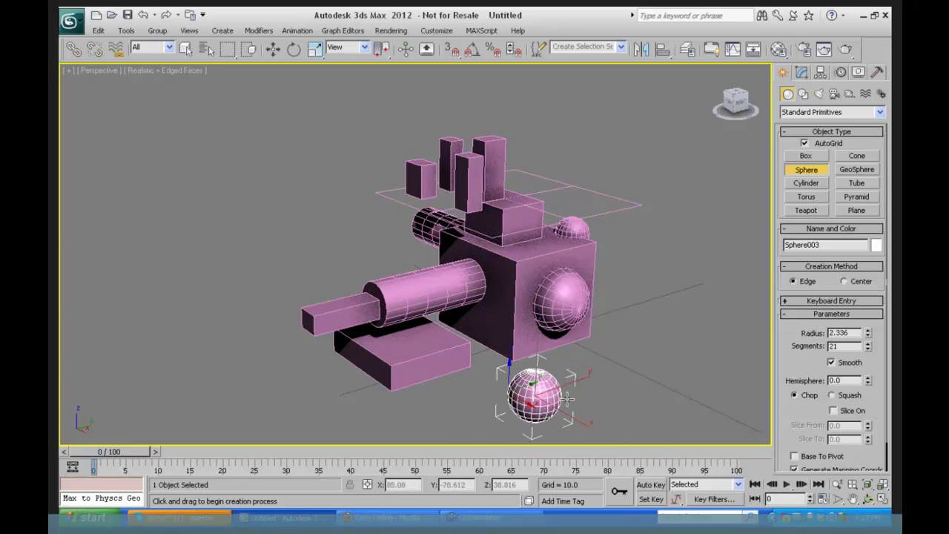
Draw a Center-method sphere about 3 in radius beside the large box, and an upright cylinder about 5 in radius and 18.1 high next to it.
drag(682, 333, 648, 341)
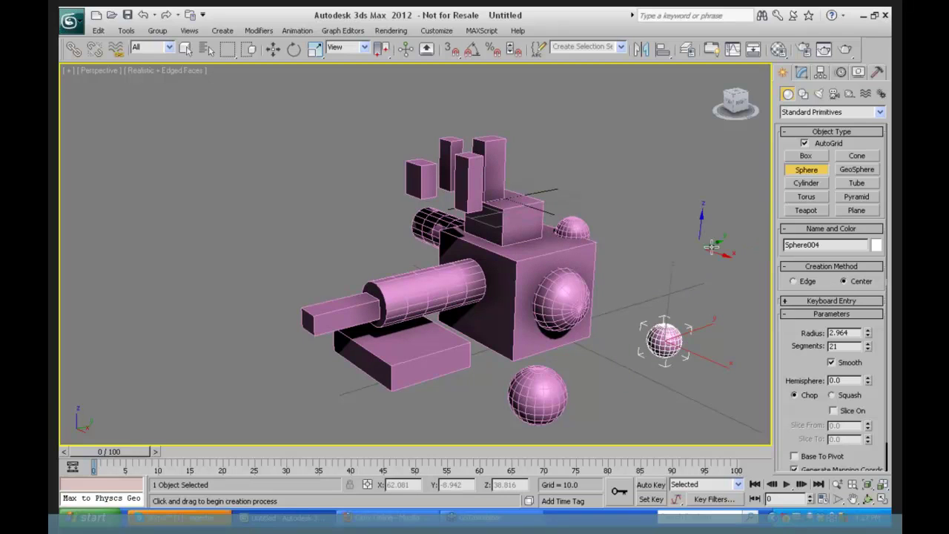
click(809, 157)
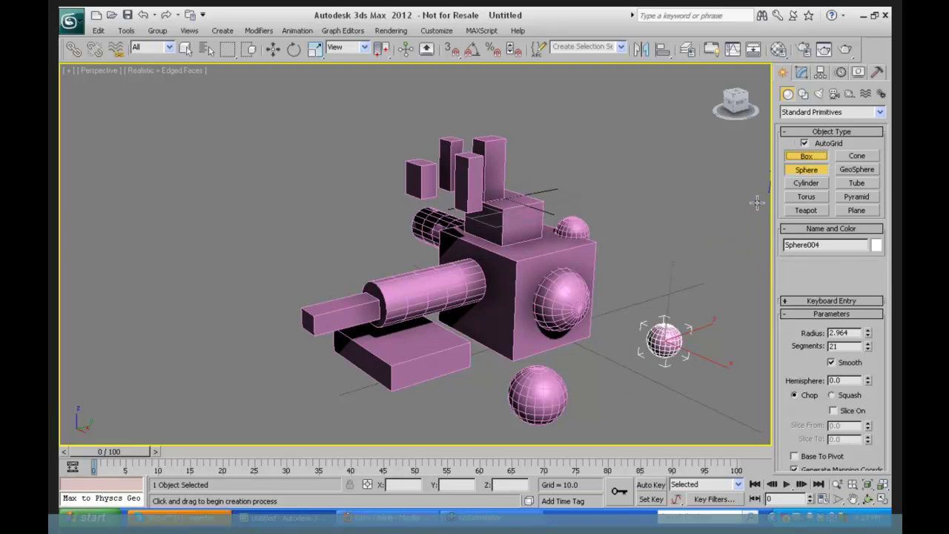
click(817, 185)
drag(636, 305, 634, 315)
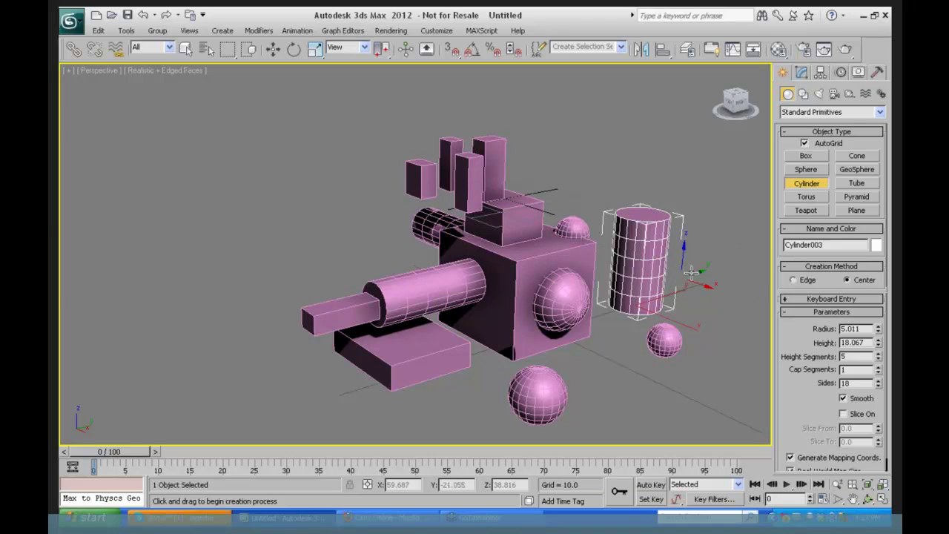
Isolate the upright cylinder, examine its pivot position from above and below with the Move gizmo, and exit isolation mode.
click(273, 49)
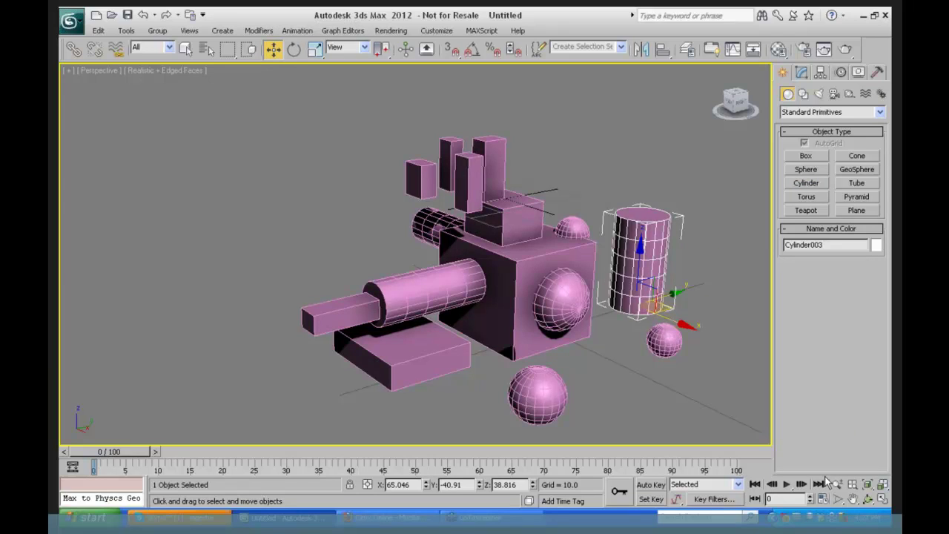
key(alt+q)
drag(477, 241, 666, 185)
click(866, 498)
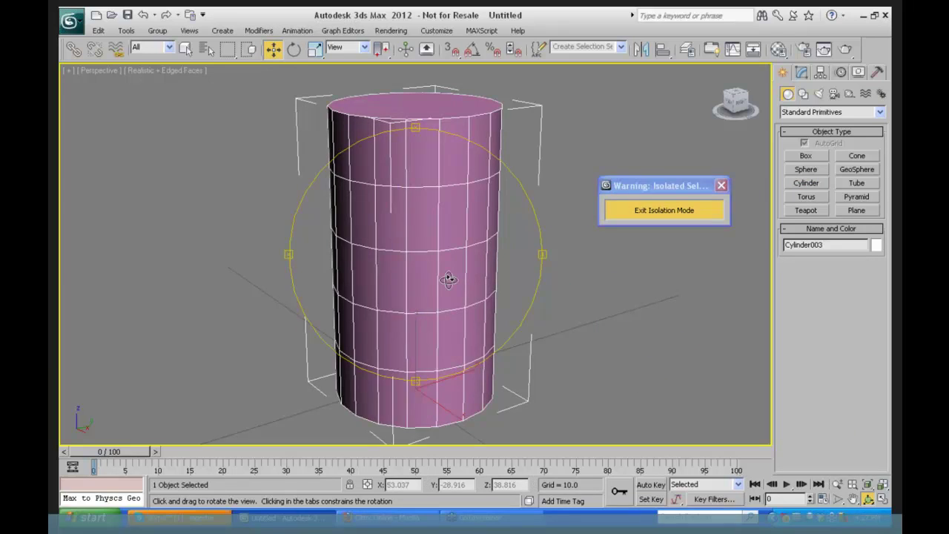
drag(447, 276, 422, 292)
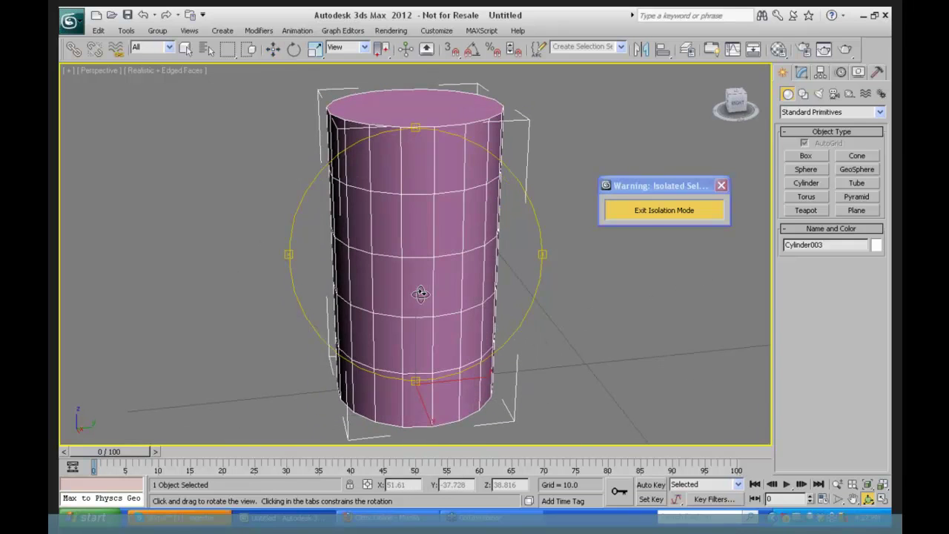
key(w)
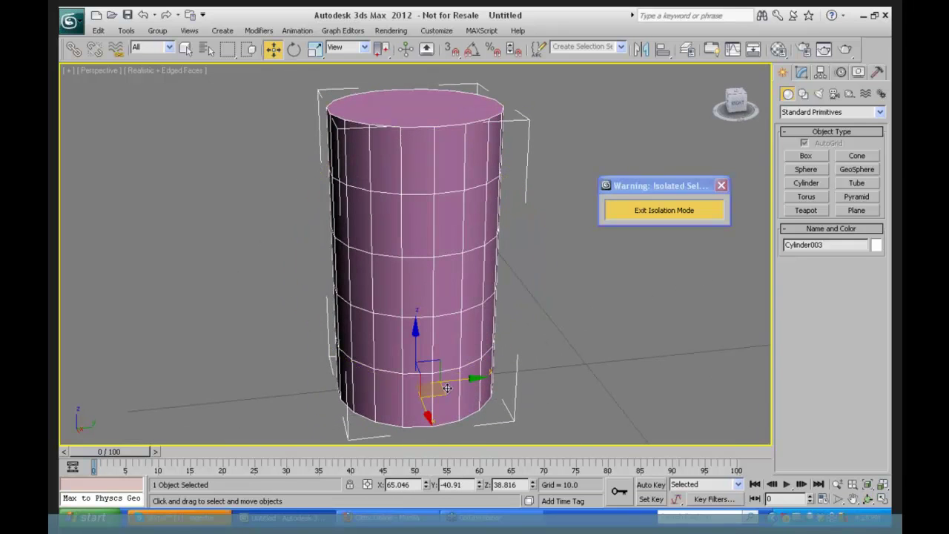
click(865, 499)
key(w)
click(866, 499)
drag(450, 333, 507, 282)
key(w)
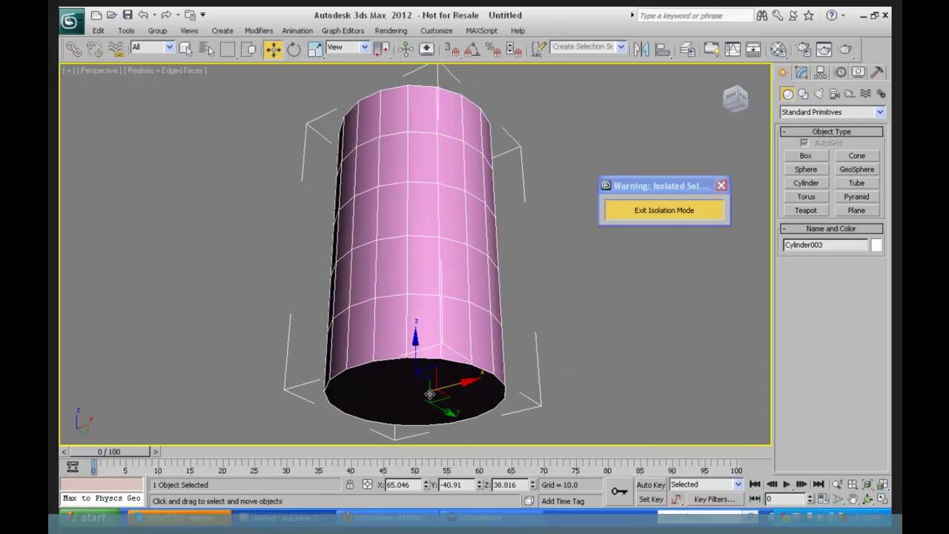
click(663, 211)
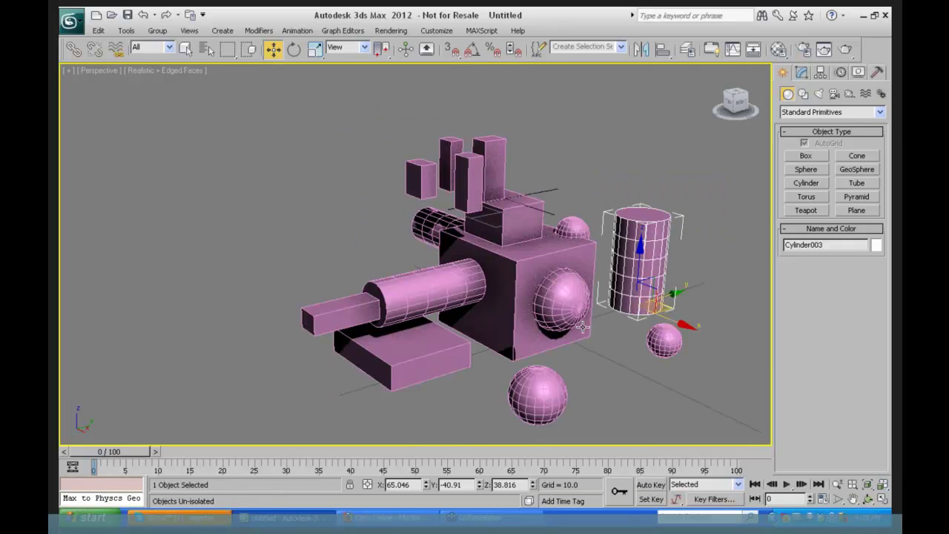
Isolate the sphere in front of the large box and examine where its pivot sits using the Move gizmo.
click(545, 381)
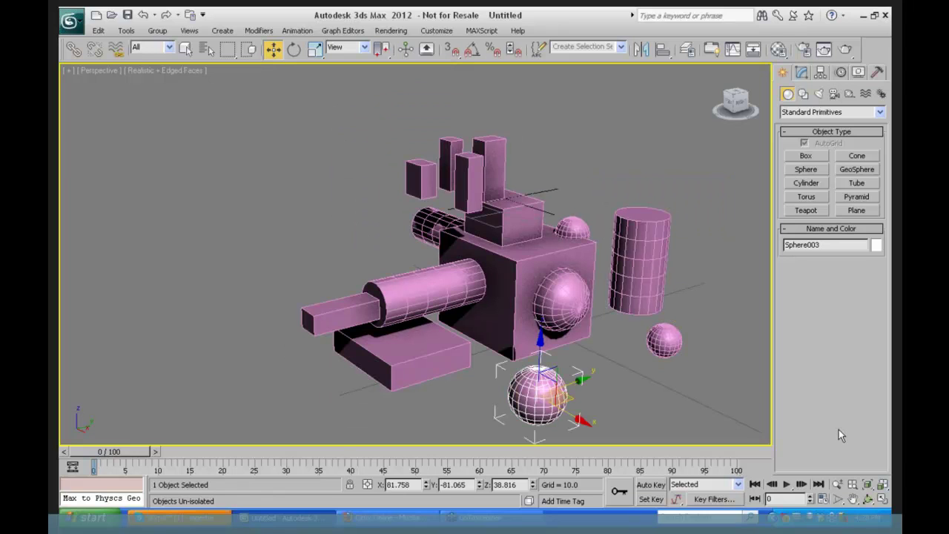
key(alt+q)
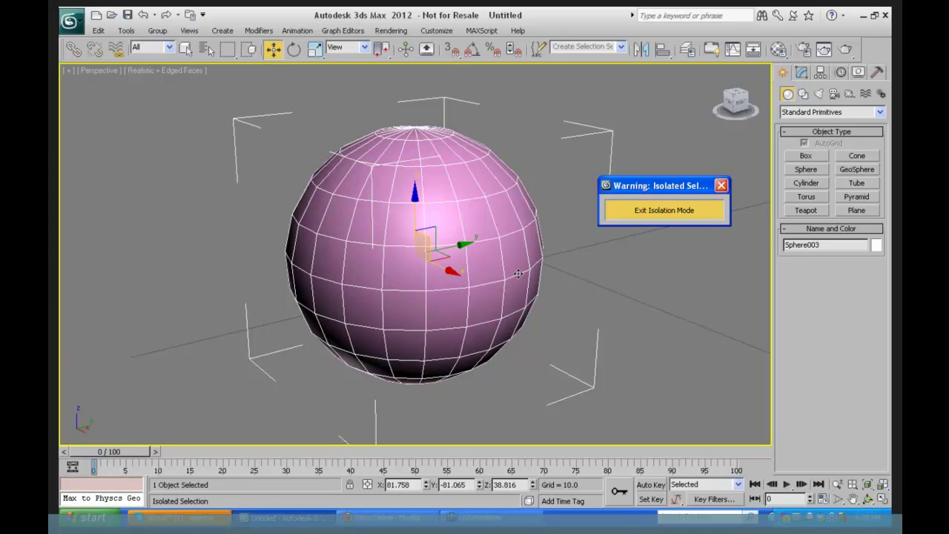
click(868, 498)
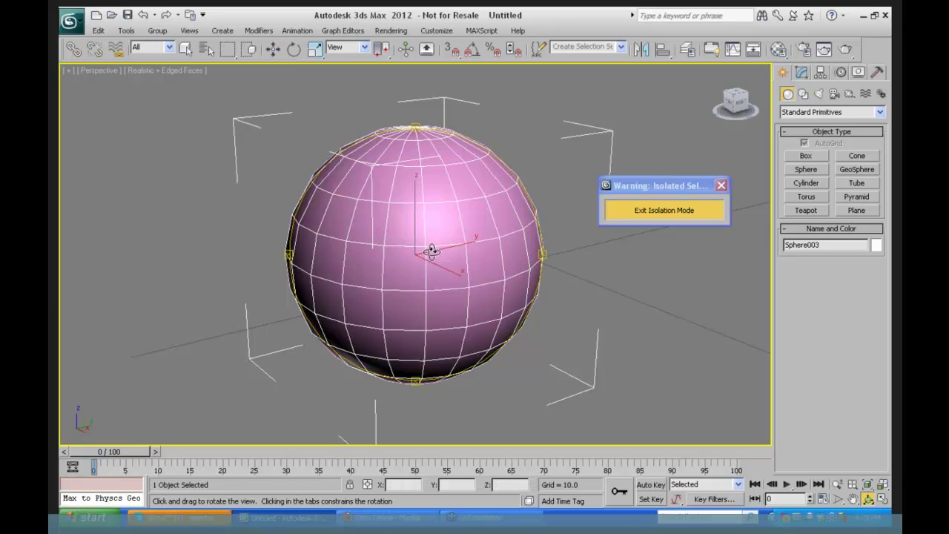
drag(430, 250, 371, 233)
key(w)
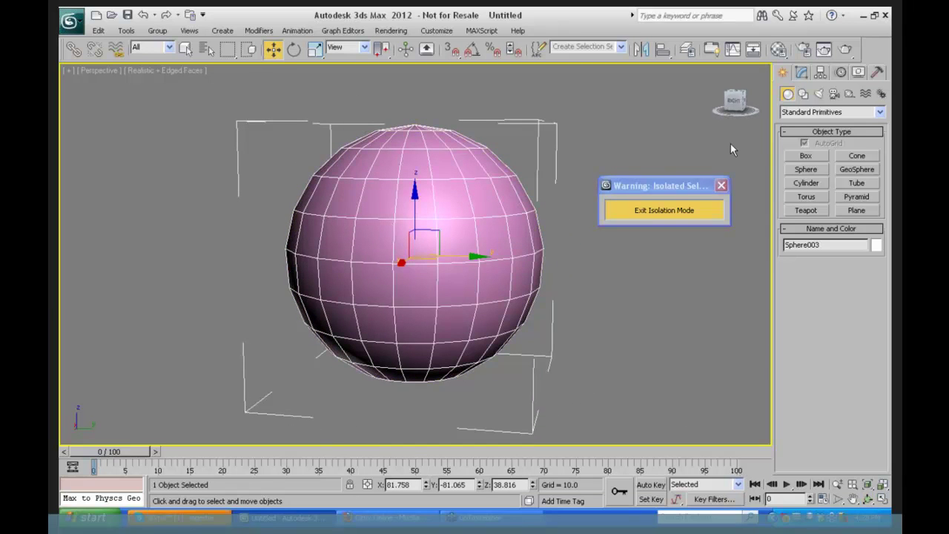
Enable Base To Pivot for the isolated sphere, move it slightly along the Y axis, and exit isolation mode.
click(801, 72)
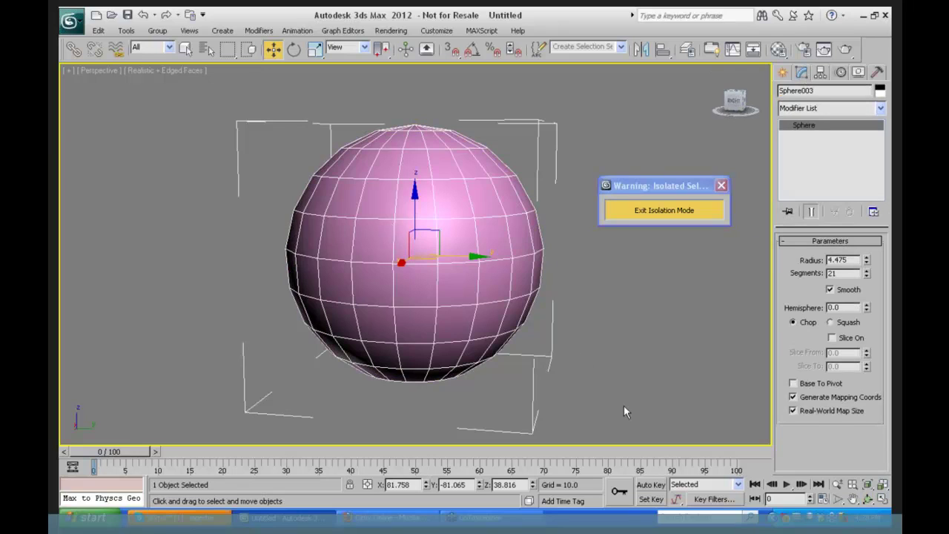
click(793, 383)
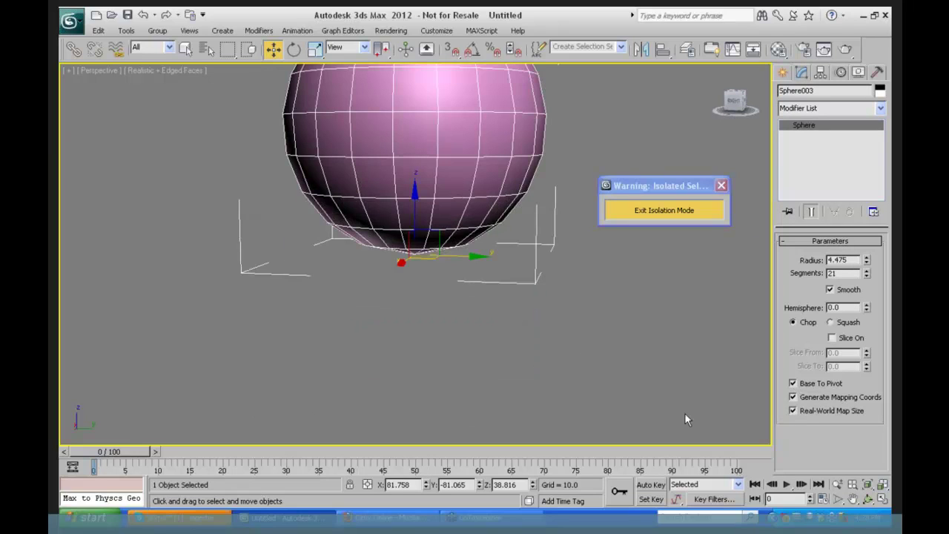
key(z)
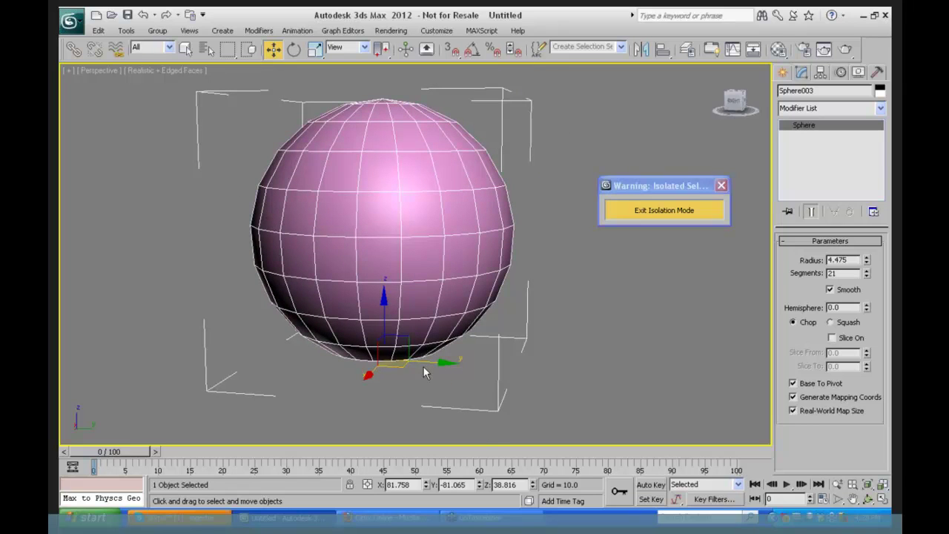
drag(426, 361, 454, 361)
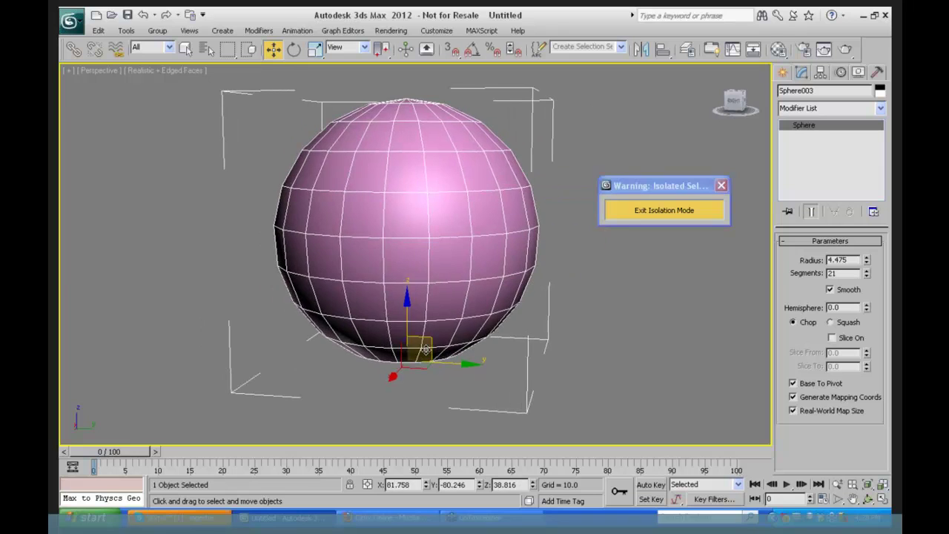
click(669, 210)
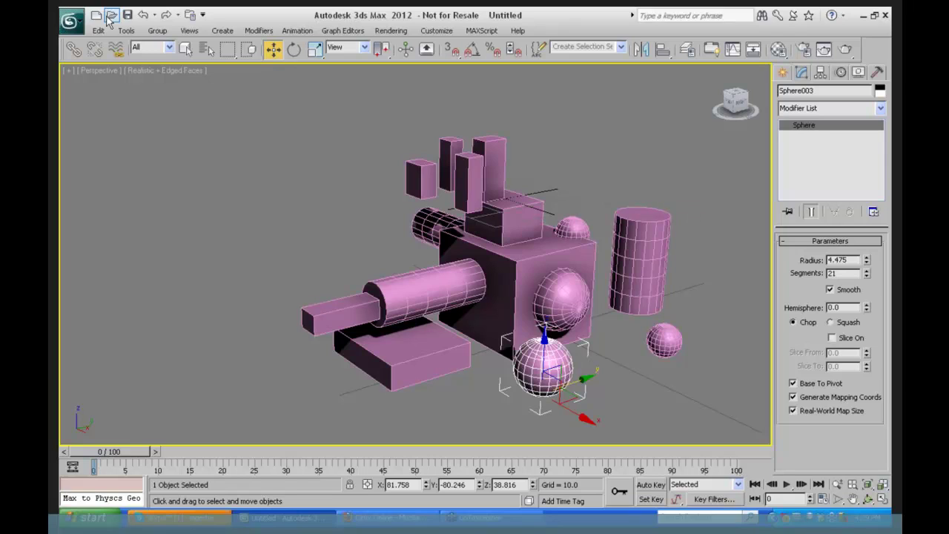
Compare the Rotate and Scale gizmos on the front sphere, and move it along the Y axis to about -86.4.
click(294, 49)
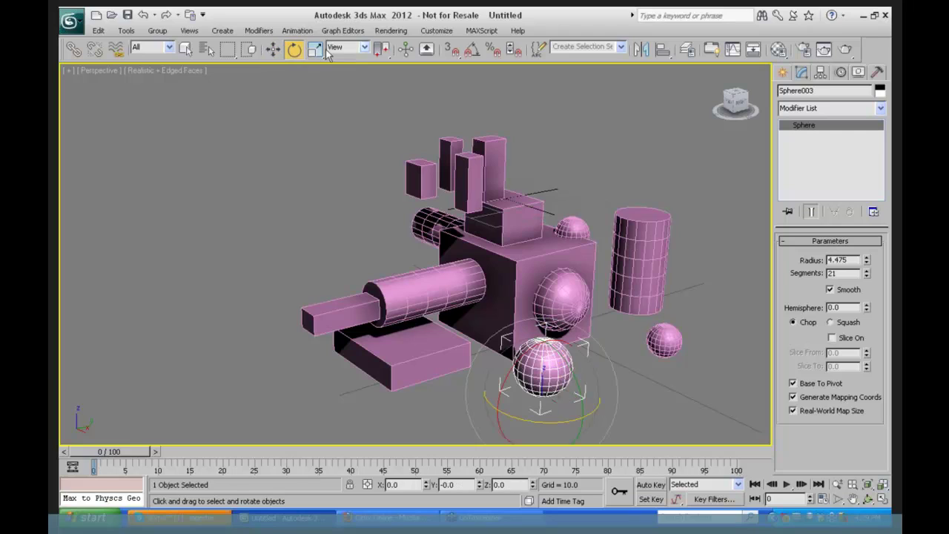
click(315, 49)
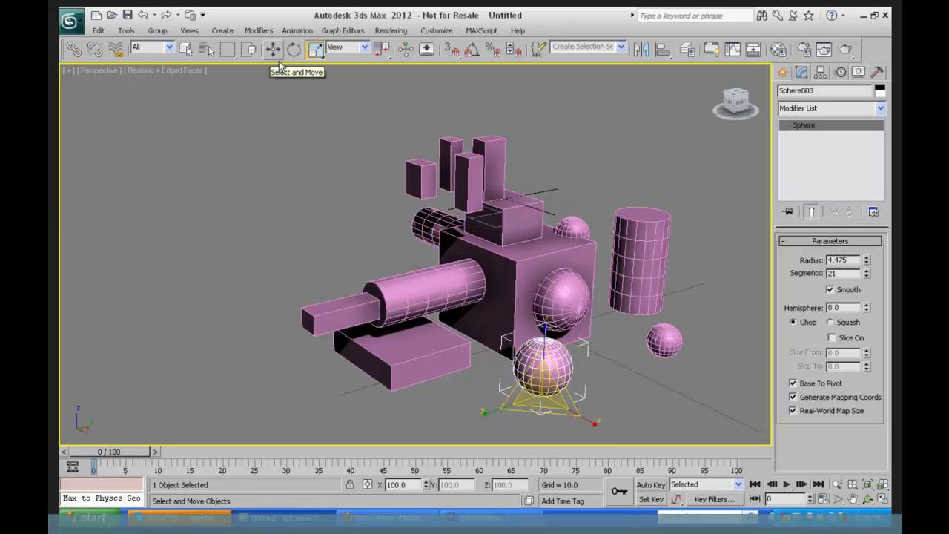
click(273, 51)
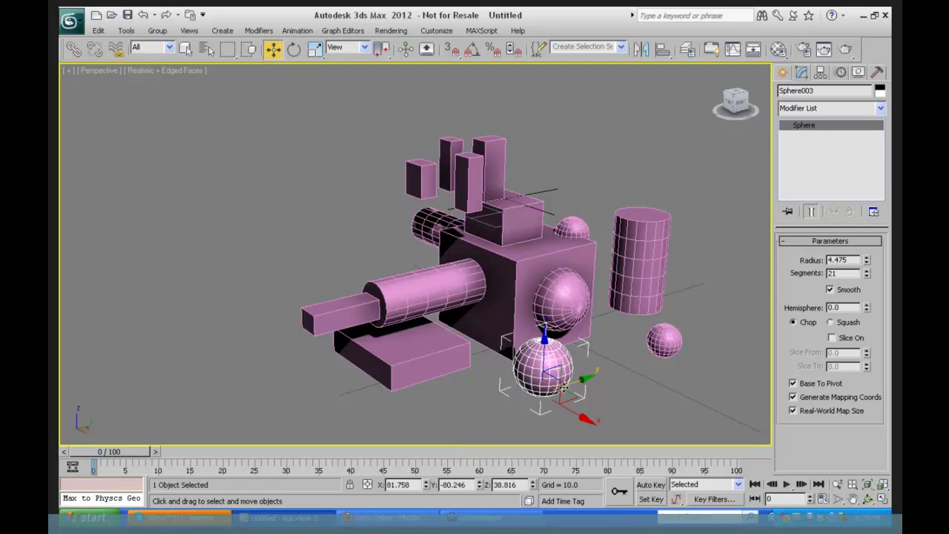
drag(564, 387, 627, 367)
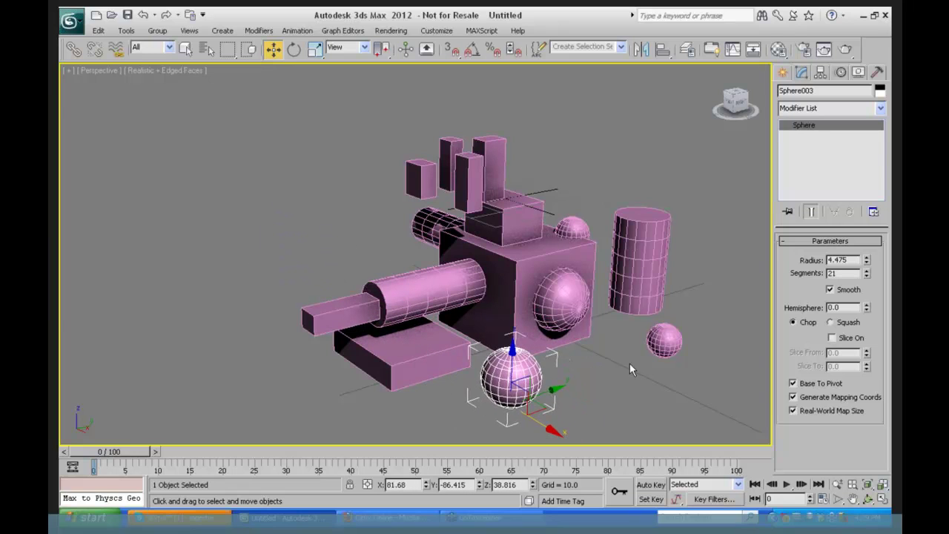
Examine where the Rotate and Scale gizmos sit relative to the moved sphere's pivot, and deselect the sphere.
key(e)
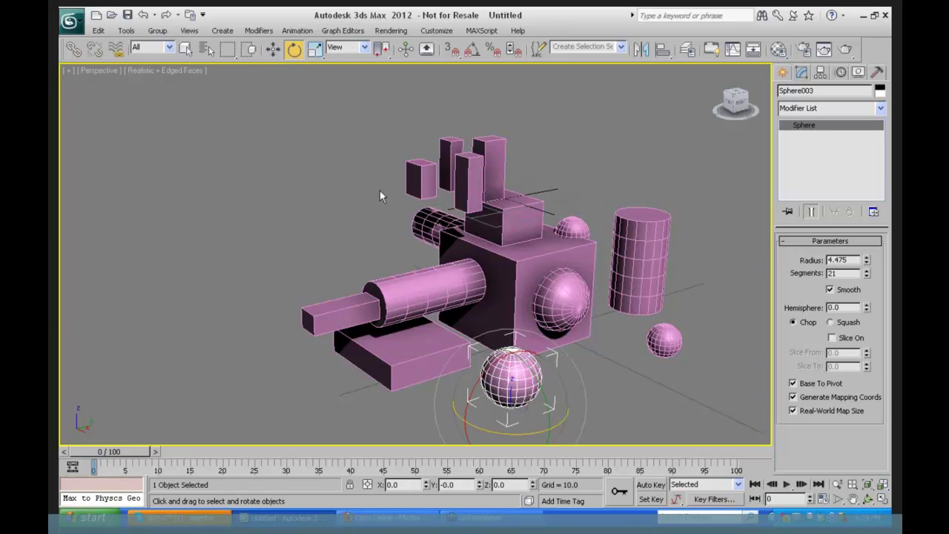
click(315, 48)
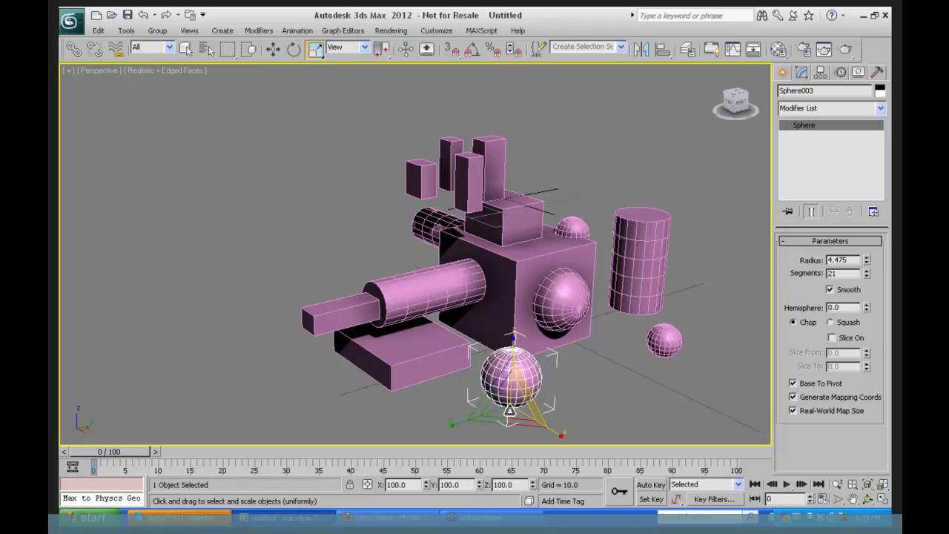
click(294, 49)
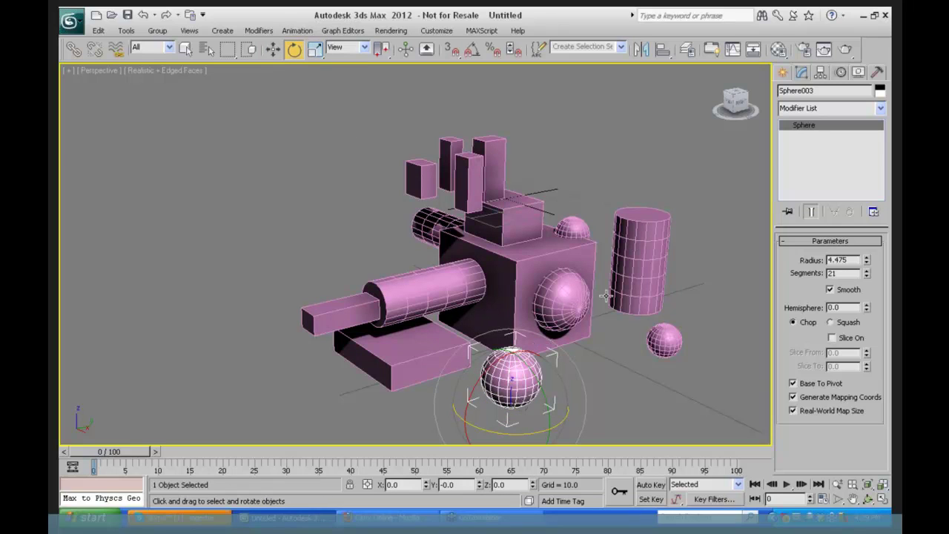
click(402, 248)
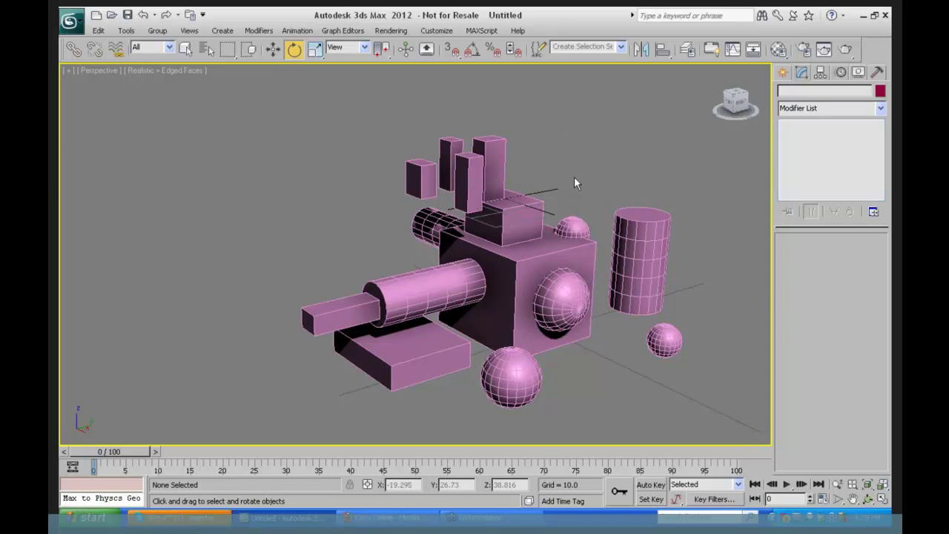
Open the Rotate Transform Type-In for the upright cylinder and tilt it about 29.5 degrees around the Y axis.
click(639, 231)
right_click(604, 151)
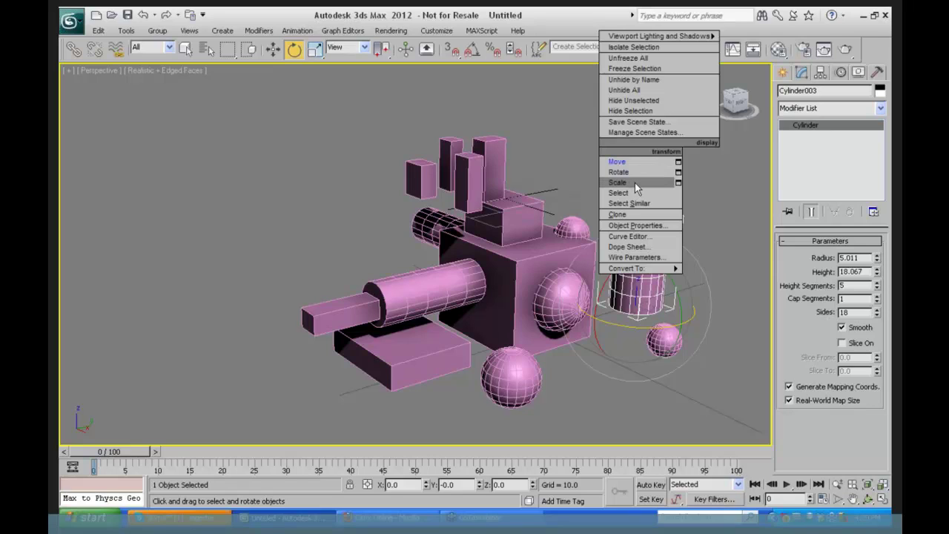
click(677, 172)
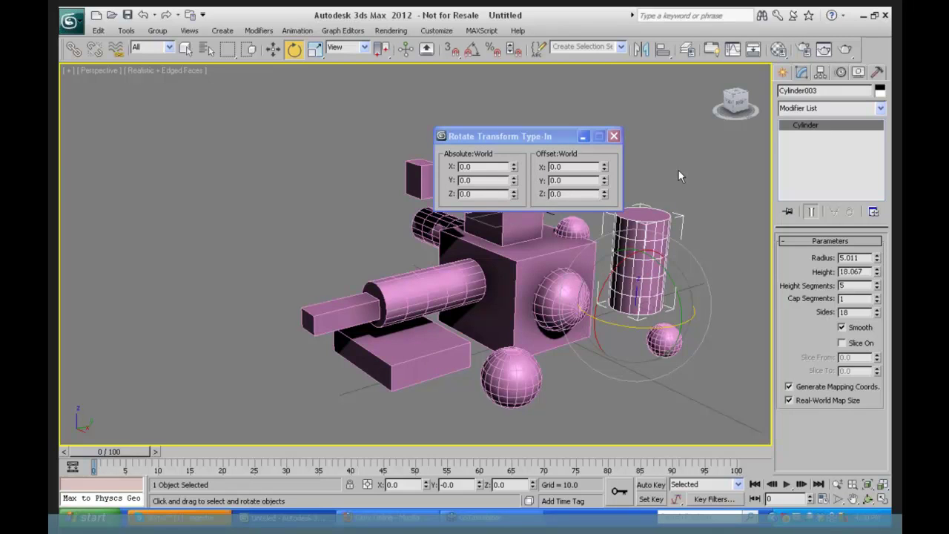
drag(558, 137, 252, 129)
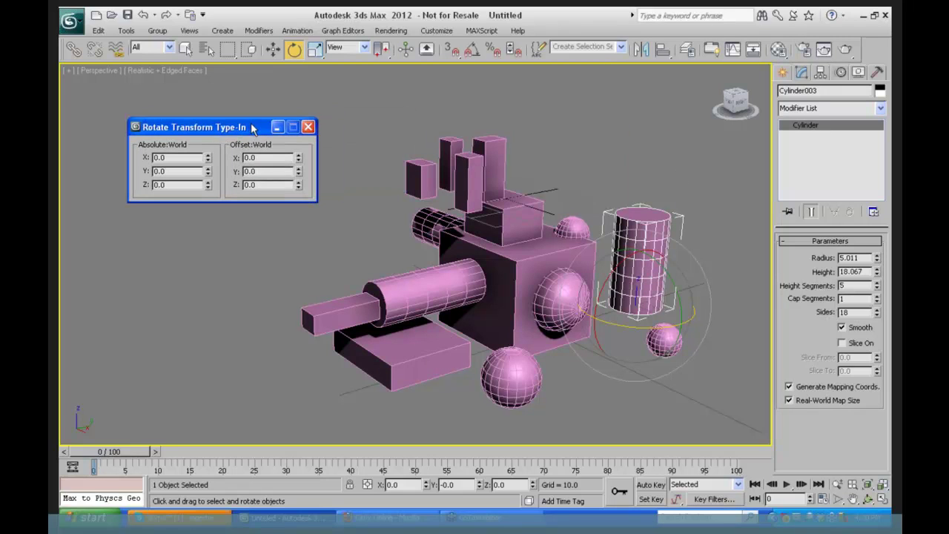
drag(676, 265, 680, 296)
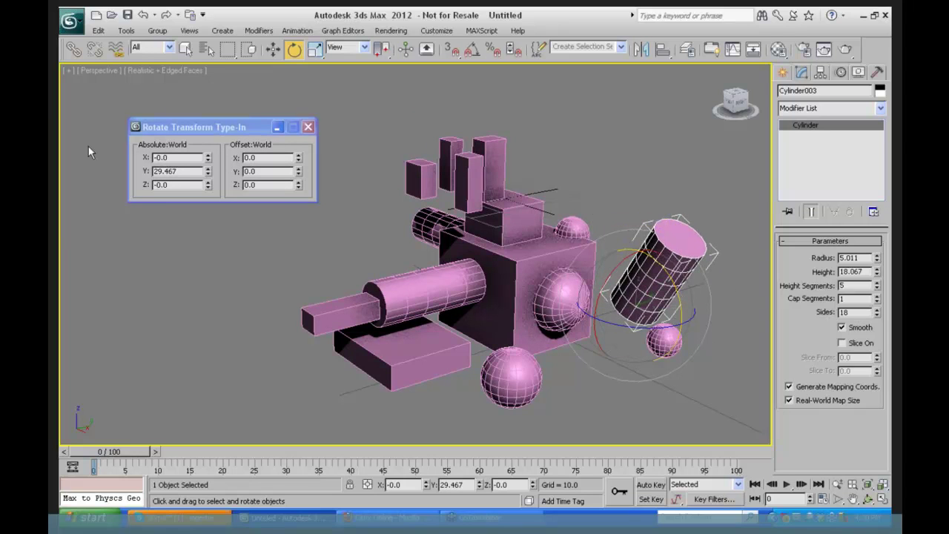
Set the tilted cylinder's absolute world rotation to Y 30 and X -10, and close the Rotate Transform Type-In.
click(183, 171)
double_click(183, 172)
text(3)
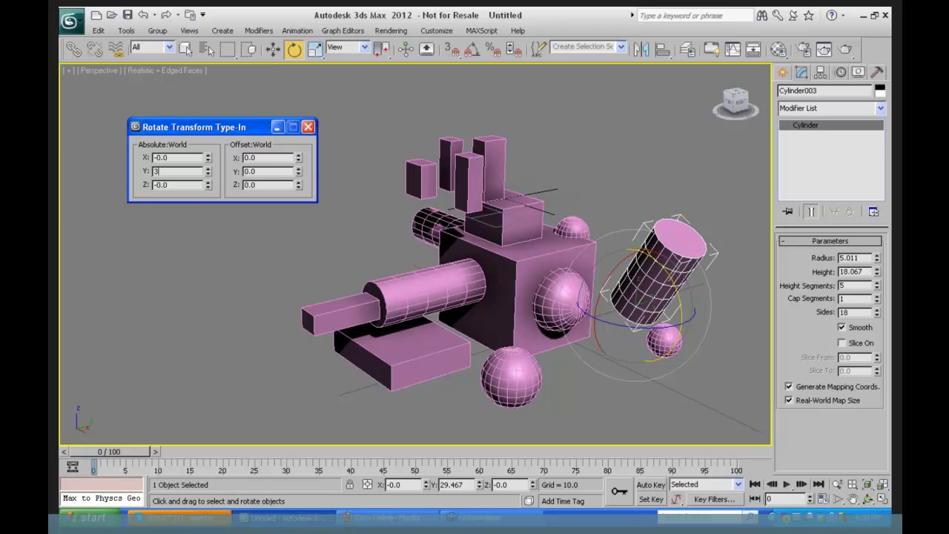
text(0)
key(Return)
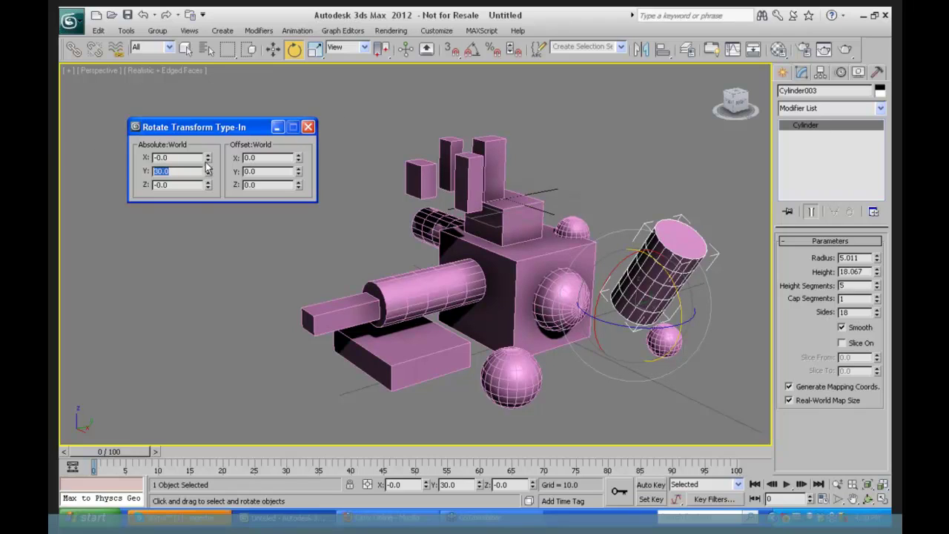
drag(178, 157, 148, 172)
text(-10)
key(Return)
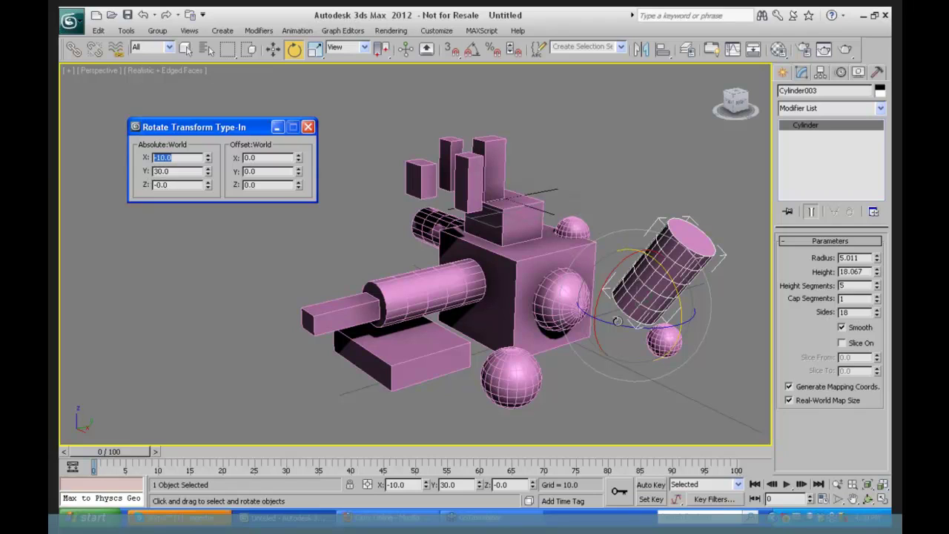
click(310, 128)
Rotate the long box at the end of the horizontal cylinder around X to about 35 degrees, and reselect the tilted cylinder.
click(332, 325)
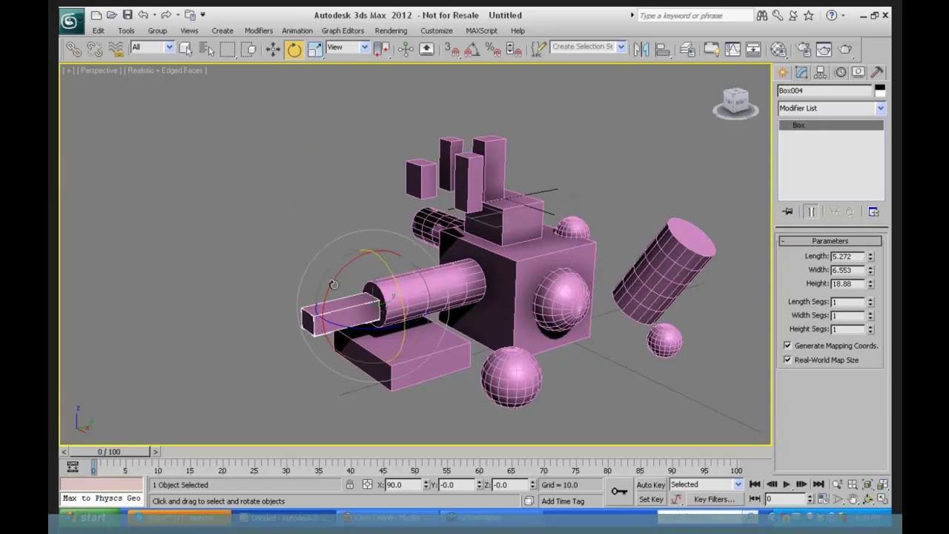
mouse_move(331, 283)
mouse_down()
mouse_move(348, 241)
mouse_move(333, 258)
mouse_move(345, 210)
mouse_up()
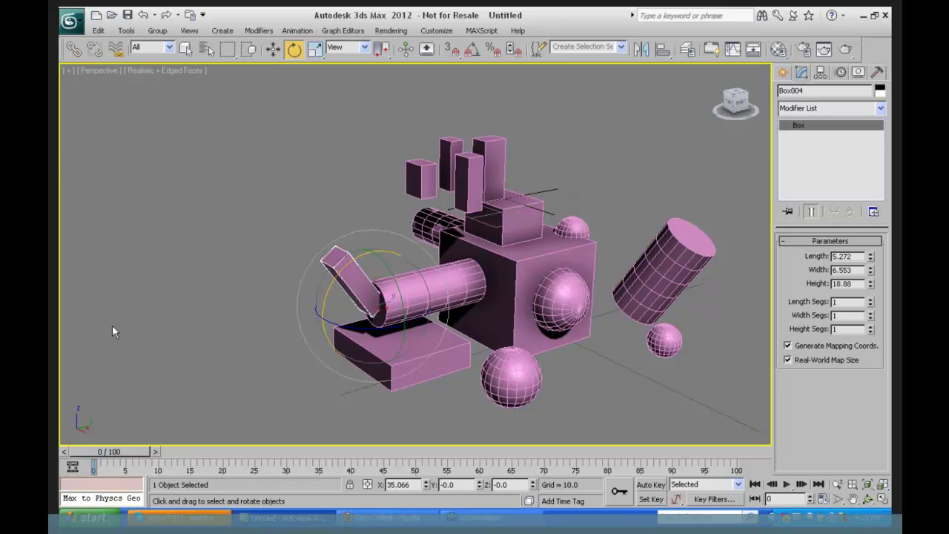
click(673, 252)
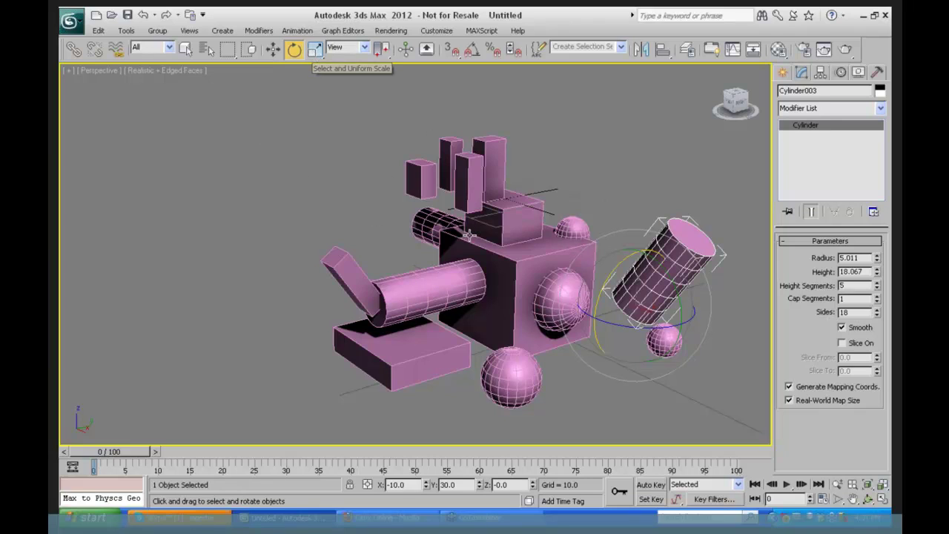
Set the small floating box's absolute world position to X -27, Y -27 and Z 0, and close the Move Transform Type-In.
click(418, 182)
right_click(420, 183)
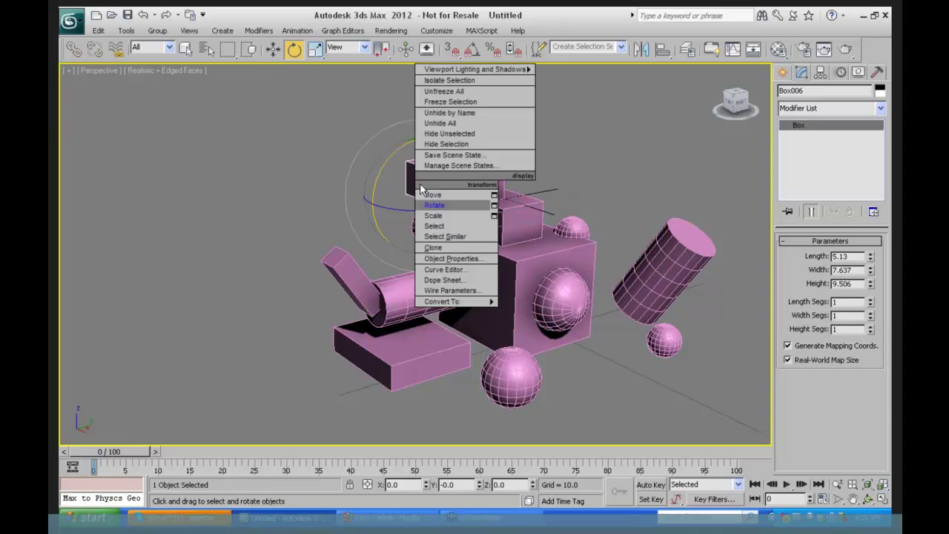
click(493, 194)
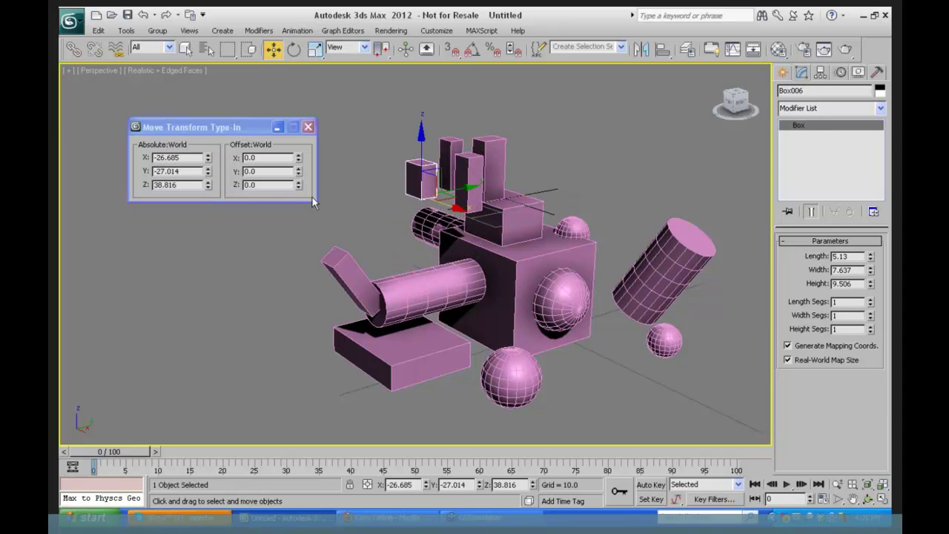
drag(241, 125, 256, 141)
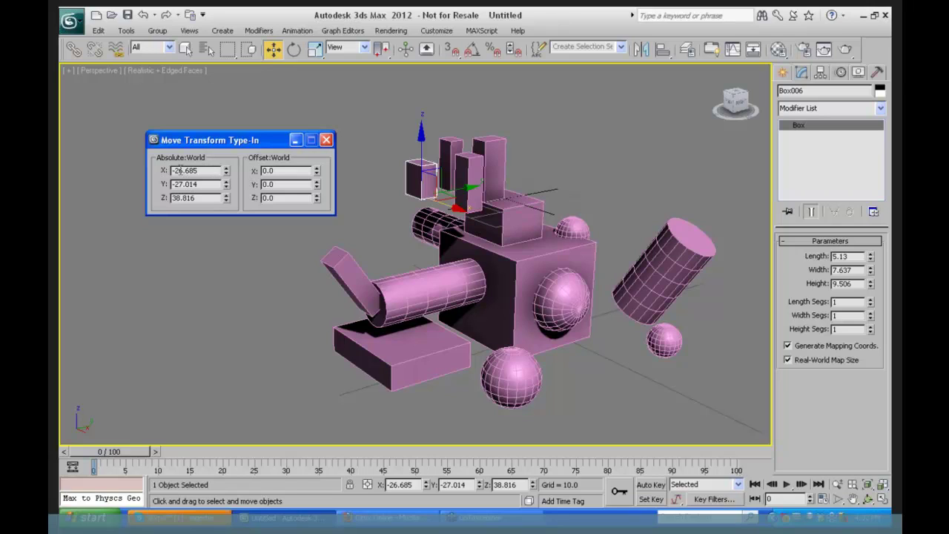
drag(180, 171, 229, 172)
text(7)
key(Tab)
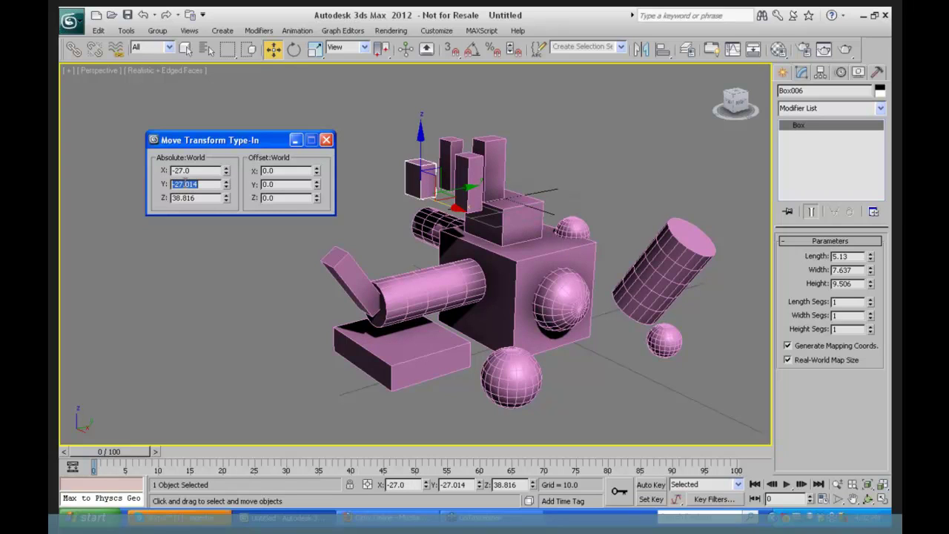
drag(183, 184, 219, 184)
key(BackSpace)
drag(196, 198, 165, 200)
text(0)
key(Return)
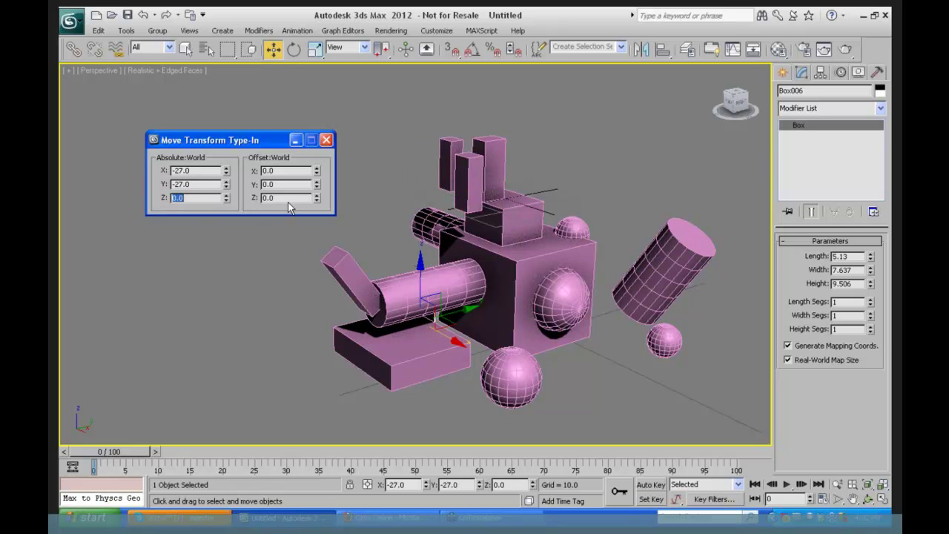
click(867, 498)
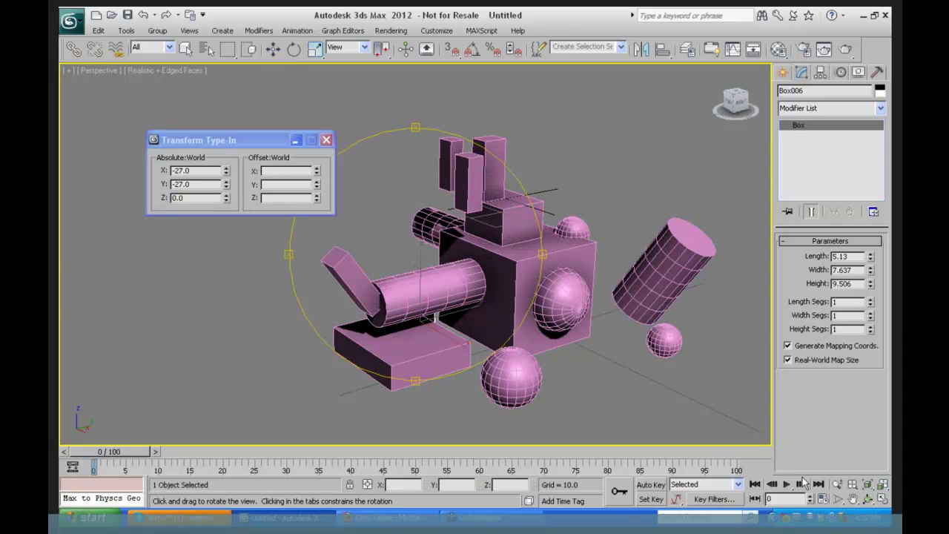
drag(424, 269, 476, 274)
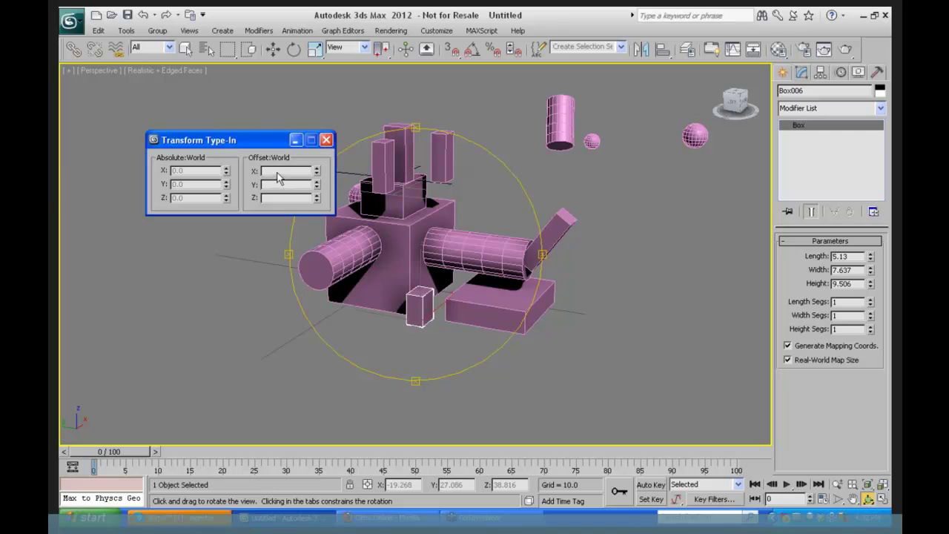
click(326, 139)
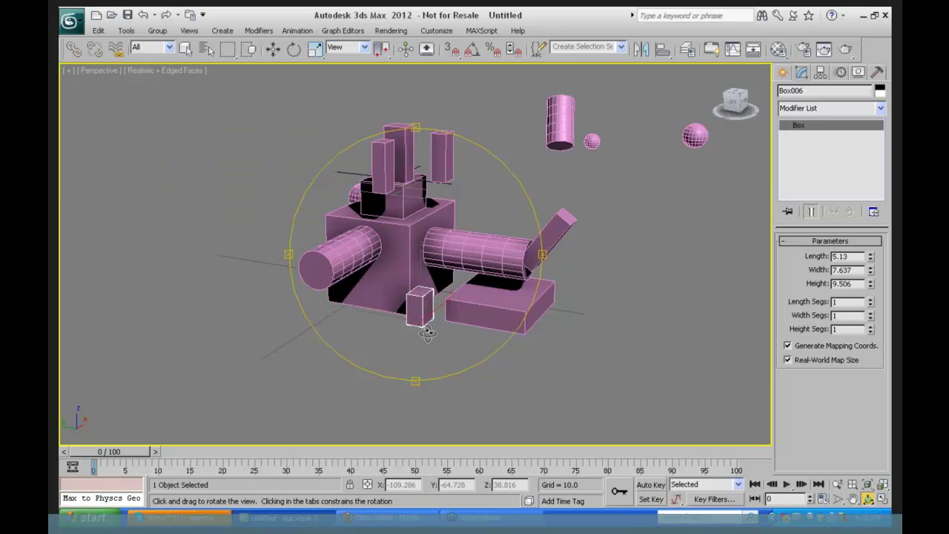
Offset the small box by -10 in X and 20 in Y with the Move Transform Type-In, and close it.
right_click(420, 317)
right_click(417, 318)
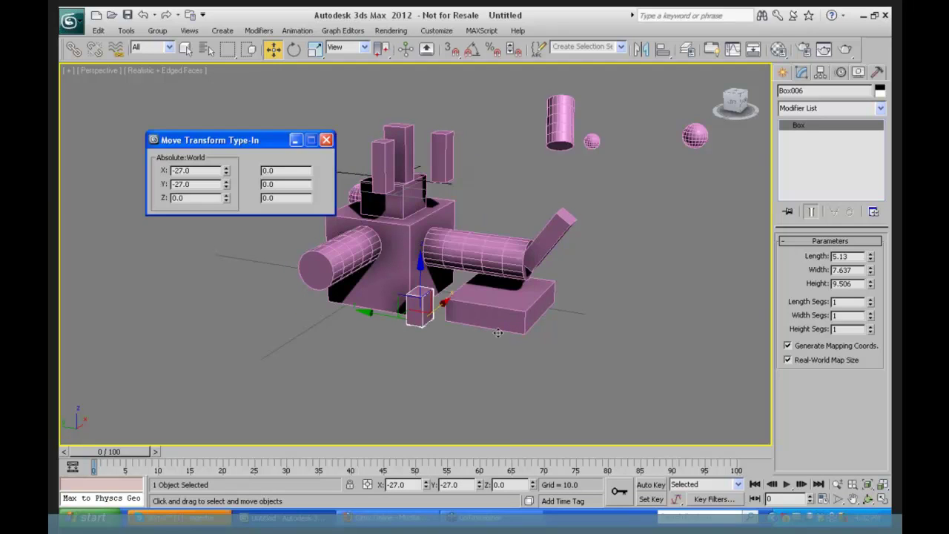
click(495, 334)
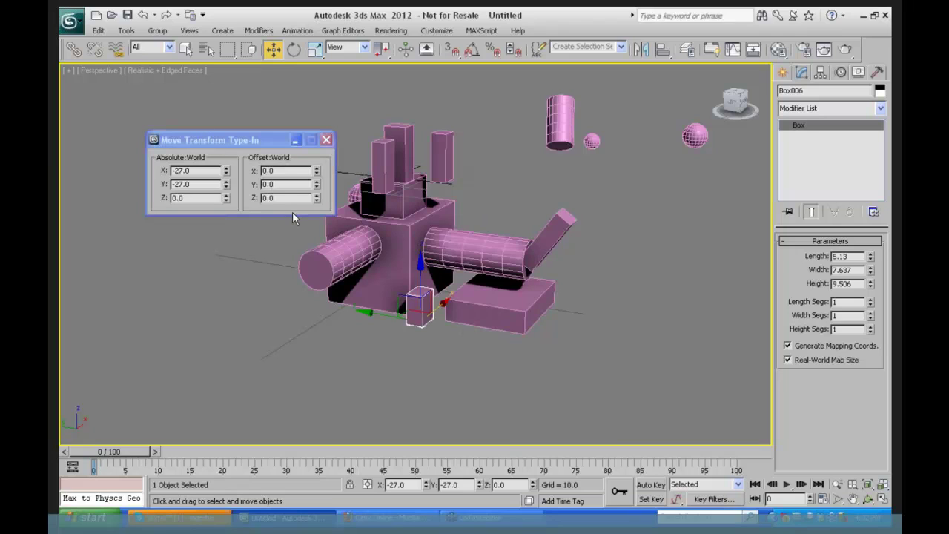
click(276, 170)
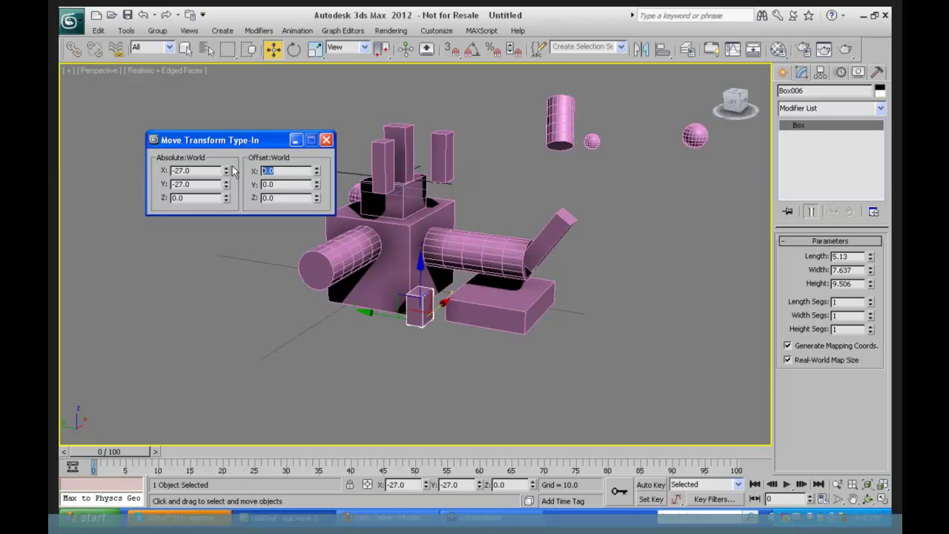
text(-10)
key(Return)
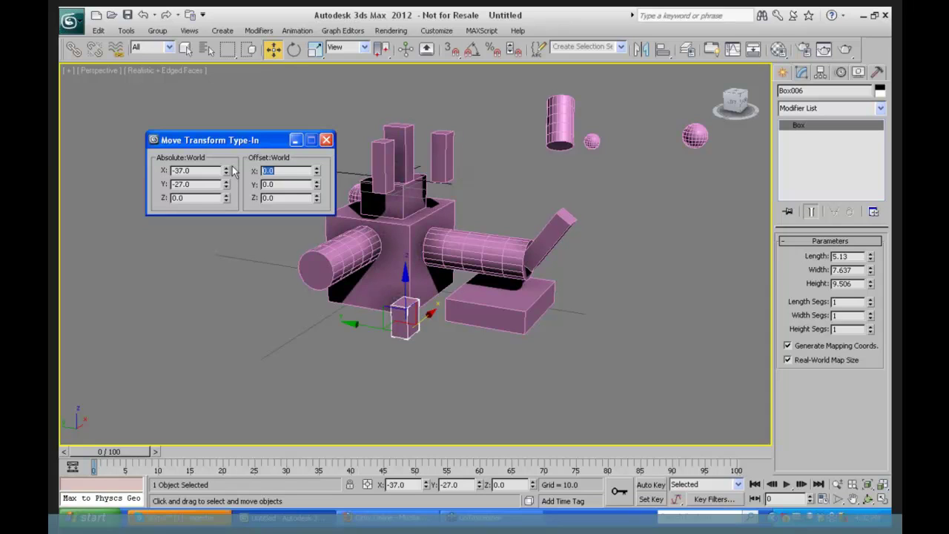
key(Tab)
text(20)
key(Return)
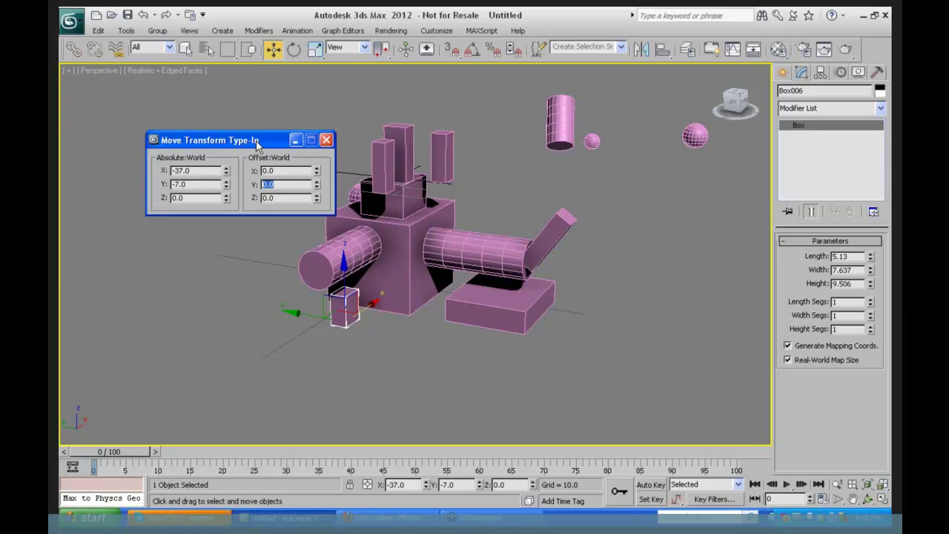
click(326, 139)
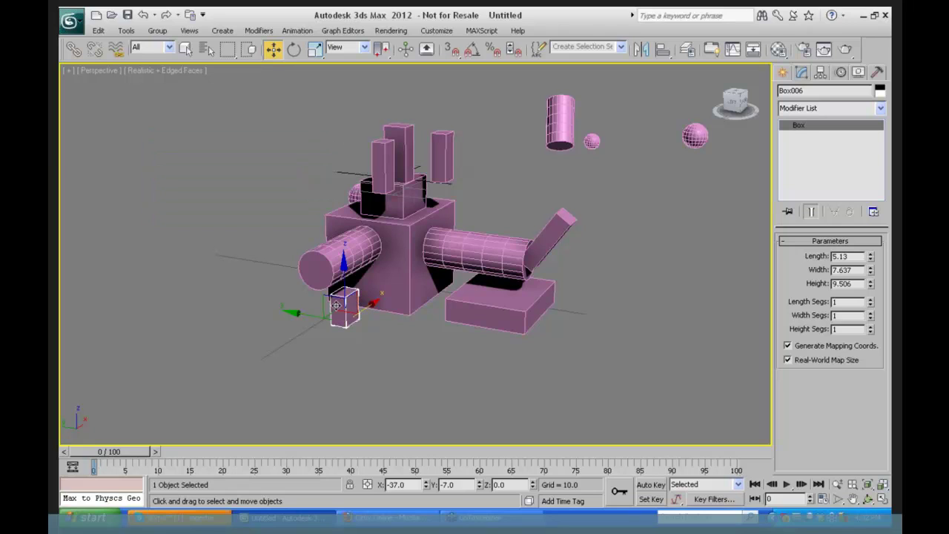
Open and close the Move and Rotate Transform Type-In windows in turn for the small box.
right_click(273, 55)
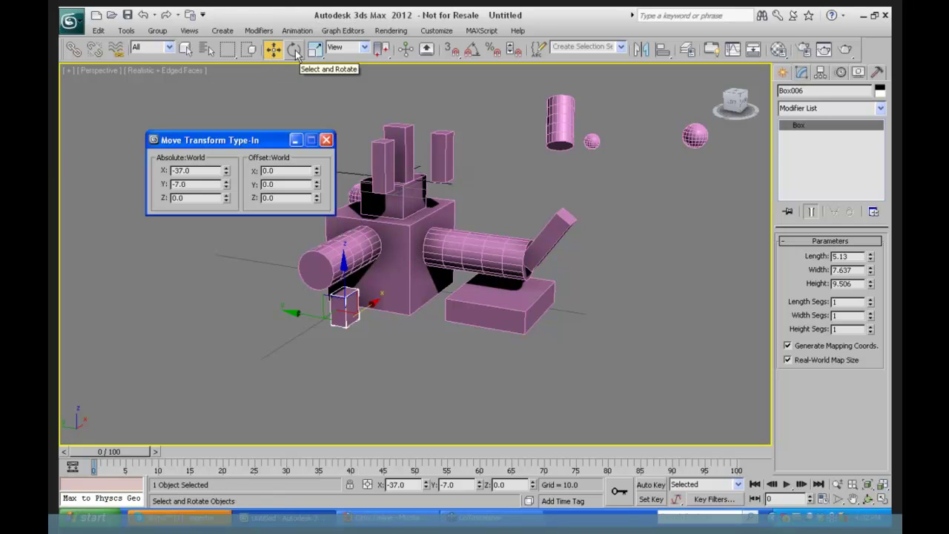
click(326, 139)
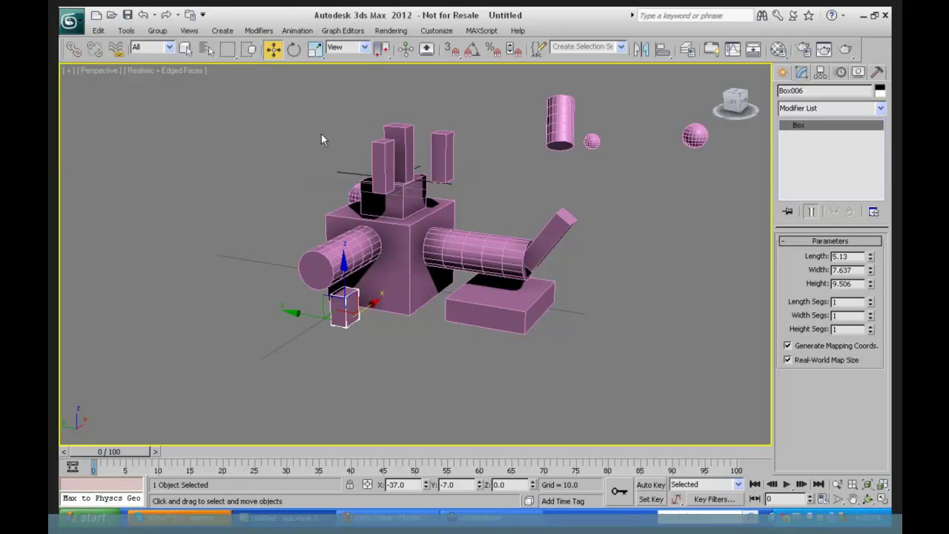
right_click(297, 48)
click(328, 137)
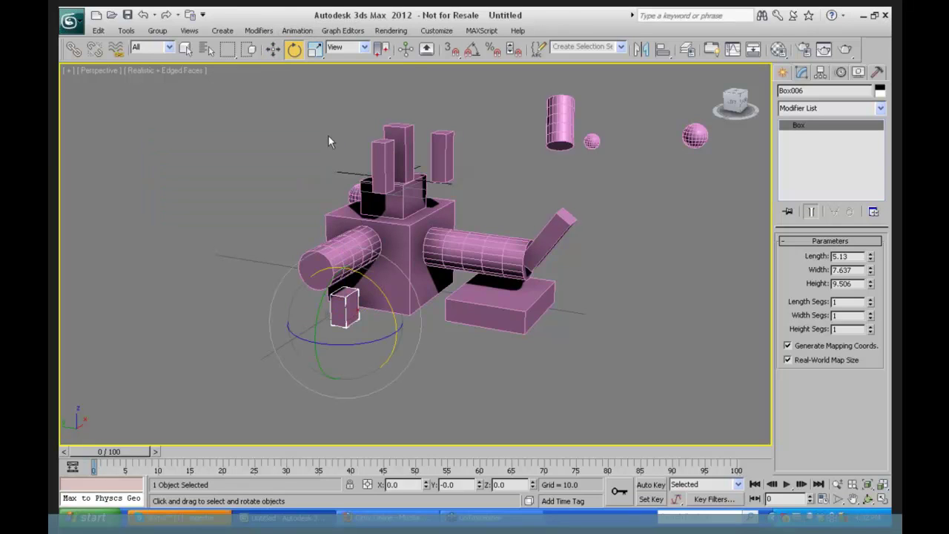
Try rotating the small box to -20 degrees around Y, and reset its Y rotation to 0.
click(448, 484)
text(-20)
key(Return)
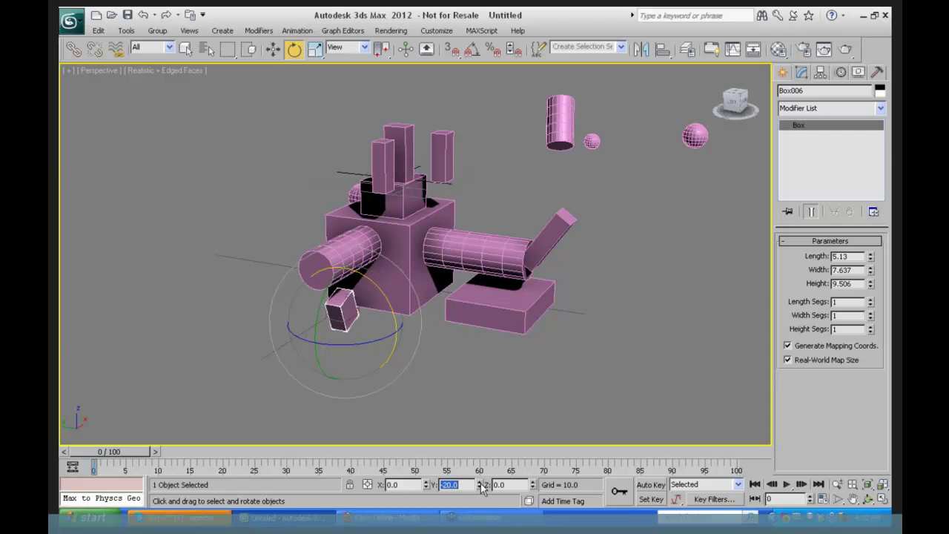
right_click(481, 485)
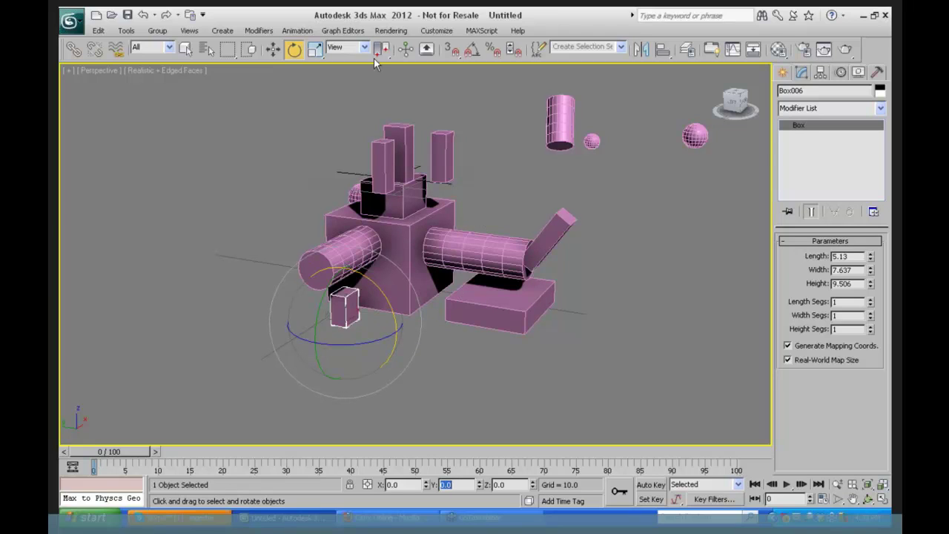
Open the Scale Transform Type-In for the small box and move the window away from it.
click(315, 52)
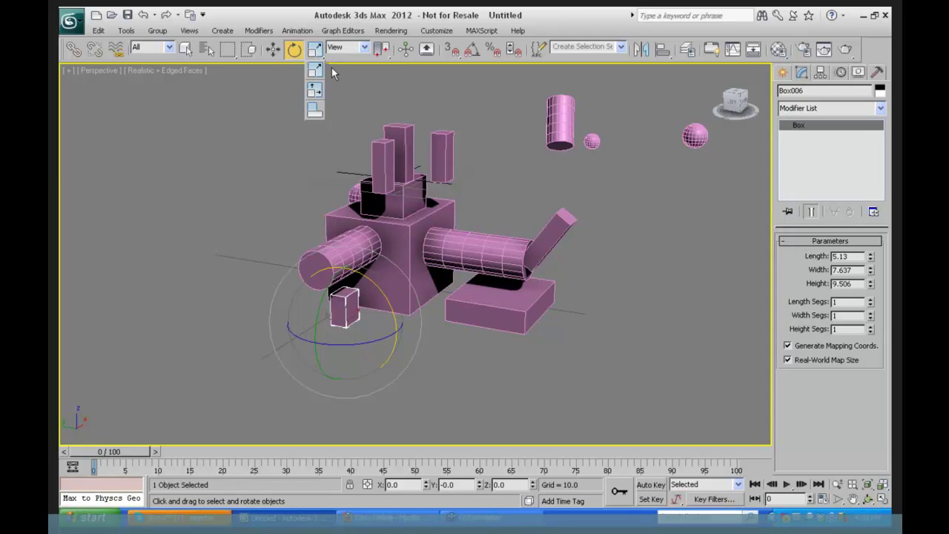
drag(315, 72, 368, 106)
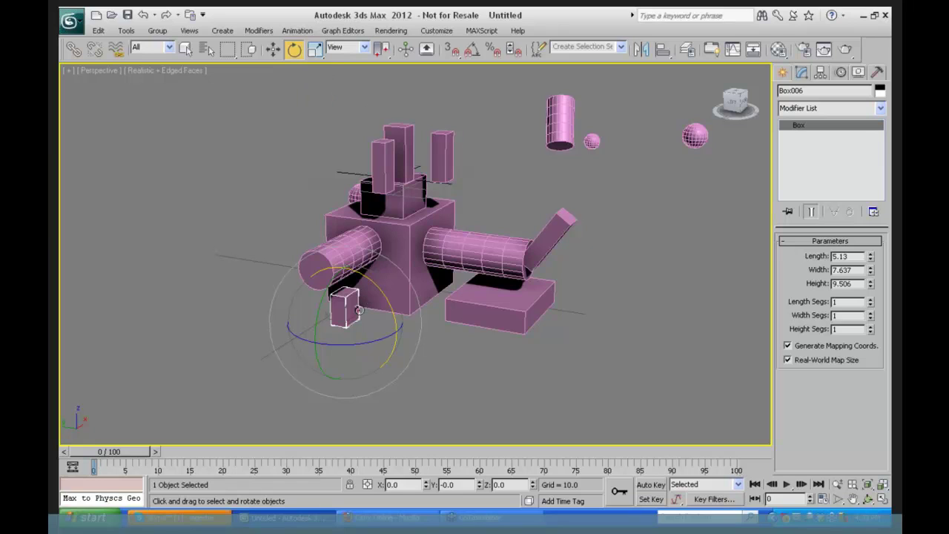
right_click(346, 304)
click(425, 339)
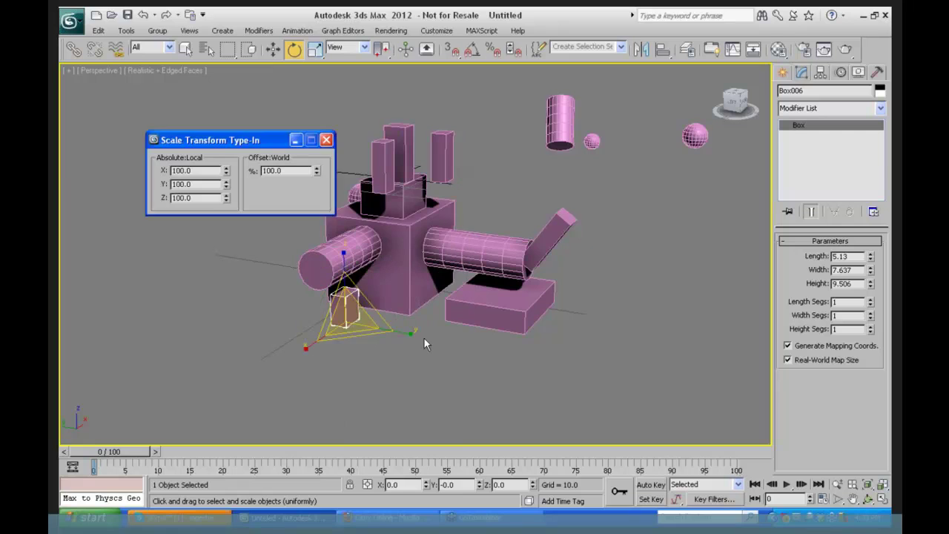
drag(271, 137, 607, 177)
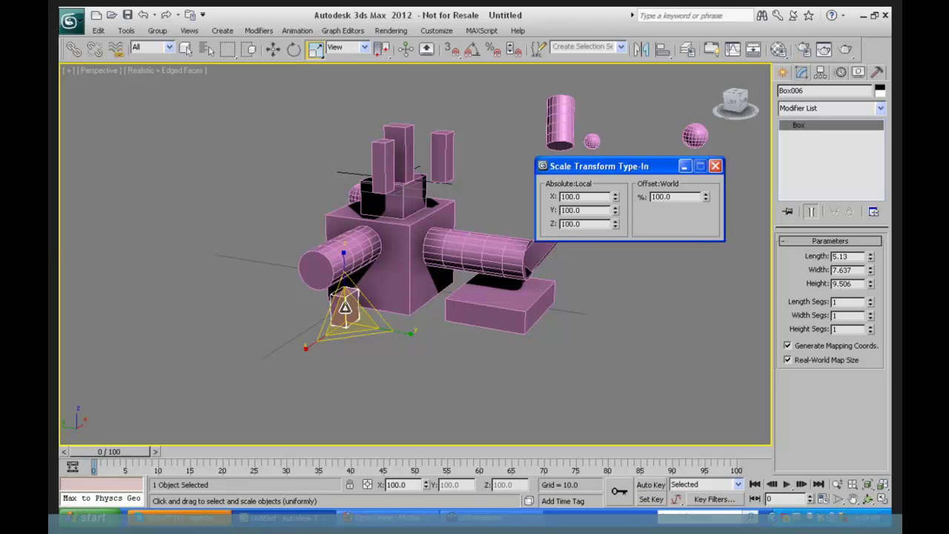
Set the small box's length to 5, its width to 7 and its height to 10.
double_click(835, 256)
text(5.00)
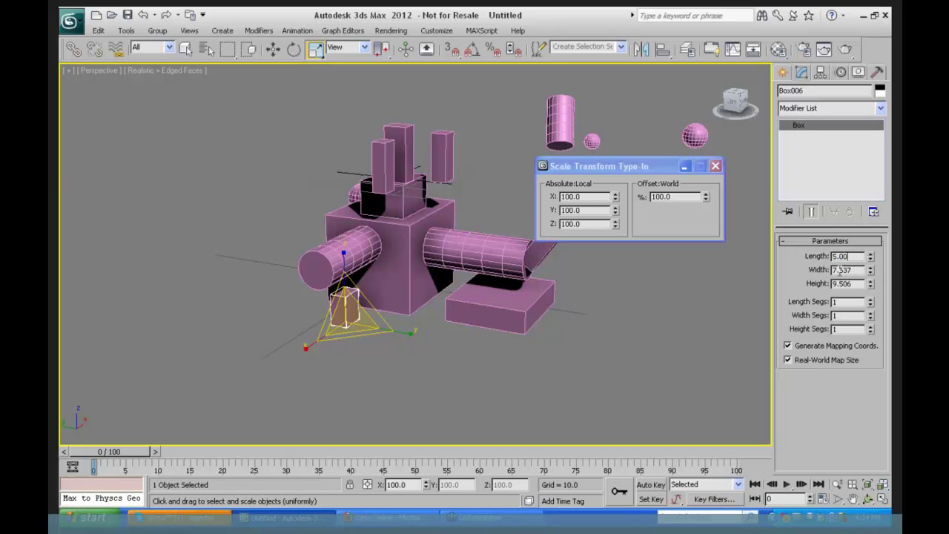
drag(838, 270, 853, 270)
text(0)
key(Return)
drag(834, 285, 852, 285)
text(10)
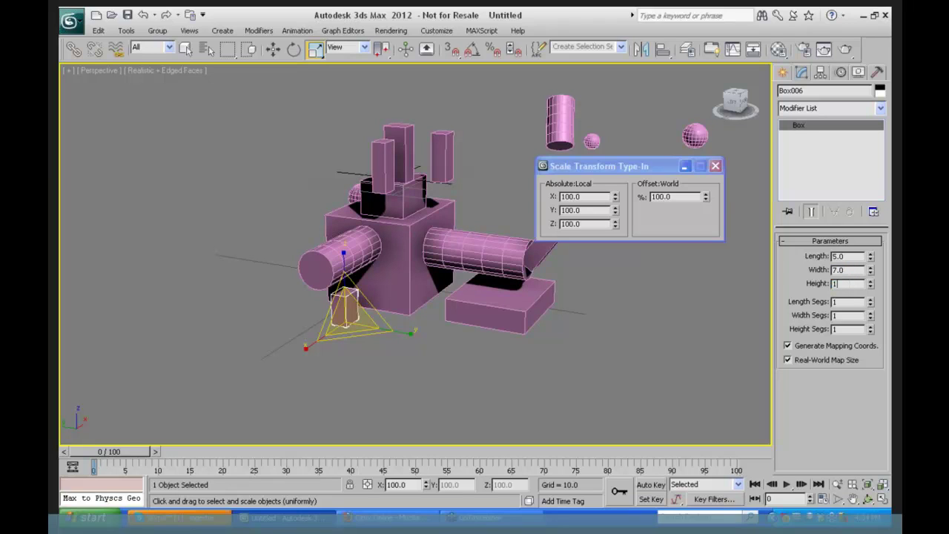
key(Return)
Scale the small box up uniformly by eye, set its absolute local scale to 400 in X, Y and Z, and close the Scale Transform Type-In.
drag(346, 306, 325, 368)
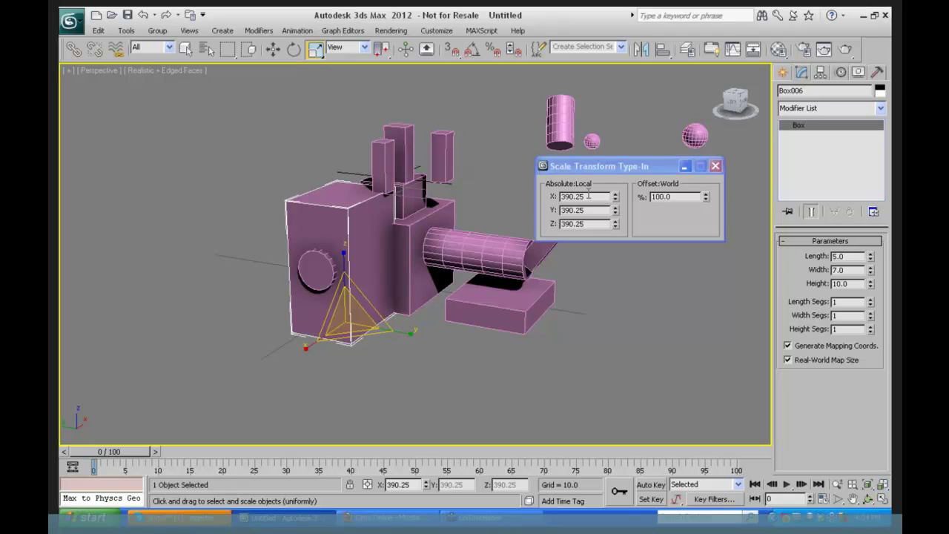
drag(585, 196, 542, 206)
text(400)
key(Tab)
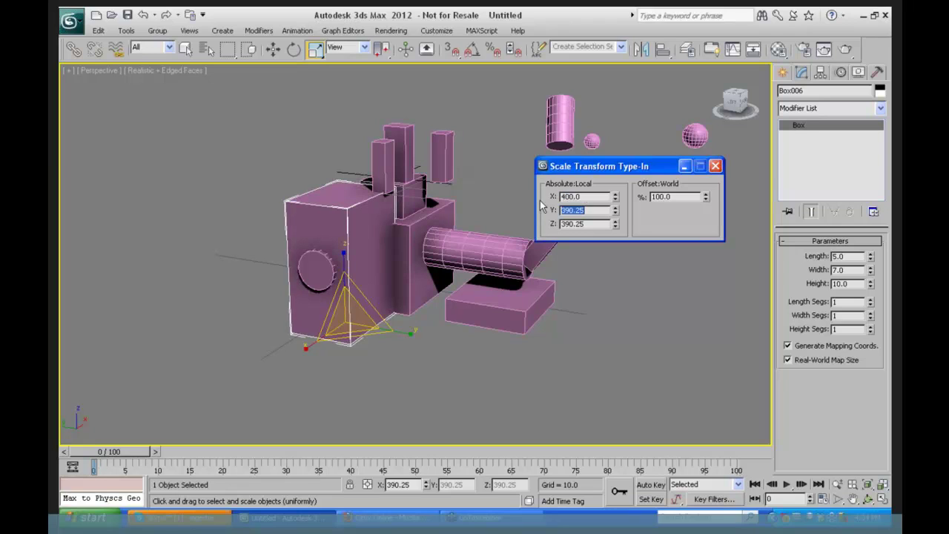
text(400)
key(Tab)
text(400)
key(Tab)
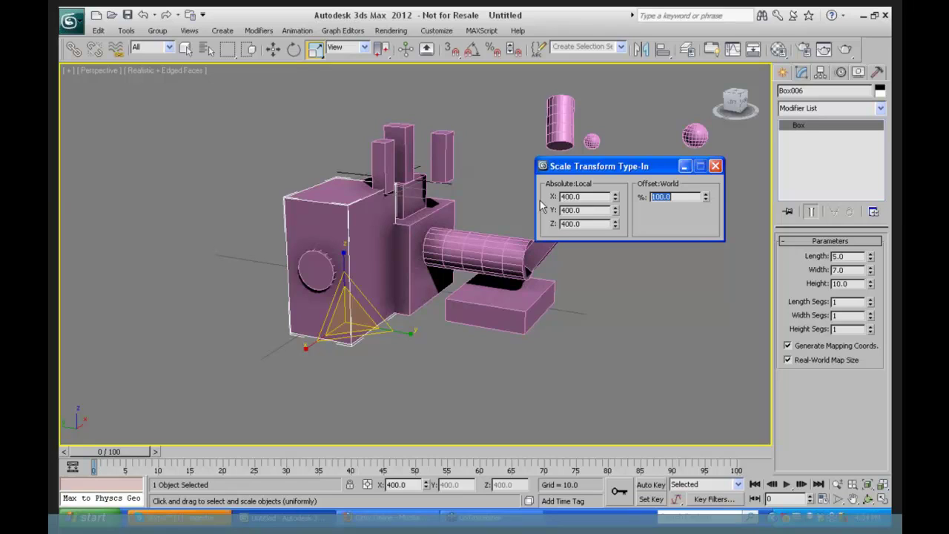
click(716, 166)
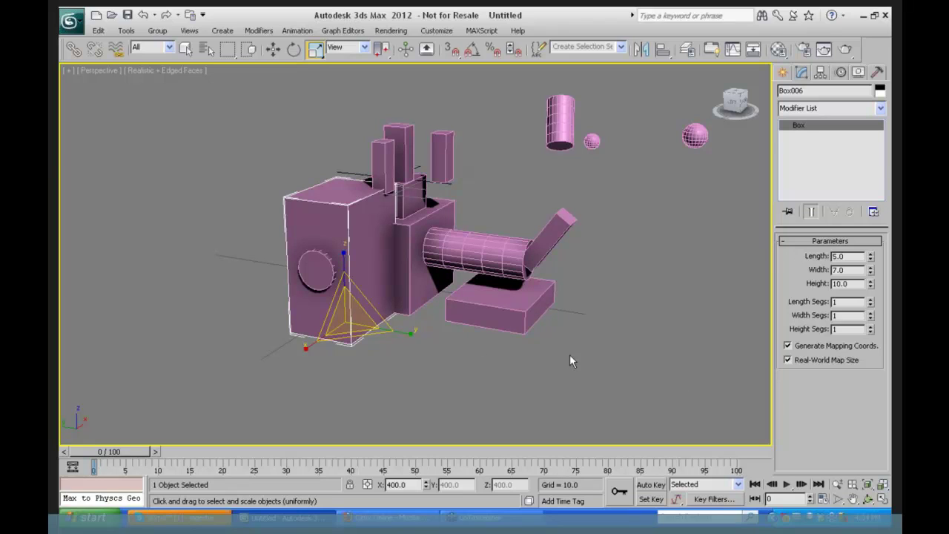
Reset the scene to an empty one without saving the changes.
click(602, 336)
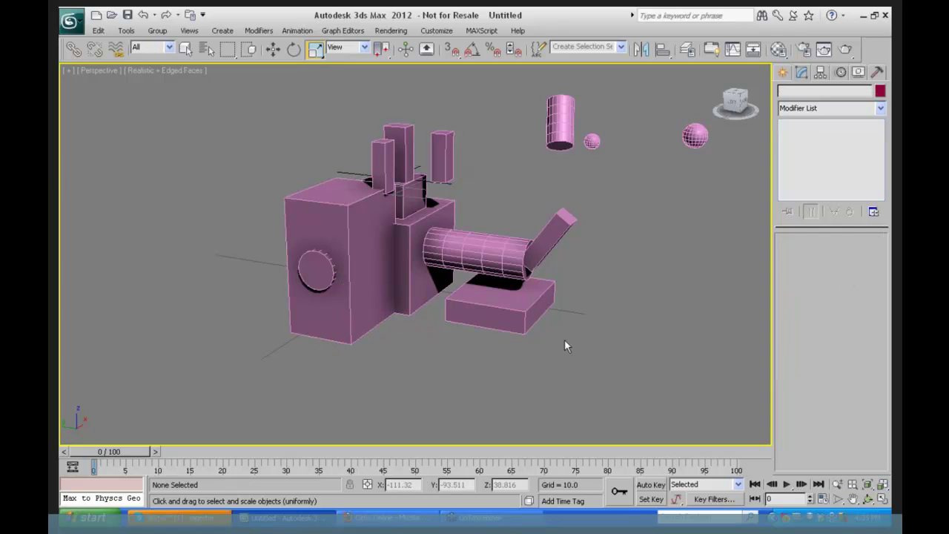
click(349, 304)
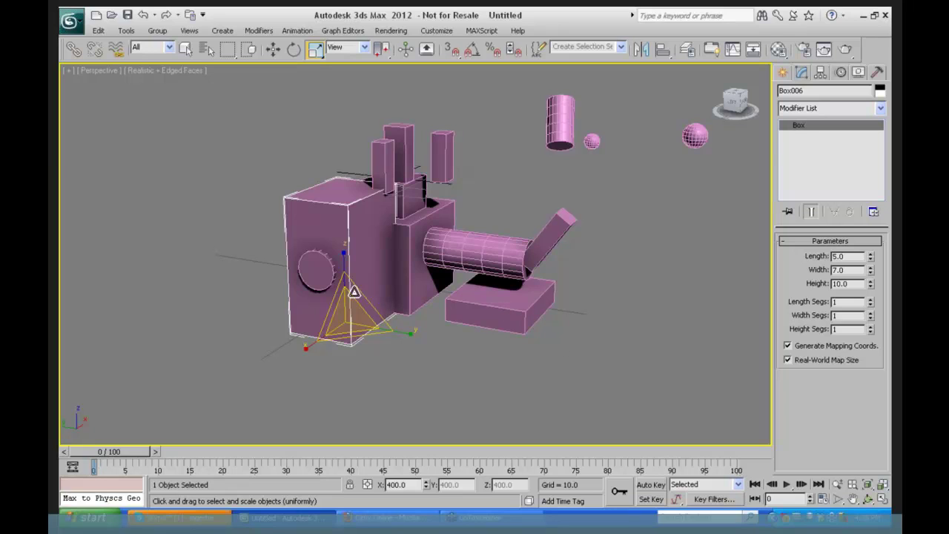
click(72, 20)
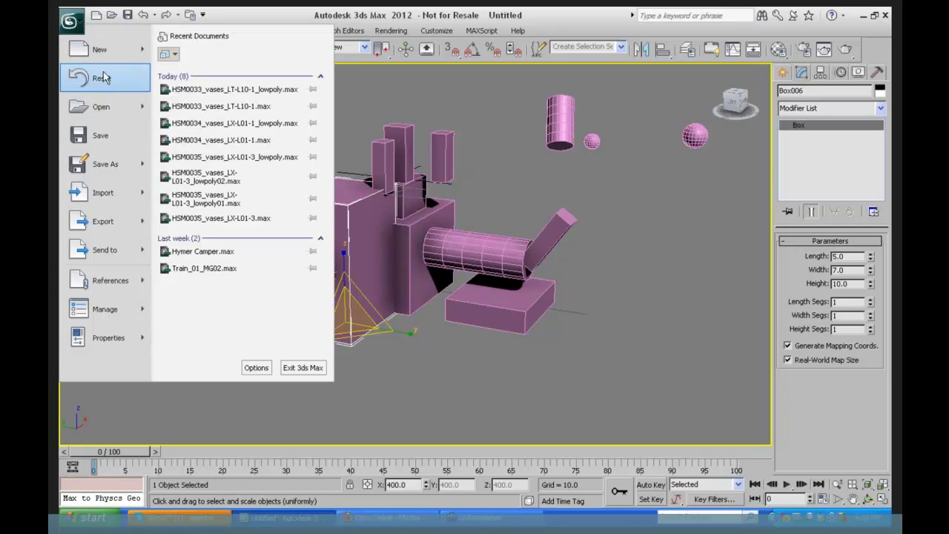
click(348, 202)
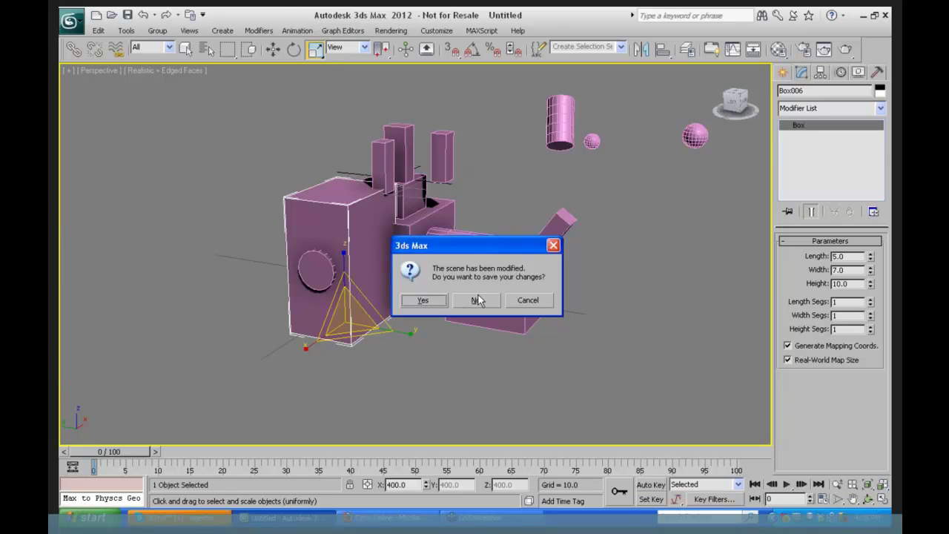
click(479, 300)
key(Return)
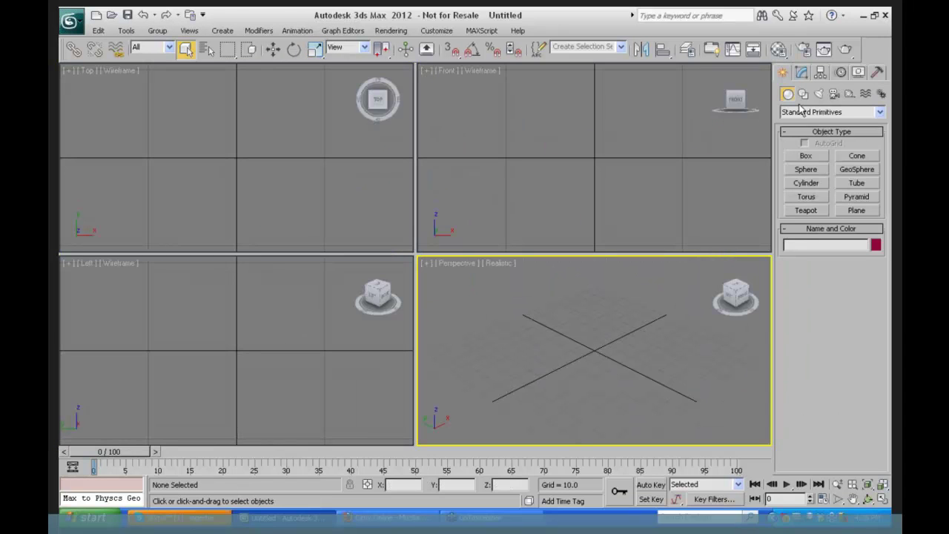
Create a cylinder about 9.8 in radius and 39.4 high in the Perspective view, and rotate it about 55 degrees around X.
click(806, 182)
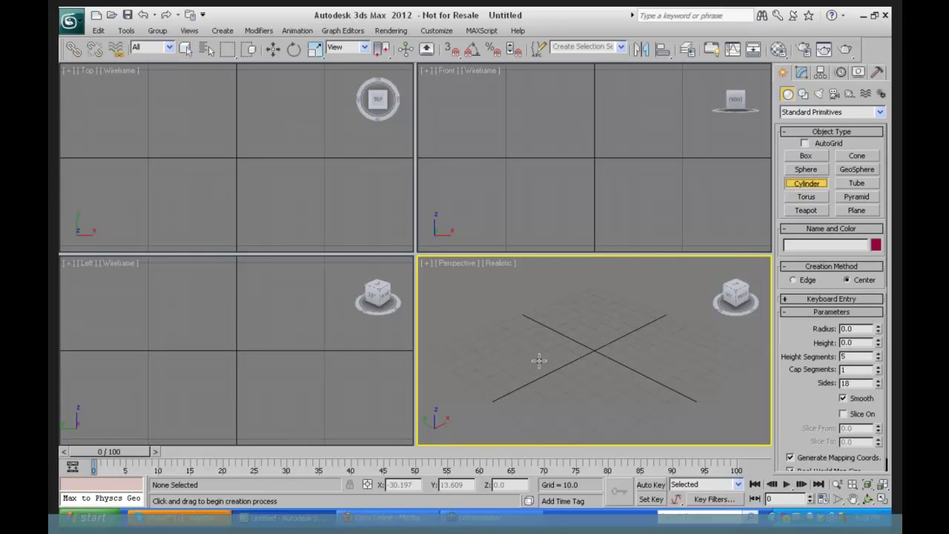
mouse_move(538, 363)
mouse_down()
mouse_move(571, 374)
mouse_move(545, 365)
mouse_up()
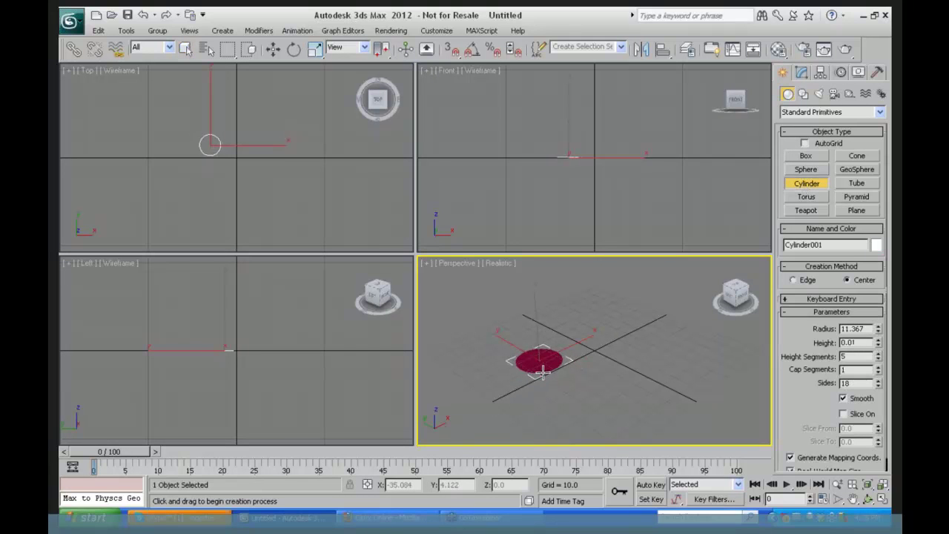
click(535, 290)
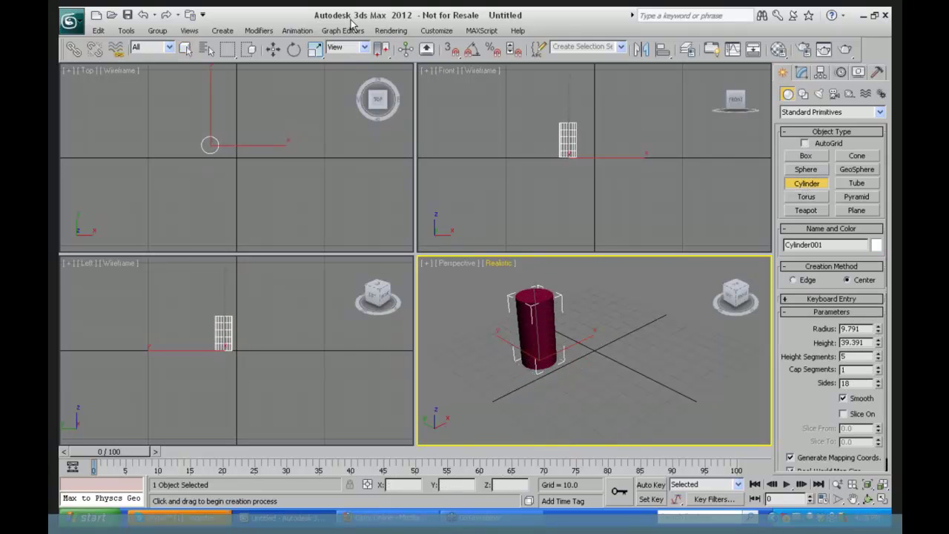
click(294, 49)
drag(569, 348, 568, 380)
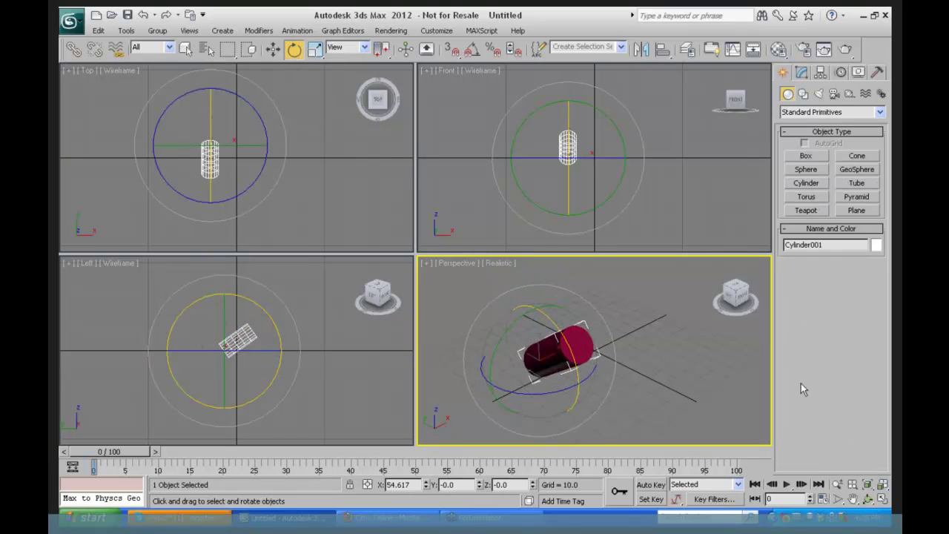
Create a box about 9.6 long, 10.6 wide and 22.9 high on the tilted cylinder's end face with AutoGrid on.
click(806, 156)
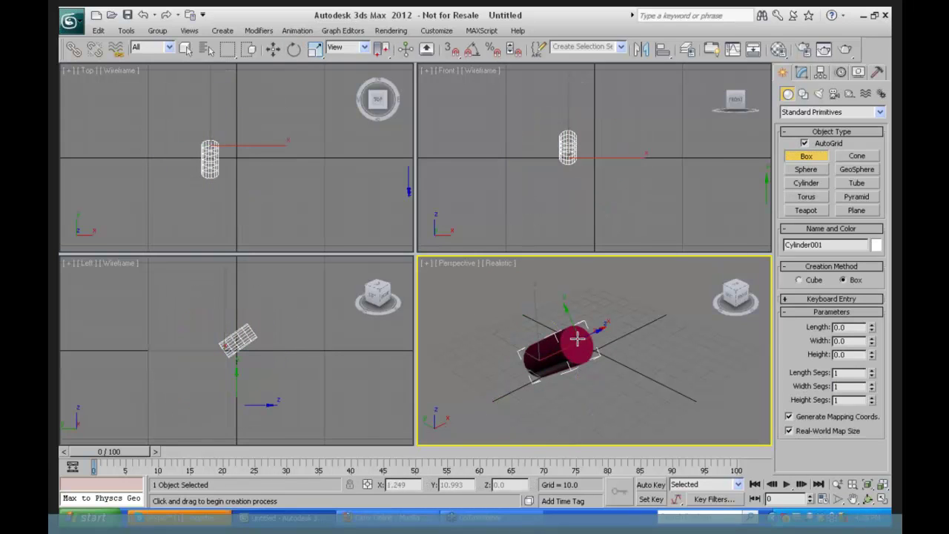
drag(575, 360, 627, 344)
click(631, 357)
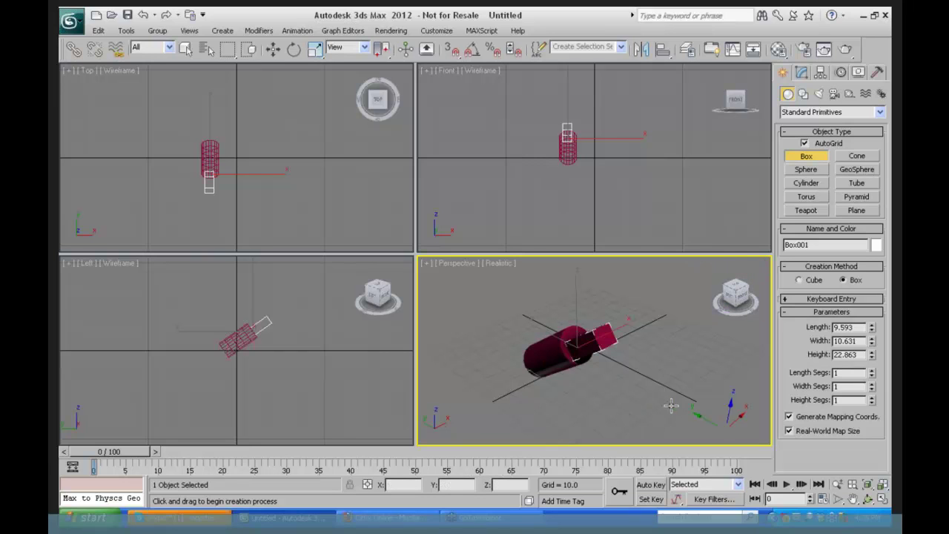
Create a second box about 14.3 long, 21.7 wide and 29 high on the ground grid, and change its object color to green.
mouse_move(682, 349)
mouse_down()
mouse_move(685, 375)
mouse_move(681, 345)
mouse_up()
click(681, 344)
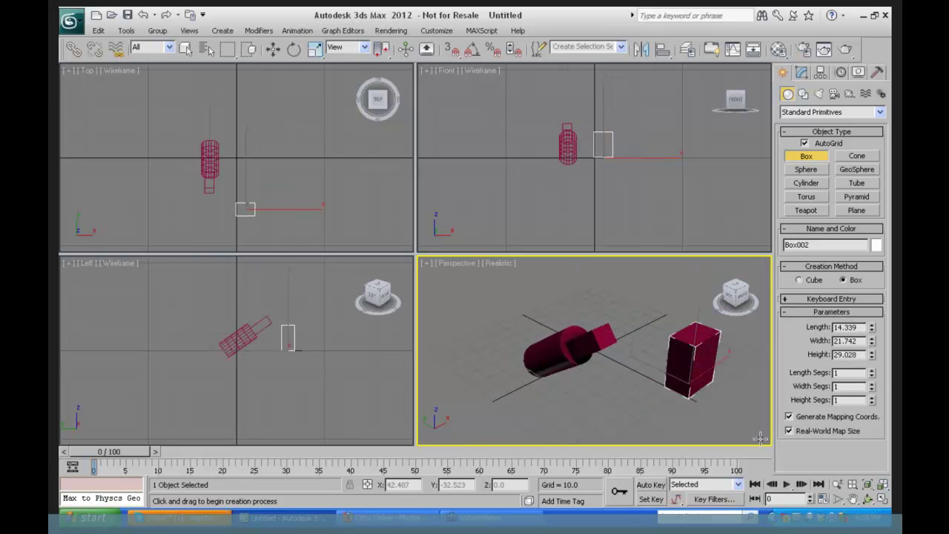
click(876, 245)
click(434, 243)
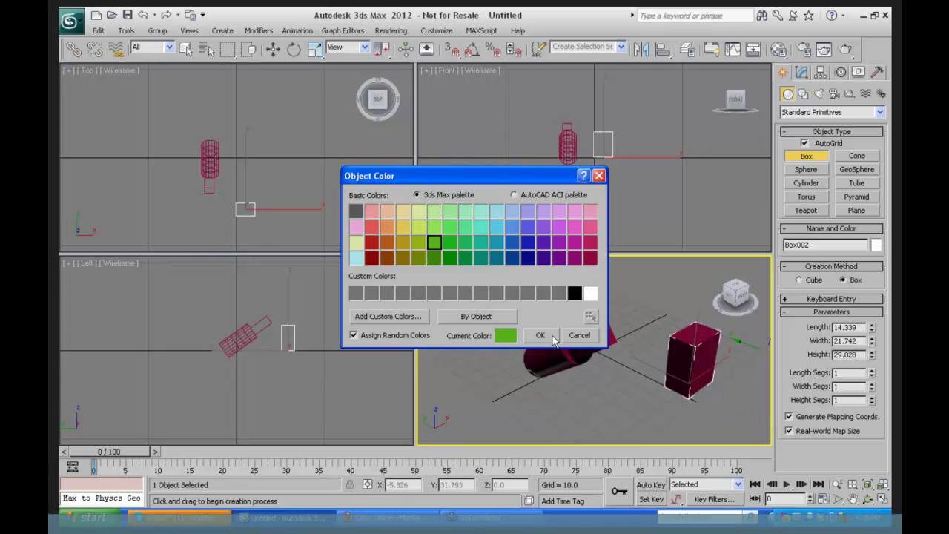
click(553, 337)
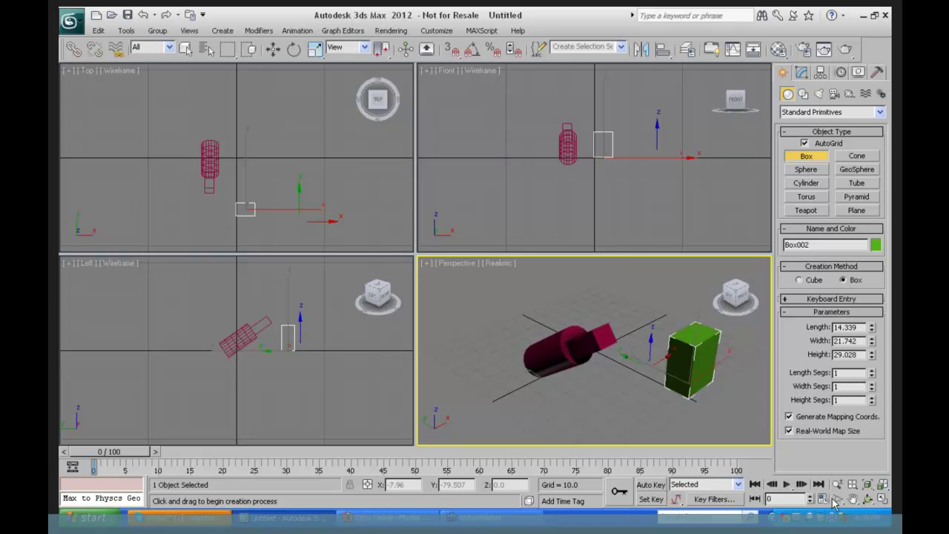
Maximize the Perspective view and align the green box's center with the small red box's center in X, Y and Z position.
click(880, 499)
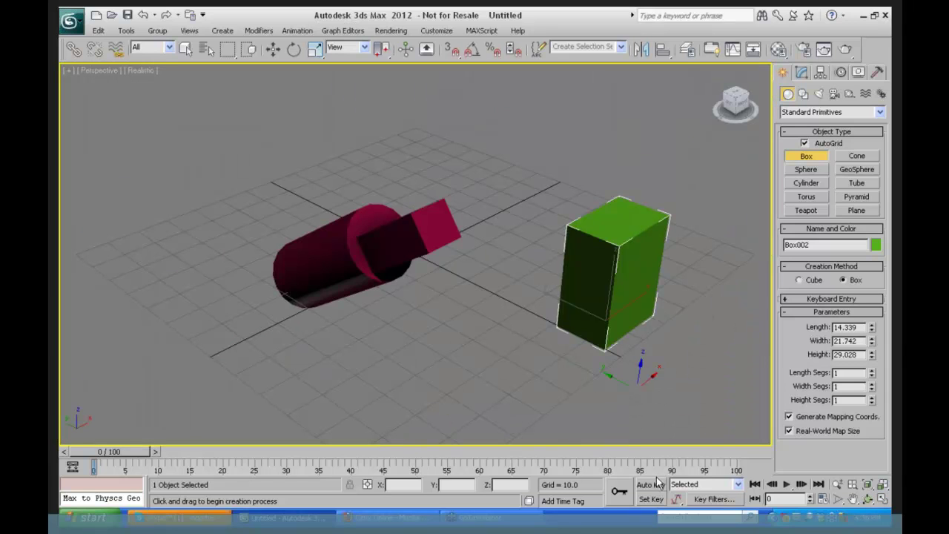
click(868, 499)
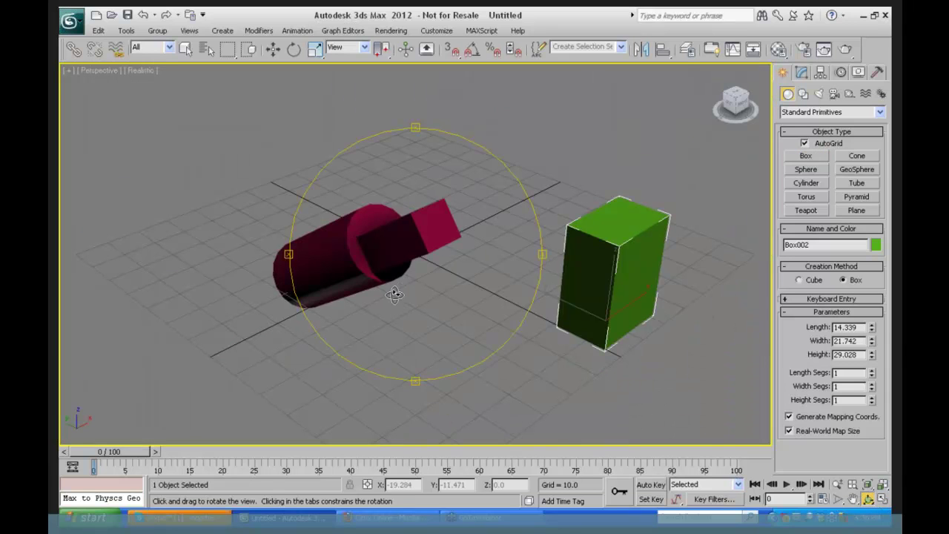
drag(398, 293, 619, 233)
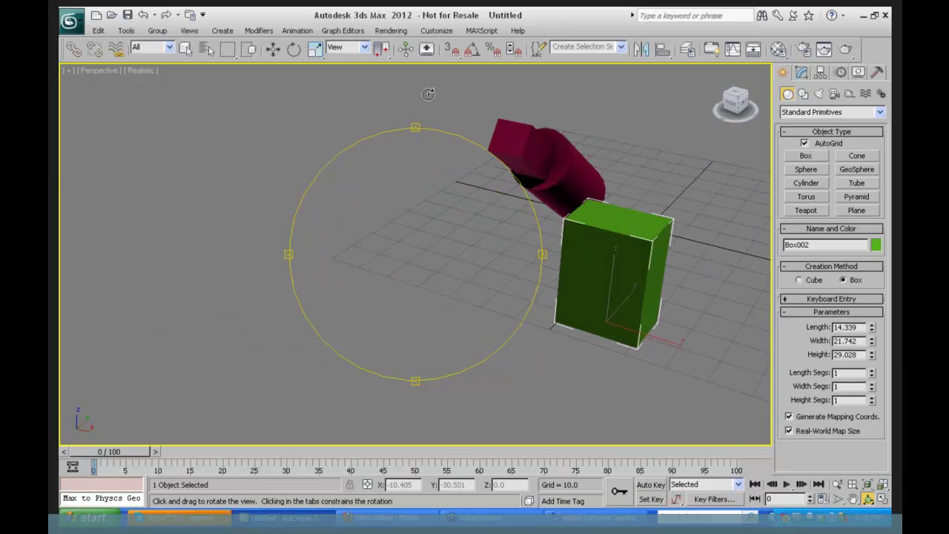
drag(459, 224, 548, 218)
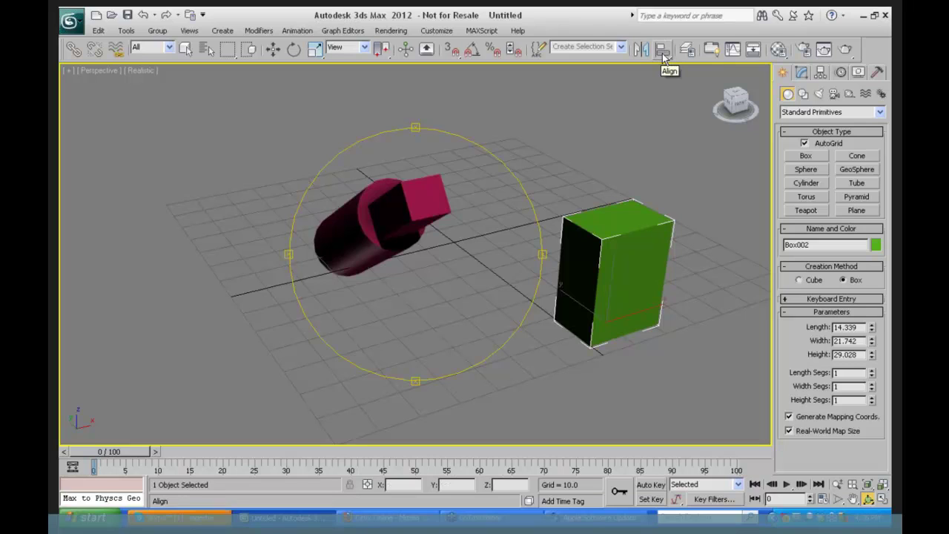
click(663, 53)
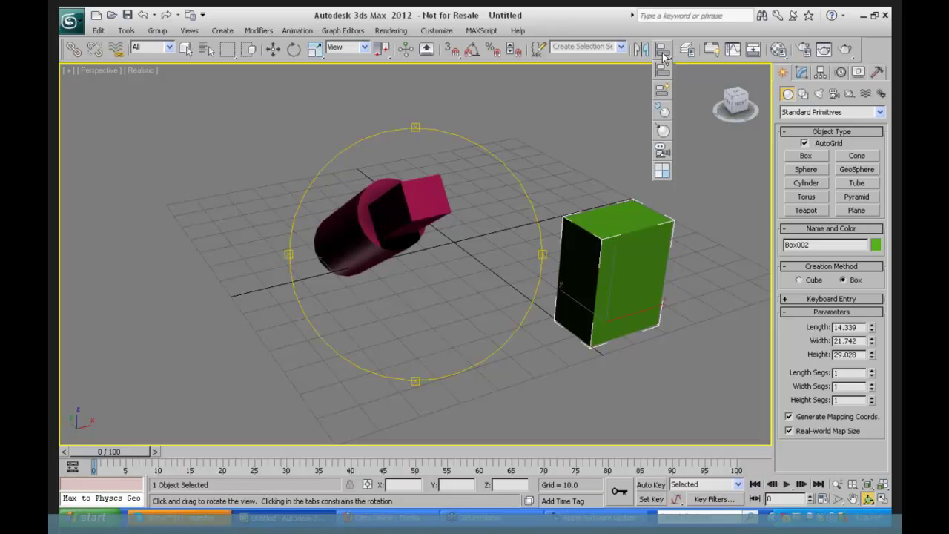
mouse_move(665, 56)
mouse_down()
mouse_move(663, 149)
mouse_move(664, 54)
mouse_up()
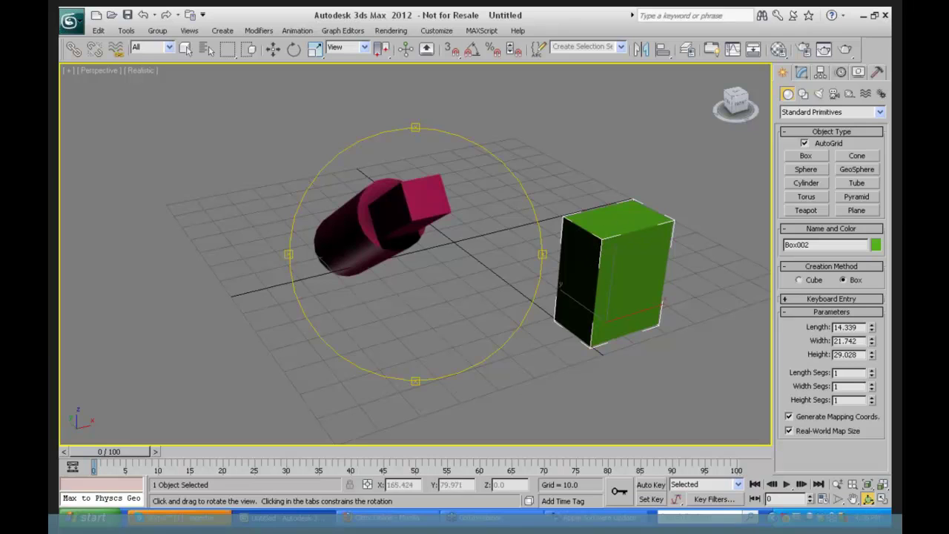
click(663, 49)
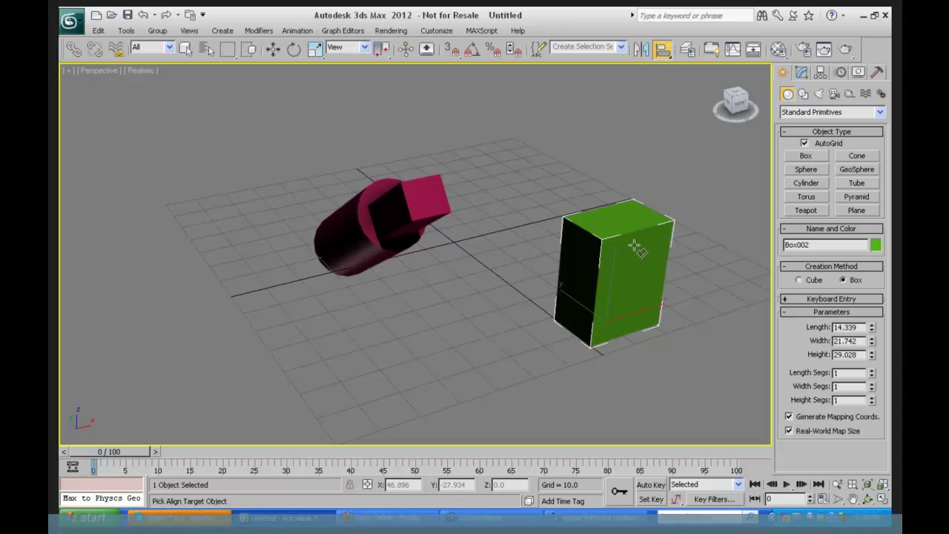
click(418, 192)
drag(490, 140, 211, 88)
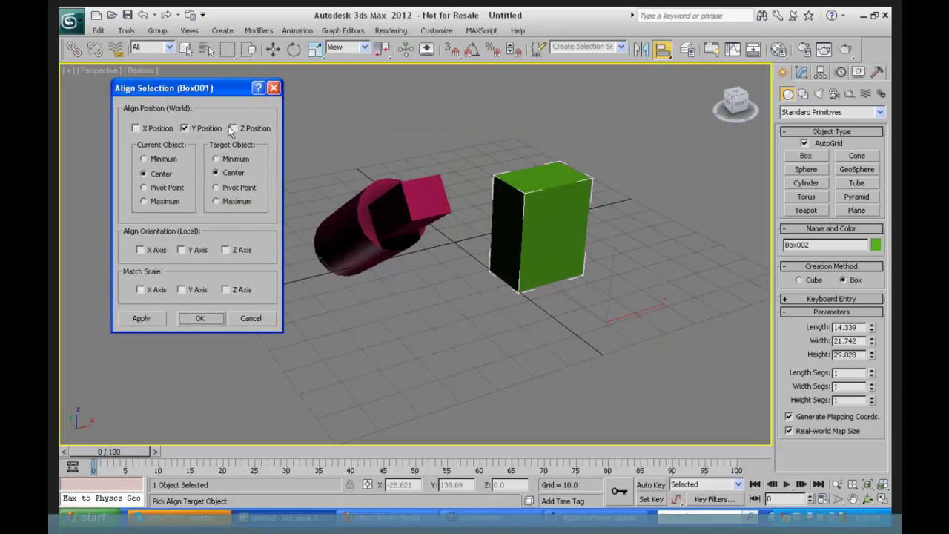
click(135, 128)
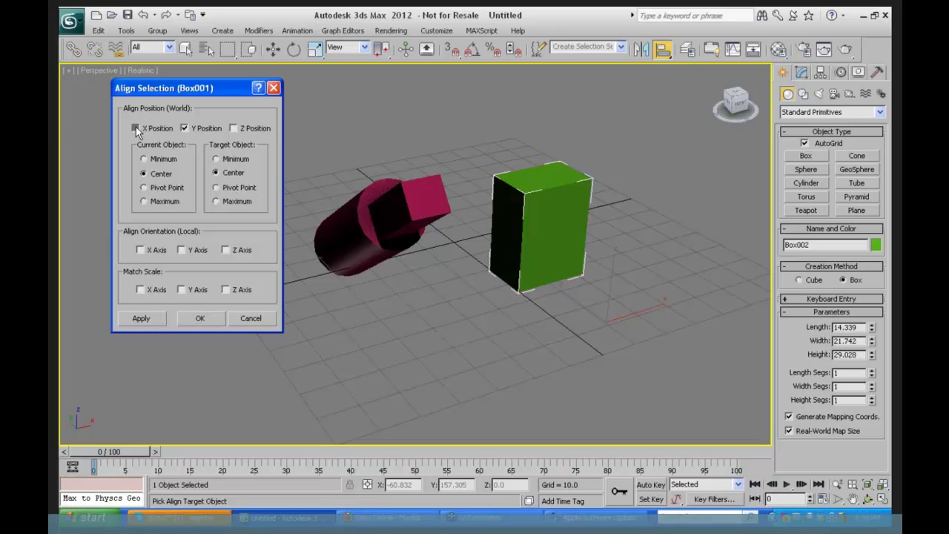
click(233, 128)
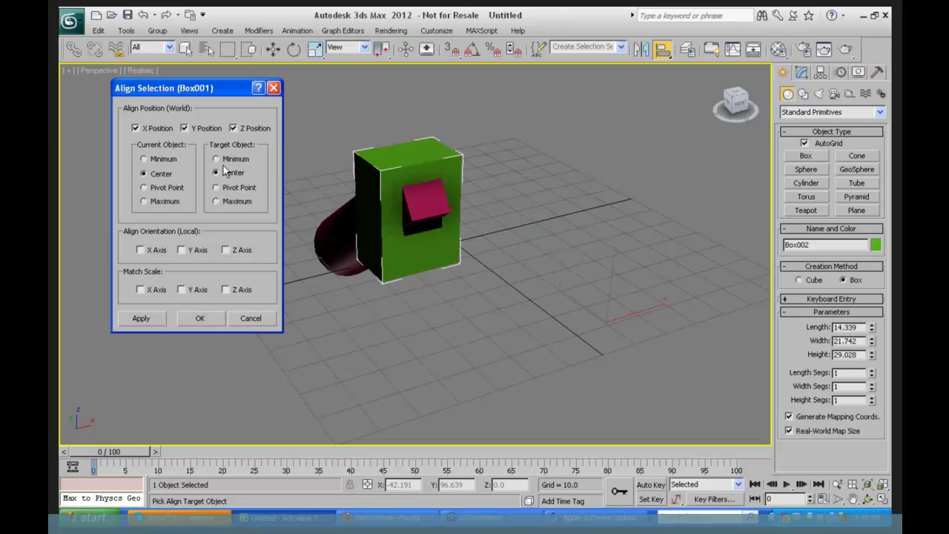
Match the green box's orientation to the small red box on all three axes, and align its pivot point to the target's center.
click(141, 250)
click(181, 251)
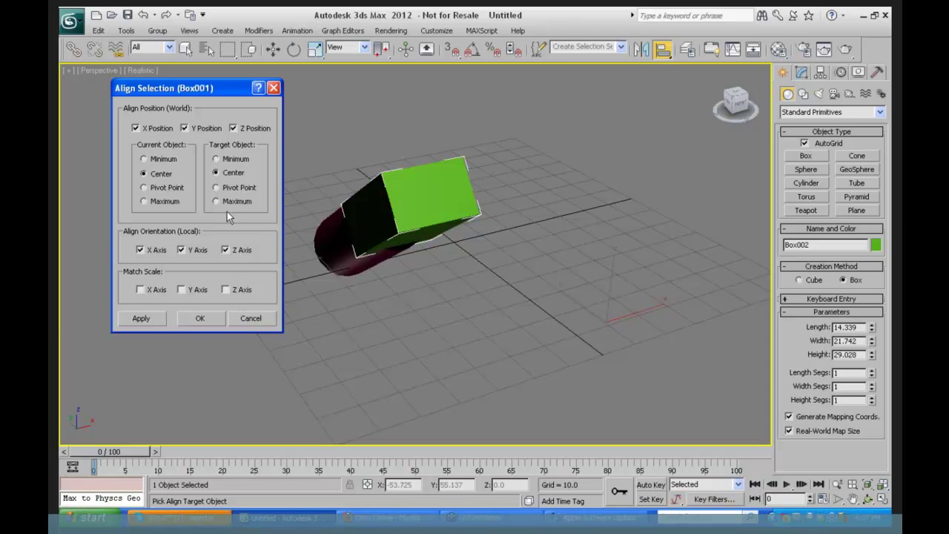
click(143, 187)
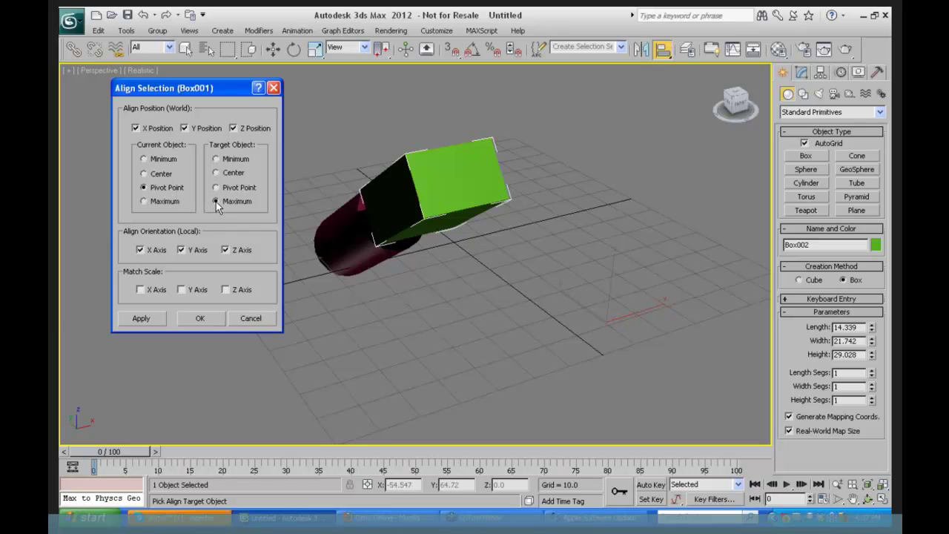
click(215, 202)
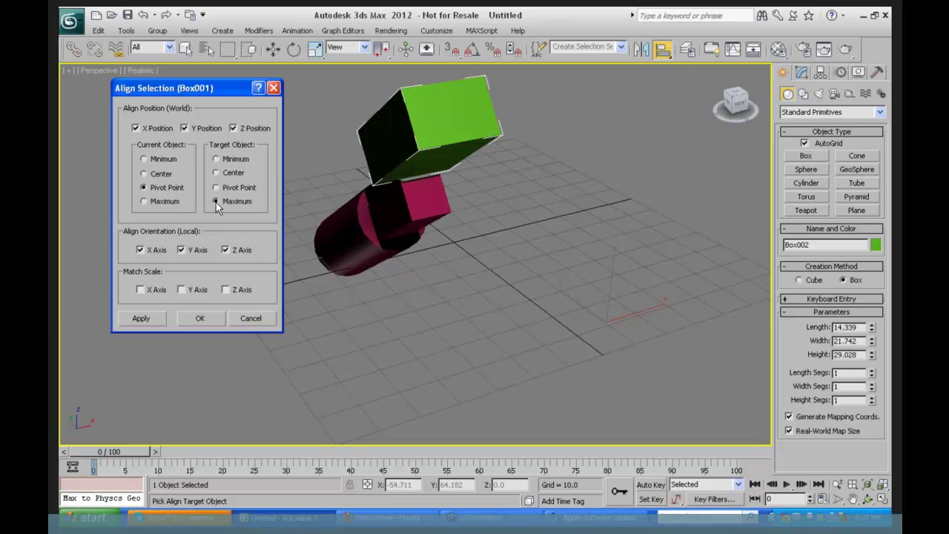
click(216, 159)
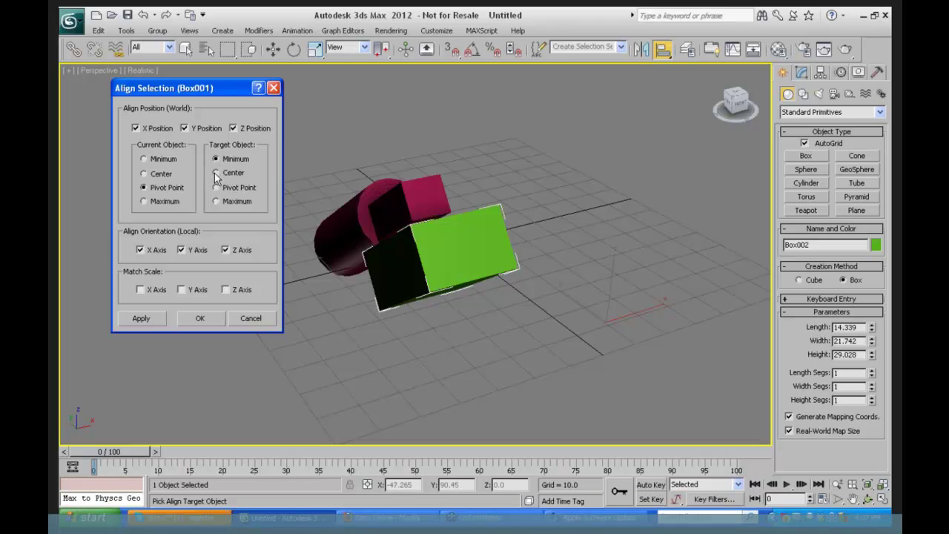
click(215, 172)
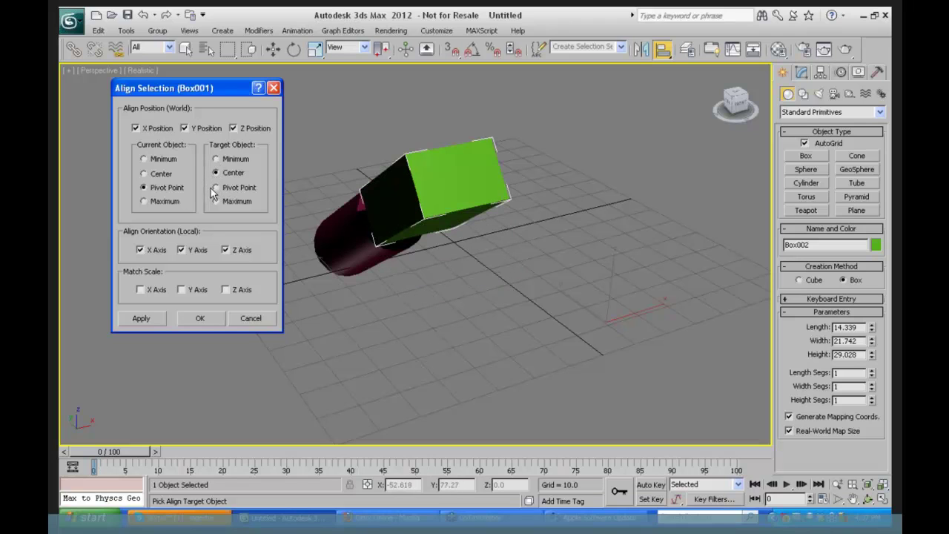
click(215, 188)
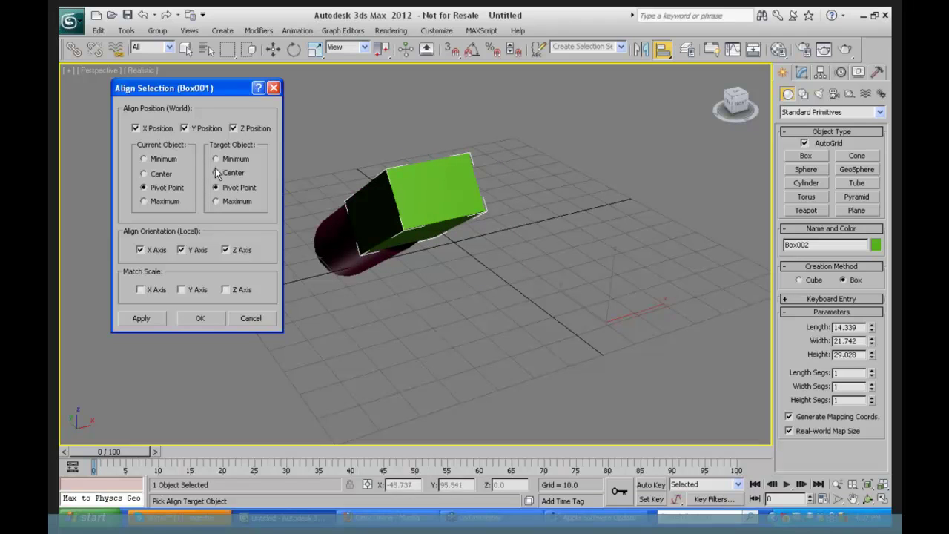
click(216, 173)
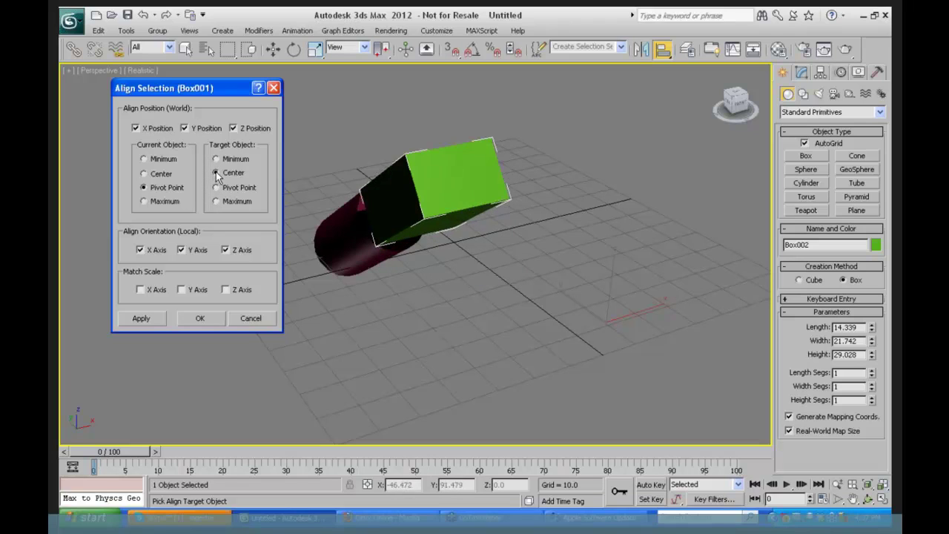
click(197, 318)
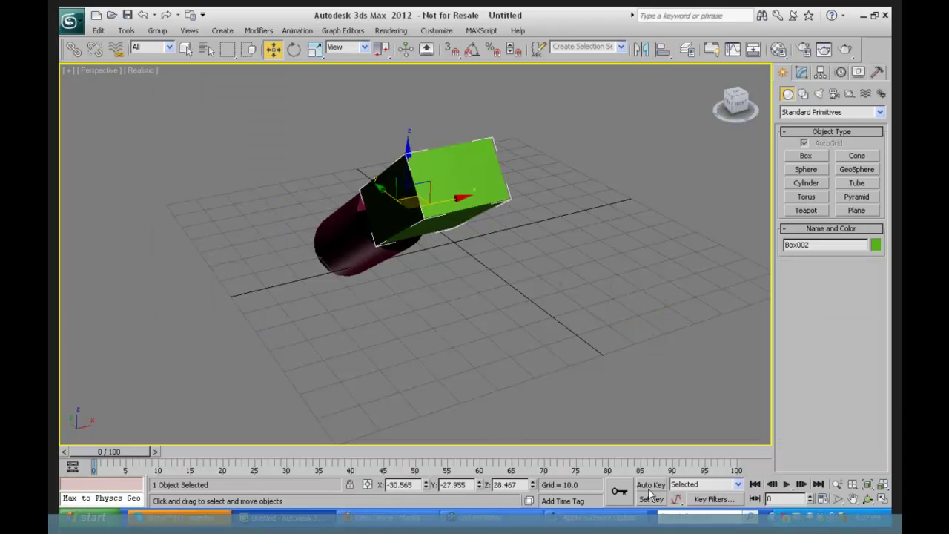
Try to align the green box's Z axis to the current Perspective view with Align to View.
click(867, 498)
drag(419, 245, 445, 219)
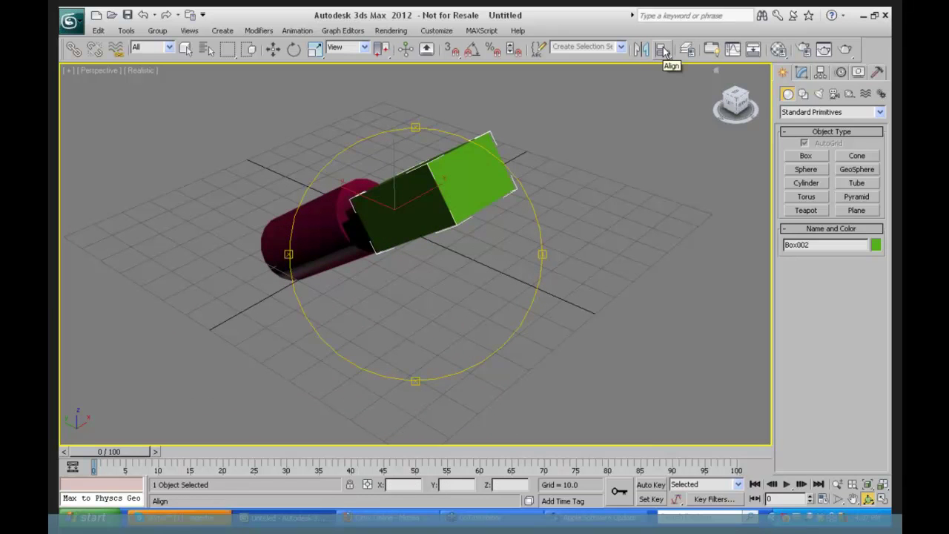
click(663, 51)
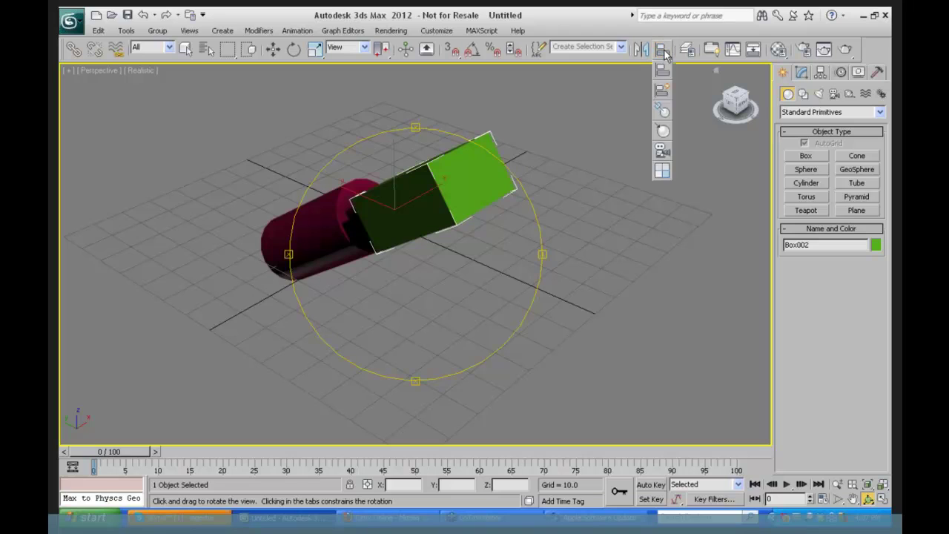
drag(665, 53, 684, 170)
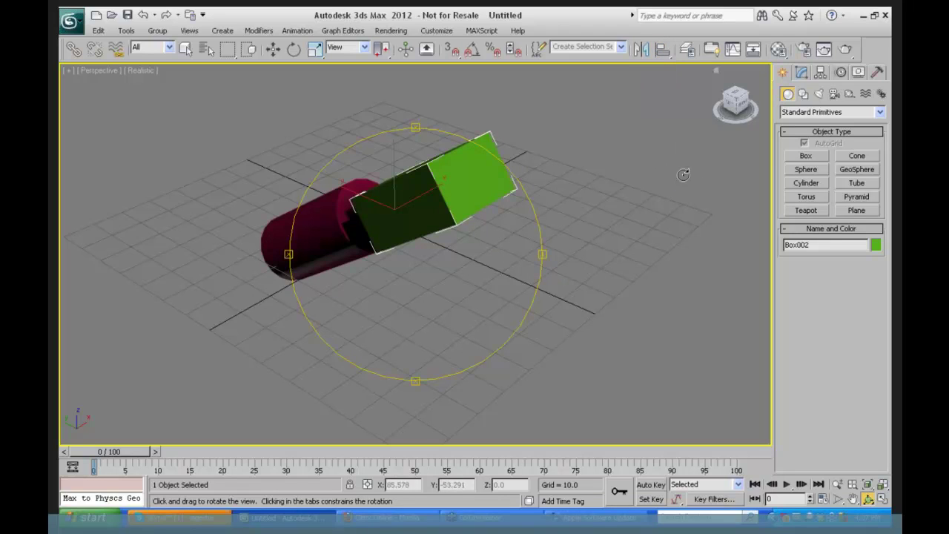
click(662, 50)
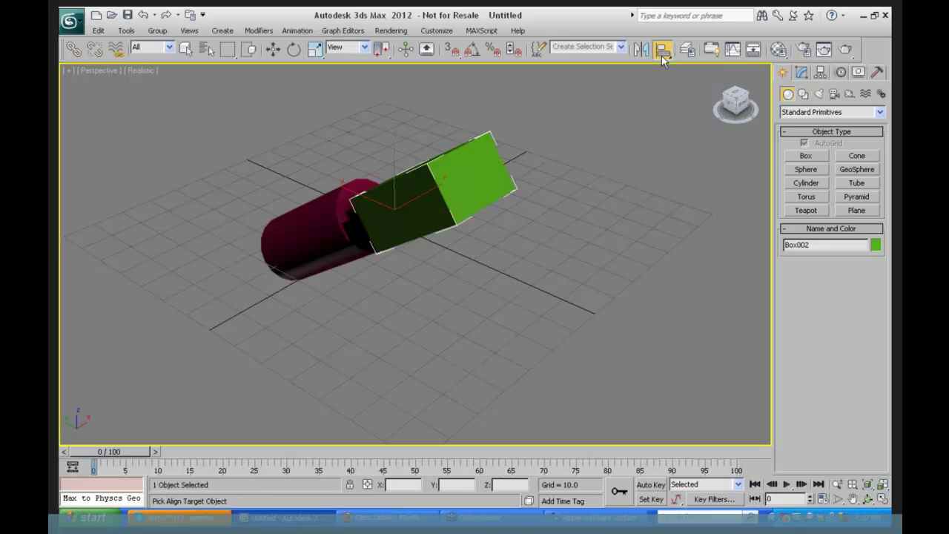
drag(662, 56, 660, 172)
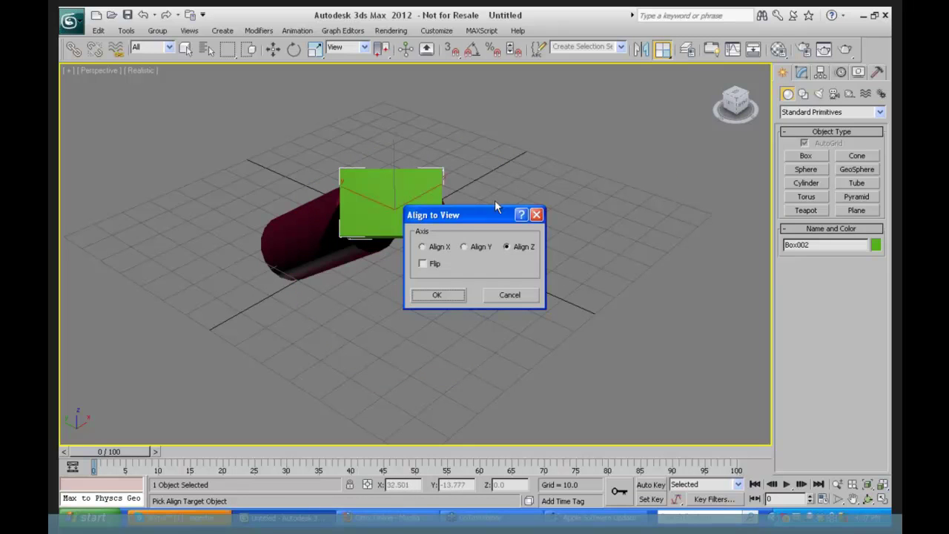
drag(498, 217, 615, 166)
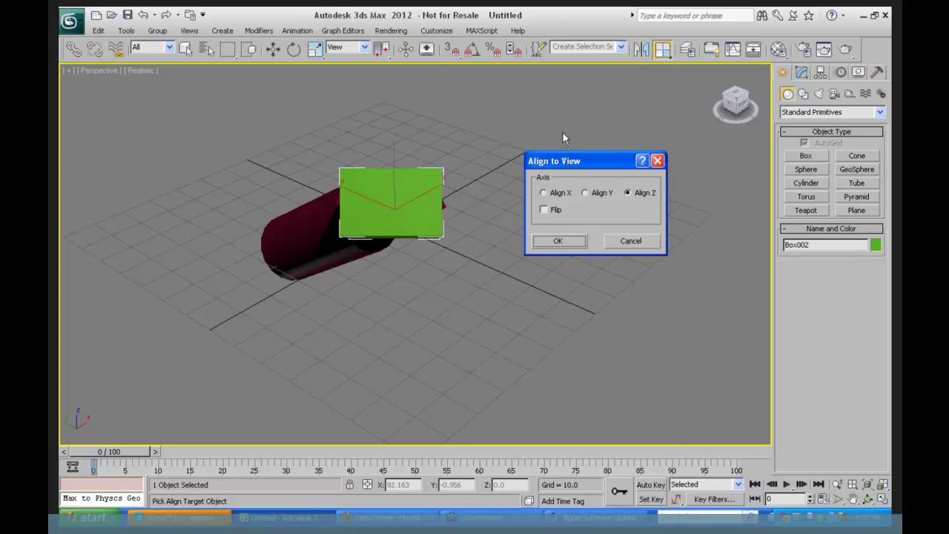
click(629, 246)
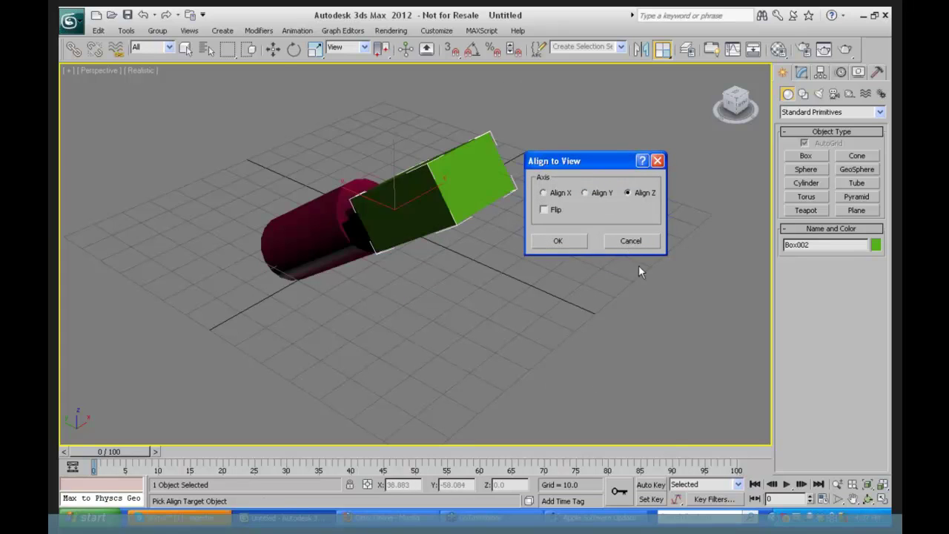
Align the green box's X axis to a new Perspective view angle using Align to View with Flip enabled.
click(866, 499)
drag(460, 237, 459, 177)
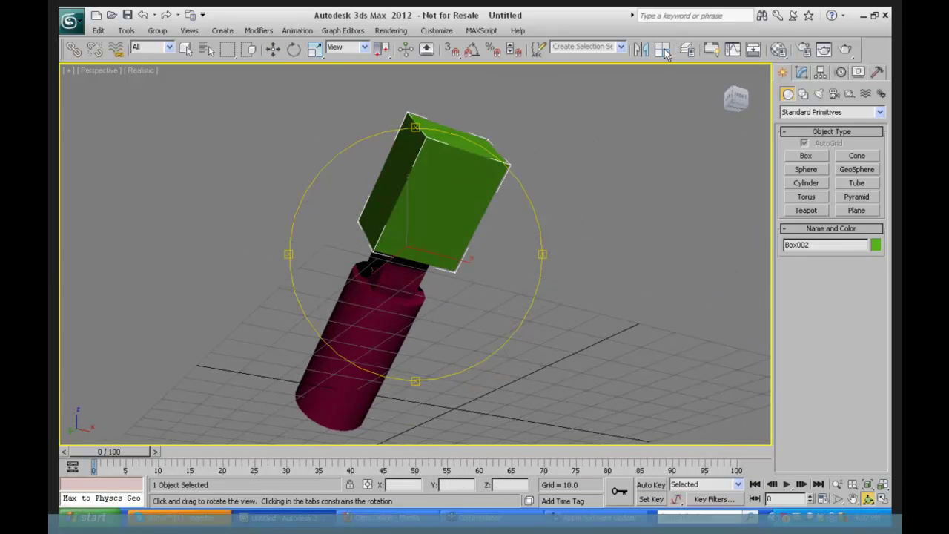
click(662, 49)
click(585, 193)
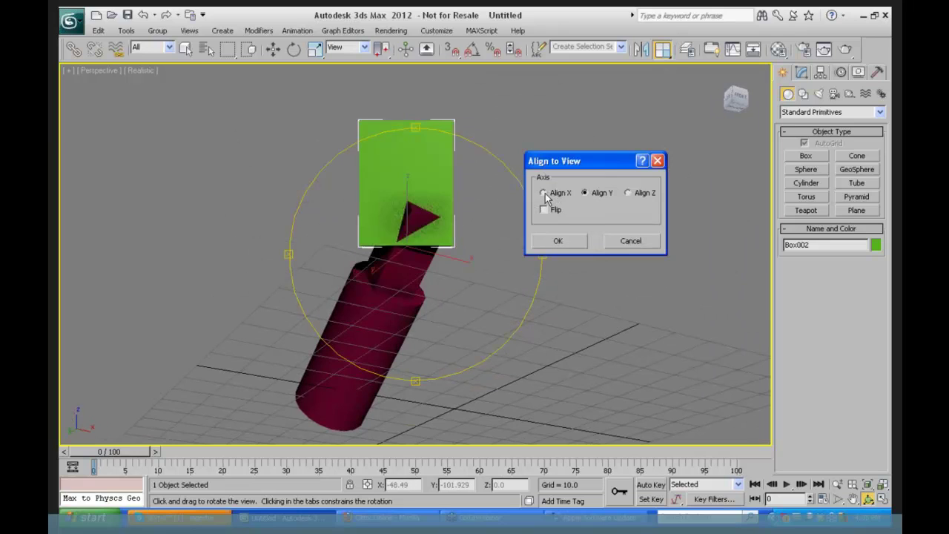
click(545, 192)
click(545, 210)
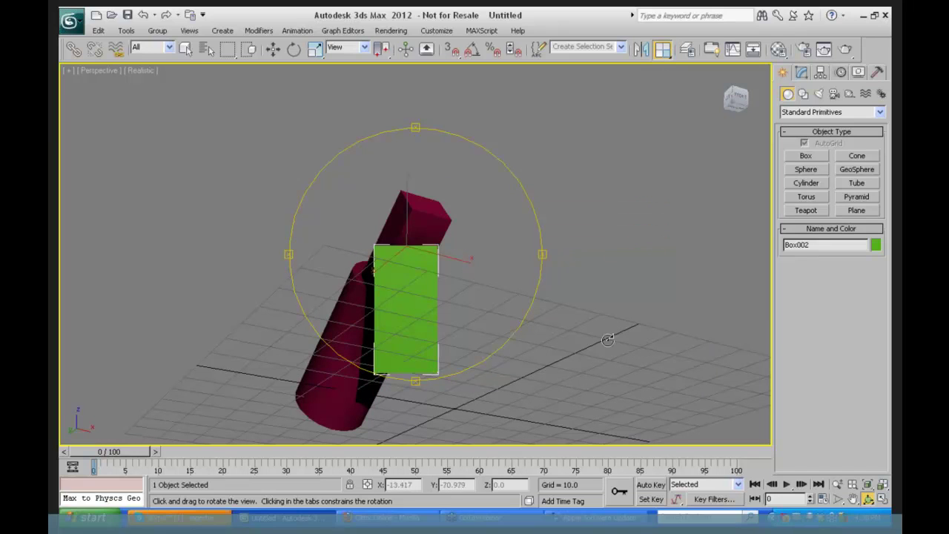
click(558, 241)
drag(395, 277, 248, 316)
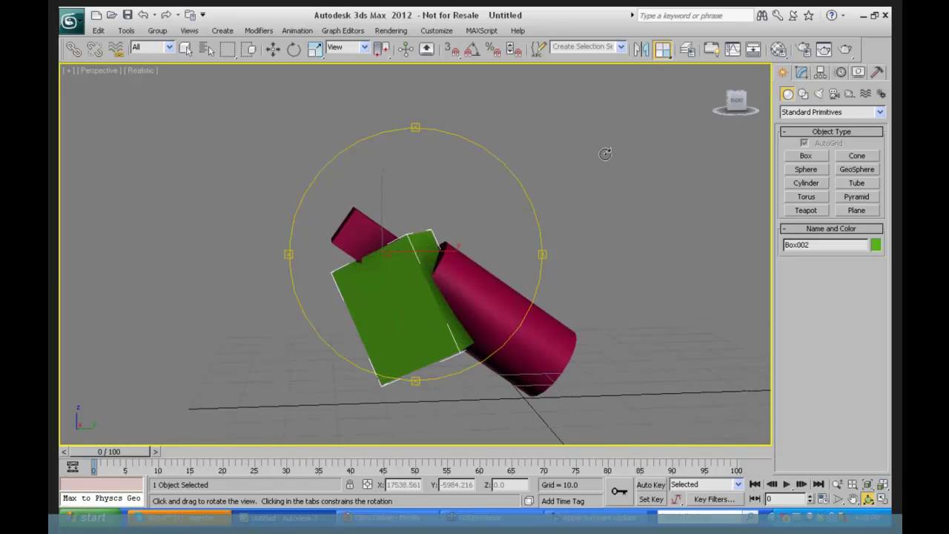
click(662, 51)
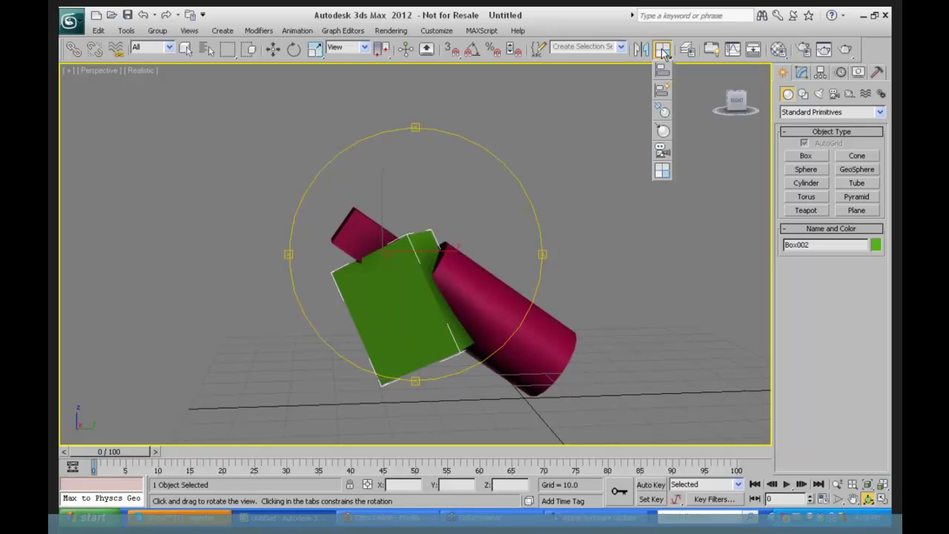
drag(665, 55, 665, 108)
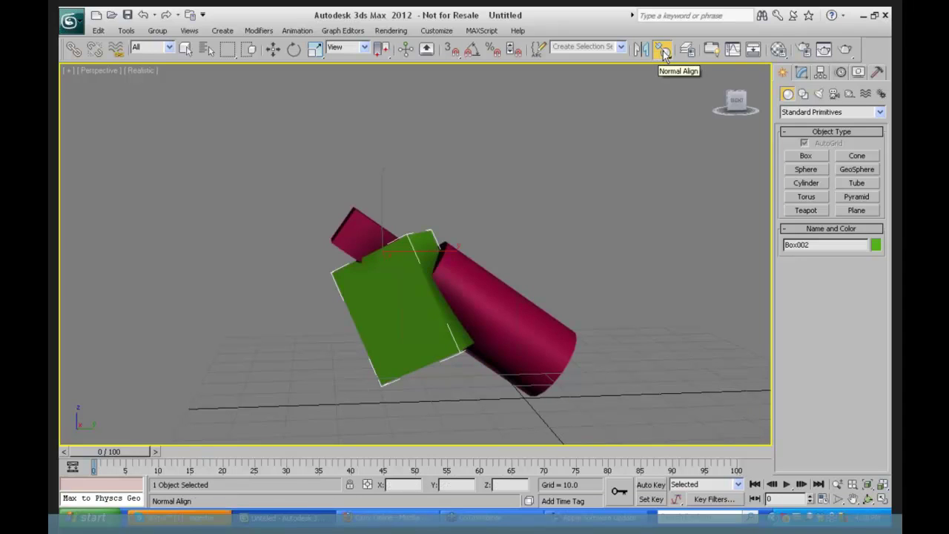
drag(667, 58, 664, 93)
key(shift+a)
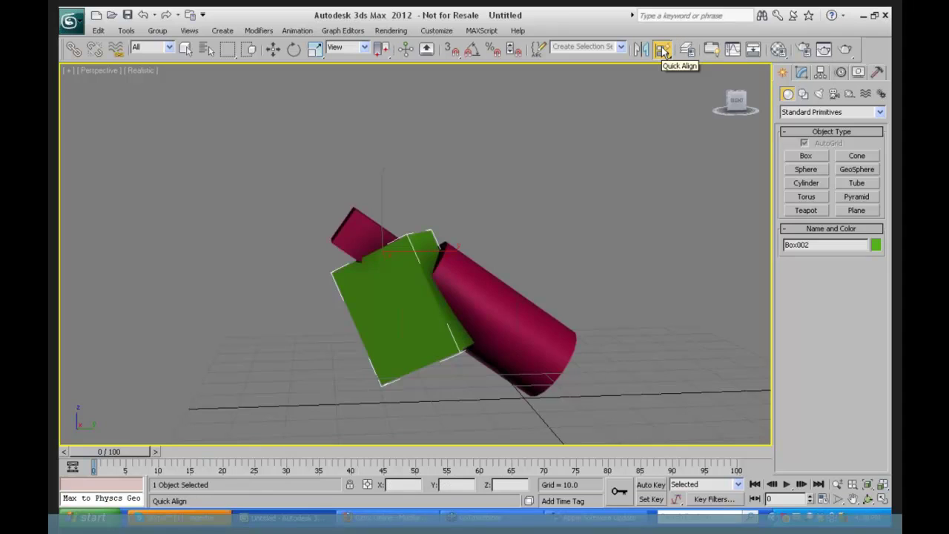
key(w)
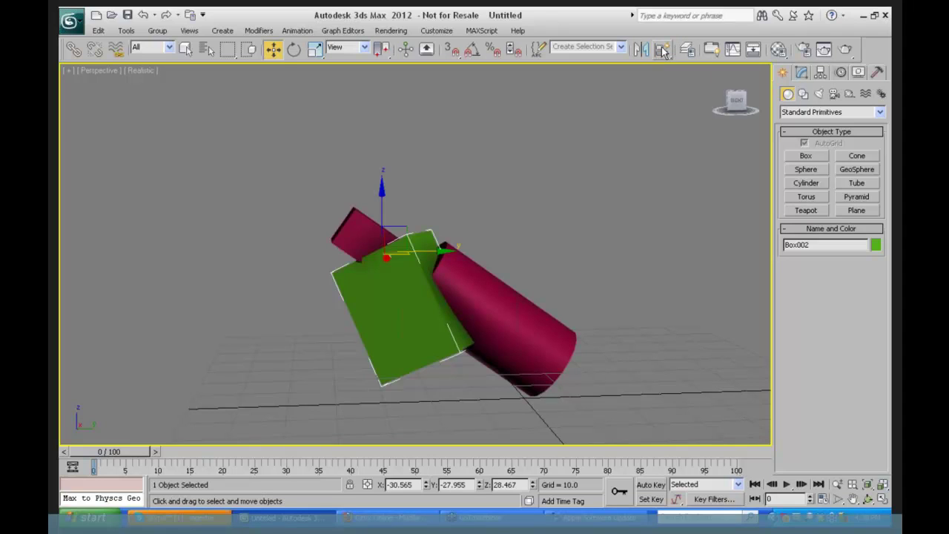
Snap the green box onto the large red cylinder's position using Quick Align, and switch back to the standard Align command.
click(495, 302)
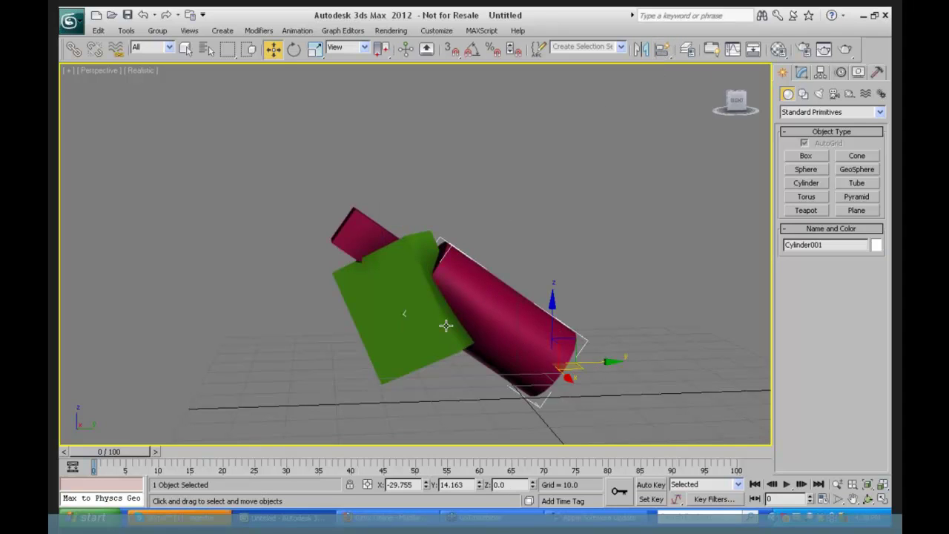
click(368, 234)
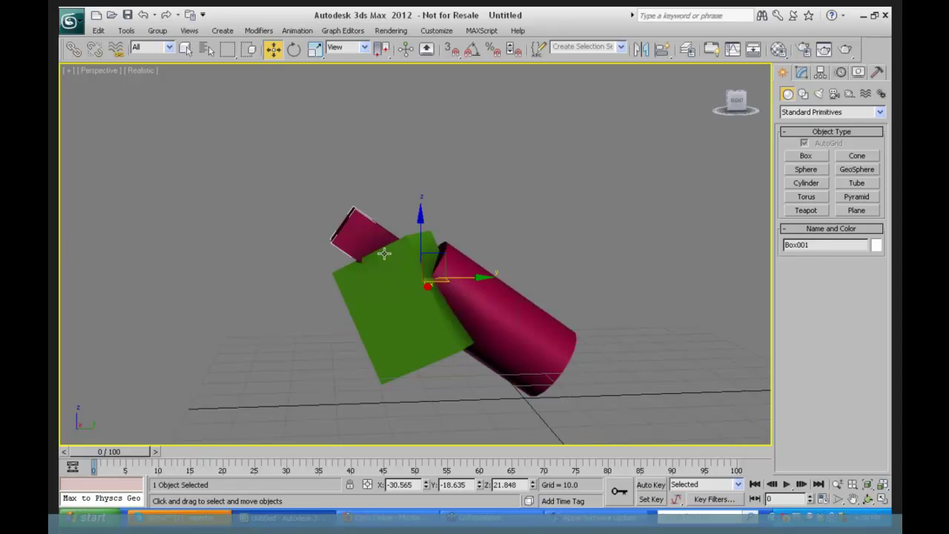
click(406, 268)
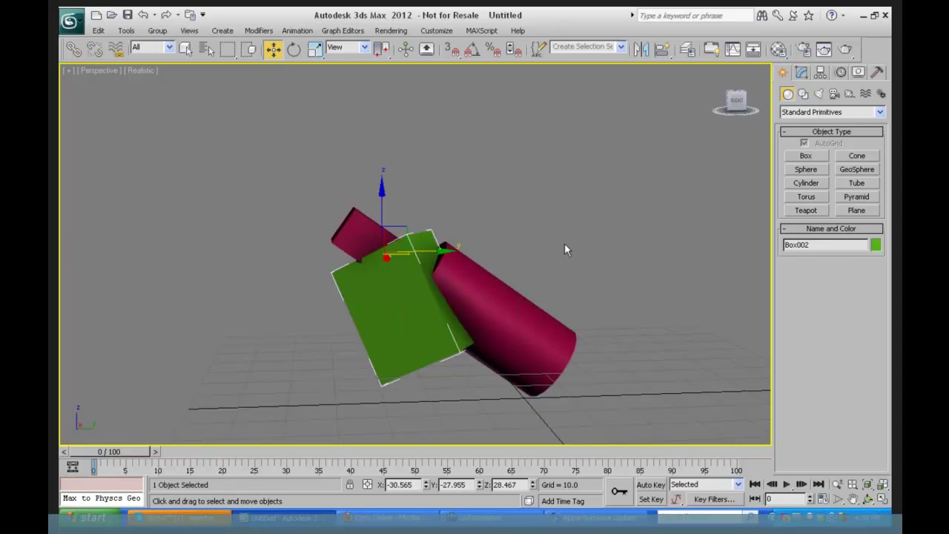
click(662, 49)
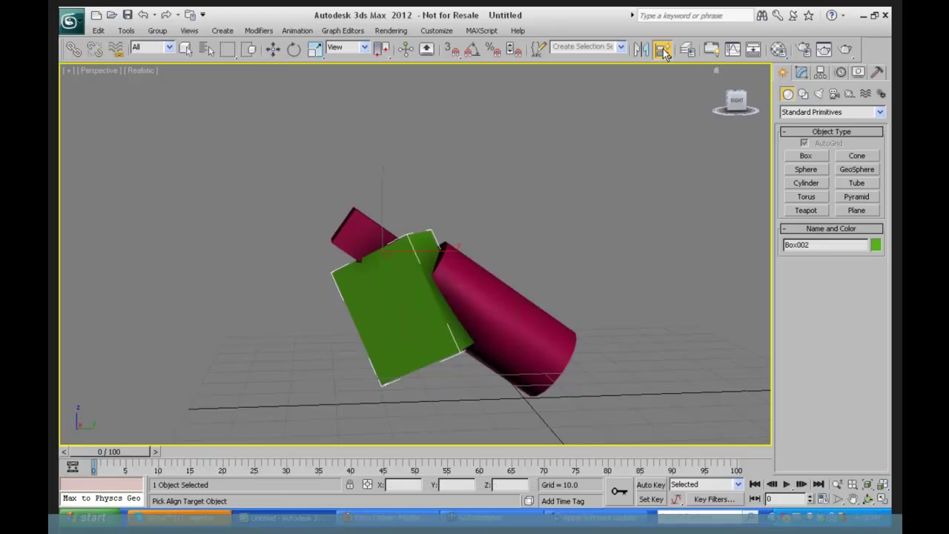
click(549, 348)
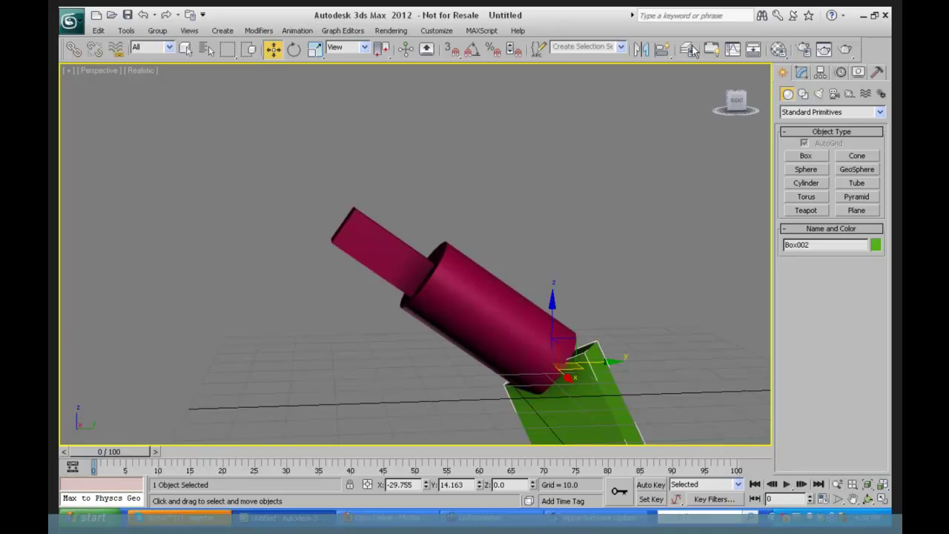
drag(662, 50, 662, 70)
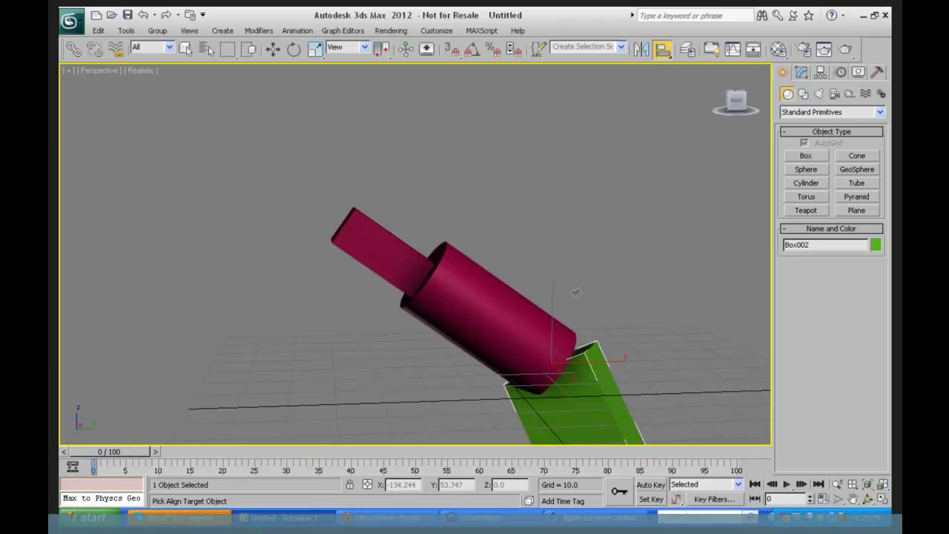
Reset the scene without saving the changes.
click(76, 23)
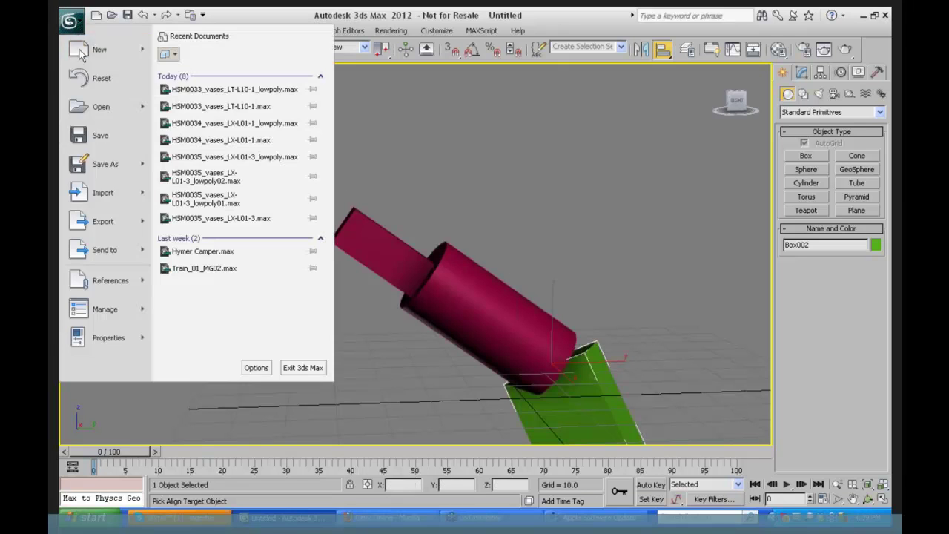
key(Escape)
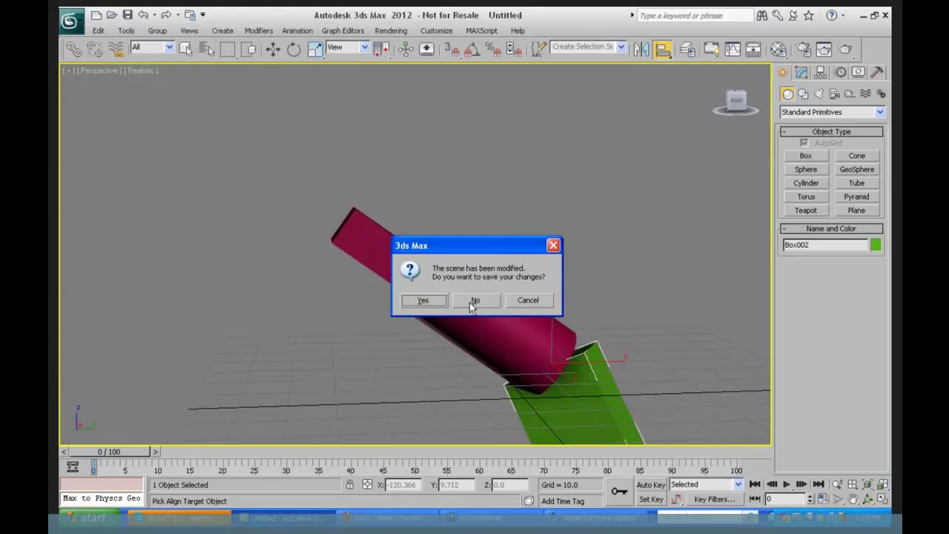
click(470, 301)
click(438, 286)
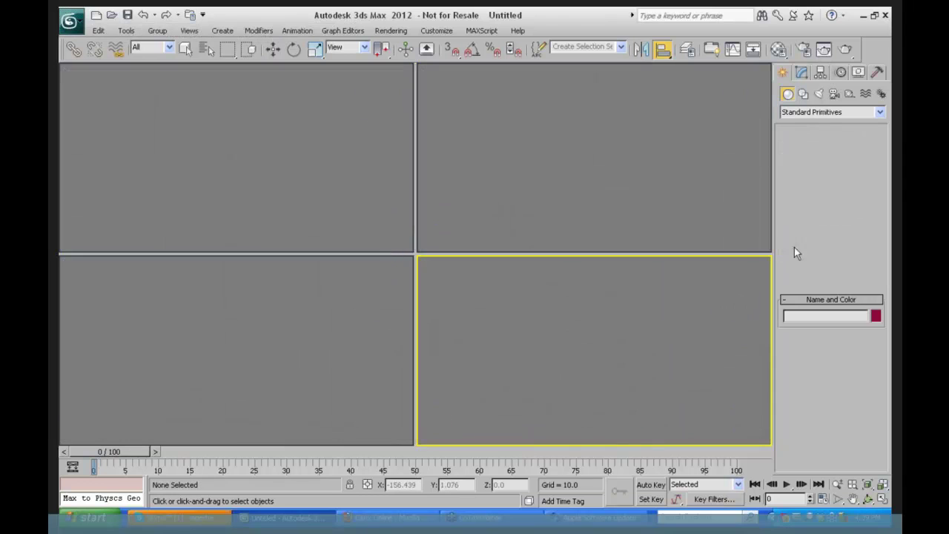
Create a box about 31.2 long, 25.6 wide and 38.7 high in the Perspective view and colour it light yellow-green.
click(805, 156)
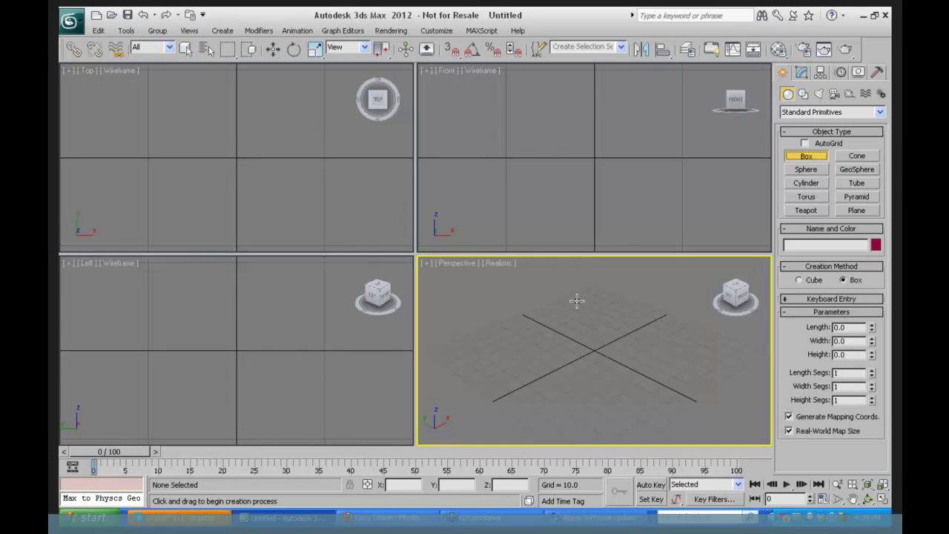
drag(510, 333, 498, 367)
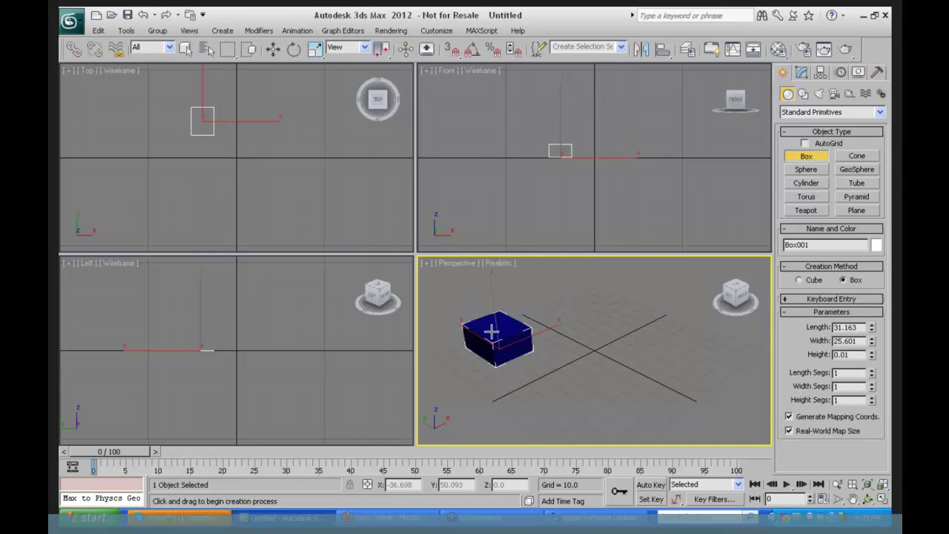
click(492, 303)
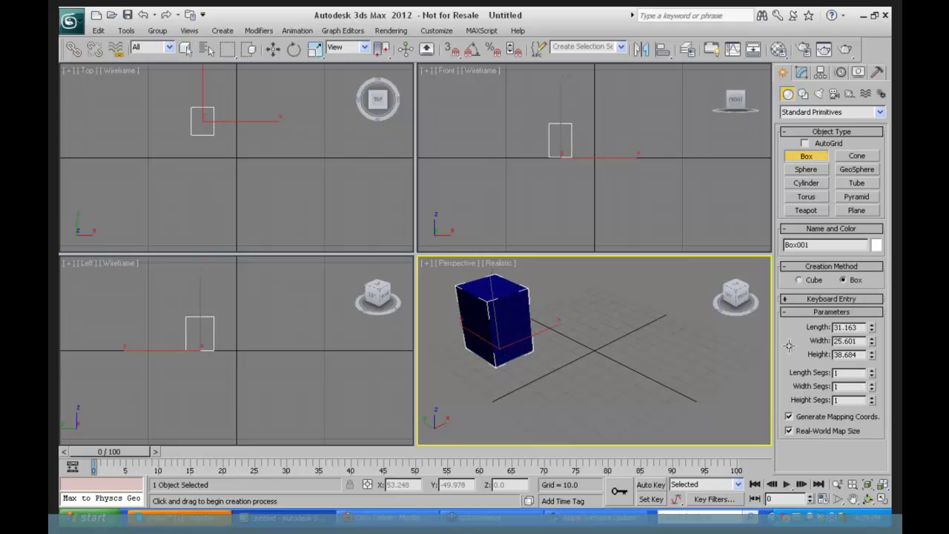
click(876, 245)
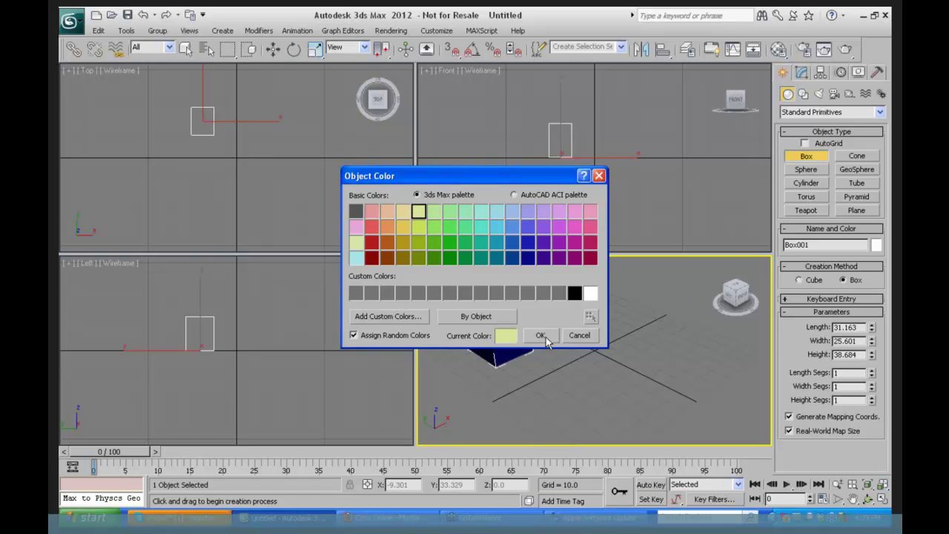
click(542, 336)
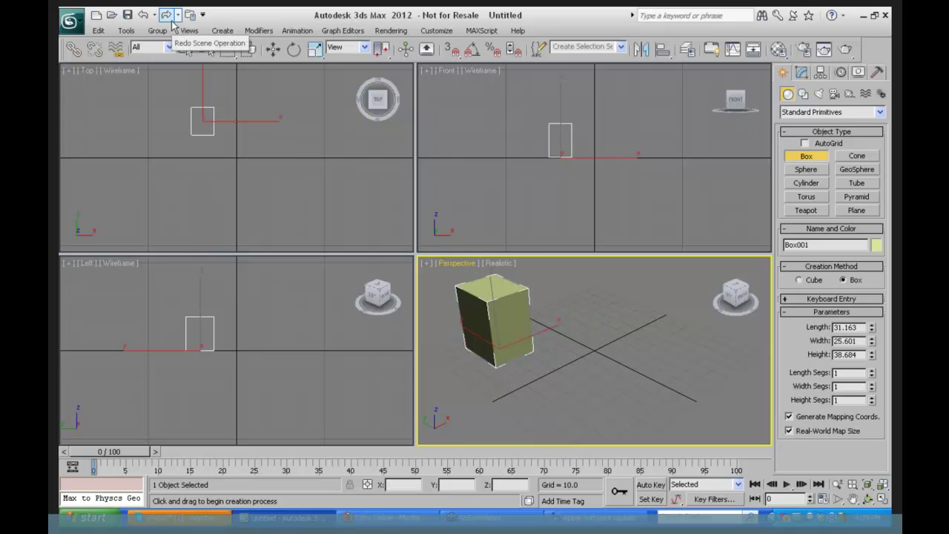
Move the box along X to about -40 in the maximized Perspective view and rename it Box A.
click(273, 49)
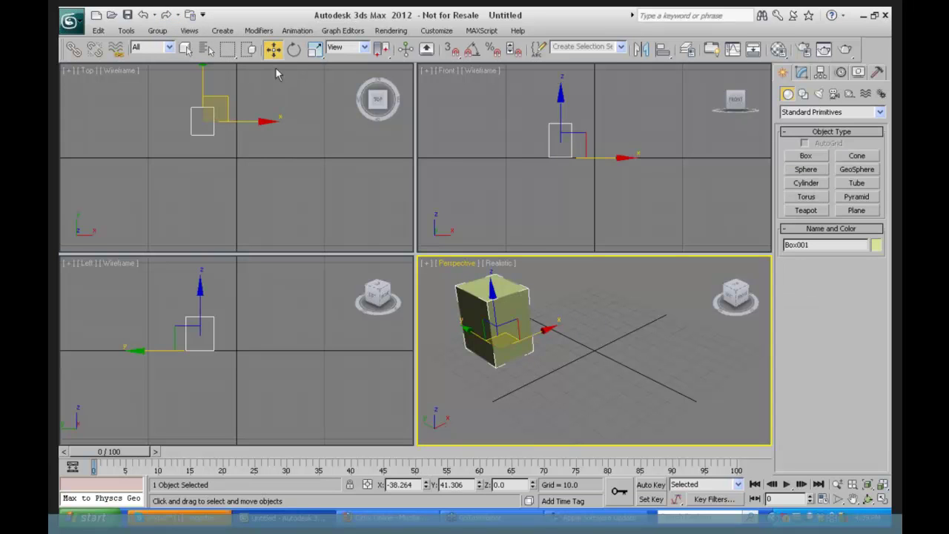
drag(496, 337, 526, 351)
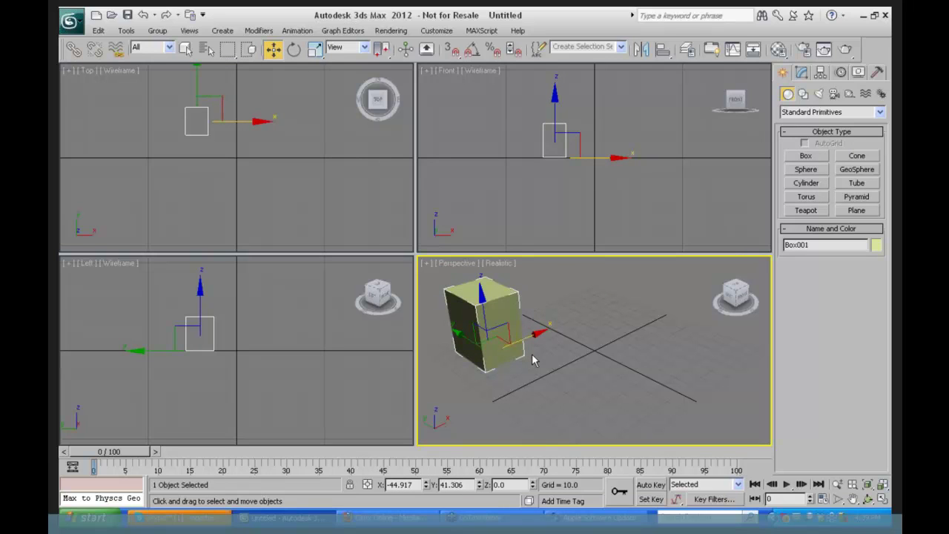
click(882, 499)
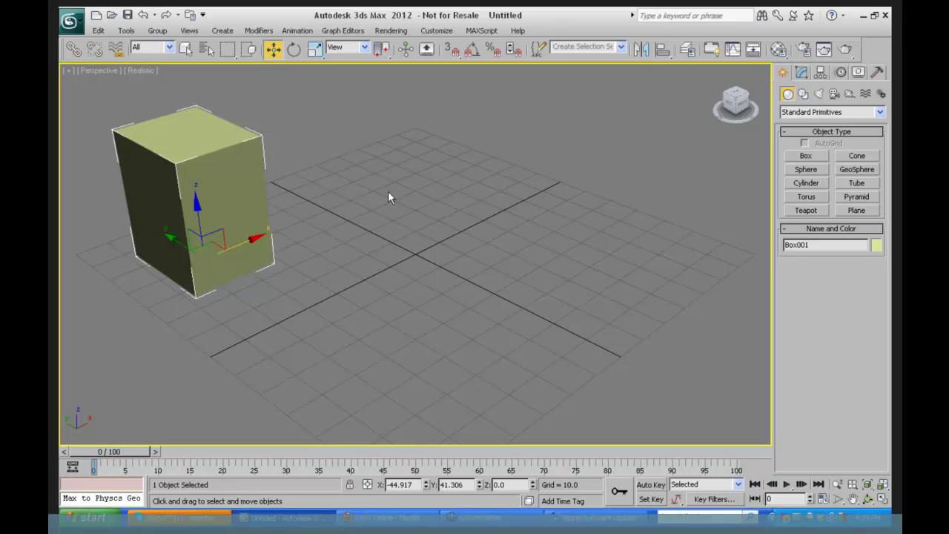
mouse_move(239, 247)
mouse_down()
mouse_move(263, 240)
mouse_move(221, 246)
mouse_move(253, 252)
mouse_up()
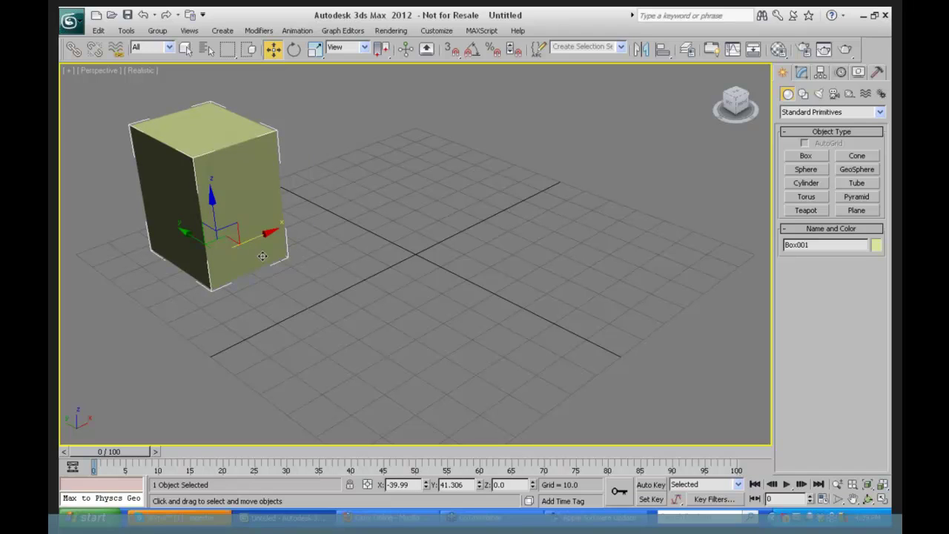
double_click(797, 245)
text(Box)
Clone Box A along the X axis to about X 3.9 as a Copy named "Box A copy".
mouse_move(252, 237)
shift+mouse_down()
mouse_move(396, 197)
mouse_move(370, 196)
mouse_move(367, 210)
shift+mouse_up()
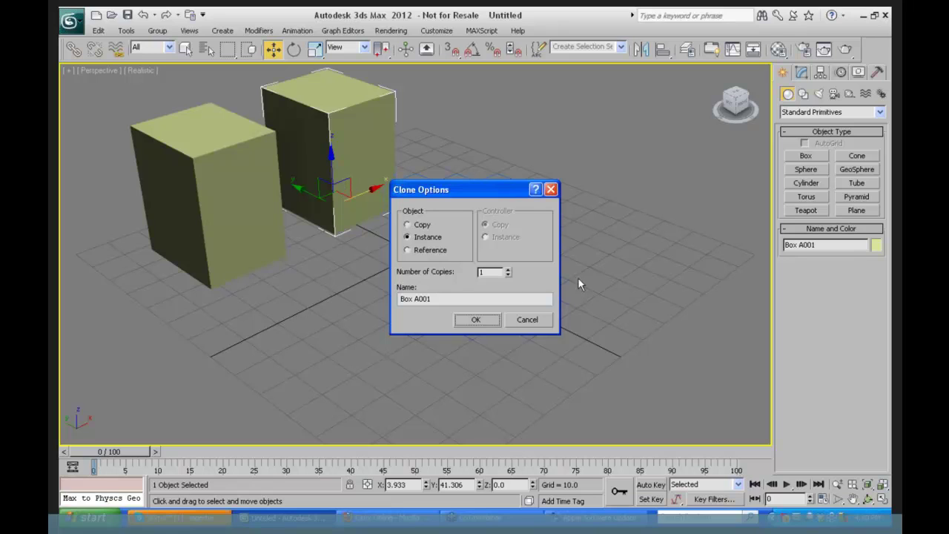
drag(493, 189, 616, 172)
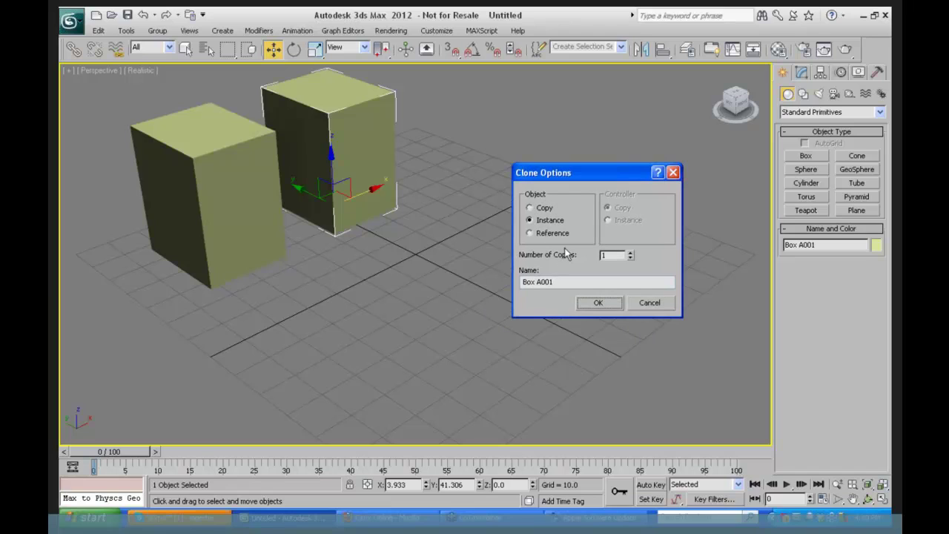
click(542, 209)
drag(542, 282, 561, 280)
text(copy)
click(598, 303)
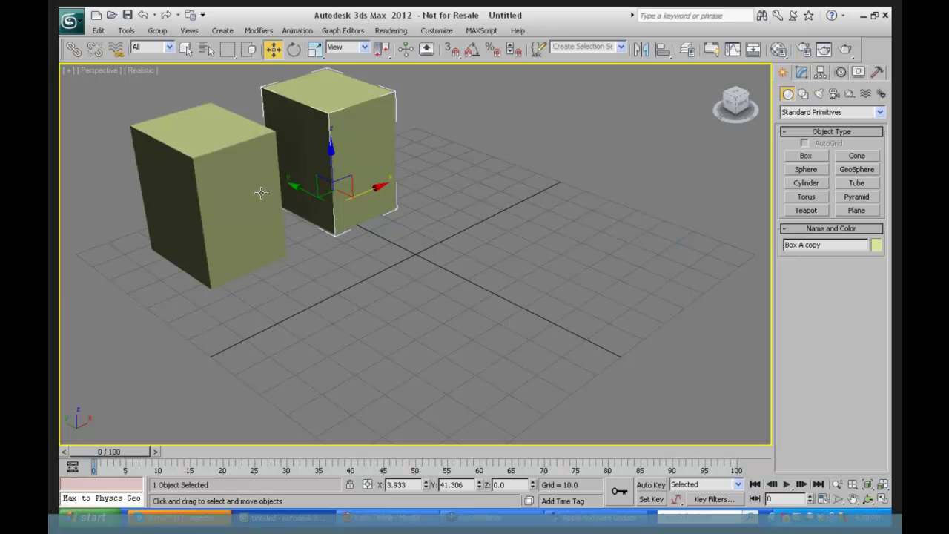
Clone Box A along the X axis to about X 53.9 as an Instance named "Box A Instance".
click(217, 214)
shift+drag(258, 239, 501, 135)
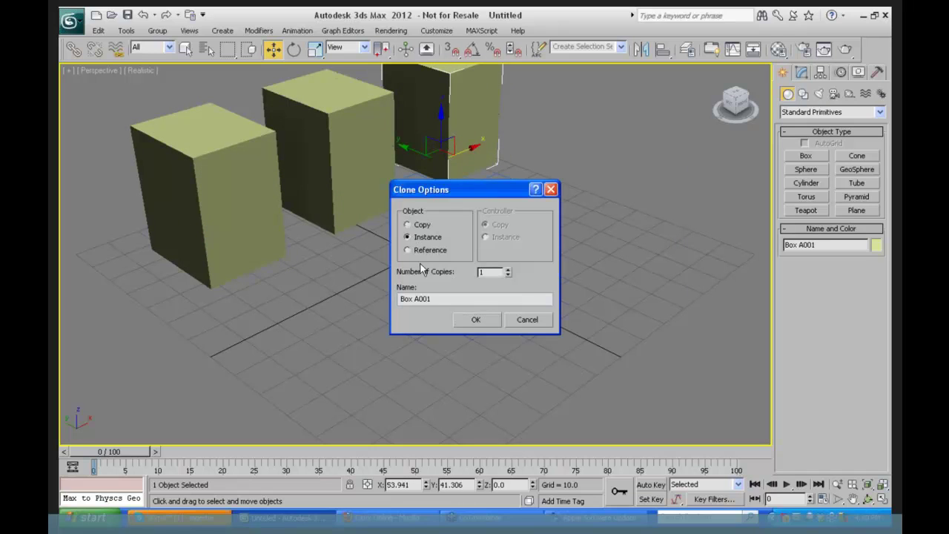
drag(419, 298, 451, 298)
key(BackSpace)
text(Instance)
click(474, 319)
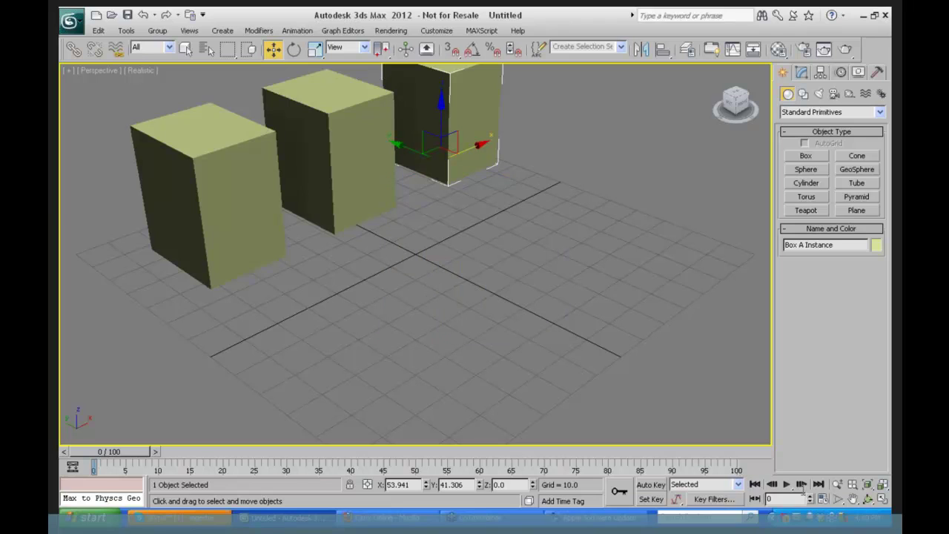
Clone Box A in the negative X direction to about X -83.8 as a Reference named "Box A Reference".
click(837, 484)
drag(526, 354, 526, 393)
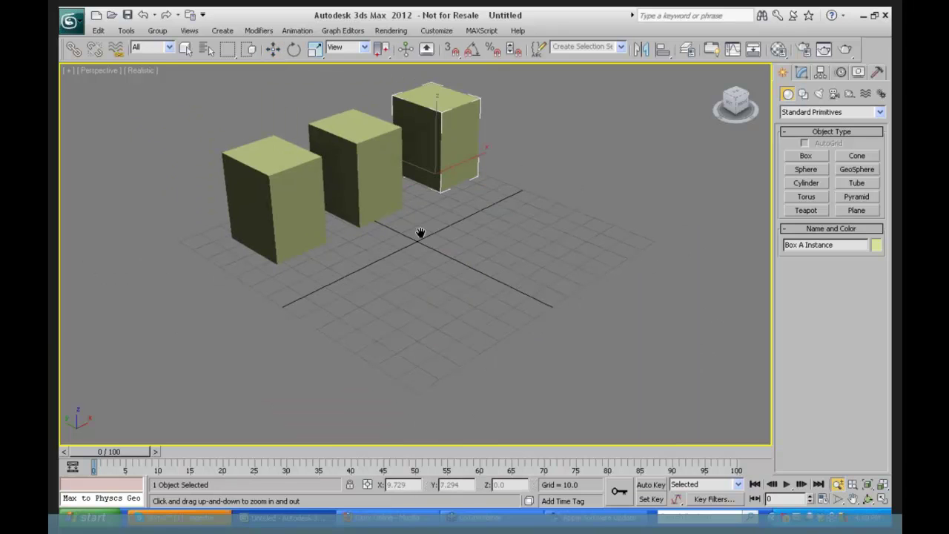
key(w)
click(300, 215)
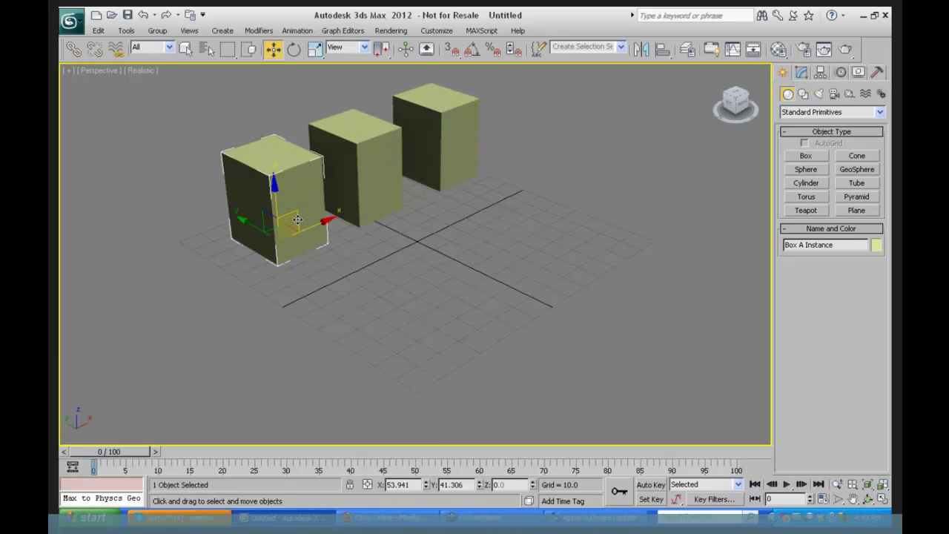
shift+drag(315, 223, 221, 254)
click(409, 251)
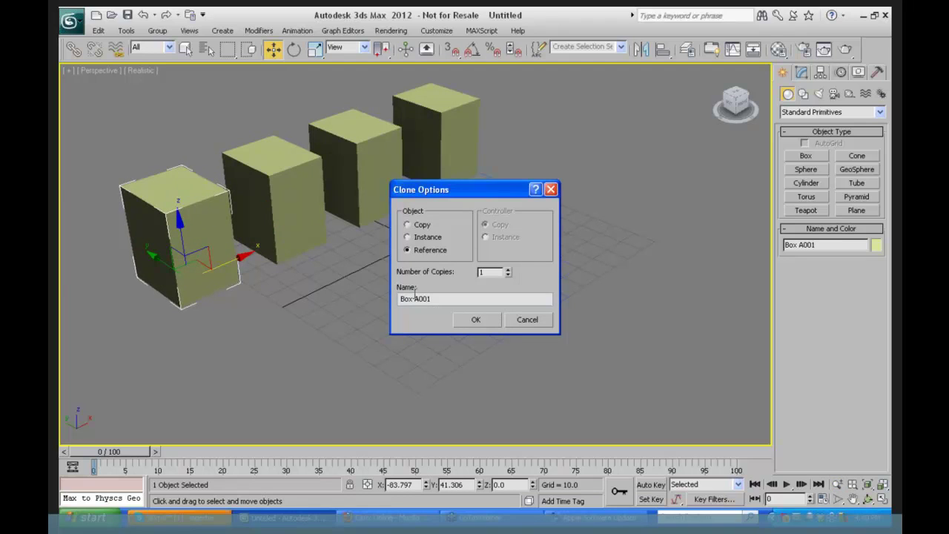
drag(418, 299, 475, 298)
text(Reference)
click(469, 321)
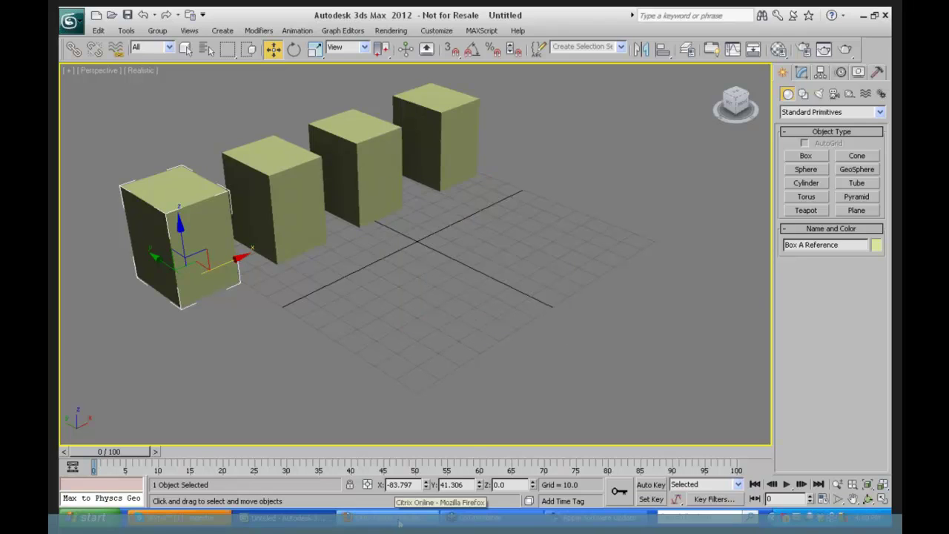
Turn on Edged Faces in the Perspective view and select the boxes one after another to check which clone is which.
click(142, 70)
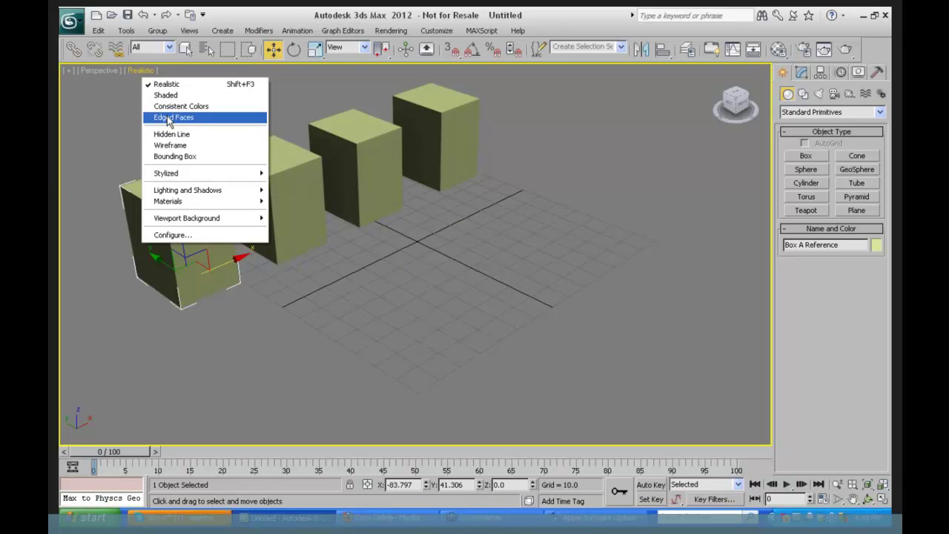
click(167, 115)
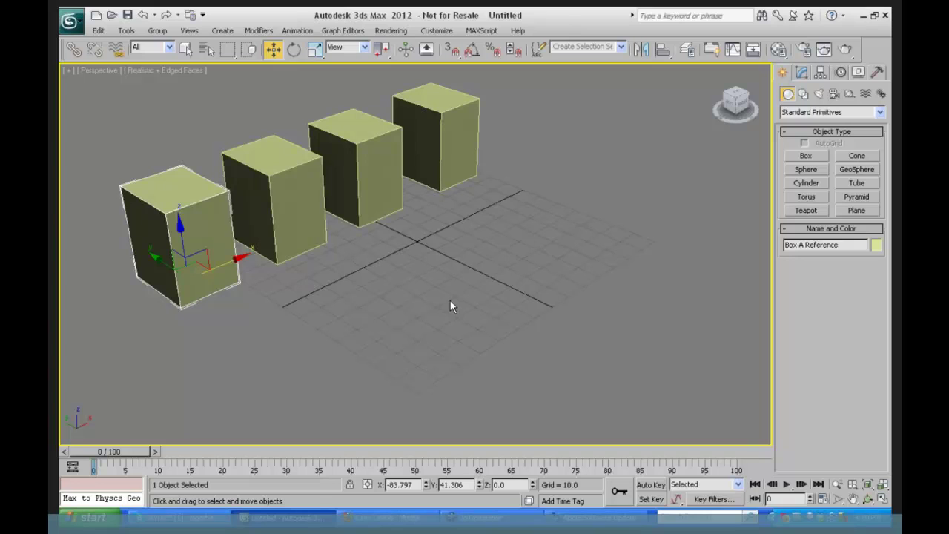
click(304, 226)
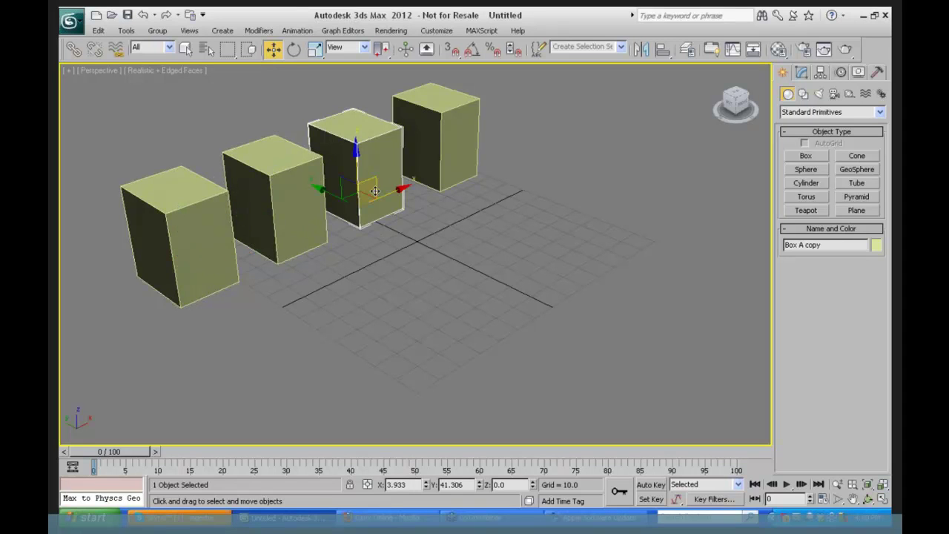
click(453, 168)
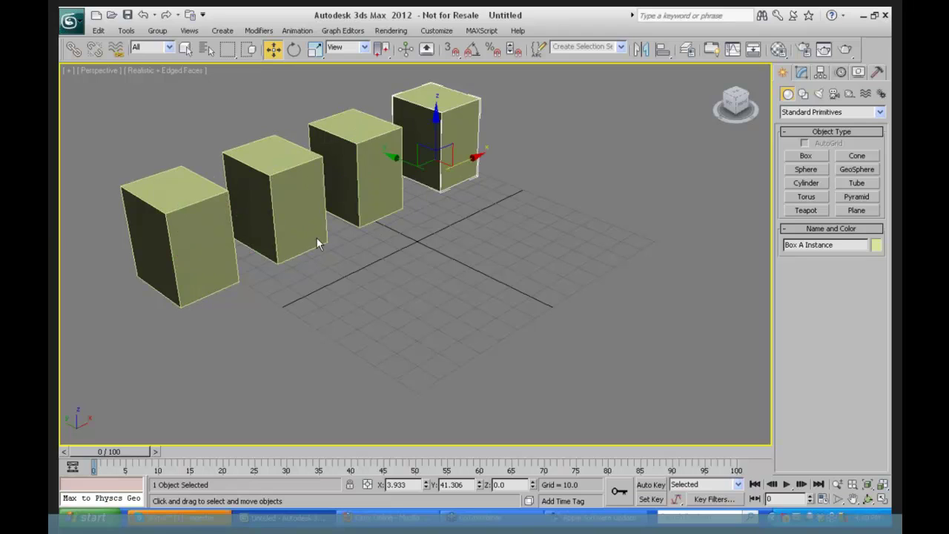
click(197, 267)
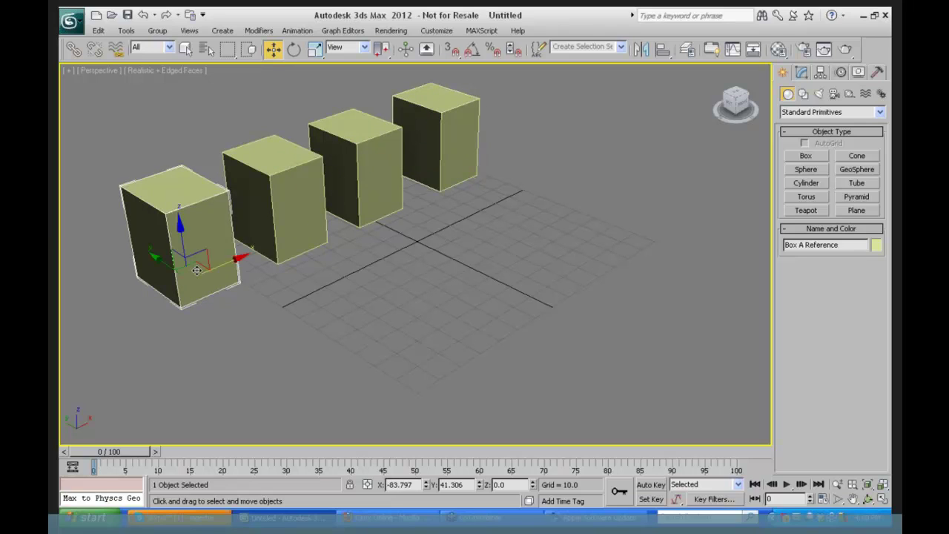
Reduce the original Box A's length to about 12.8, width to about 10.5 and height to about 28.6.
click(295, 226)
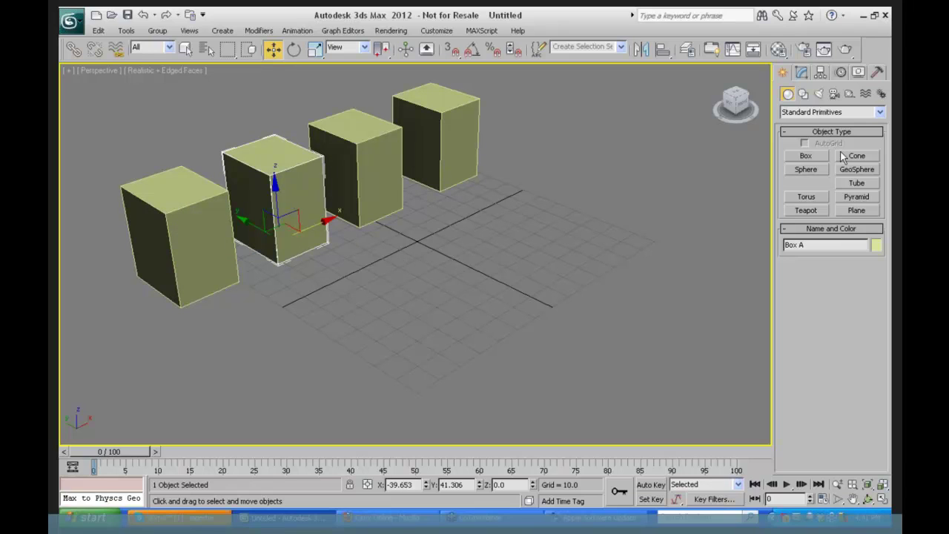
click(802, 72)
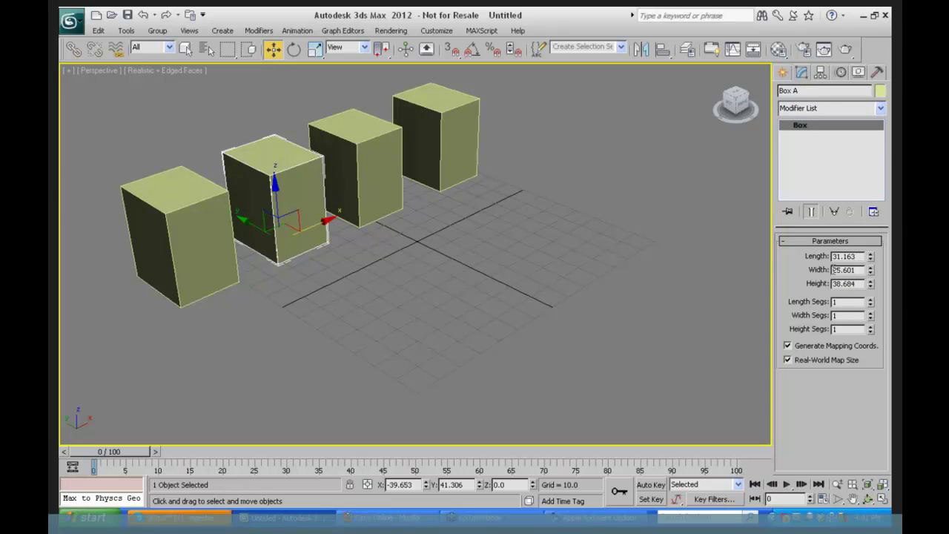
drag(870, 271, 866, 296)
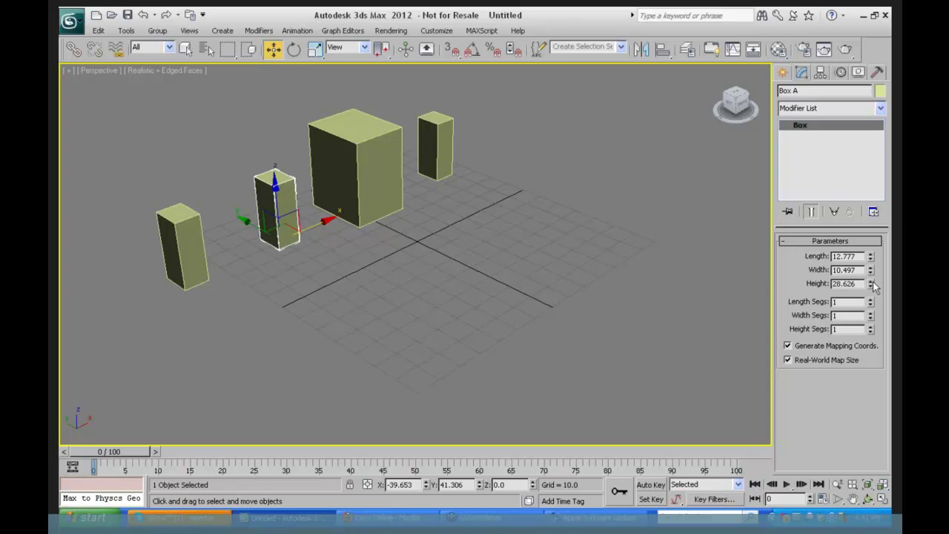
Raise the original Box A's height to about 41.5 and set 3 width segments and 8 height segments.
drag(874, 287, 869, 264)
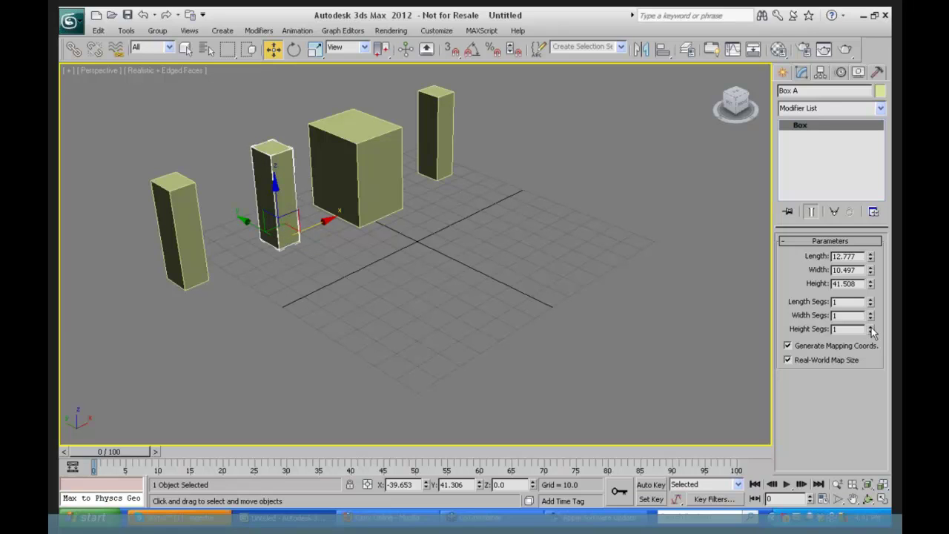
drag(871, 327, 872, 300)
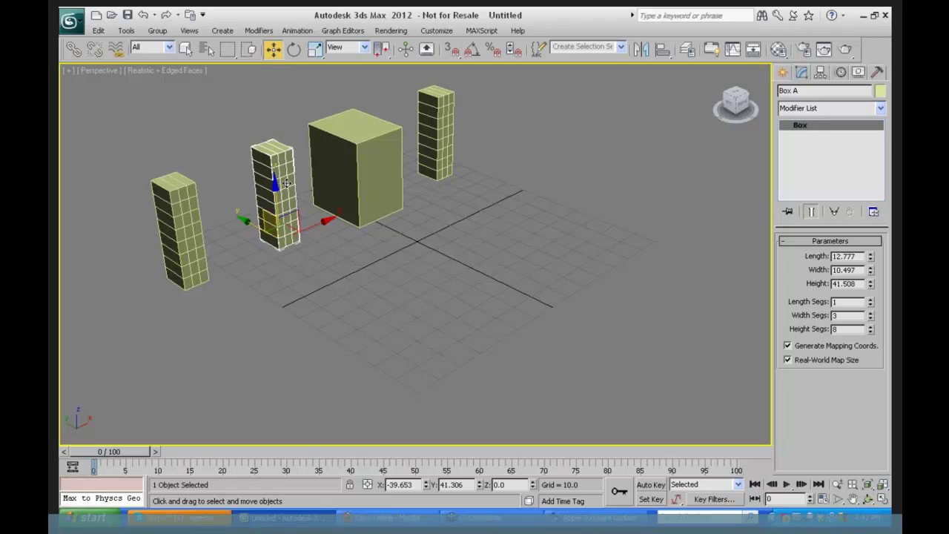
Select the reference, original, copy and instance boxes one after another and compare their modifier stacks.
click(183, 228)
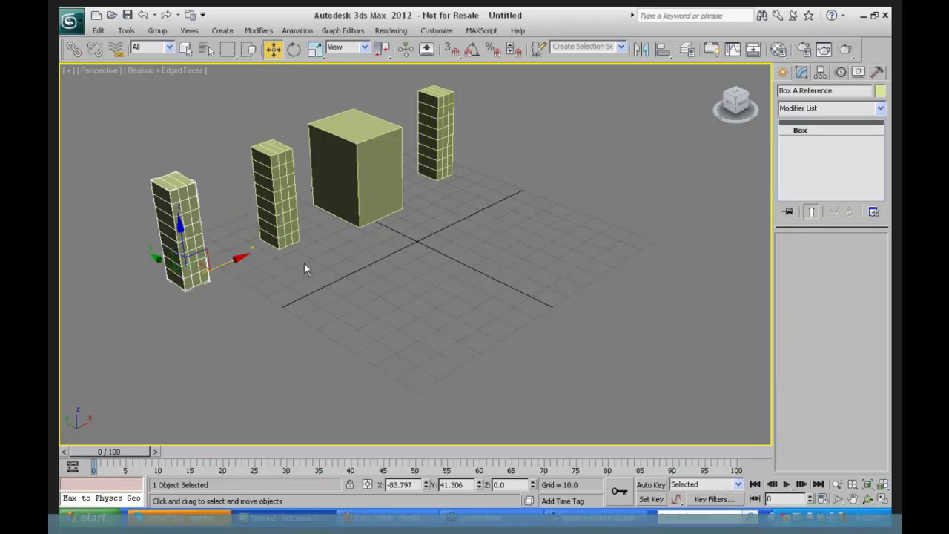
click(283, 187)
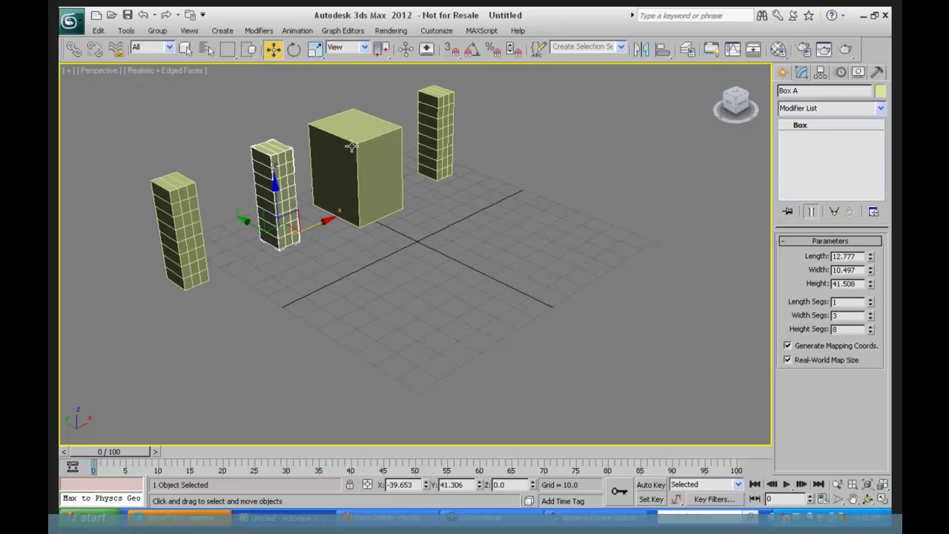
click(362, 167)
click(822, 157)
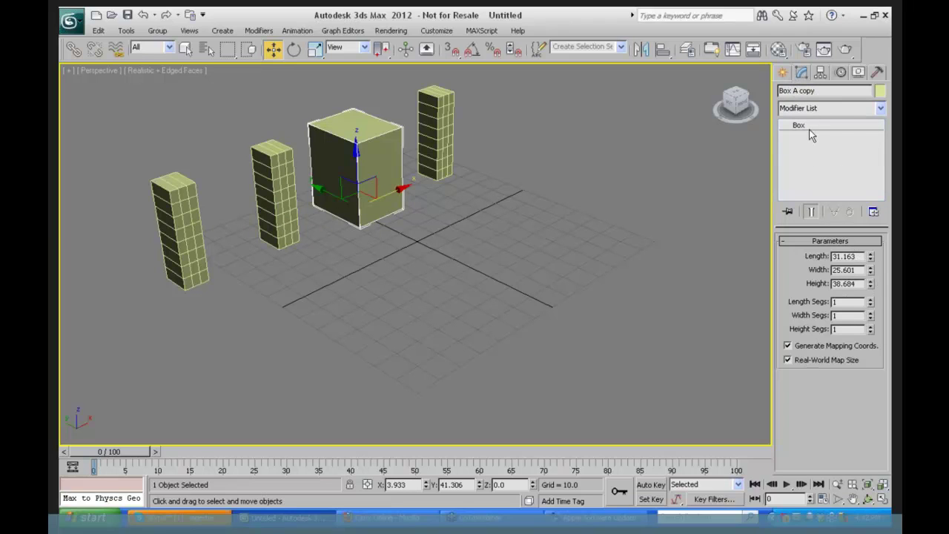
click(277, 179)
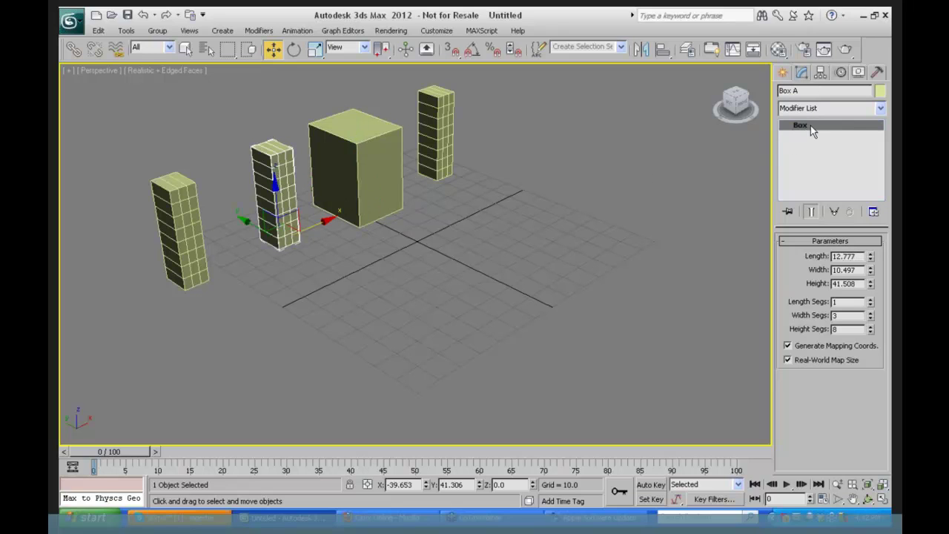
click(729, 126)
click(281, 175)
click(436, 120)
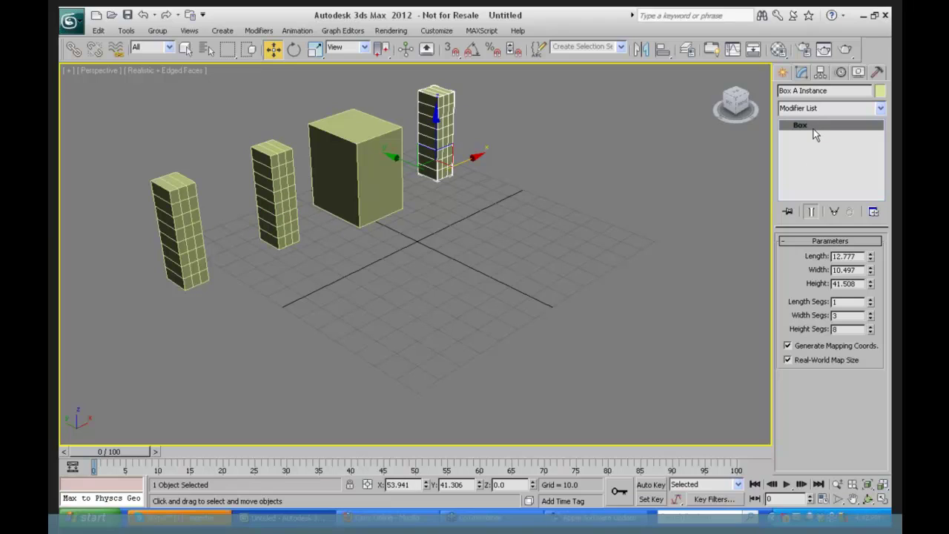
click(175, 204)
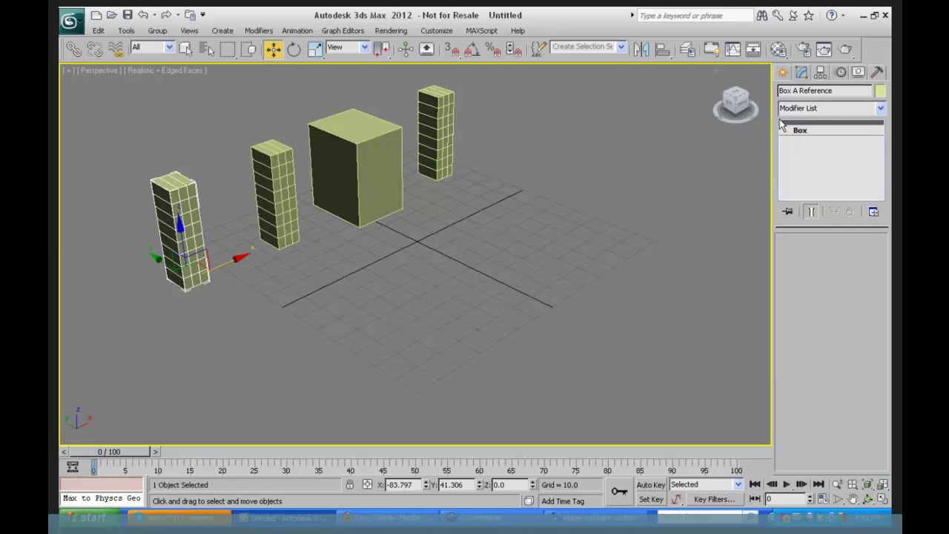
click(279, 186)
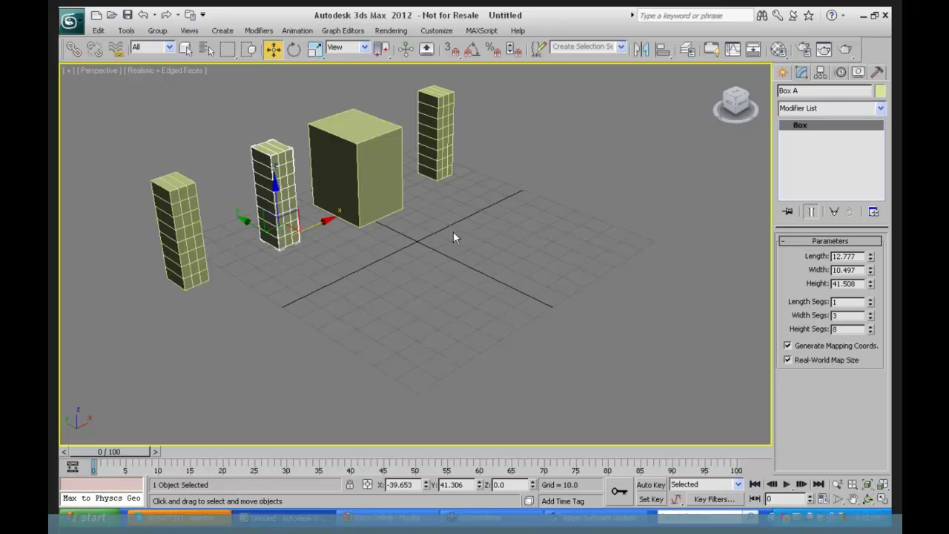
Store the current scene state with the Hold command as a restore point and activate the Move tool.
click(97, 31)
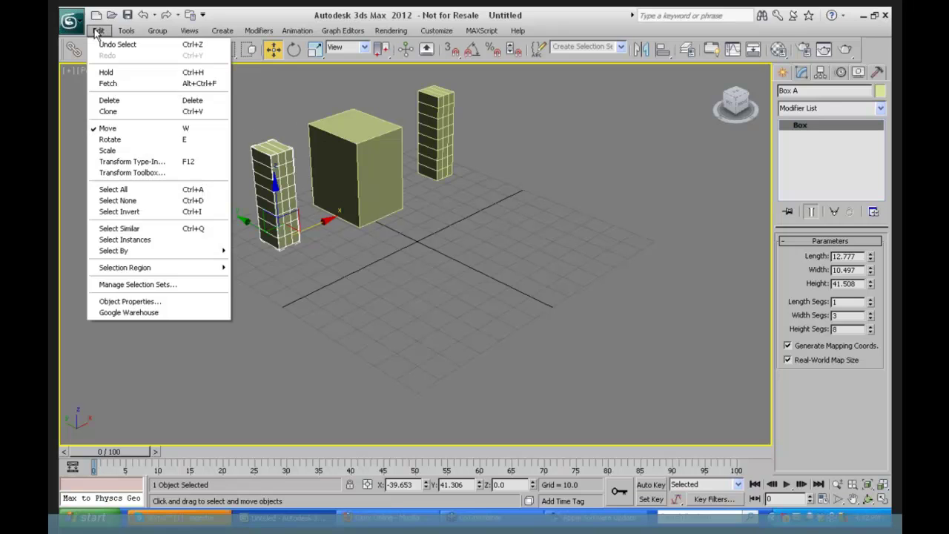
click(111, 72)
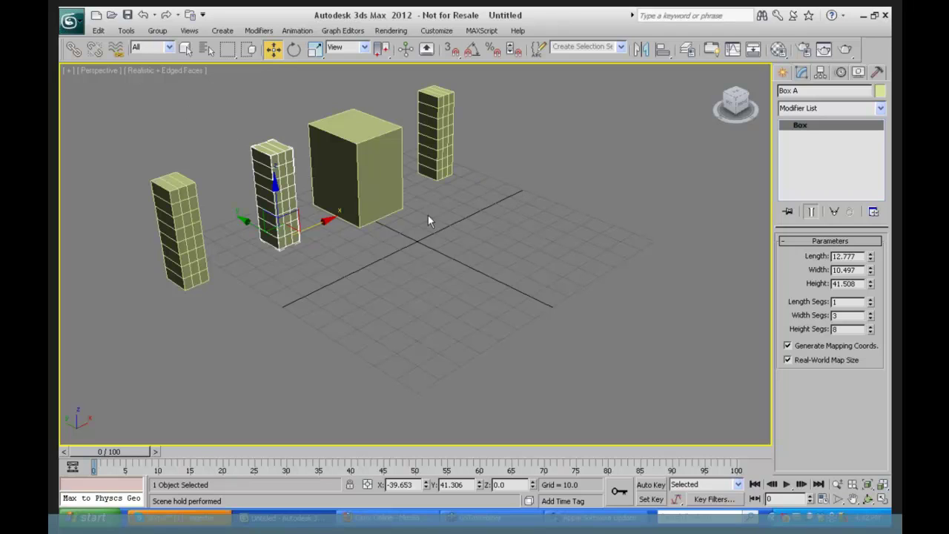
click(853, 499)
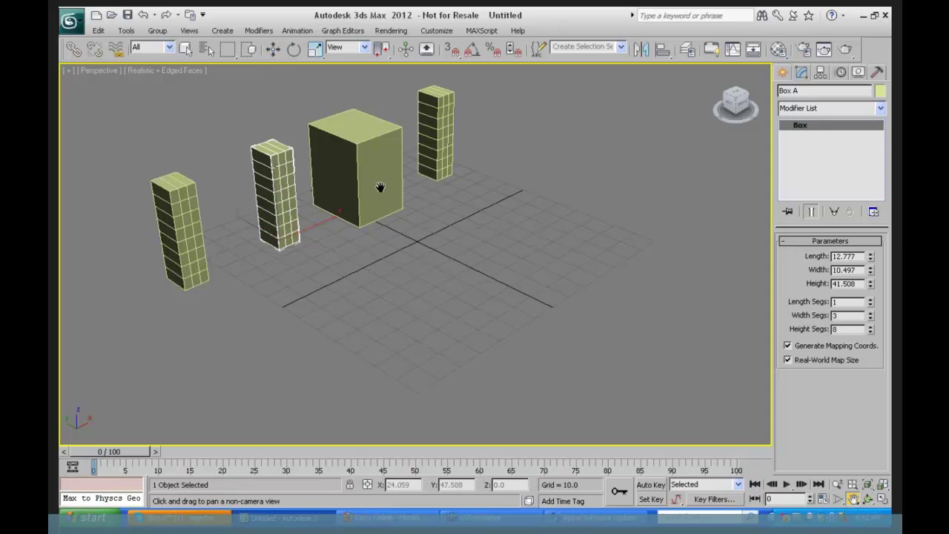
drag(380, 187, 443, 257)
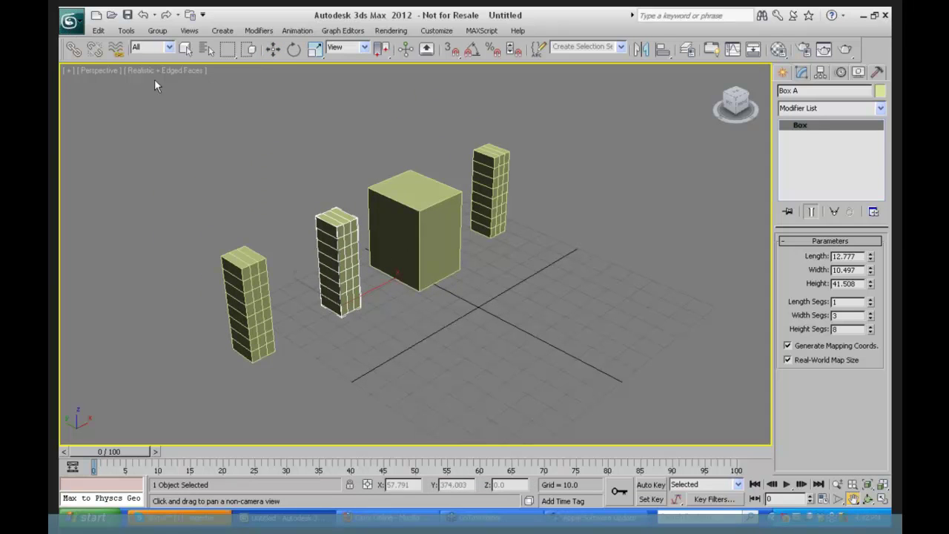
click(100, 30)
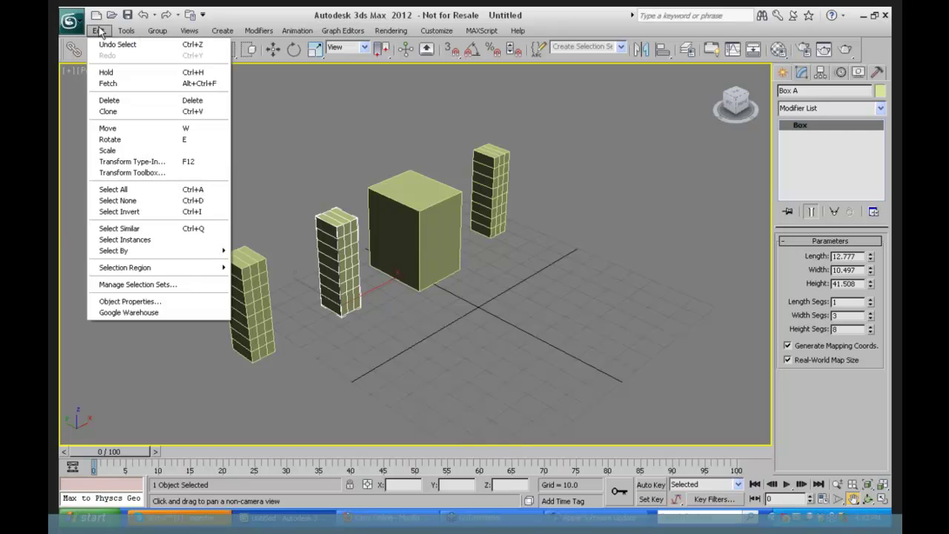
click(108, 72)
key(w)
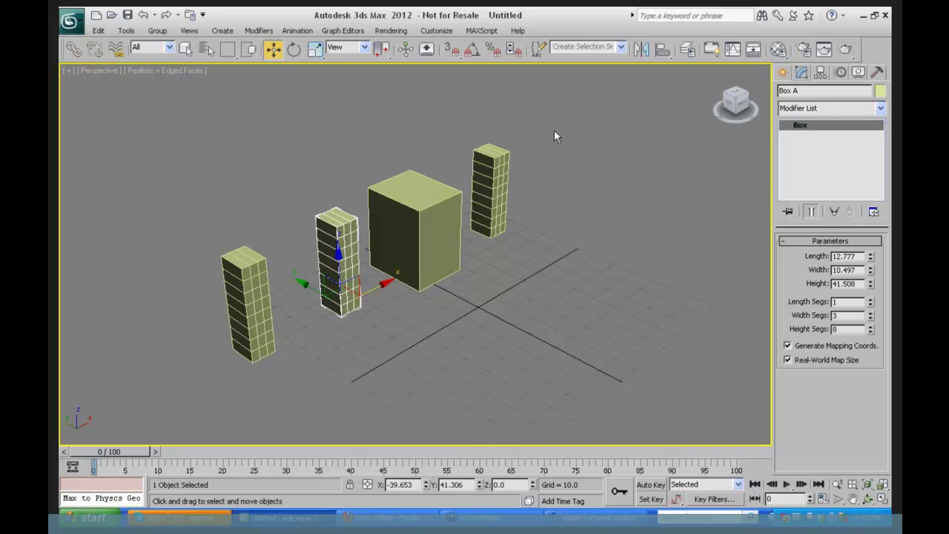
Delete all objects in the scene and restore the held state with the Fetch command.
key(ctrl+a)
key(Delete)
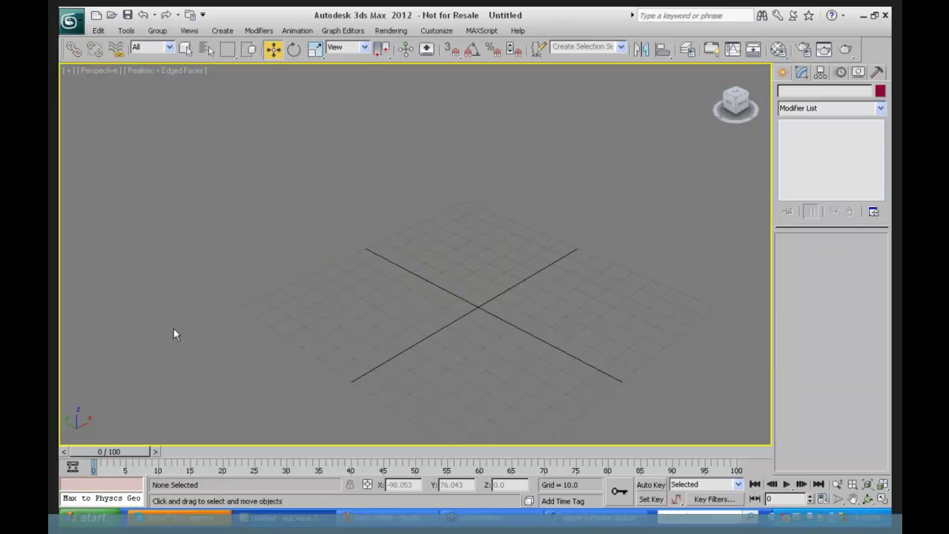
click(98, 31)
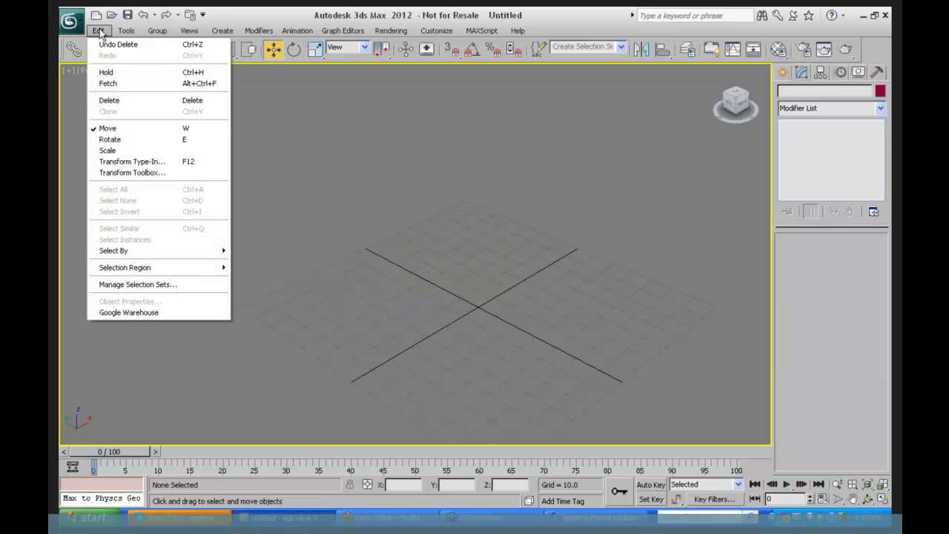
click(108, 84)
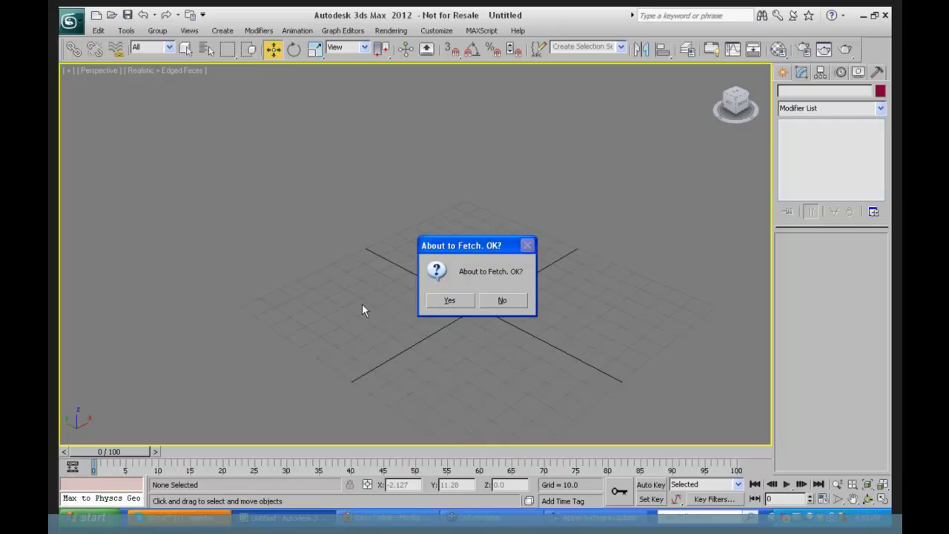
key(Return)
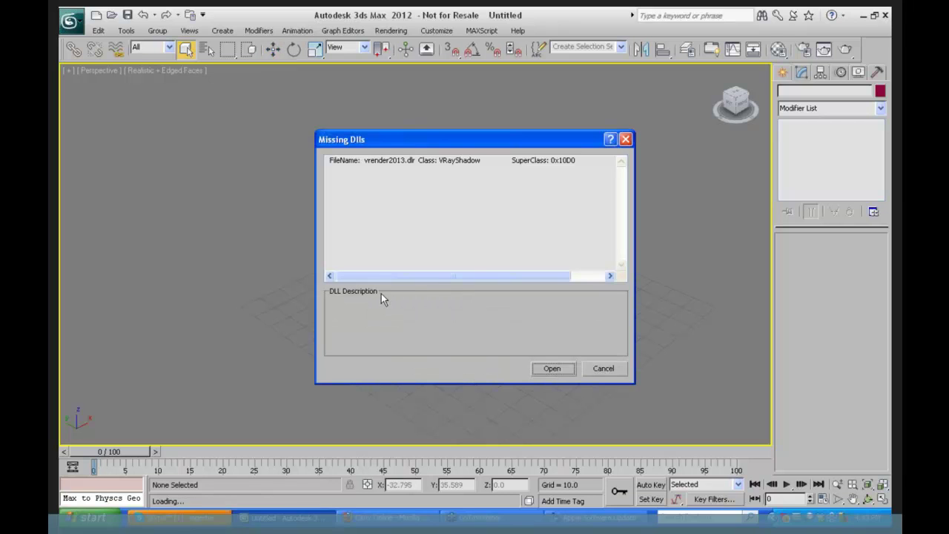
click(562, 368)
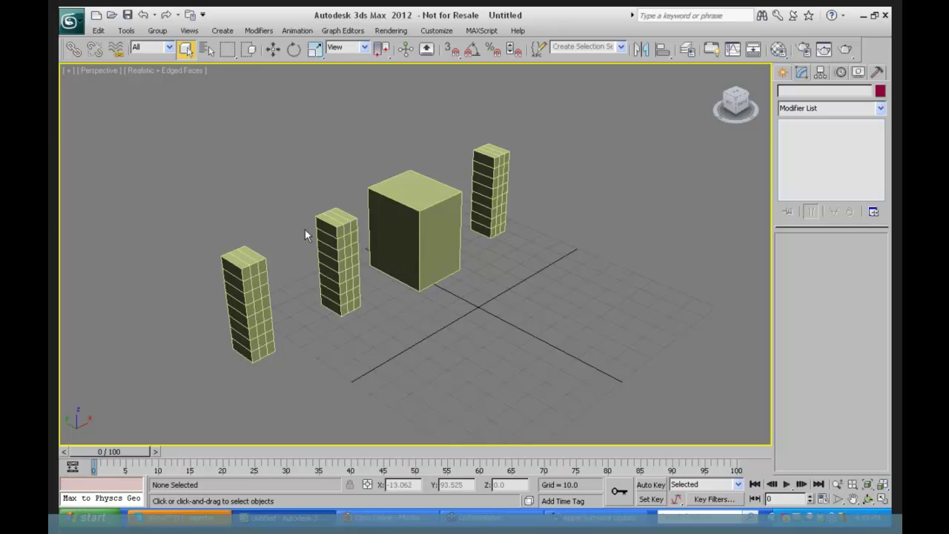
click(99, 31)
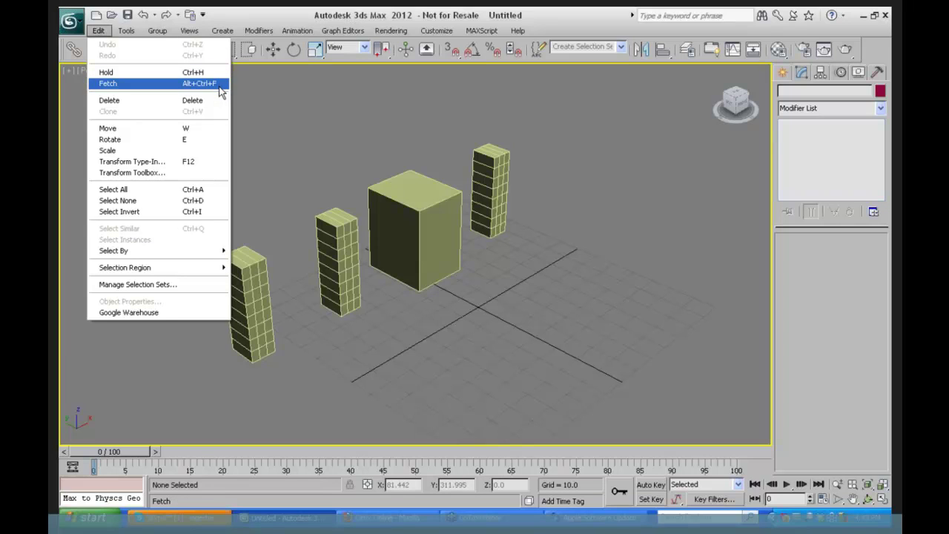
click(530, 116)
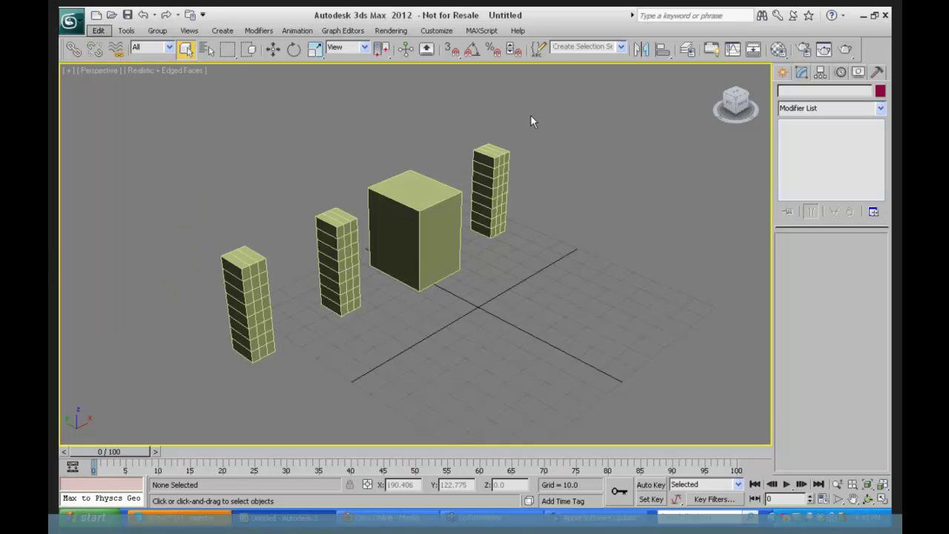
Delete Box A Instance, the original Box A and Box A Reference, leaving only Box A copy.
click(492, 167)
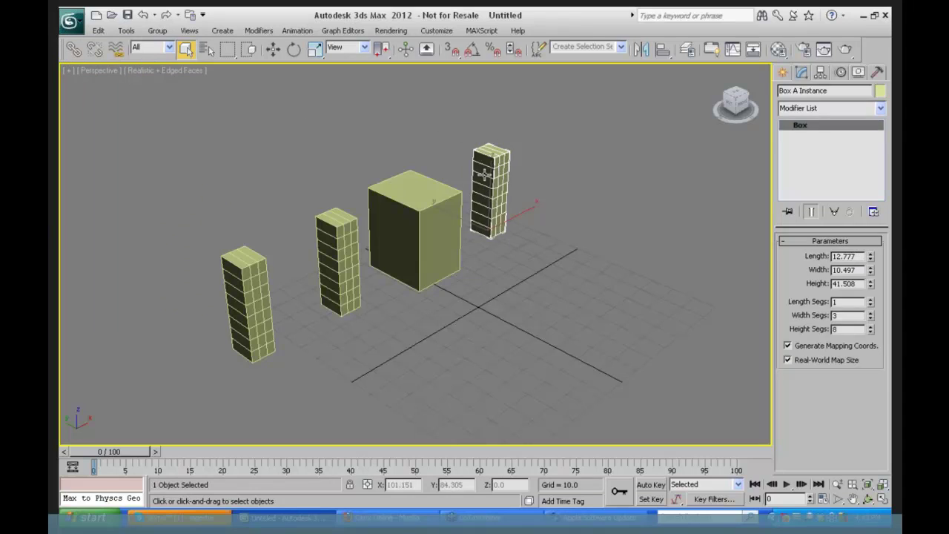
key(Delete)
click(331, 248)
key(Delete)
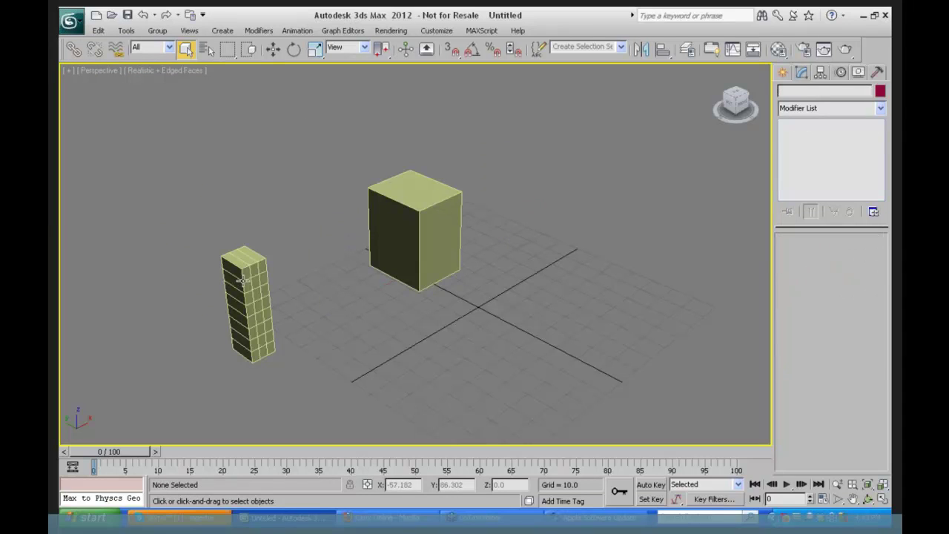
click(241, 281)
key(Delete)
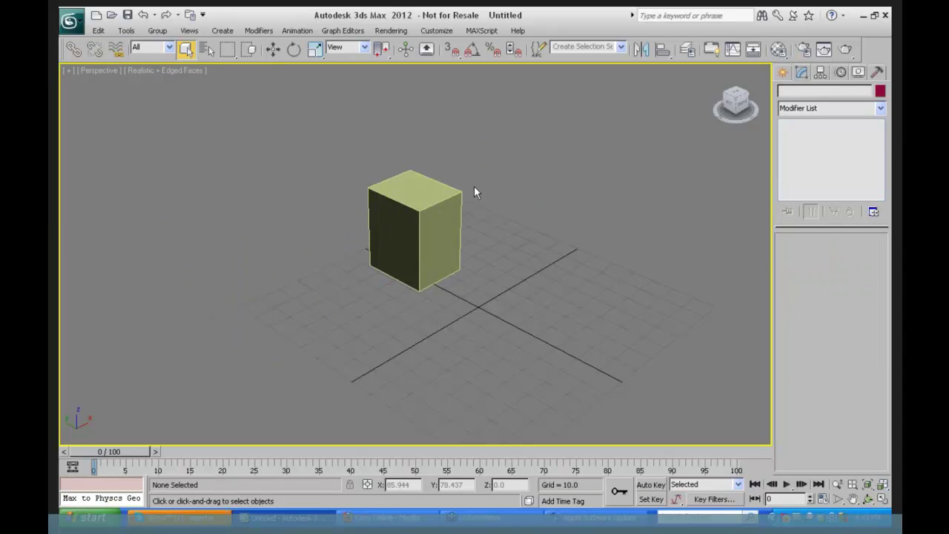
Select Box A copy and look through the modifiers available for it.
click(436, 215)
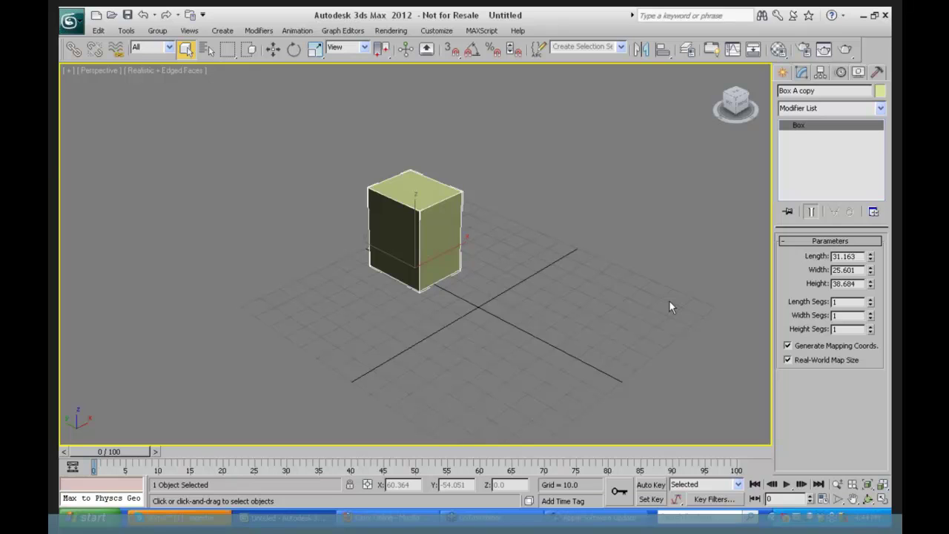
click(880, 110)
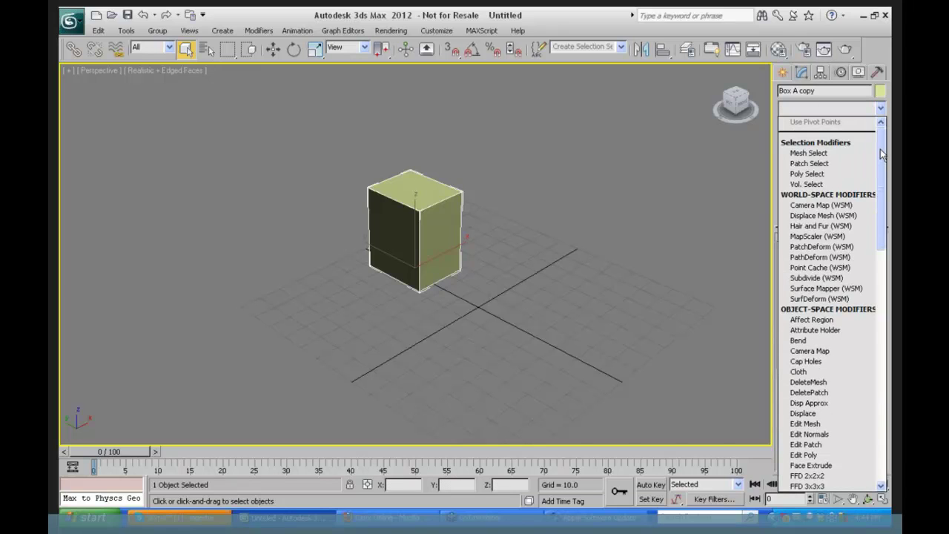
drag(883, 152, 881, 187)
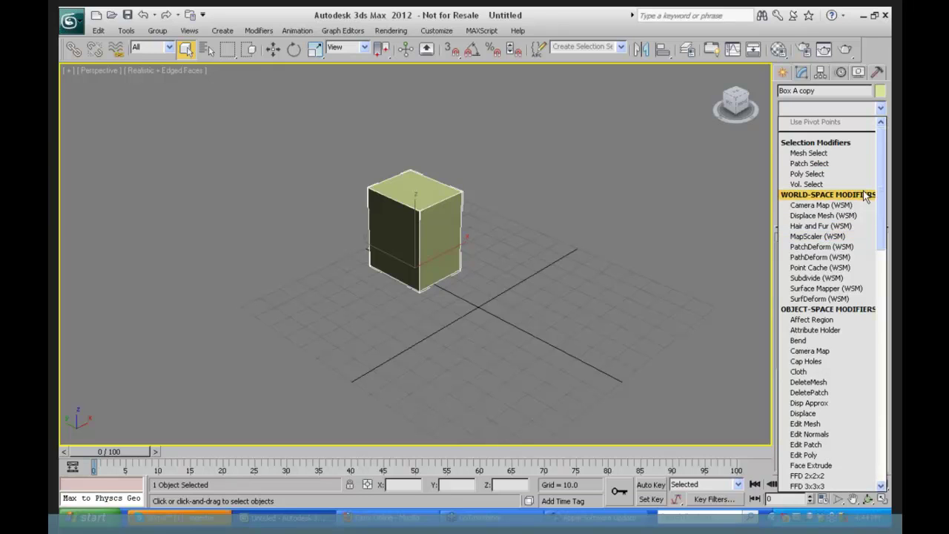
click(788, 80)
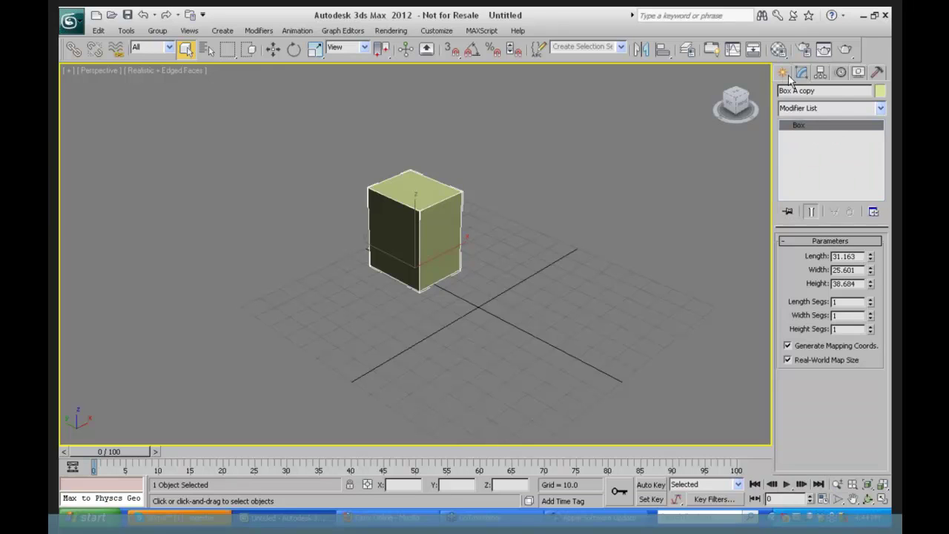
Draw an open zigzag Line spline with five corner vertices on the grid beside the box.
click(783, 72)
click(803, 94)
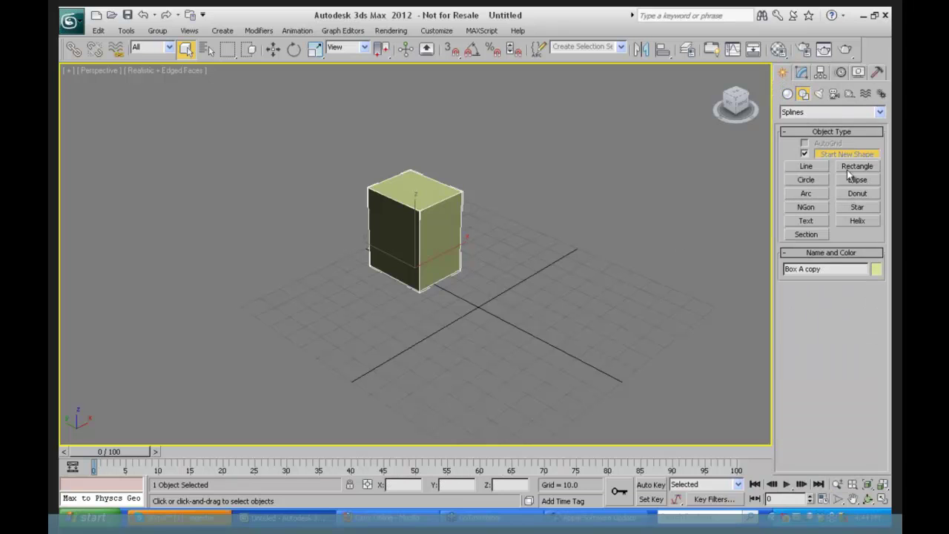
click(806, 166)
click(519, 276)
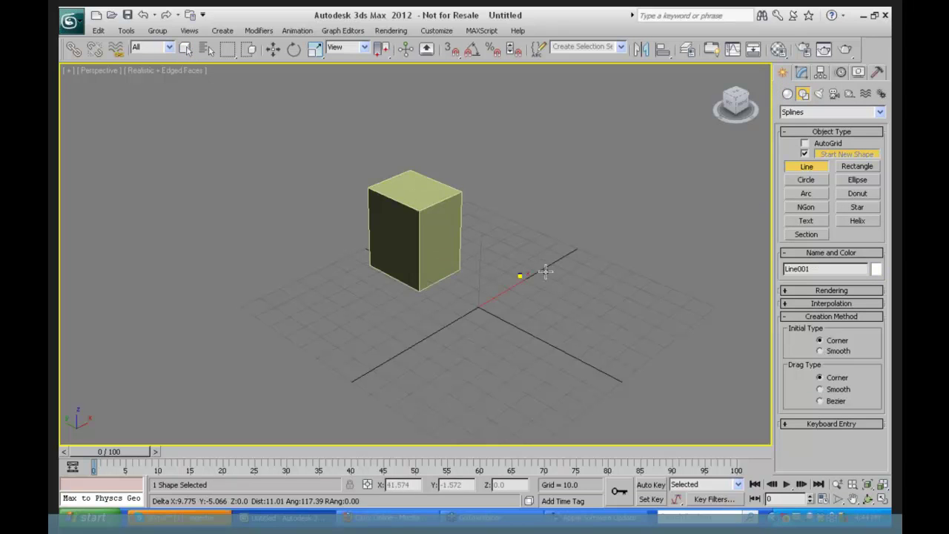
click(618, 264)
click(608, 339)
click(690, 313)
click(680, 351)
right_click(681, 351)
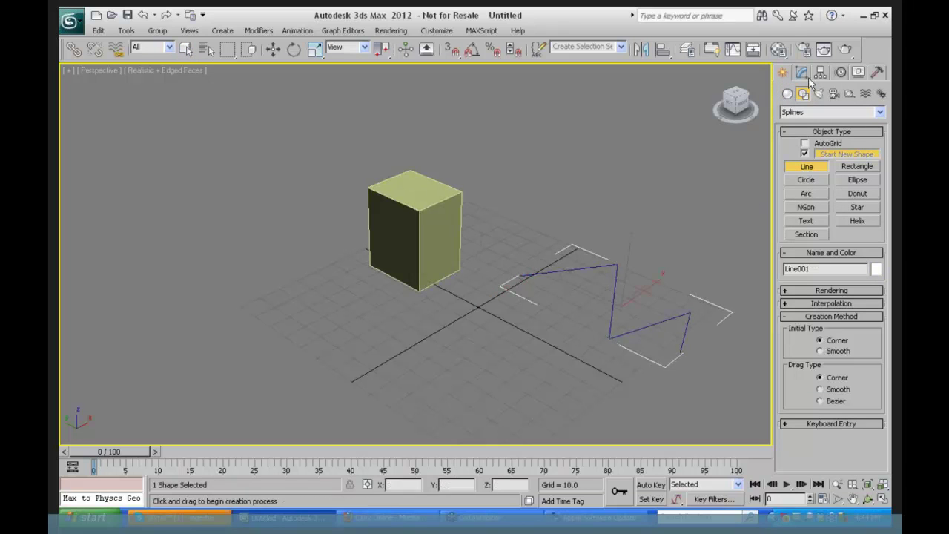
Look through the modifiers available for the zigzag line and open its motion parameters.
click(801, 72)
click(881, 108)
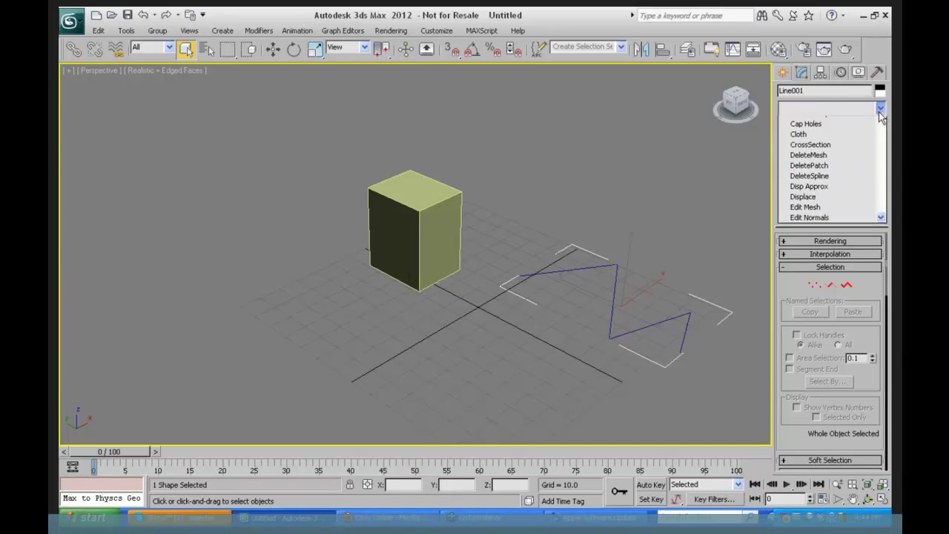
drag(884, 157, 881, 178)
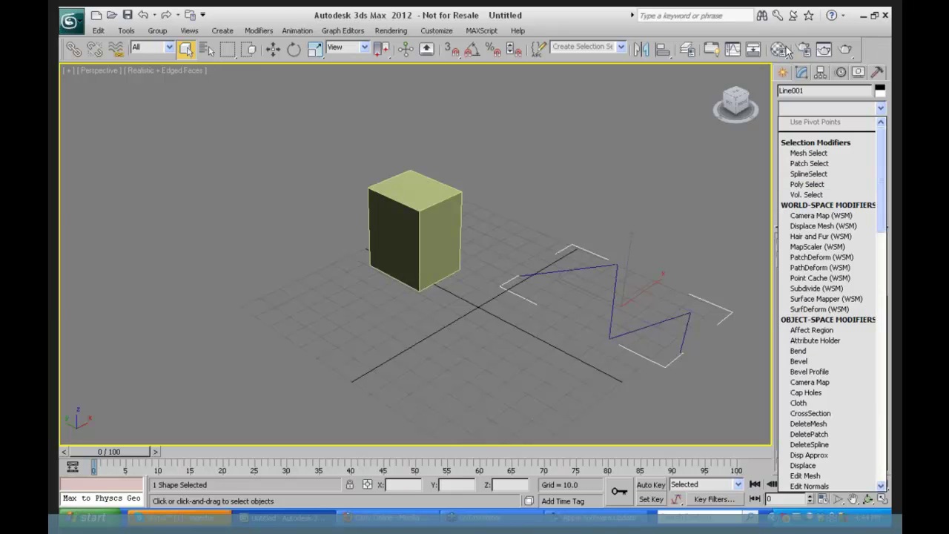
click(869, 129)
click(842, 74)
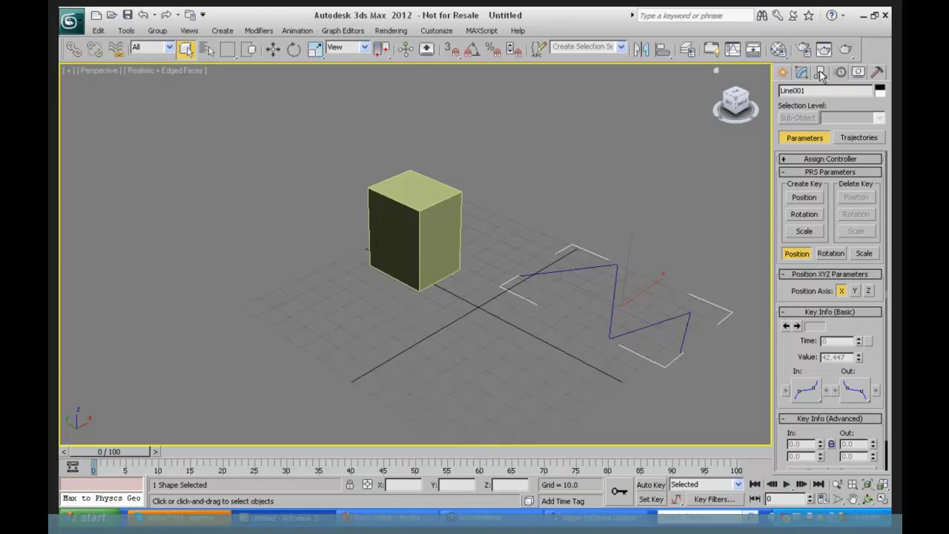
Create a small Dummy helper on the grid in front of Box A copy, on the side opposite the zigzag line.
click(783, 72)
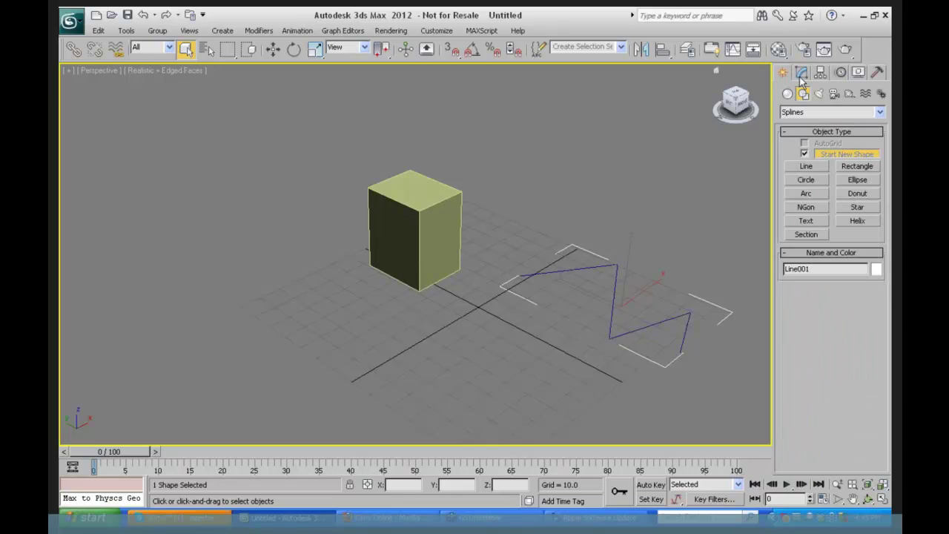
click(849, 93)
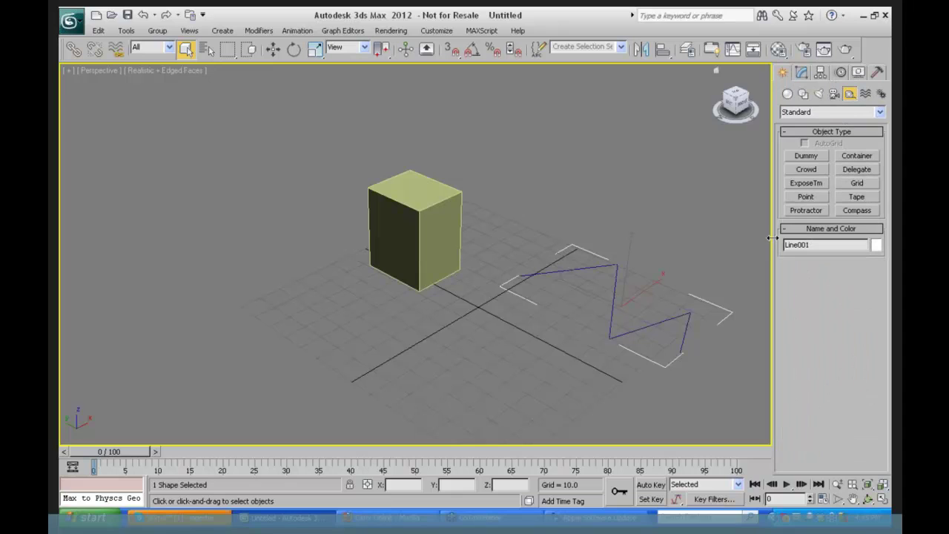
click(807, 155)
mouse_move(335, 314)
mouse_down()
mouse_move(341, 343)
mouse_move(331, 332)
mouse_up()
Look through the modifiers available for the Dummy helper.
click(801, 72)
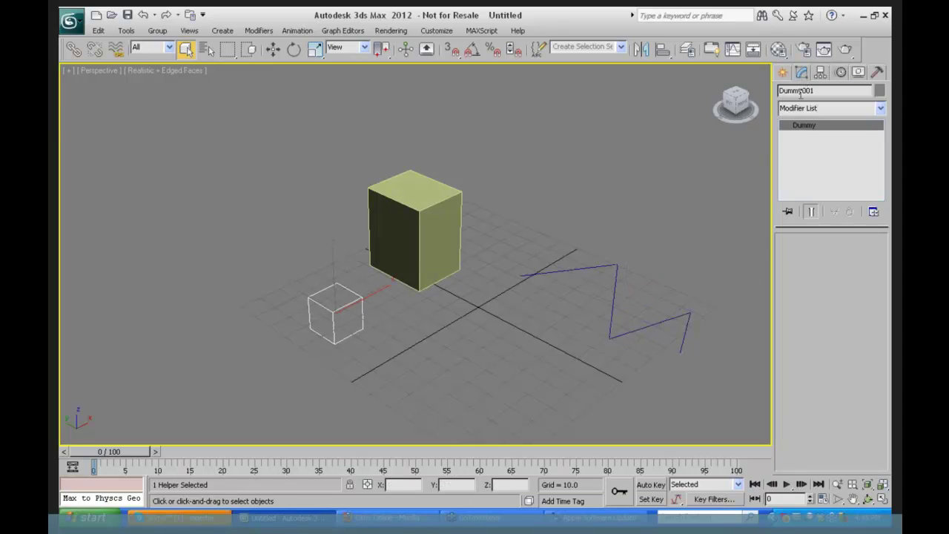
click(882, 109)
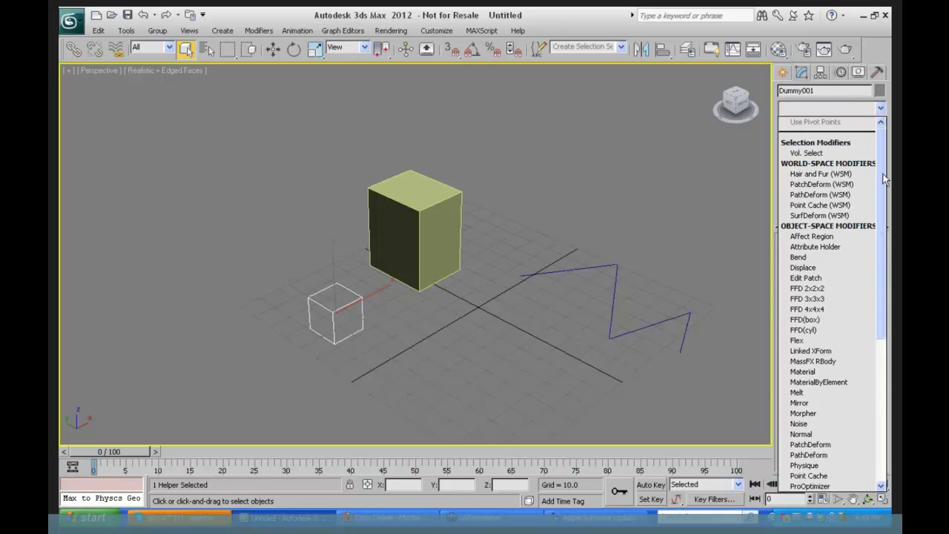
scroll(881, 200, down, 1)
scroll(860, 381, down, 6)
scroll(863, 189, up, 8)
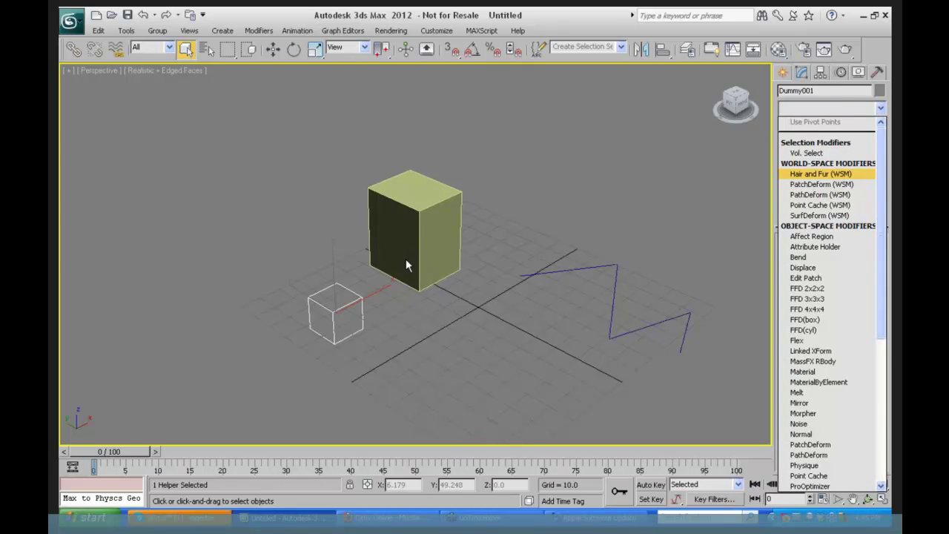
click(492, 181)
Delete the zigzag line and the Dummy helper, leaving only Box A copy in the scene.
click(430, 205)
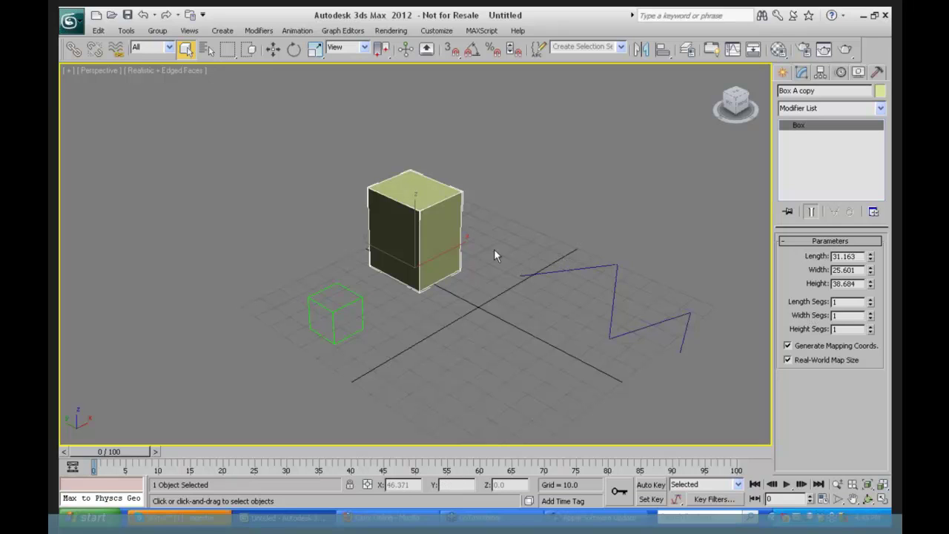
click(588, 272)
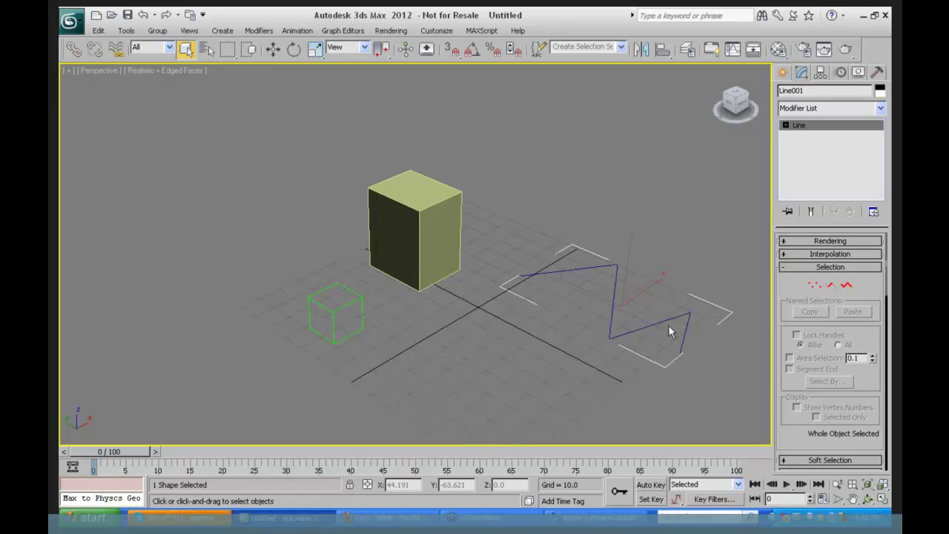
key(Delete)
click(354, 299)
key(Delete)
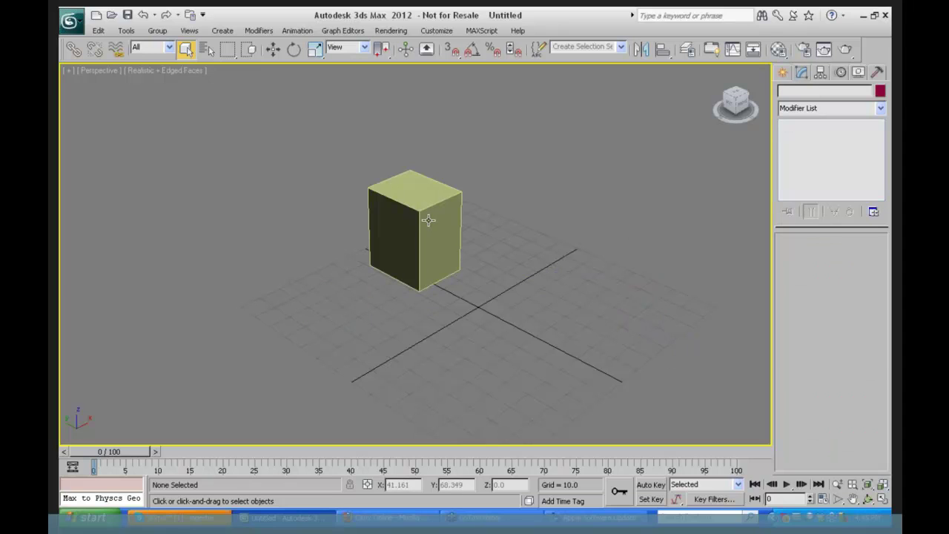
Apply a Bend modifier to Box A copy and remove it from the stack again.
click(426, 216)
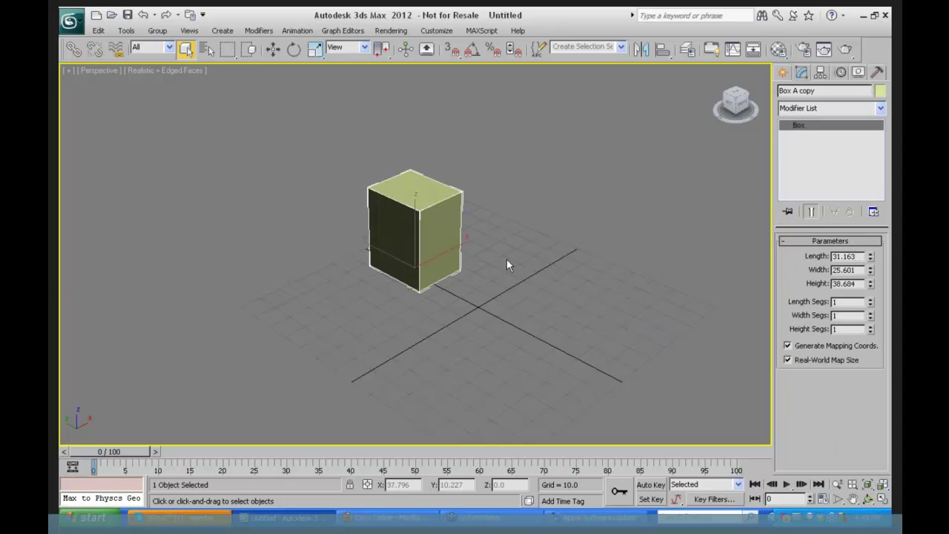
click(880, 109)
drag(883, 168, 884, 216)
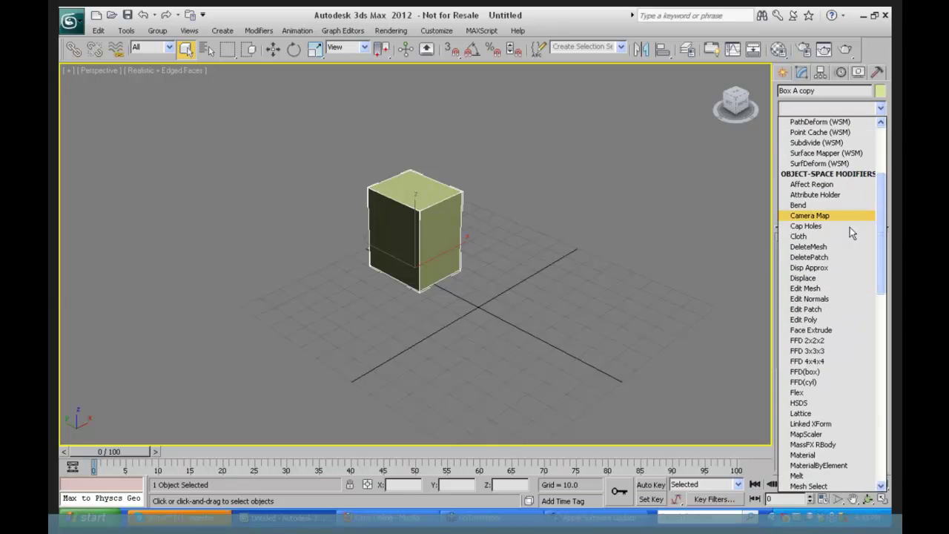
click(806, 207)
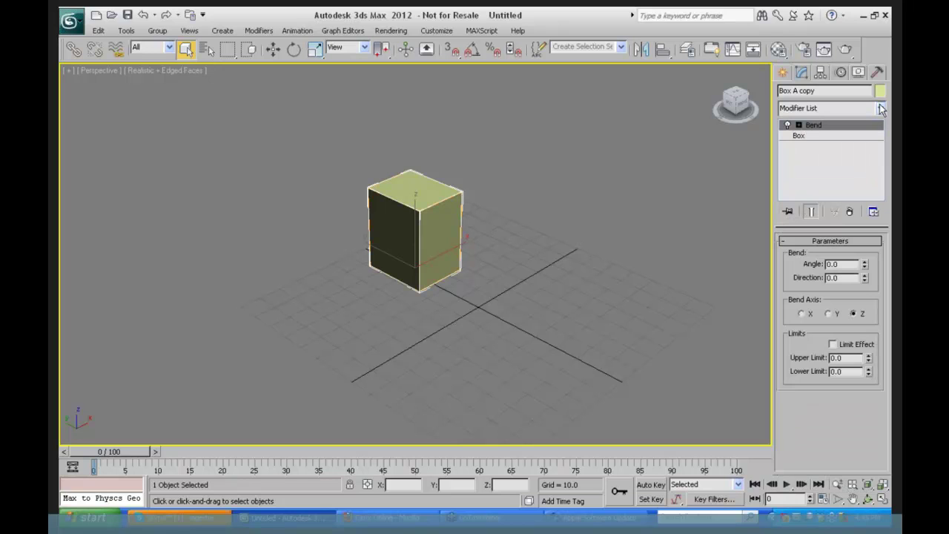
click(850, 211)
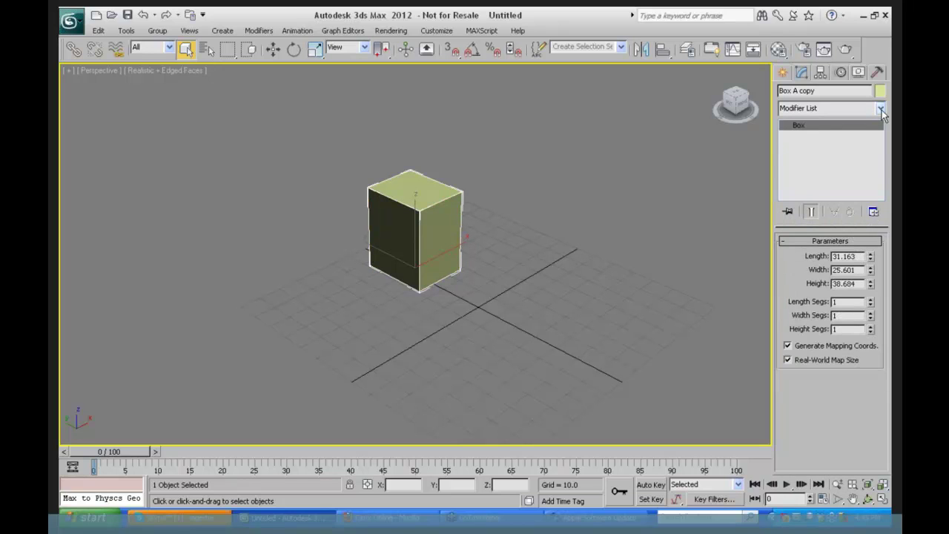
Try a Taper modifier on Box A copy with an amount of -0.71, and remove it from the stack.
click(882, 109)
drag(883, 182, 865, 443)
click(804, 341)
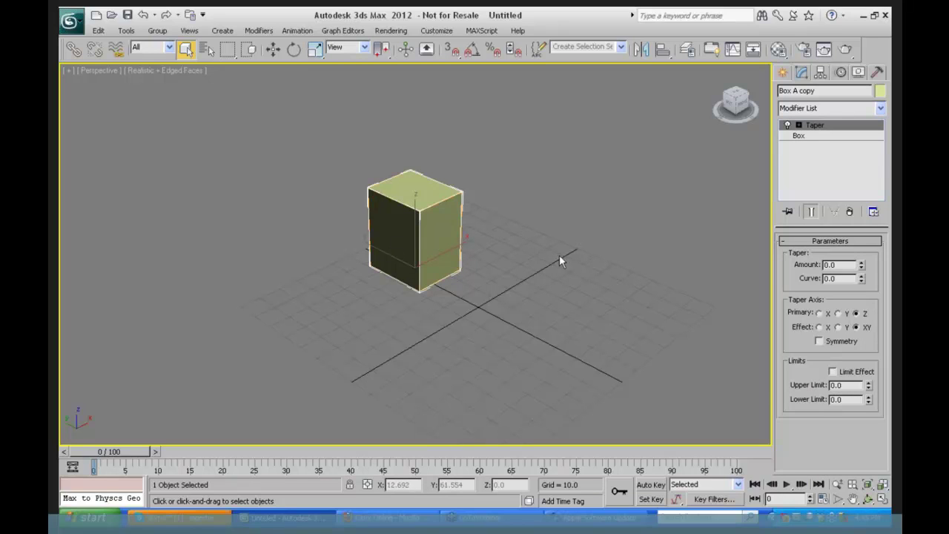
mouse_move(861, 263)
mouse_down()
mouse_move(861, 237)
mouse_move(857, 319)
mouse_move(856, 309)
mouse_up()
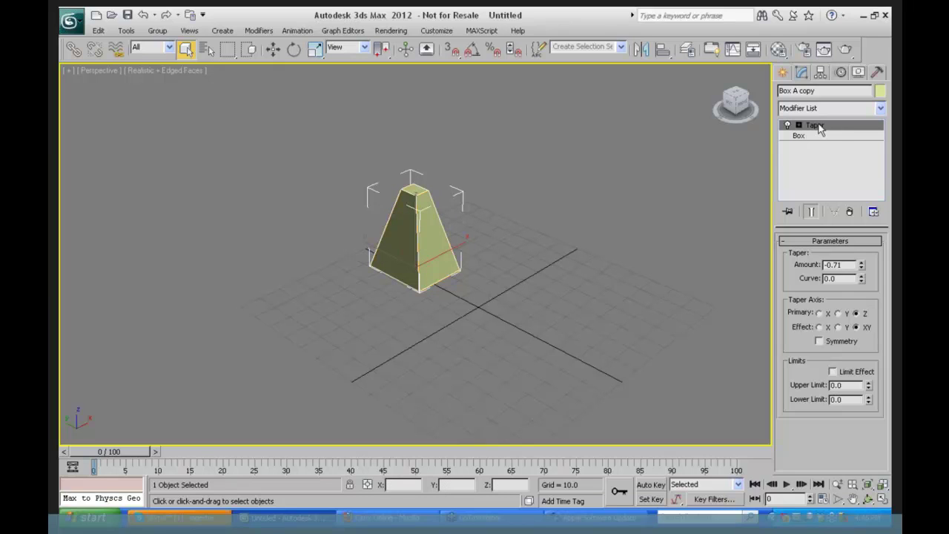
click(849, 212)
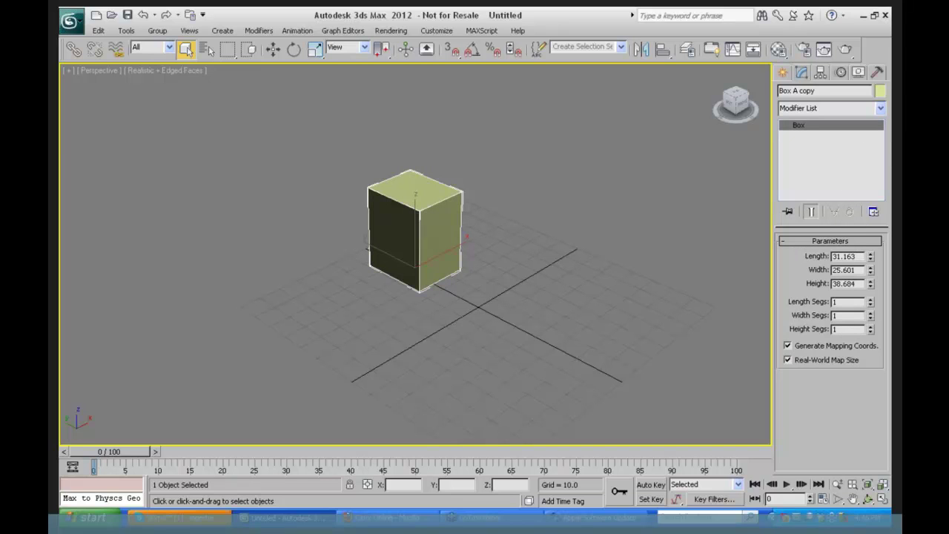
Apply a Bend modifier to Box A copy with an angle of 65.5 on the Z axis.
click(880, 109)
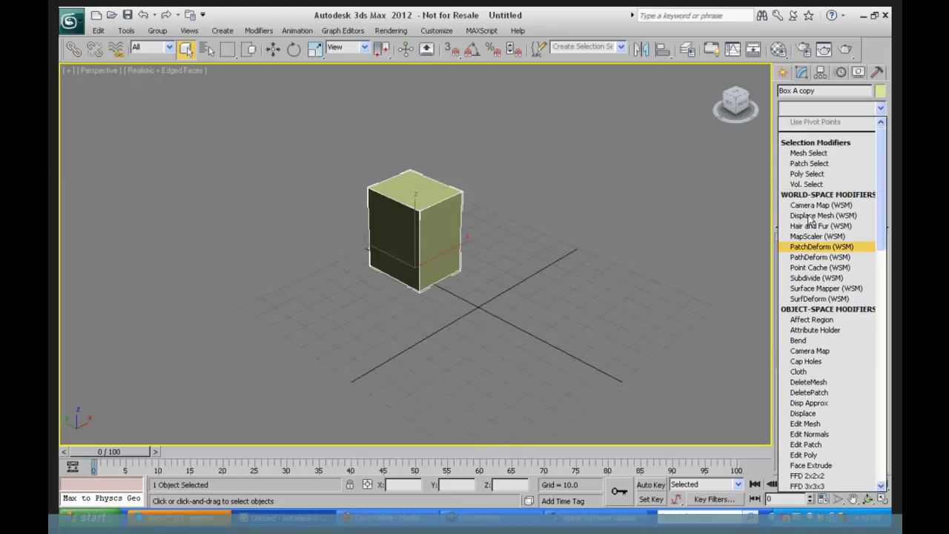
key(b)
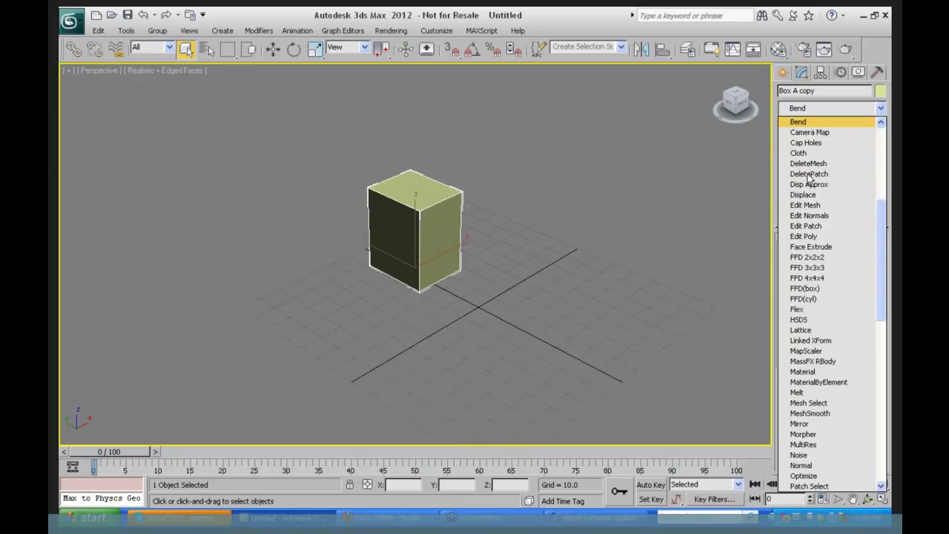
click(805, 123)
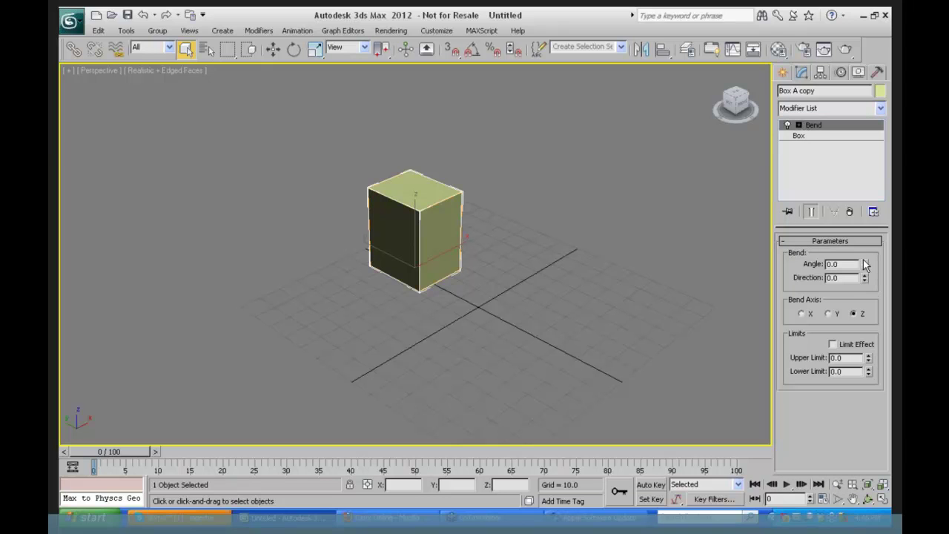
drag(864, 265, 868, 177)
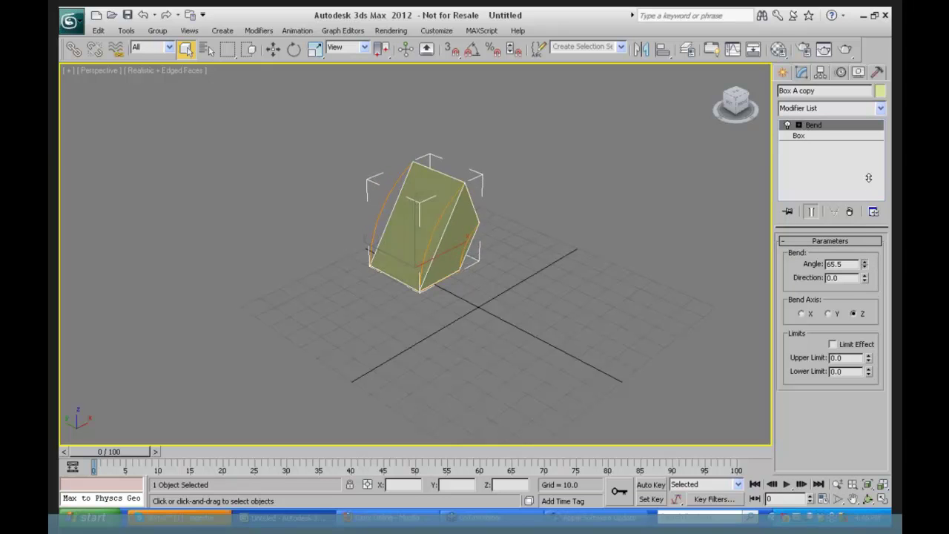
Raise the box's height segments to 11 at the base of the stack and increase the Bend angle to 107.
click(837, 483)
drag(433, 286, 386, 206)
click(867, 500)
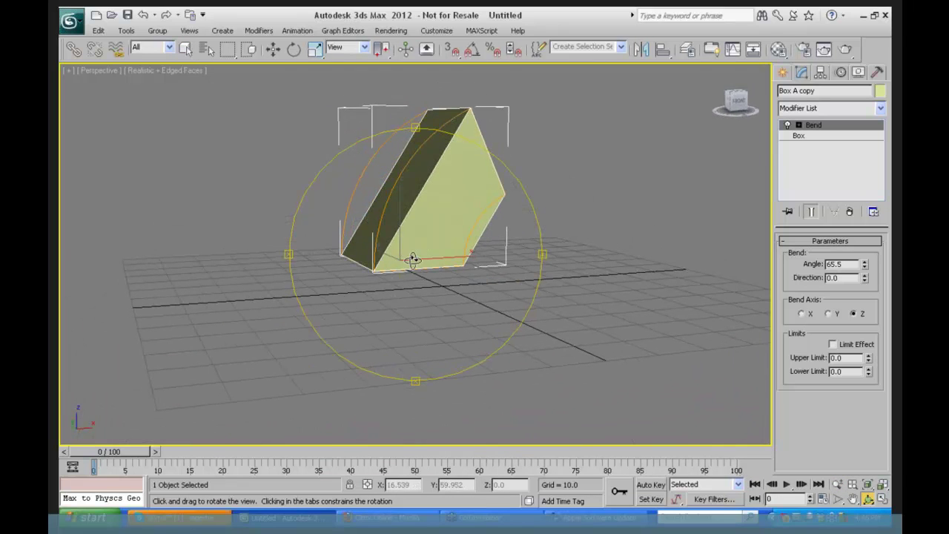
drag(411, 262, 503, 252)
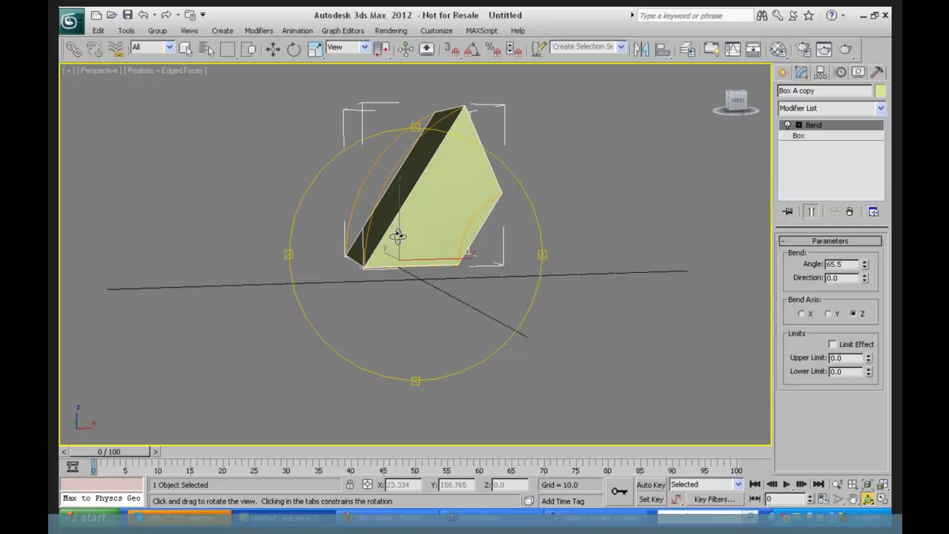
drag(432, 250, 426, 183)
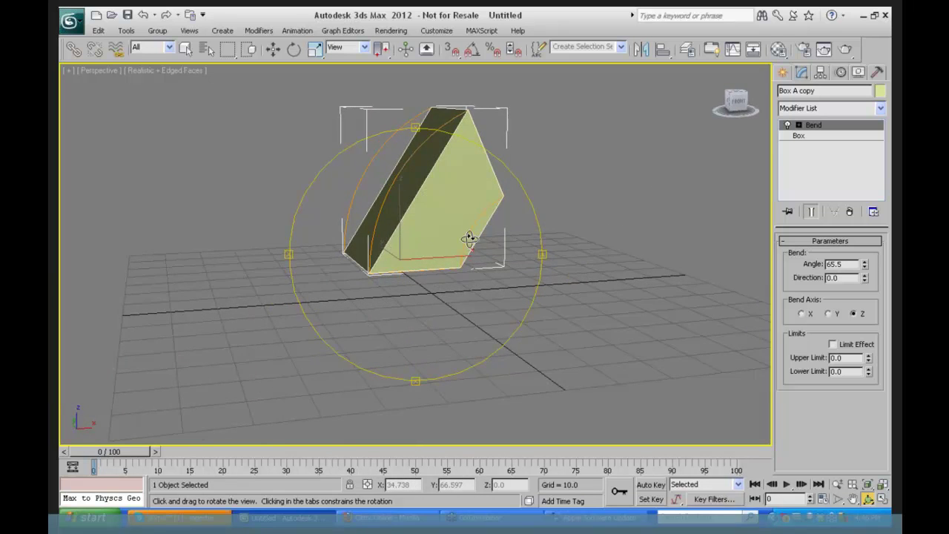
click(799, 137)
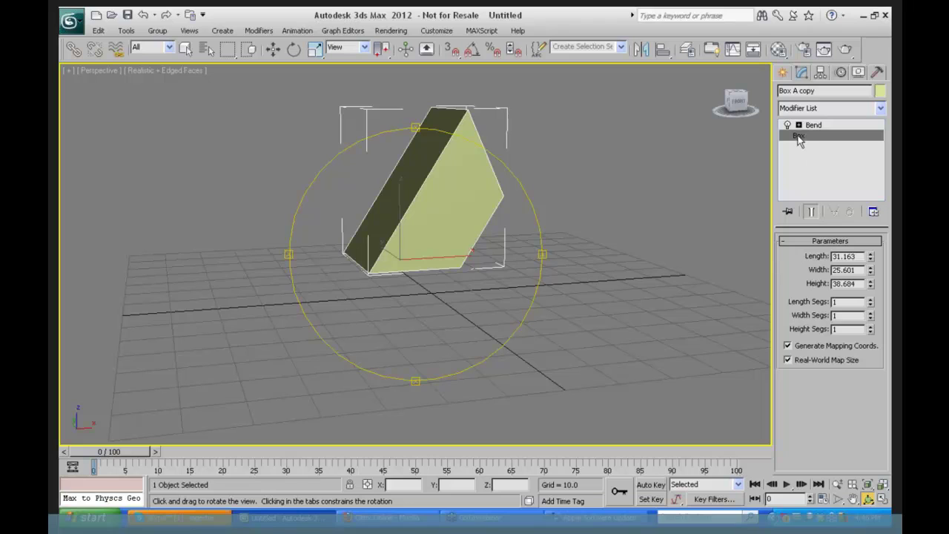
click(871, 327)
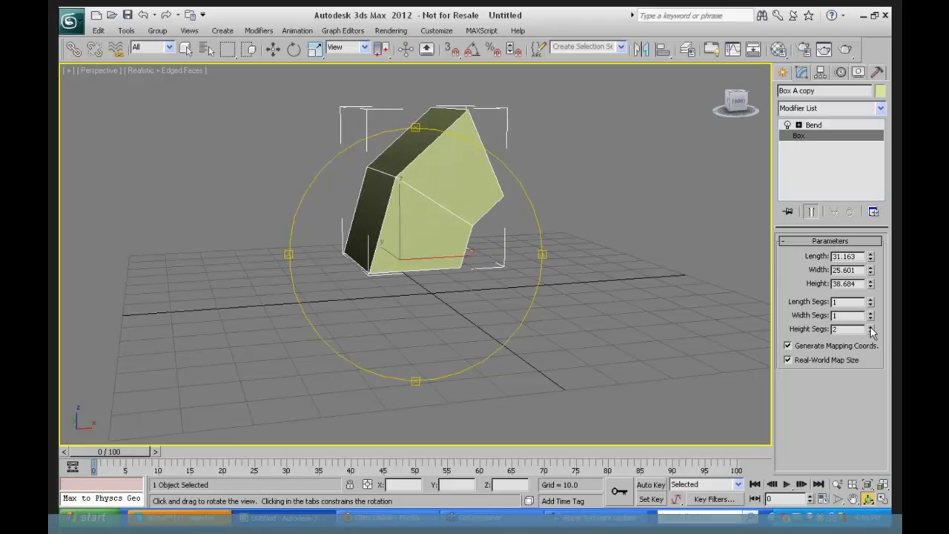
click(871, 327)
click(871, 327)
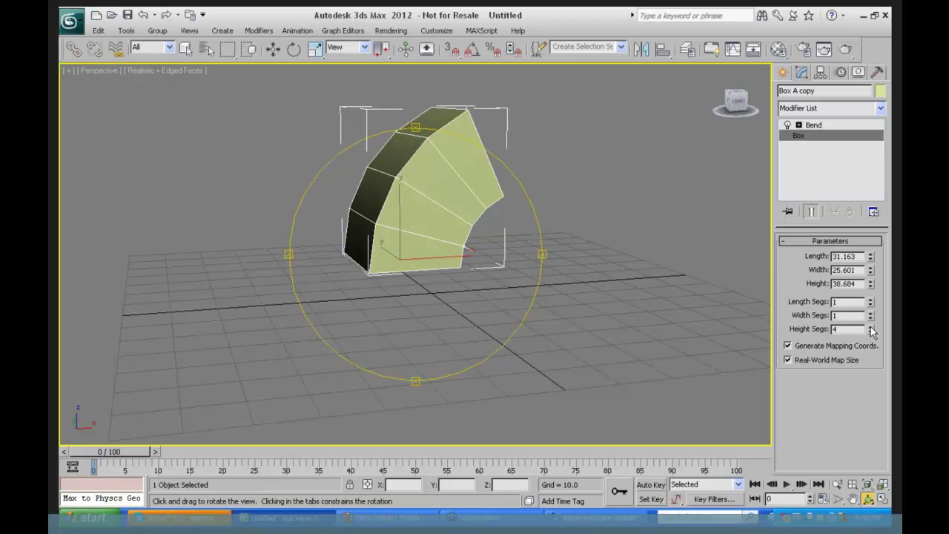
drag(871, 330, 871, 291)
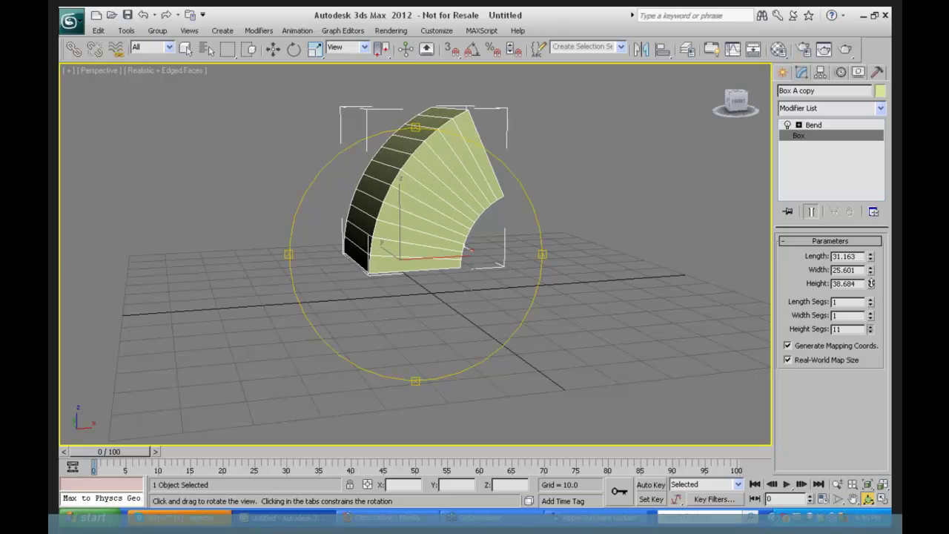
click(804, 126)
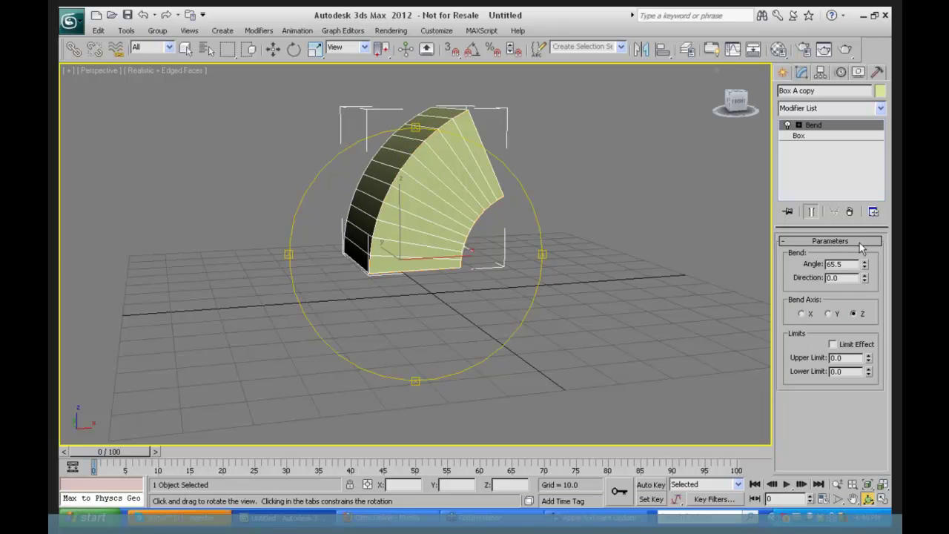
drag(865, 264, 853, 216)
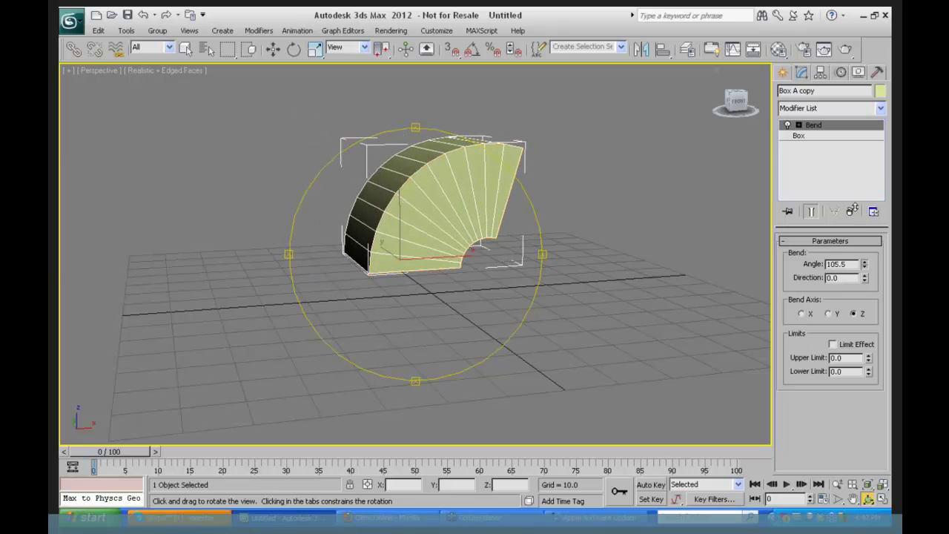
Reset the box's height segments to 1, and set 5 length, 9 width and 15 height segments.
click(797, 136)
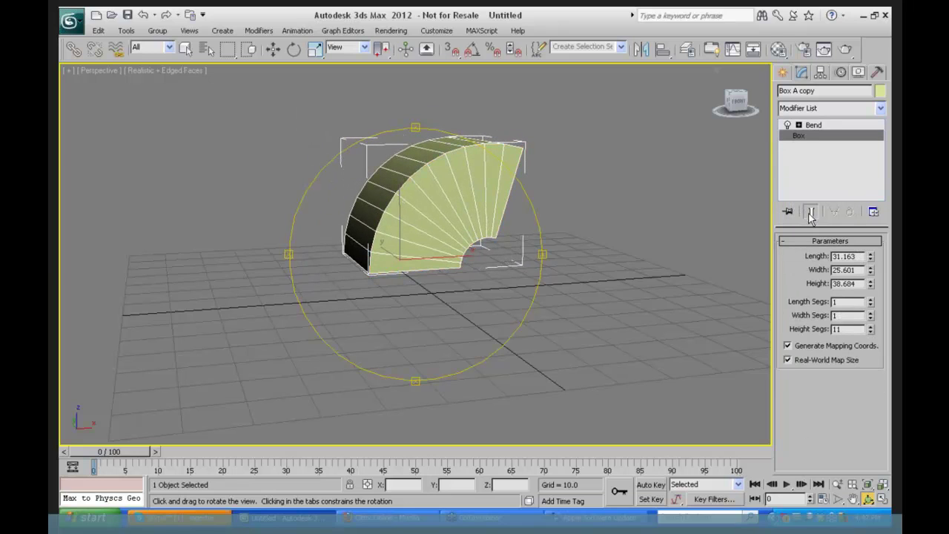
right_click(871, 330)
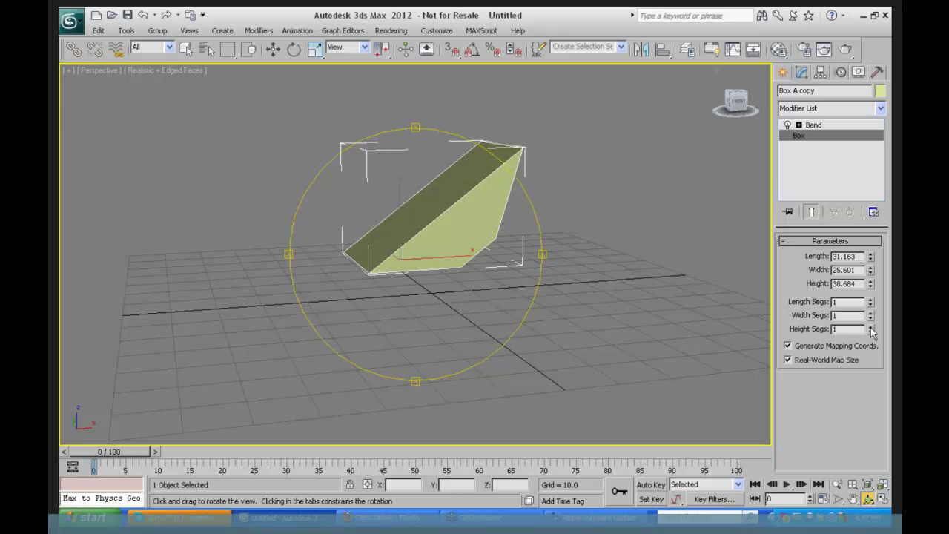
drag(872, 330, 873, 264)
drag(872, 303, 871, 276)
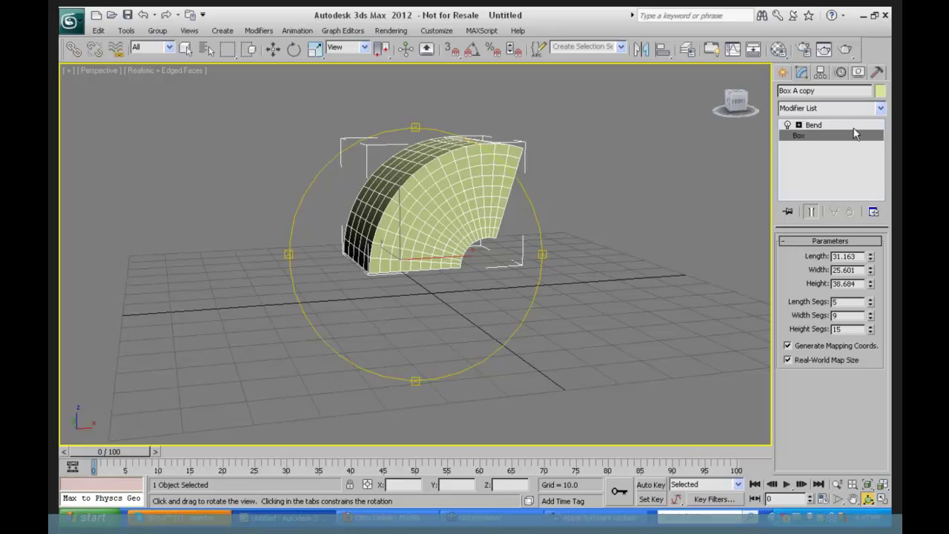
Toggle the Bend modifier's effect, leaving it off, and switch between the Bend and Box levels of the stack to compare their parameters.
click(788, 125)
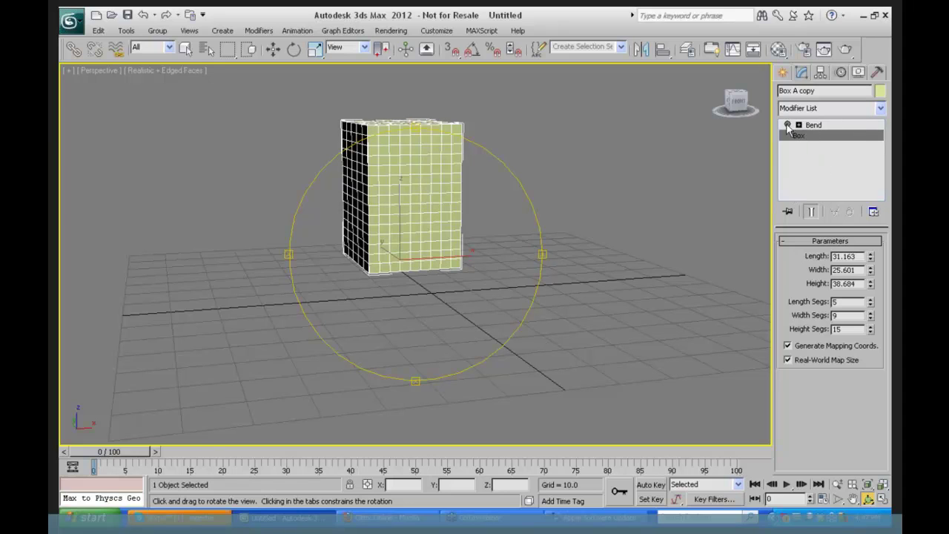
click(787, 125)
click(788, 126)
click(881, 108)
click(736, 122)
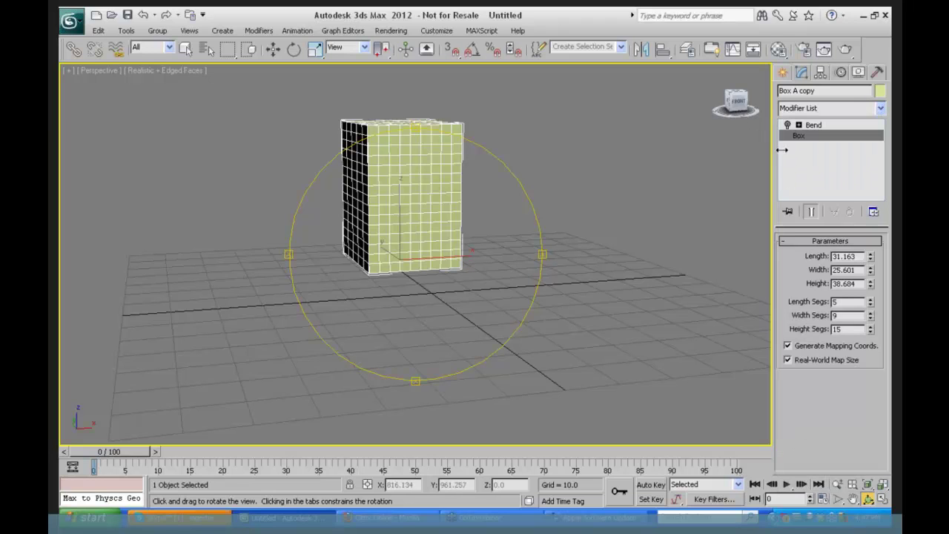
click(809, 126)
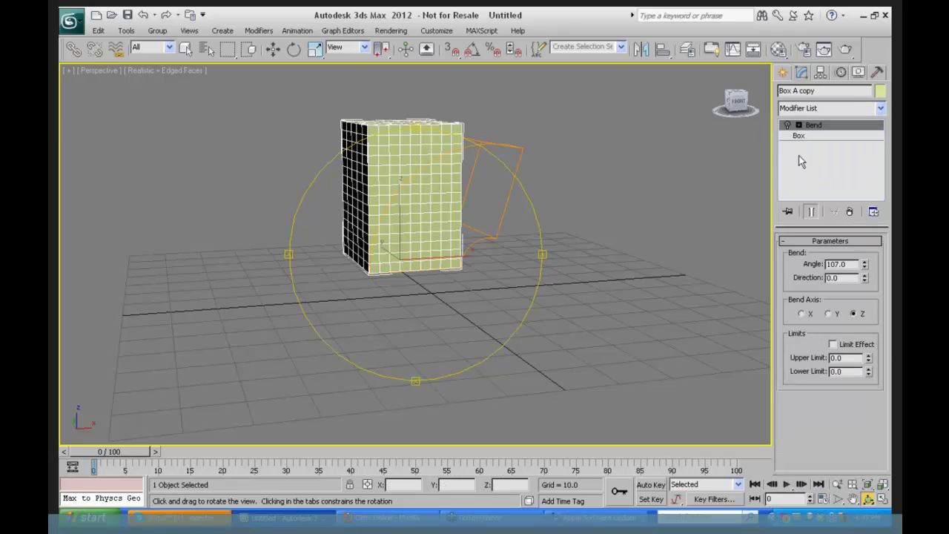
click(803, 137)
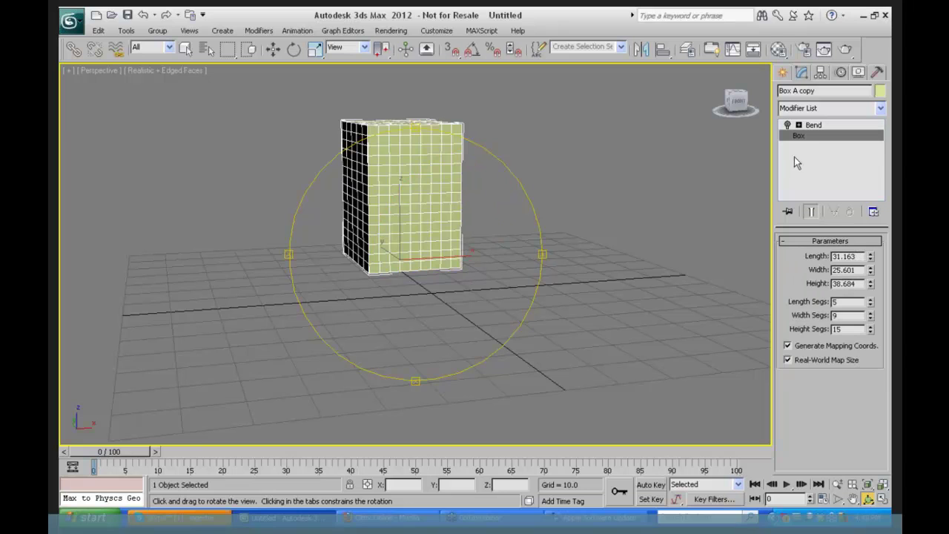
Add a Taper modifier directly above the Box level, beneath Bend, with an amount of -0.71.
click(882, 108)
scroll(882, 222, up, 3)
scroll(883, 228, down, 3)
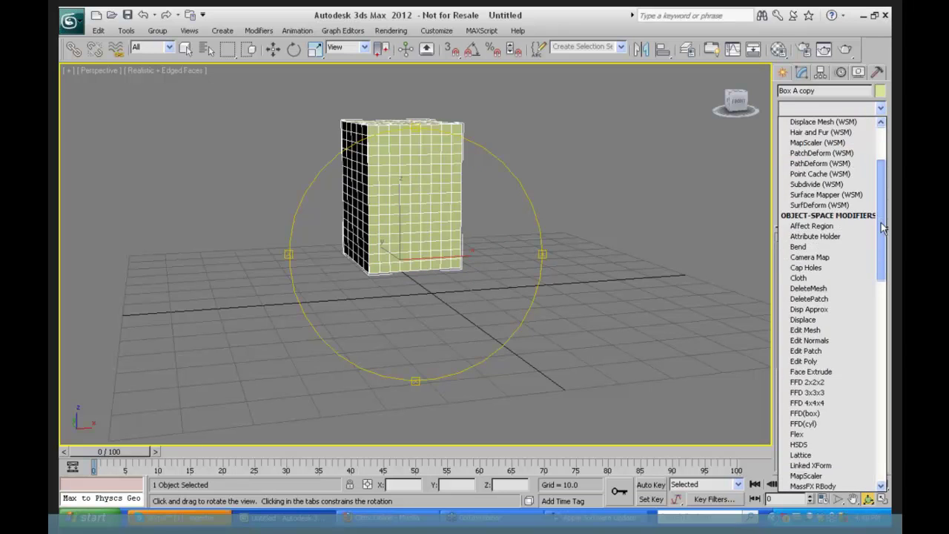
drag(882, 227, 870, 408)
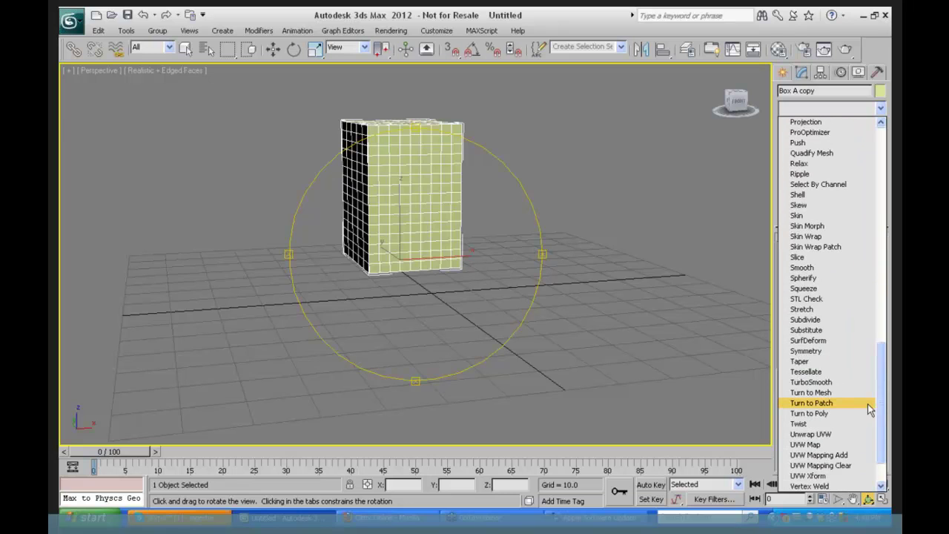
click(800, 361)
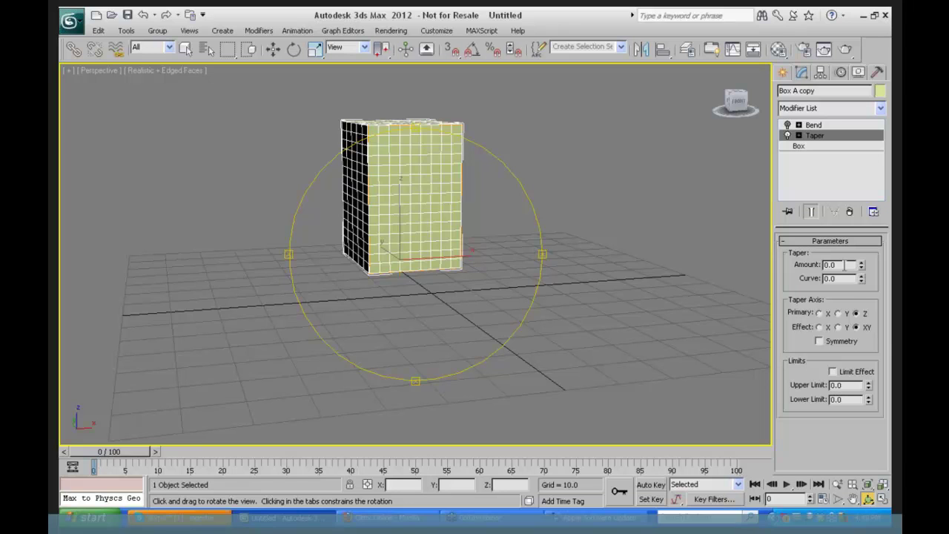
drag(861, 265, 842, 310)
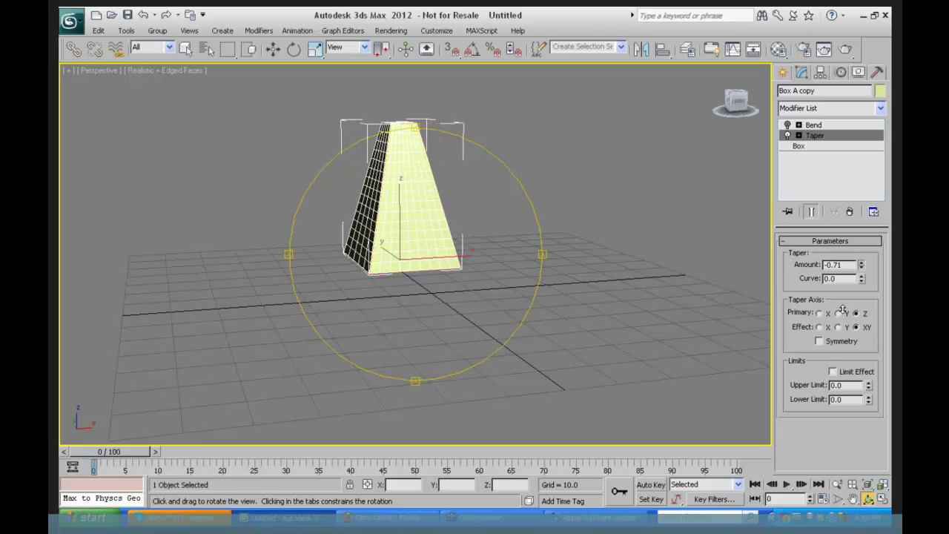
Turn the Bend modifier's effect back on and set the Taper amount to -0.86.
click(787, 126)
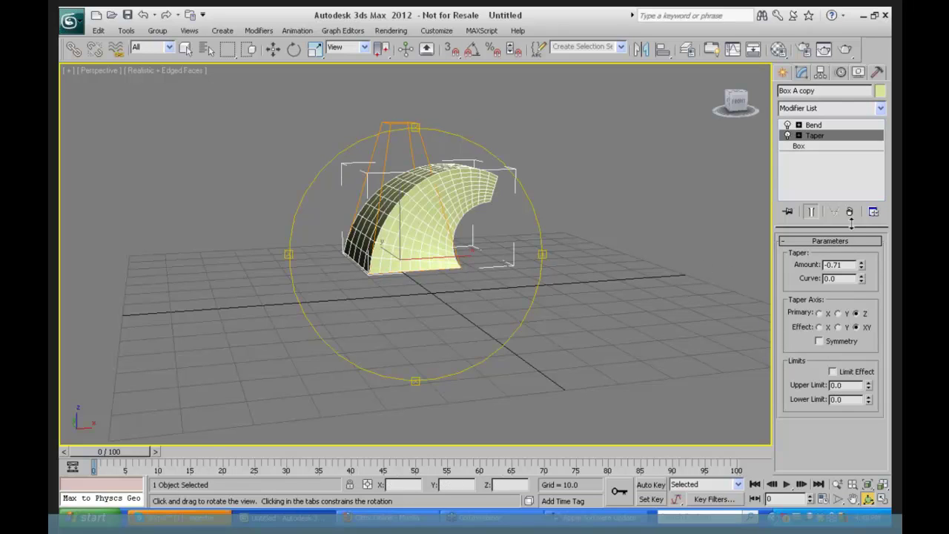
drag(862, 266, 862, 274)
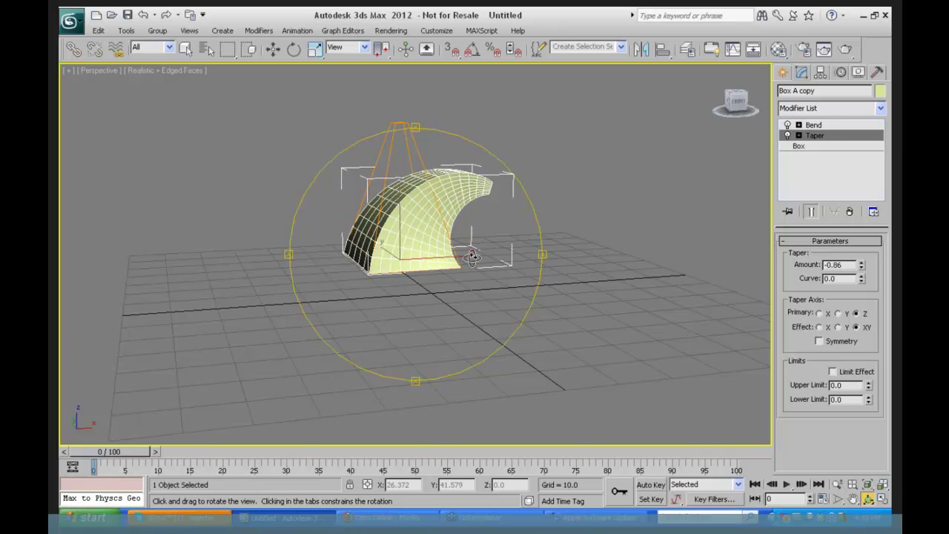
drag(475, 256, 362, 286)
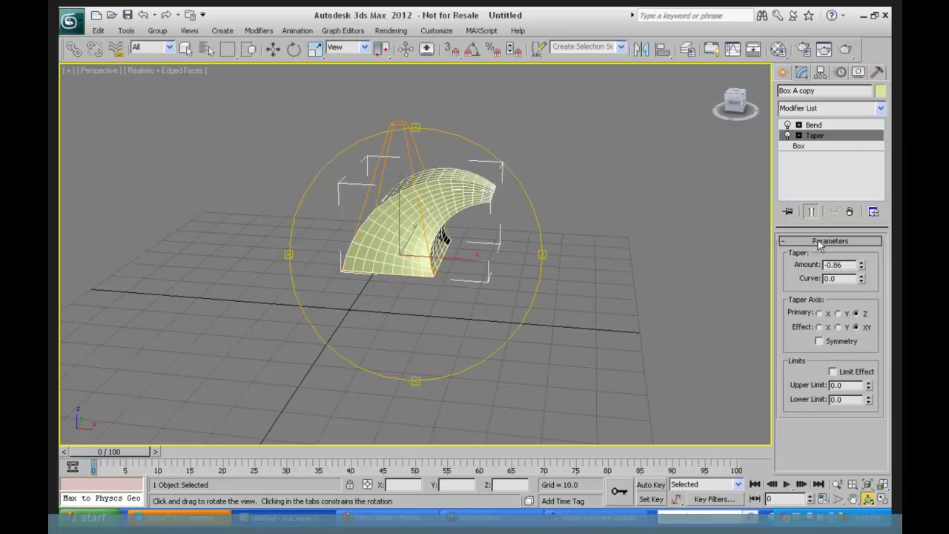
Move Bend below Taper in the modifier stack and set the Bend angle to 55.5.
drag(814, 128, 819, 148)
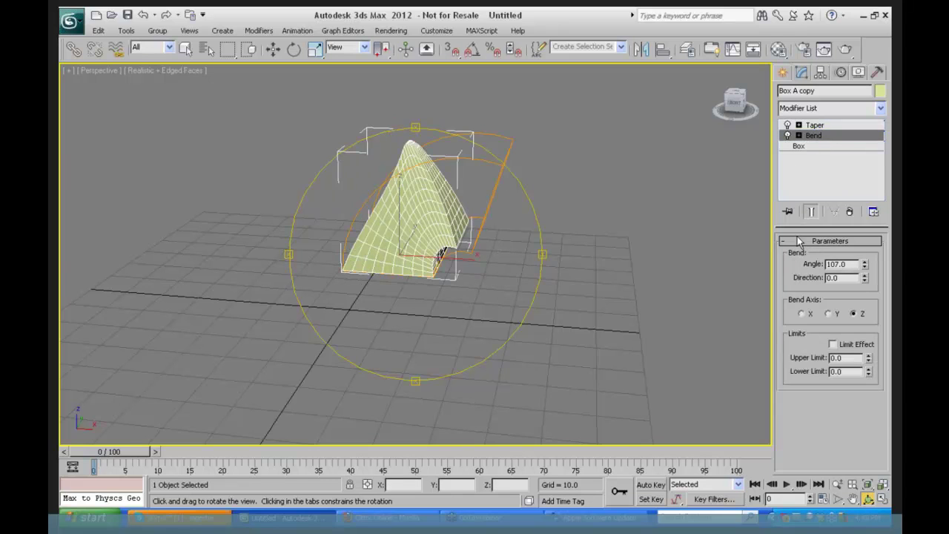
drag(492, 265, 494, 242)
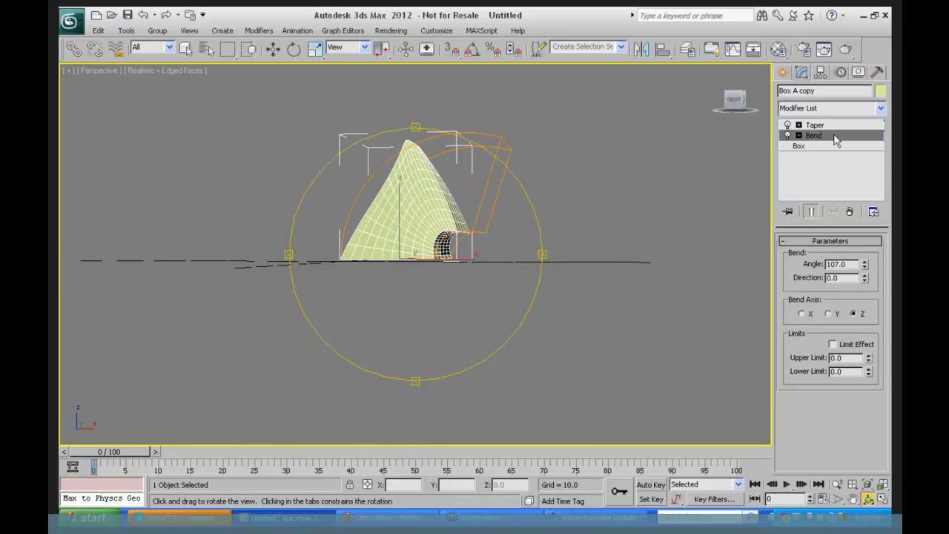
drag(865, 268, 830, 335)
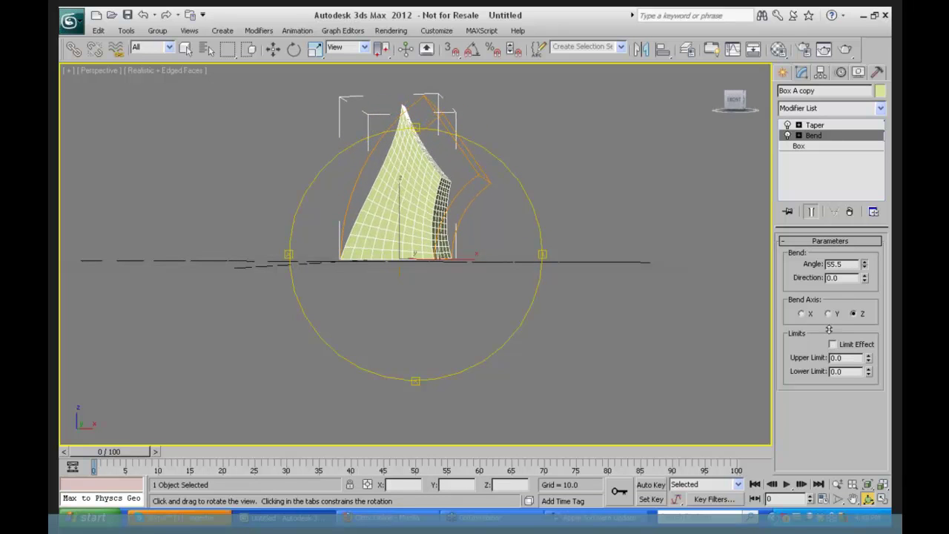
drag(452, 194, 438, 218)
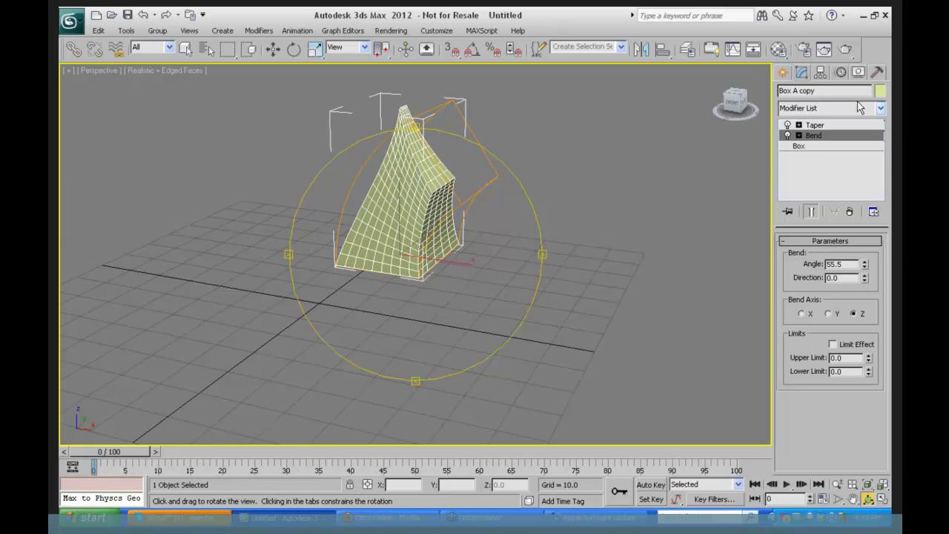
Add a Twist modifier between Bend and Taper in the stack, with an angle of 146 on the Z axis.
click(880, 109)
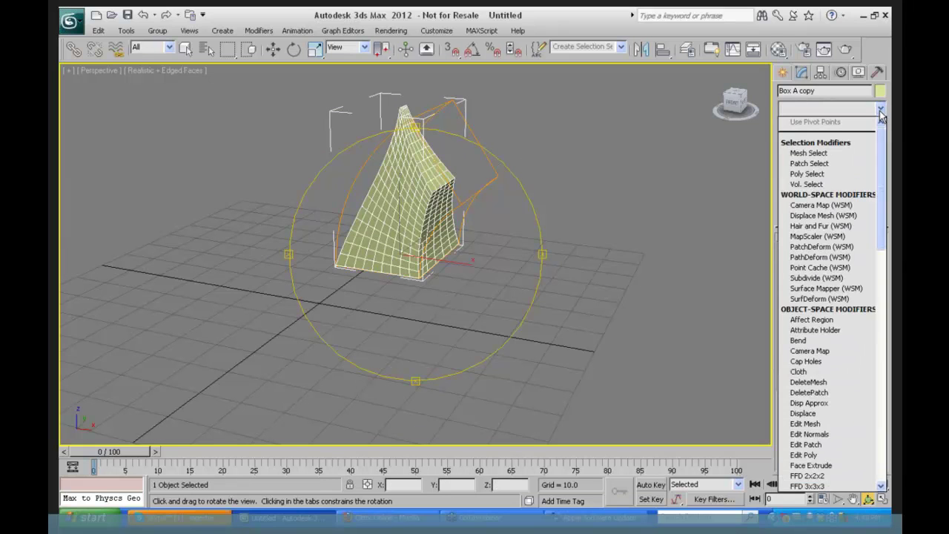
key(t)
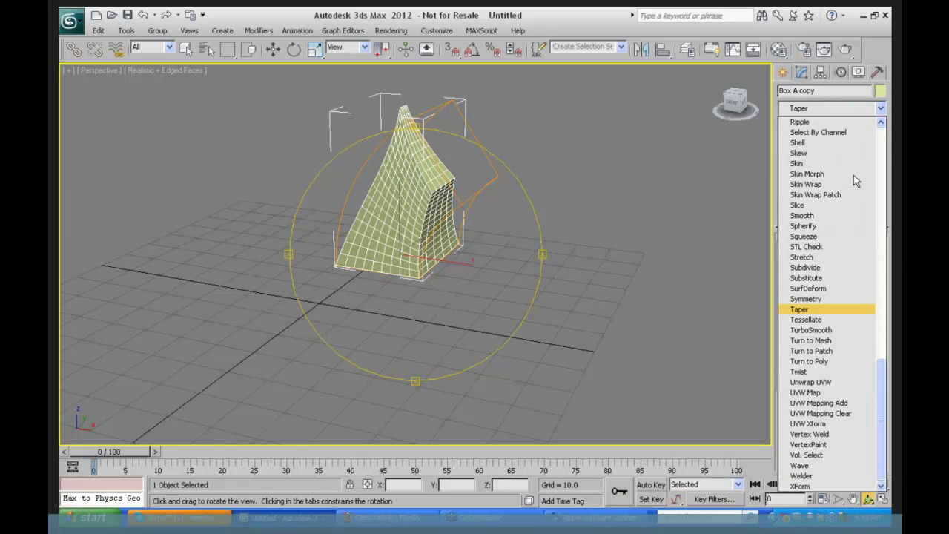
click(806, 372)
drag(859, 265, 859, 72)
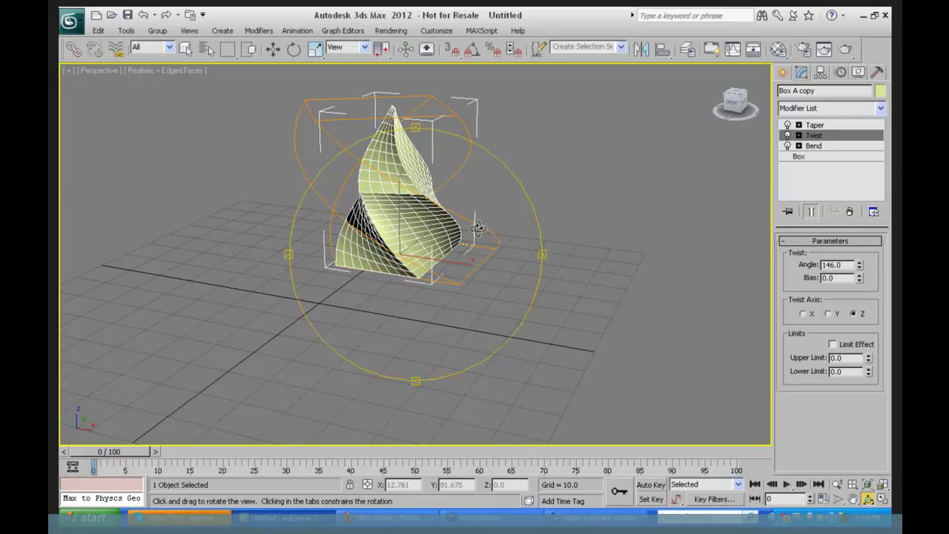
Move the Twist modifier below Bend in the stack to compare the shape, and restore the original order.
drag(479, 276, 511, 271)
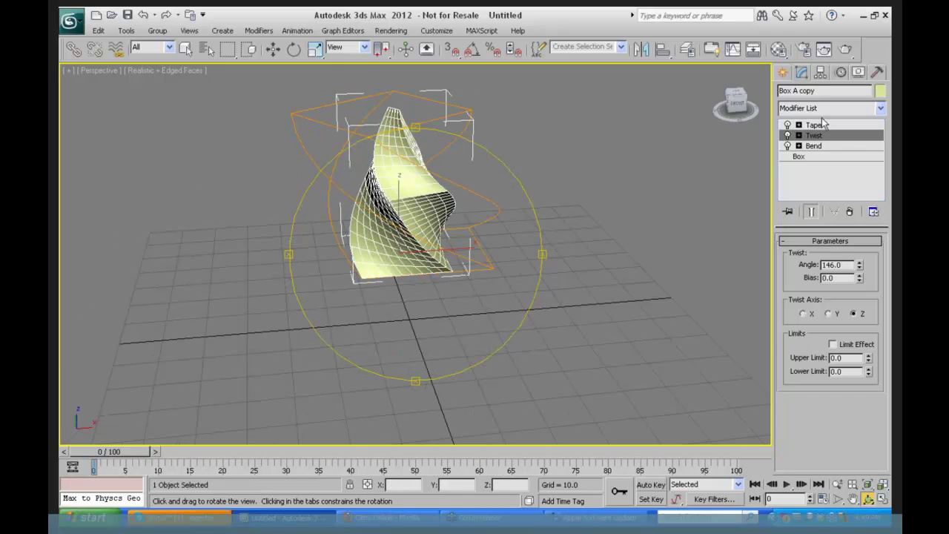
mouse_move(815, 140)
mouse_down()
mouse_move(820, 123)
mouse_move(823, 149)
mouse_up()
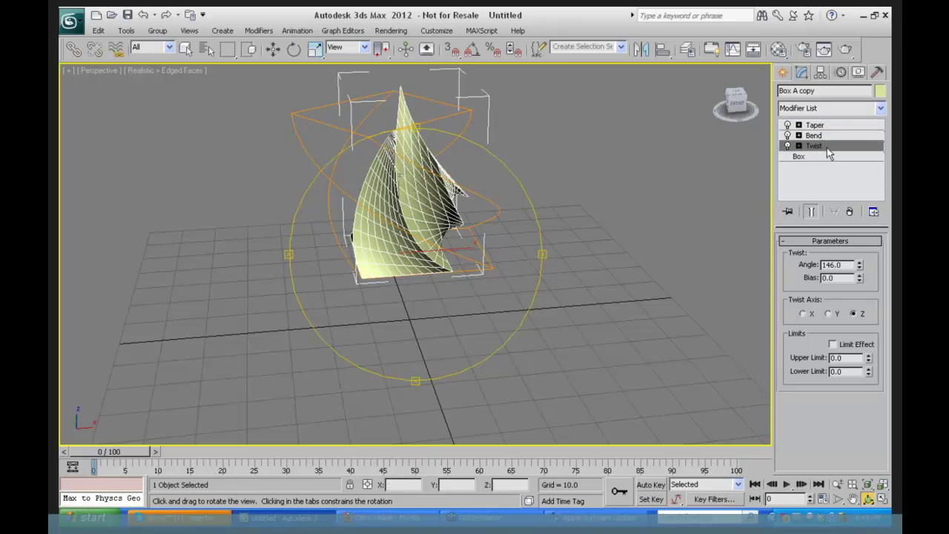
drag(474, 258, 349, 253)
drag(405, 254, 521, 246)
drag(819, 138, 817, 153)
drag(492, 199, 675, 206)
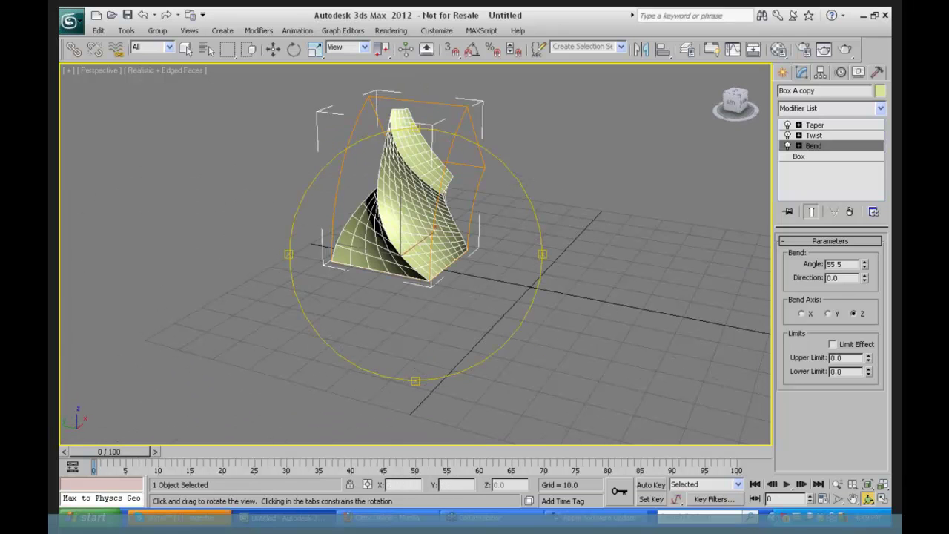
click(881, 108)
drag(881, 152, 881, 223)
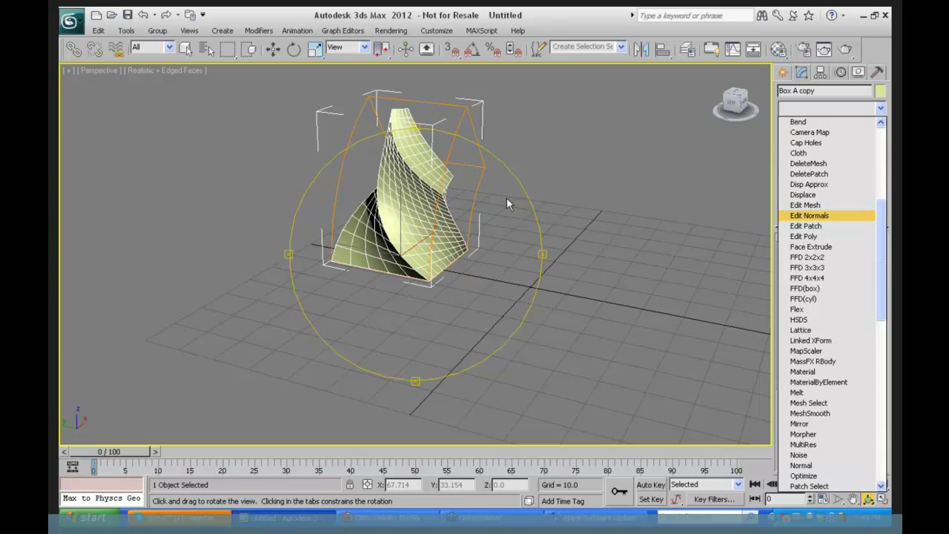
scroll(818, 163, up, 7)
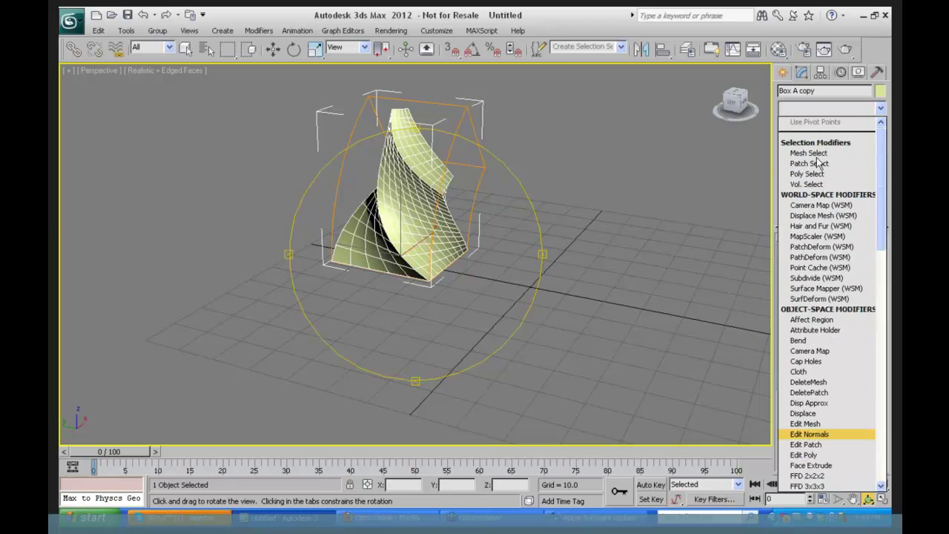
click(782, 76)
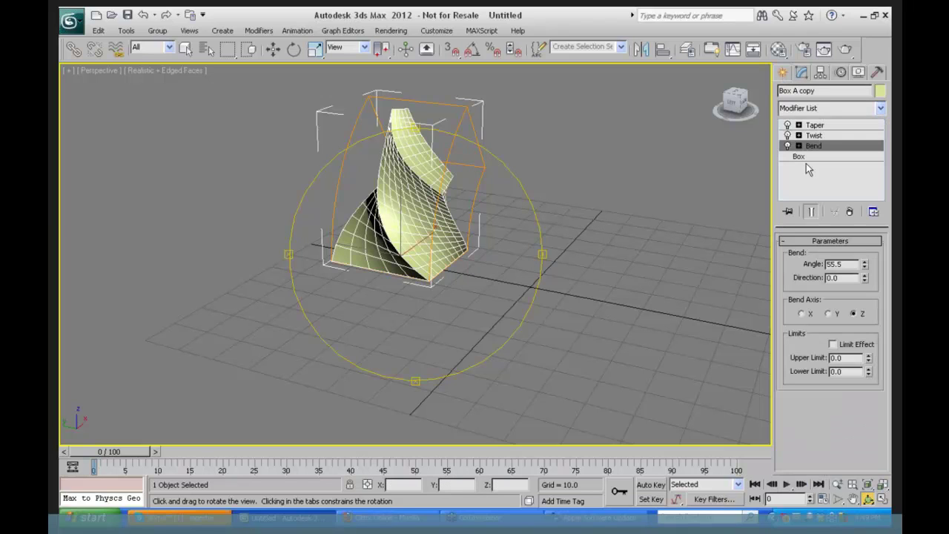
Set the height segments of the base Box to 26 beneath its modifiers.
drag(485, 223, 562, 228)
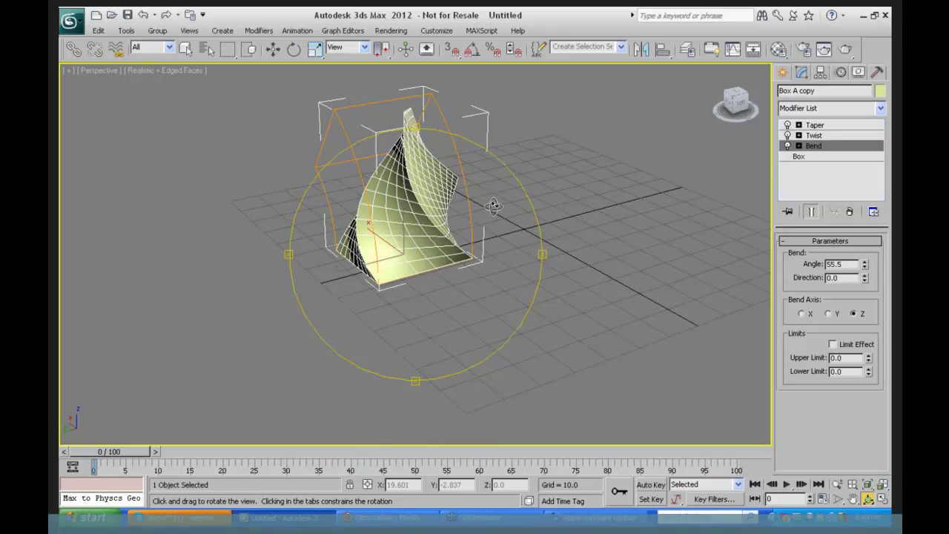
click(799, 157)
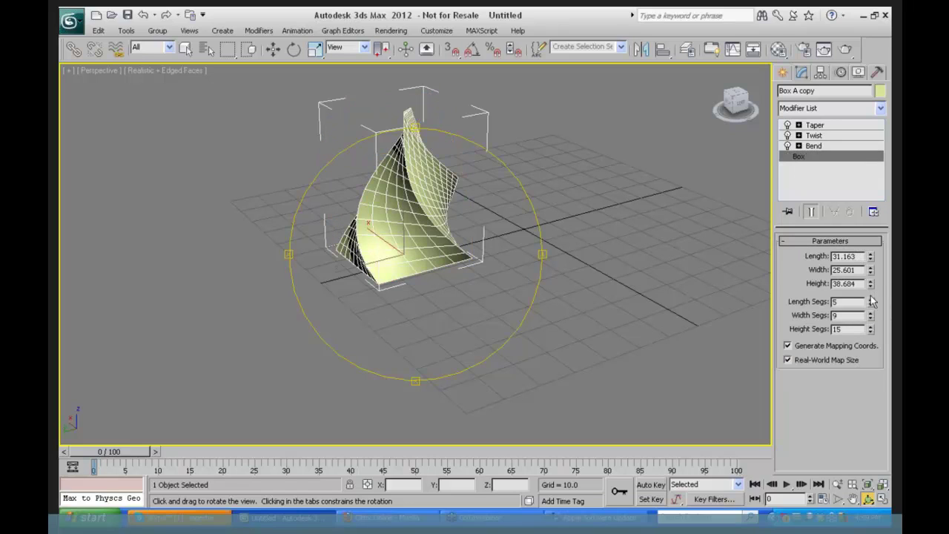
drag(871, 331, 871, 304)
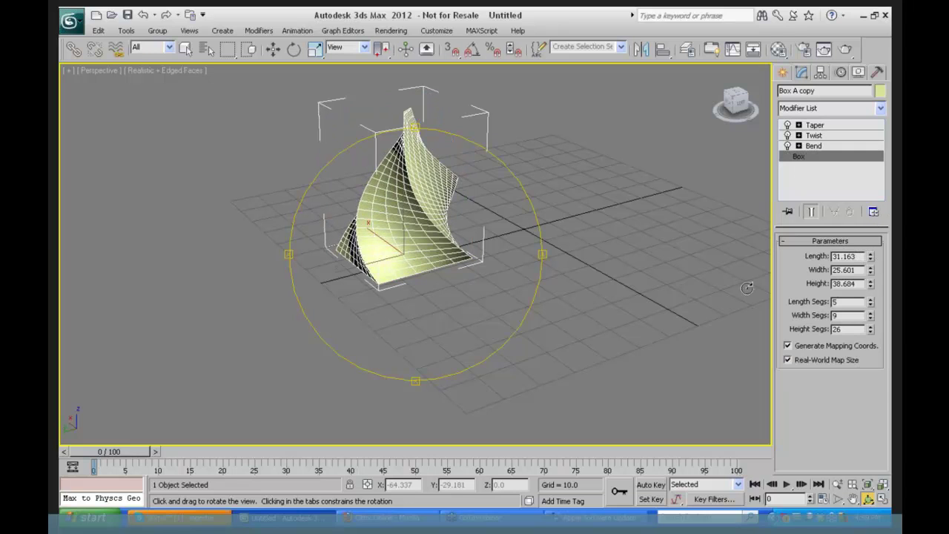
Set the Twist modifier's angle to -36 and the Bend modifier's direction to -30.
click(813, 136)
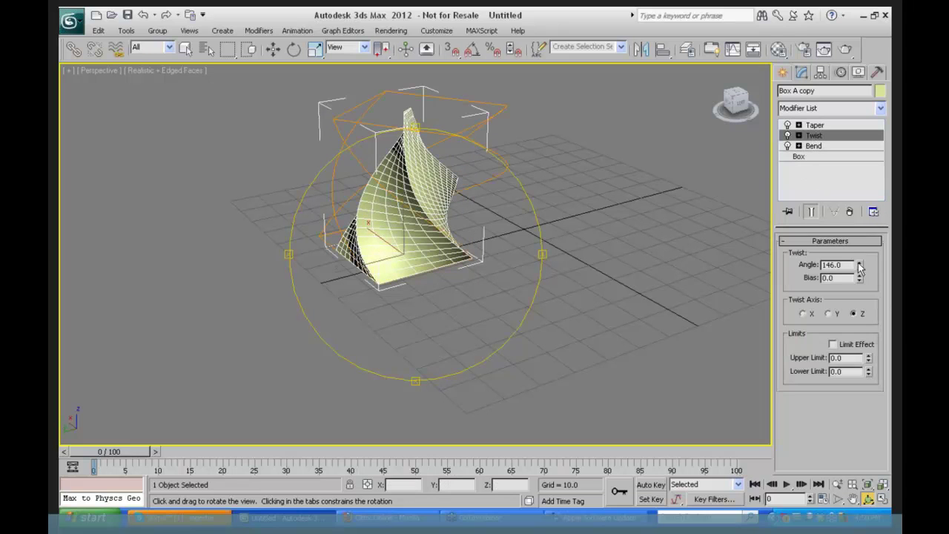
drag(860, 271, 859, 223)
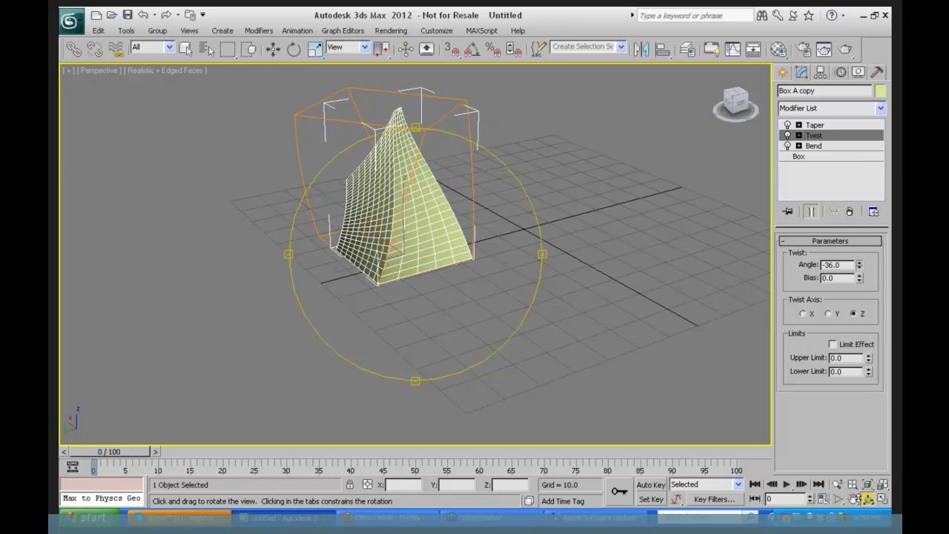
click(812, 147)
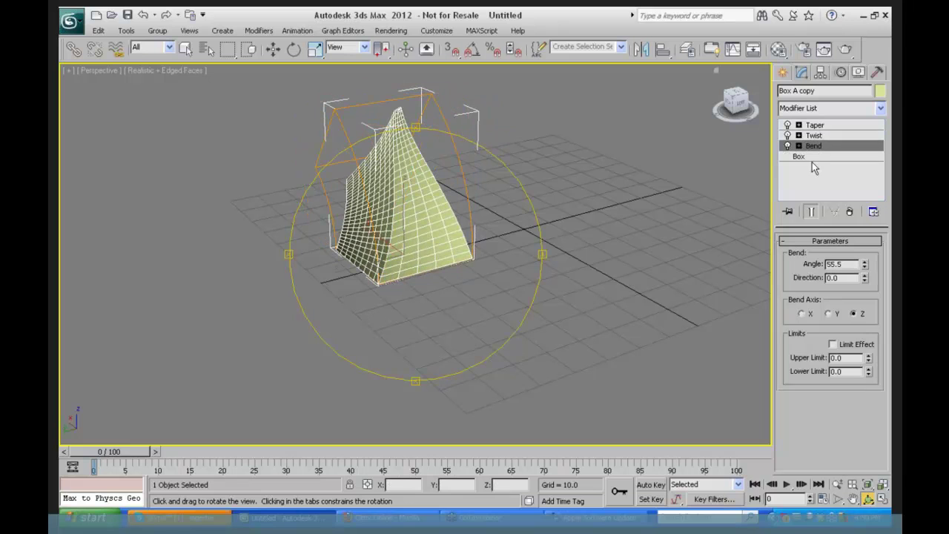
drag(865, 280, 808, 280)
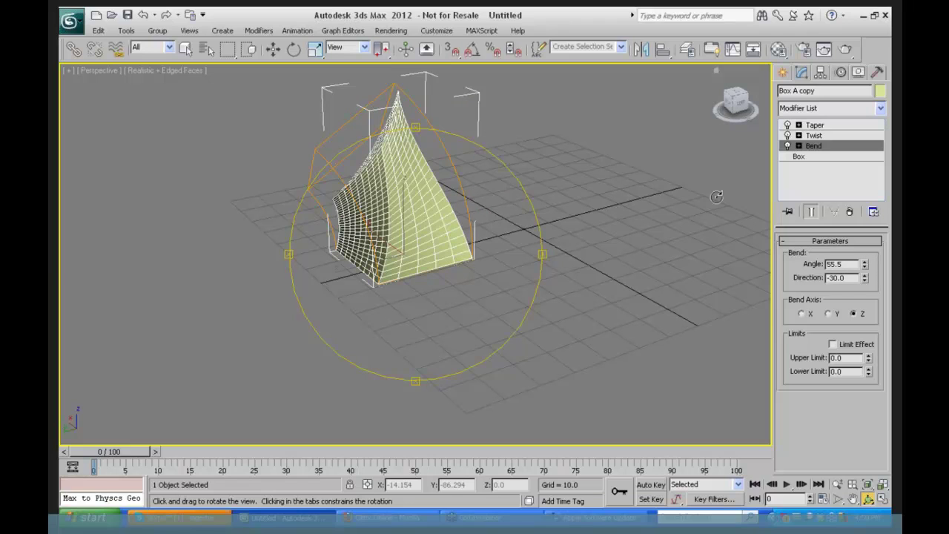
Expand the Bend and Twist sub-levels, rotate the Bend gizmo slightly about its Y axis, and try moving it.
click(799, 146)
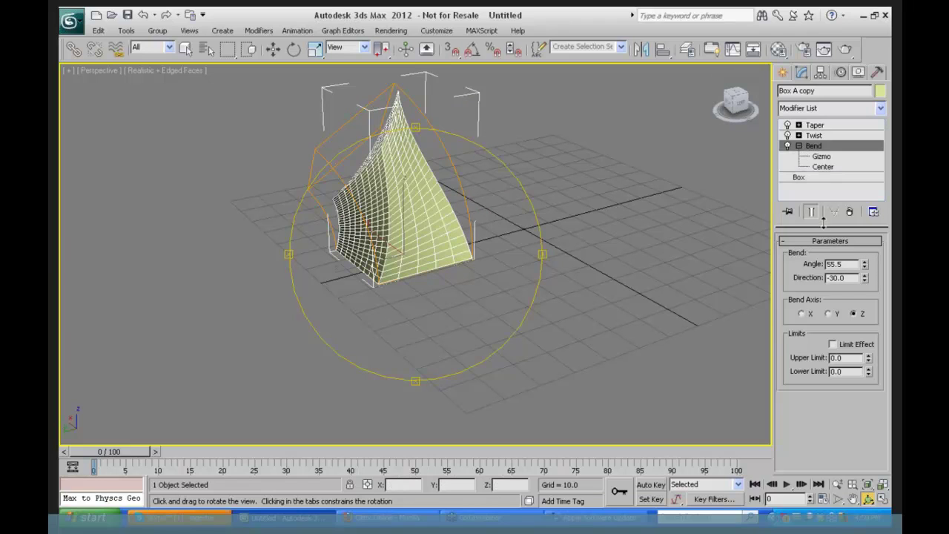
click(798, 136)
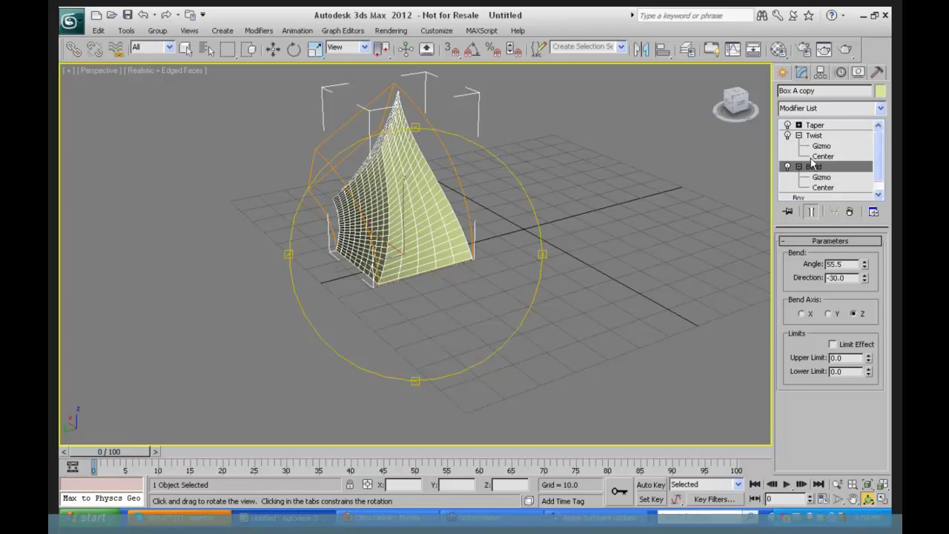
scroll(858, 181, down, 1)
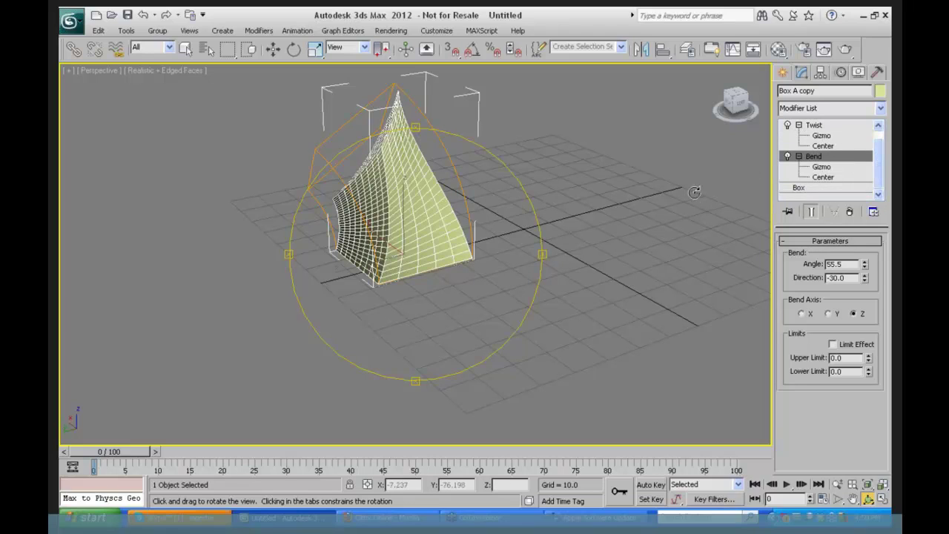
click(821, 168)
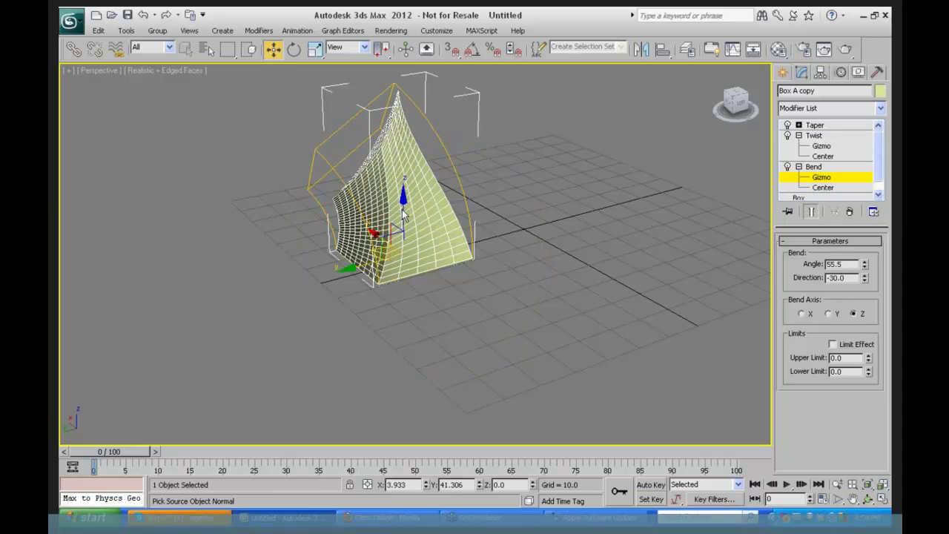
click(294, 49)
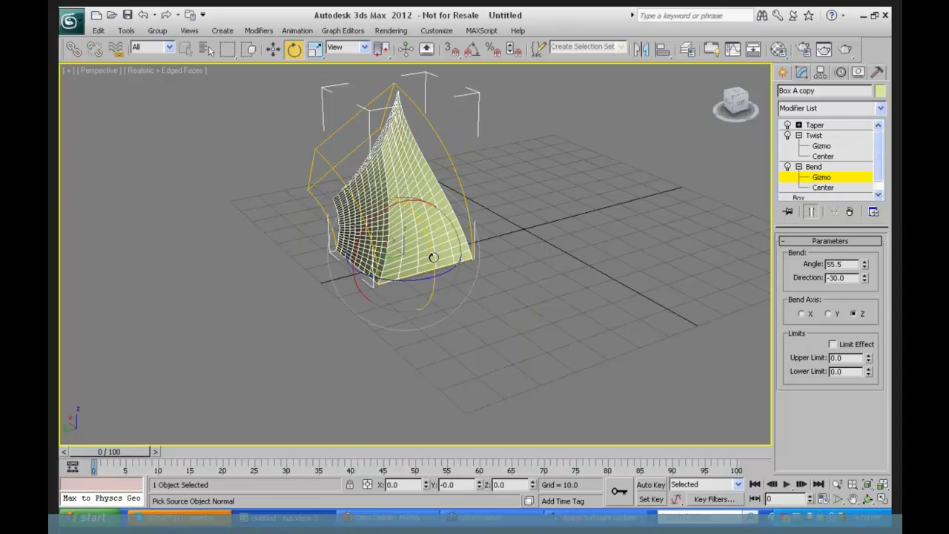
mouse_move(427, 232)
mouse_down()
mouse_move(426, 322)
mouse_move(423, 219)
mouse_up()
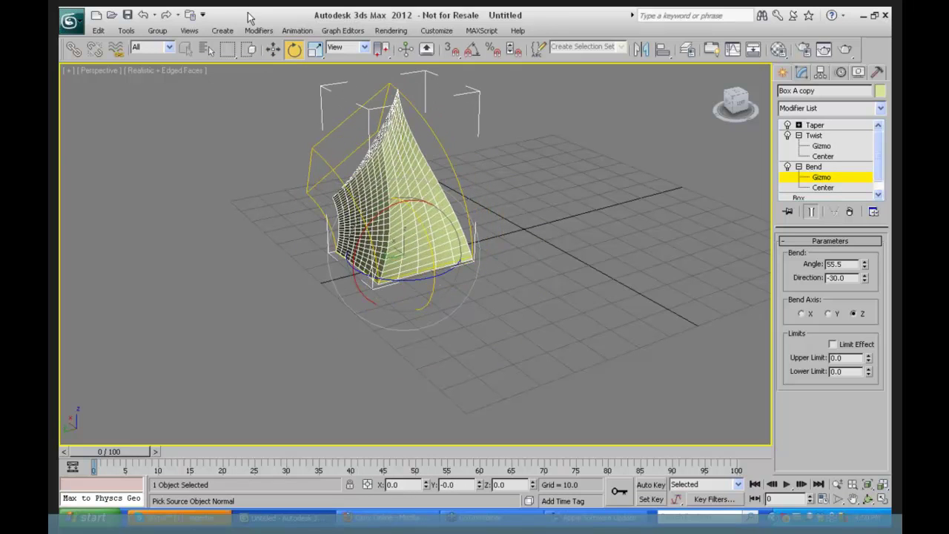
click(273, 49)
drag(401, 218, 455, 224)
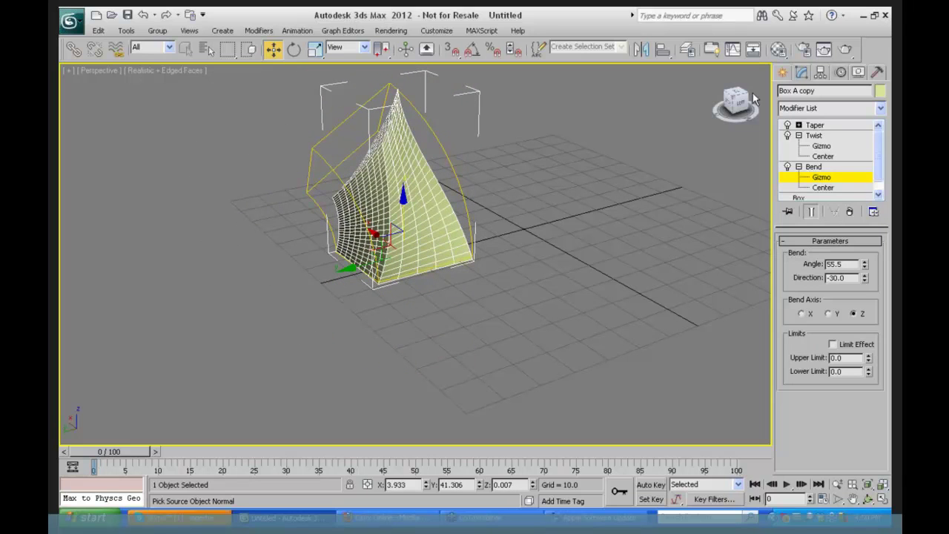
Rotate the Taper modifier's gizmo about its X axis so the taper leans strongly to one side.
click(798, 124)
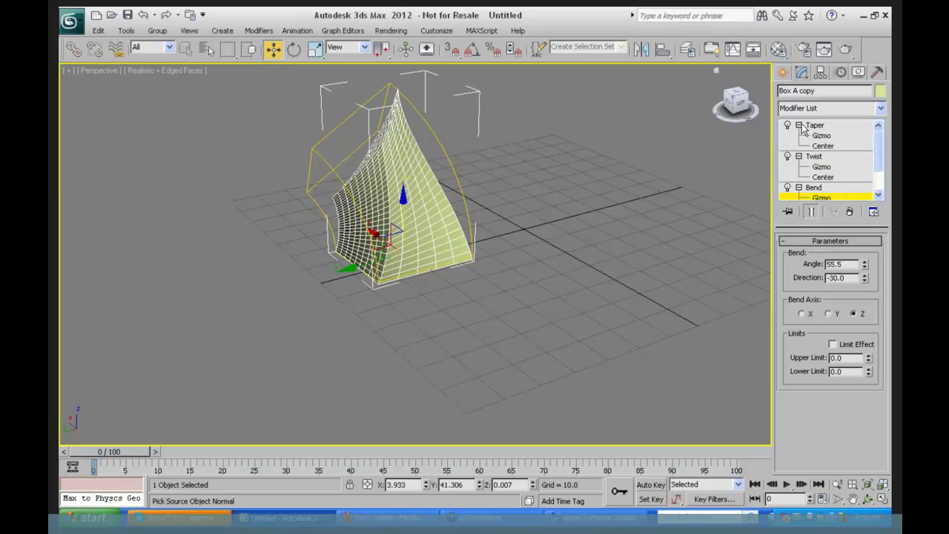
click(821, 136)
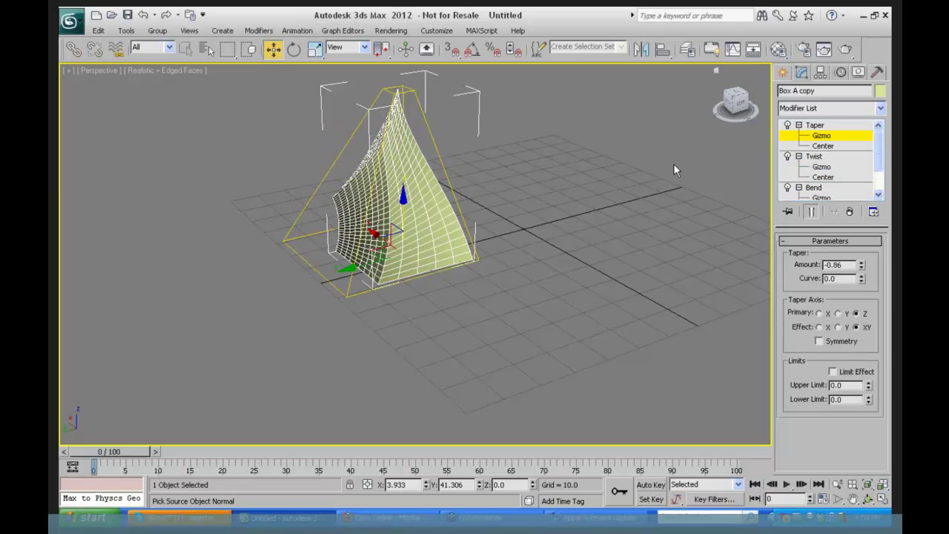
click(295, 50)
drag(370, 267, 350, 136)
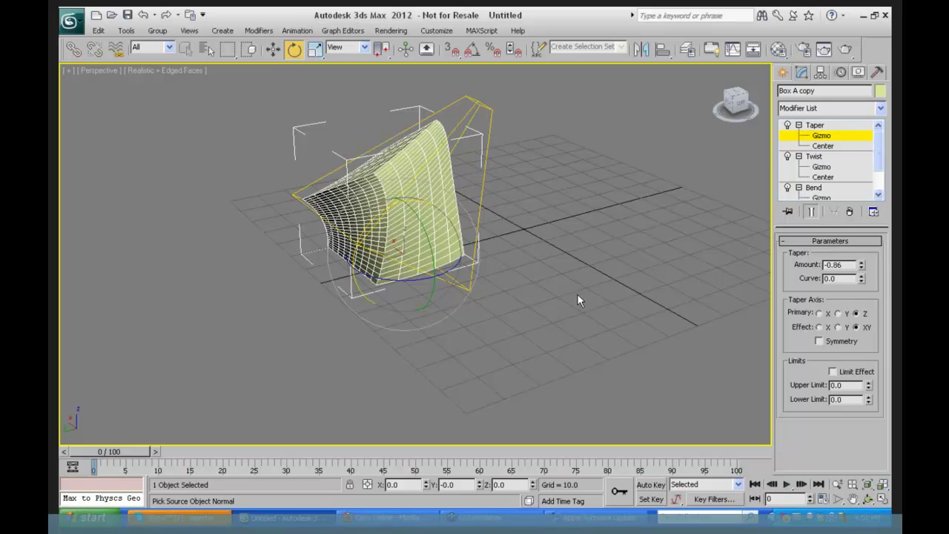
Turn on Auto Key and collapse the Taper, Twist and Bend sub-levels in the modifier stack.
click(652, 485)
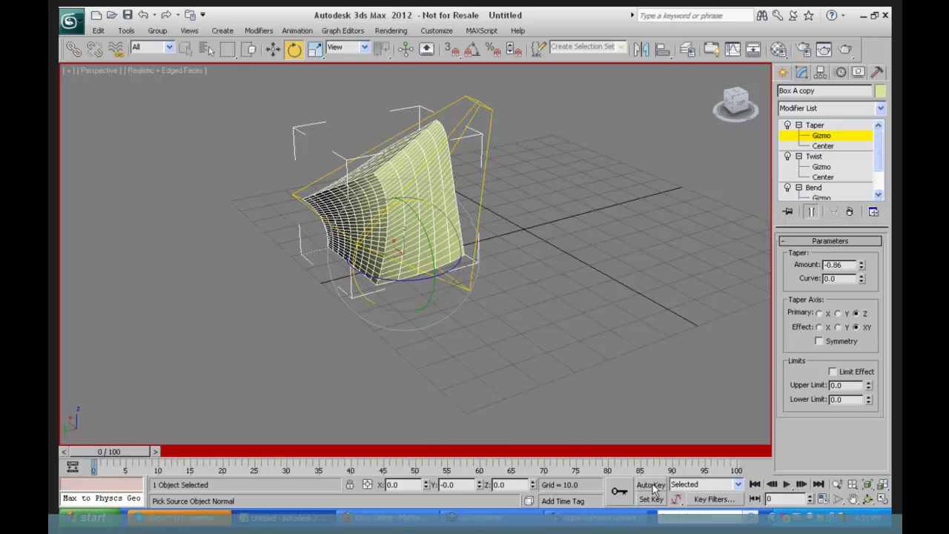
click(787, 125)
click(787, 126)
click(798, 125)
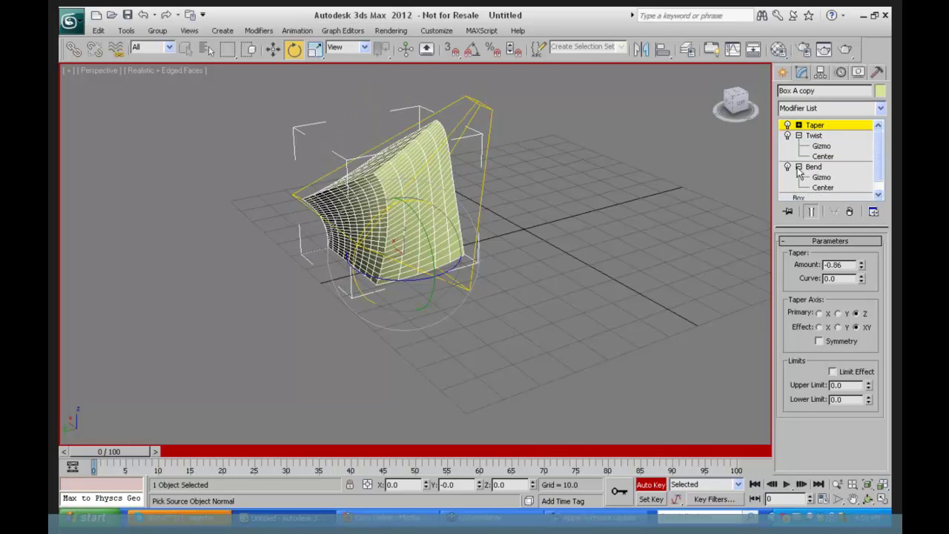
click(799, 137)
click(798, 146)
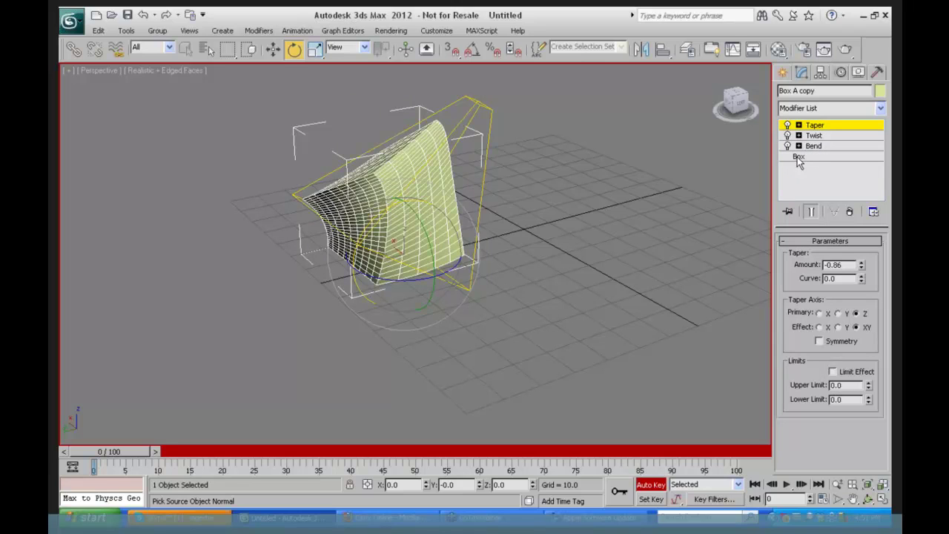
Reset the Bend angle, Twist angle and Taper amount to 0 at frame 0.
click(812, 146)
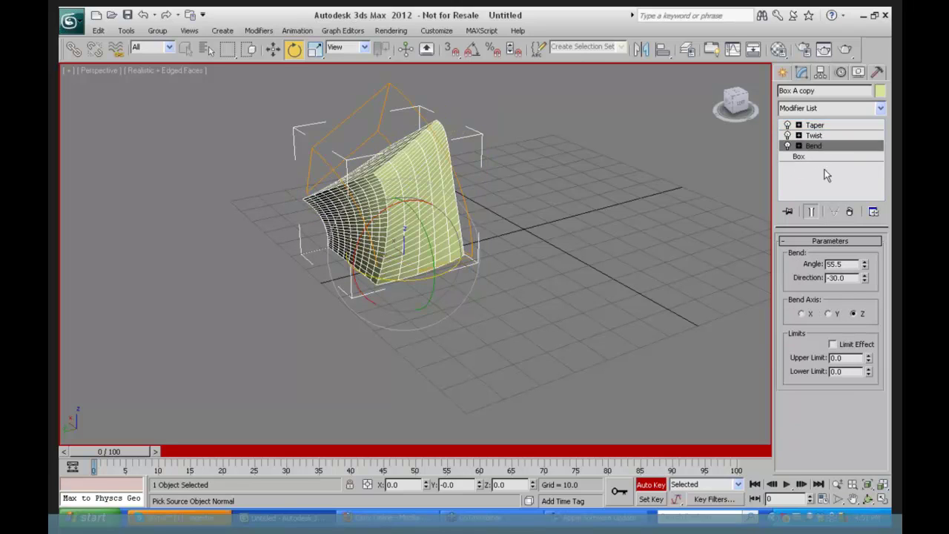
right_click(864, 267)
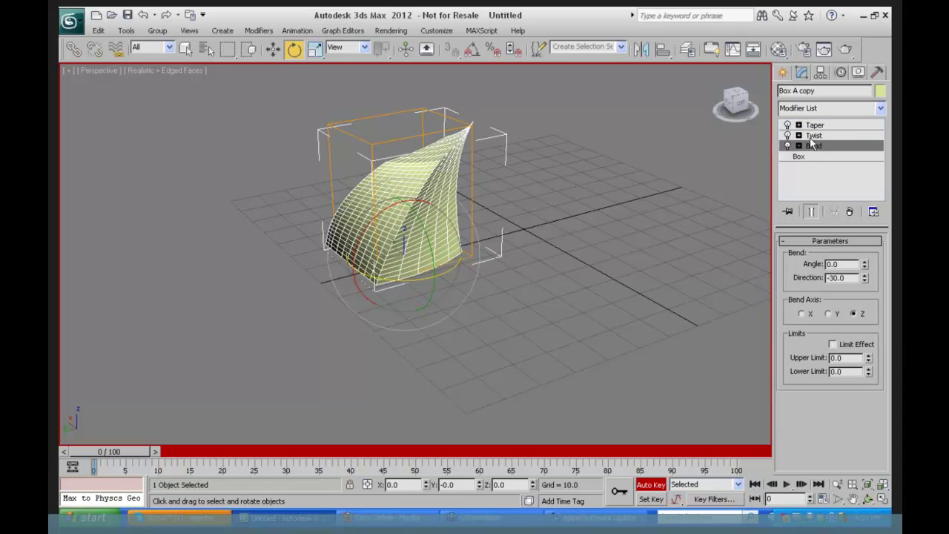
click(812, 137)
right_click(860, 267)
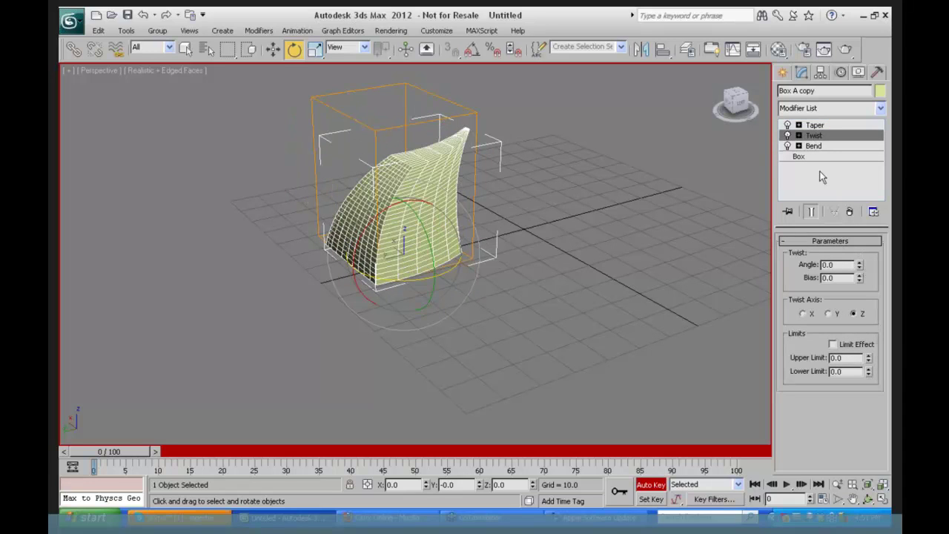
click(814, 126)
right_click(861, 267)
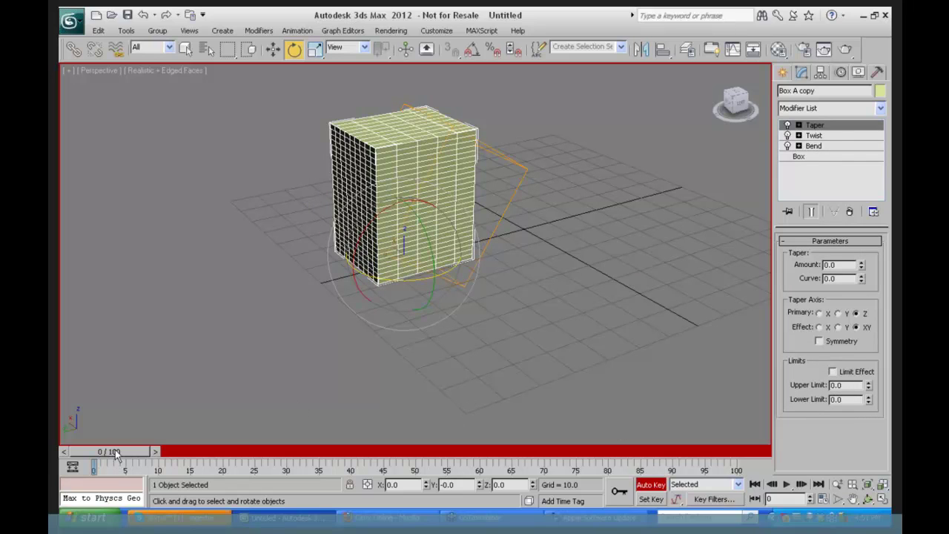
At frame 25, shrink the base Box to a length of 9.972 and a width of 11.009.
drag(116, 453, 270, 466)
key(e)
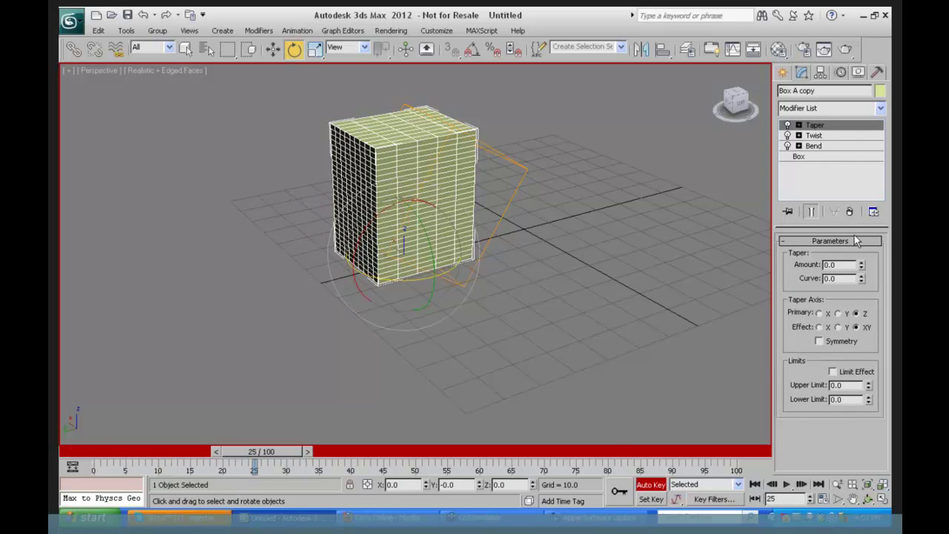
click(814, 146)
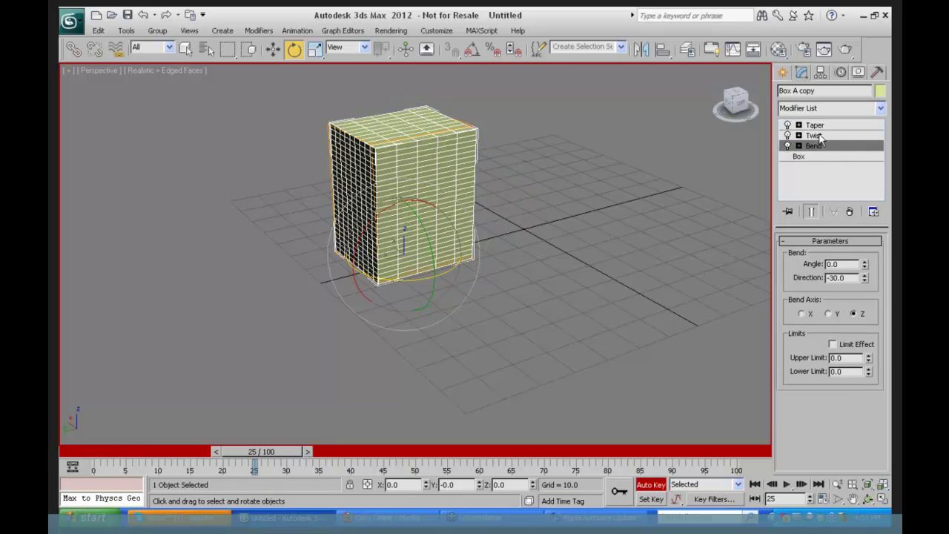
click(804, 157)
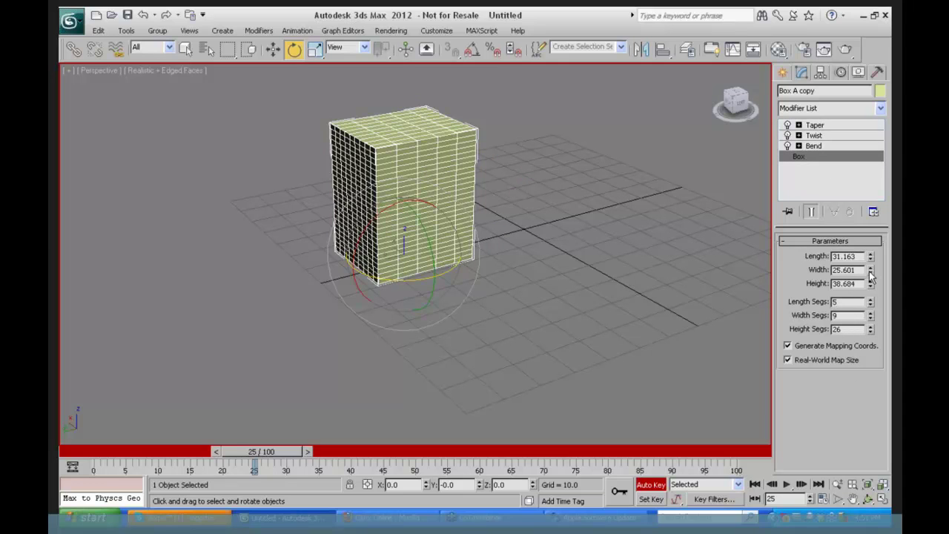
drag(870, 272, 870, 298)
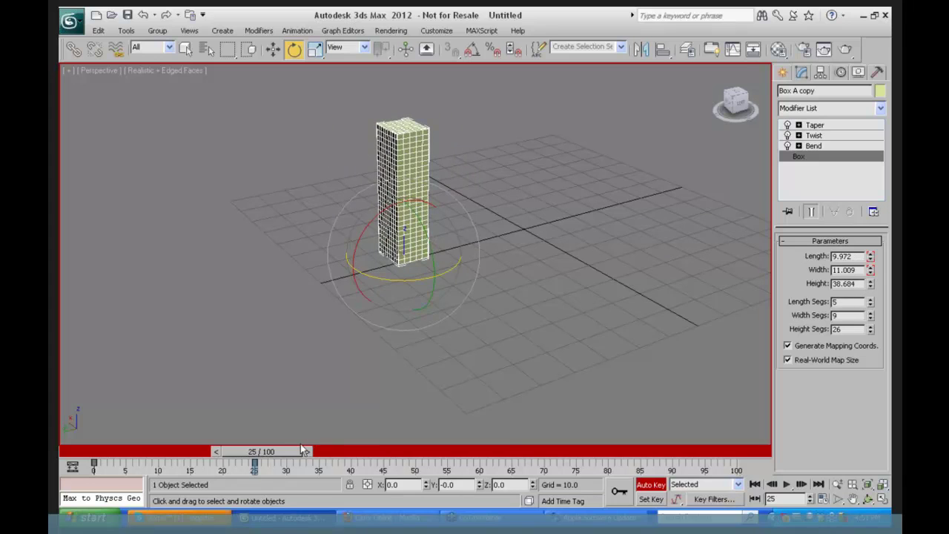
At frame 33, set the Twist modifier's angle to 172.5.
drag(303, 450, 324, 454)
key(e)
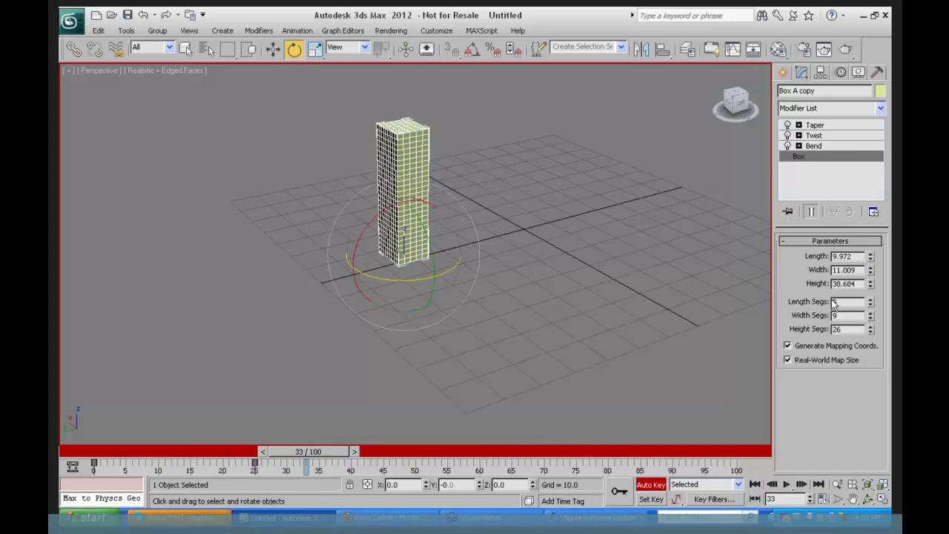
click(815, 135)
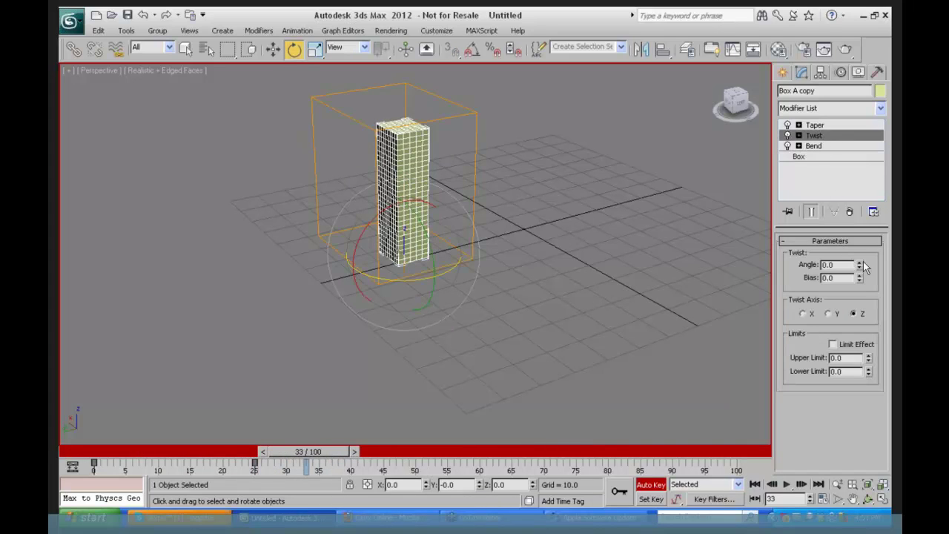
drag(860, 267, 868, 38)
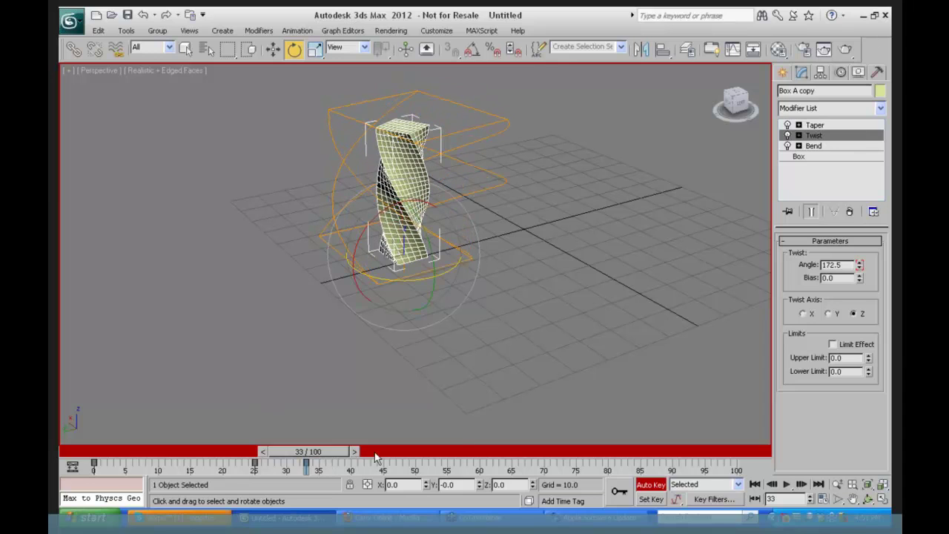
At frame 50, set the Taper modifier's amount to 1.3.
drag(375, 458, 430, 458)
click(816, 126)
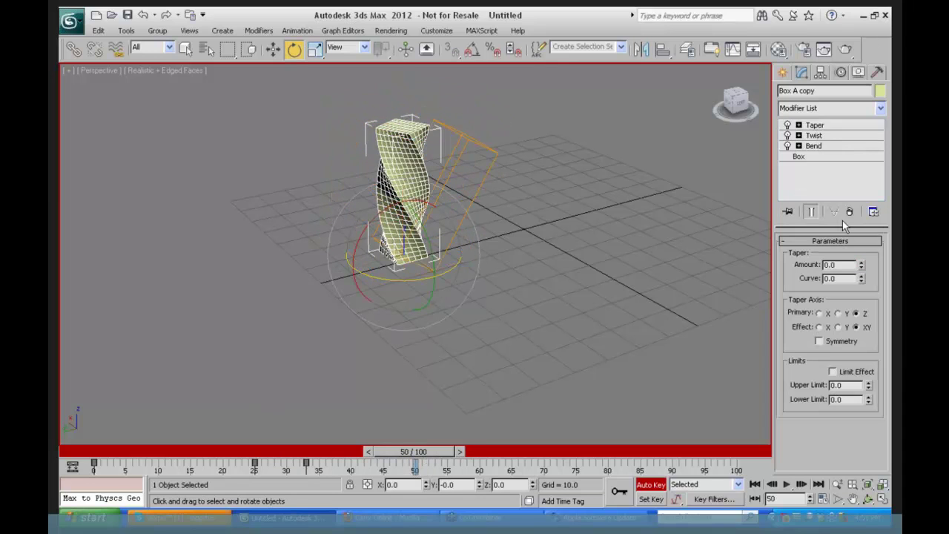
drag(862, 265, 862, 222)
At frame 64, set the Bend modifier's angle to 101.5.
drag(433, 450, 496, 450)
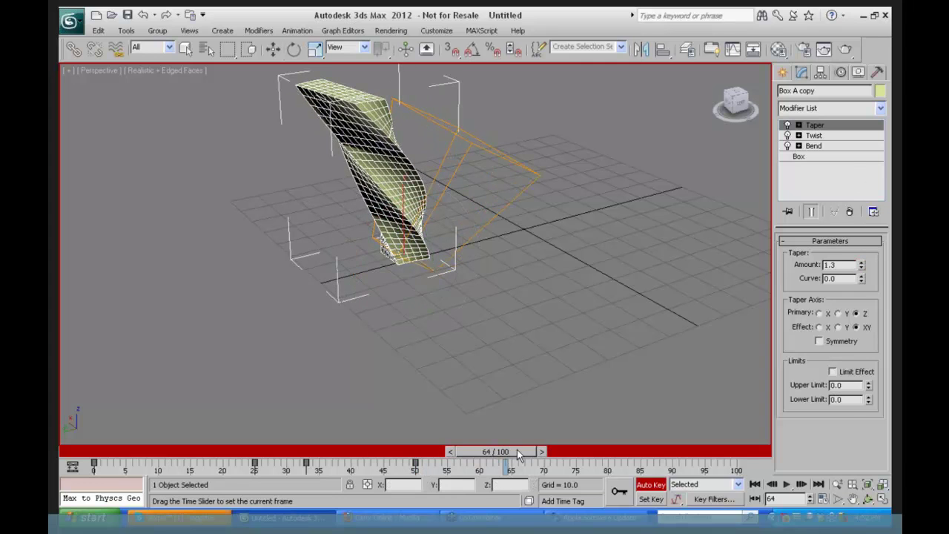
click(813, 146)
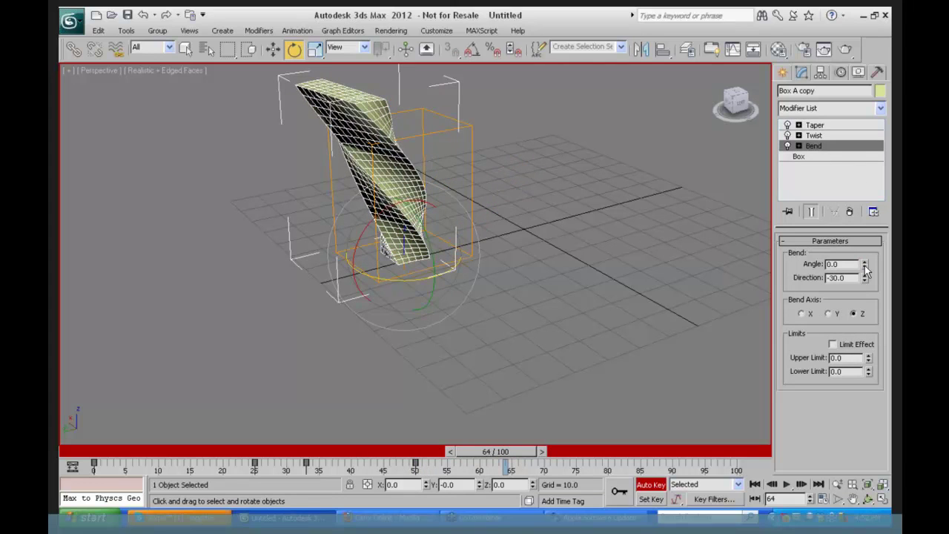
drag(865, 267, 809, 222)
Play the animation in the Perspective view, stop it and return to frame 0.
click(786, 483)
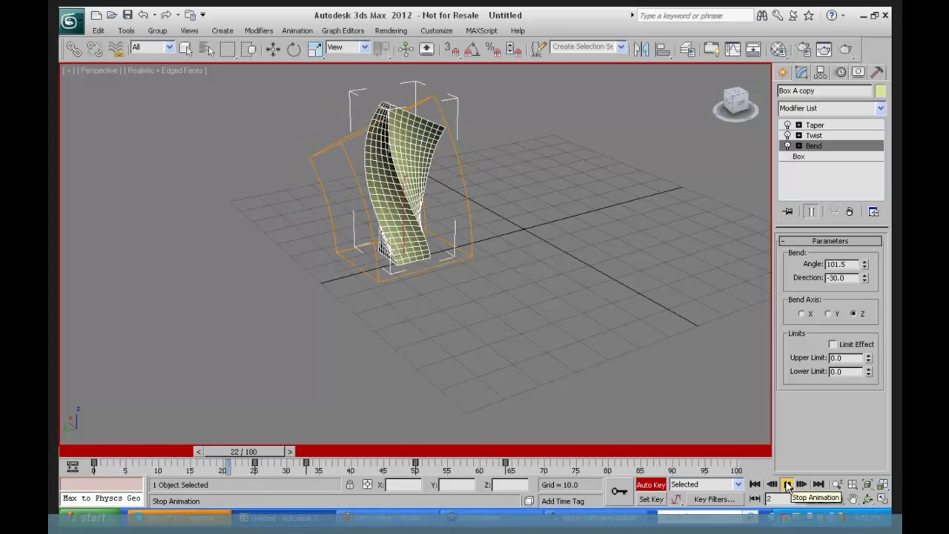
click(787, 485)
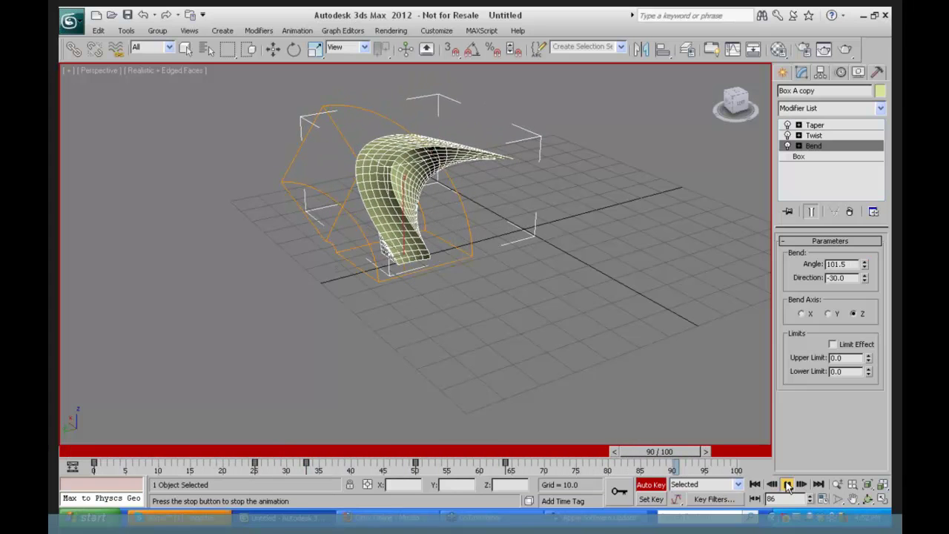
key(e)
key(Home)
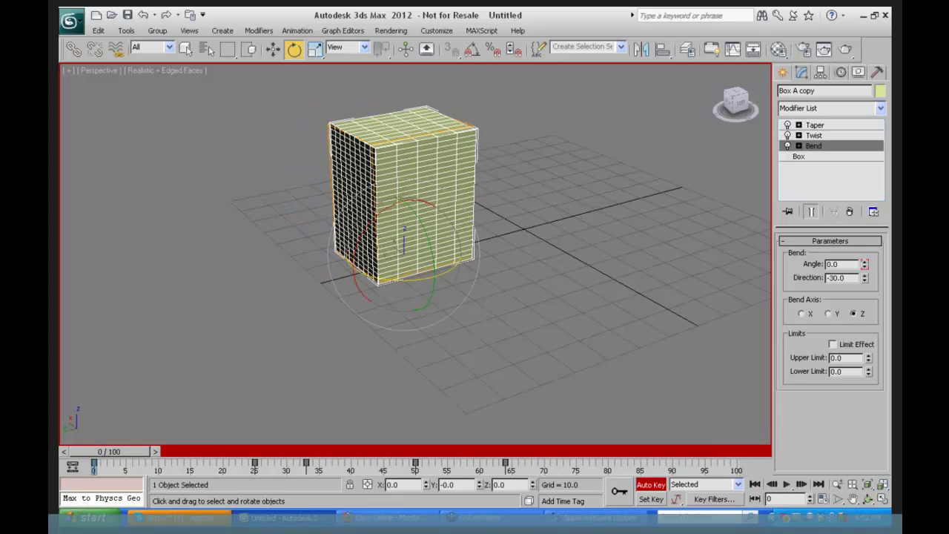
At frame 0, reset the base Box's length, width and height segments to 1.
click(798, 157)
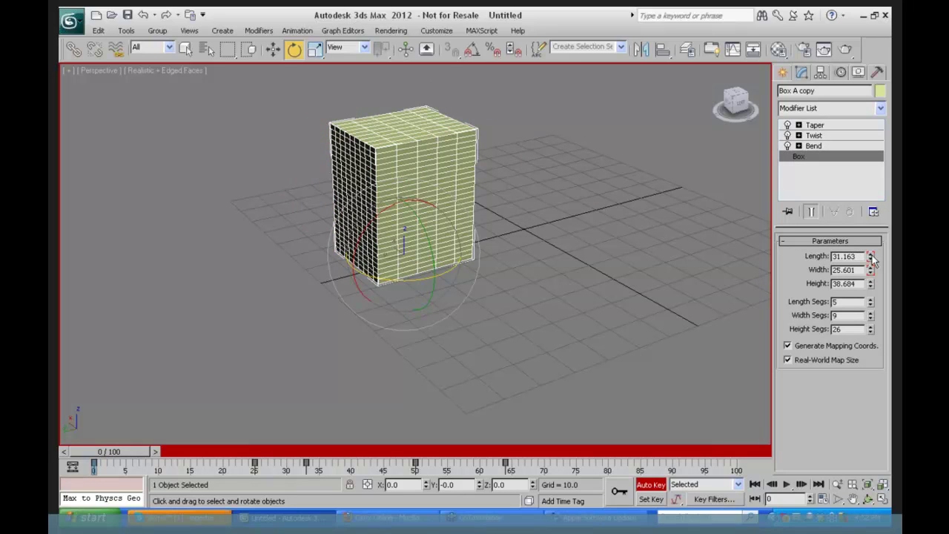
right_click(870, 302)
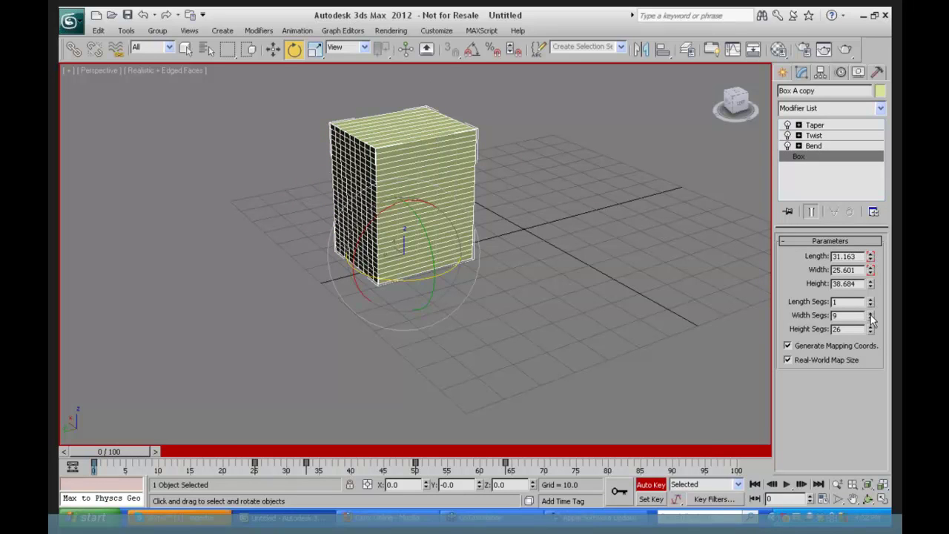
right_click(870, 315)
right_click(871, 329)
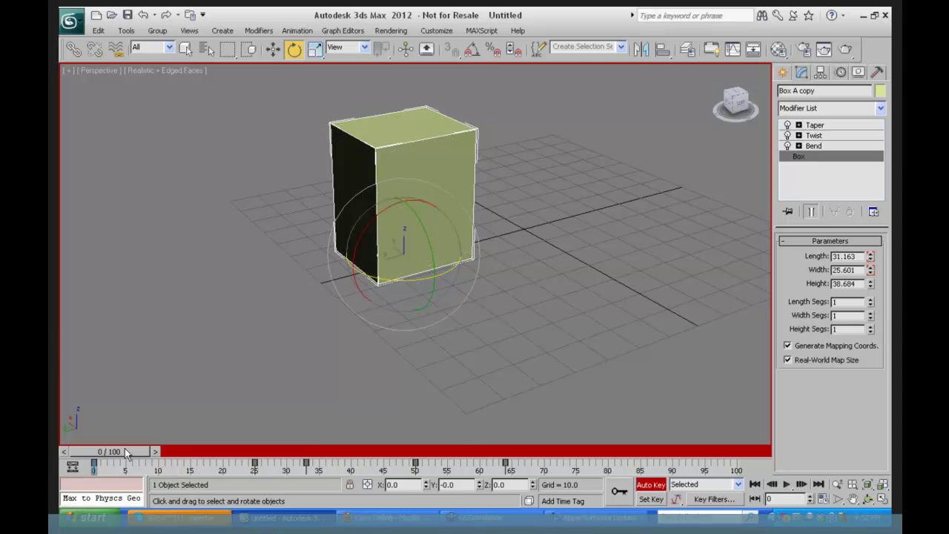
At frame 24, raise the base Box's segment counts to animate them, and return to frame 0.
drag(125, 448, 274, 451)
key(e)
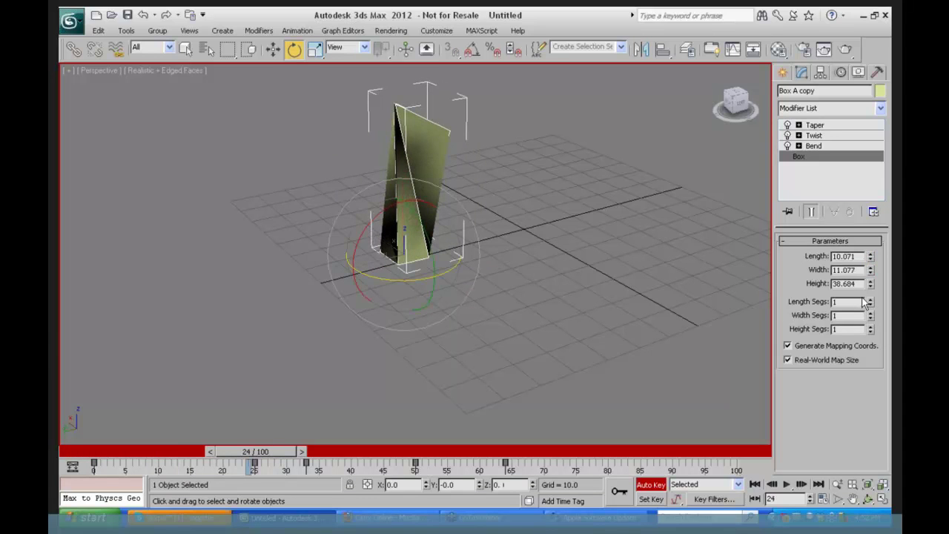
drag(871, 304, 876, 282)
drag(870, 329, 871, 290)
drag(261, 453, 122, 467)
key(e)
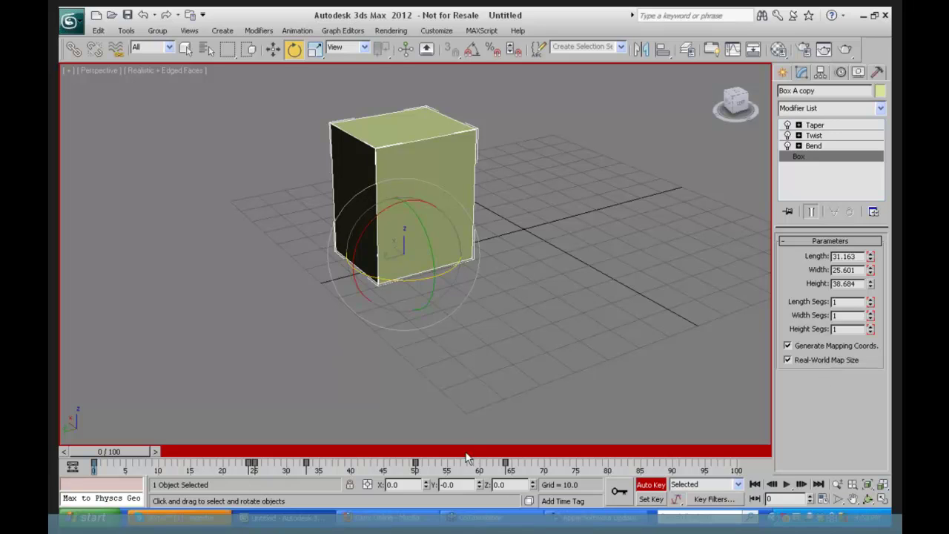
Turn off Auto Key and create a second box, about 15.9 long, 12.1 wide and 17.6 high, beside the first one.
click(651, 485)
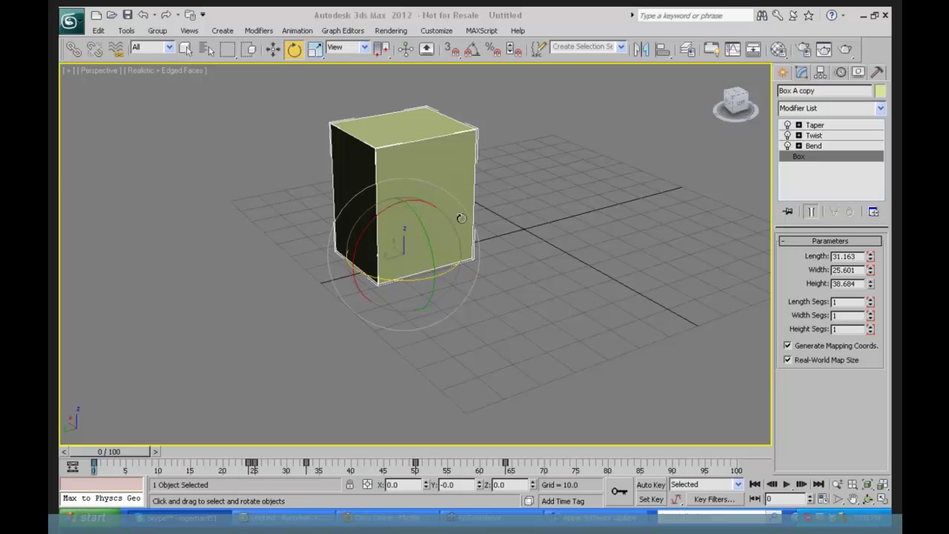
click(782, 72)
click(787, 93)
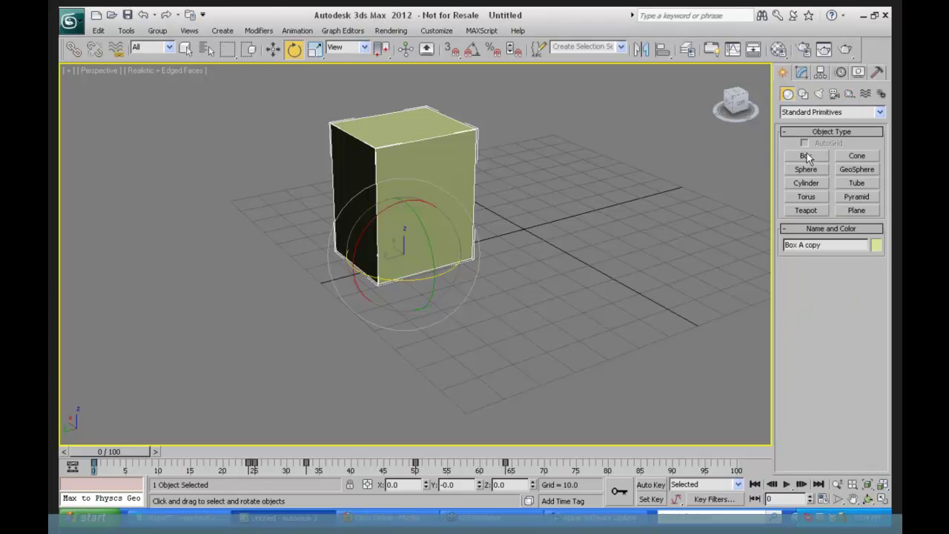
click(806, 156)
drag(682, 245, 671, 264)
click(667, 207)
Change the new box's object colour to light orange.
click(876, 245)
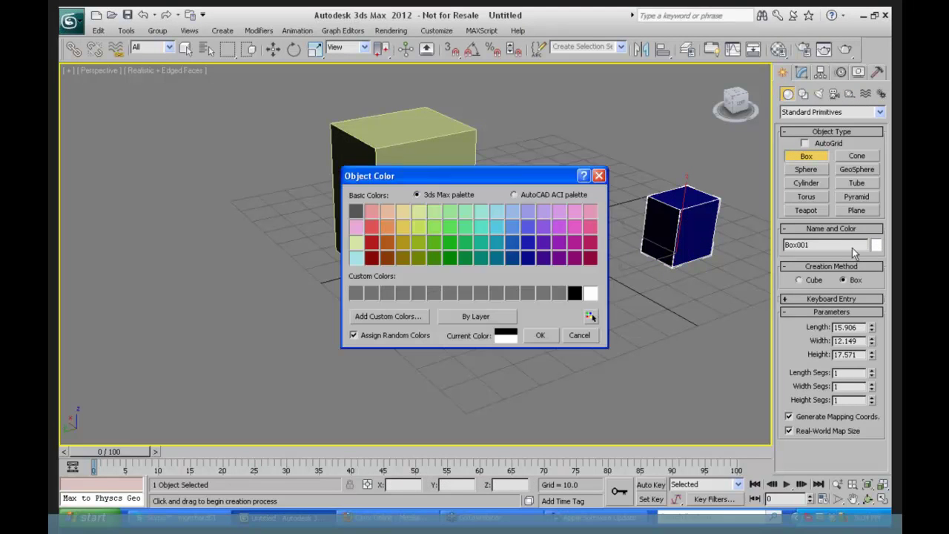
click(390, 209)
click(540, 335)
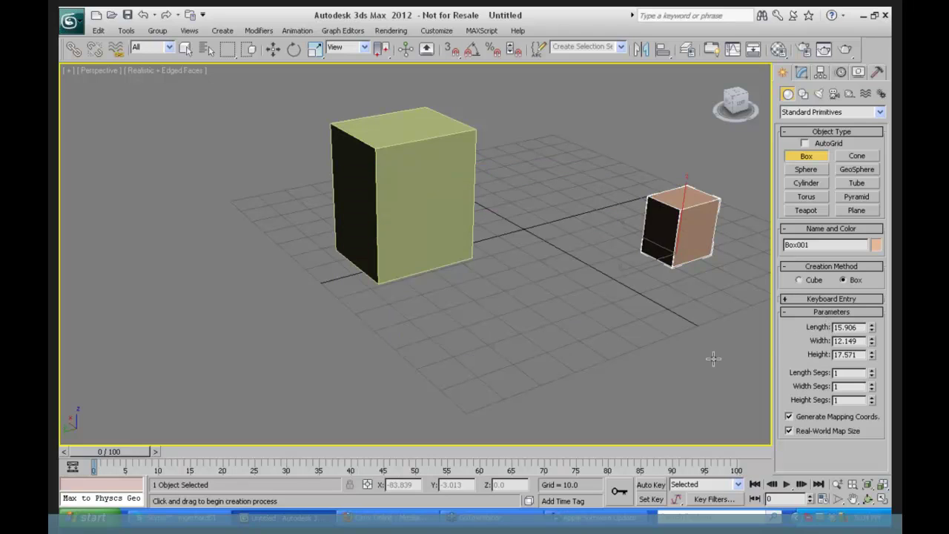
Turn on Auto Key, move the small box along its Y axis to 59.94 at frame 25, and scrub back to frame 0.
click(273, 49)
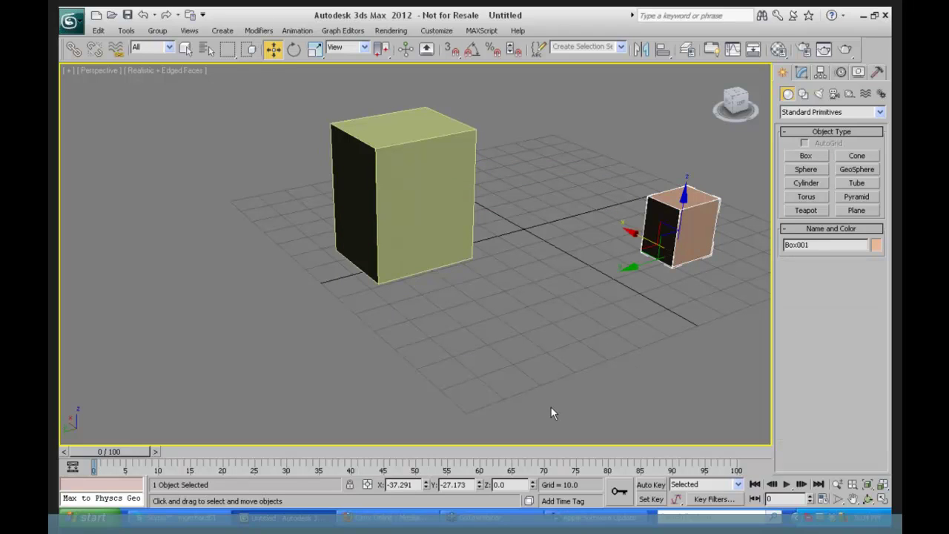
click(650, 485)
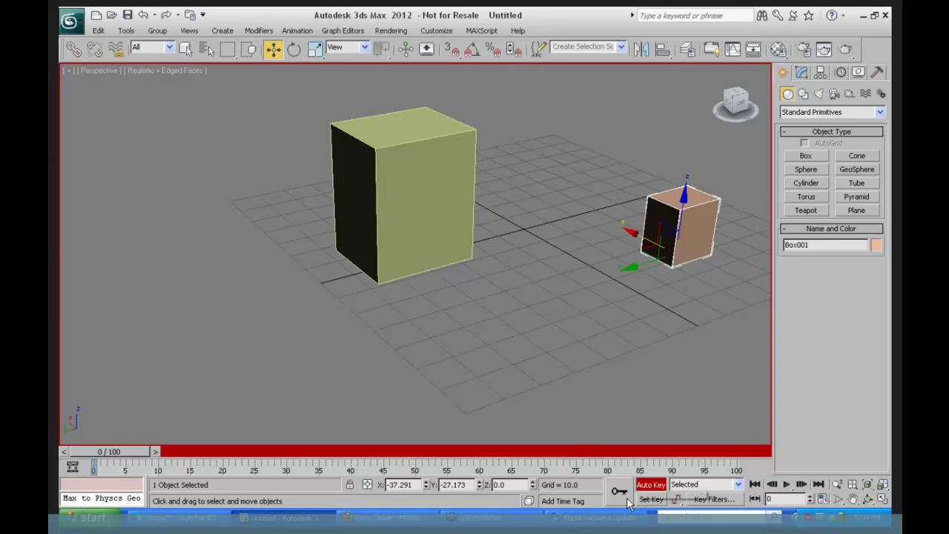
drag(104, 454, 258, 452)
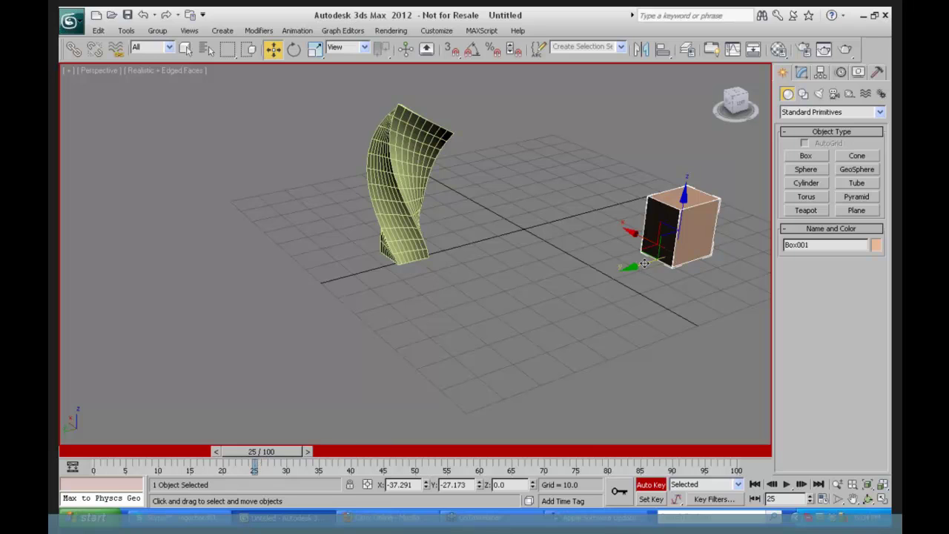
drag(644, 263, 404, 363)
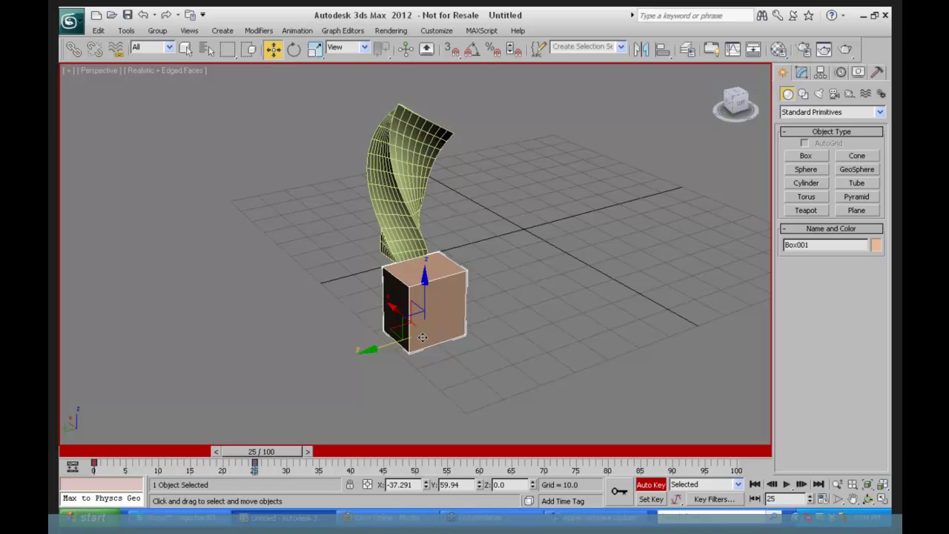
drag(280, 458, 103, 417)
key(w)
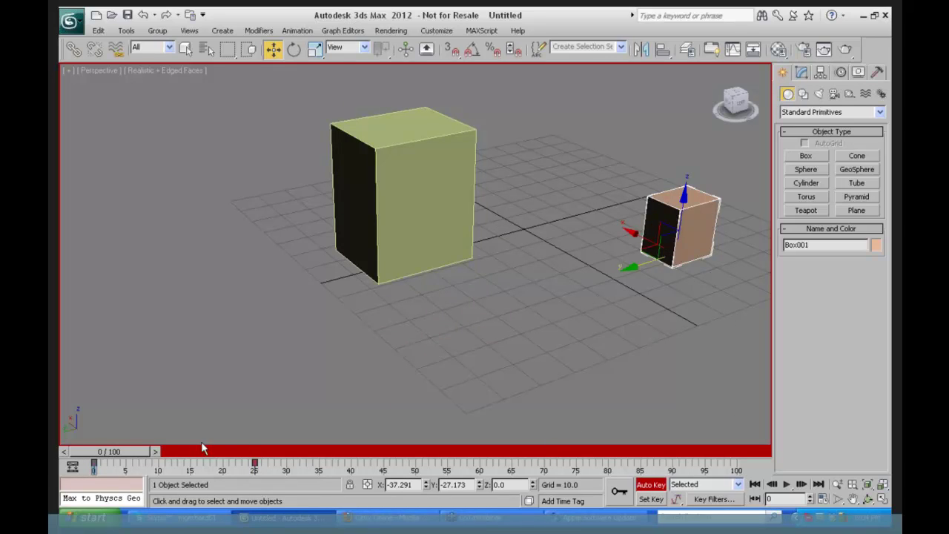
At frame 40, apply a Twist modifier to the small box and set its angle to 112.
drag(111, 451, 350, 454)
key(w)
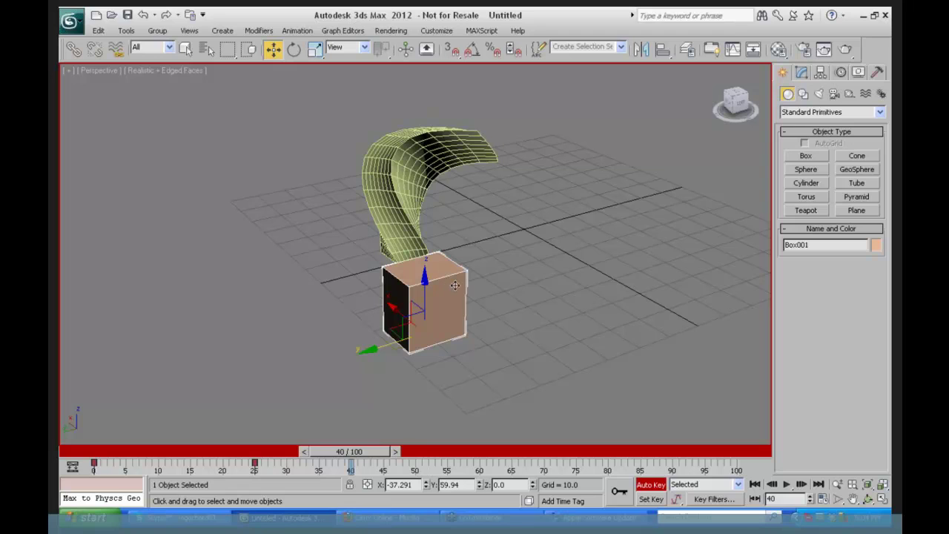
click(800, 72)
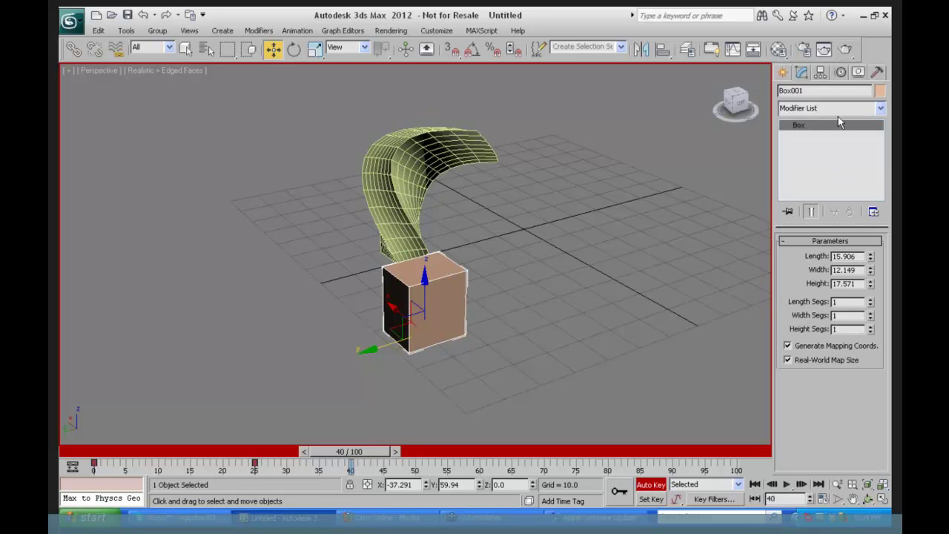
click(879, 108)
scroll(882, 209, down, 15)
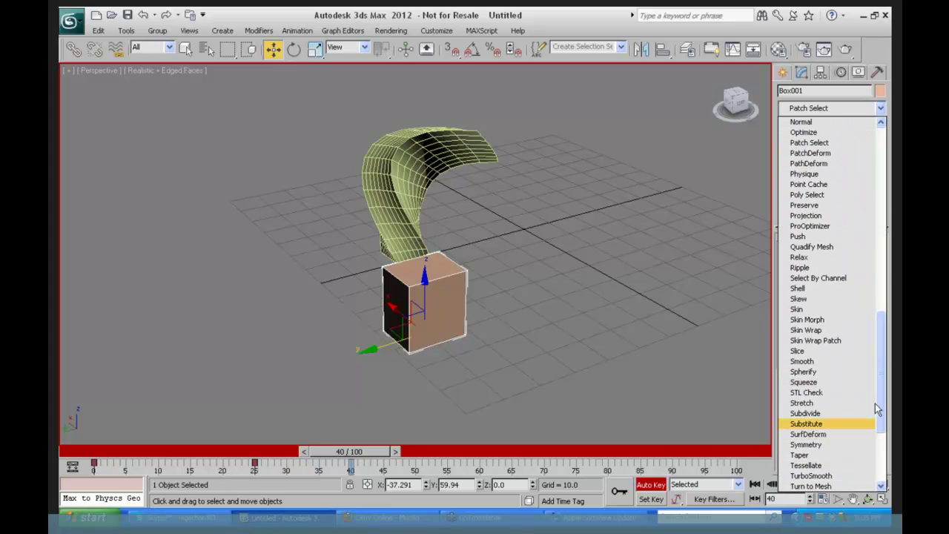
scroll(871, 460, down, 5)
click(819, 373)
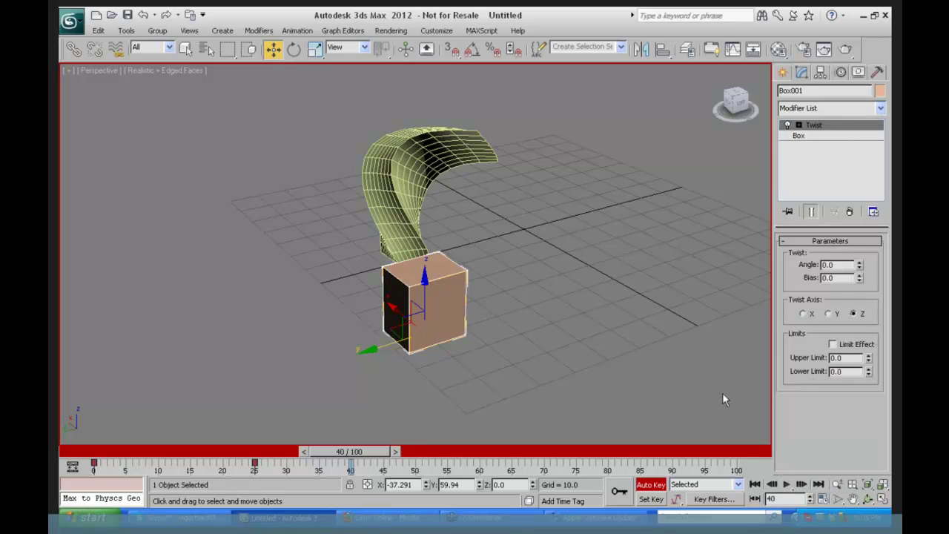
drag(859, 271, 871, 158)
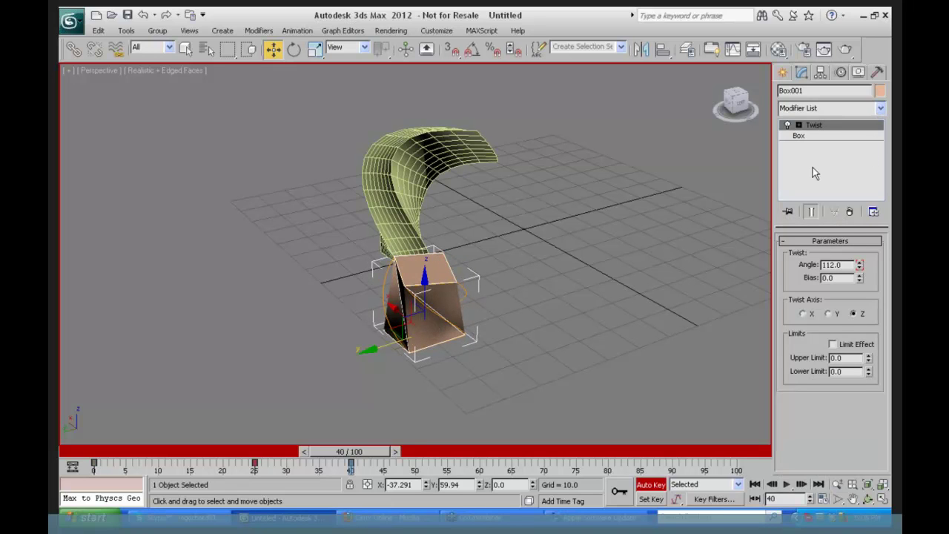
Set the small box's height segments to 13 at frame 40.
click(799, 136)
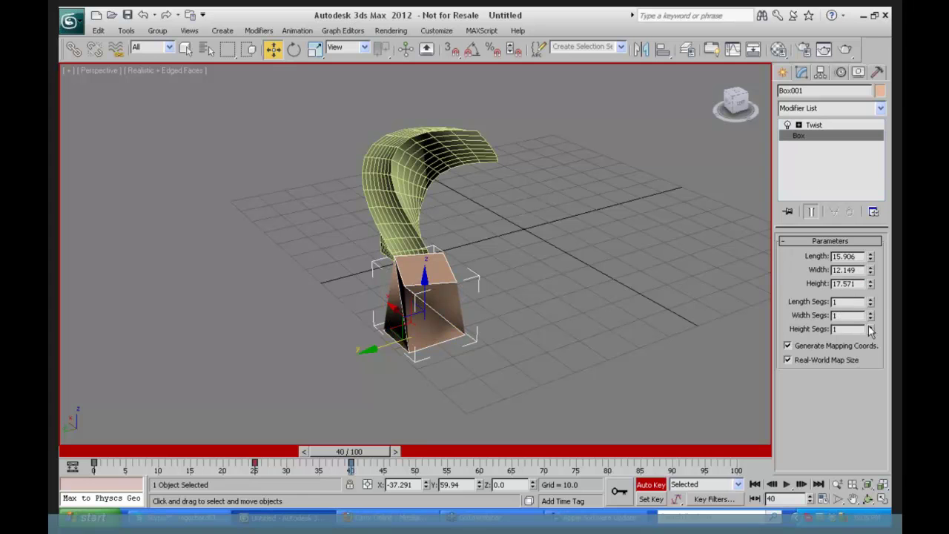
drag(871, 331, 875, 248)
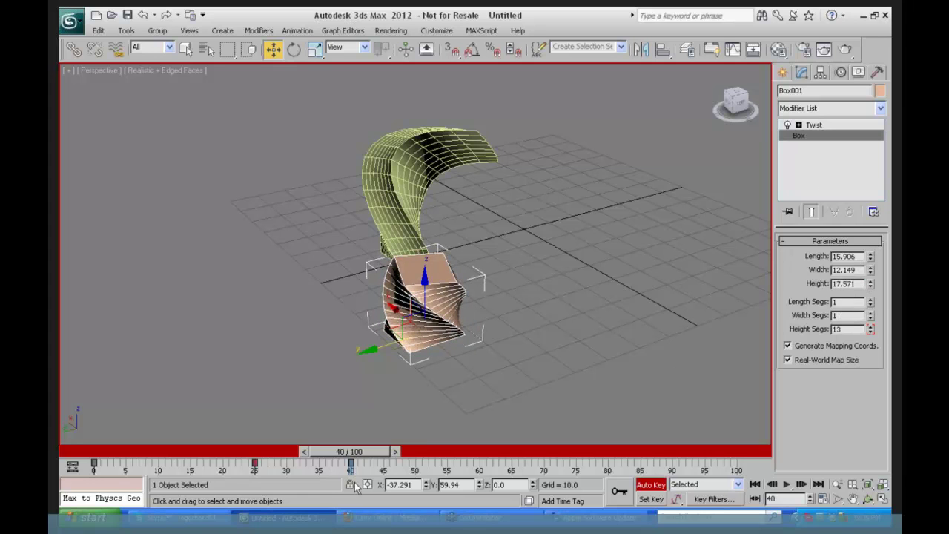
mouse_move(364, 452)
mouse_down()
mouse_move(296, 450)
mouse_move(180, 426)
mouse_move(92, 434)
mouse_move(214, 427)
mouse_move(373, 451)
mouse_up()
key(w)
Inspect the small box's Height Segments keys, starting from the key at frame 0, and close the key information.
right_click(94, 466)
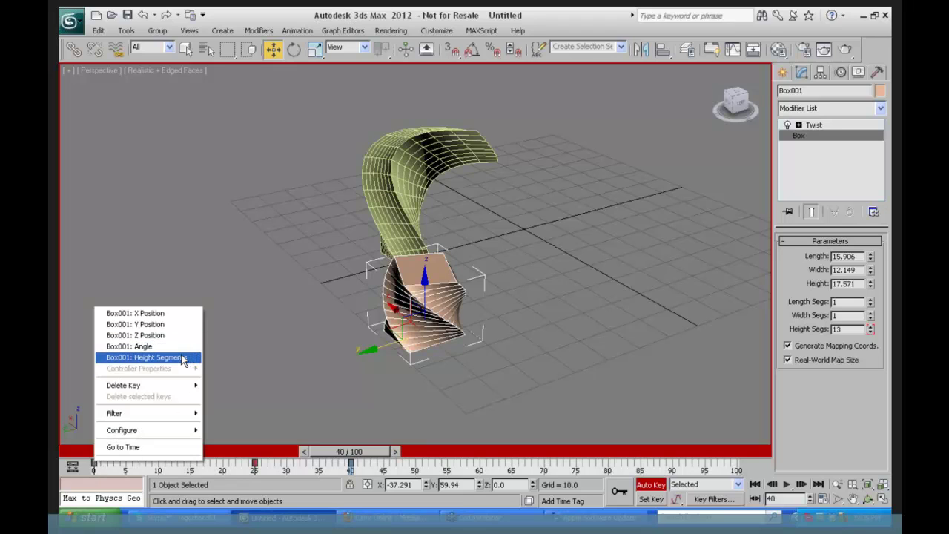
click(165, 358)
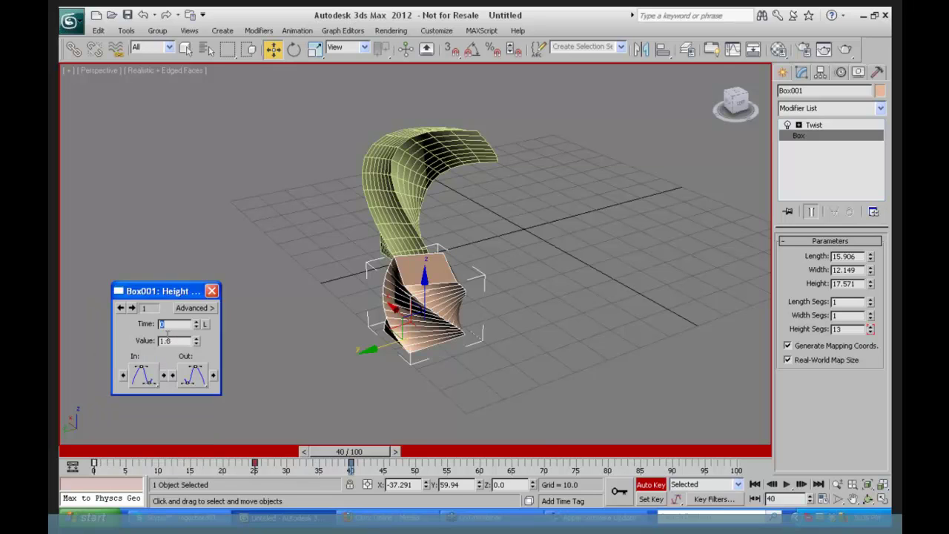
click(132, 307)
click(212, 290)
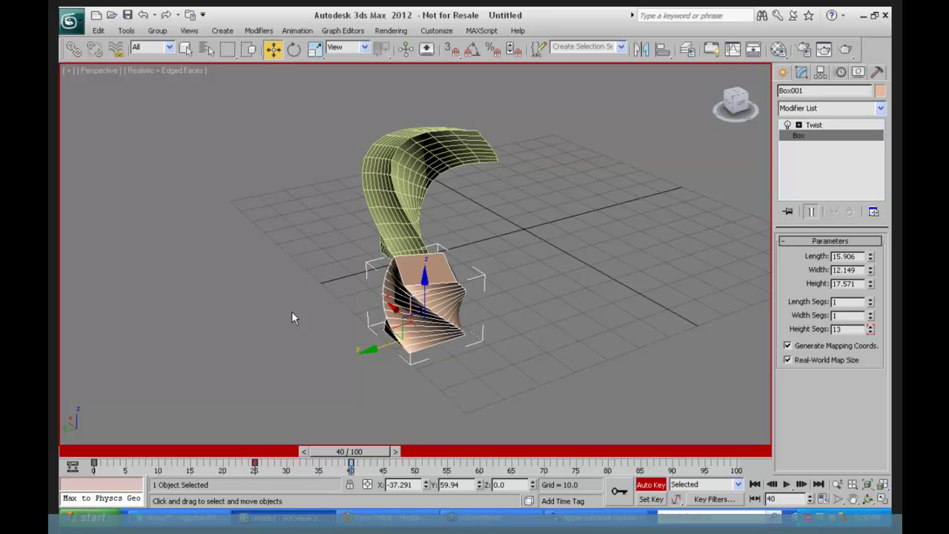
Turn off Auto Key and switch on Set Key mode.
click(649, 485)
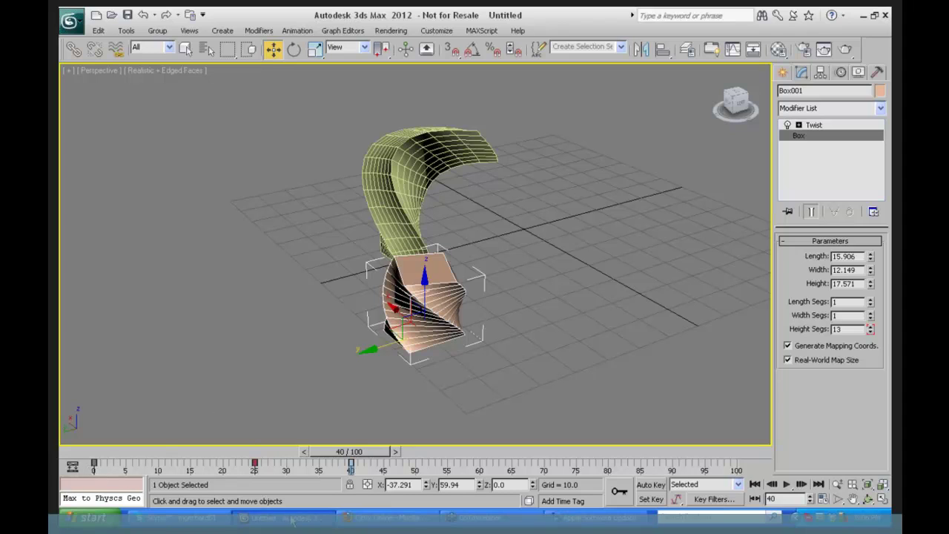
click(651, 498)
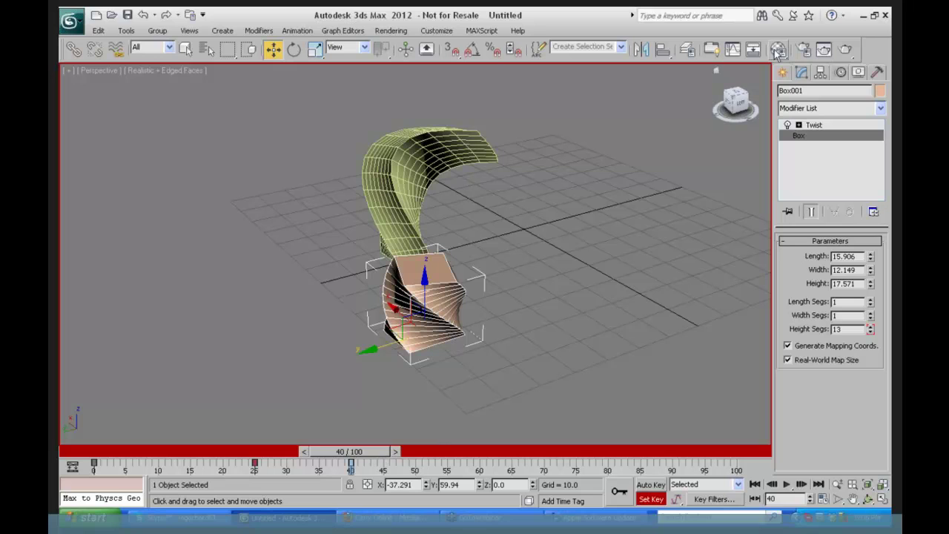
Turn off Set Key mode and create a cone beside the boxes with radii about 7.6 and 1.2 and height about 17.5.
click(650, 499)
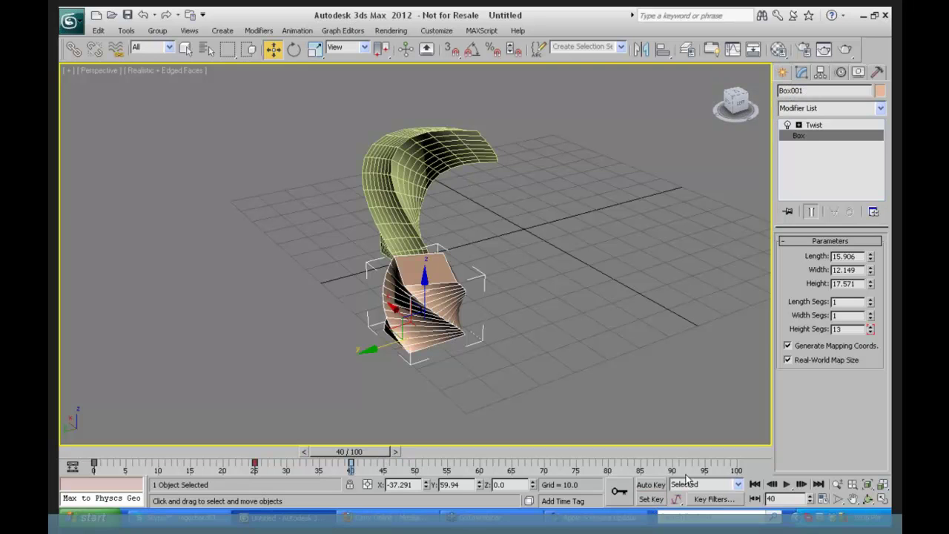
click(783, 73)
click(806, 156)
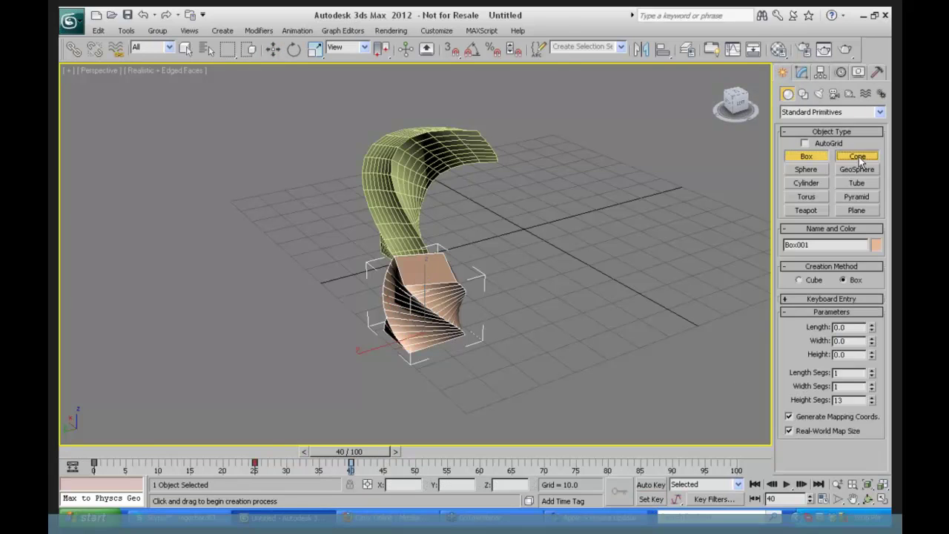
click(857, 156)
drag(608, 285, 652, 289)
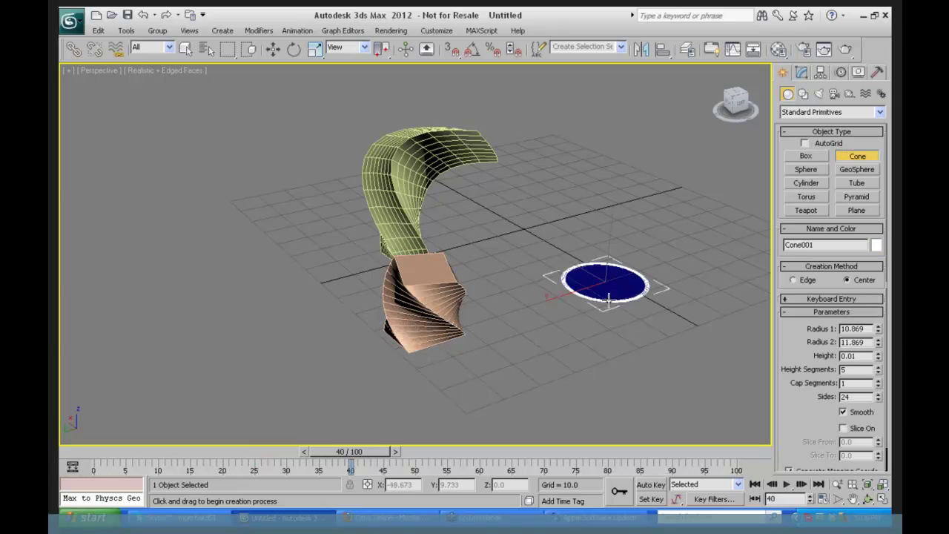
click(608, 236)
click(583, 415)
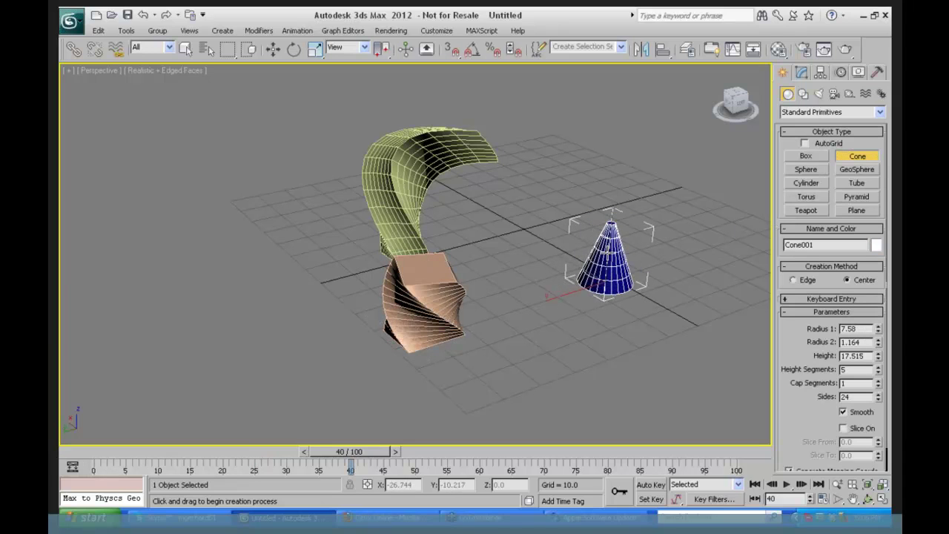
Switch on Set Key mode, rotate the cone onto its side at frame 30 and set a key there.
click(650, 500)
drag(367, 454, 332, 450)
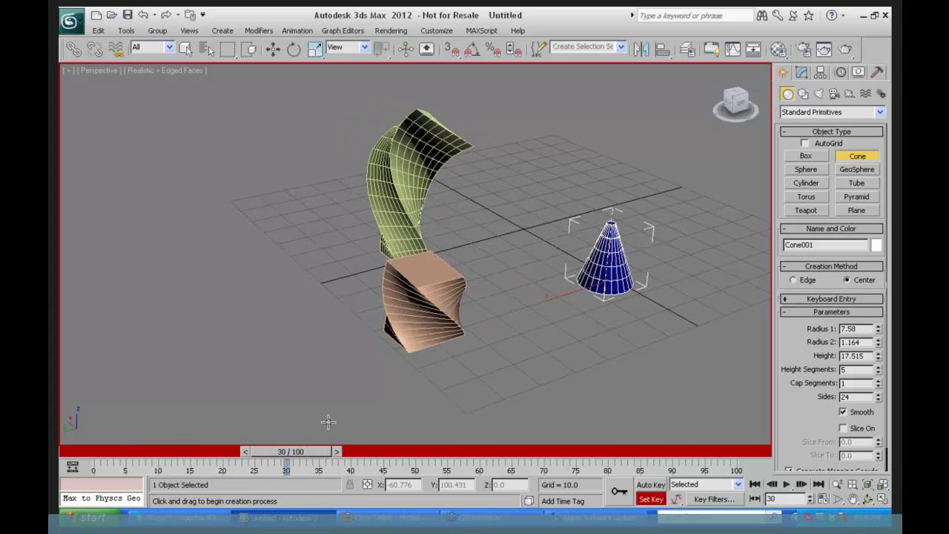
click(293, 49)
drag(596, 244, 604, 297)
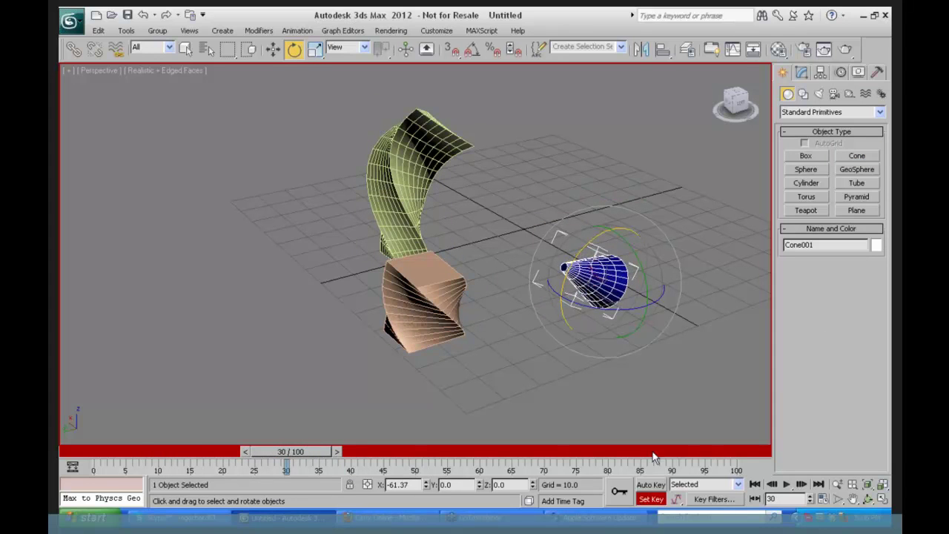
click(620, 493)
At frame 0, rotate the cone upright, set a key for it and turn off Set Key mode.
drag(304, 453, 103, 452)
key(e)
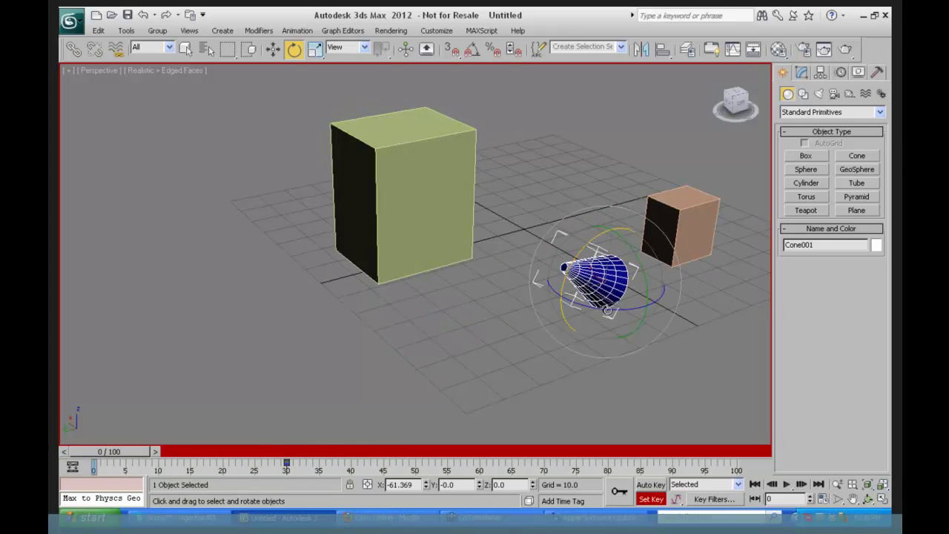
drag(583, 250, 591, 468)
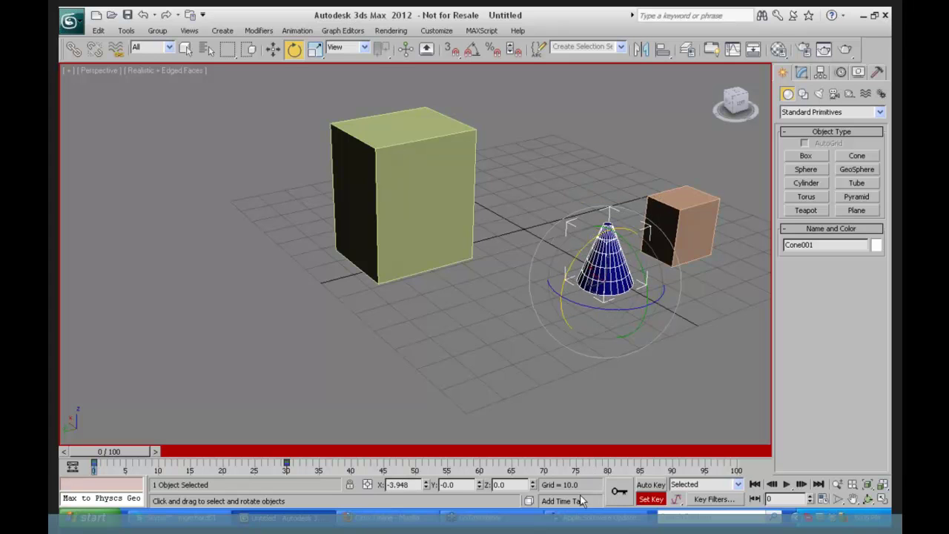
drag(107, 451, 67, 450)
key(e)
click(644, 500)
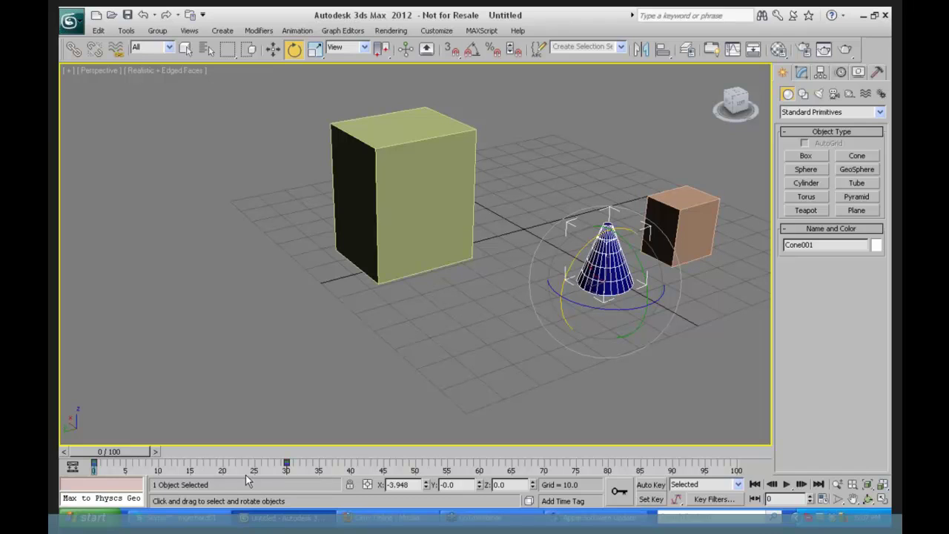
Select the large green box and activate the Center sub-object of its Twist modifier at frame 33.
click(676, 228)
click(448, 205)
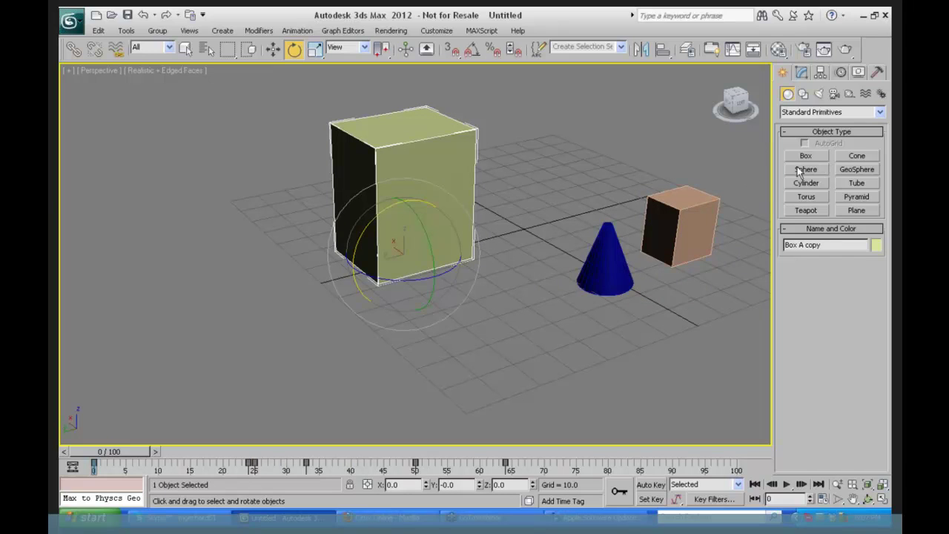
click(801, 72)
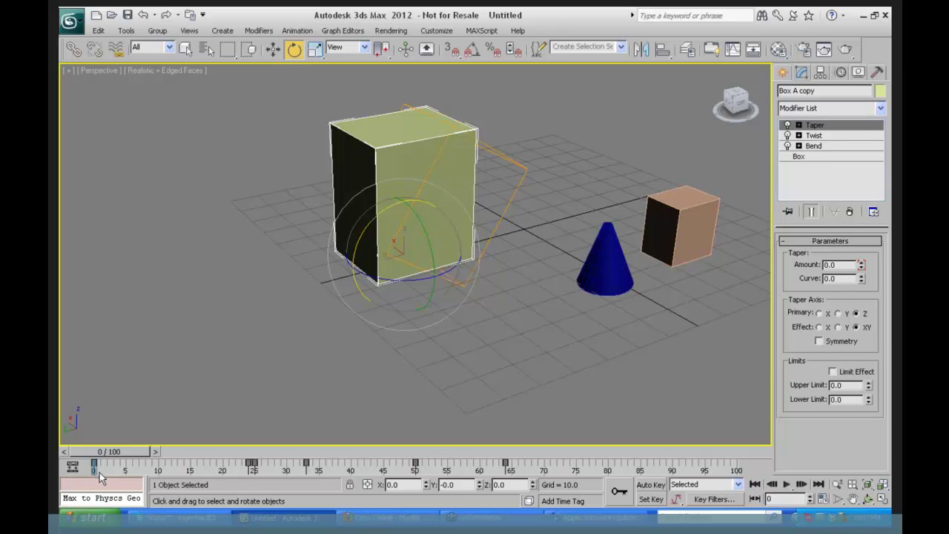
drag(129, 452, 307, 450)
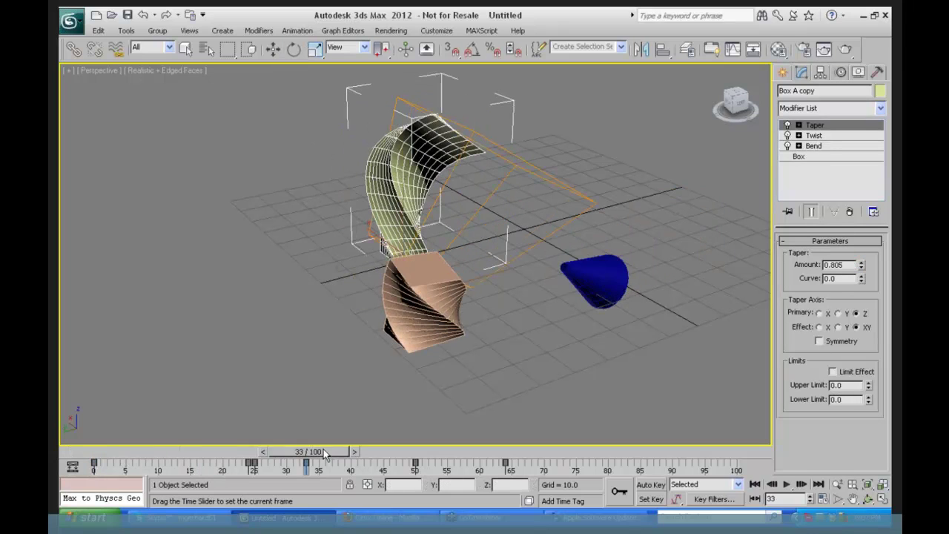
click(799, 136)
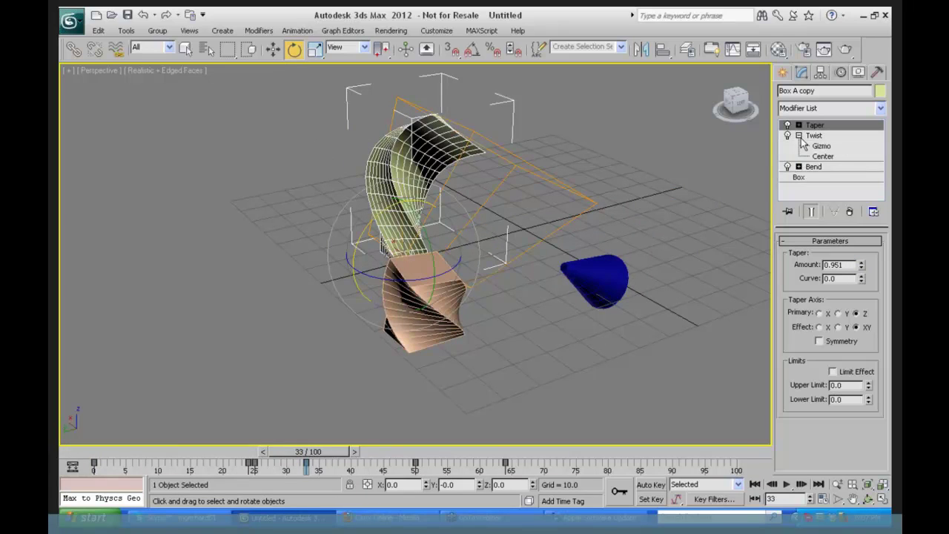
click(822, 158)
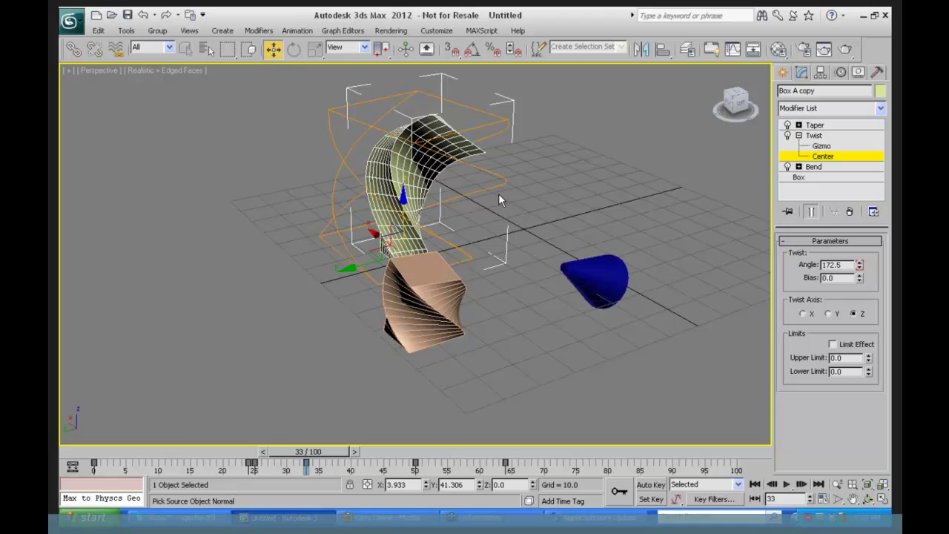
With Auto Key off, move the Twist center up to about Z 51.5 at frame 40 and return to frame 0.
click(867, 498)
drag(379, 270, 442, 272)
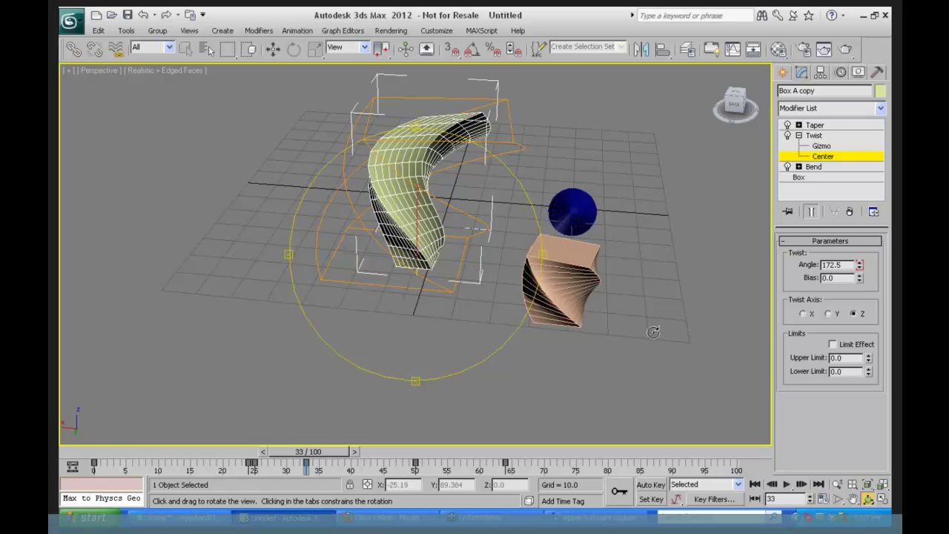
click(272, 49)
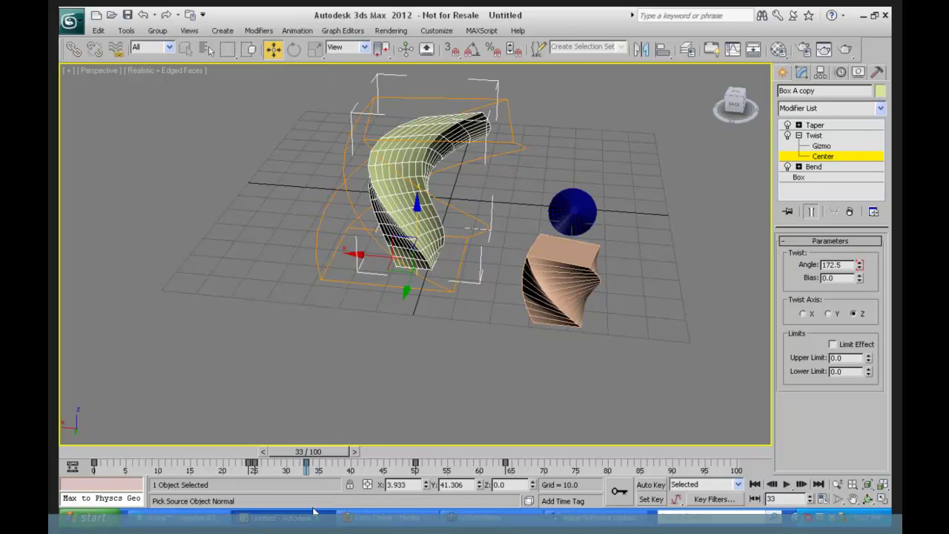
drag(322, 452, 363, 458)
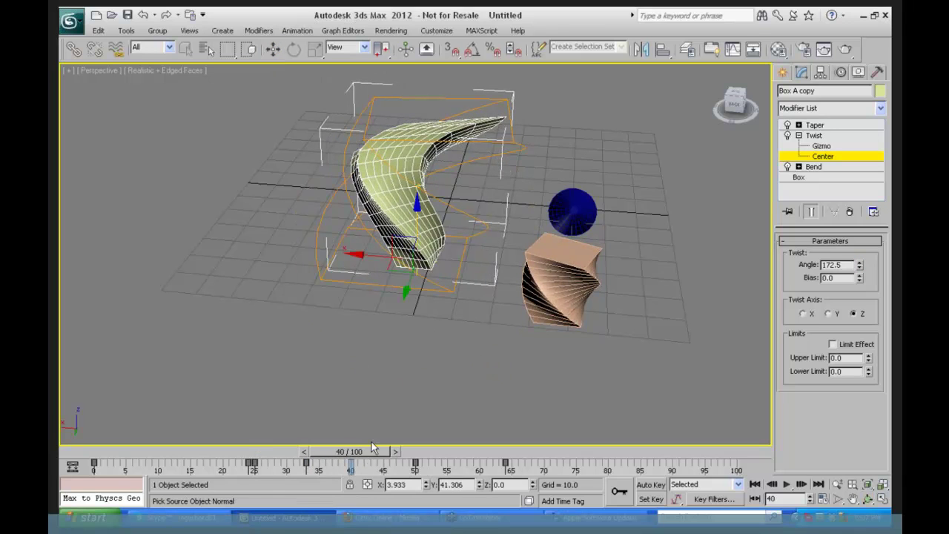
drag(417, 215, 411, 176)
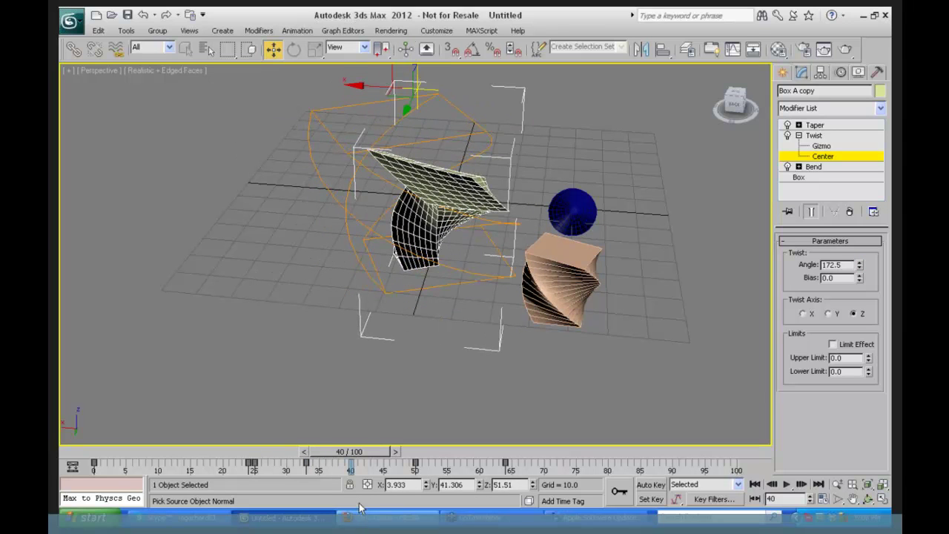
drag(375, 456, 67, 460)
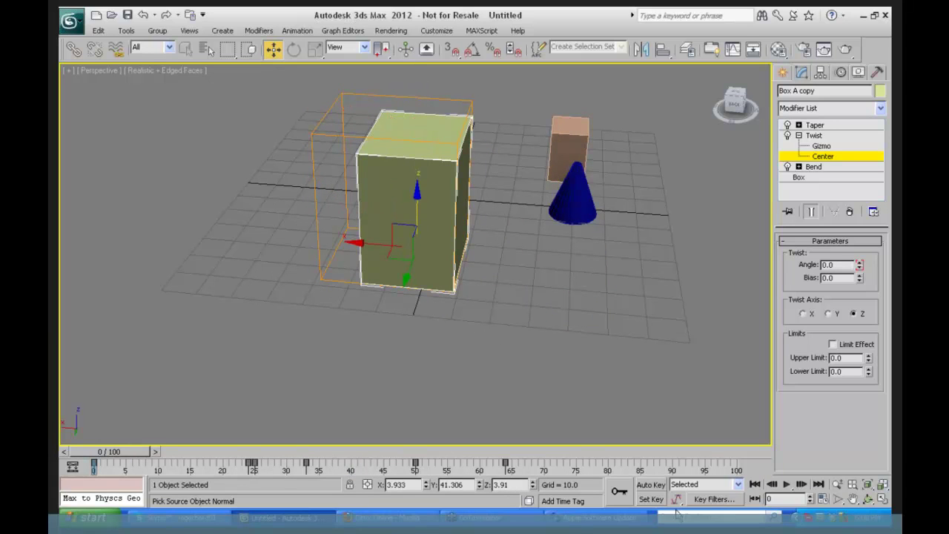
Turn on Auto Key, raise the Twist center to about Z 52.3 at frame 37 and check the motion around frame 35.
click(650, 484)
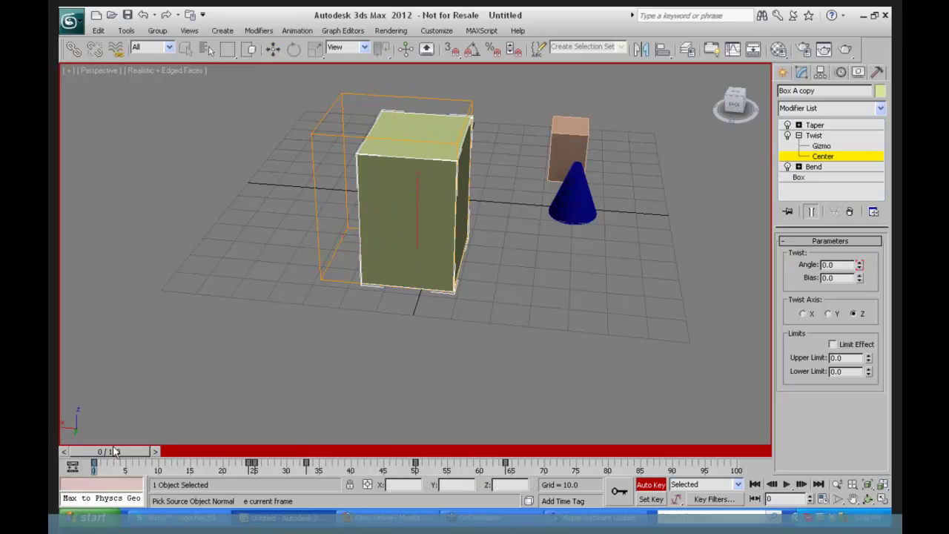
drag(113, 450, 332, 451)
drag(414, 205, 416, 86)
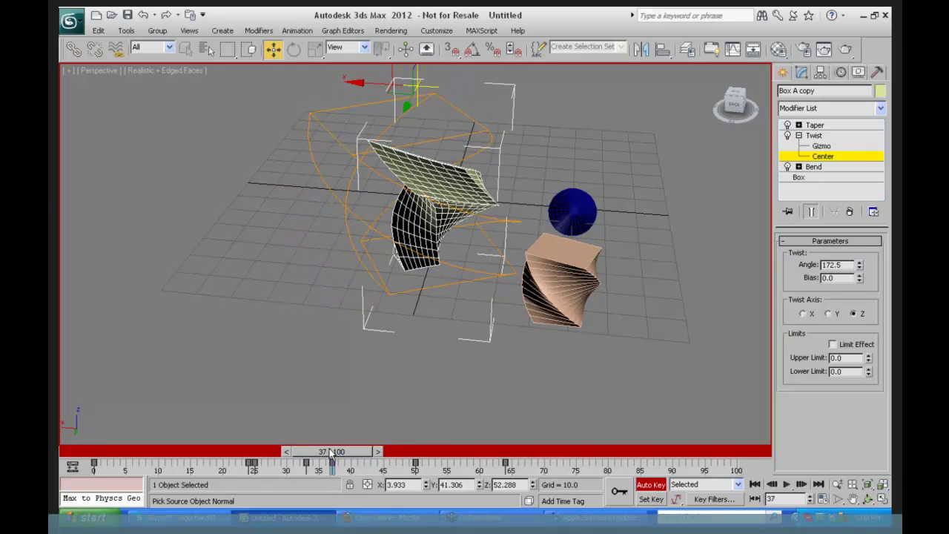
mouse_move(350, 453)
mouse_down()
mouse_move(120, 443)
mouse_move(354, 441)
mouse_move(97, 421)
mouse_move(339, 440)
mouse_up()
key(w)
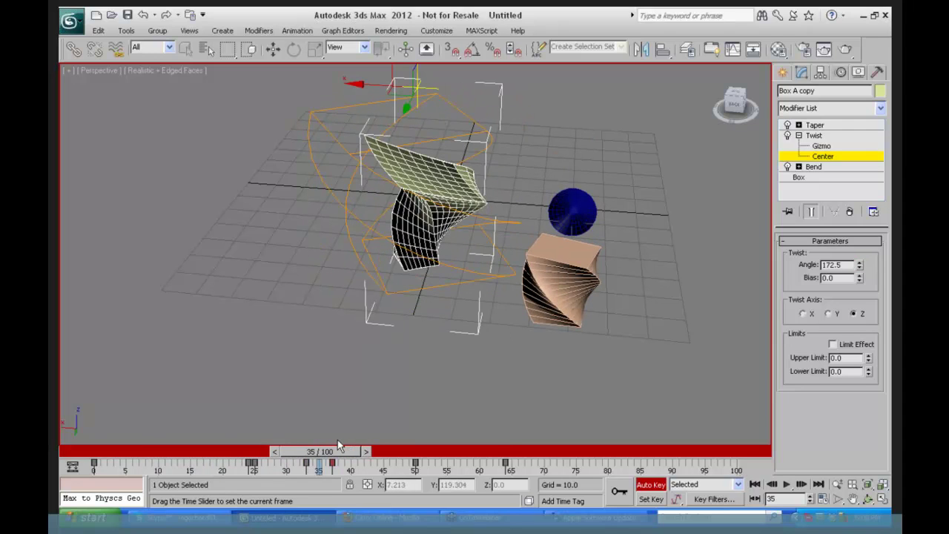
Delete all of the large box's keys after frame 0 and key its Twist center at about Z 3.3 on frame 39.
drag(527, 464, 226, 455)
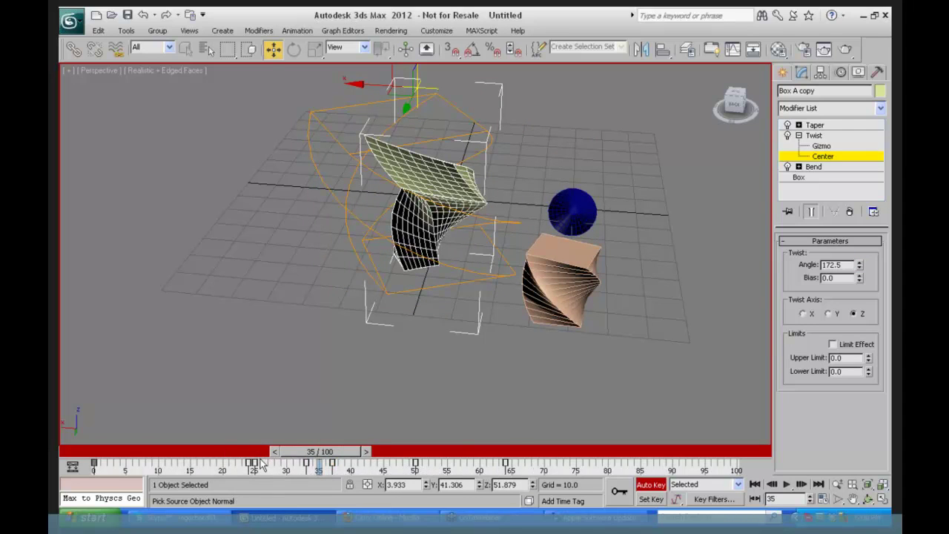
key(Delete)
drag(323, 455, 344, 465)
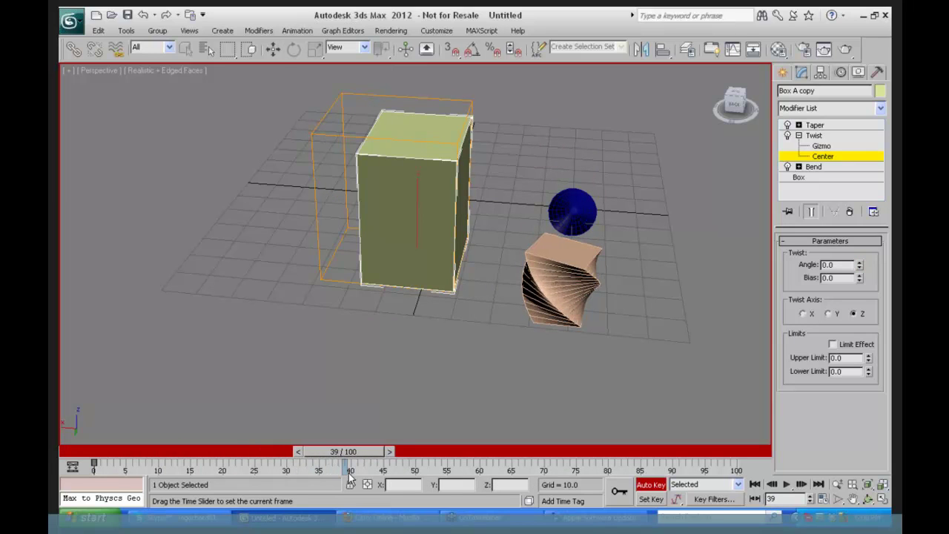
key(w)
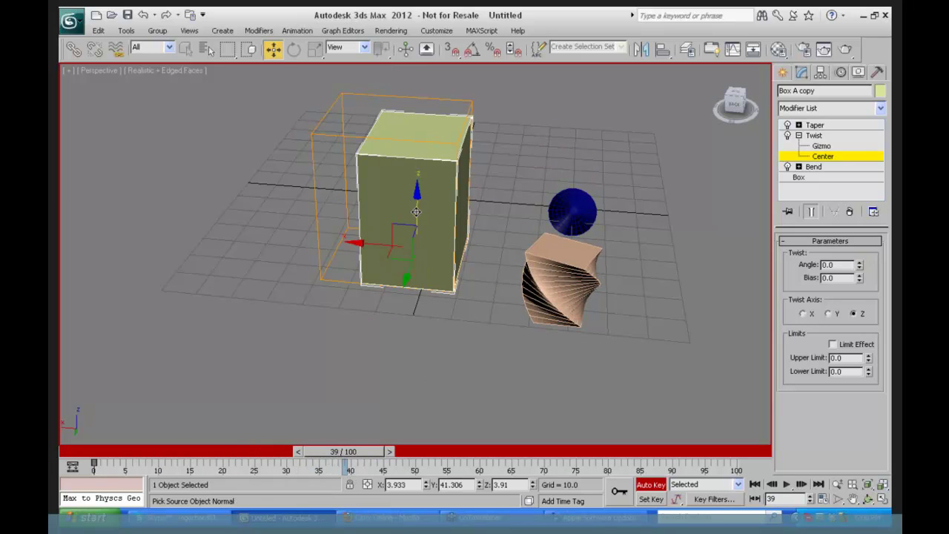
drag(418, 201, 418, 204)
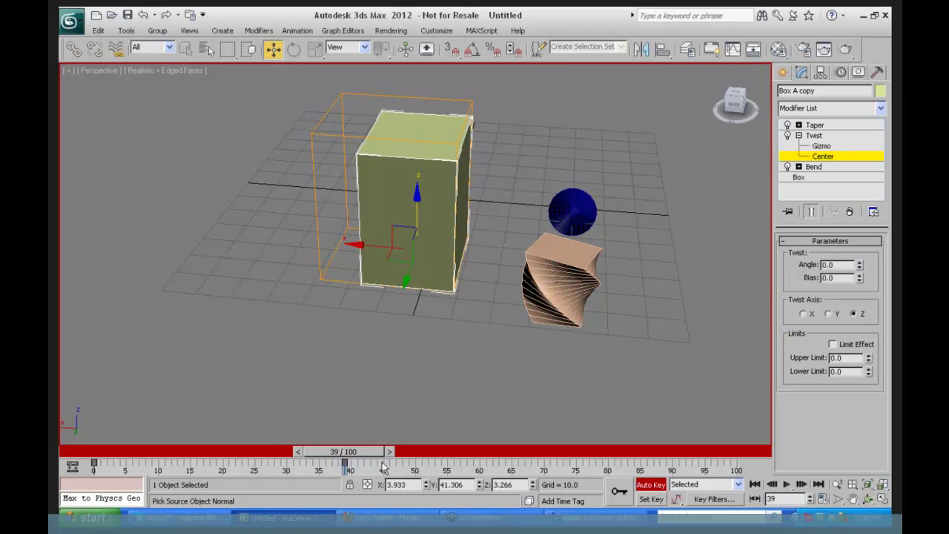
Key the Twist center at about Z 46.8 on frame 40, advance to frame 41 and turn off Auto Key.
click(390, 452)
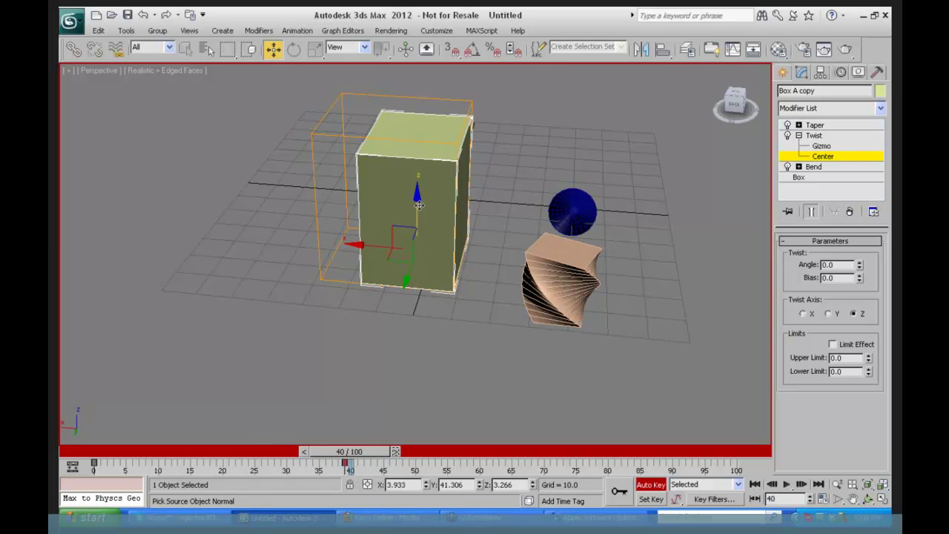
drag(418, 210, 418, 64)
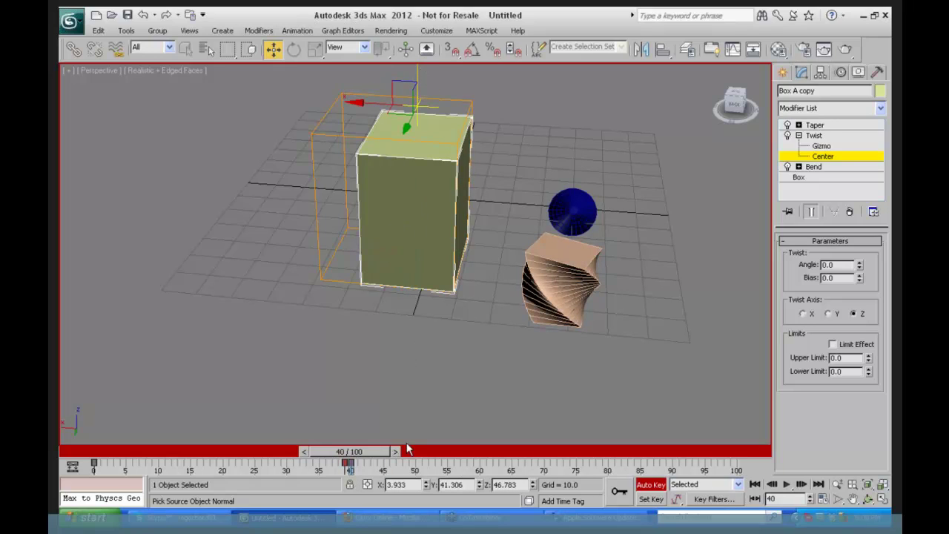
drag(387, 452, 392, 458)
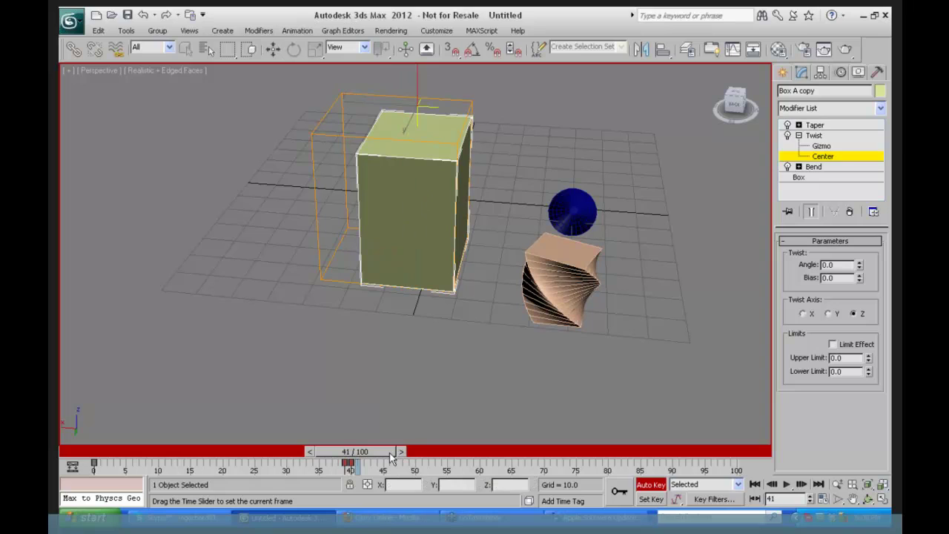
key(w)
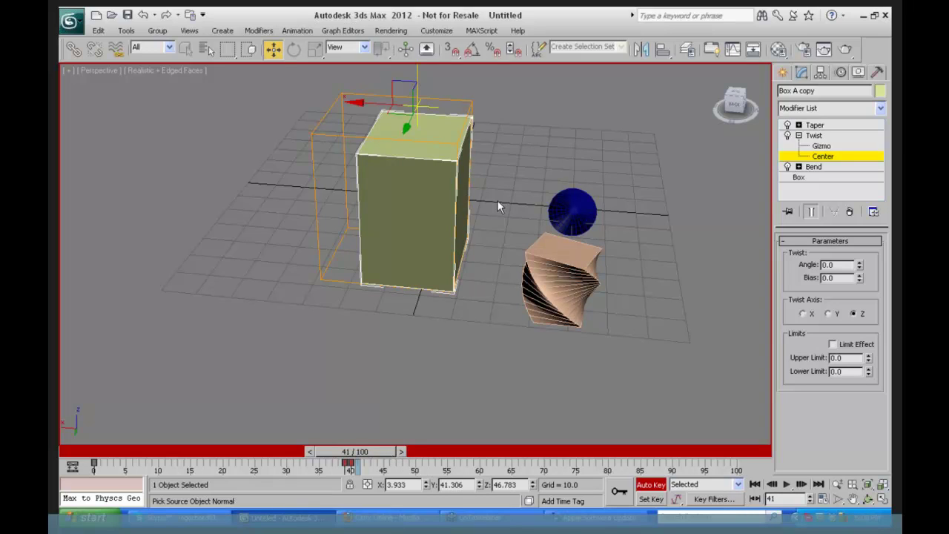
click(648, 485)
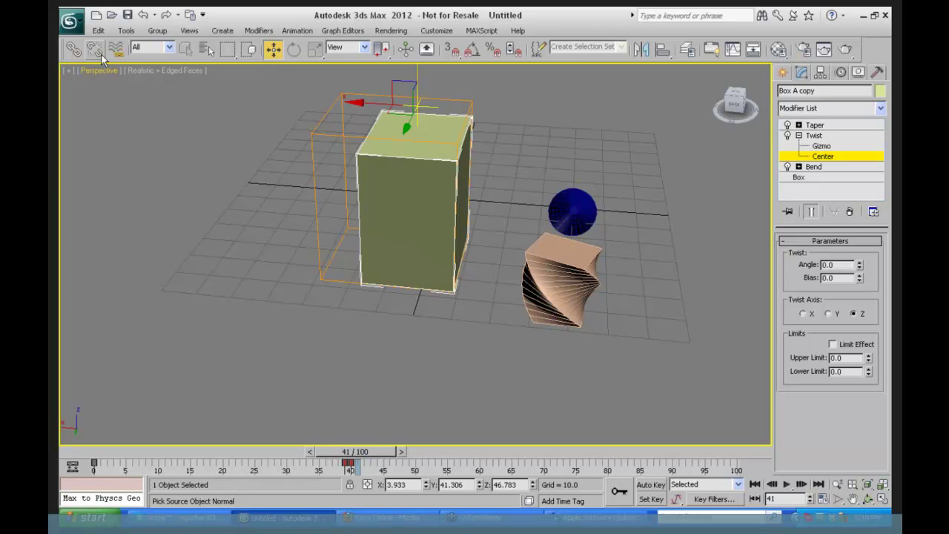
Fetch the previously held scene and open it despite the missing VRayShadow DLL.
click(97, 30)
key(Escape)
click(450, 303)
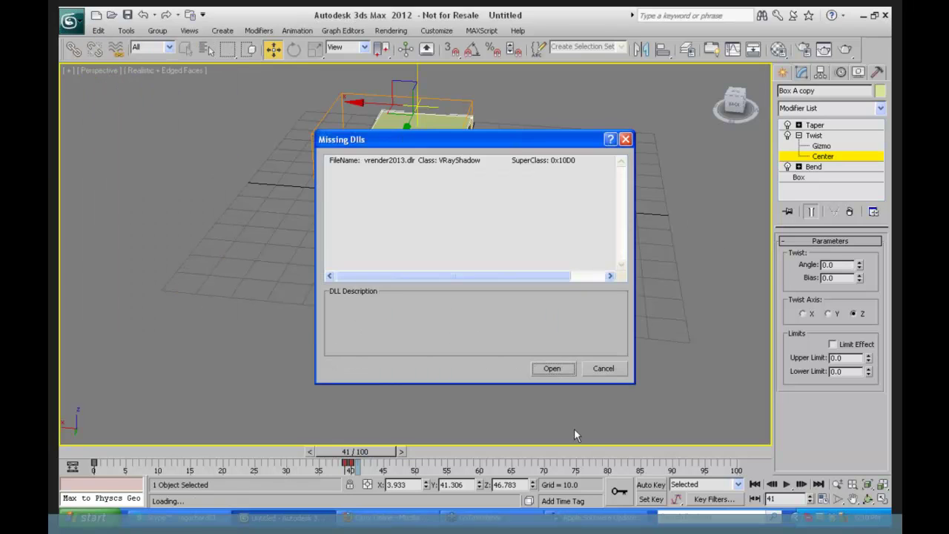
click(552, 368)
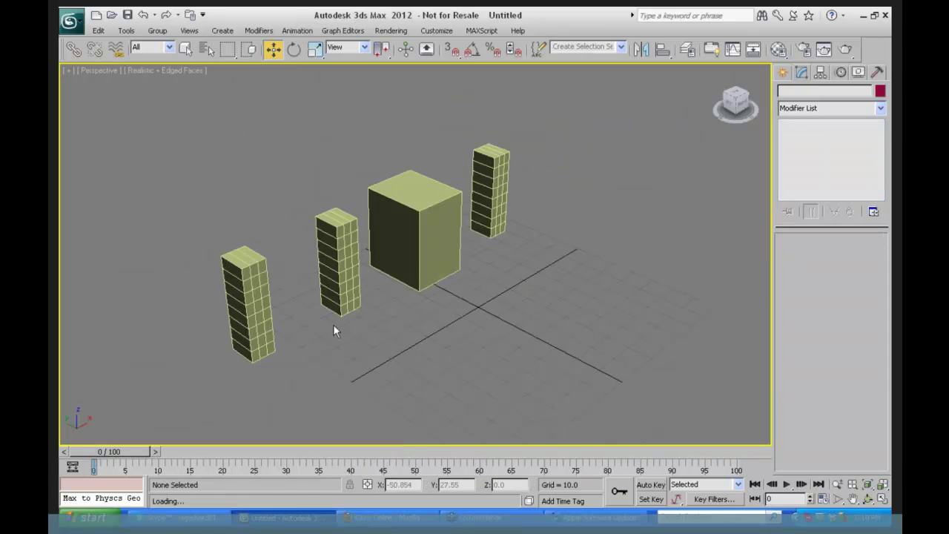
Select the middle narrow box, the large box and the far narrow box in turn to view their parameters.
click(346, 249)
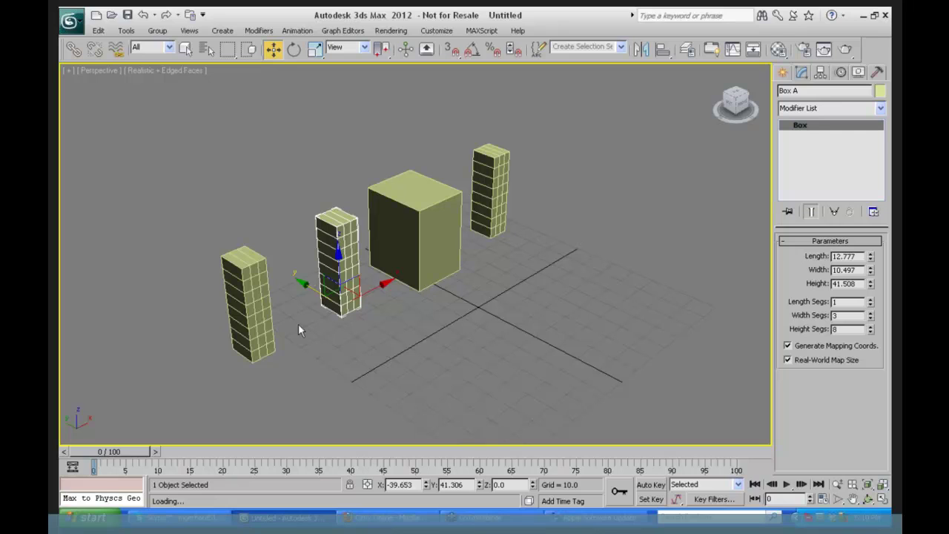
click(430, 233)
click(501, 204)
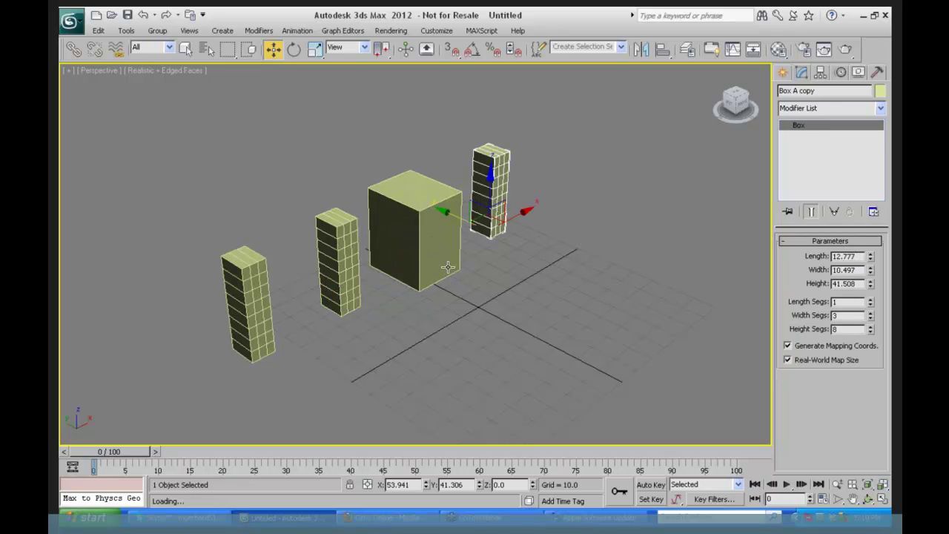
Add a Bend modifier to the middle narrow box, Box A, with angle 78.5 and direction 93.
click(247, 304)
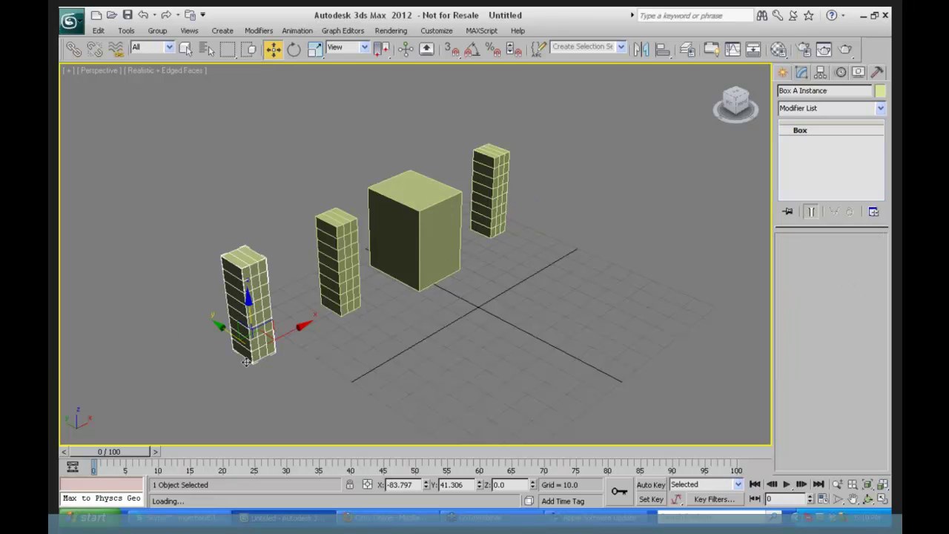
click(337, 259)
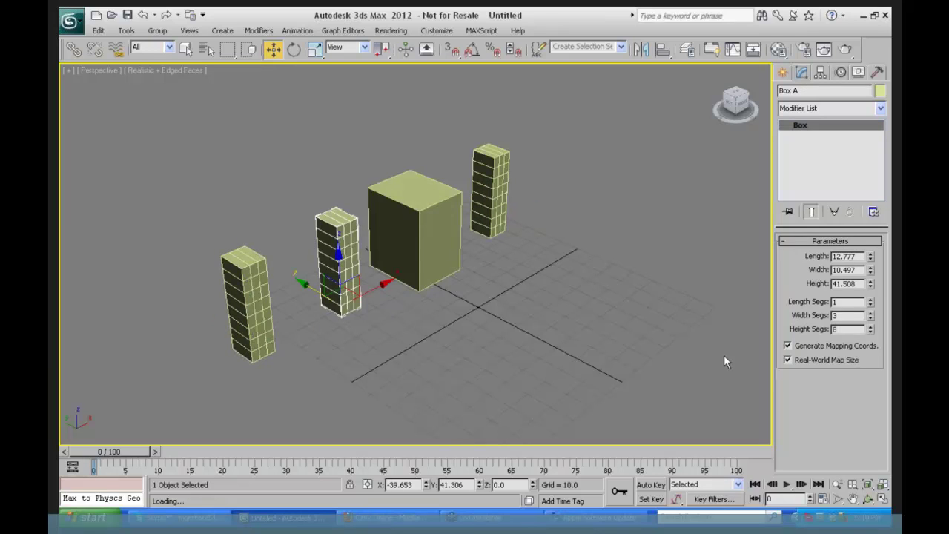
click(882, 107)
scroll(884, 215, down, 2)
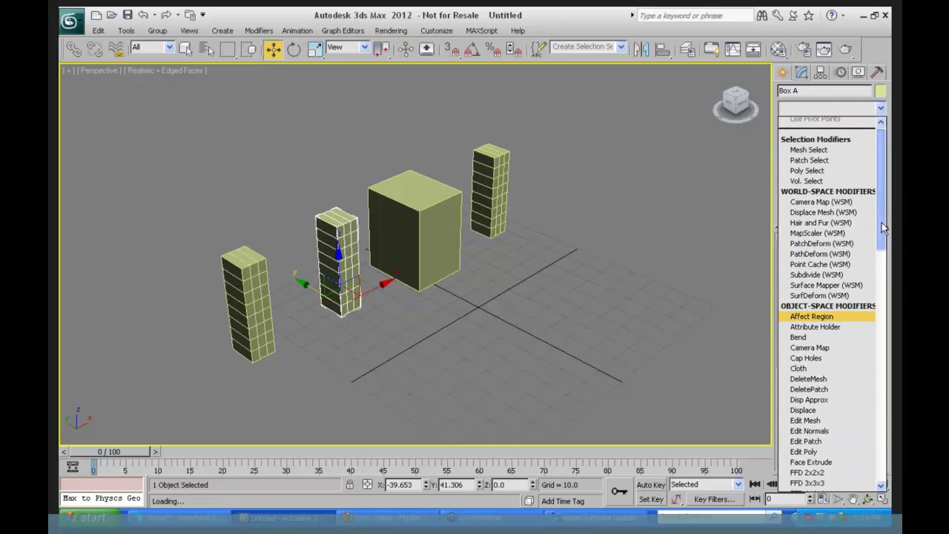
drag(882, 228, 886, 254)
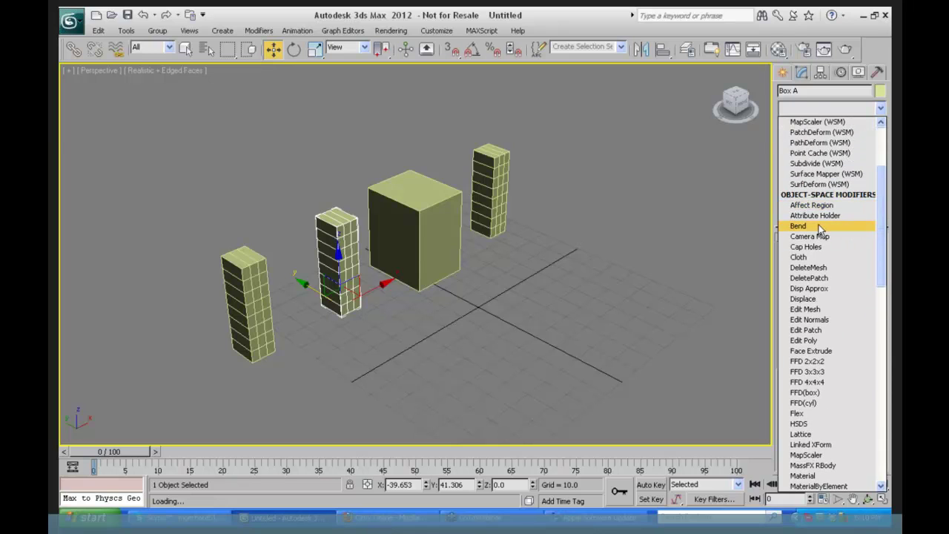
click(820, 226)
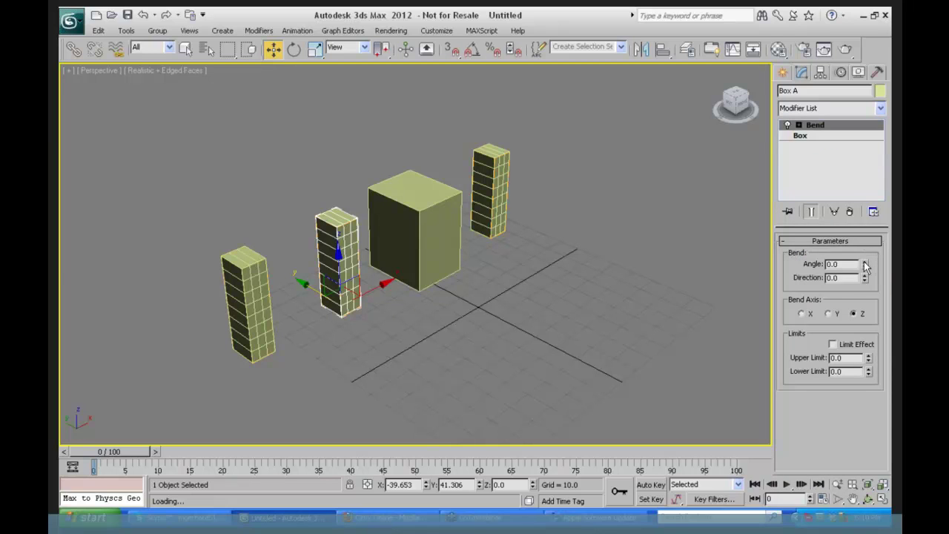
drag(864, 263, 864, 154)
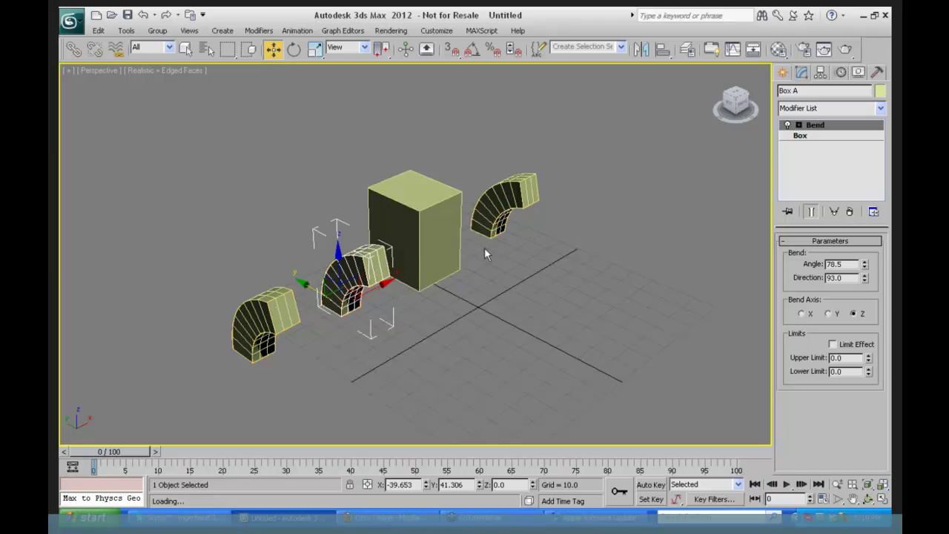
Add a Twist modifier above Bend on the far narrow box and set its angle to 245.
click(523, 200)
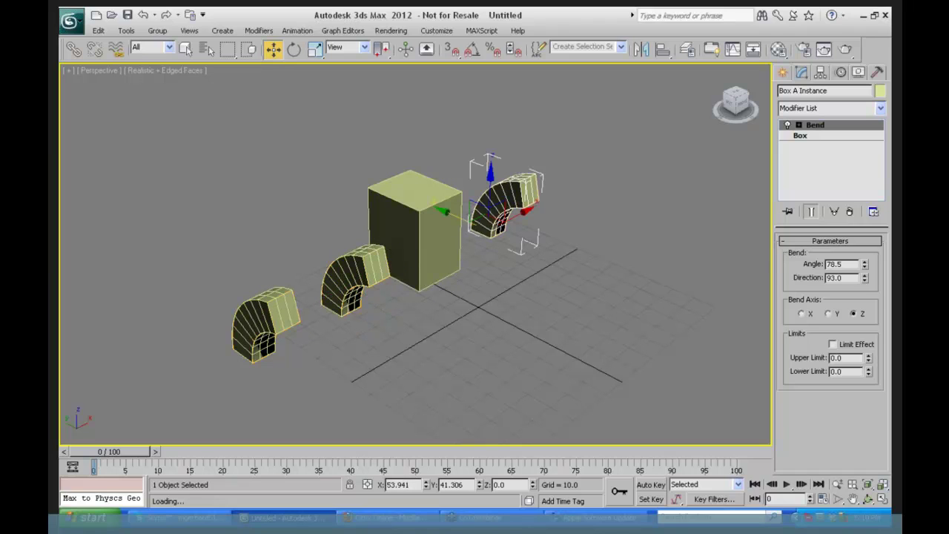
click(880, 108)
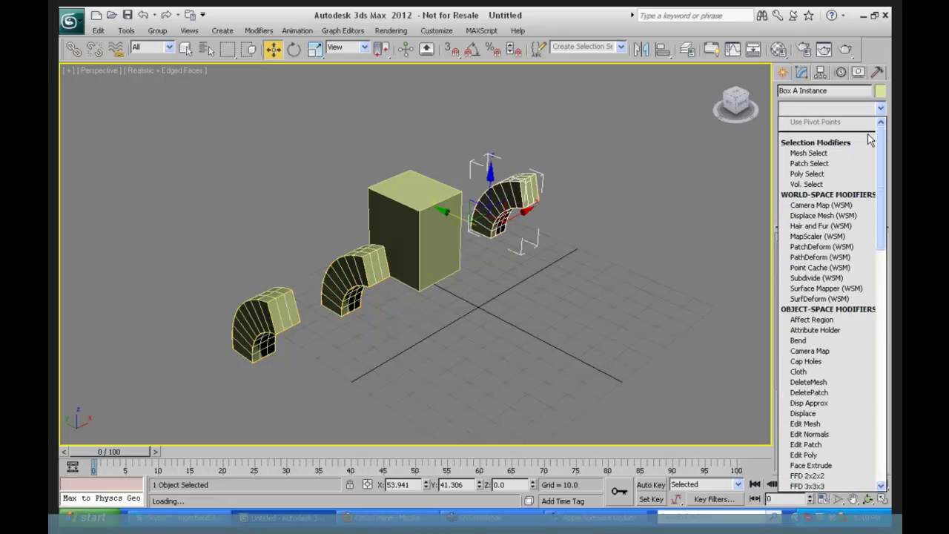
scroll(871, 186, down, 15)
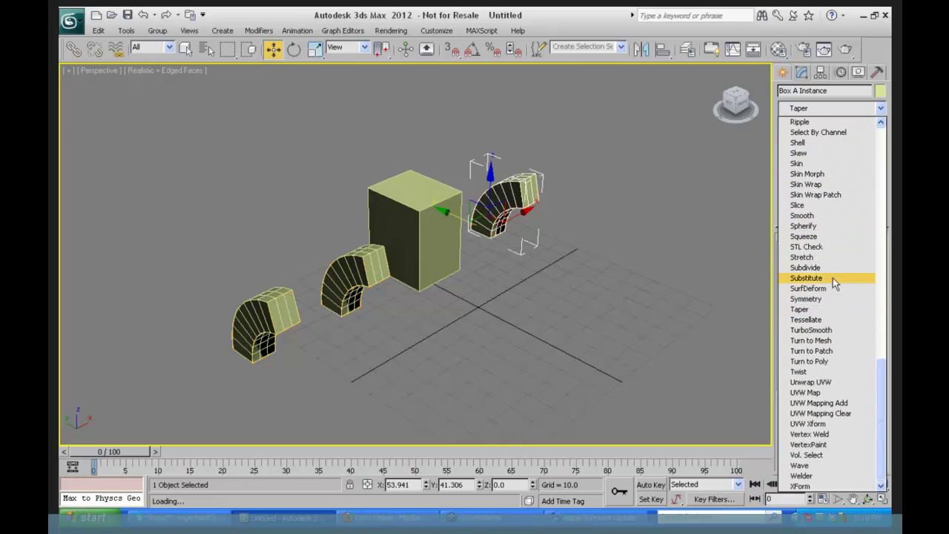
click(814, 372)
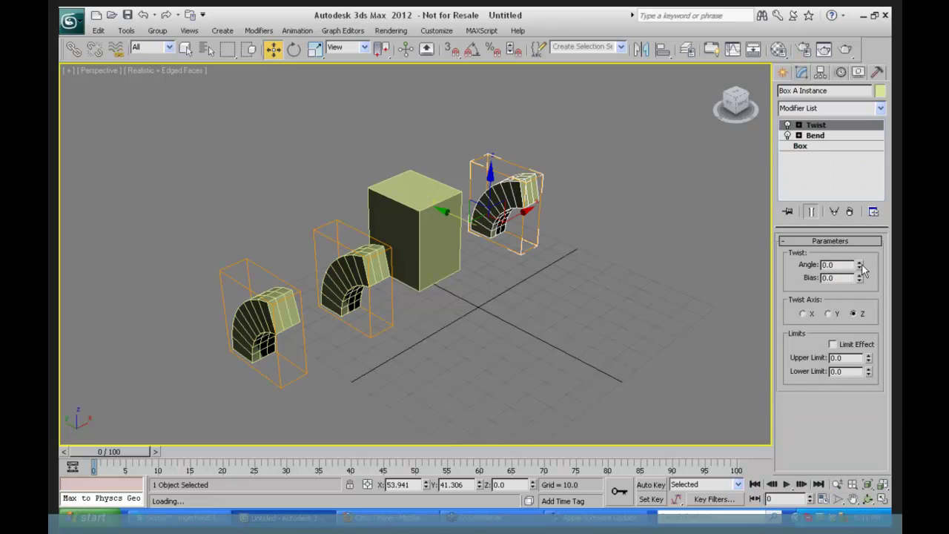
drag(863, 271, 872, 467)
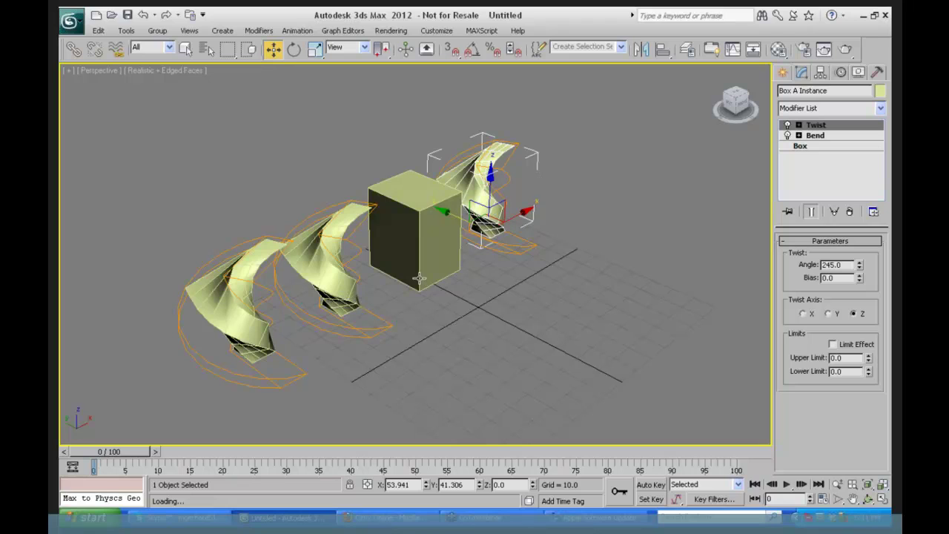
Set the shared Twist angle to 50.5 from the nearest narrow box, Box A Reference, and keep that box selected.
click(236, 304)
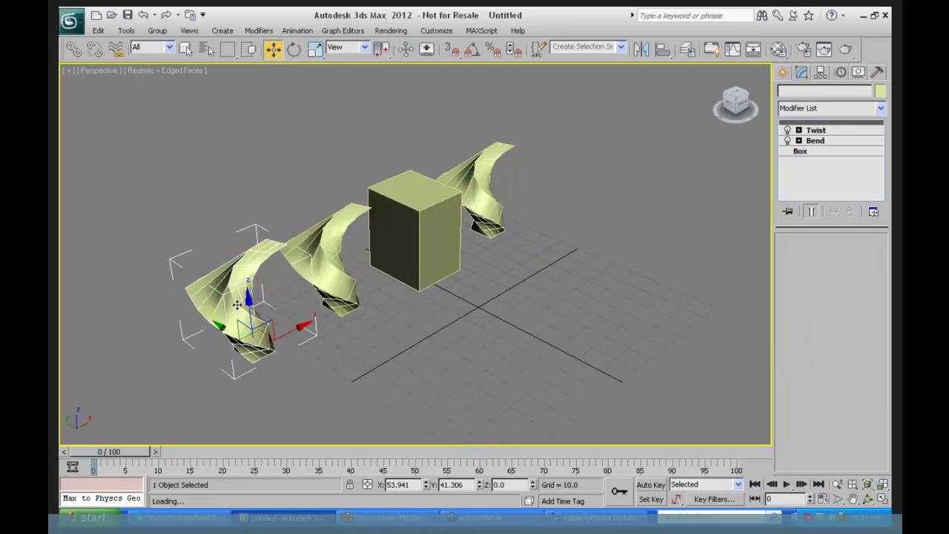
click(817, 132)
drag(862, 275, 863, 524)
click(379, 385)
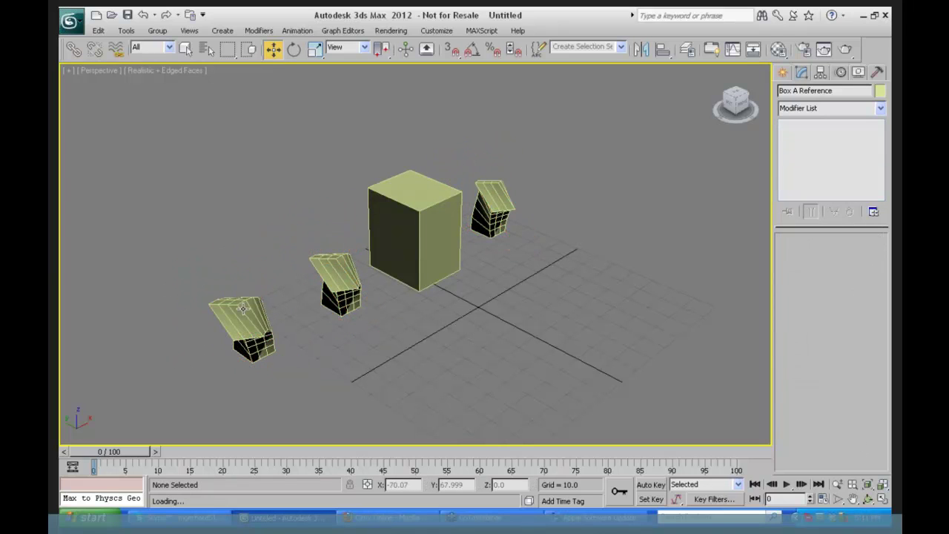
key(ctrl+z)
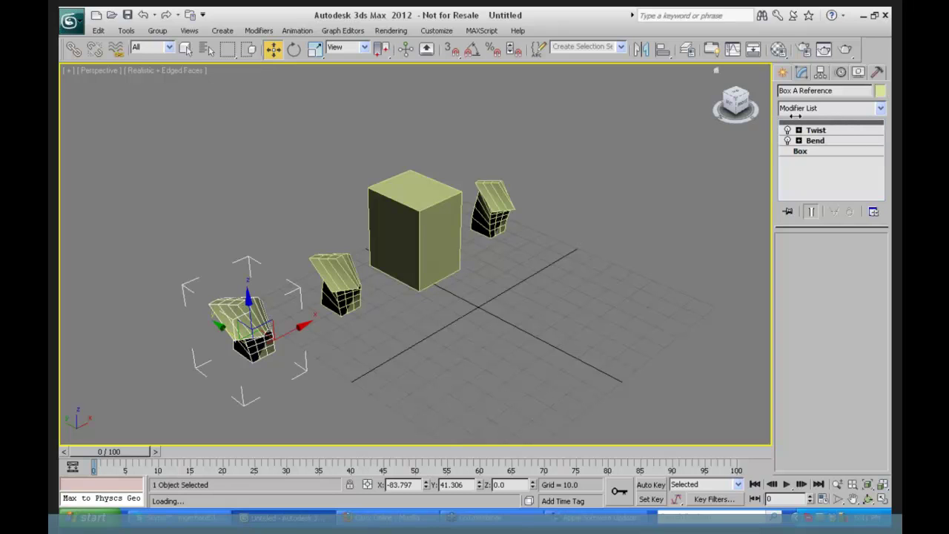
Add a Taper modifier to Box A Reference only, with amount -0.77 and curve -1.38.
click(882, 109)
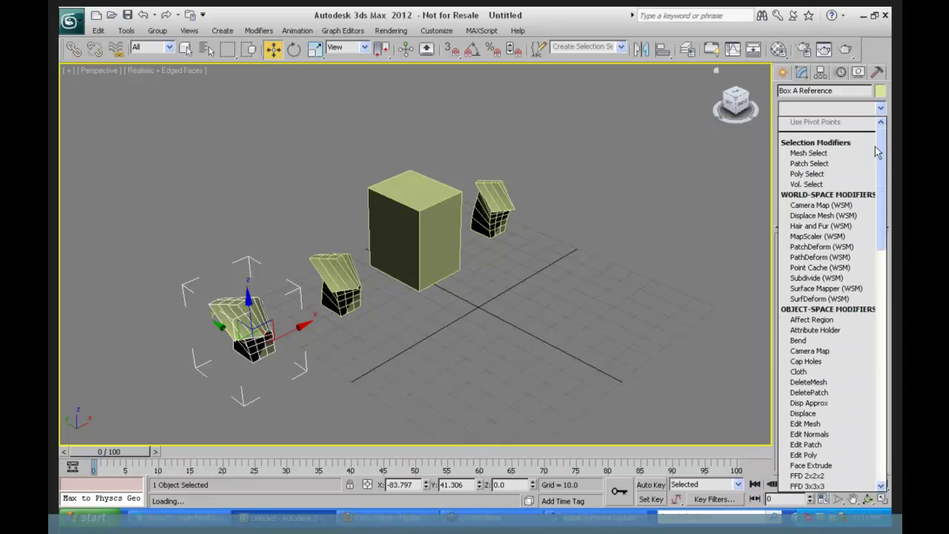
drag(885, 176, 882, 395)
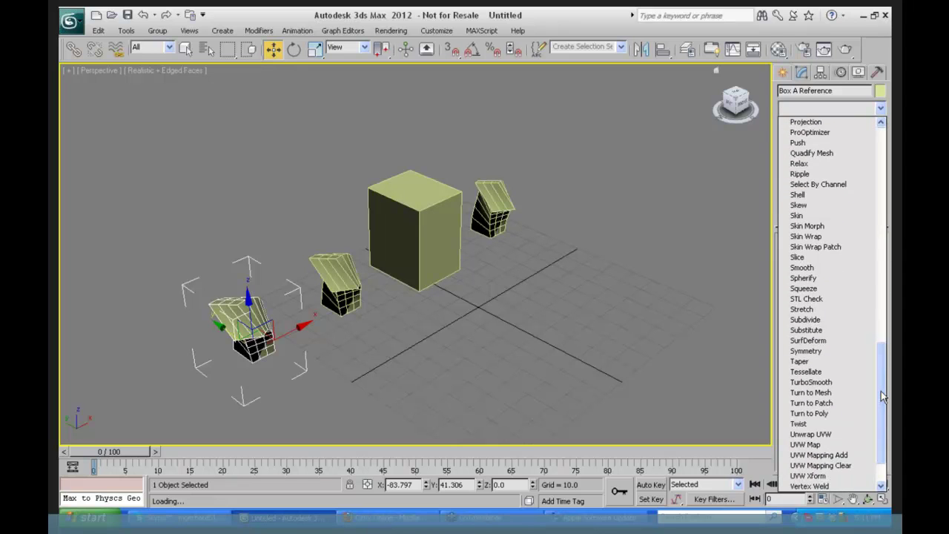
click(810, 362)
drag(862, 264, 854, 318)
drag(862, 278, 820, 365)
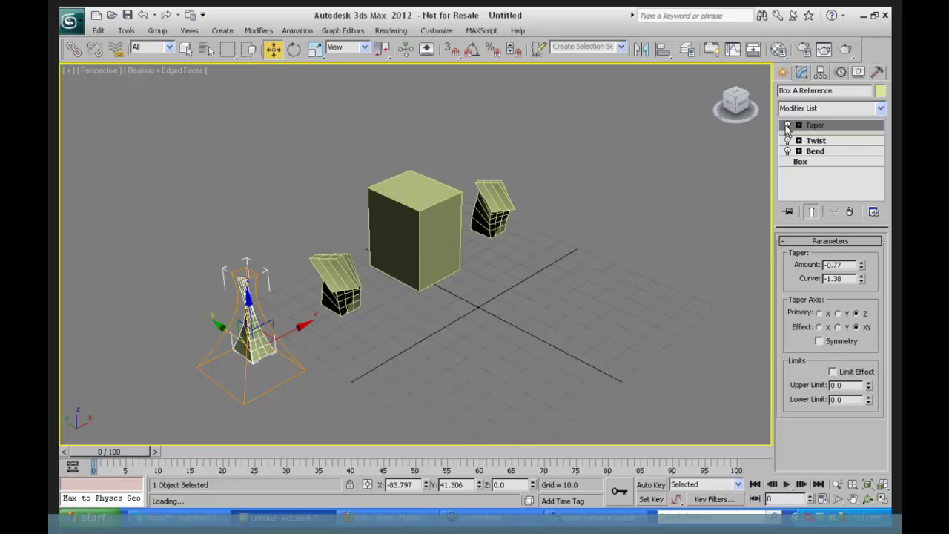
Move Taper below Twist in Box A Reference's modifier stack and return it to the top.
drag(819, 131, 817, 157)
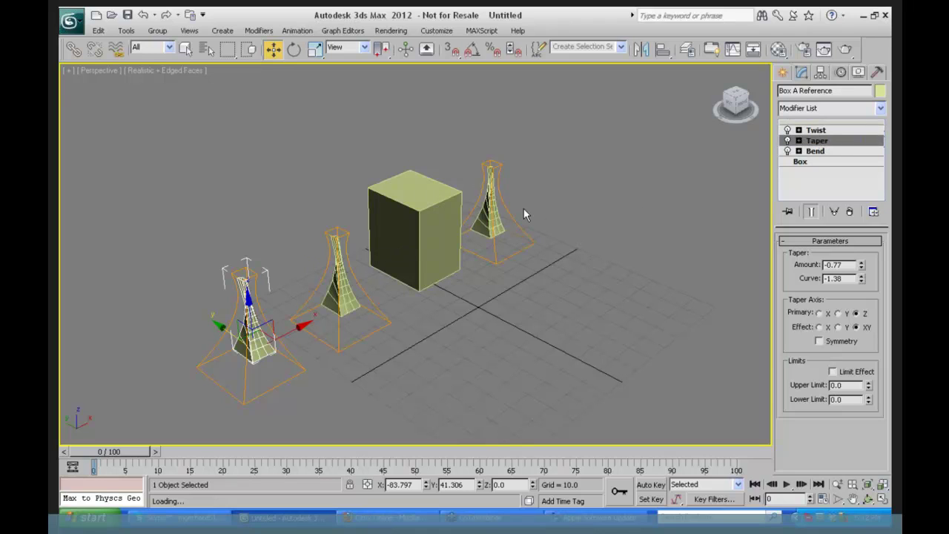
drag(825, 141, 819, 123)
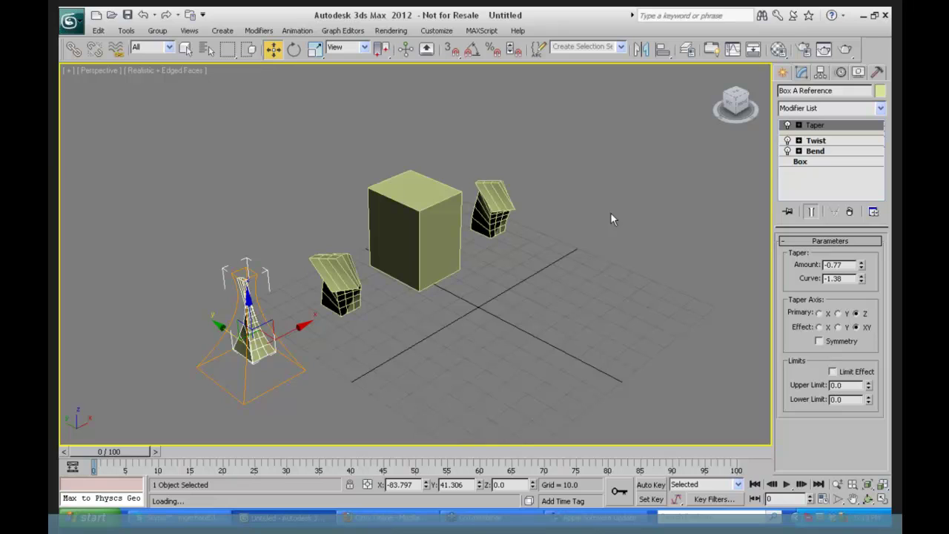
Make the far narrow box, Box A Instance, unique and set its base box height to 104.184.
click(502, 235)
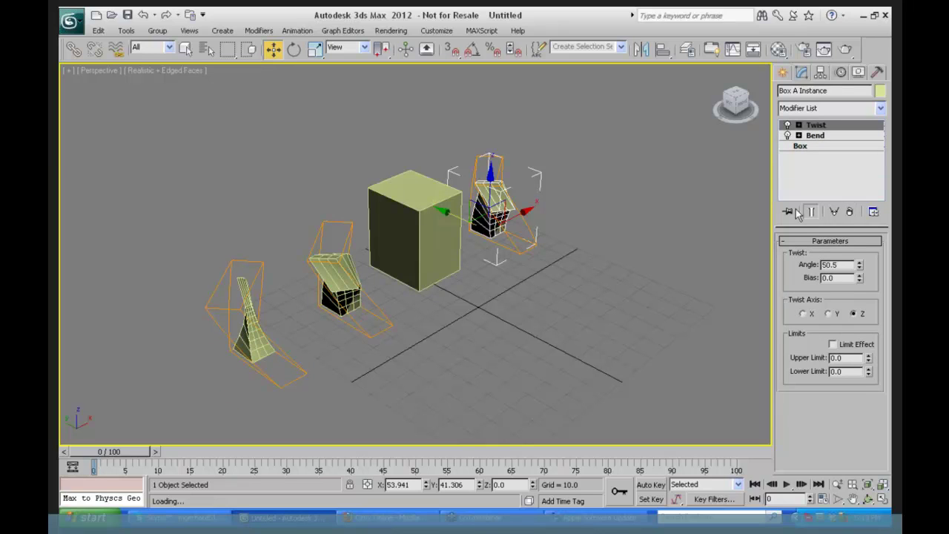
click(834, 212)
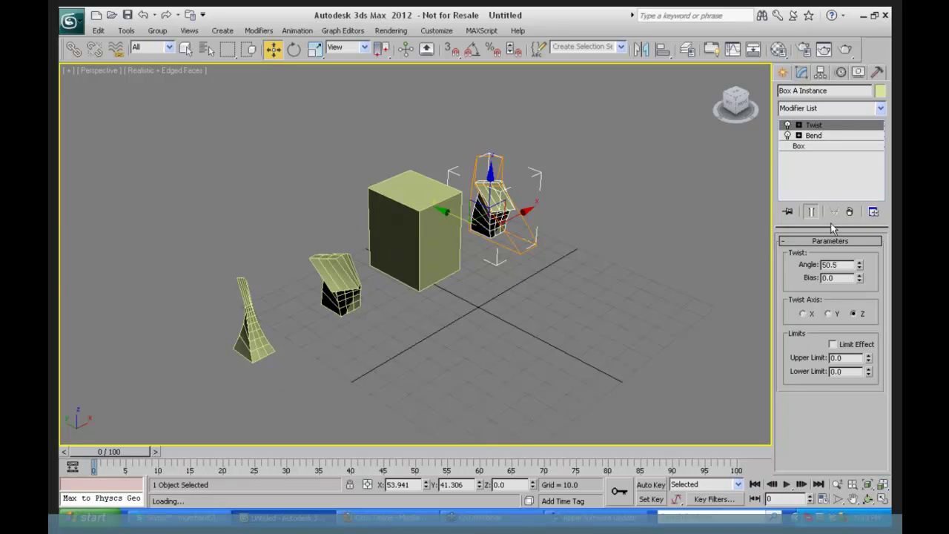
click(806, 147)
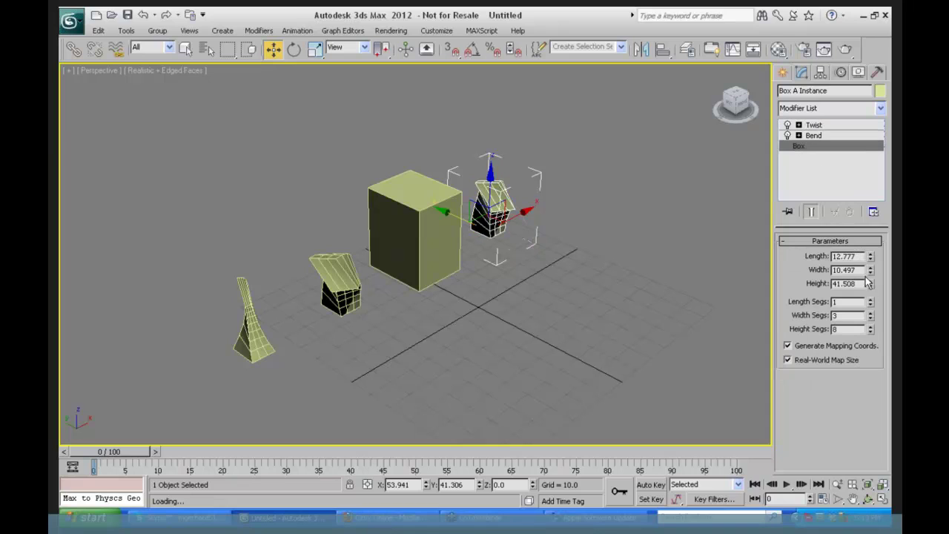
drag(873, 285, 873, 248)
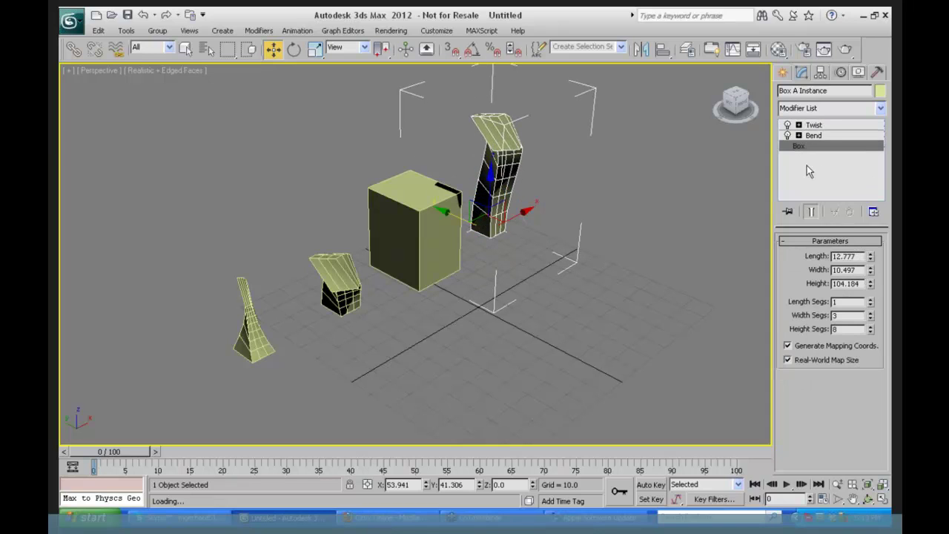
Set the Twist angle of the far narrow box to -243 and bring the whole shape into view.
click(815, 127)
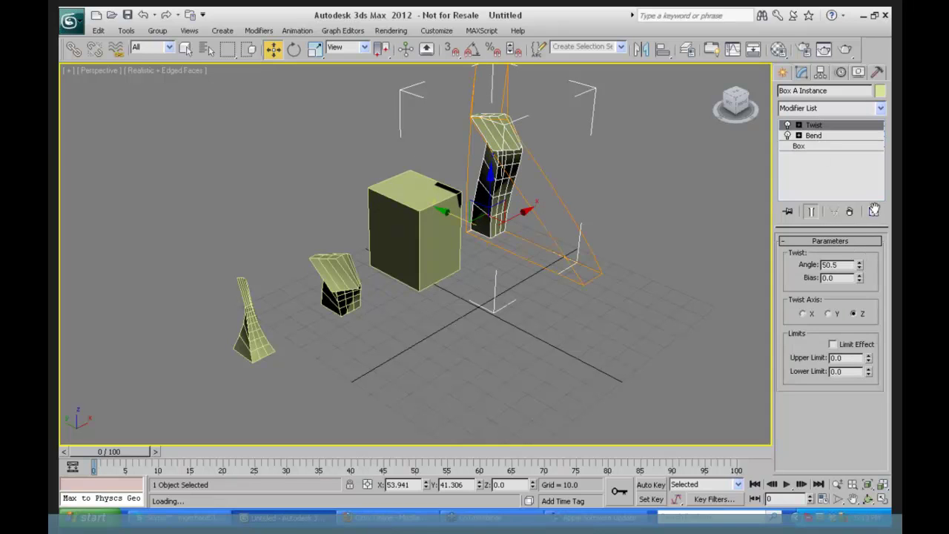
drag(859, 264, 864, 526)
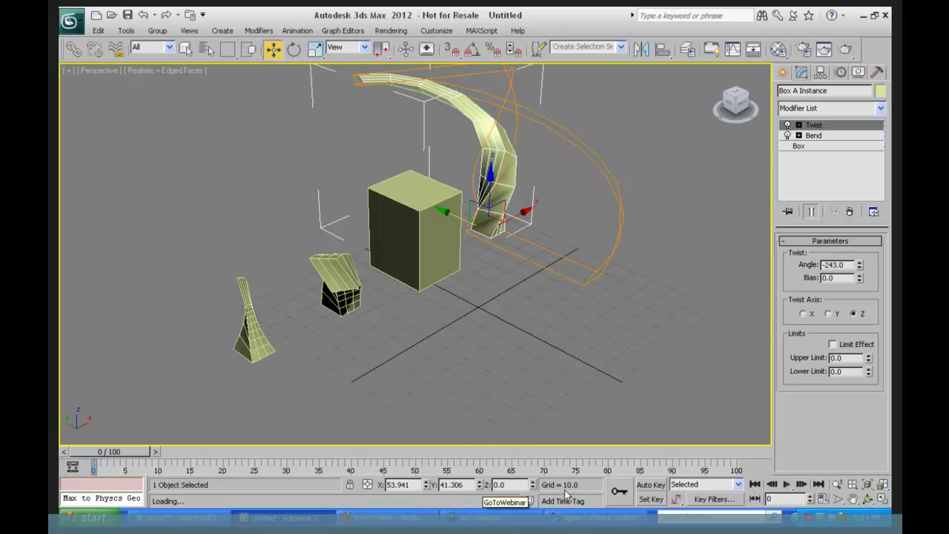
key(ctrl+p)
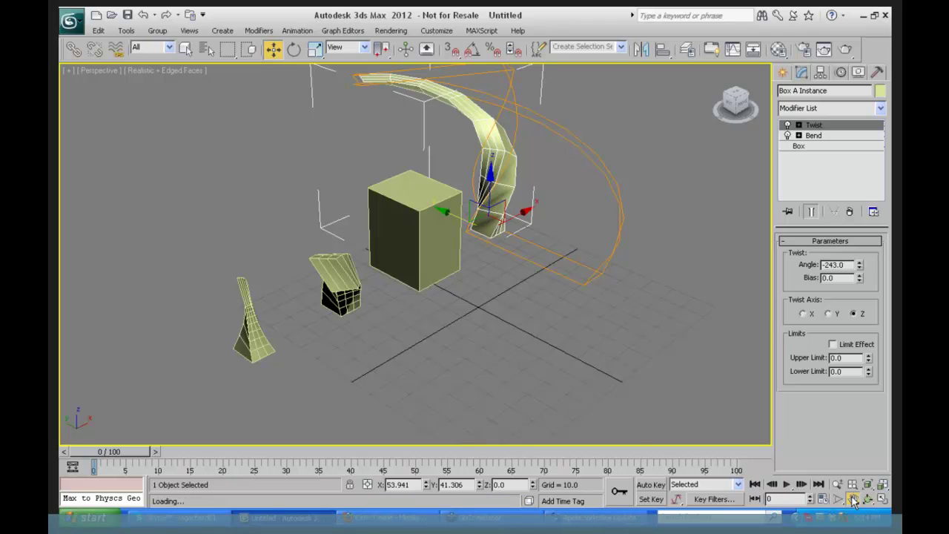
drag(548, 217, 602, 355)
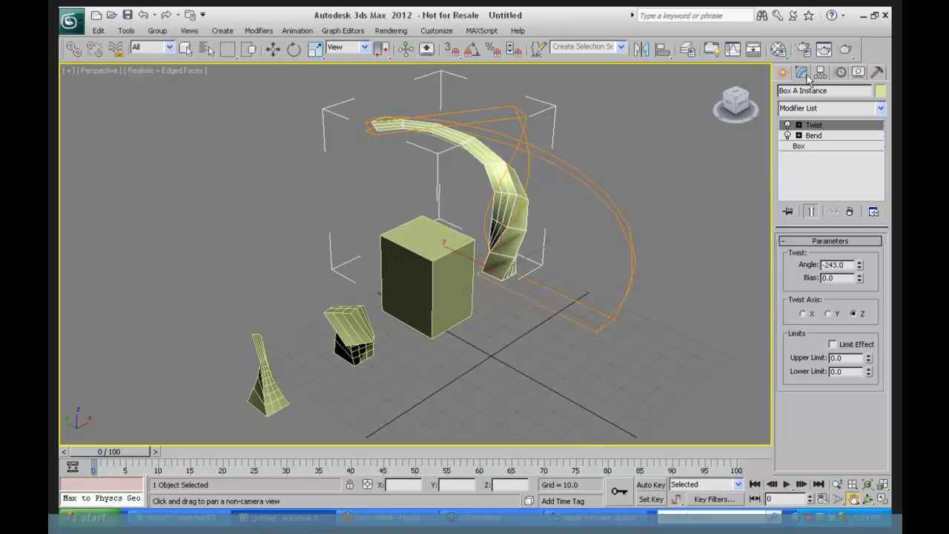
Review the far box's modifier stack by viewing its Box, Bend and Twist levels in turn.
click(783, 72)
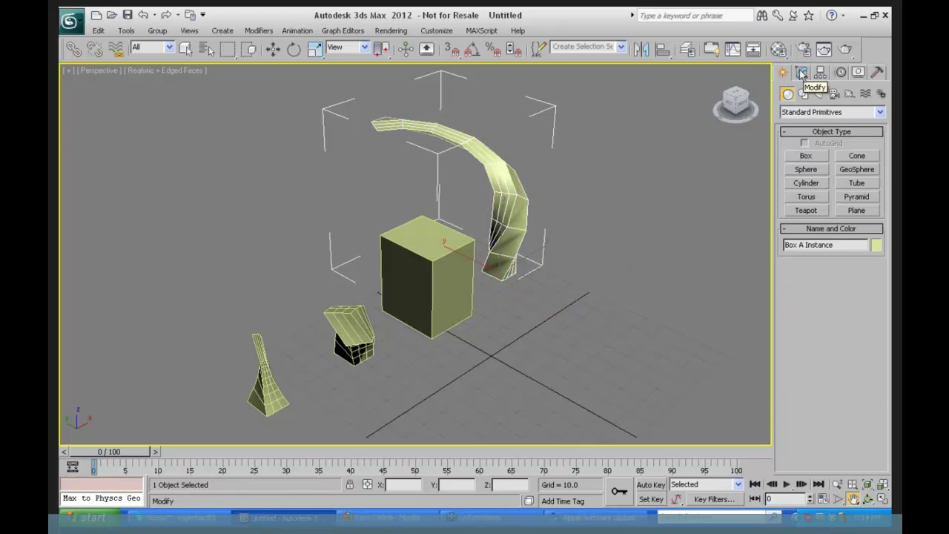
click(802, 72)
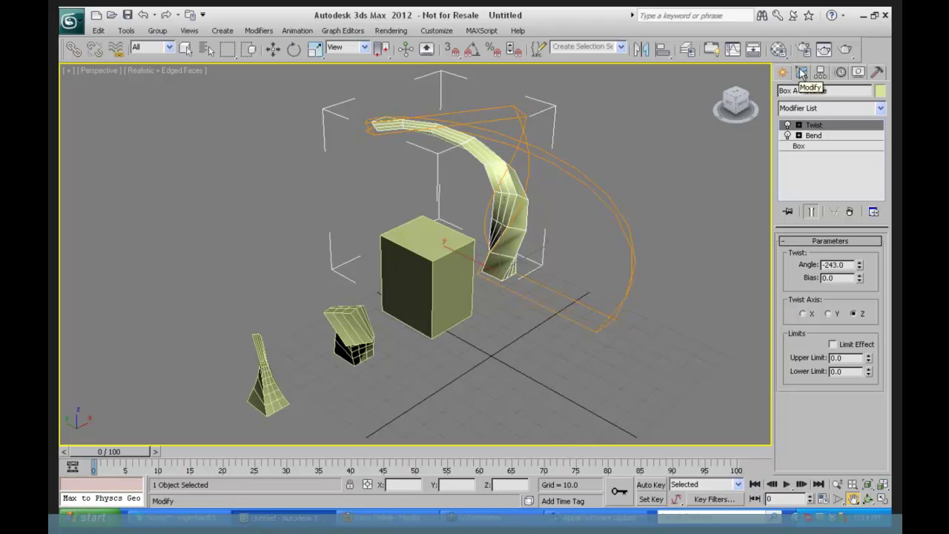
click(814, 148)
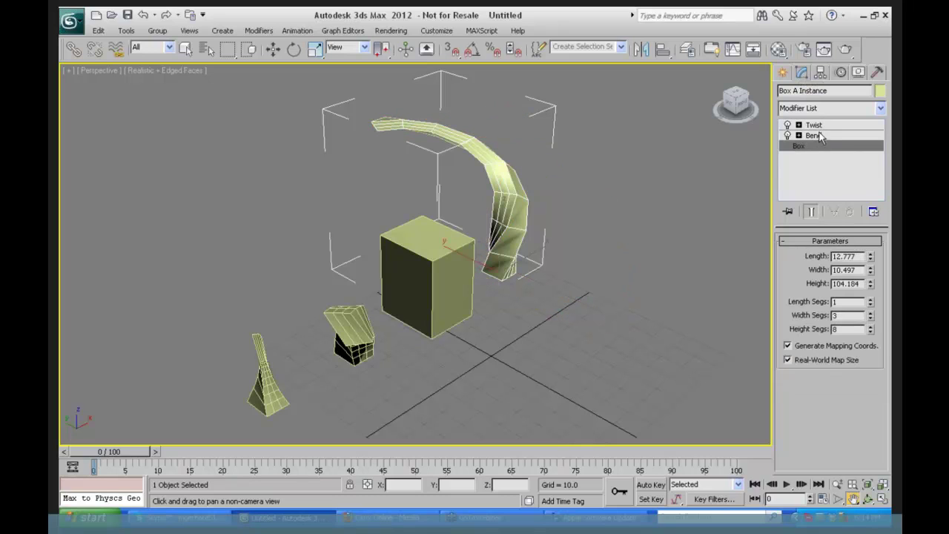
click(819, 136)
click(820, 126)
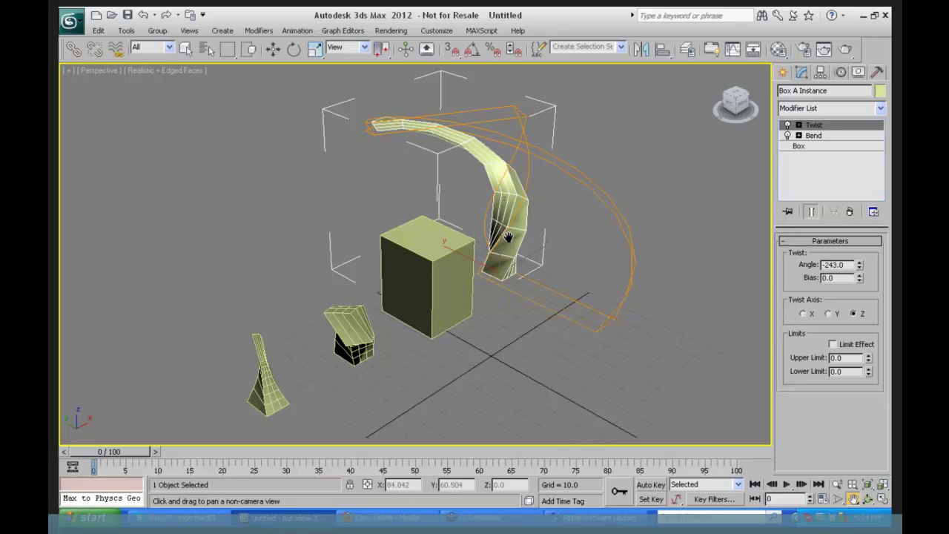
Reset the scene to an empty default four-viewport layout.
click(71, 23)
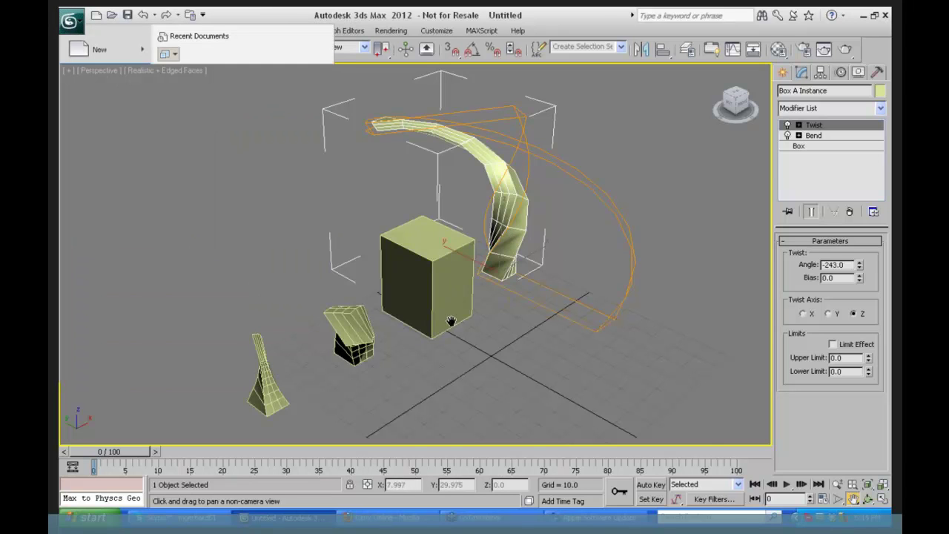
click(102, 78)
click(461, 297)
click(437, 288)
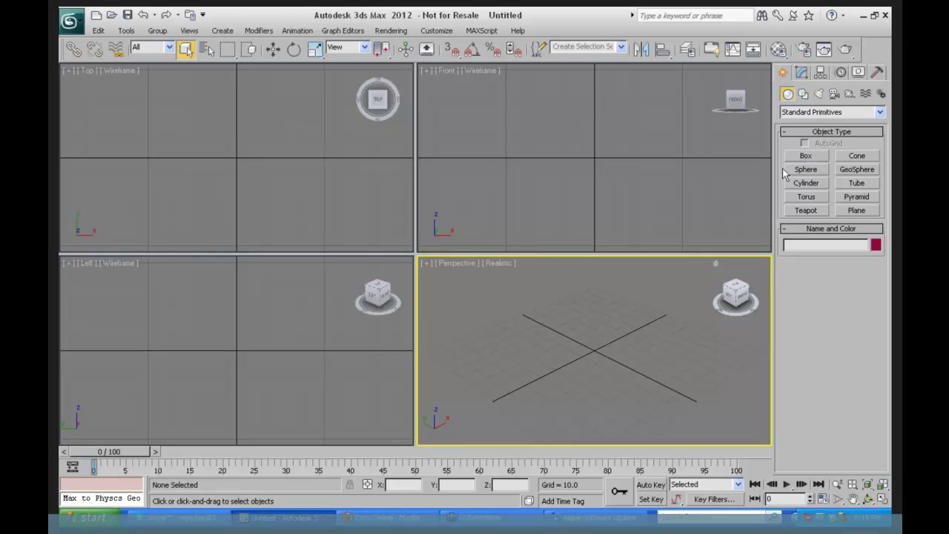
Create two boxes in the Perspective view, about 21.2 × 21.6 × 38.4 and 24.2 × 33.3 × 35.2 in length, width and height.
click(808, 158)
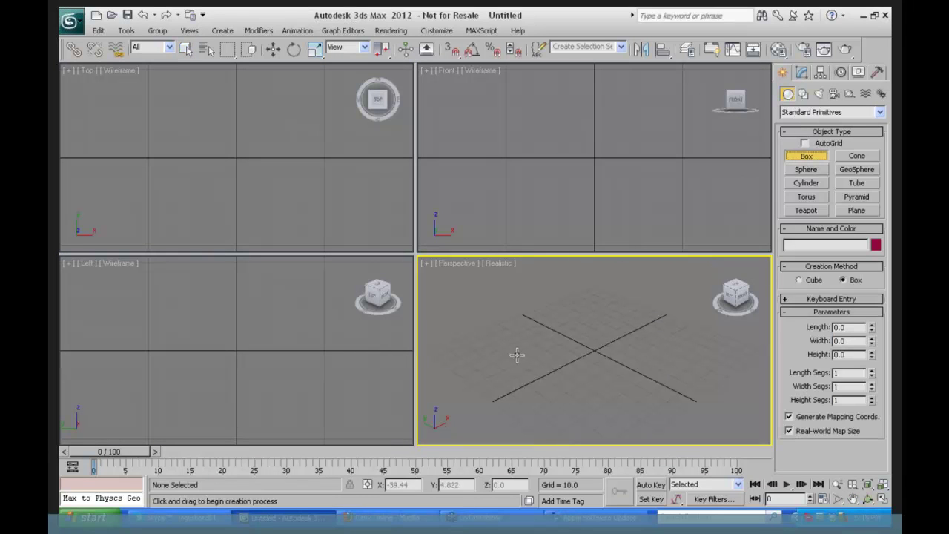
drag(519, 361, 495, 349)
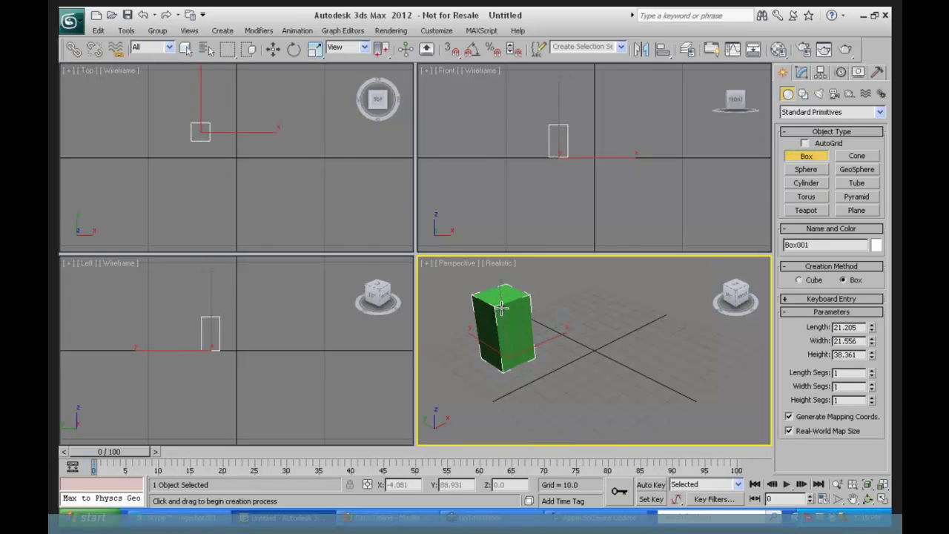
click(508, 323)
drag(624, 308, 624, 338)
click(618, 285)
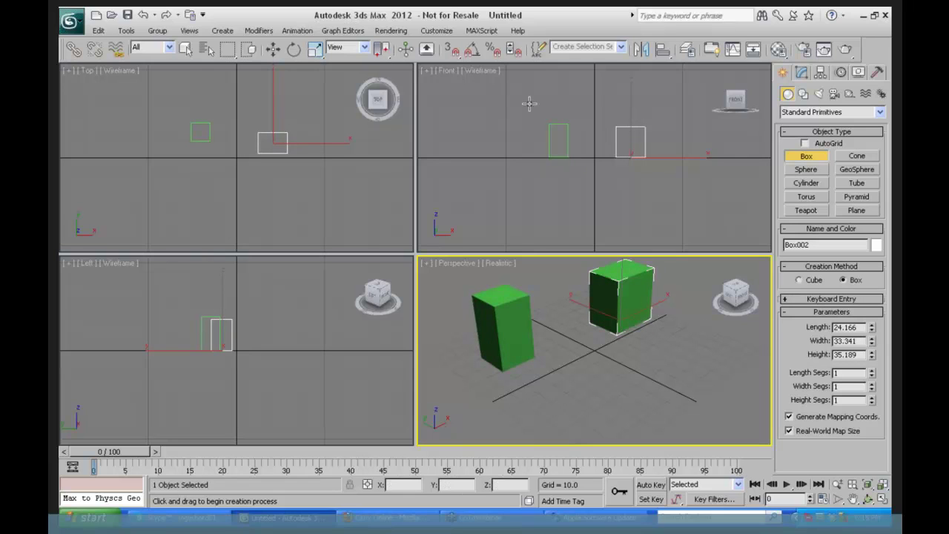
Review the 2D, 2.5D and 3D variants of the Snaps Toggle, keeping the 3D snap.
click(451, 52)
click(454, 51)
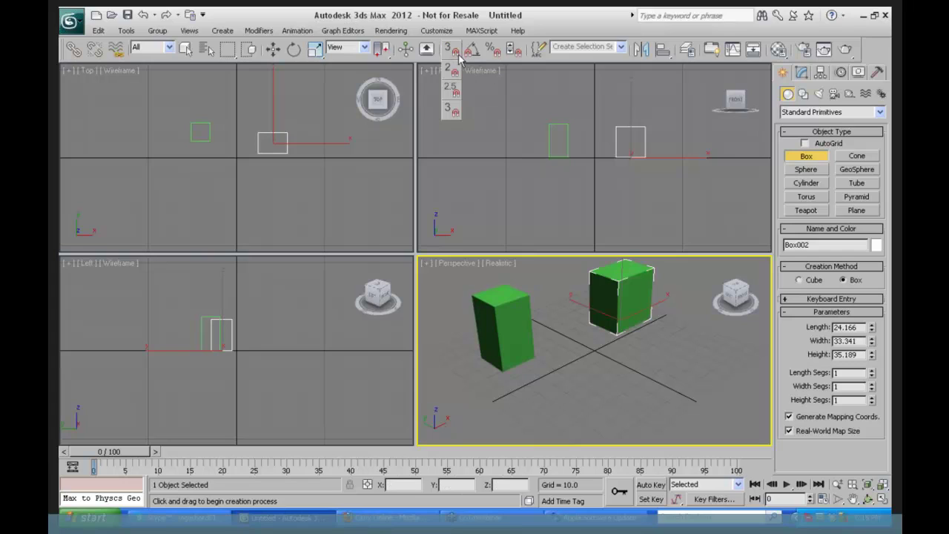
drag(458, 58, 458, 115)
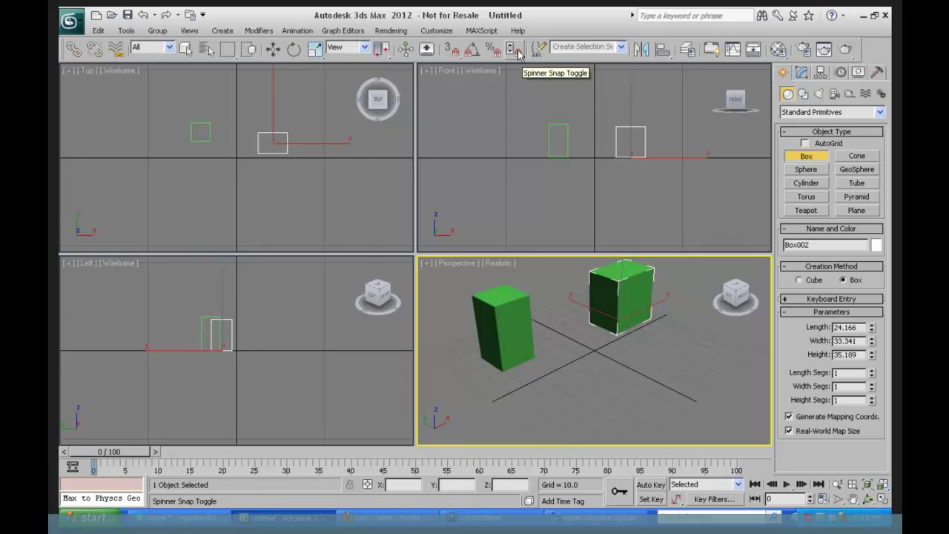
Maximize the Perspective viewport and open the Grid and Snap Settings, placed clear of the two boxes.
click(886, 501)
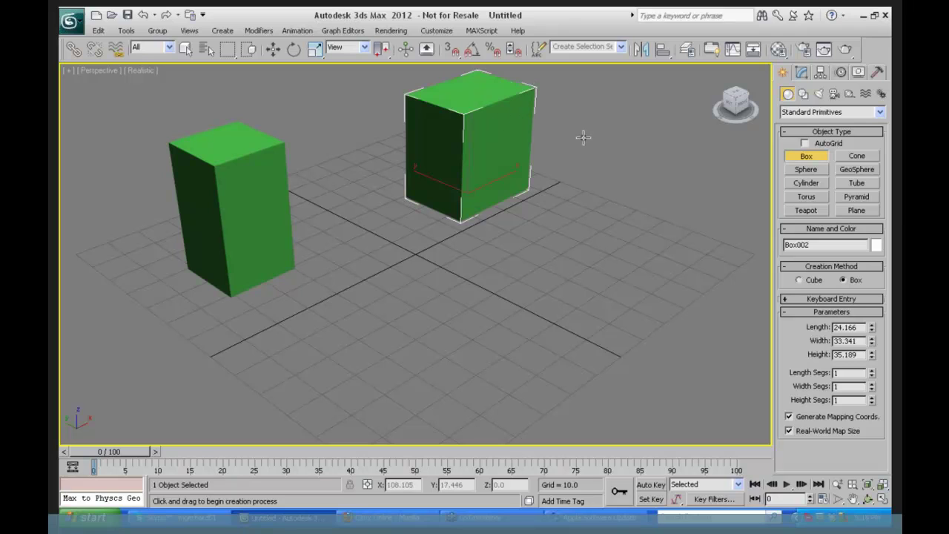
click(126, 31)
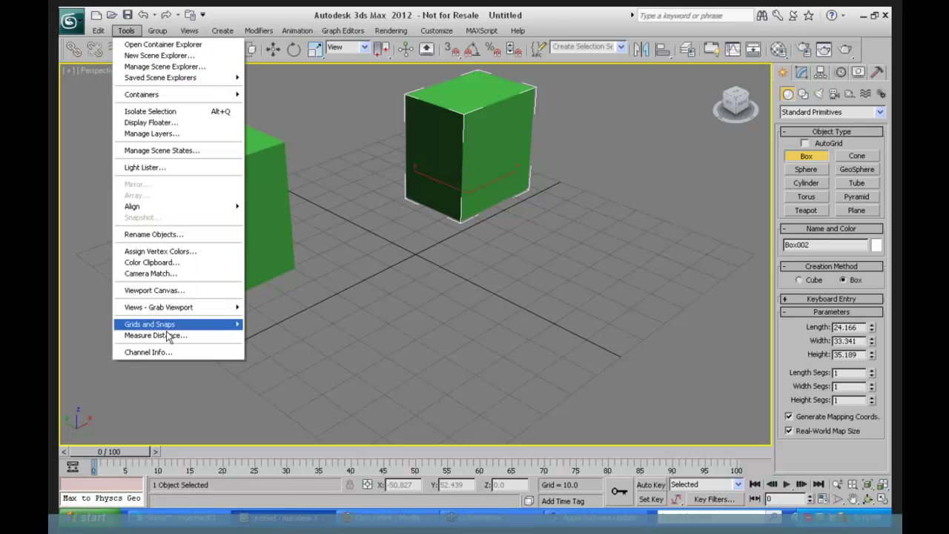
mouse_move(179, 330)
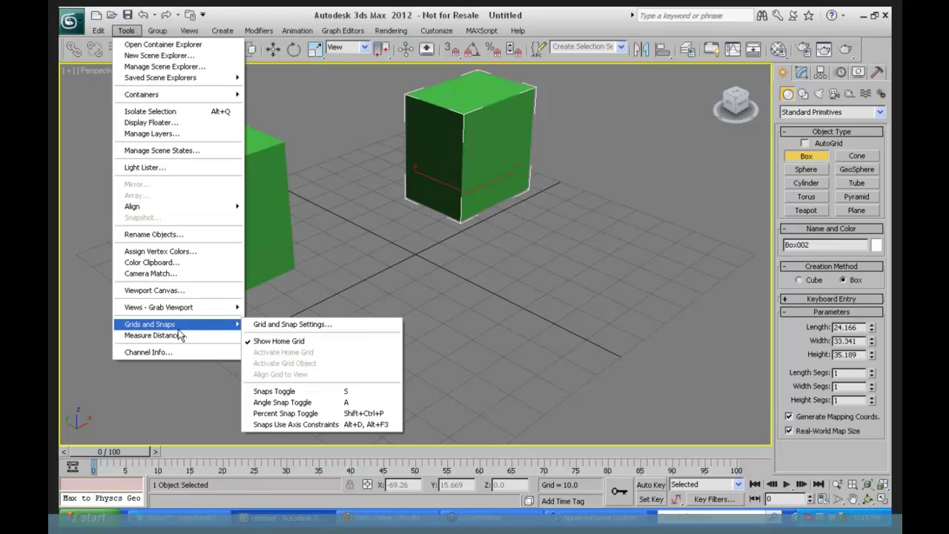
click(308, 324)
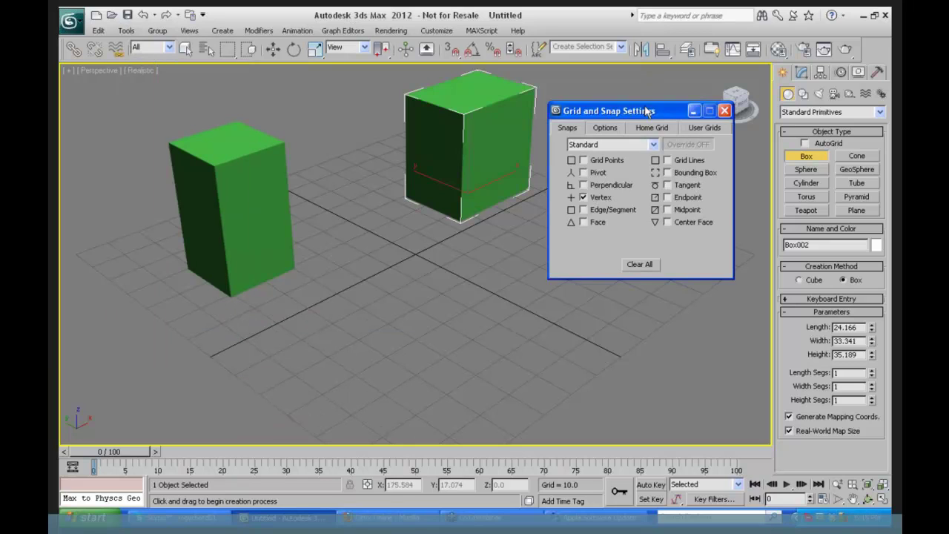
drag(645, 111, 653, 242)
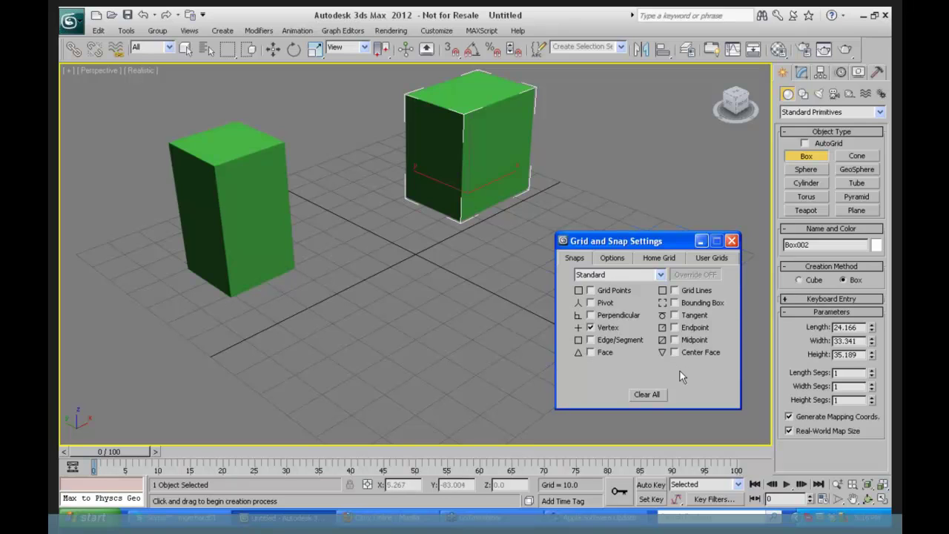
Review the Body Snaps and NURBS snap categories and return to the Standard snaps.
click(659, 275)
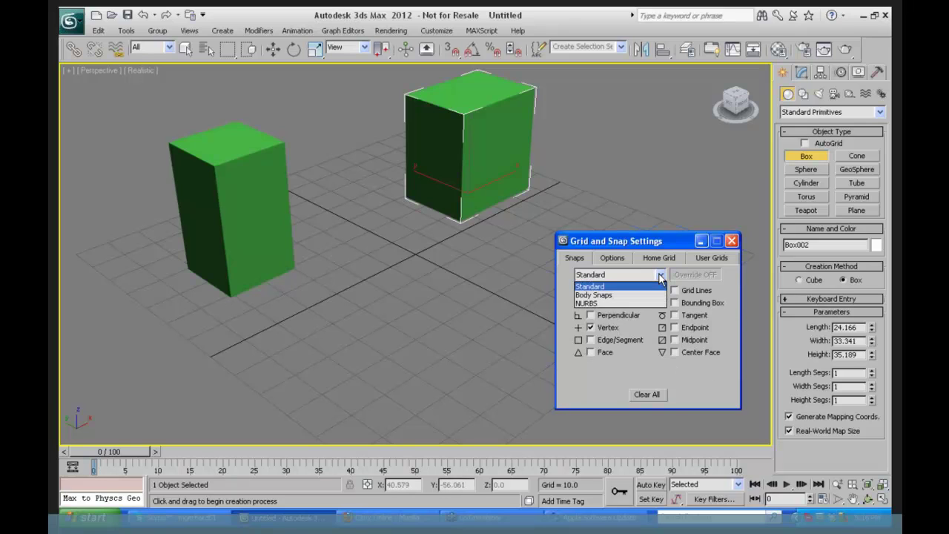
click(610, 297)
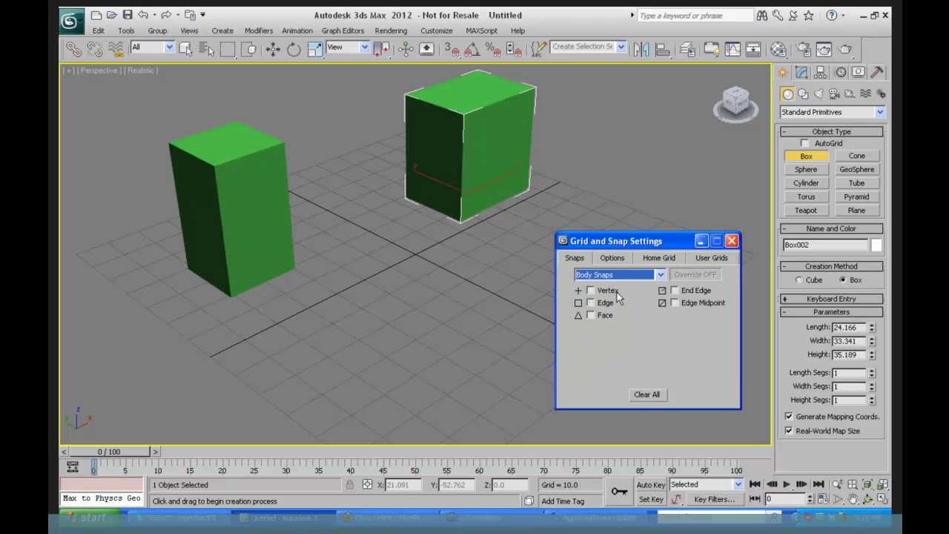
click(659, 275)
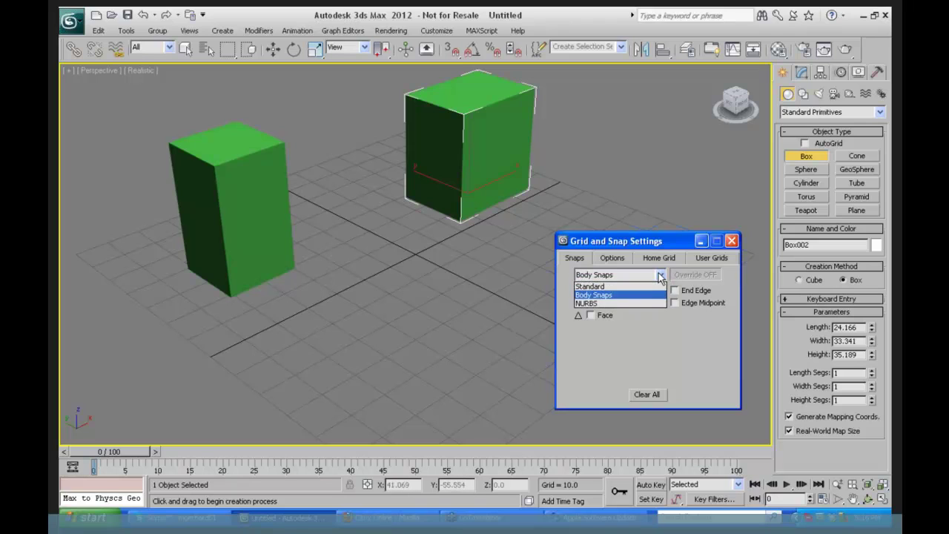
click(595, 303)
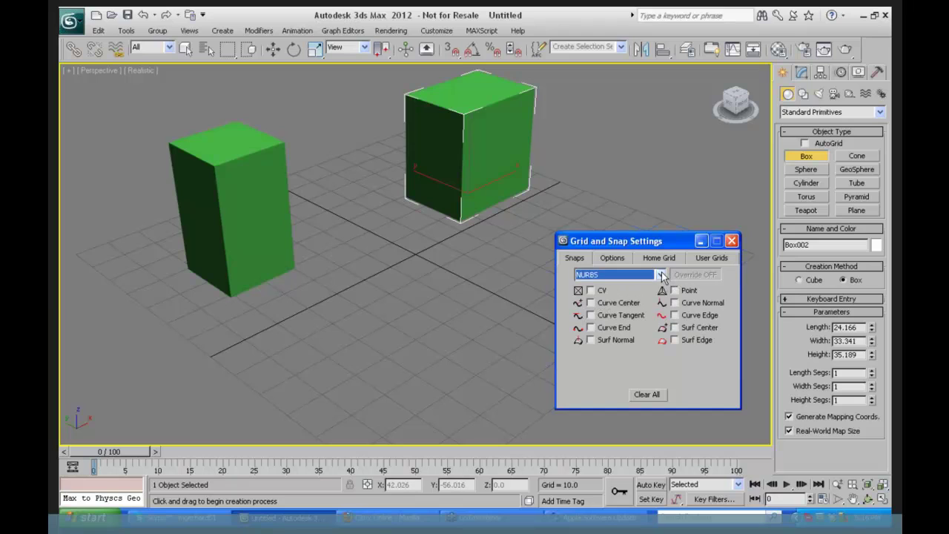
click(660, 275)
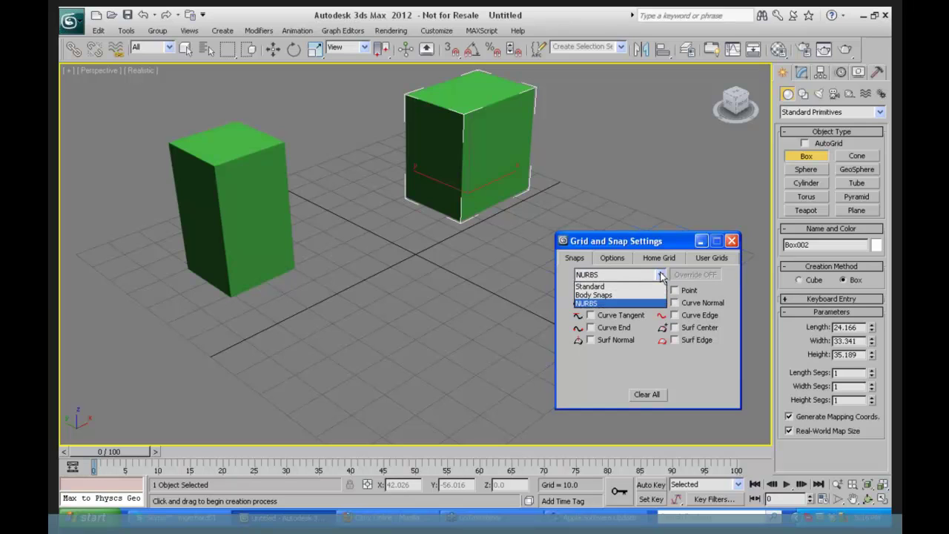
click(601, 286)
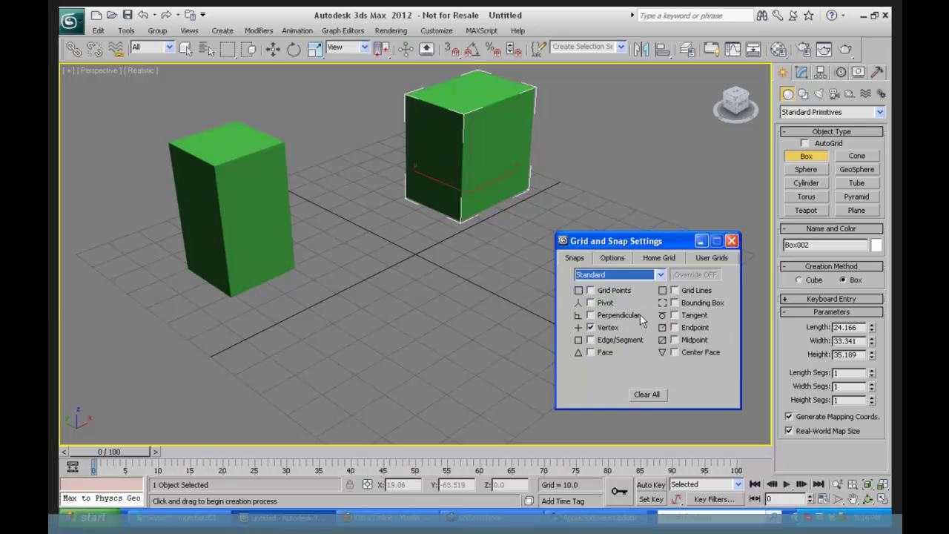
Make Grid Points the only active snap, turn snapping on, and create a box 30 long, 40 wide and 20 high on the grid.
click(591, 290)
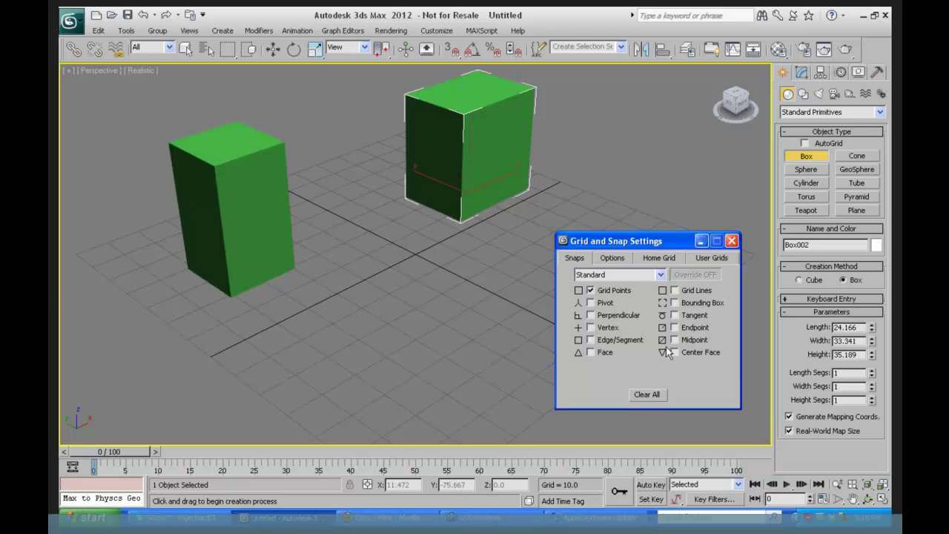
click(732, 241)
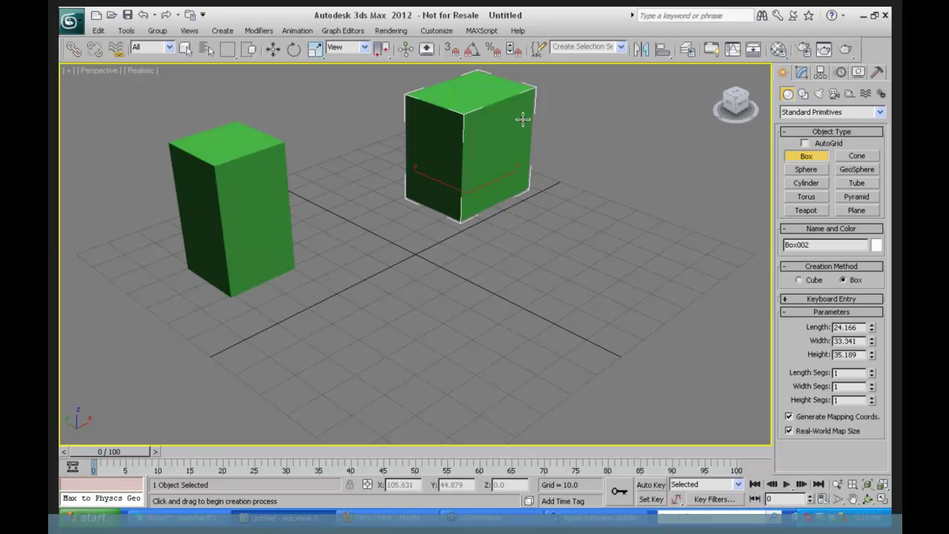
key(s)
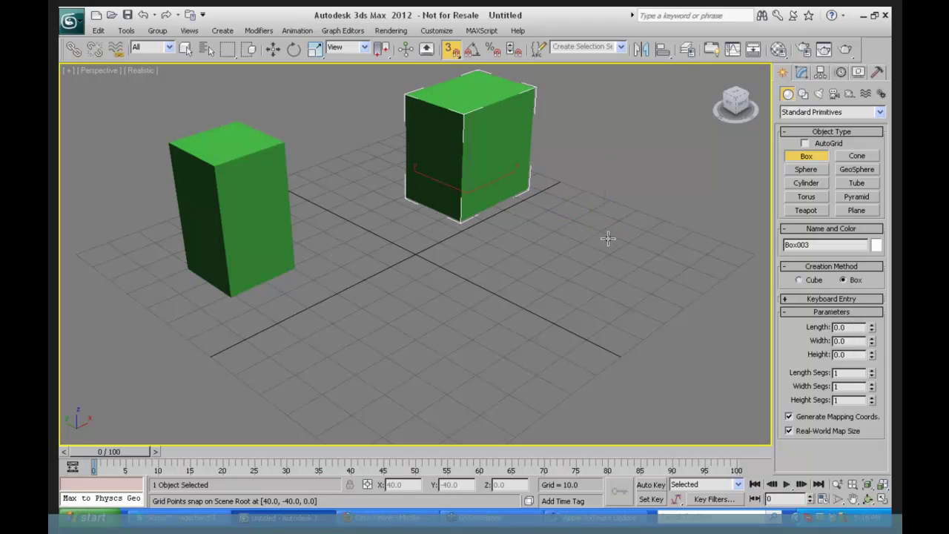
drag(601, 232, 613, 316)
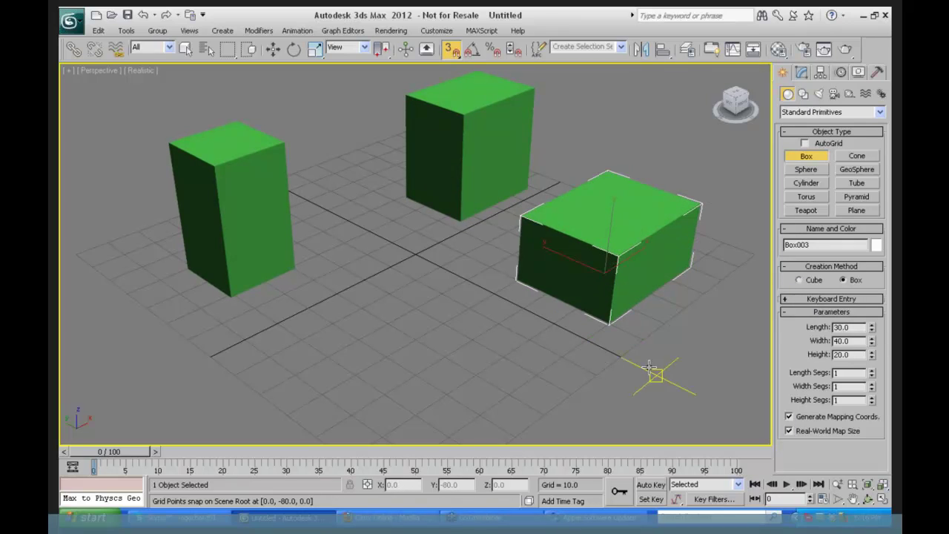
Switch the active snap from Grid Points to Vertex and place the snap settings window clear of the working area.
click(453, 55)
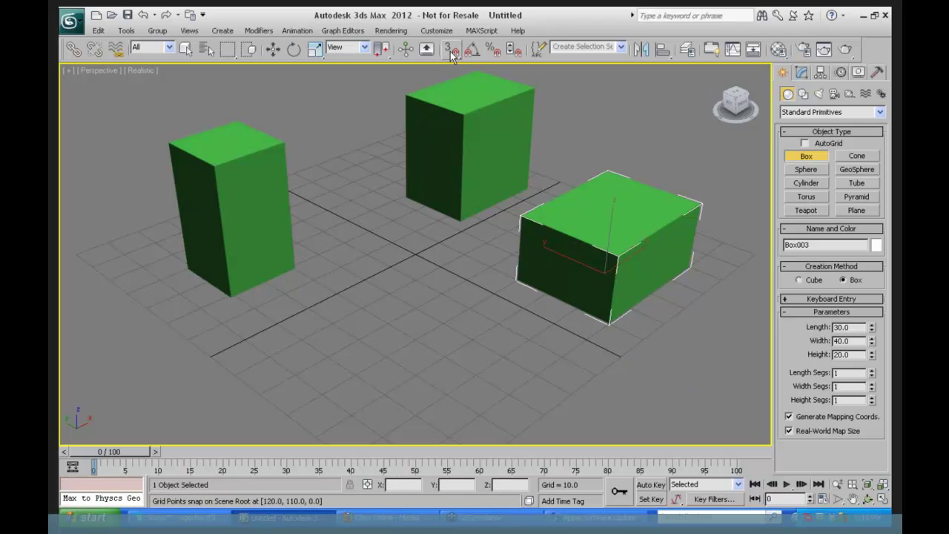
click(452, 51)
right_click(451, 51)
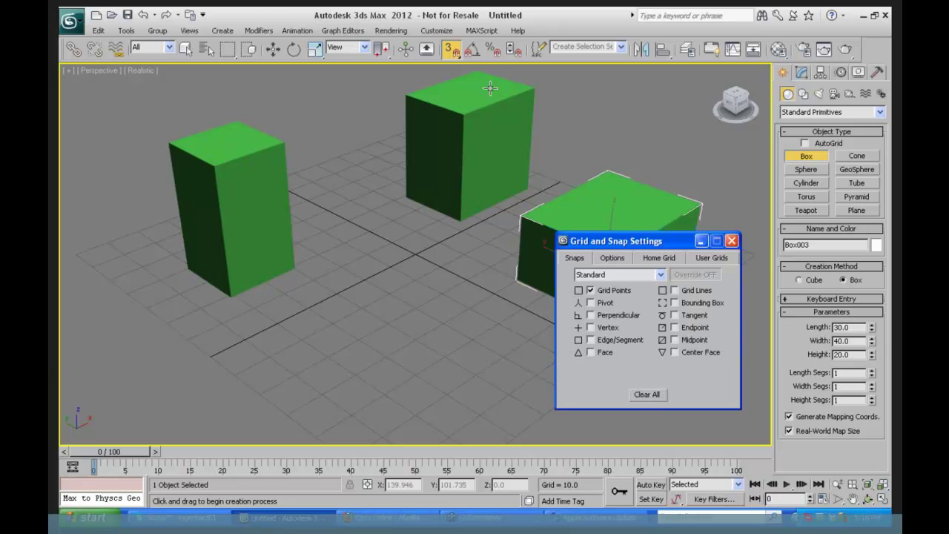
drag(670, 245, 380, 196)
click(298, 239)
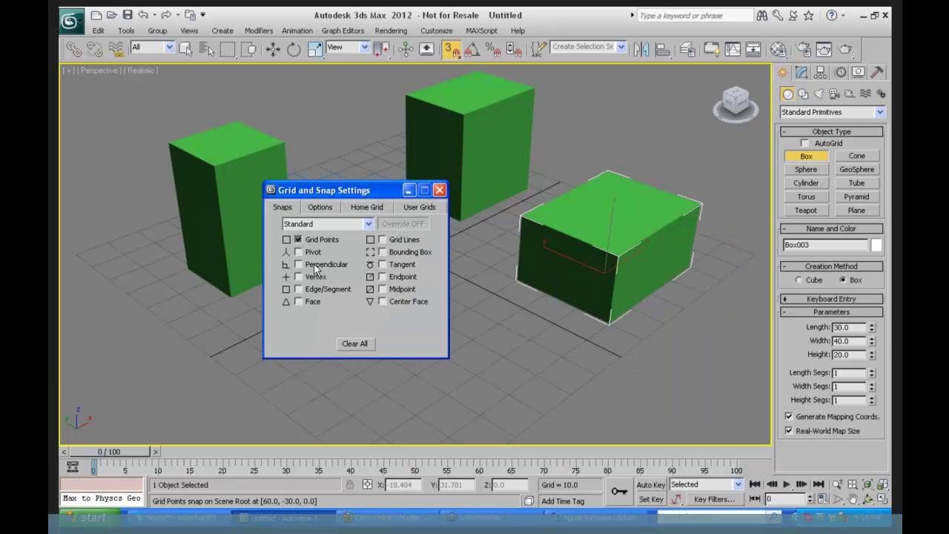
click(298, 277)
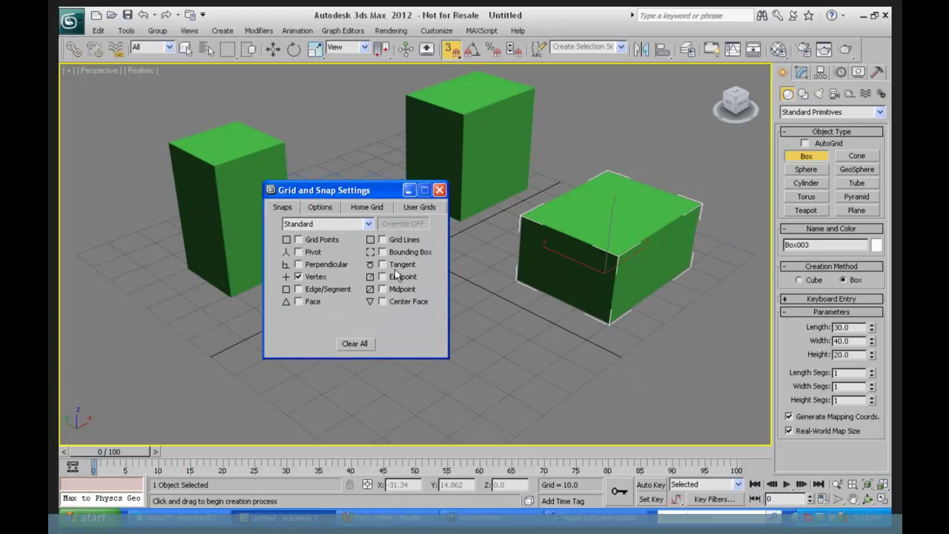
drag(377, 193, 170, 273)
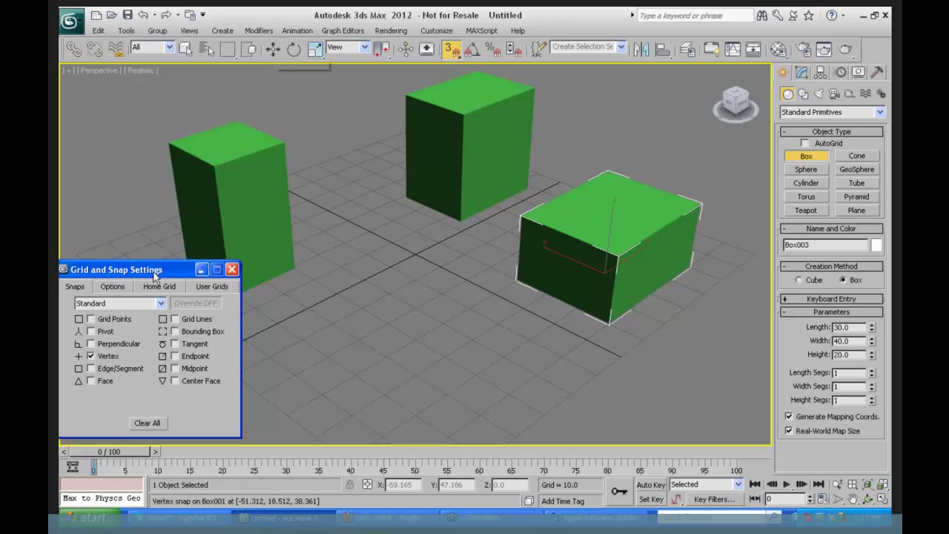
drag(156, 270, 172, 264)
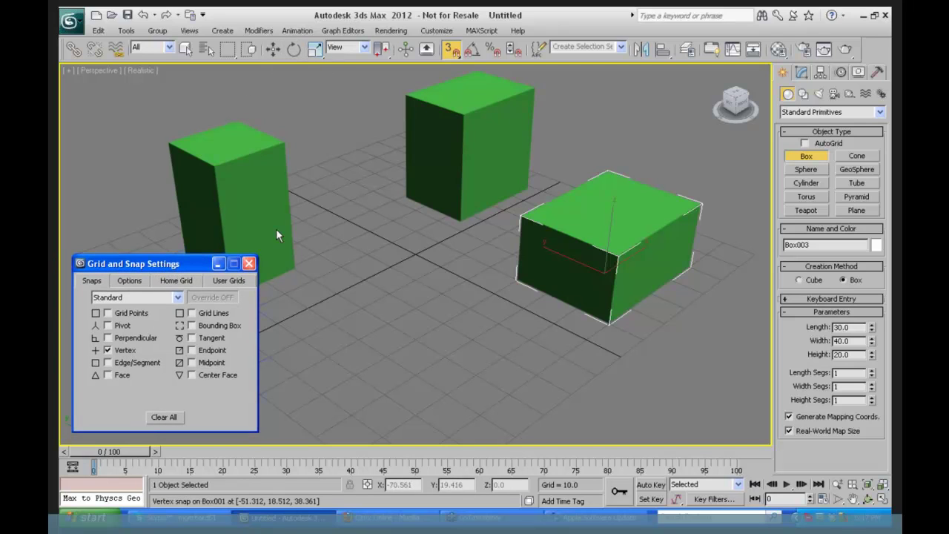
Move the wide tall box and the narrow tall box by their bottom corners, snapping each onto a bottom corner of the low box.
click(267, 48)
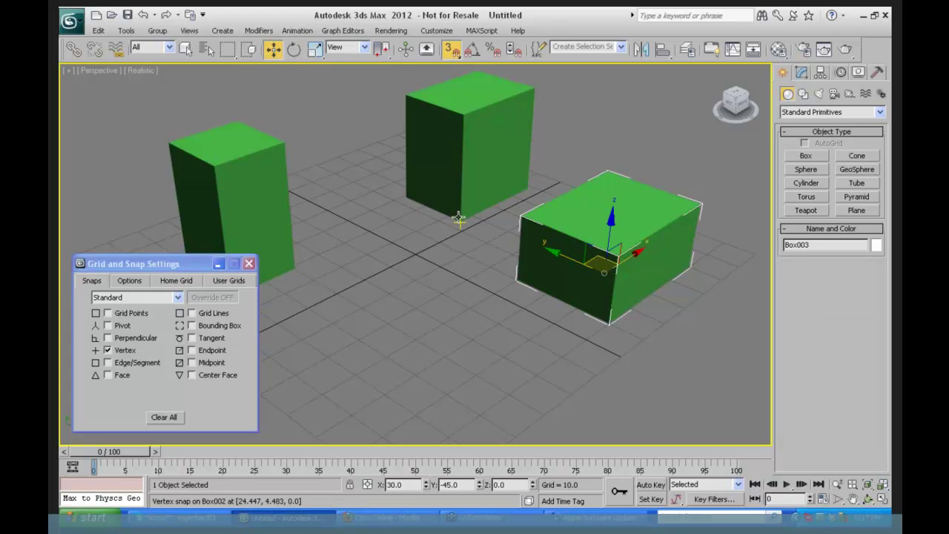
drag(458, 216, 519, 283)
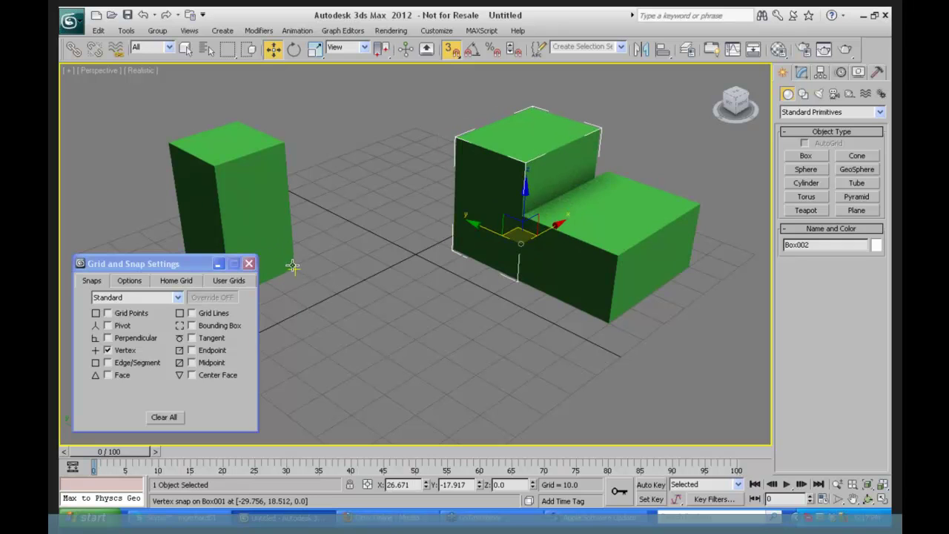
drag(293, 265, 571, 319)
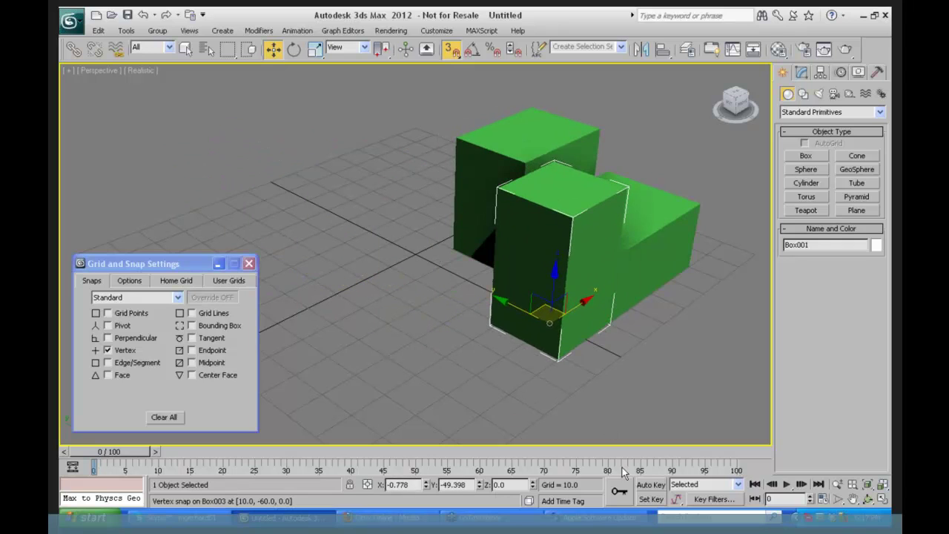
Orbit to the opposite side of the three boxes and close the Grid and Snap Settings with the Move tool active.
click(869, 499)
drag(462, 247, 550, 248)
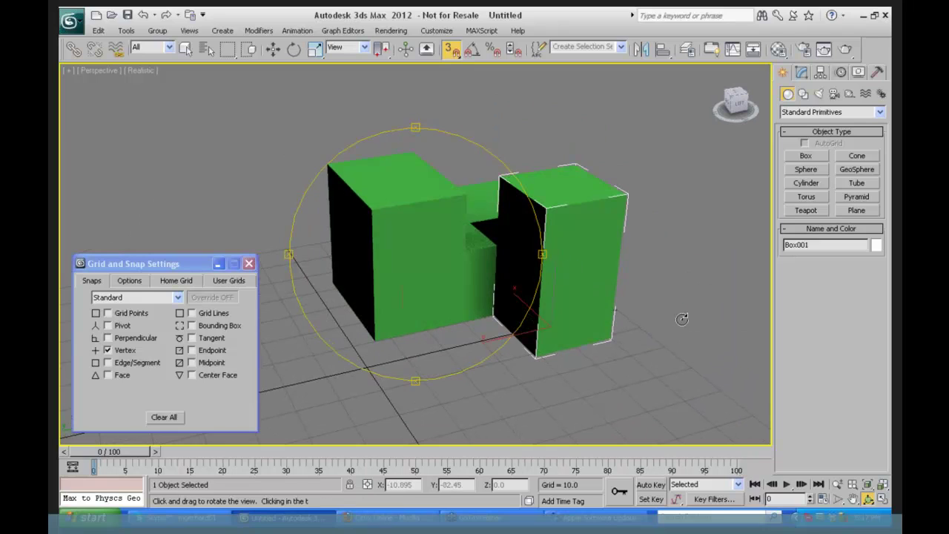
key(w)
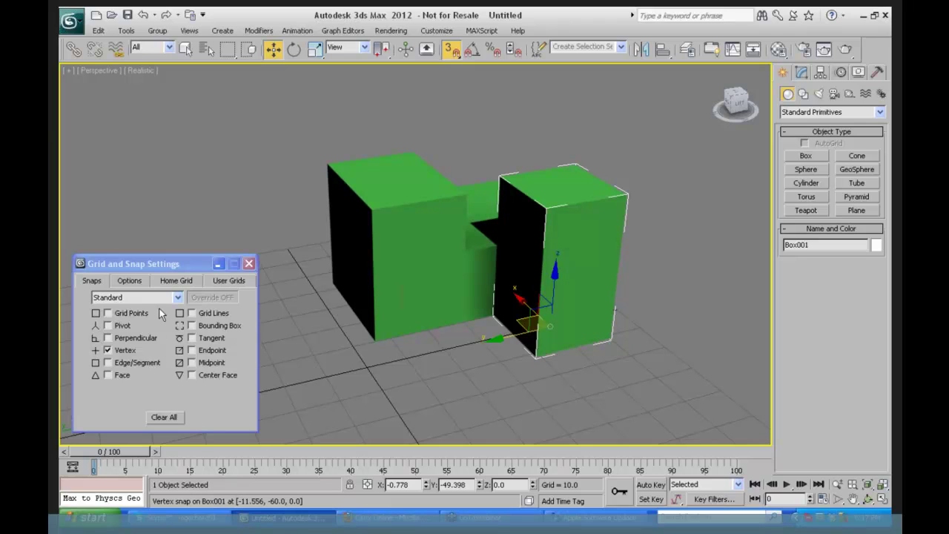
click(249, 264)
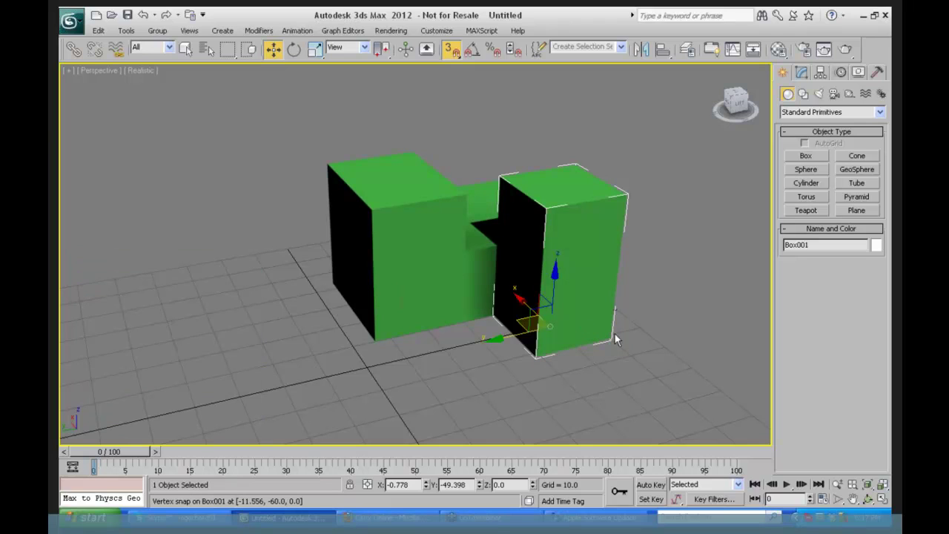
Pull the narrow tall box away from the others and snap its bottom corner onto the wide tall box's far bottom corner.
drag(671, 358, 672, 359)
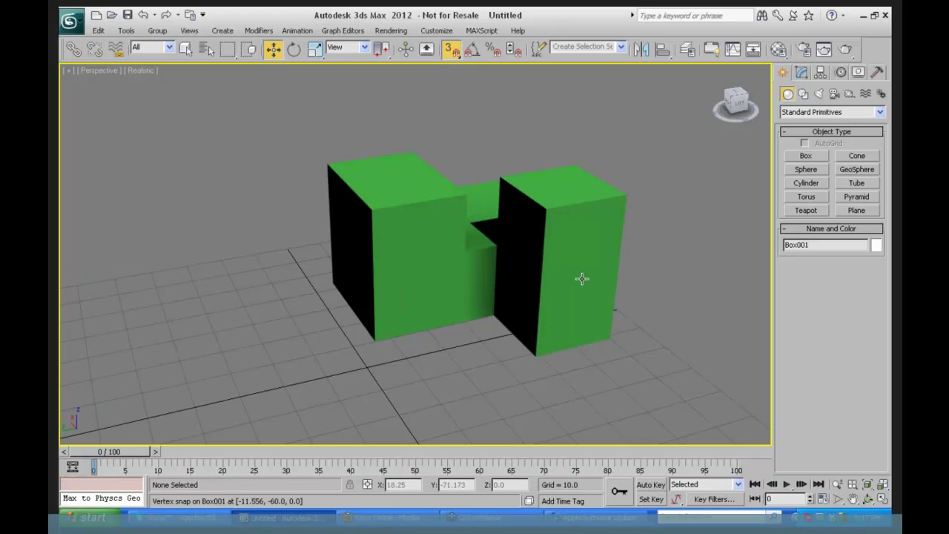
drag(580, 277, 683, 374)
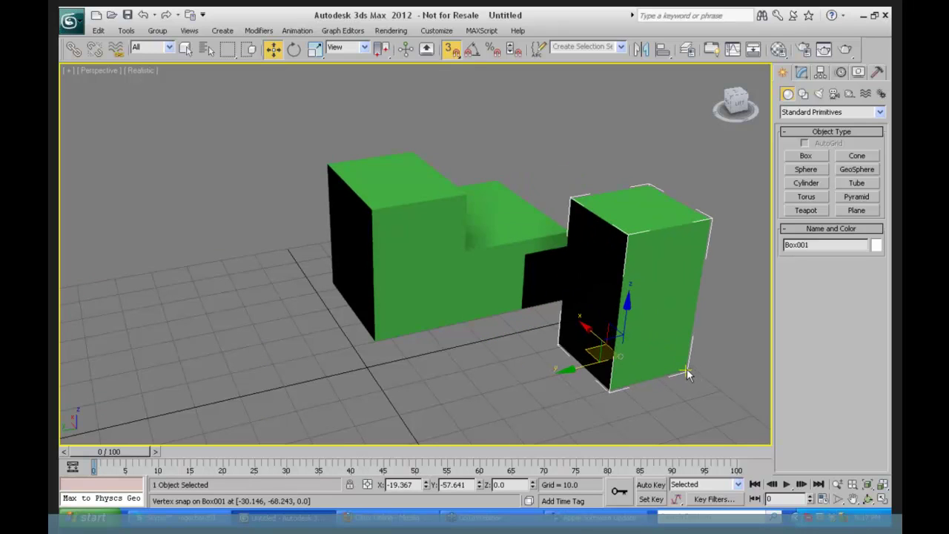
click(690, 371)
drag(682, 363, 326, 284)
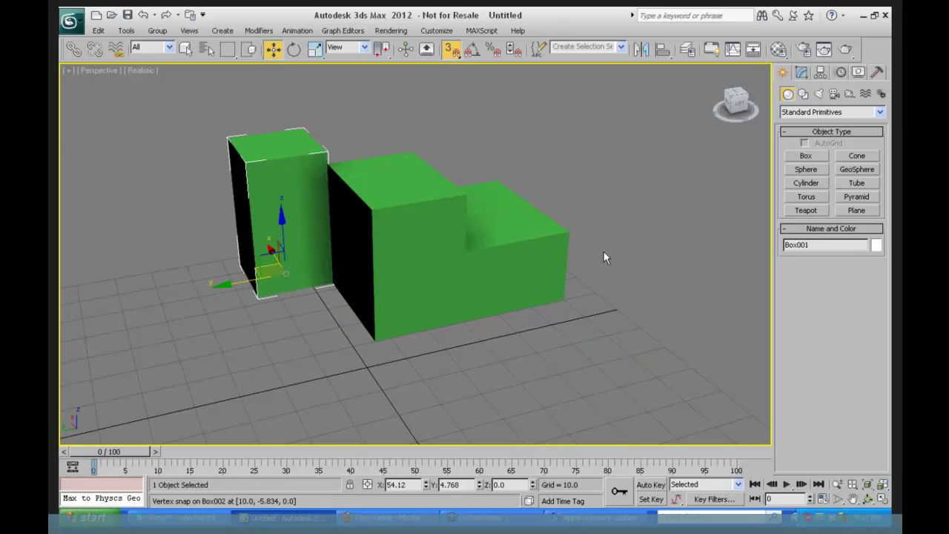
Review the marker, angle and percent options in the Grid and Snap Settings, leaving them as they are.
right_click(453, 51)
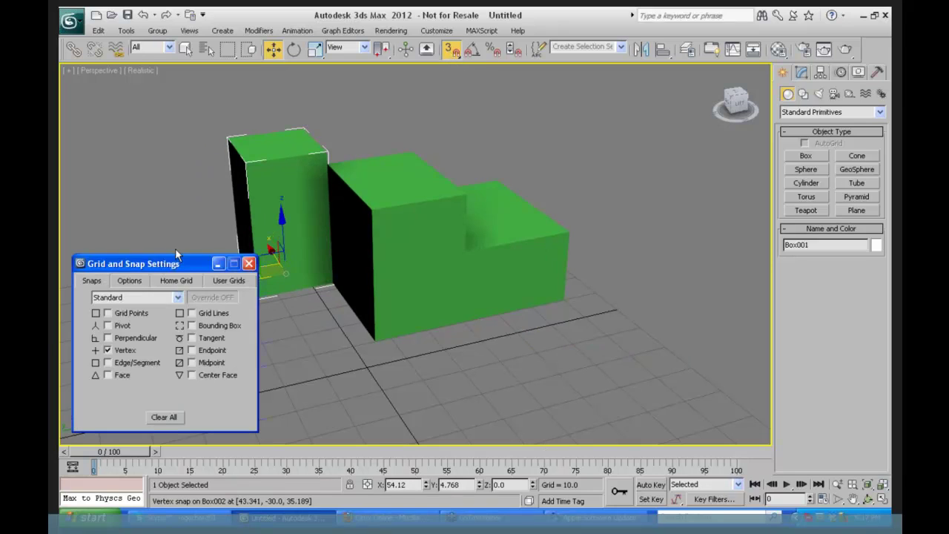
drag(187, 263, 630, 152)
click(571, 169)
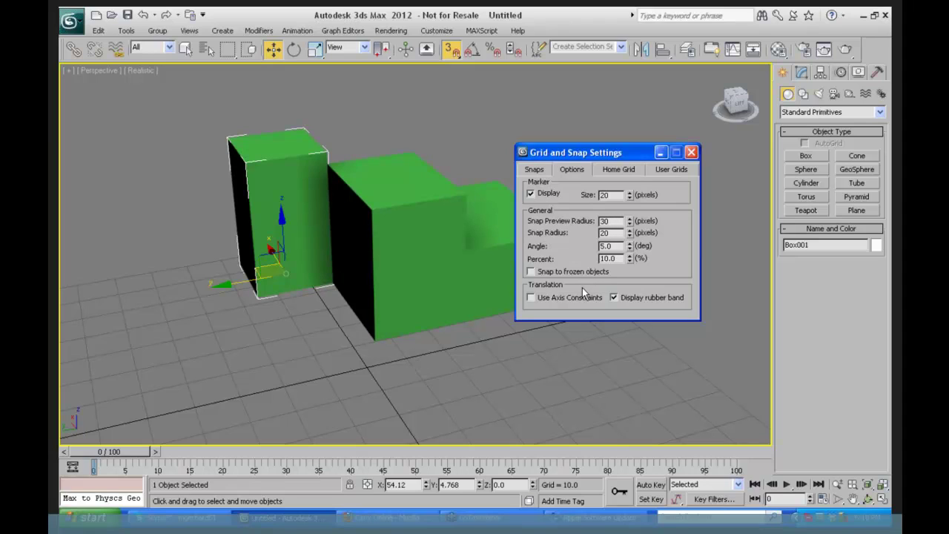
click(690, 152)
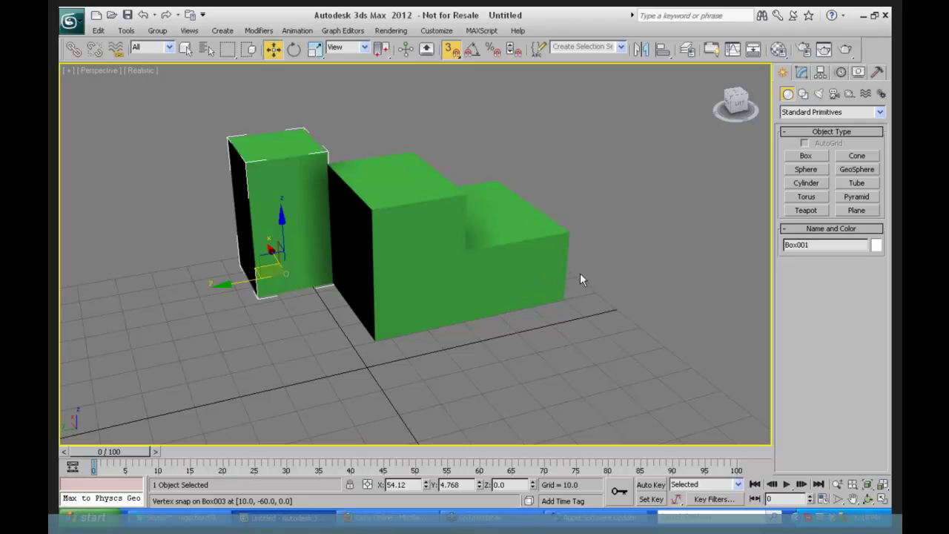
Delete all three aligned boxes from the scene.
key(Delete)
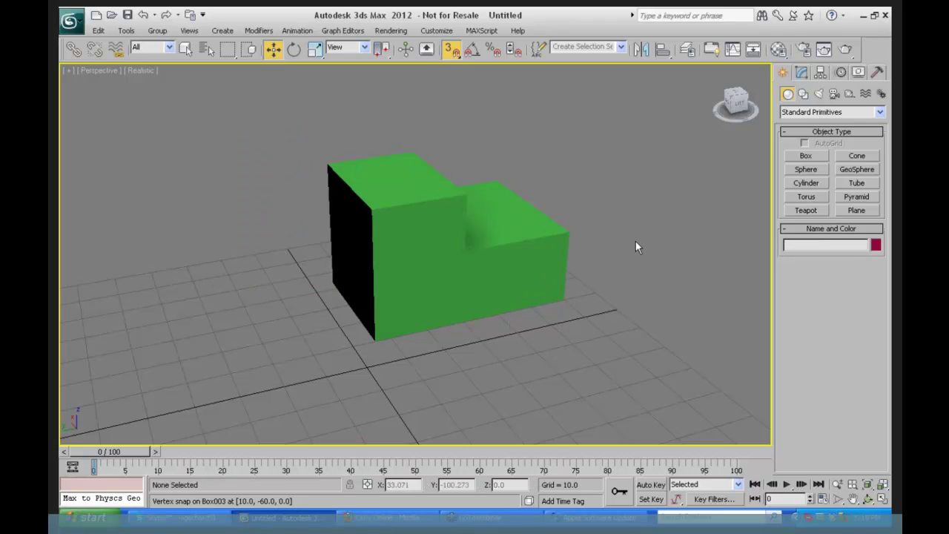
click(435, 235)
key(Delete)
click(527, 273)
key(Delete)
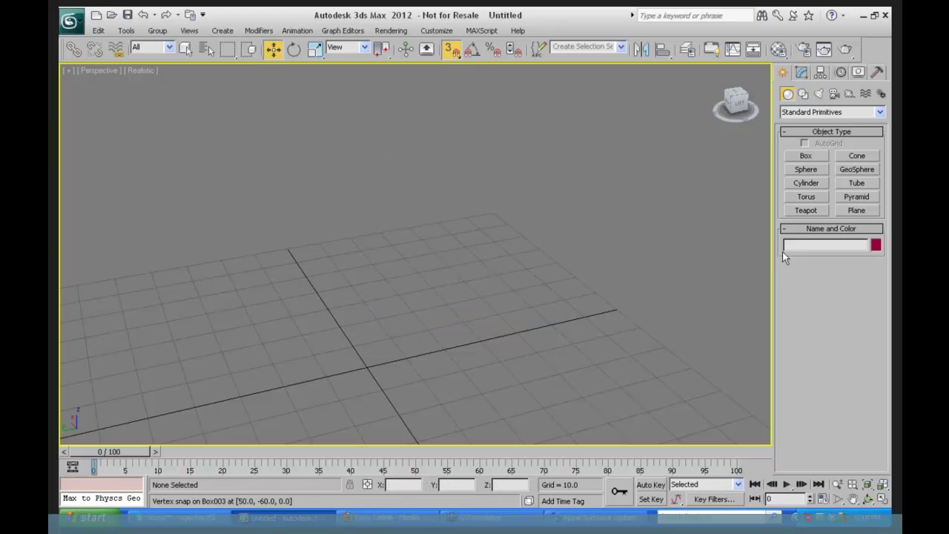
Create a thin upright box at the origin with length 1.905, width 2.551 and height 30.
click(806, 156)
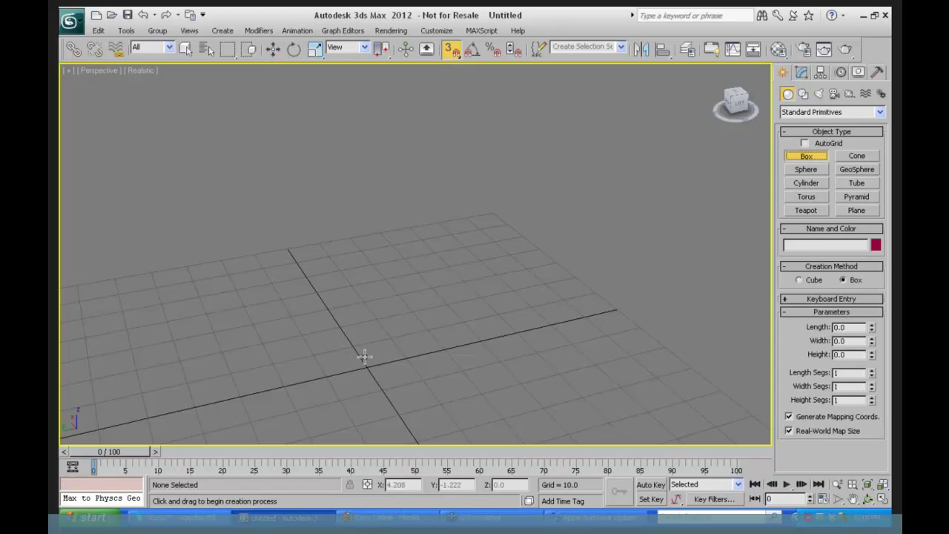
mouse_move(364, 356)
mouse_down()
mouse_move(373, 356)
mouse_move(354, 369)
mouse_move(360, 356)
mouse_up()
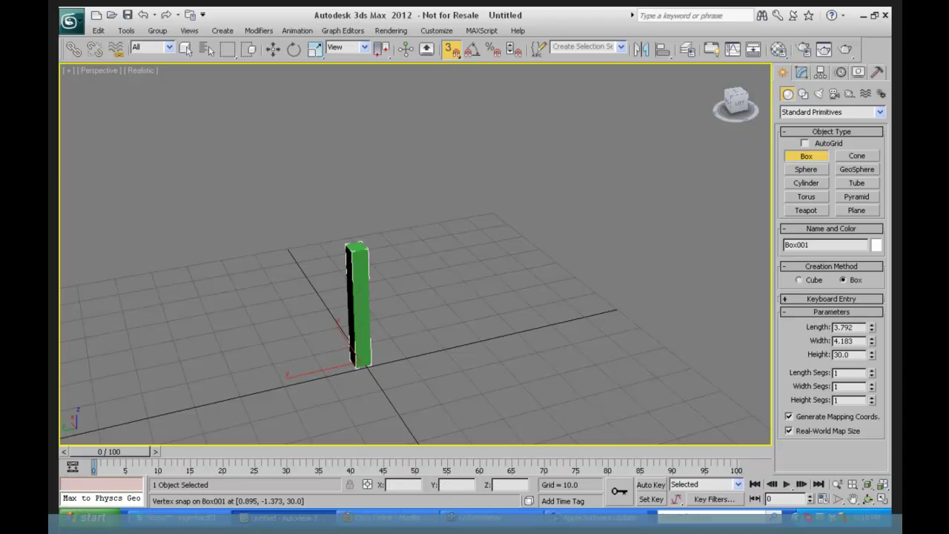
click(868, 500)
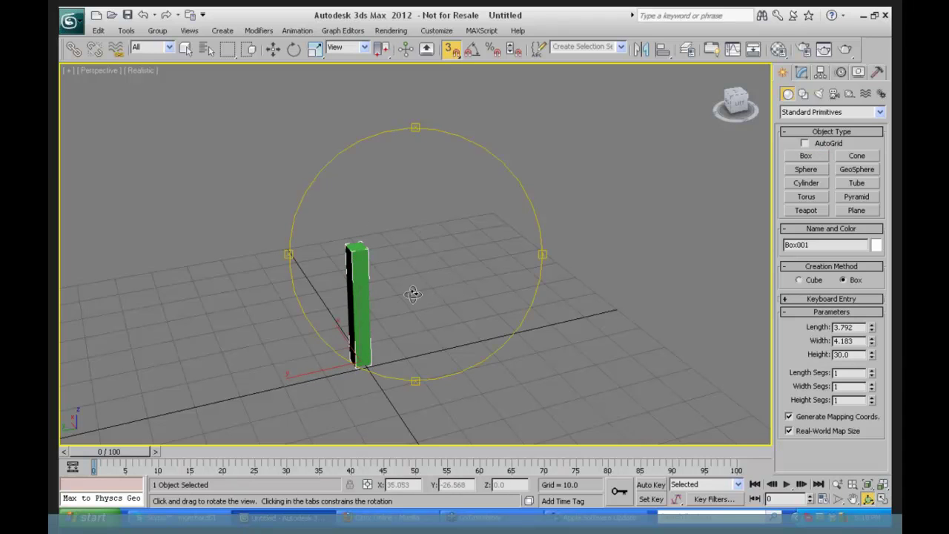
drag(411, 311, 435, 280)
right_click(434, 280)
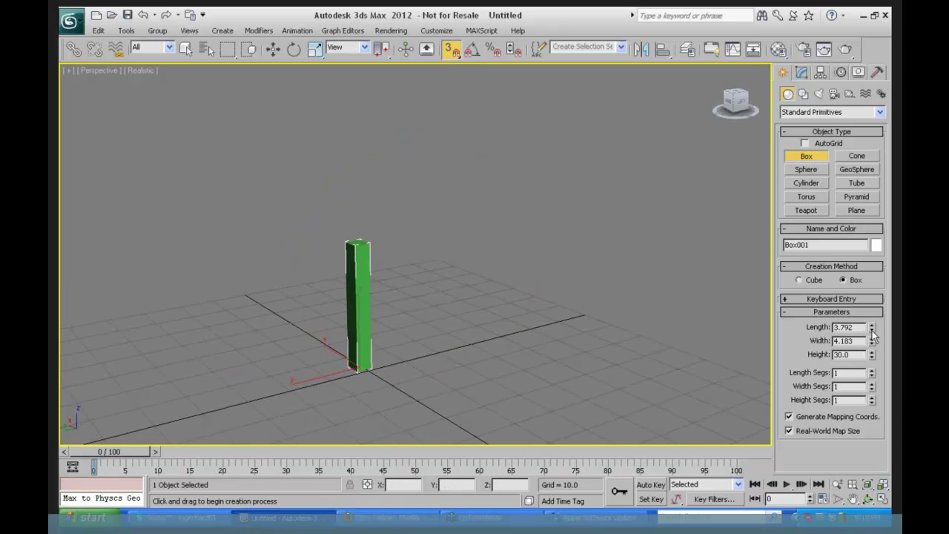
drag(871, 327, 869, 371)
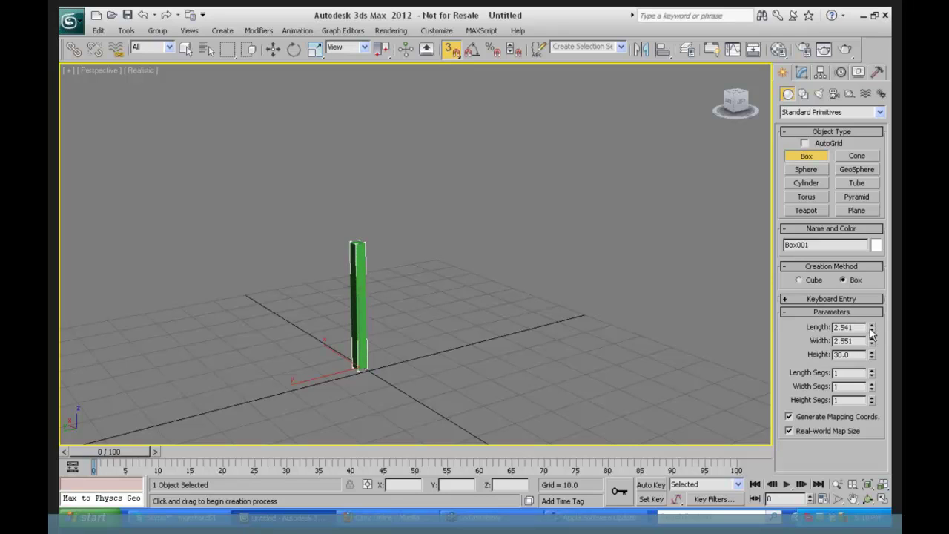
drag(872, 331, 868, 355)
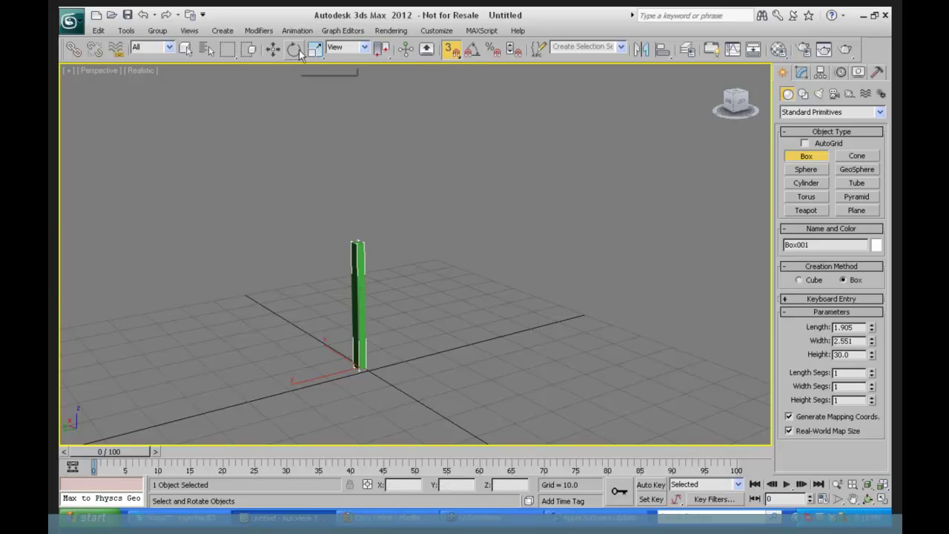
Enable angle snap, turn off the 3D snap and check the Grid and Snap Settings.
click(473, 50)
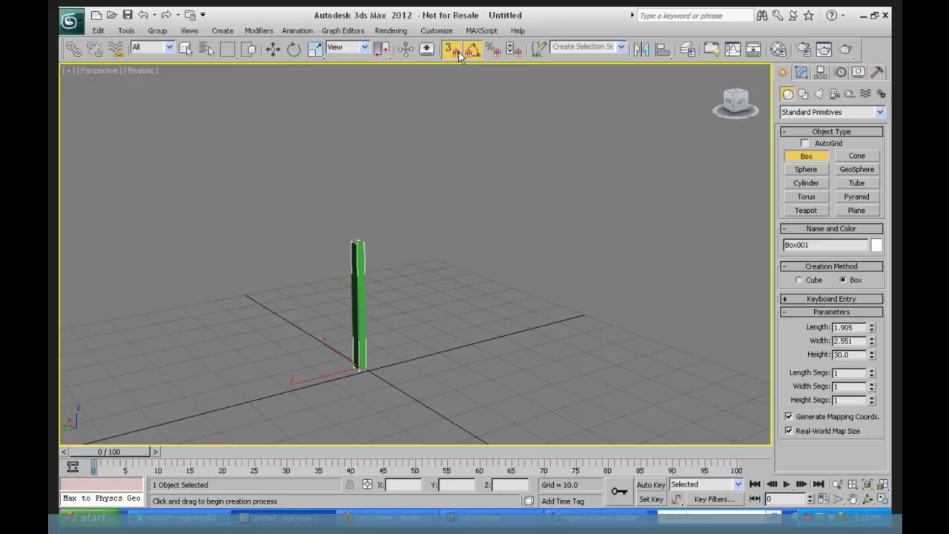
right_click(460, 57)
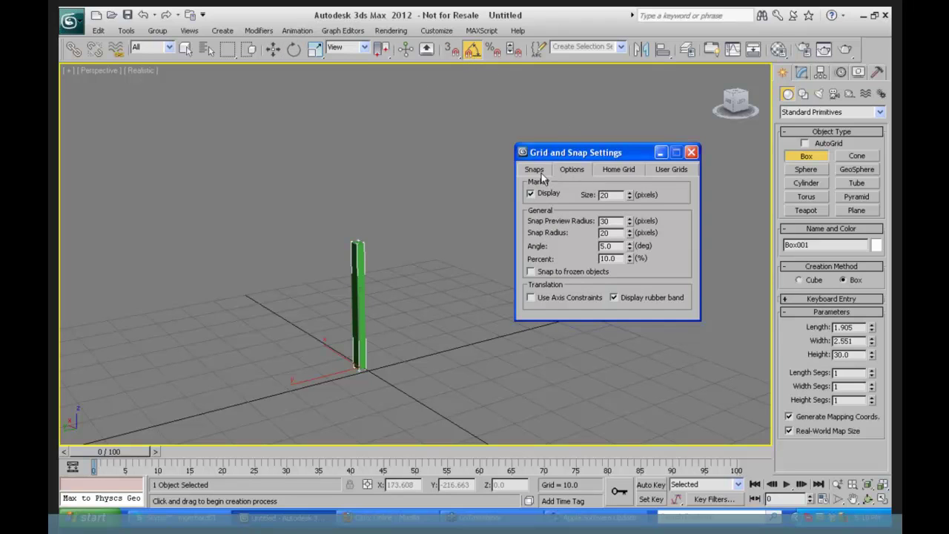
click(535, 169)
click(691, 152)
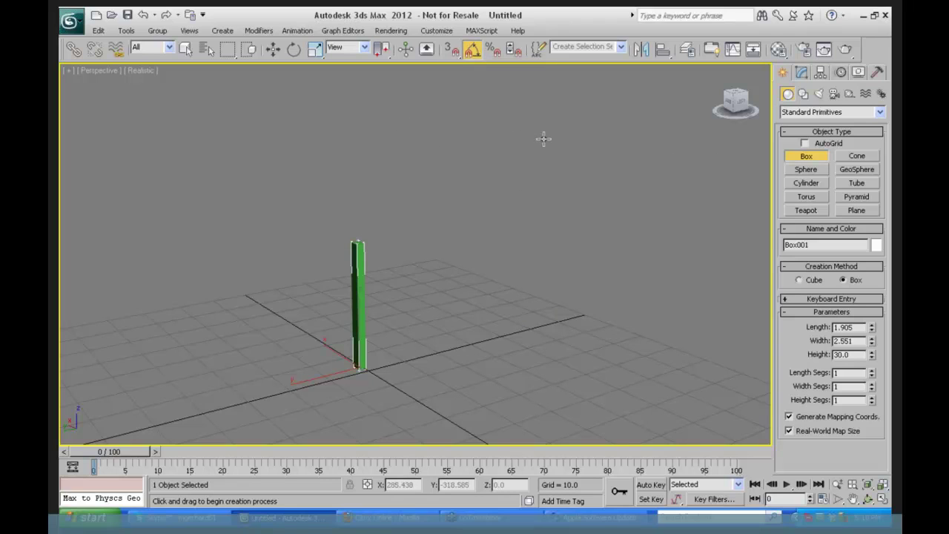
Try cloning the thin box as 12 instances at 20-degree rotations about X, and undo the cloning.
click(293, 49)
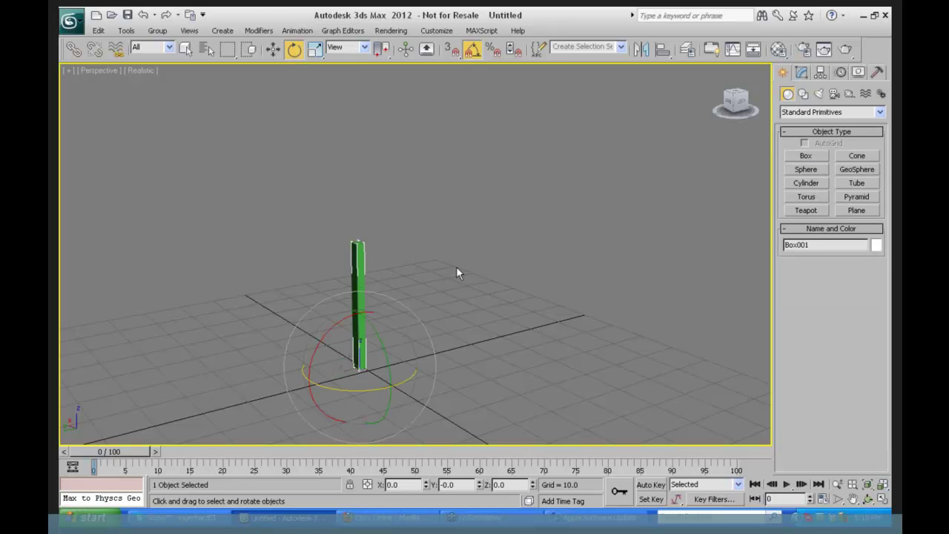
shift+drag(323, 348, 324, 334)
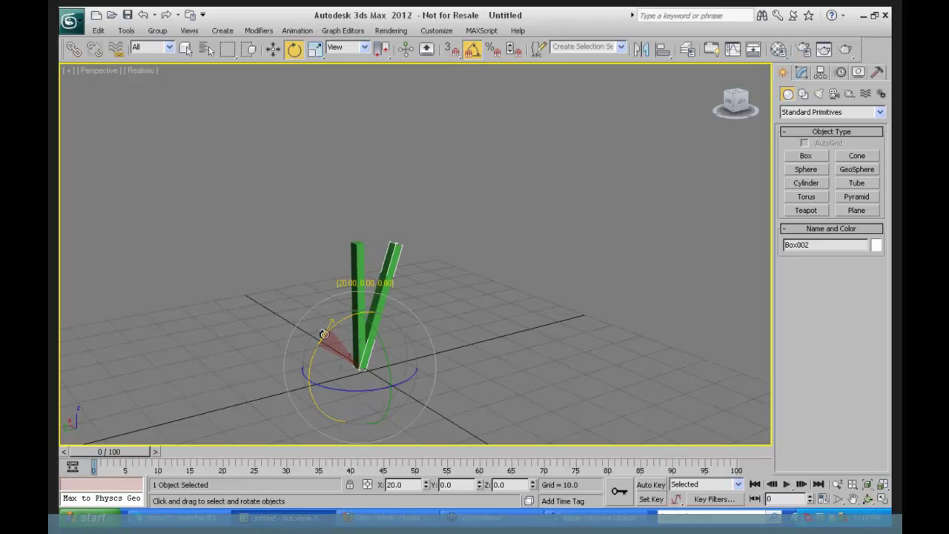
shift+drag(324, 334, 324, 335)
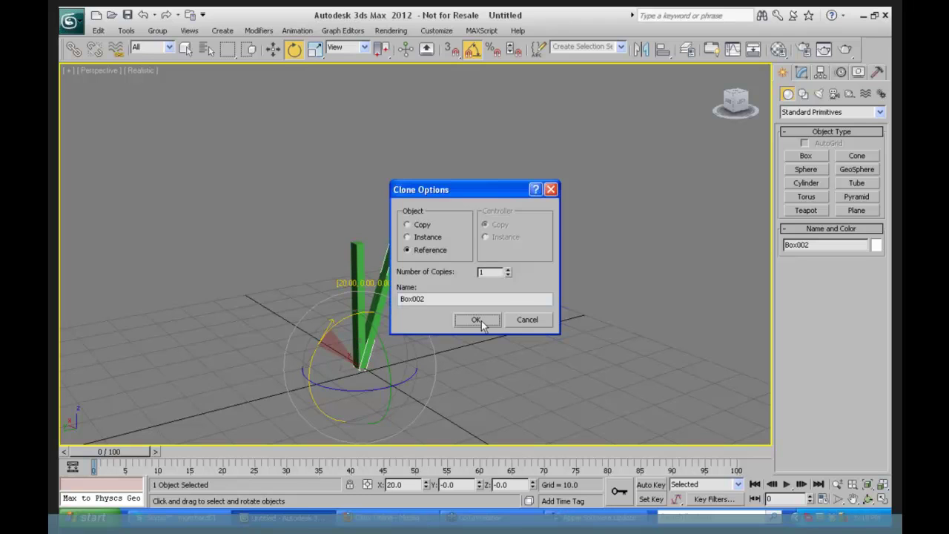
click(407, 236)
text(12)
click(476, 321)
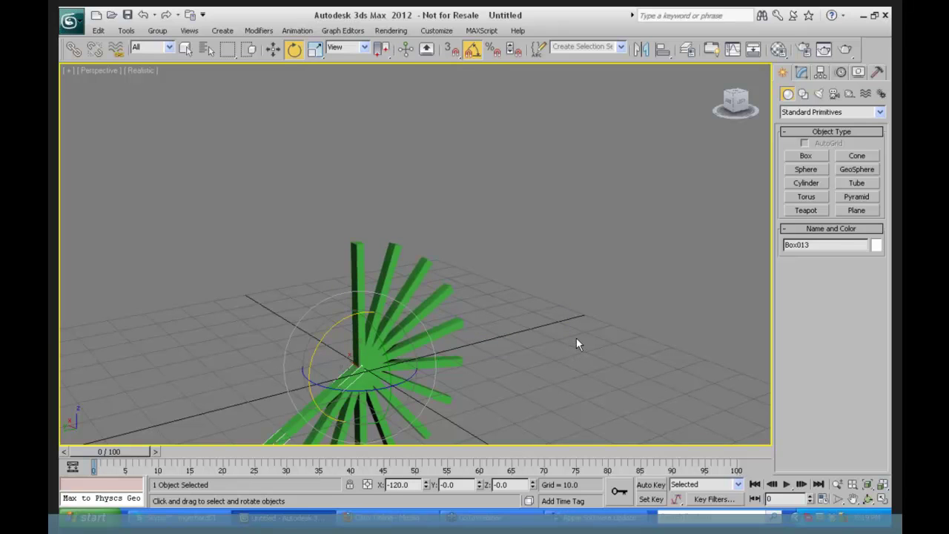
key(ctrl+z)
Clone the thin box as 12 instances at 30-degree rotations about X to form a full wheel of spokes.
shift+drag(324, 335, 333, 320)
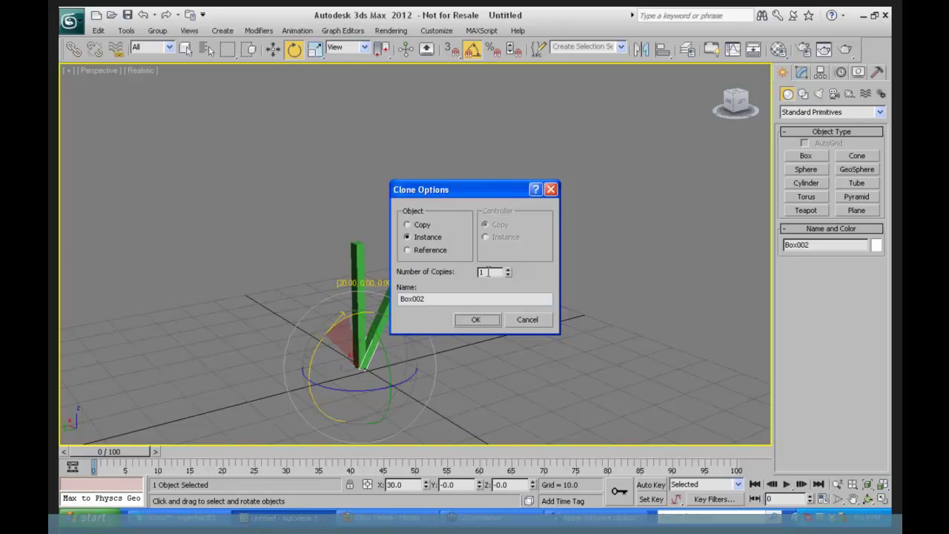
click(477, 319)
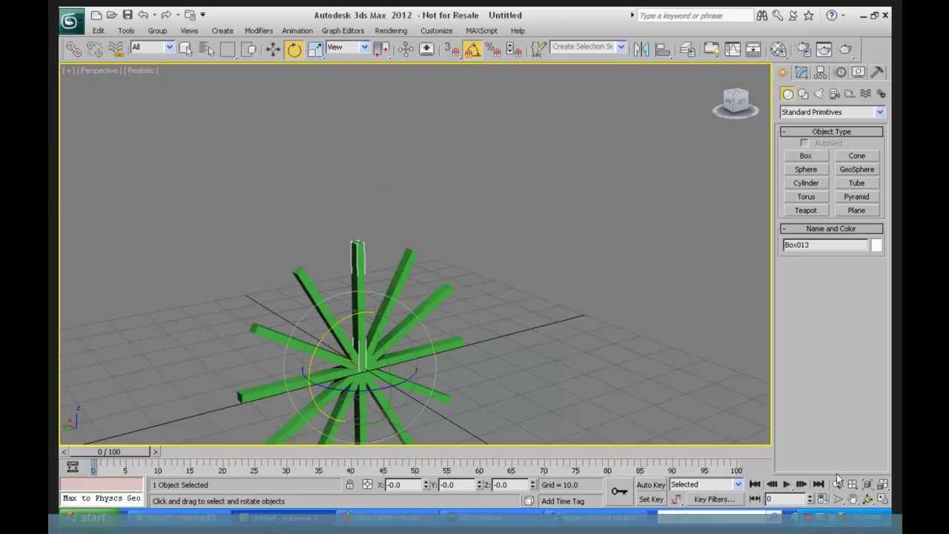
scroll(385, 308, down, 3)
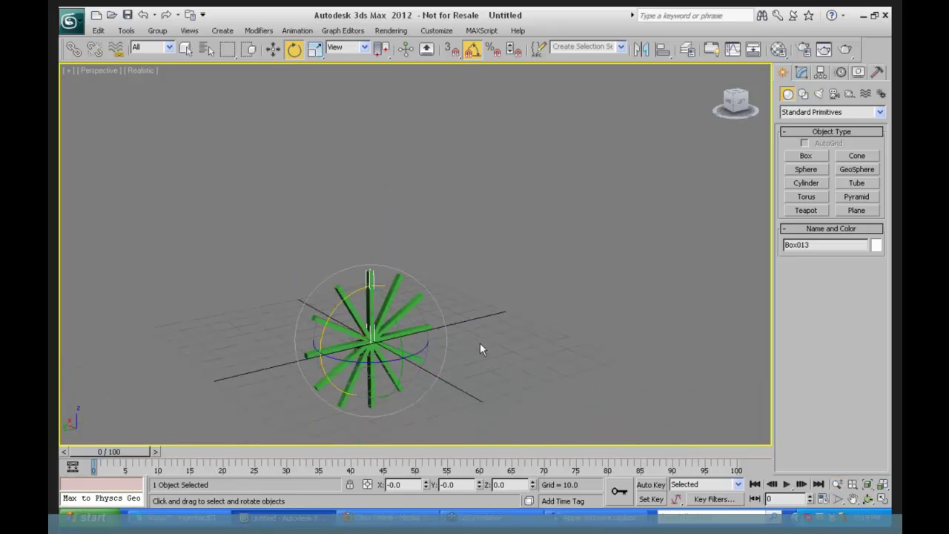
click(867, 498)
mouse_move(409, 329)
mouse_down()
mouse_move(391, 328)
mouse_move(309, 265)
mouse_move(438, 292)
mouse_move(434, 334)
mouse_move(399, 341)
mouse_up()
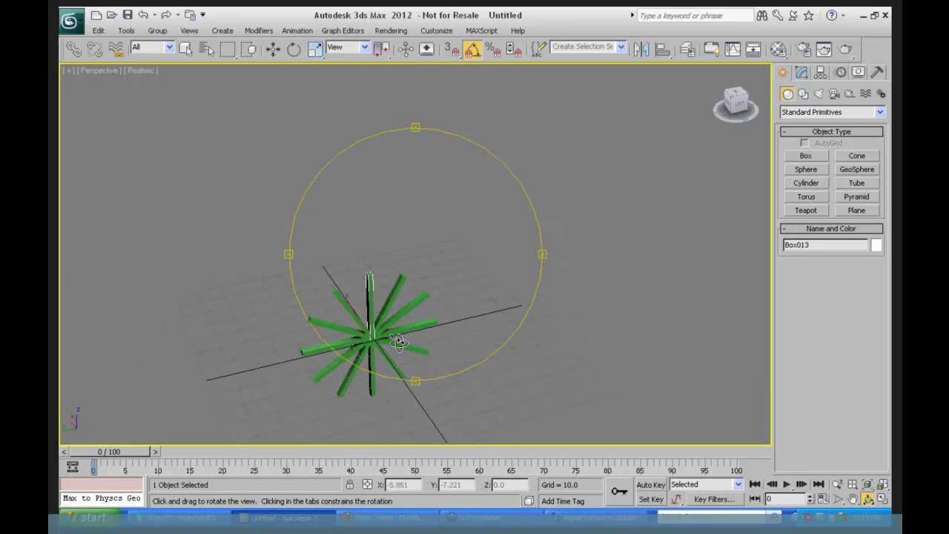
drag(460, 311, 404, 256)
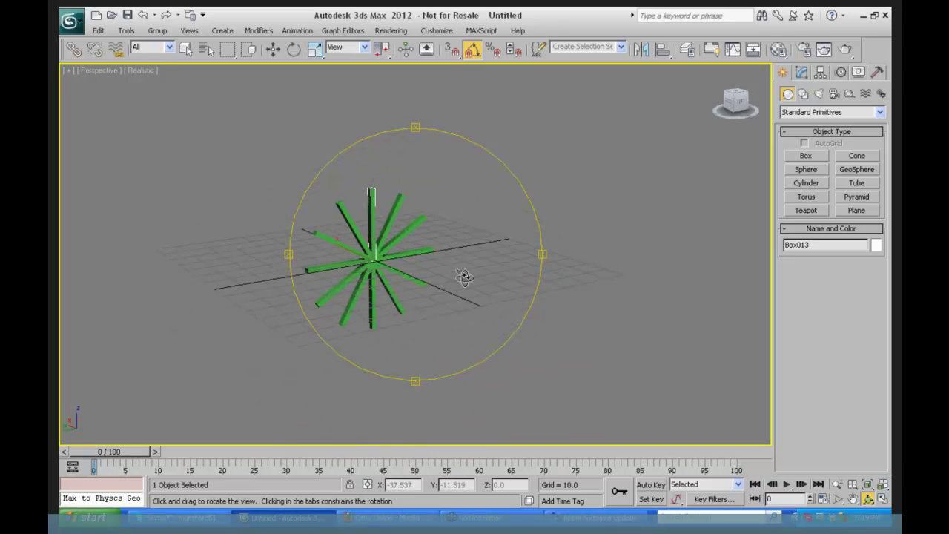
Clear the selection and remove the upright spoke from the wheel of boxes.
key(ctrl+d)
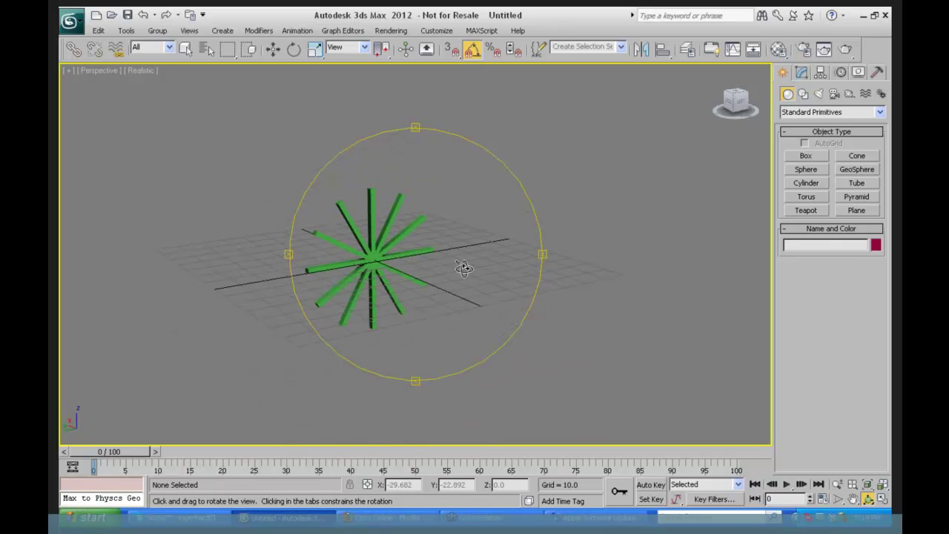
key(e)
right_click(424, 230)
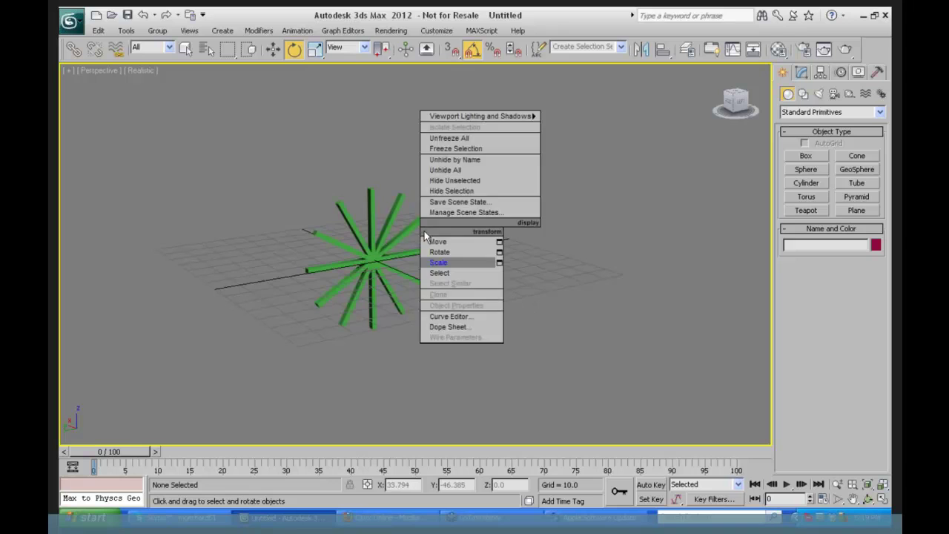
drag(373, 237, 397, 255)
click(403, 263)
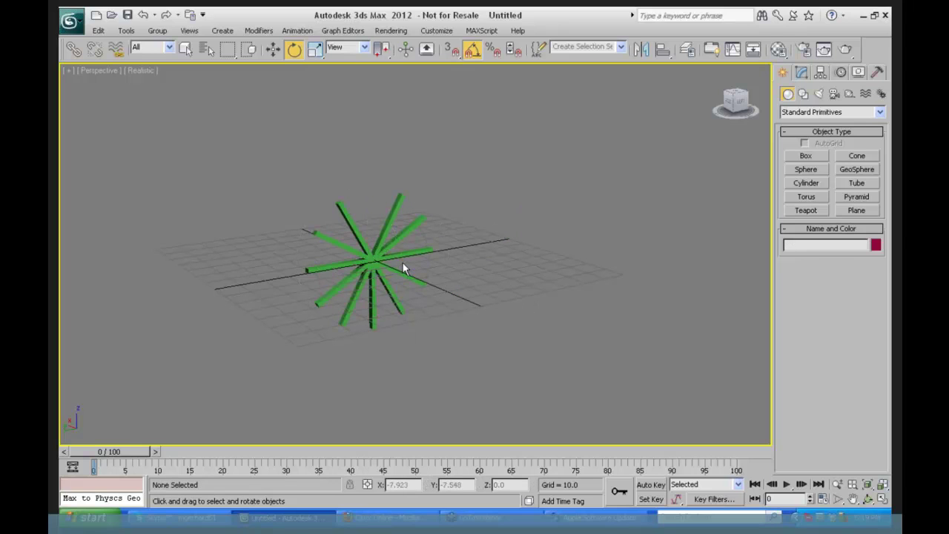
Undo the spoke removal, the rotated clones and the thin box to empty the scene.
key(ctrl+z)
key(ctrl+z)
key(ctrl+z)
key(ctrl+z)
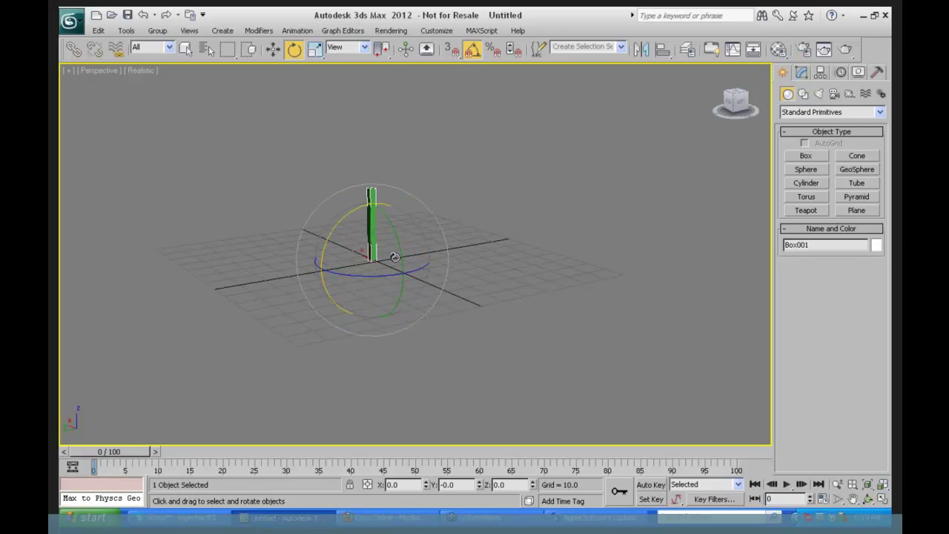
key(ctrl+z)
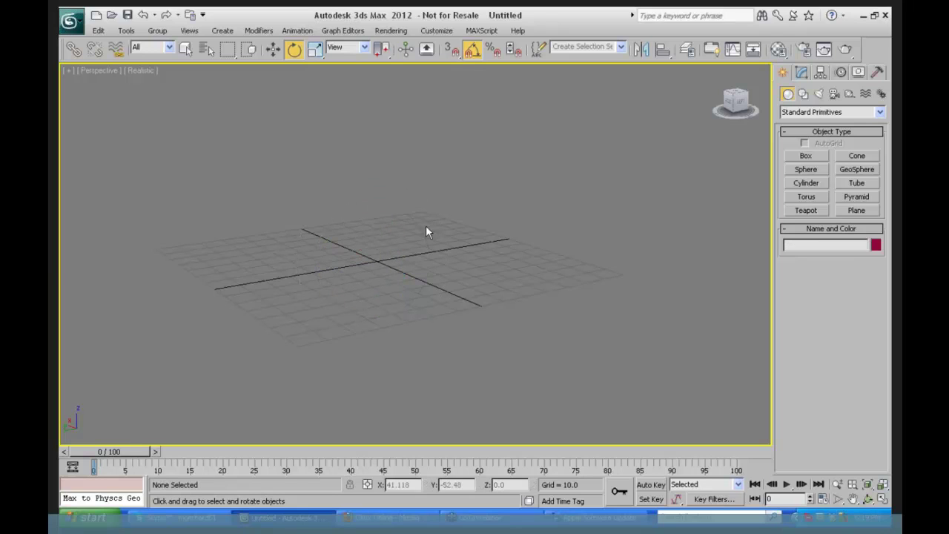
Create a long, thin flat-lying box about 2.3 long, 146.5 wide and 2.7 high across the grid.
click(802, 157)
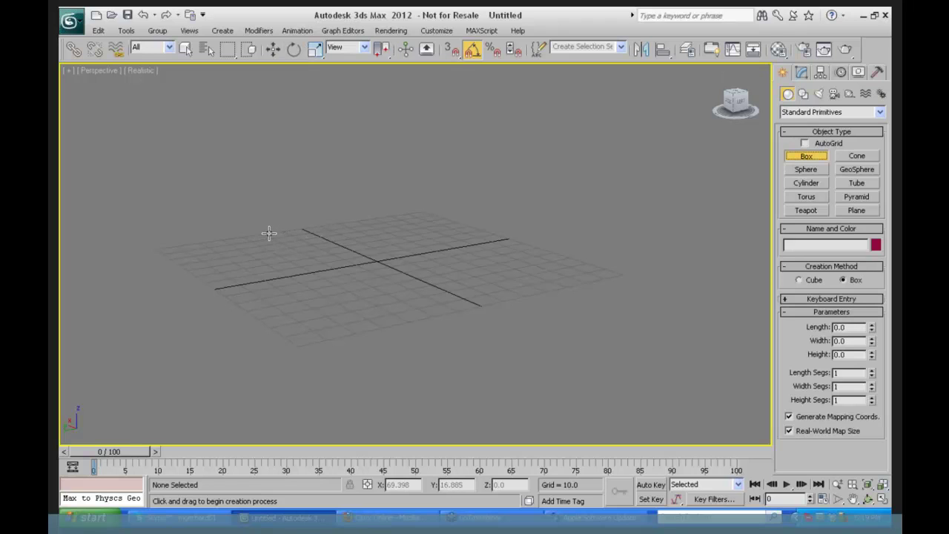
drag(260, 236, 449, 322)
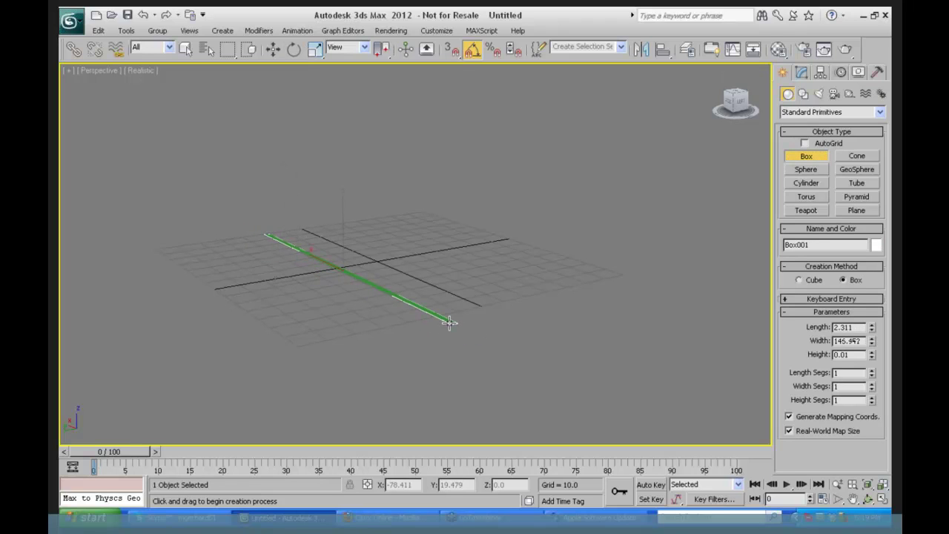
click(452, 318)
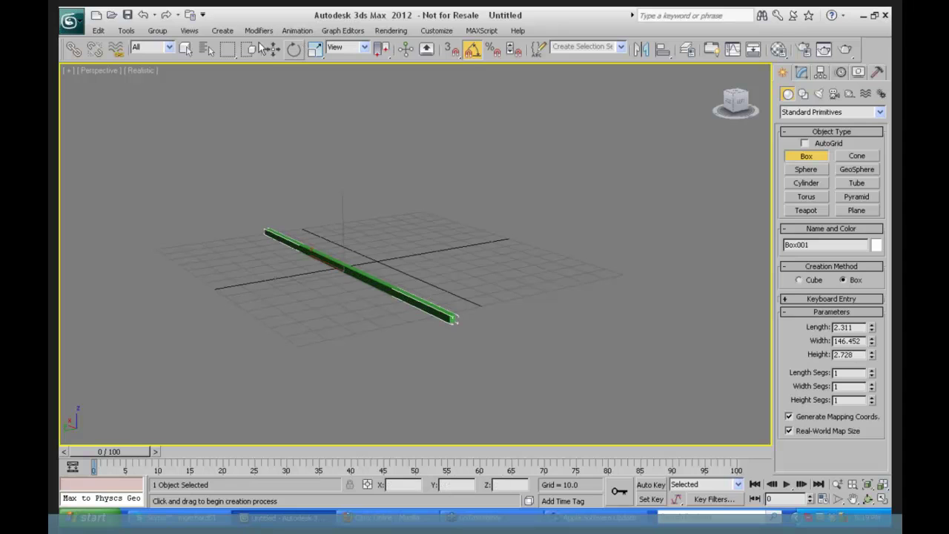
Clone the long box as one parallel instance about 27 units away along Y, naming it Track.
click(273, 49)
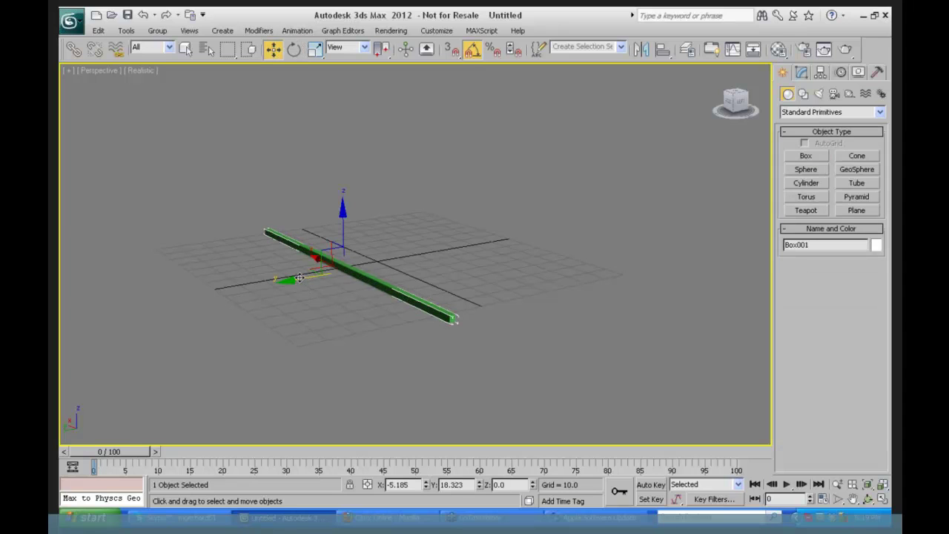
mouse_move(326, 266)
shift+mouse_down()
mouse_move(365, 267)
mouse_move(356, 263)
shift+mouse_up()
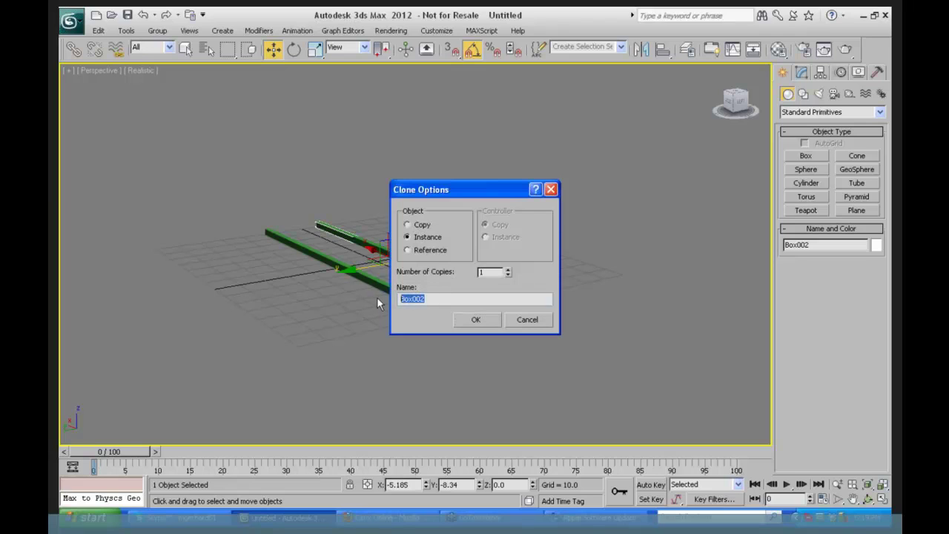
text(Rail)
key(BackSpace)
key(BackSpace)
key(BackSpace)
key(BackSpace)
text(Track)
key(Return)
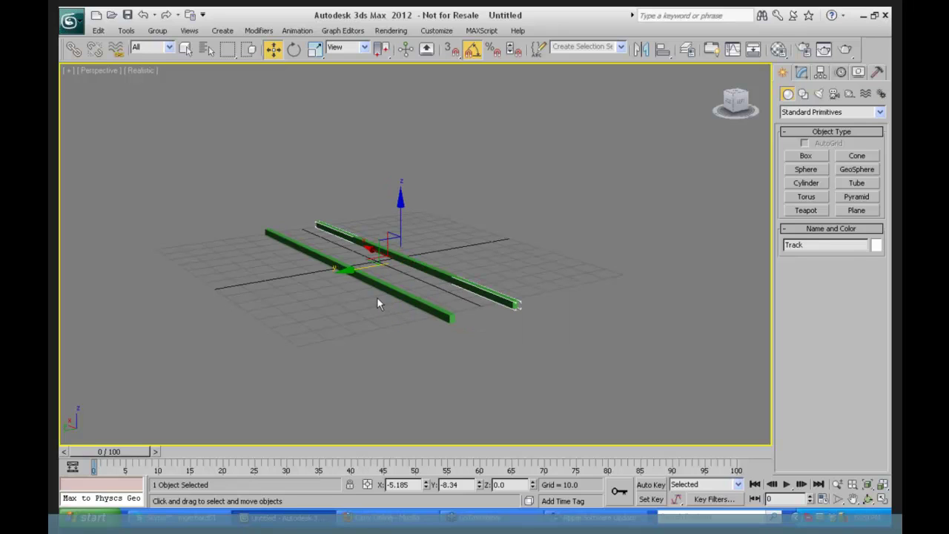
Select the original long box and rename it Track.
click(356, 273)
drag(834, 245, 763, 246)
text(Track)
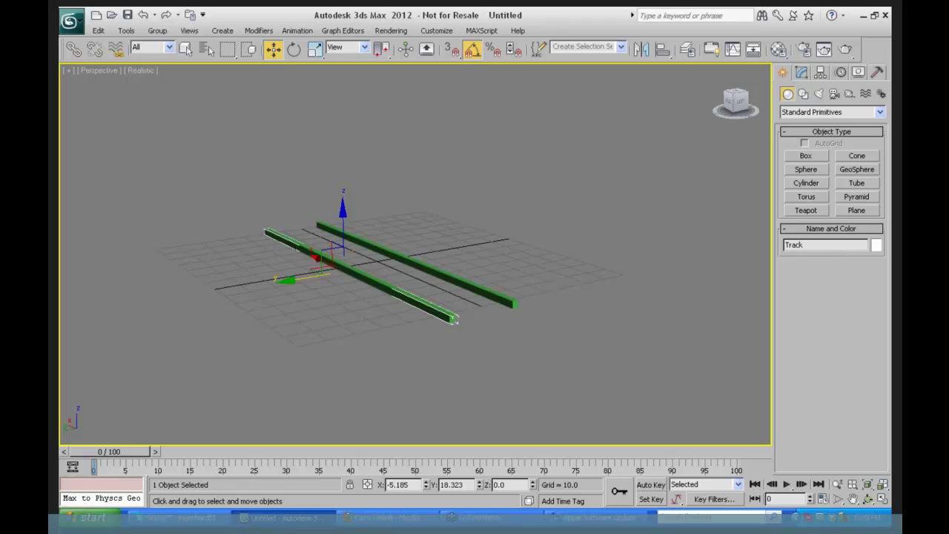
Rename the front rail Track - Left and the rear rail Track - Right.
click(660, 199)
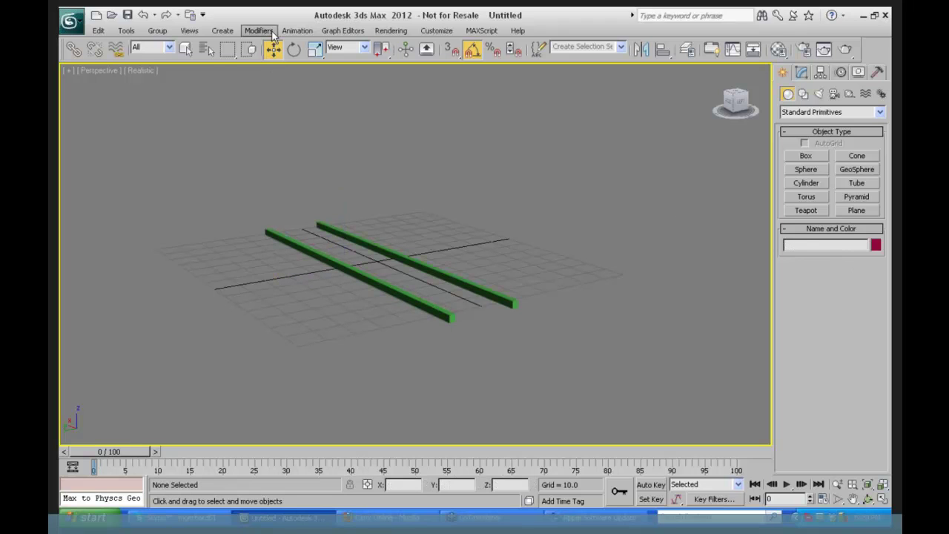
click(206, 49)
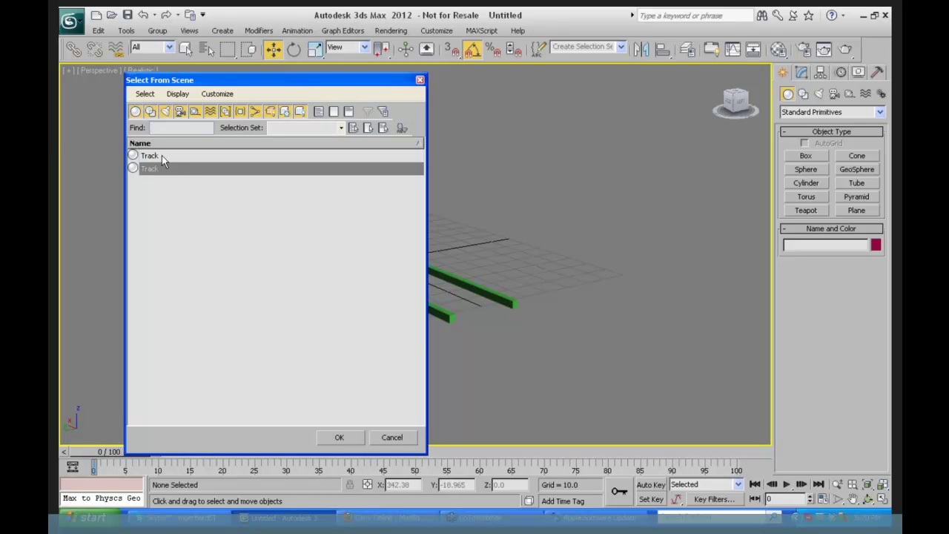
click(341, 437)
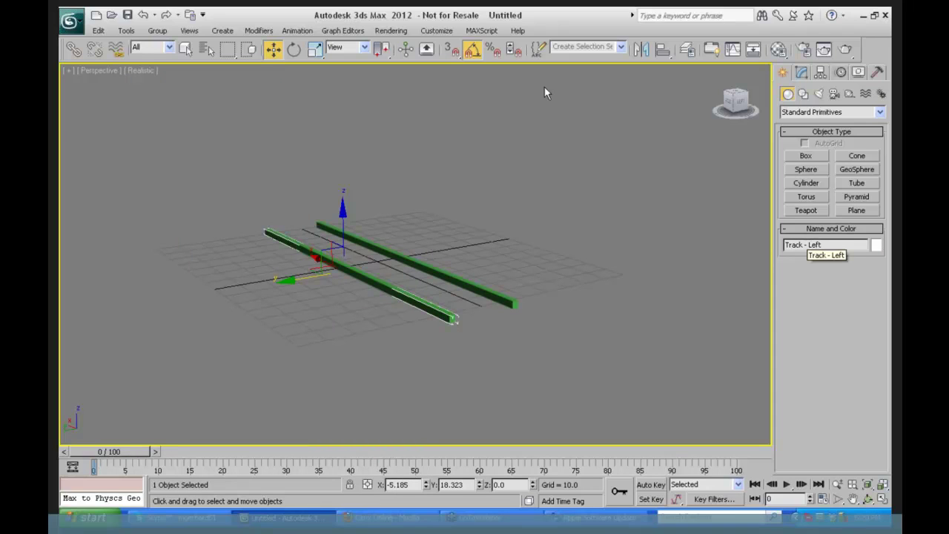
click(475, 286)
click(816, 244)
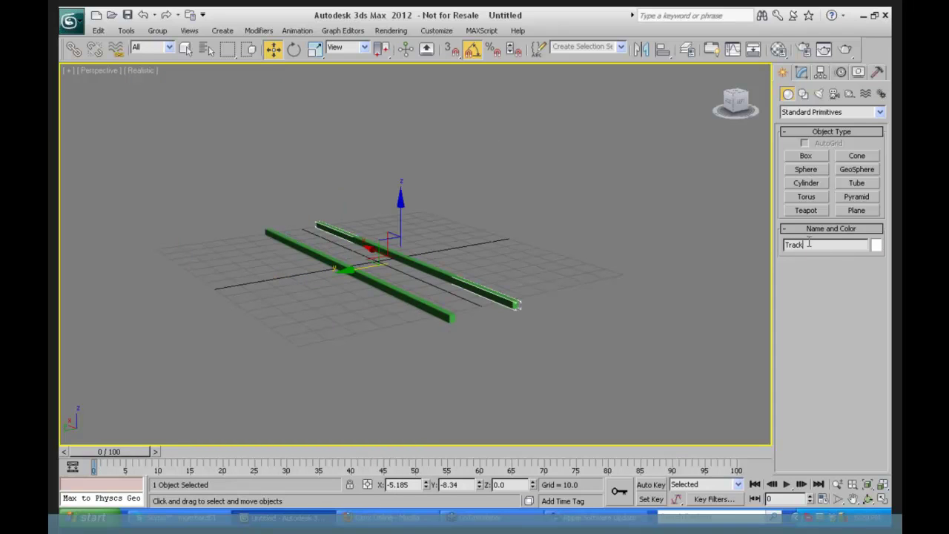
text(- Right)
Create a small box with AutoGrid on top of the left rail near its far end, about 1.05 long, 4.87 wide and 1.16 high.
click(805, 156)
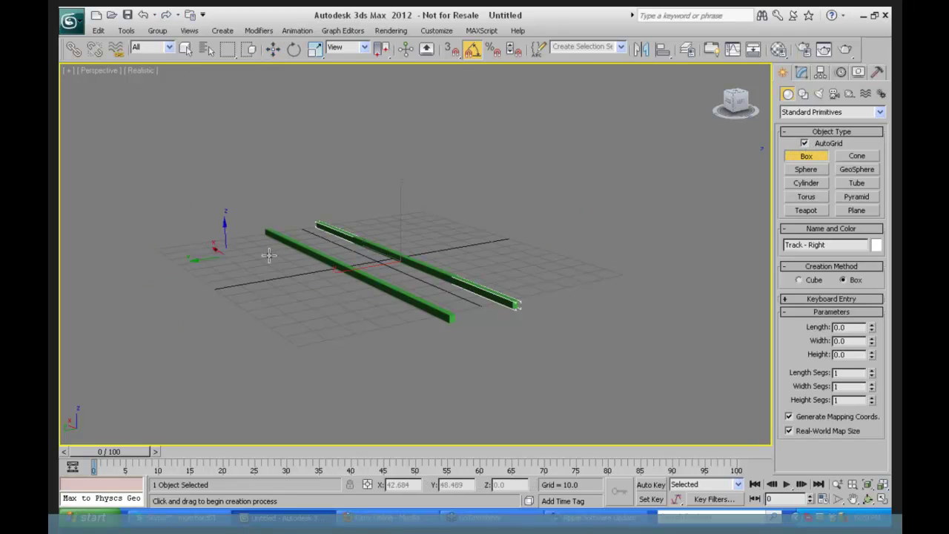
click(837, 483)
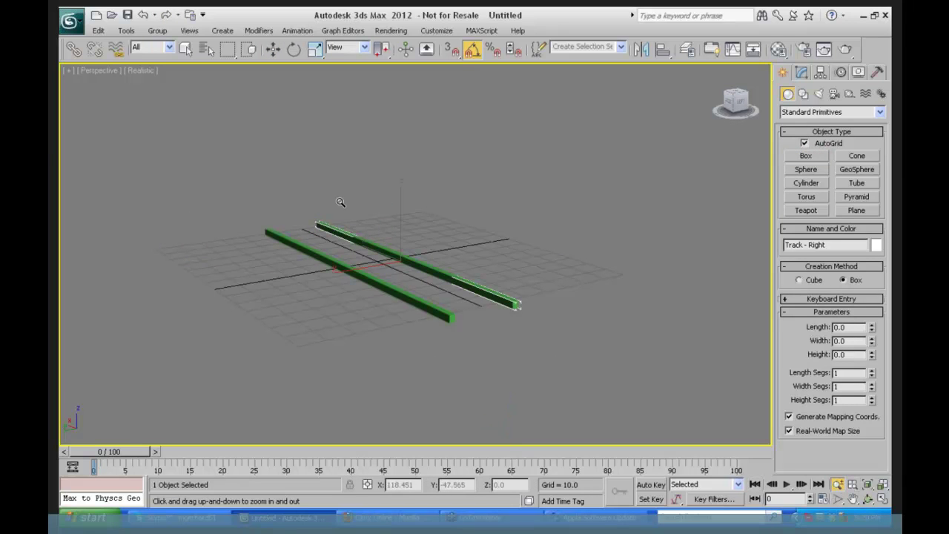
drag(289, 245, 294, 195)
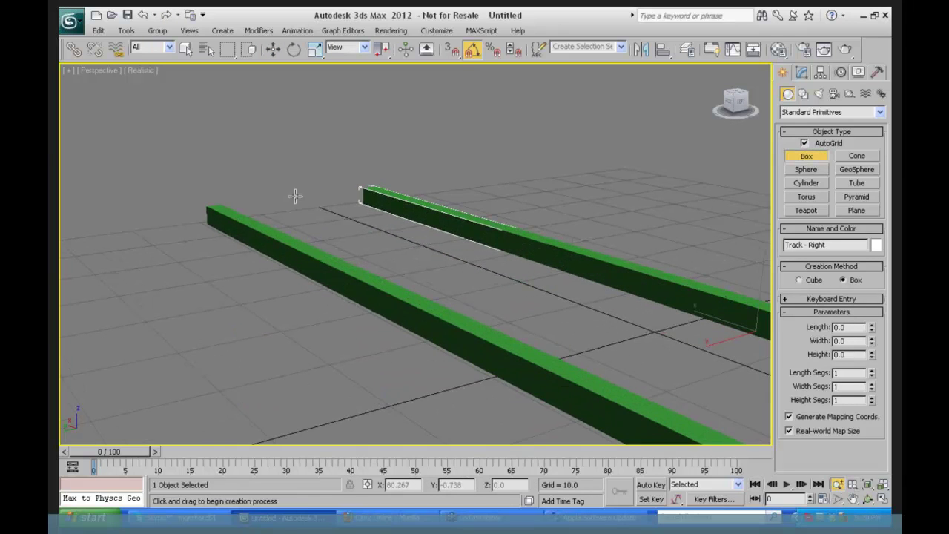
right_click(249, 222)
drag(249, 222, 254, 224)
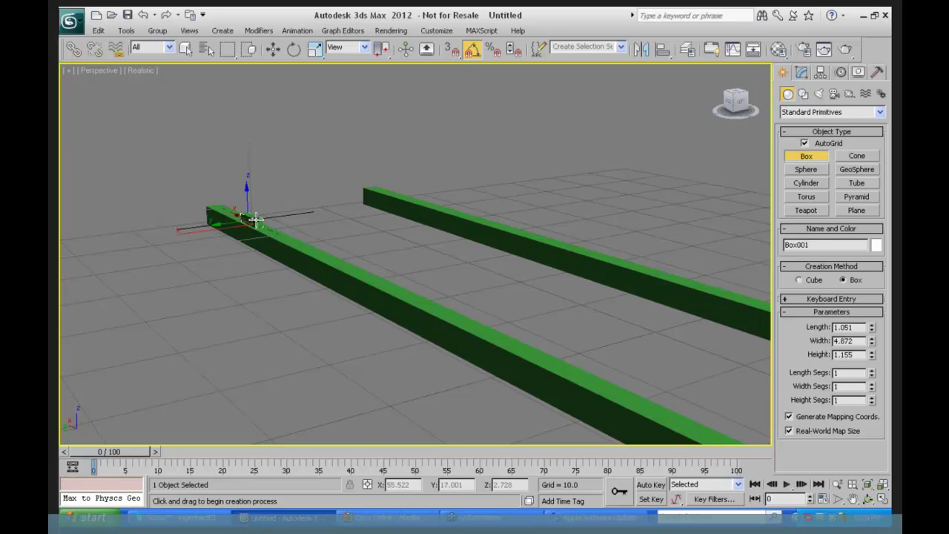
click(256, 219)
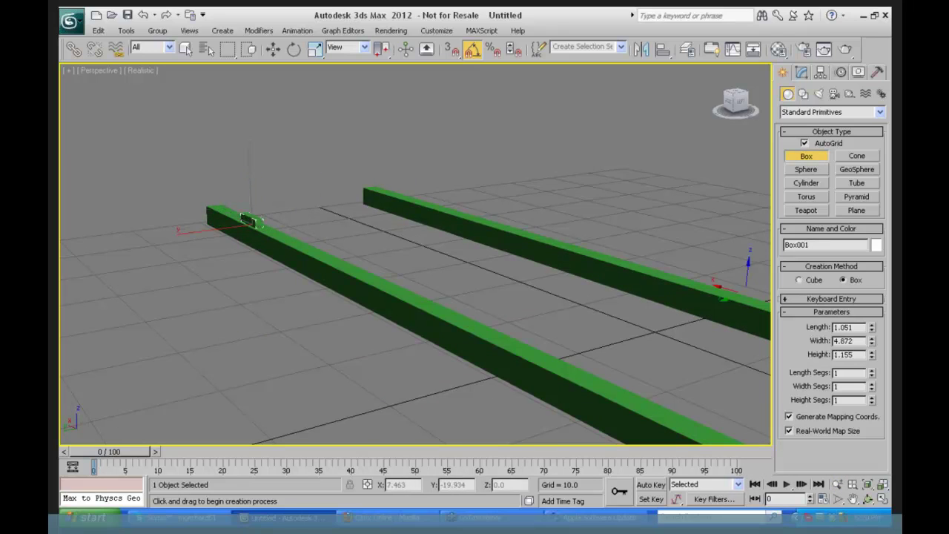
Resize the small box to 25.923 long and 1.559 wide, and move it along Y to 6.33 so it spans the rails.
click(873, 327)
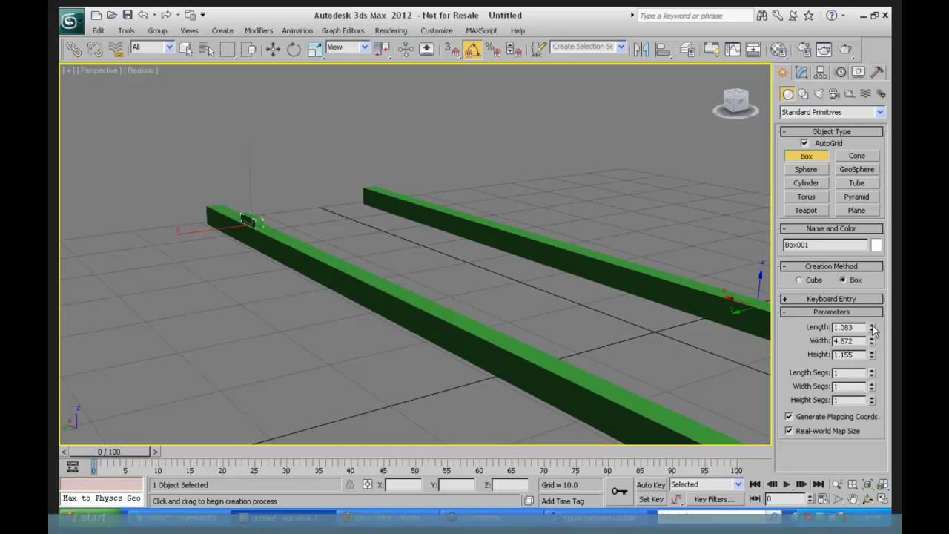
drag(872, 341, 873, 204)
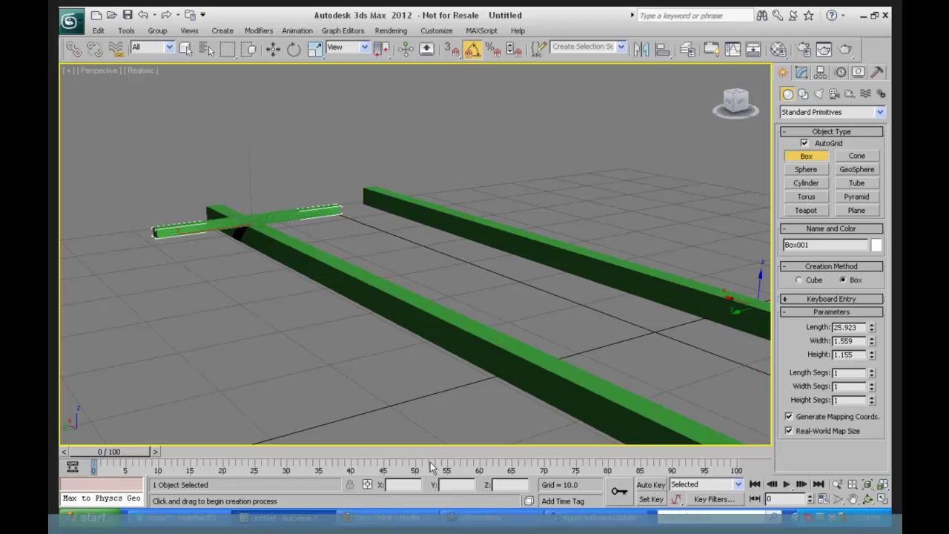
click(273, 49)
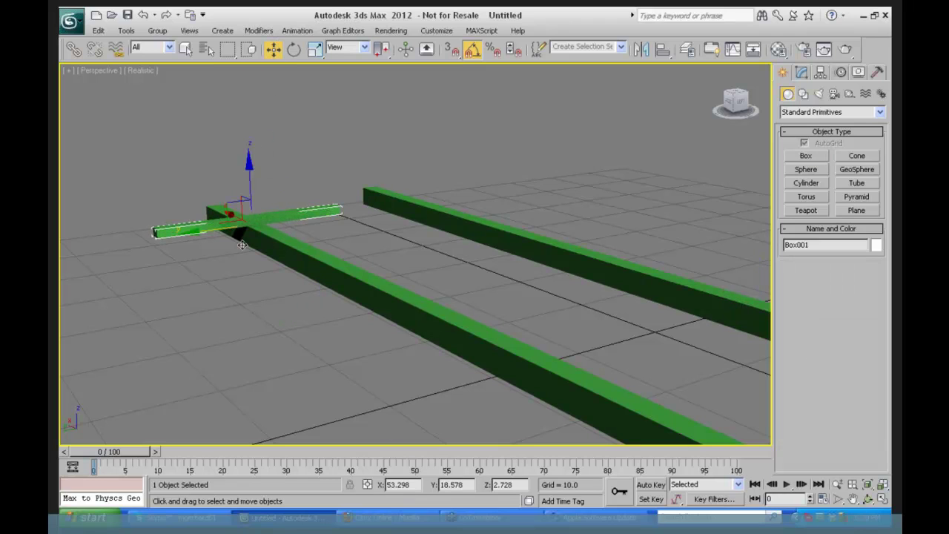
drag(214, 227, 293, 214)
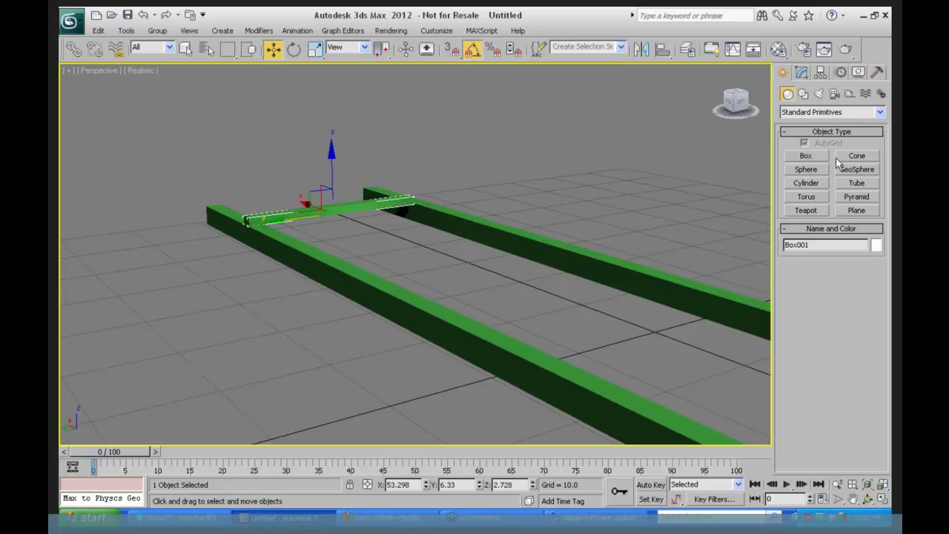
Adjust the crosspiece to 28.256 long, 1.715 wide and 1.143 high, and center it across the rails at Y 4.749.
click(801, 72)
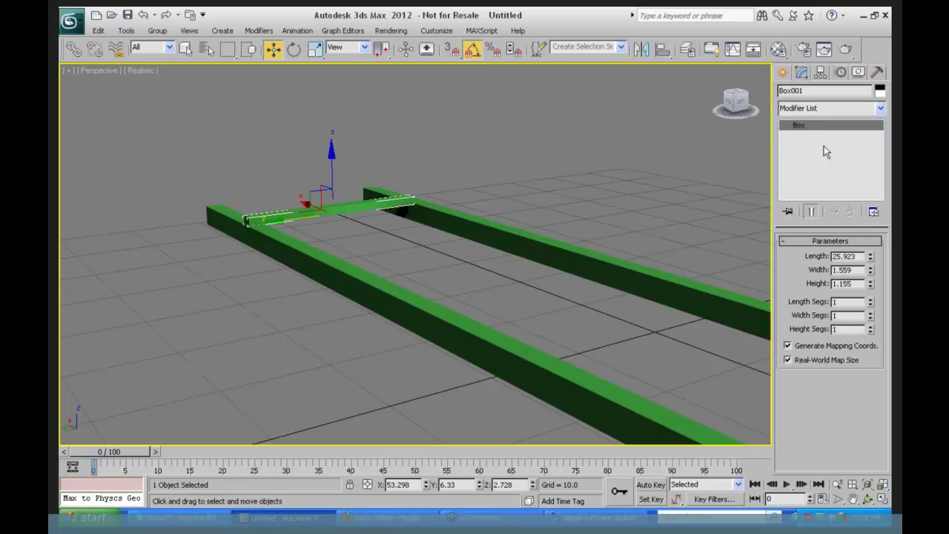
click(871, 280)
drag(872, 269, 822, 250)
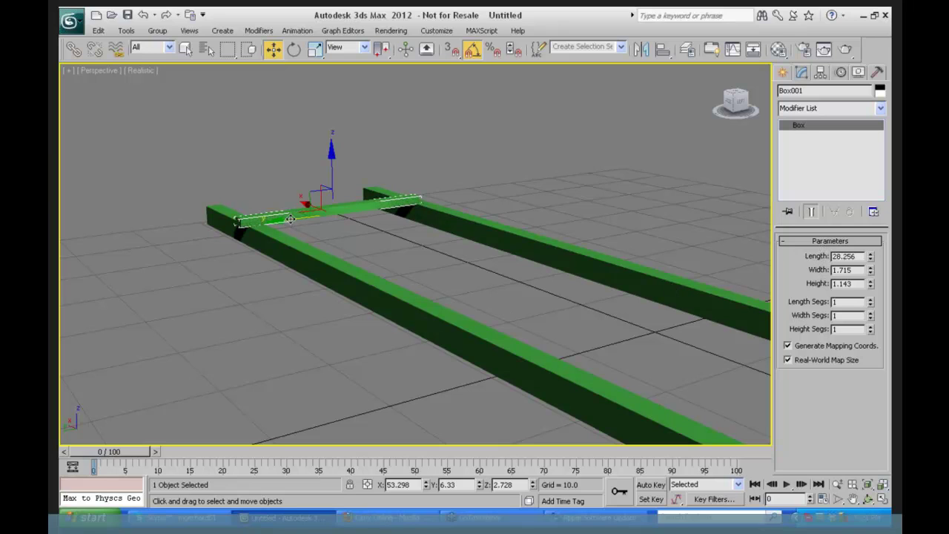
drag(290, 219, 301, 217)
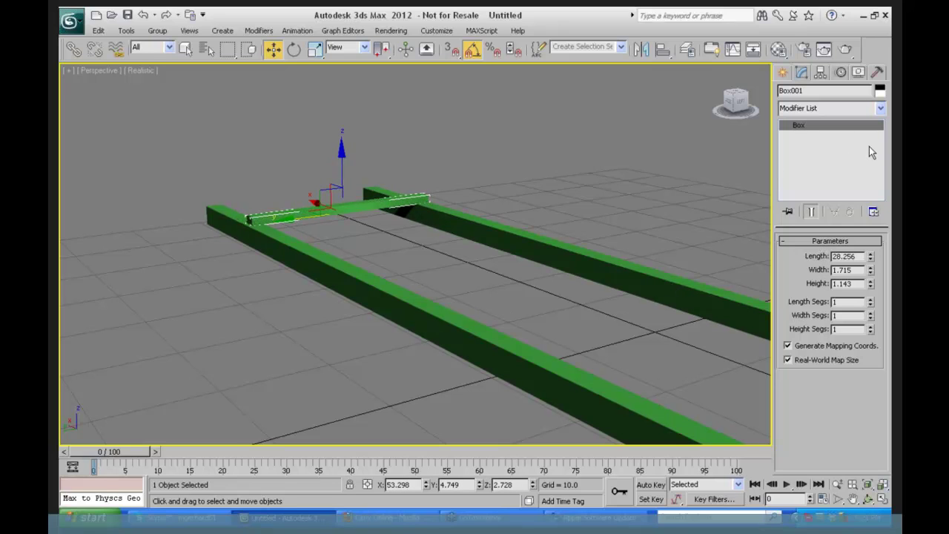
Change the crosspiece's object color to light mint green from the basic 3ds Max palette.
click(879, 91)
click(465, 211)
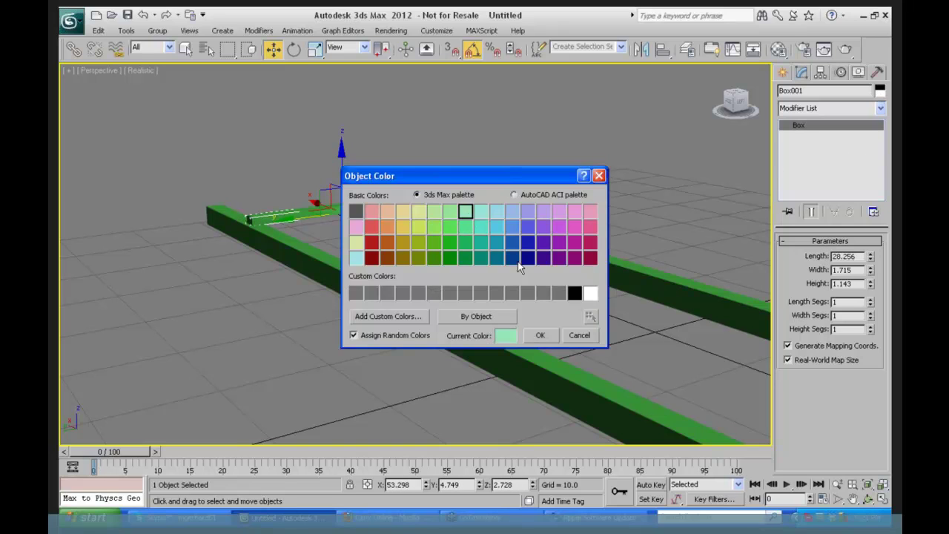
click(541, 336)
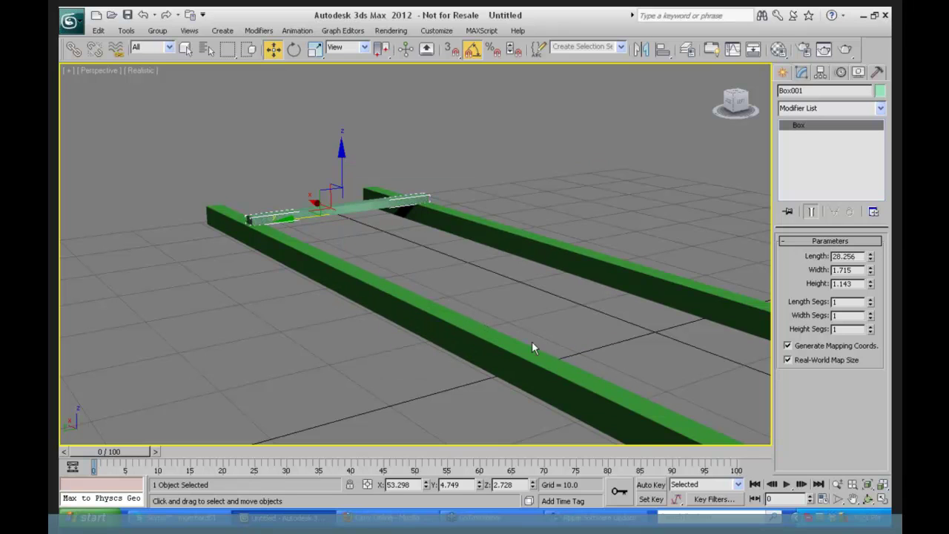
Try moving the crosspiece along X to 66.756 at the rails' end, and undo the move.
click(868, 498)
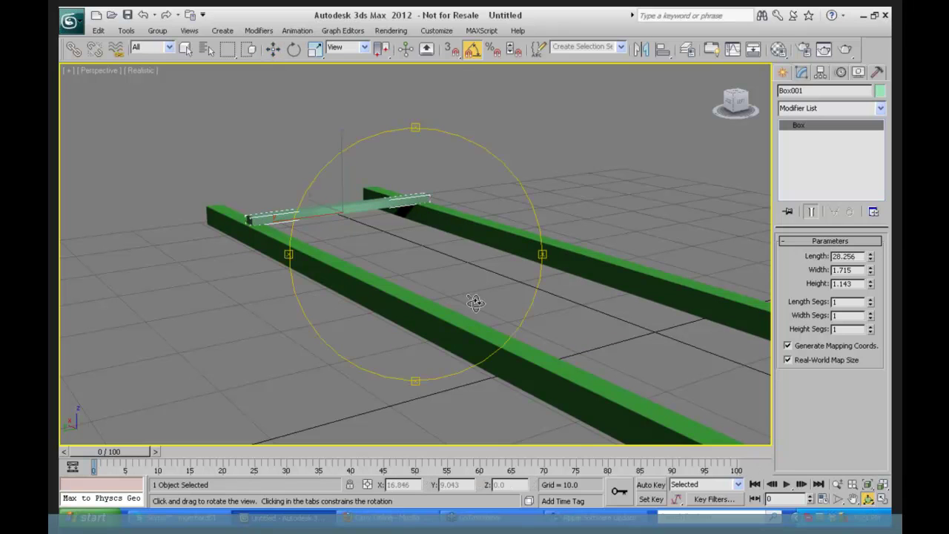
drag(474, 301, 472, 291)
key(w)
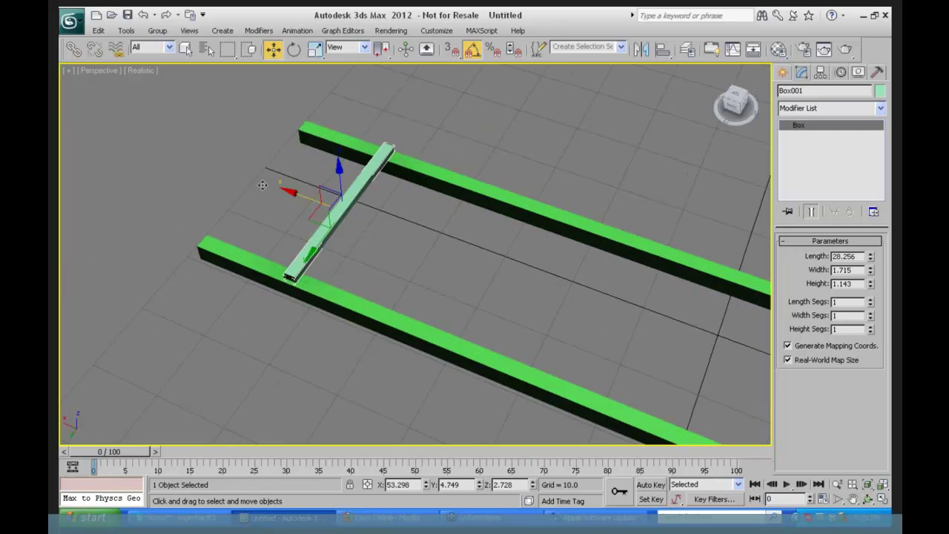
drag(300, 194, 223, 171)
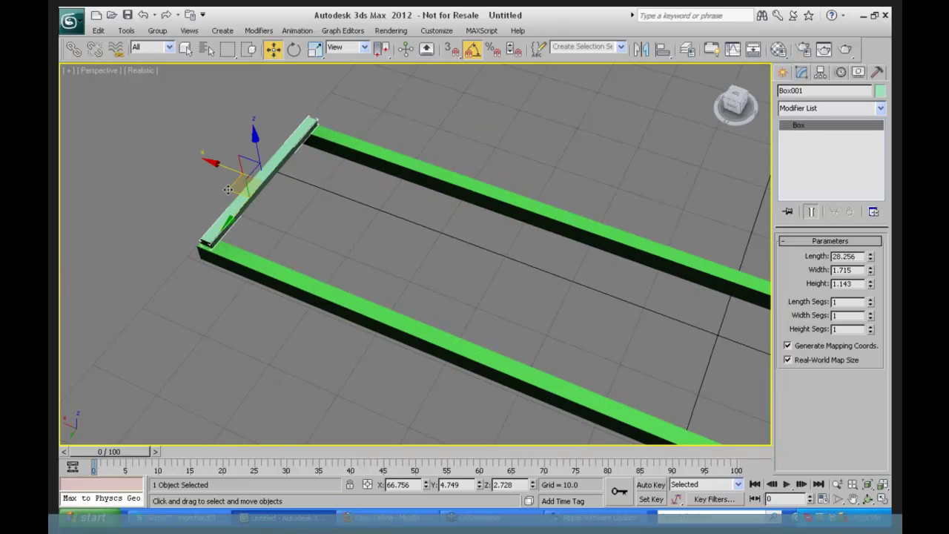
key(z)
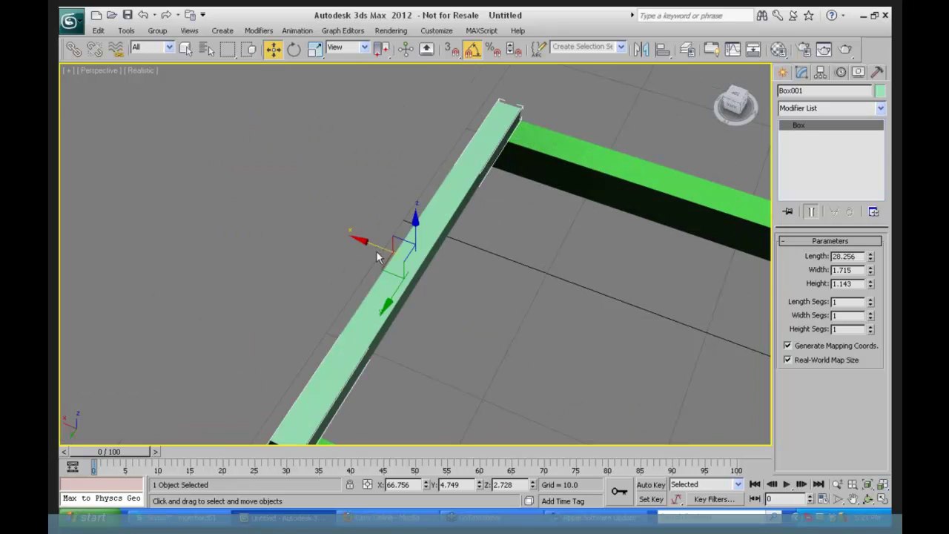
key(ctrl+z)
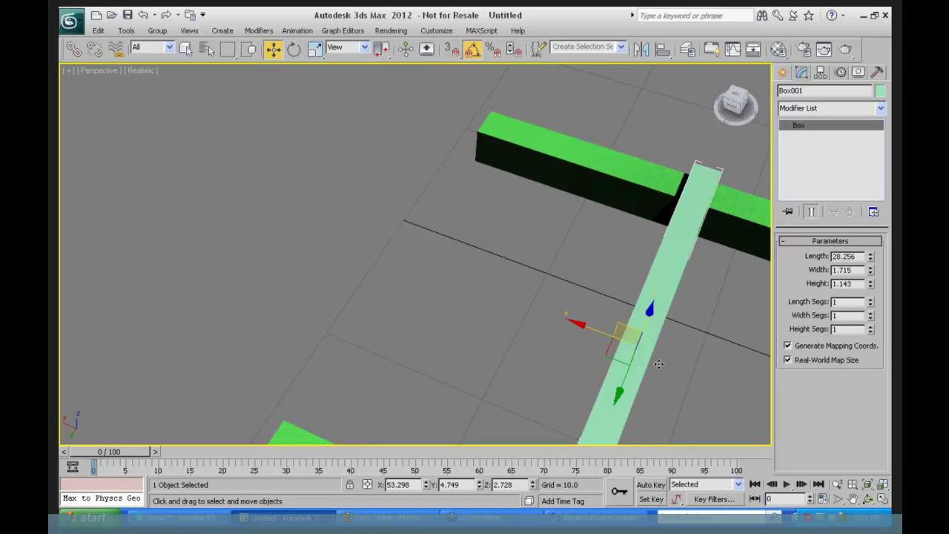
Move the crosspiece to the rails' end and clone it along X as 20 evenly spaced instances.
scroll(541, 329, down, 3)
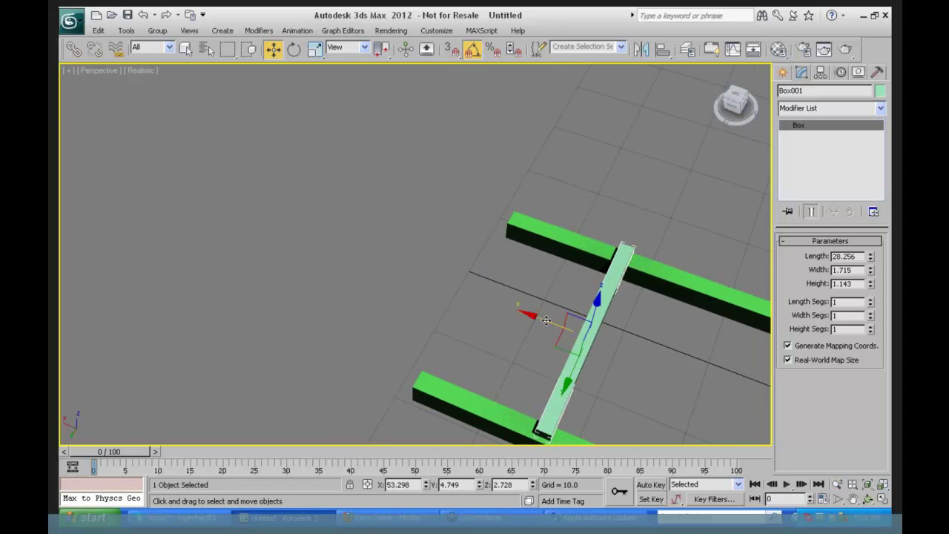
mouse_move(528, 321)
mouse_down()
mouse_move(429, 288)
mouse_move(453, 278)
mouse_move(494, 284)
mouse_move(461, 271)
mouse_up()
text(2)
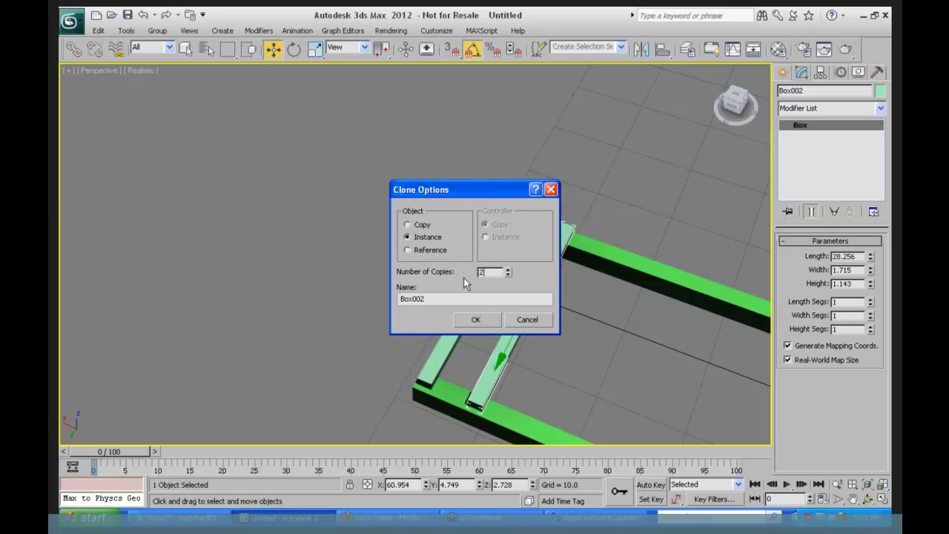
text(0)
click(475, 318)
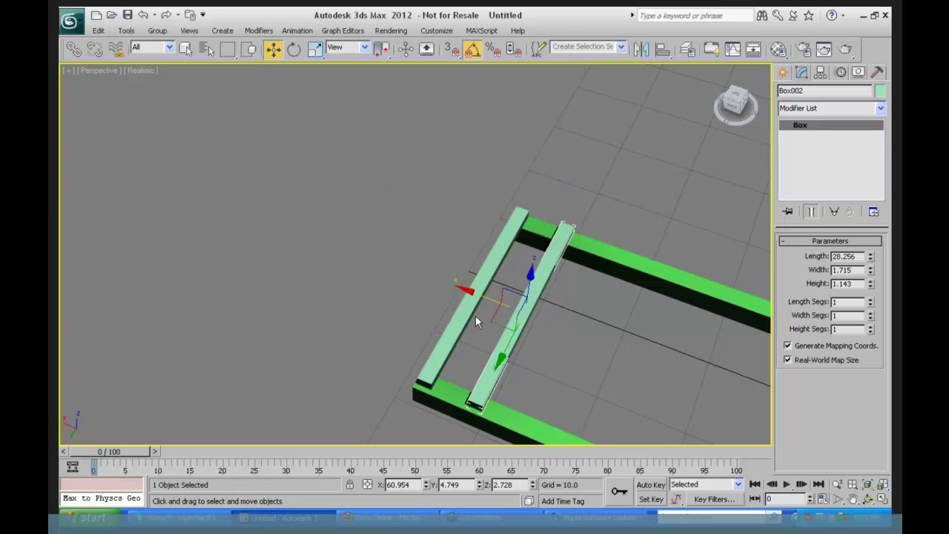
click(837, 483)
drag(651, 375, 651, 427)
middle_drag(706, 336, 348, 227)
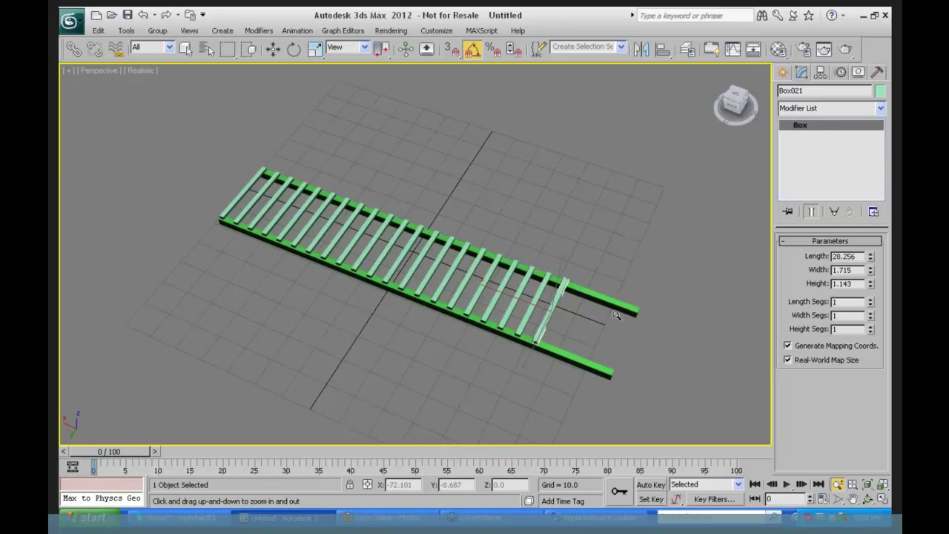
Open the recent scene Train_01_MG02.max, adopting the file's unit scale.
click(72, 28)
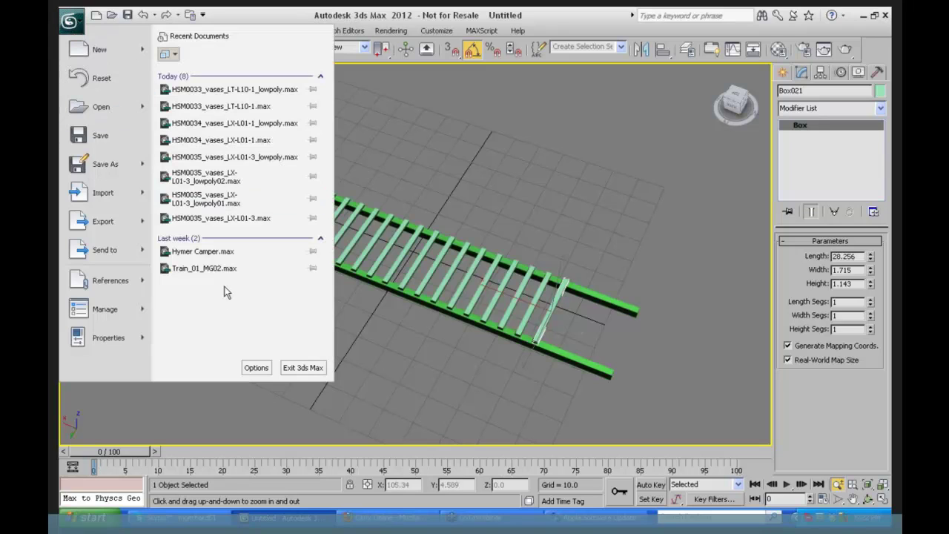
click(211, 268)
click(422, 301)
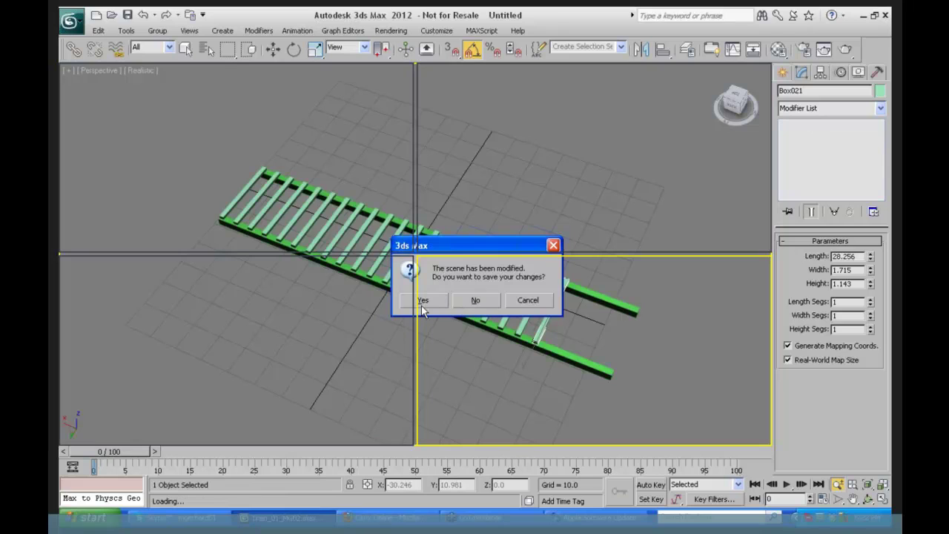
click(476, 365)
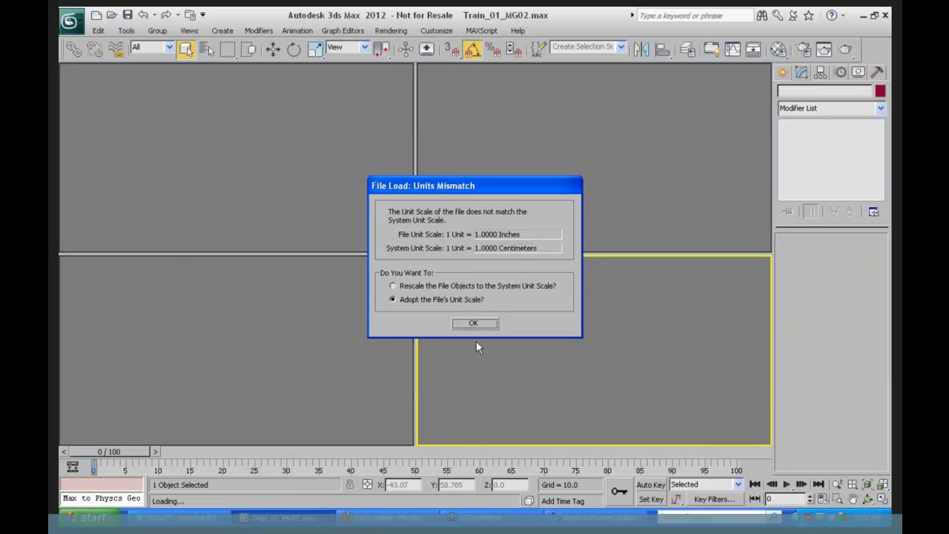
click(473, 324)
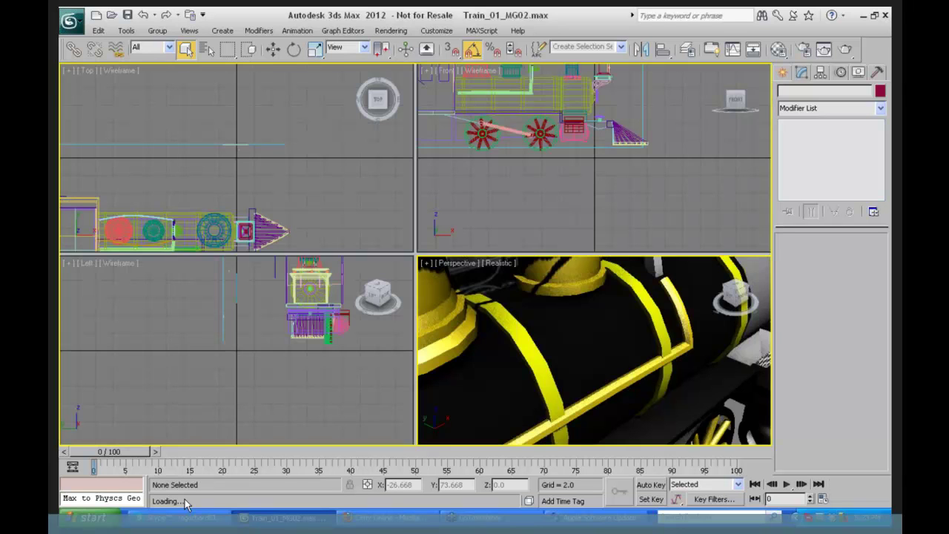
click(630, 381)
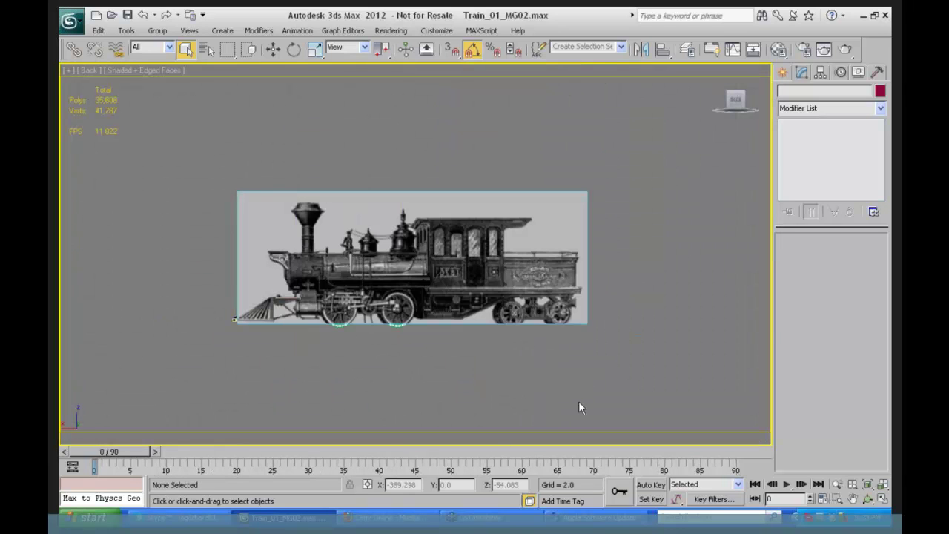
Examine the modelled locomotive in 3D against its reference image plane.
click(837, 484)
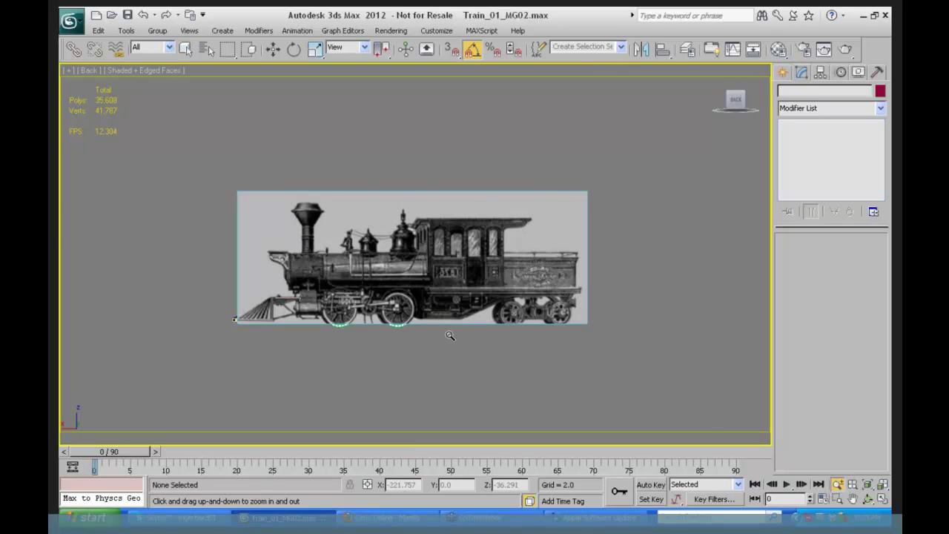
mouse_move(413, 248)
mouse_down()
mouse_move(417, 226)
mouse_move(404, 249)
mouse_up()
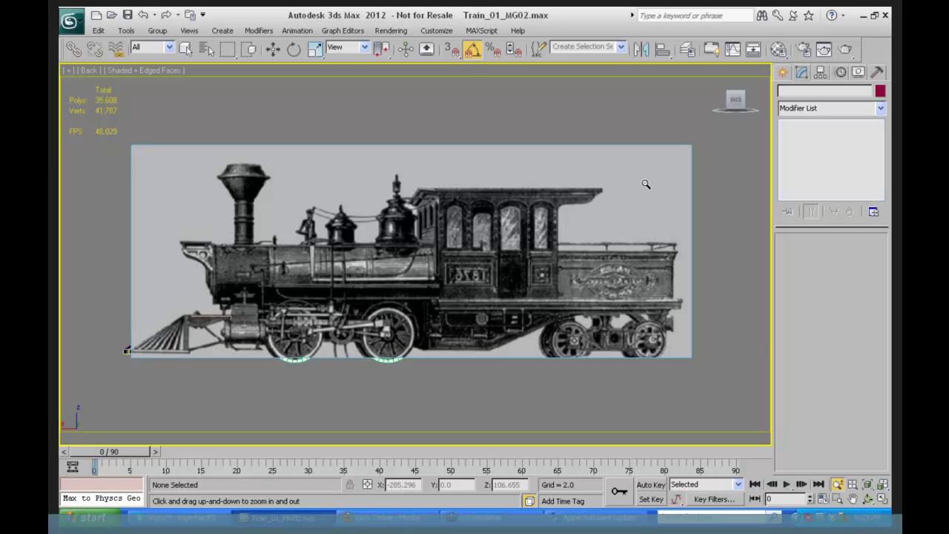
click(868, 498)
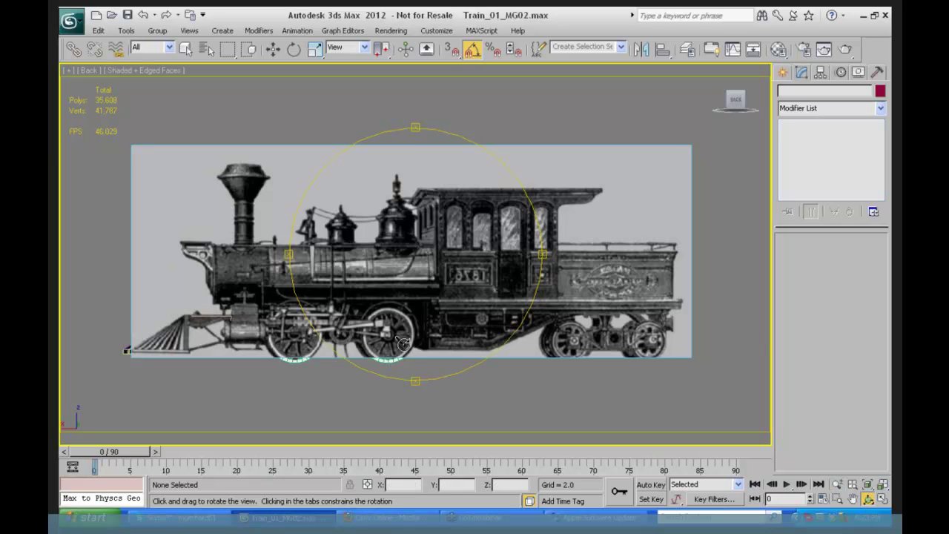
drag(351, 275, 378, 260)
right_click(380, 243)
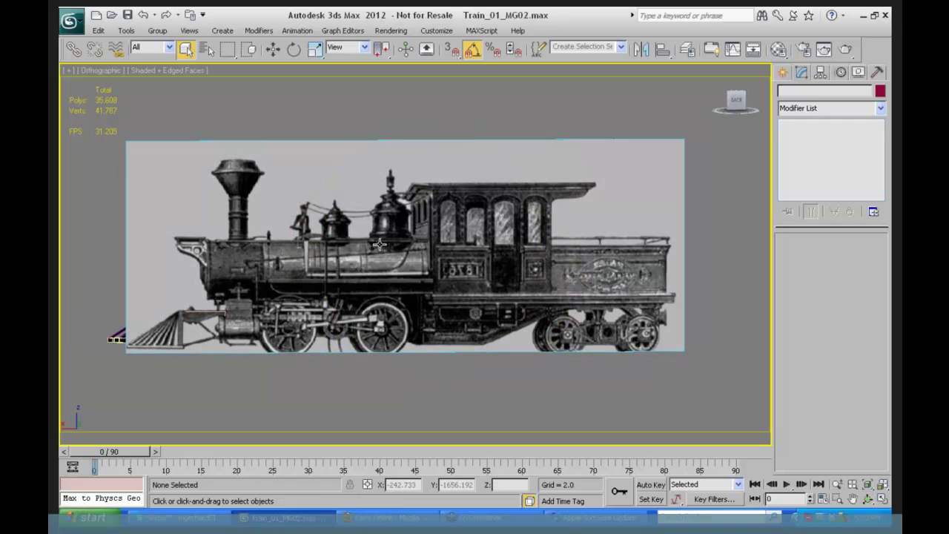
click(380, 244)
click(867, 498)
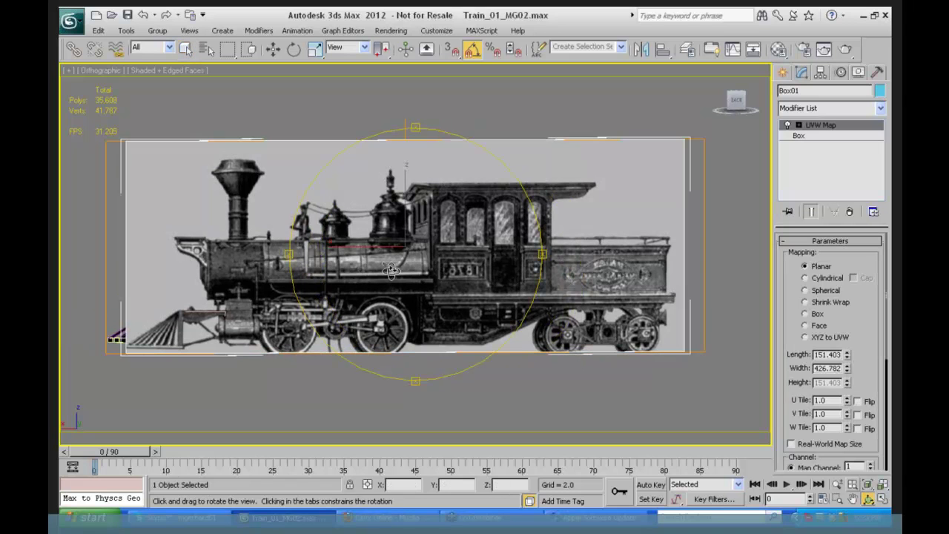
drag(391, 271, 547, 272)
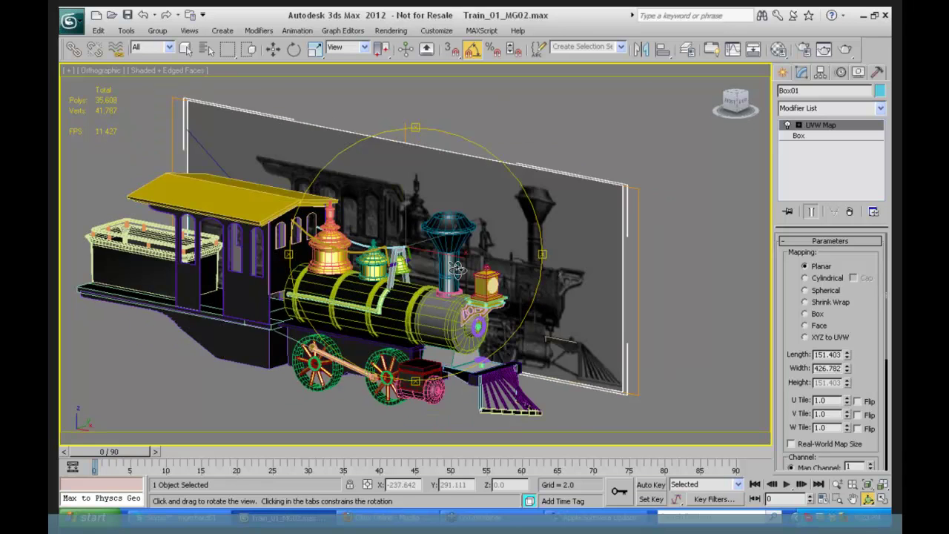
mouse_move(456, 271)
mouse_down()
mouse_move(439, 265)
mouse_move(447, 253)
mouse_move(470, 253)
mouse_move(452, 251)
mouse_move(455, 241)
mouse_move(449, 255)
mouse_up()
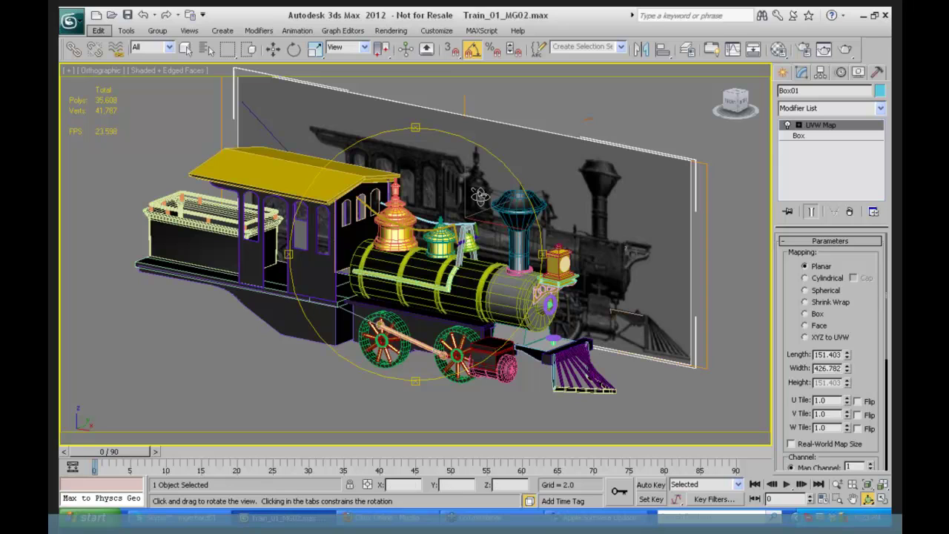
key(Escape)
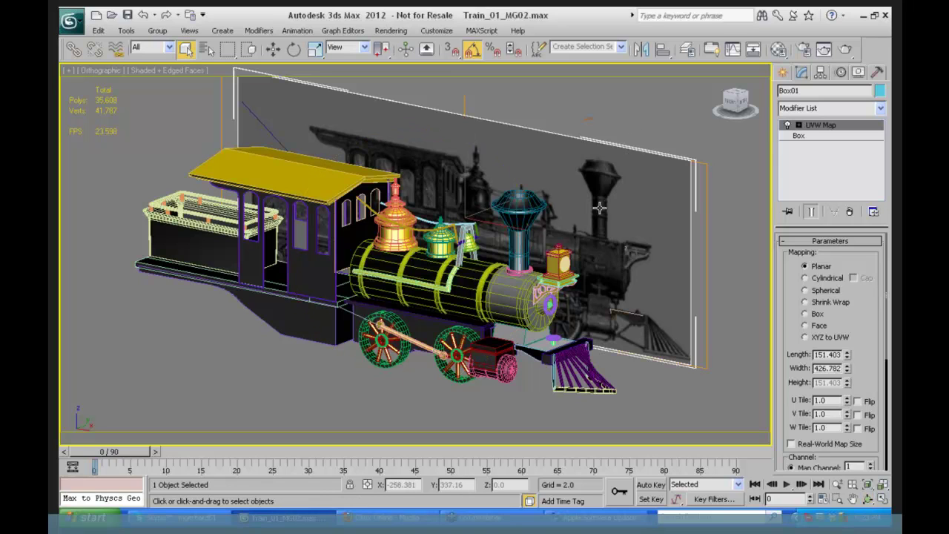
Inspect the reference plane's material by sampling it from the scene and viewing its diffuse bitmap parameters.
click(778, 49)
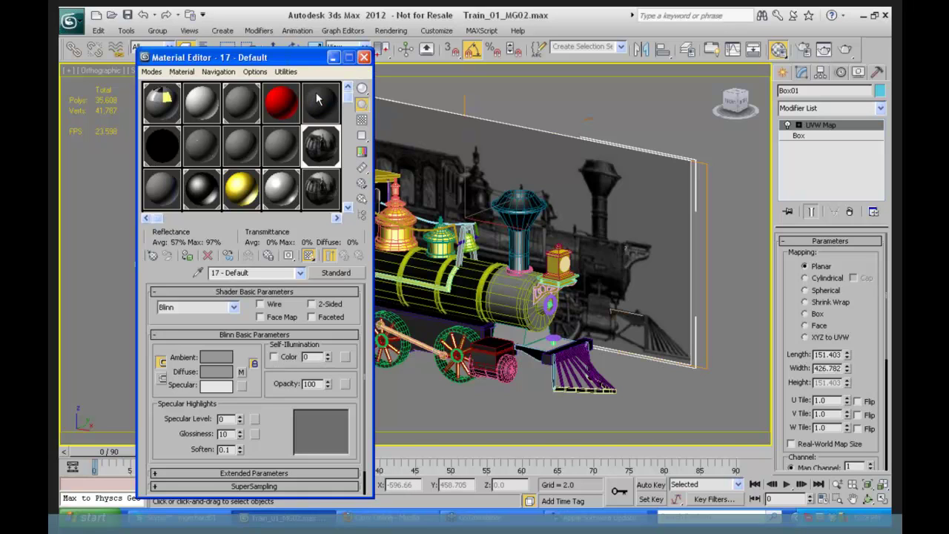
click(320, 145)
click(198, 272)
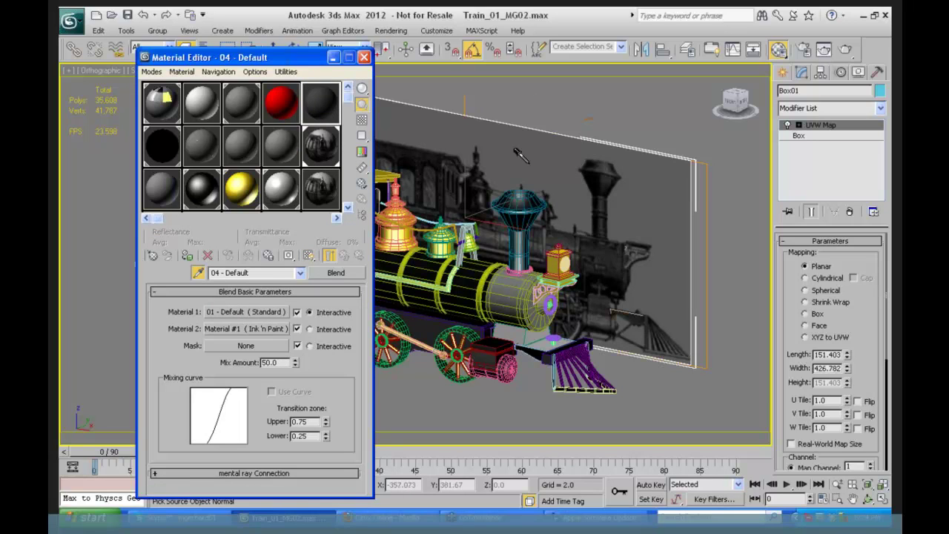
click(510, 187)
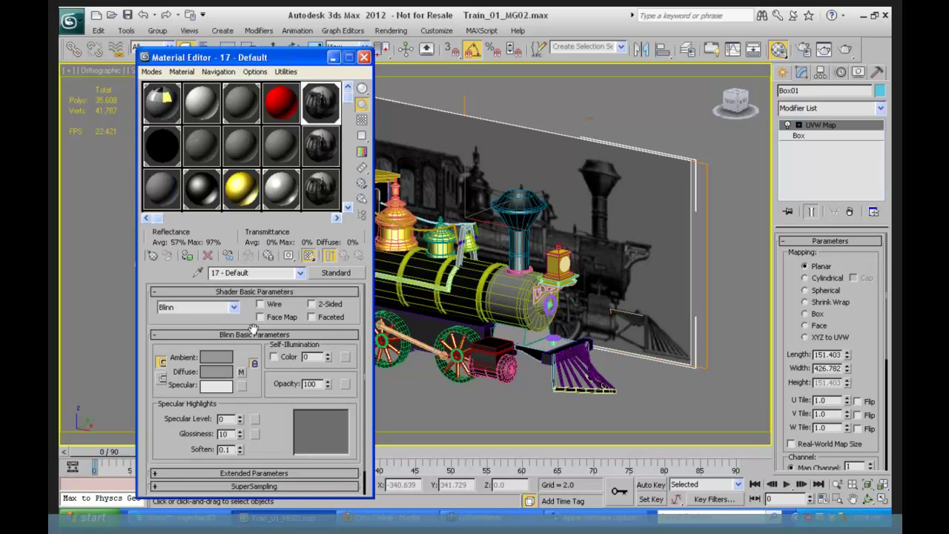
click(240, 372)
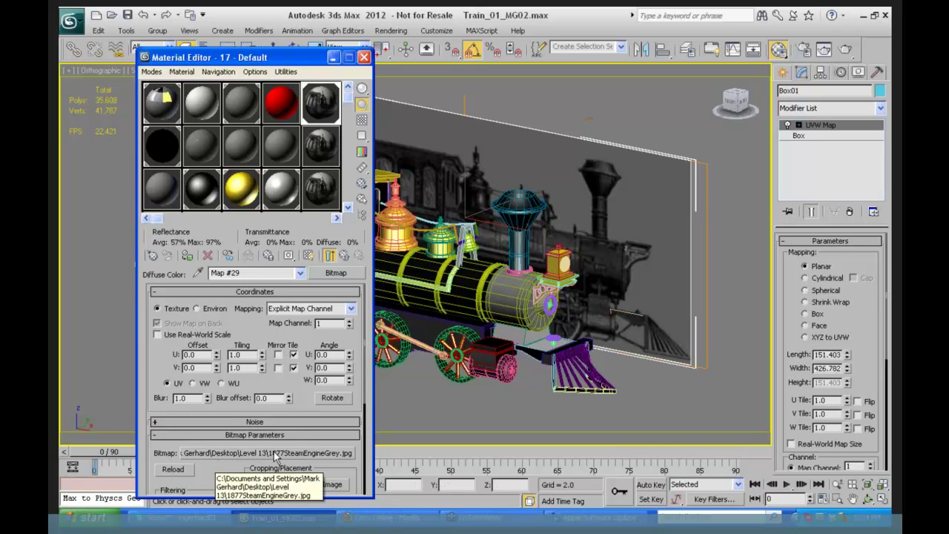
scroll(282, 356, down, 5)
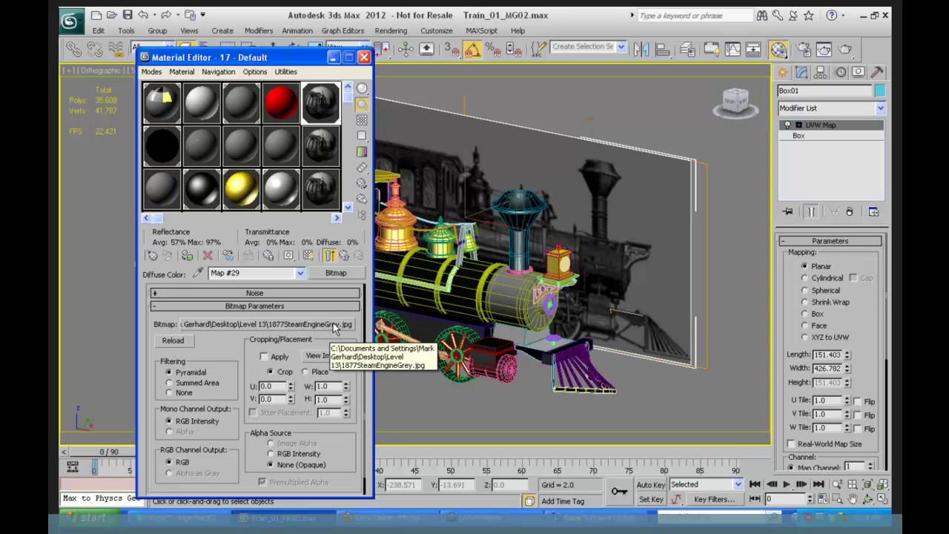
click(363, 58)
Reset to a new empty scene and make the Front viewport active.
click(69, 20)
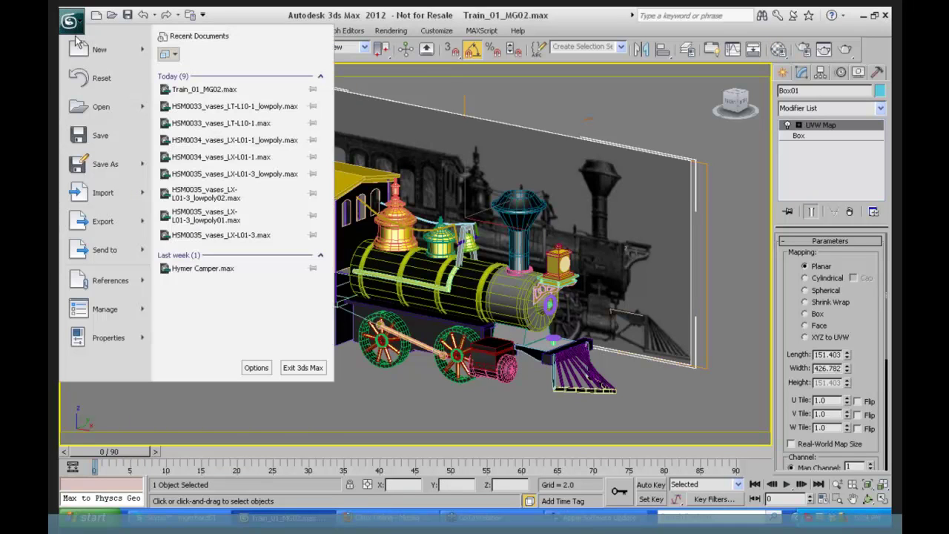
click(109, 85)
click(478, 298)
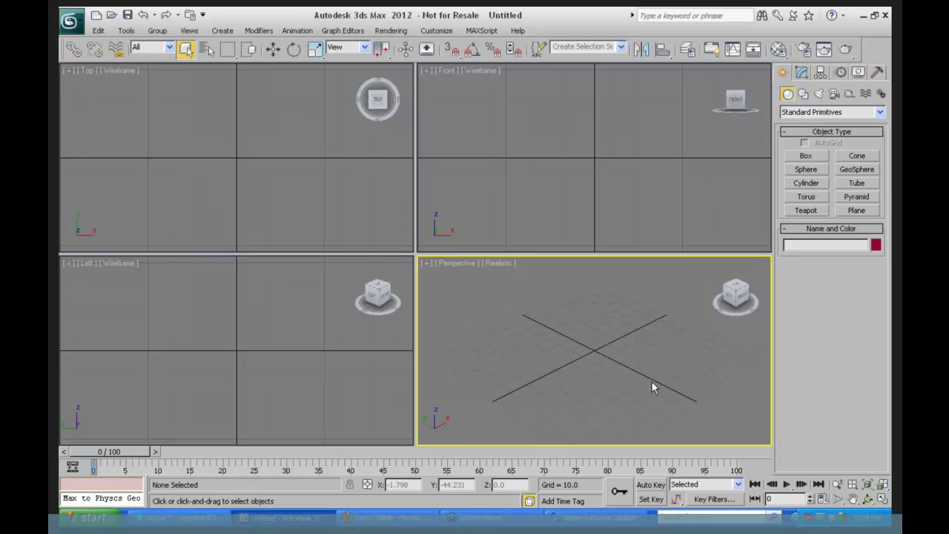
click(588, 161)
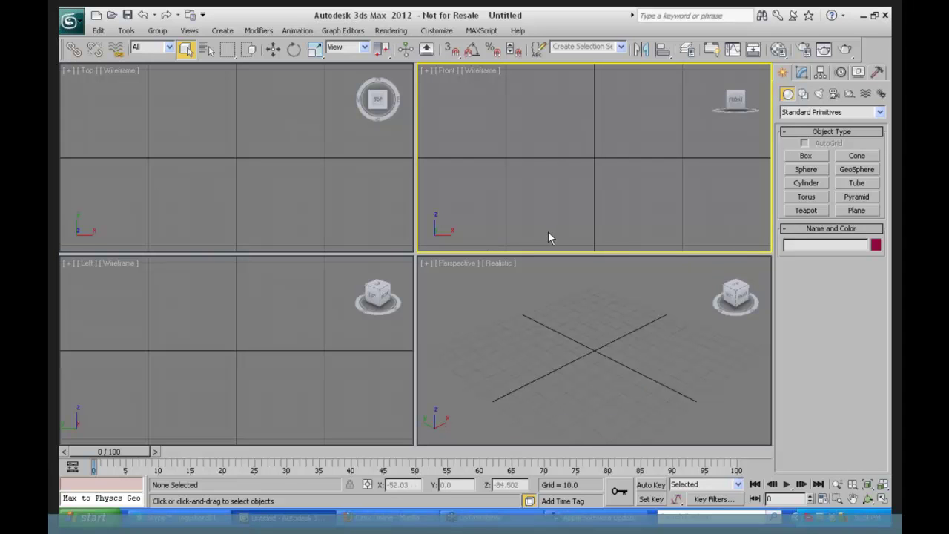
Open the Compact Material Editor and select the 01 - Default sample material.
click(389, 33)
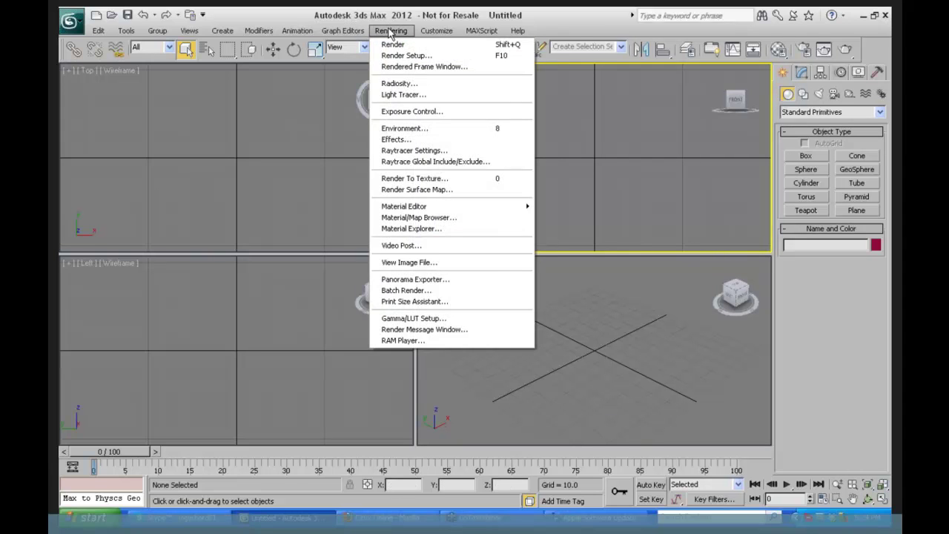
mouse_move(427, 209)
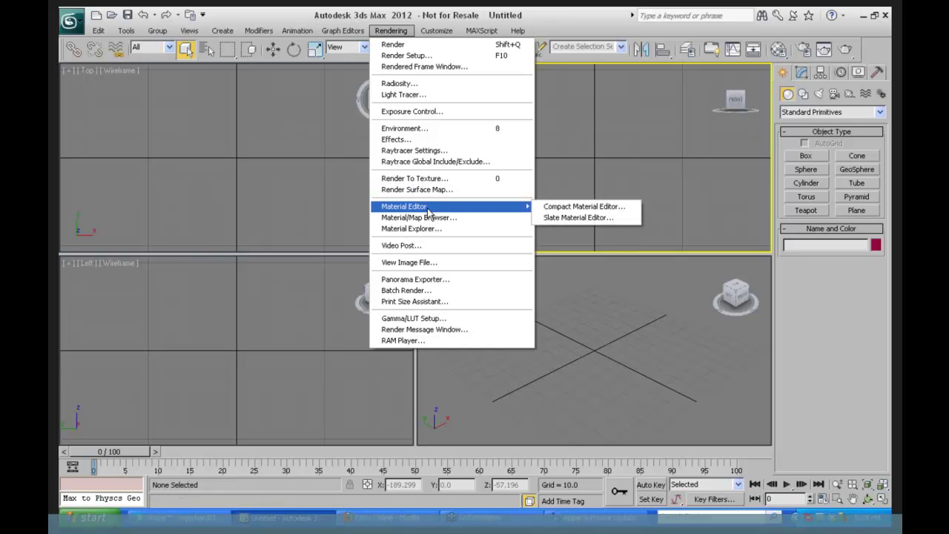
click(590, 209)
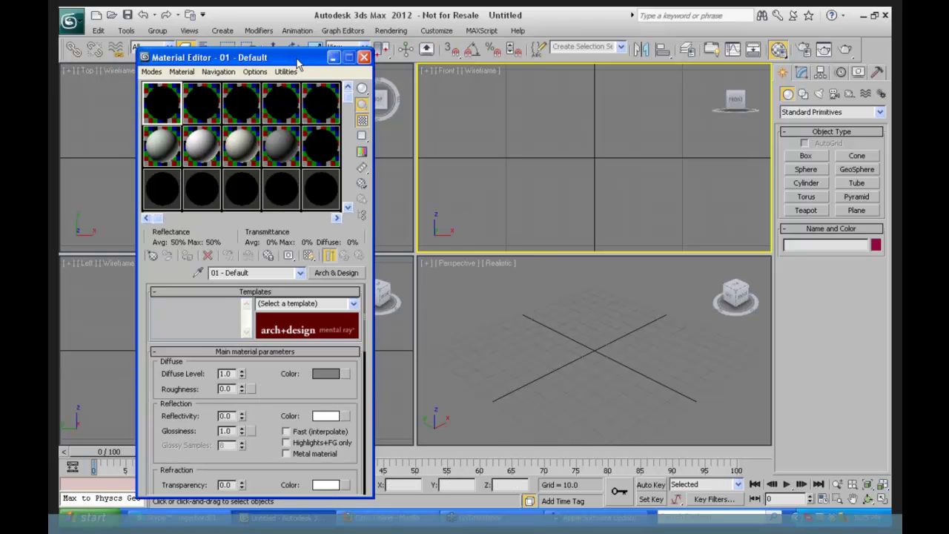
drag(297, 63, 422, 48)
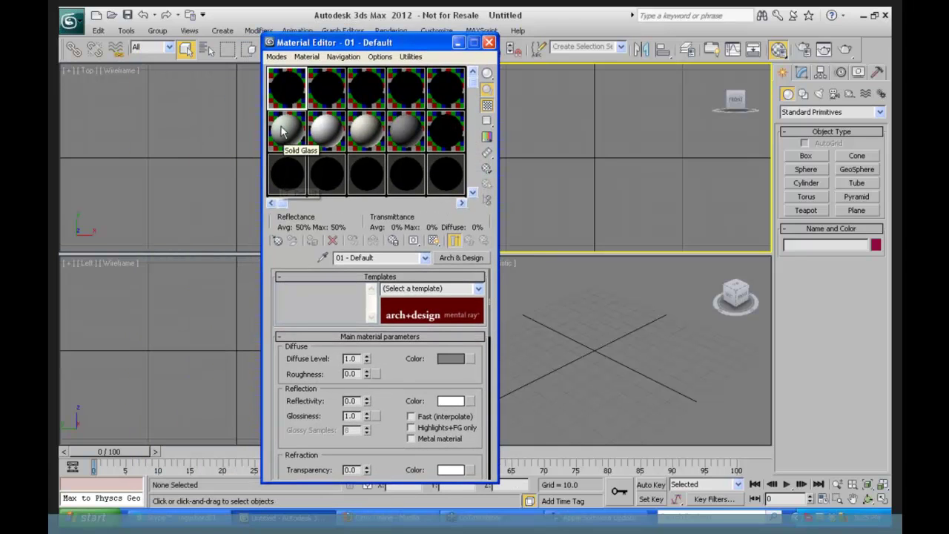
click(287, 132)
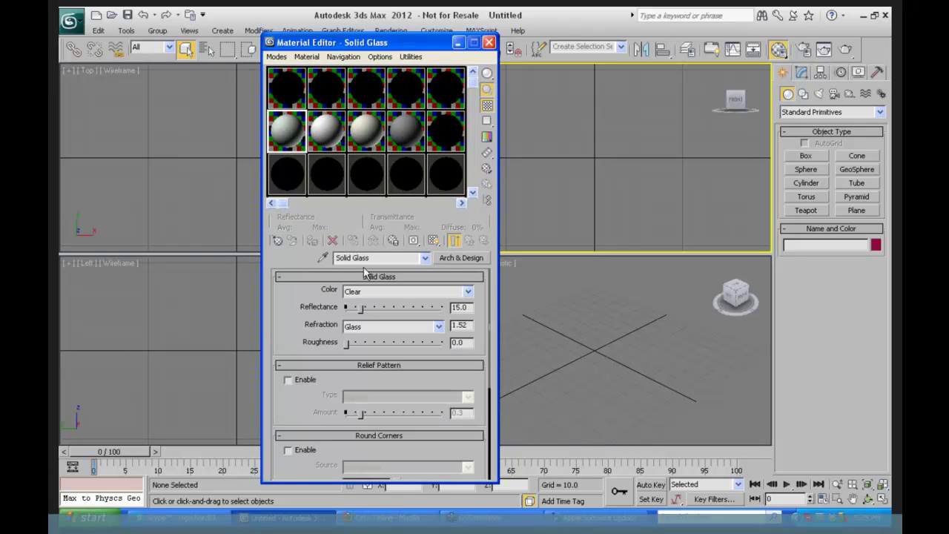
click(297, 91)
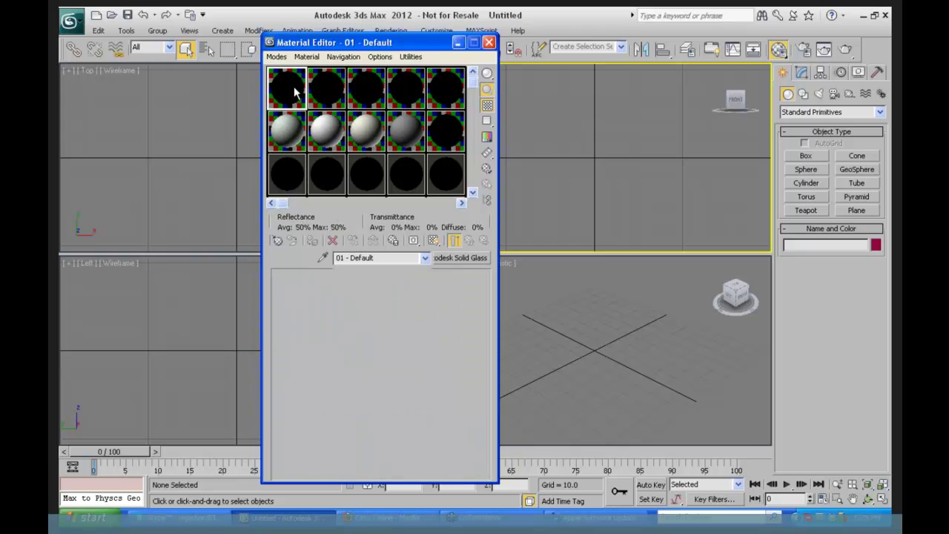
Change the 01 - Default material's type to Standard.
click(473, 259)
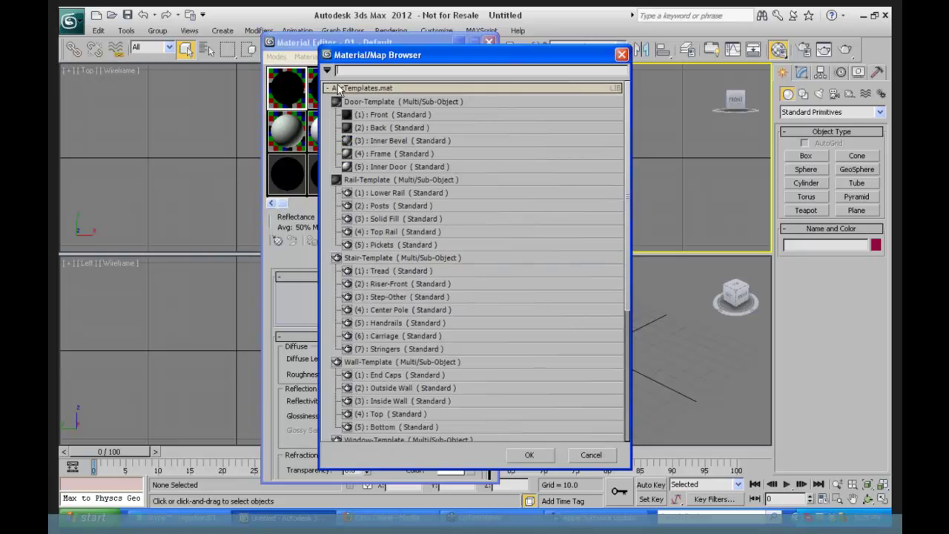
click(335, 88)
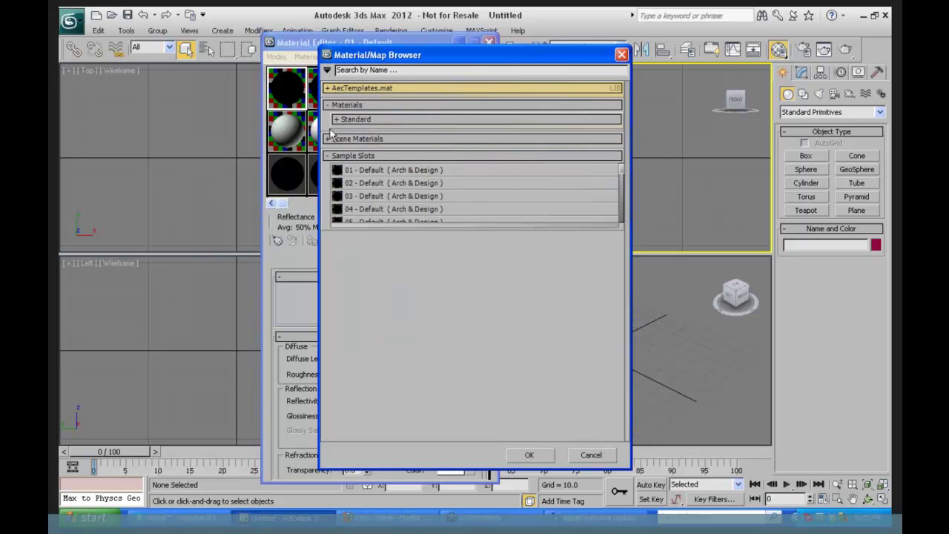
click(357, 120)
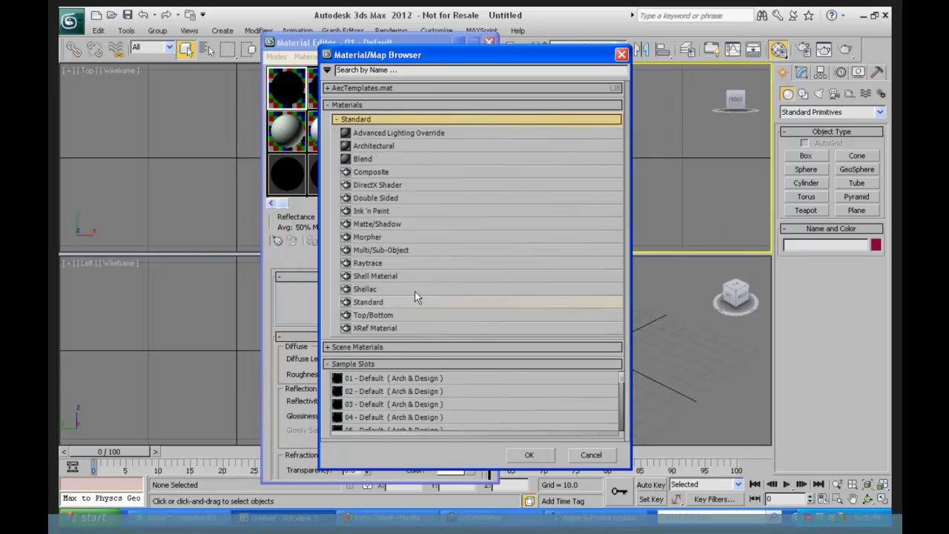
click(371, 302)
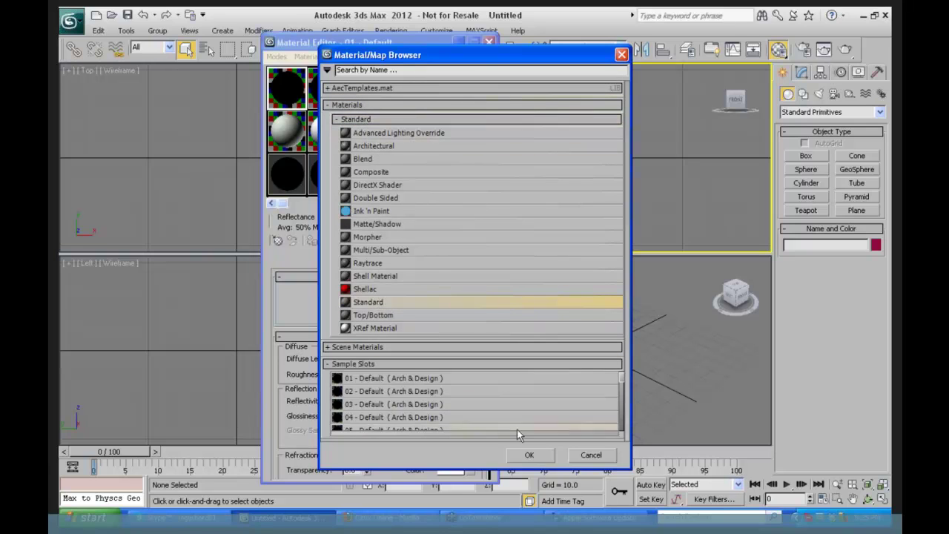
click(532, 454)
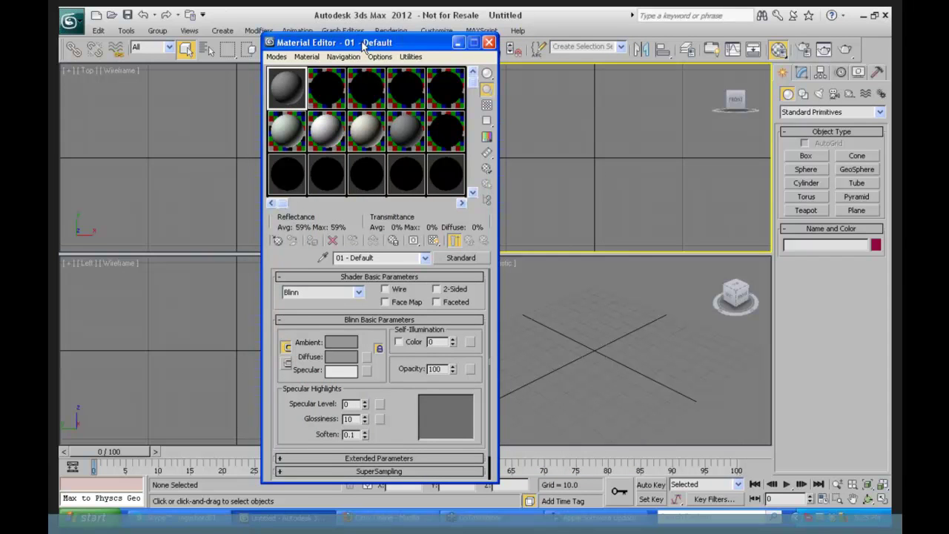
Set the 01 - Default material's diffuse color to light green.
drag(363, 46, 271, 27)
click(248, 338)
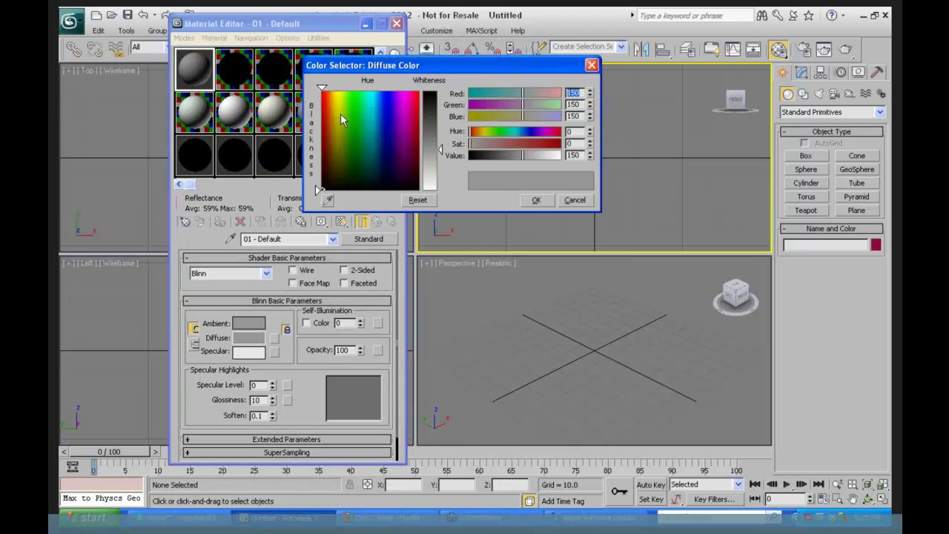
drag(342, 120, 355, 108)
click(536, 199)
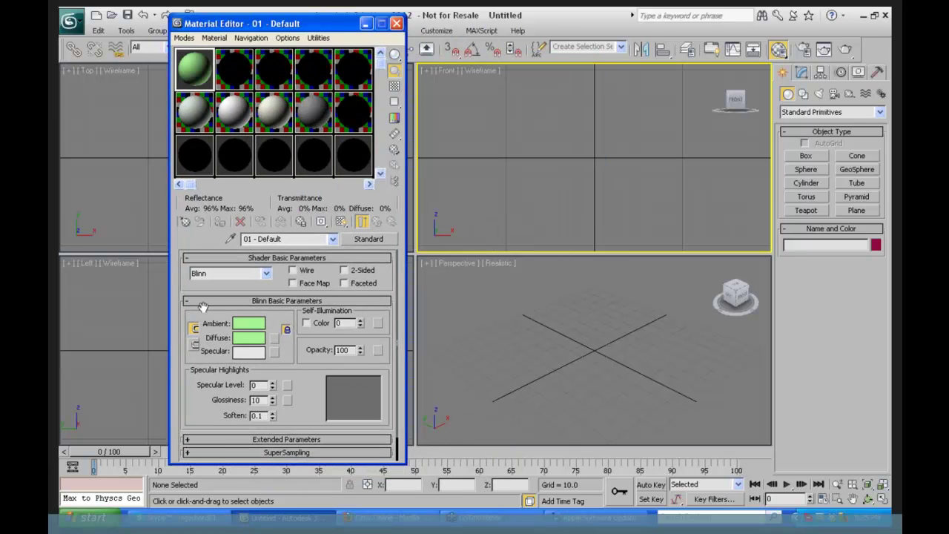
Create a plane about 116 long and 51 wide in the Perspective view and assign the green material to it.
click(856, 211)
drag(555, 309, 634, 409)
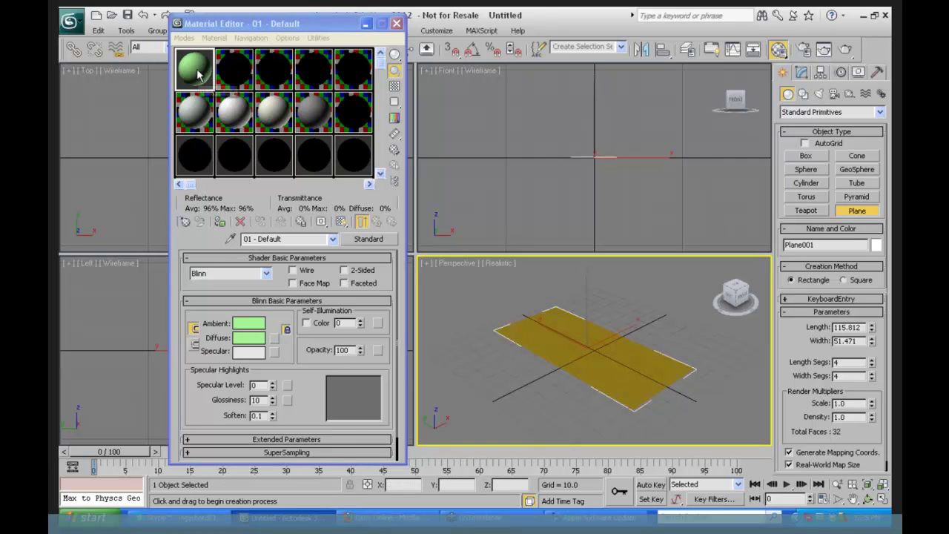
drag(198, 74, 593, 362)
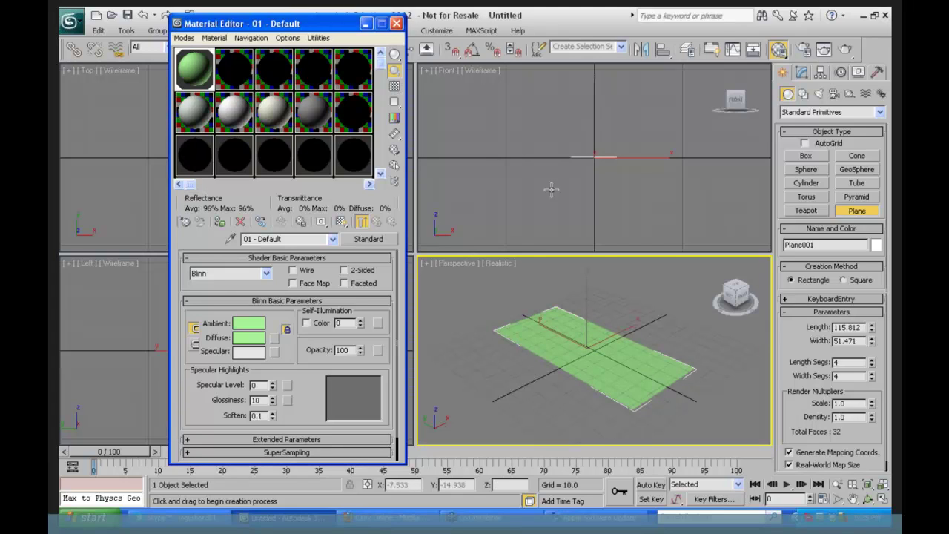
Add a Bitmap map to the 01 - Default material's diffuse color.
click(276, 345)
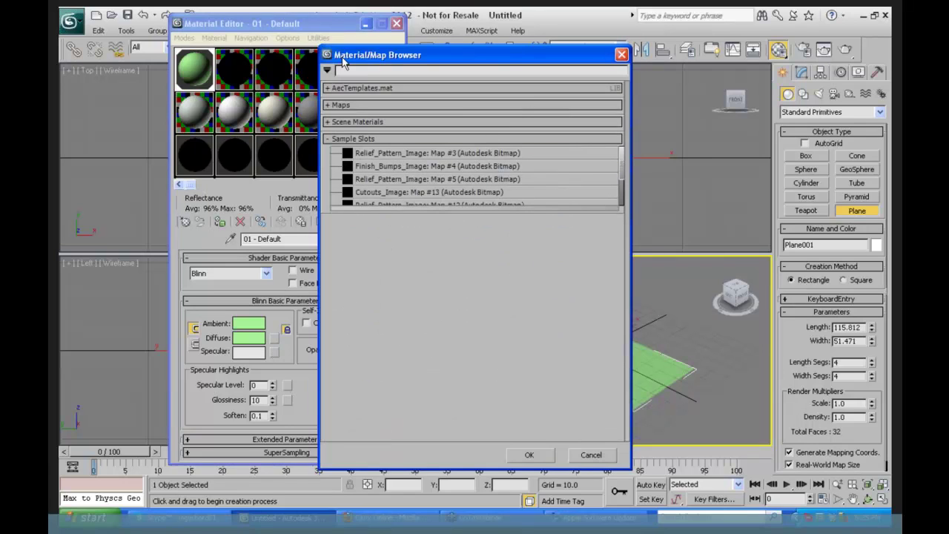
click(328, 106)
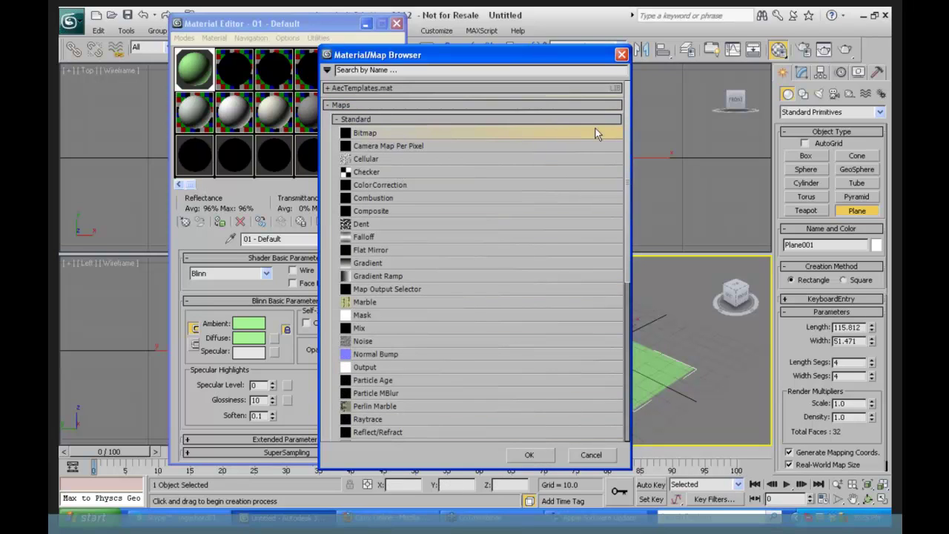
click(529, 454)
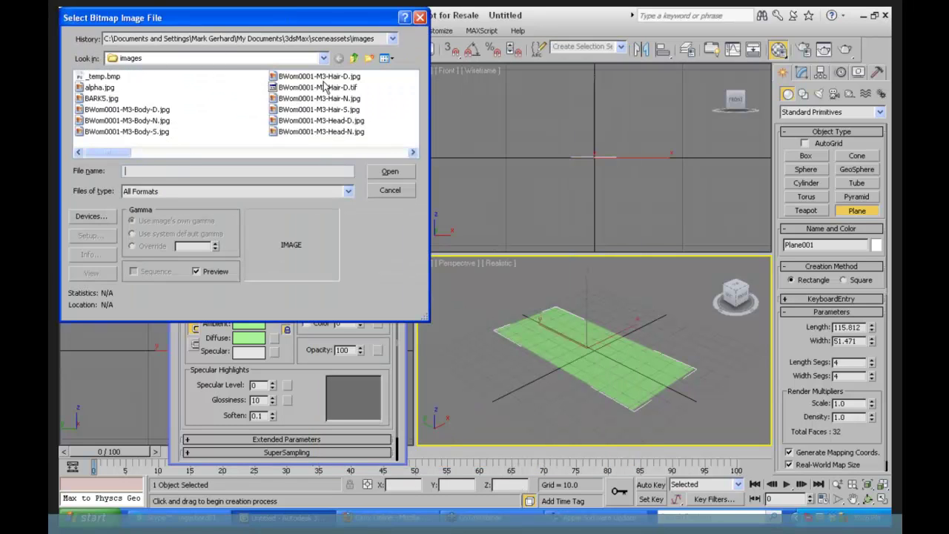
Browse for the bitmap image in the Level 13 folder under E:\DesktopBackup.
drag(121, 155, 96, 153)
click(391, 39)
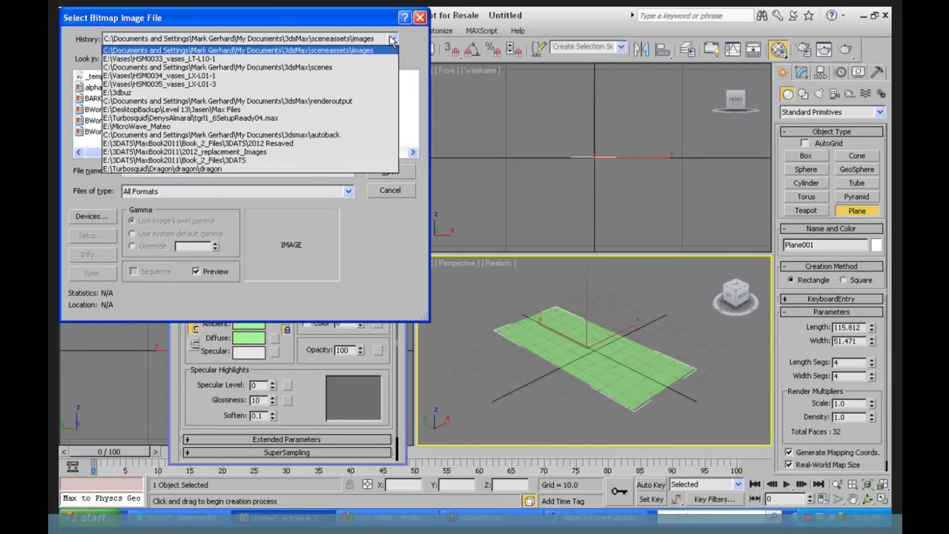
click(202, 92)
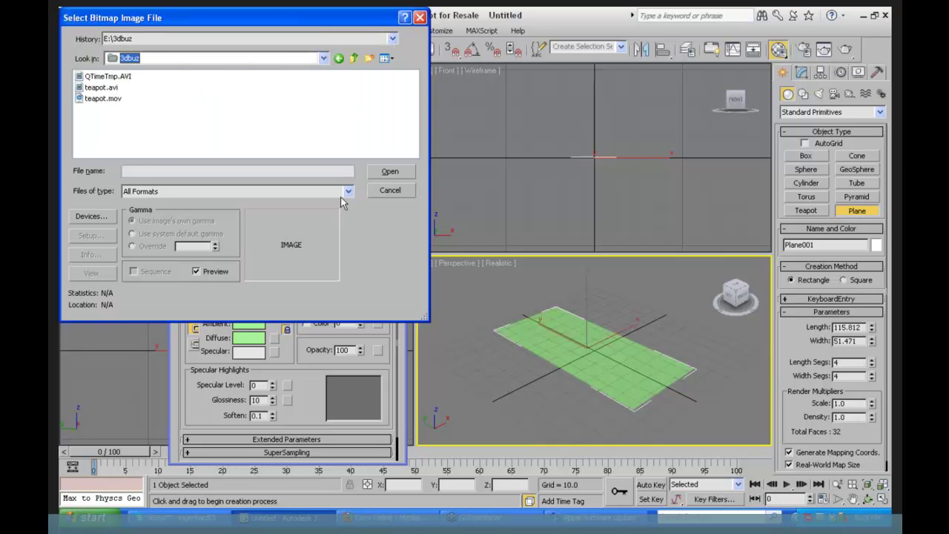
click(354, 58)
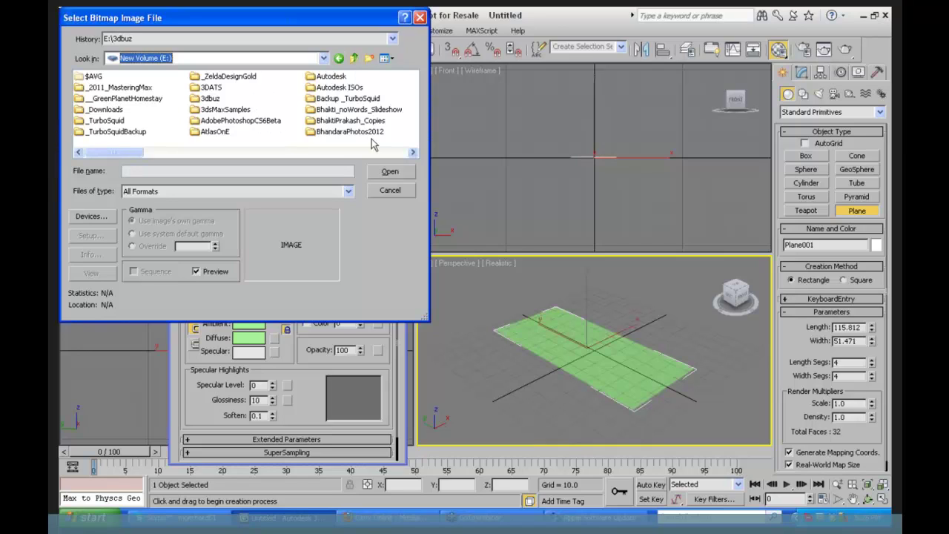
click(412, 152)
double_click(338, 110)
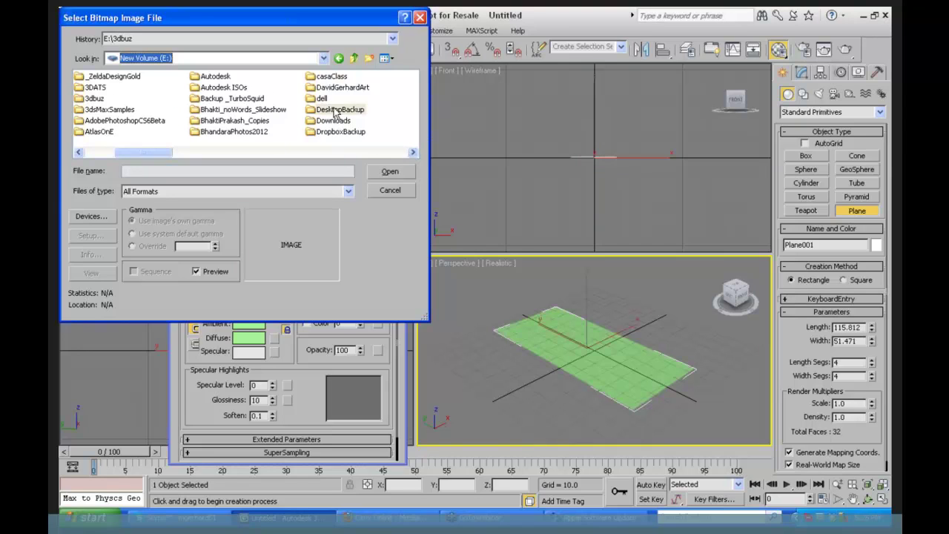
double_click(87, 99)
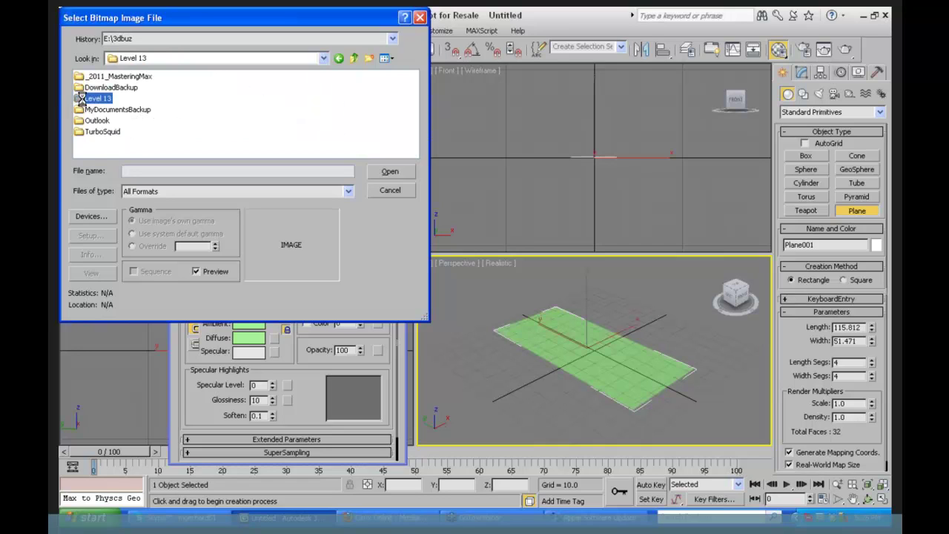
Load 1877SteamEngine copy.jpg as the diffuse bitmap.
click(412, 152)
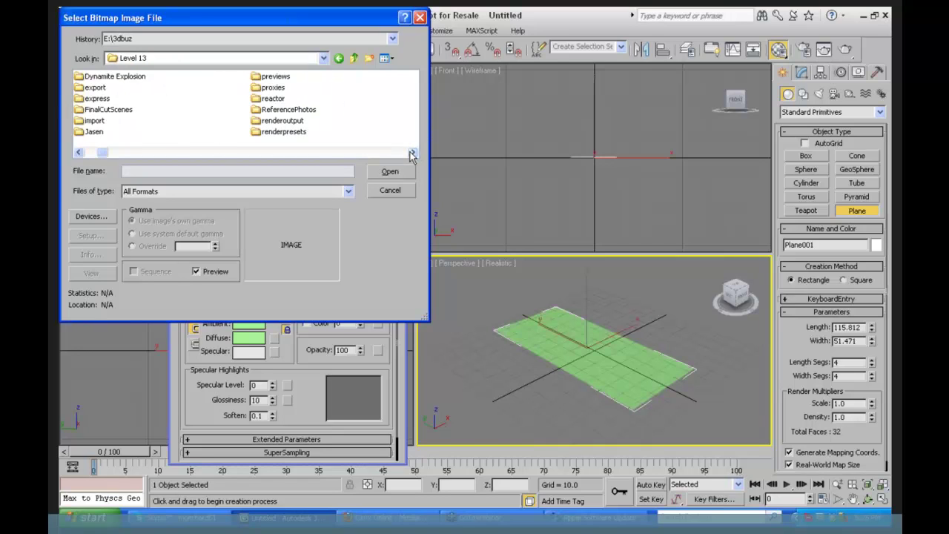
click(412, 152)
click(412, 152)
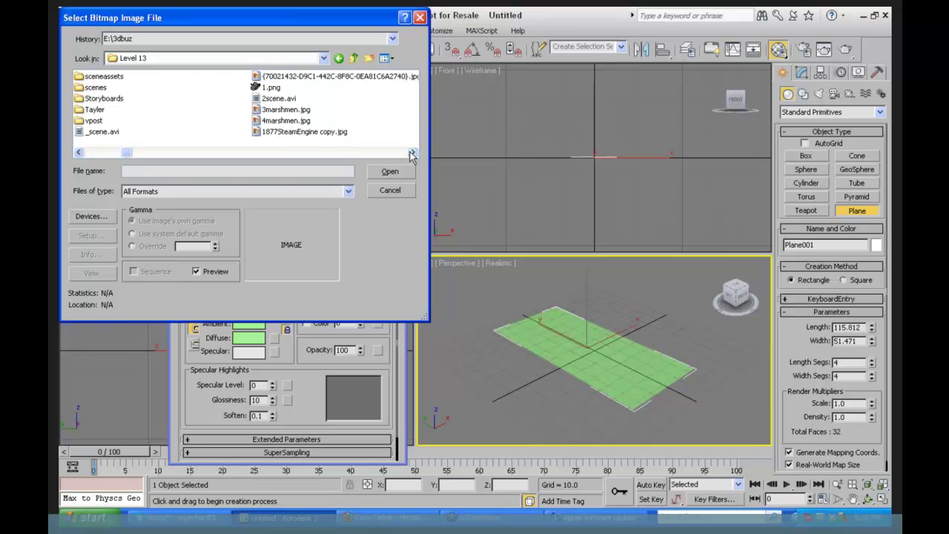
click(308, 132)
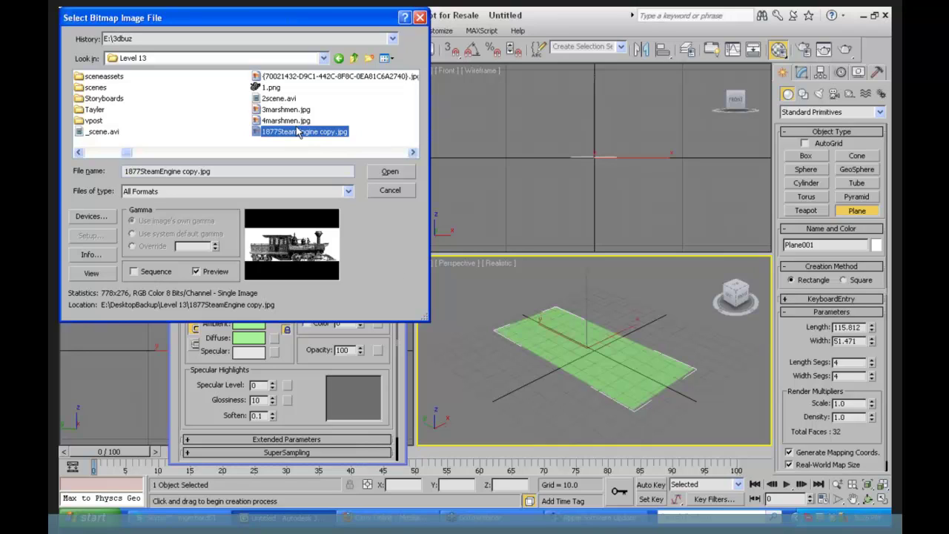
mouse_move(294, 138)
click(388, 172)
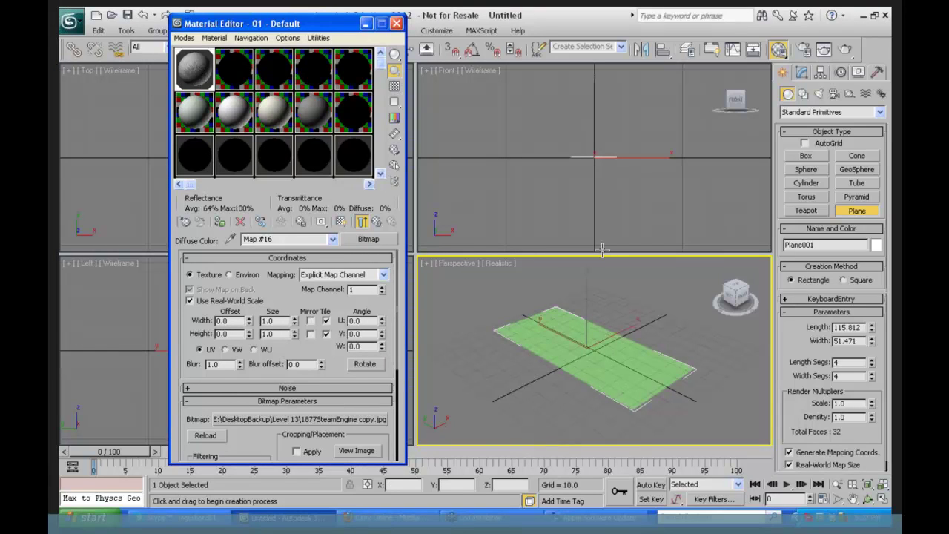
Set the plane's length to 77.8 and its width to 27.6.
click(608, 340)
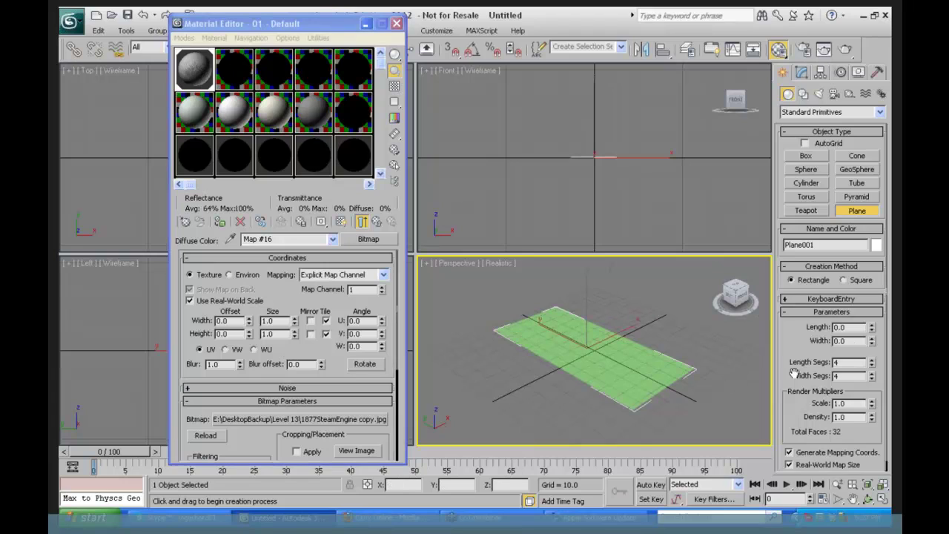
click(801, 72)
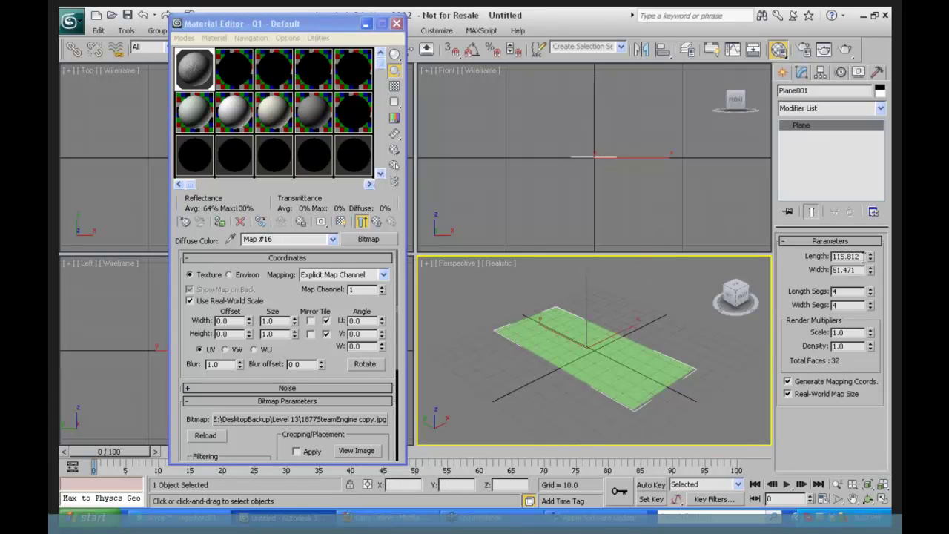
double_click(863, 256)
text(77.8)
key(Tab)
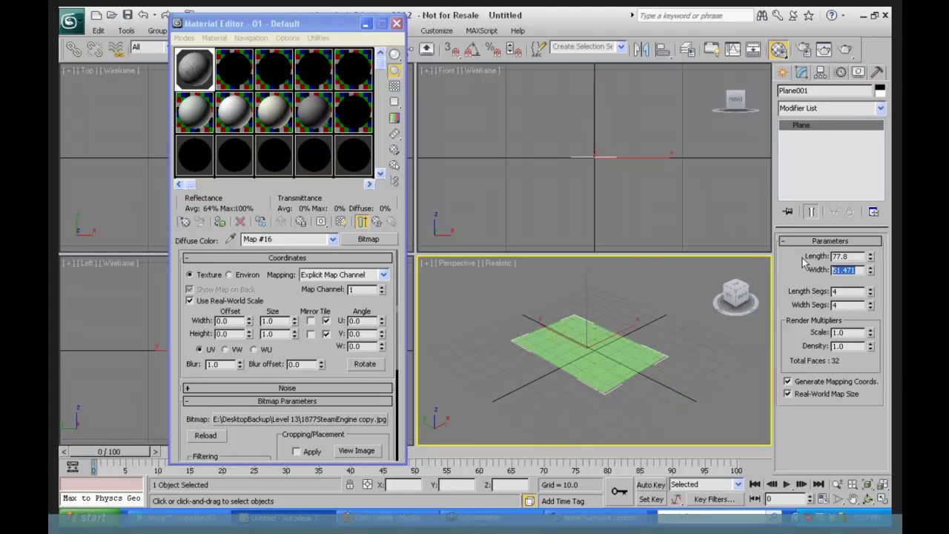
text(27.6)
key(Tab)
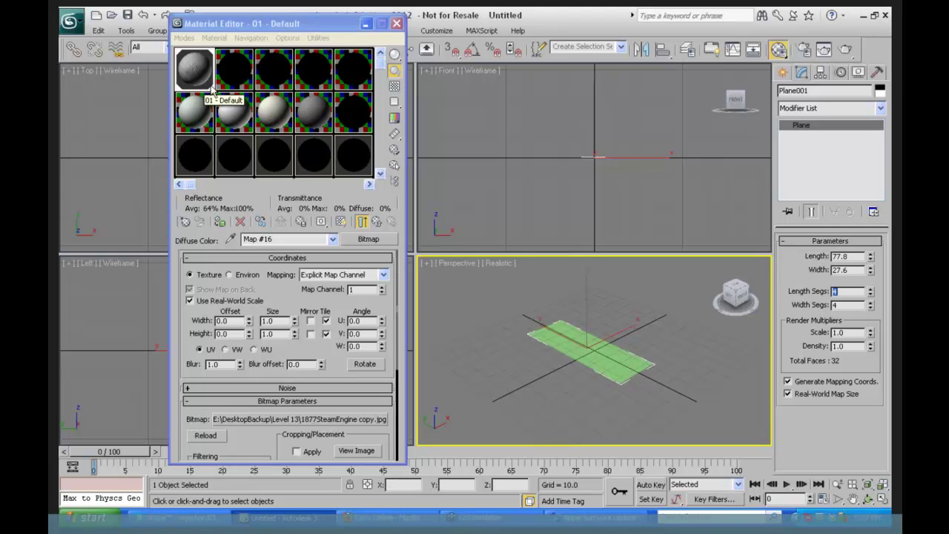
Show the bitmap map in the viewport and turn off Real-World Map Size for the plane.
click(193, 69)
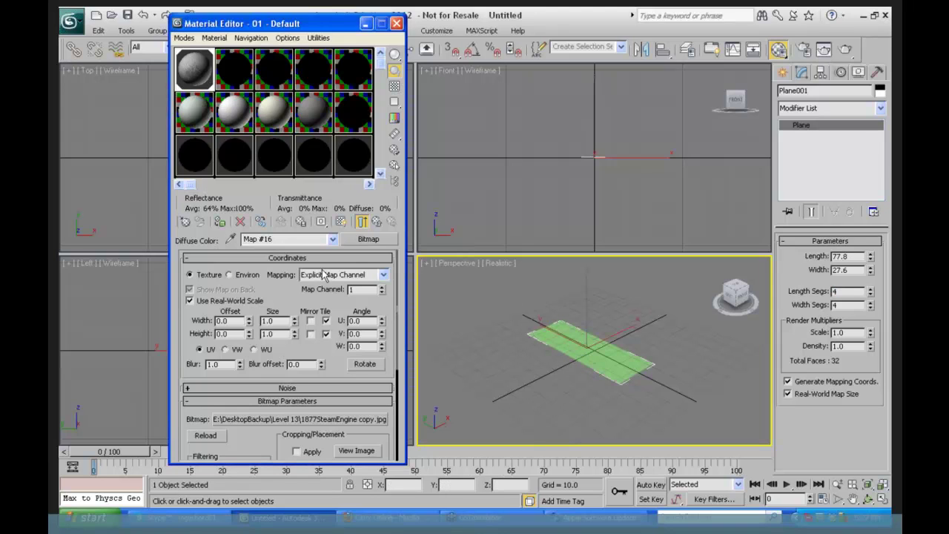
click(340, 223)
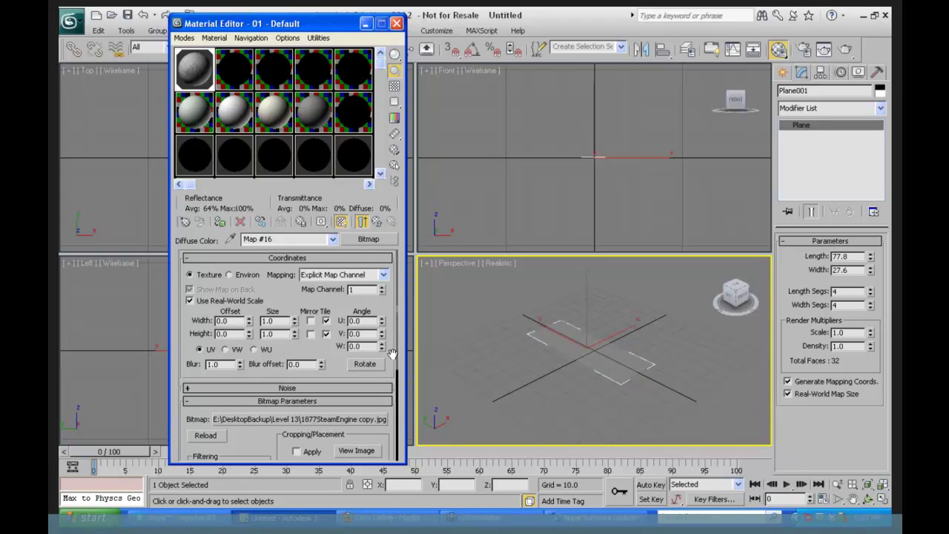
click(798, 394)
Add a UVW Map modifier to the plane.
click(878, 110)
key(u)
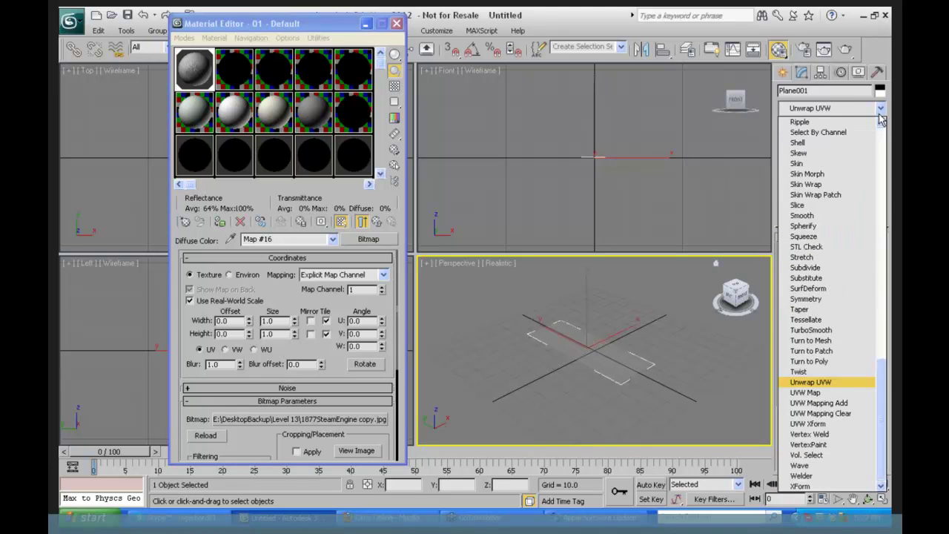
click(881, 125)
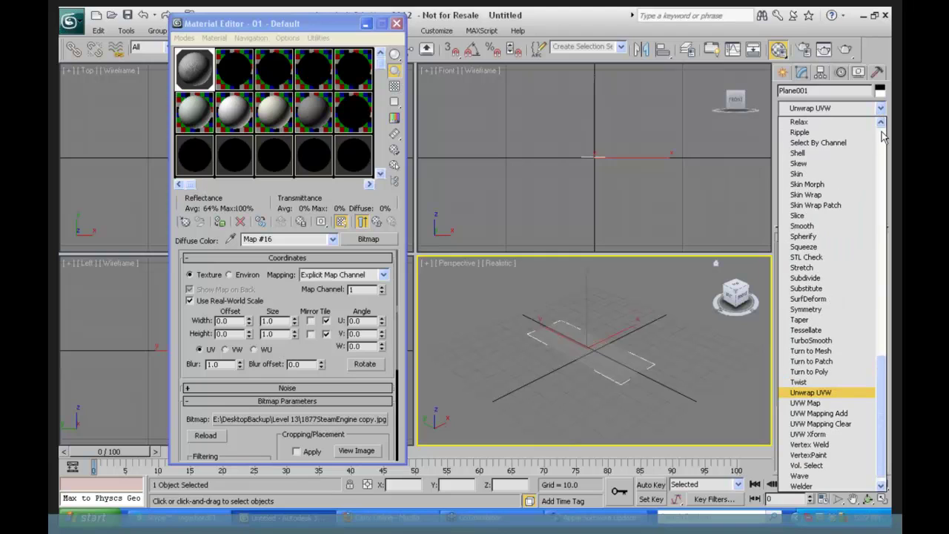
click(806, 403)
click(809, 211)
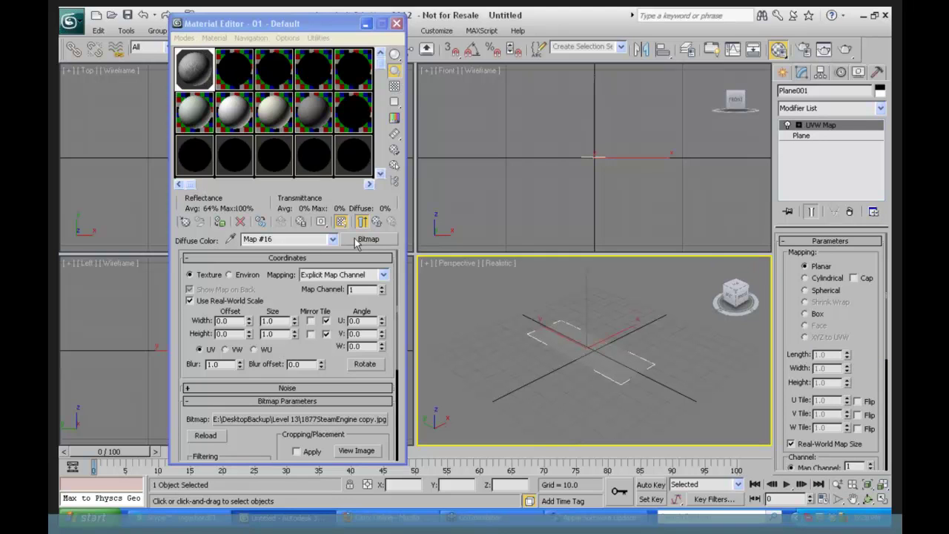
Turn off Real-World Map Size in the UVW Map modifier and Use Real-World Scale in the bitmap's coordinates.
drag(789, 302, 789, 239)
click(791, 380)
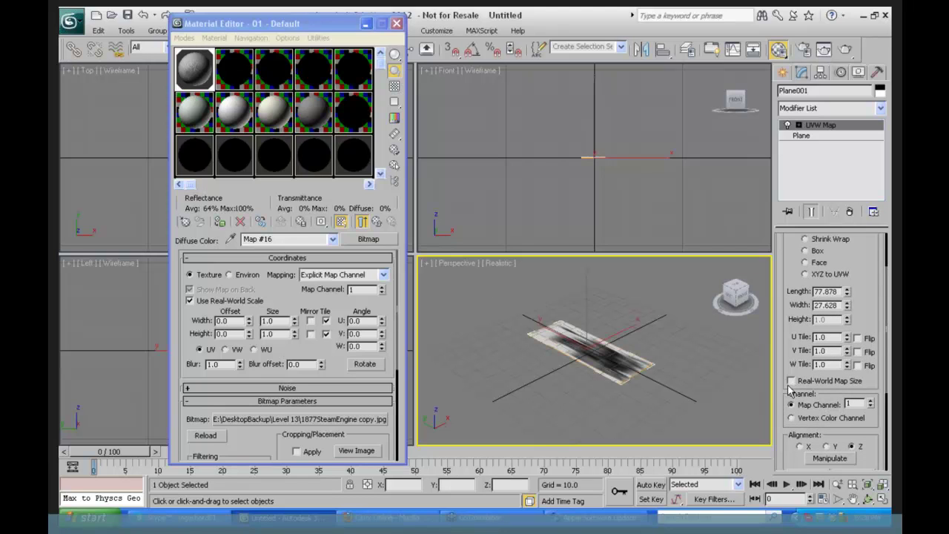
click(190, 301)
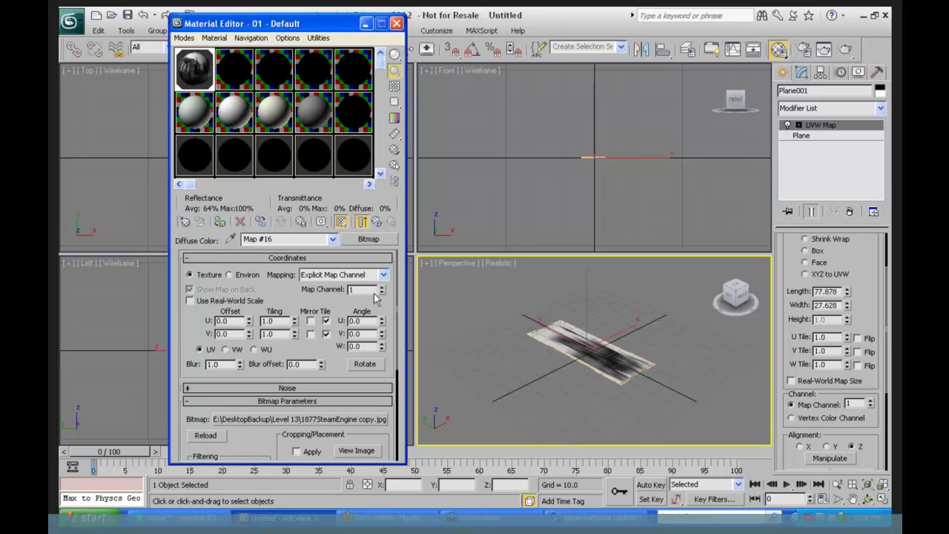
click(802, 137)
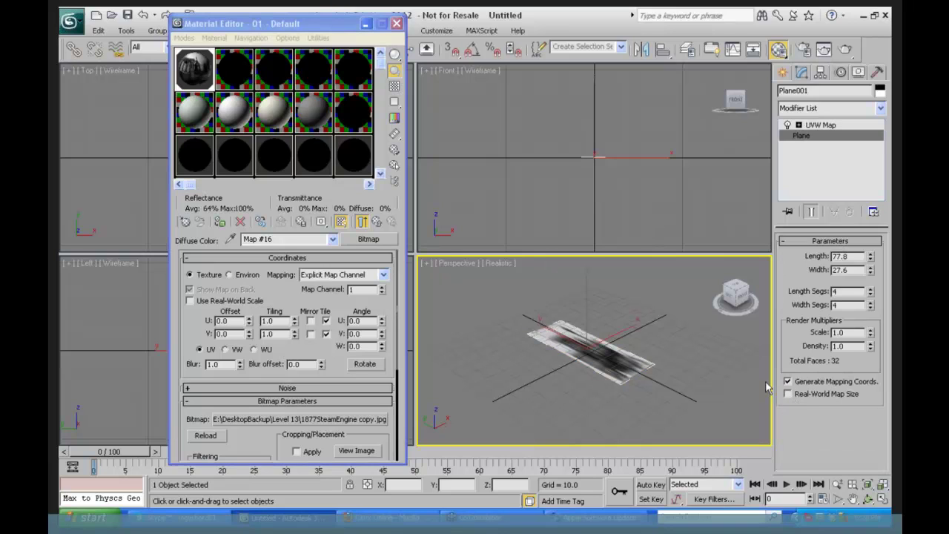
click(823, 126)
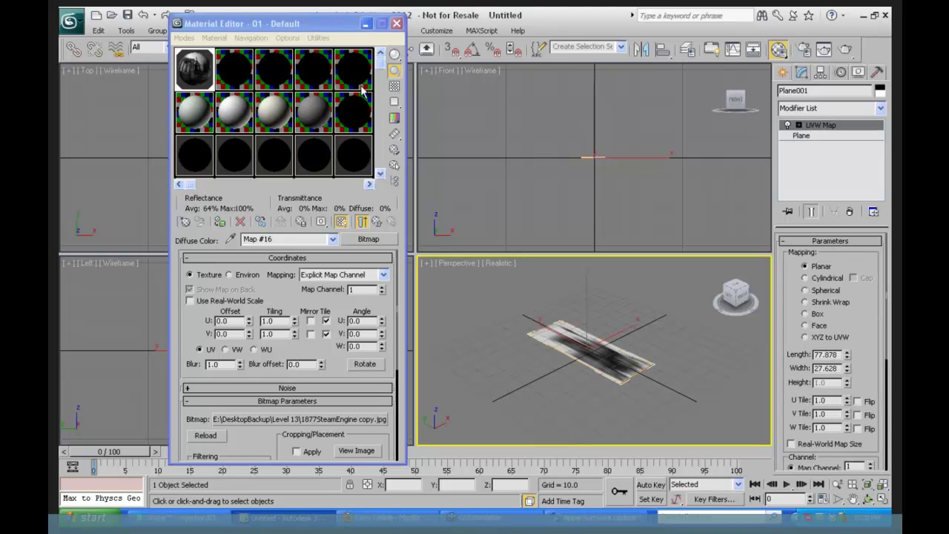
View the steam engine bitmap through its Cropping/Placement image preview, then close the preview.
click(321, 33)
drag(321, 34, 286, 29)
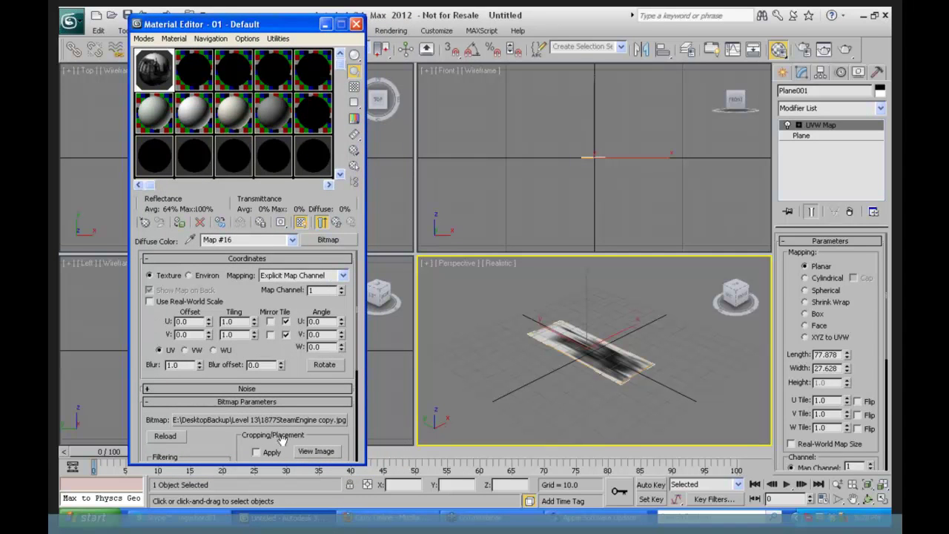
drag(223, 441, 296, 326)
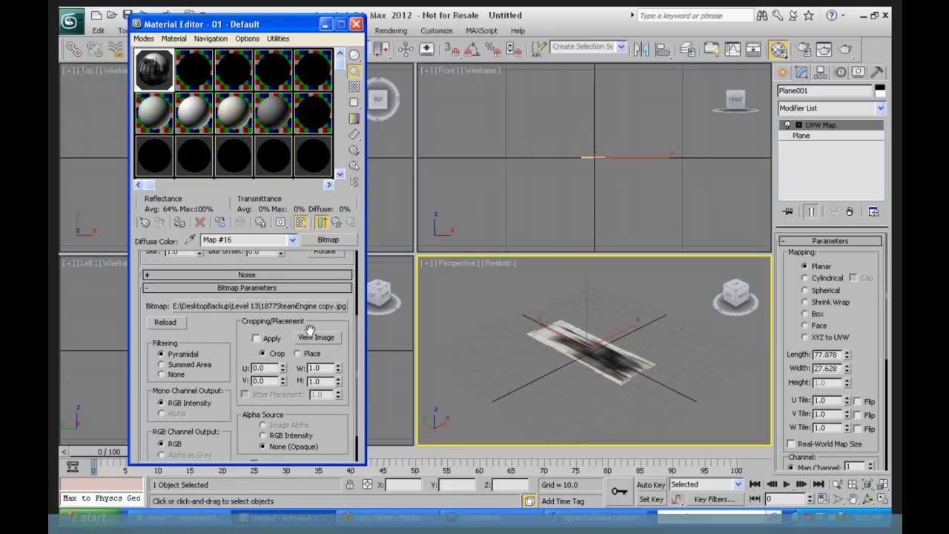
click(317, 338)
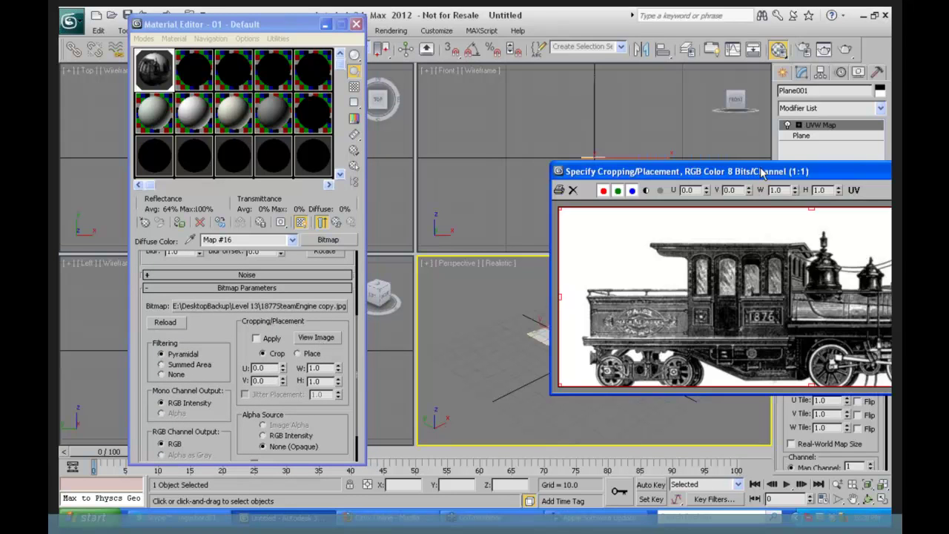
drag(764, 172, 441, 105)
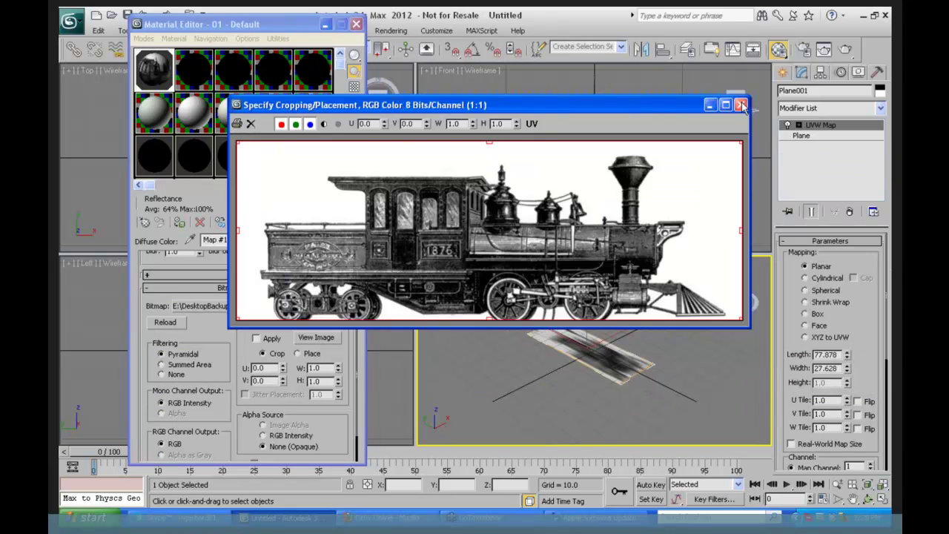
click(741, 105)
drag(305, 26, 281, 63)
Increase the plane's segments to 11 along its length and 10 along its width.
click(800, 136)
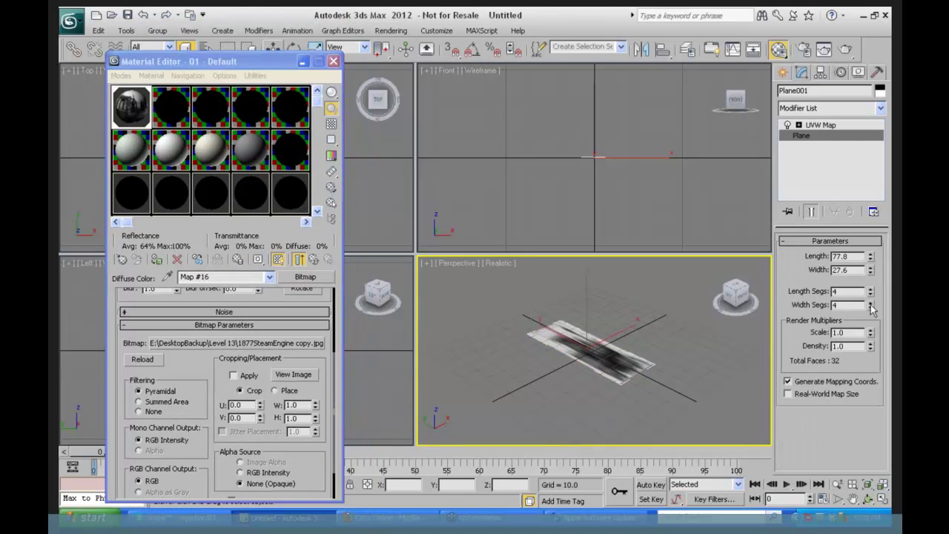
drag(872, 295, 878, 169)
drag(872, 304, 877, 213)
Remove the UVW Map modifier and delete the plane from the scene.
click(819, 125)
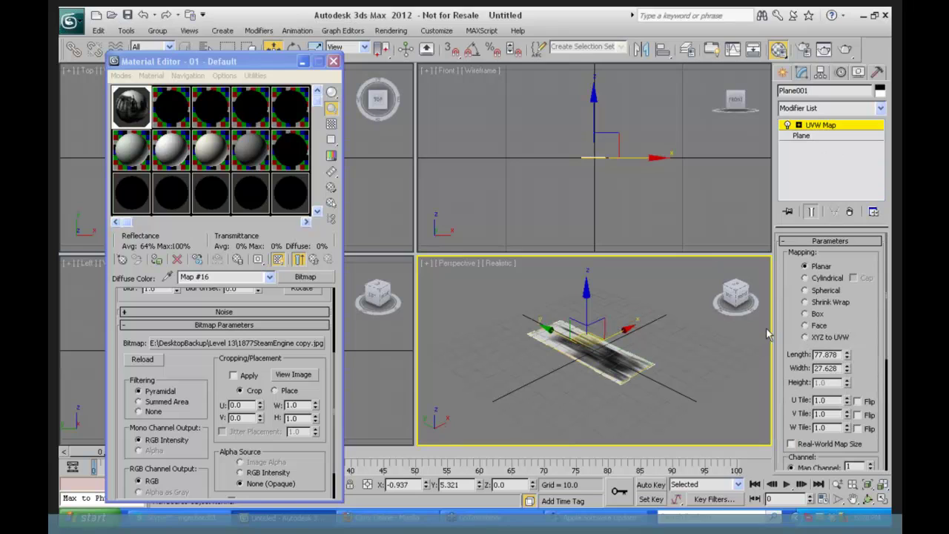
click(849, 213)
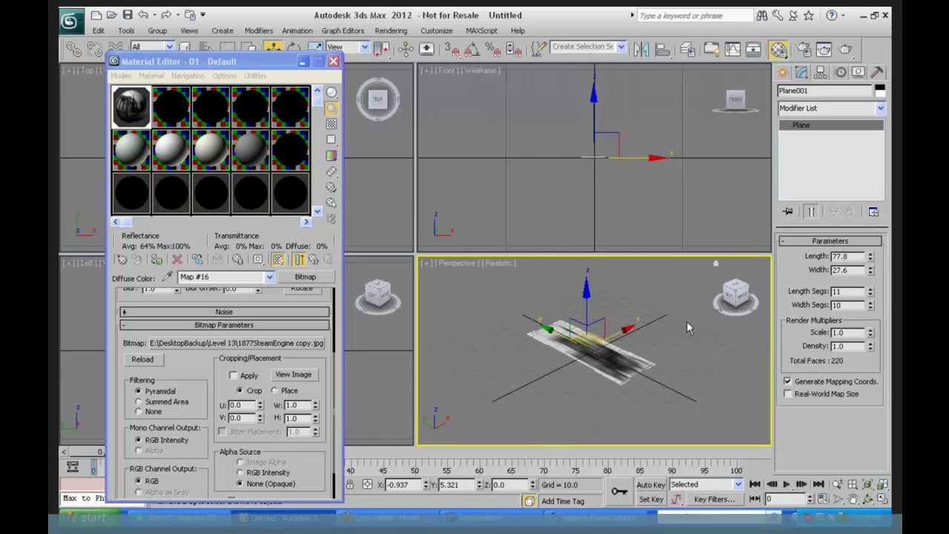
key(Delete)
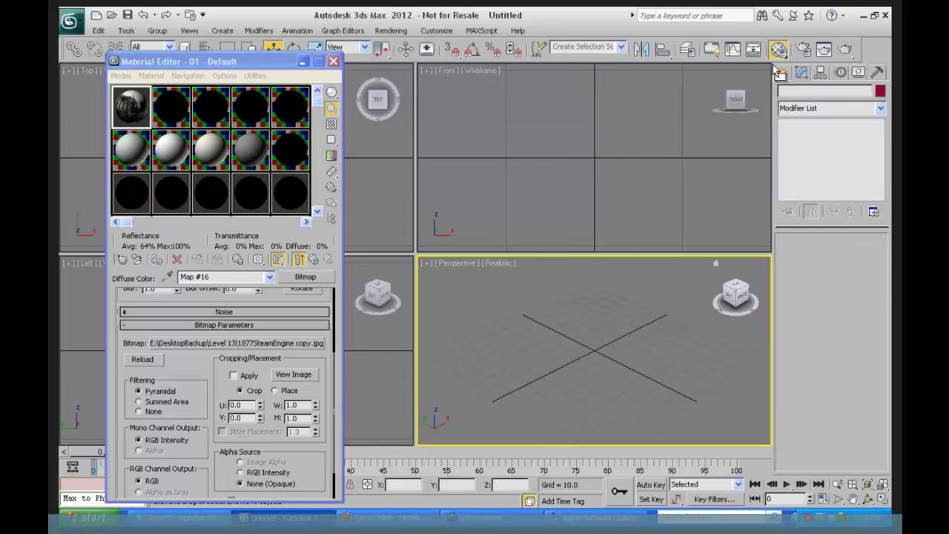
Create an upright box about 86 long, 7 wide and 39 high, apply the steam engine material and turn off its Real-World Map Size.
click(781, 72)
click(806, 156)
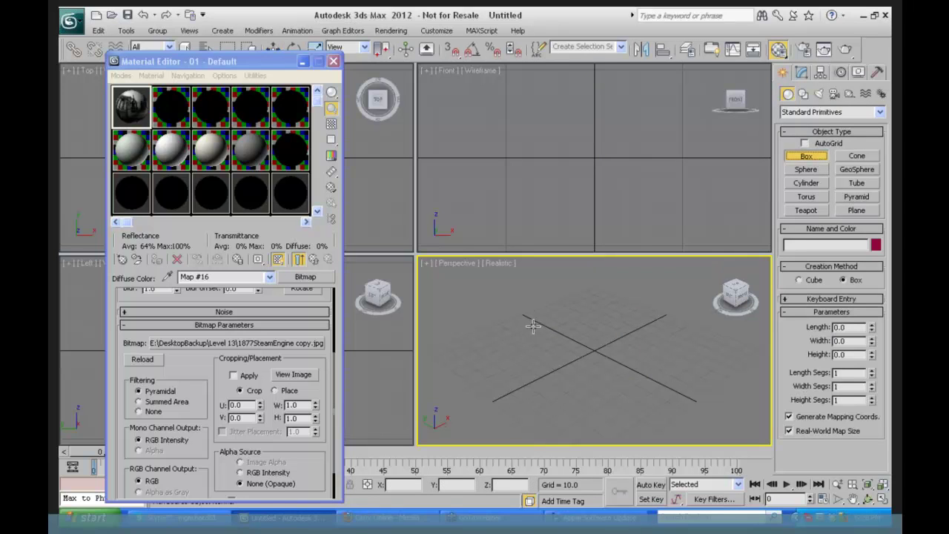
drag(536, 327, 635, 387)
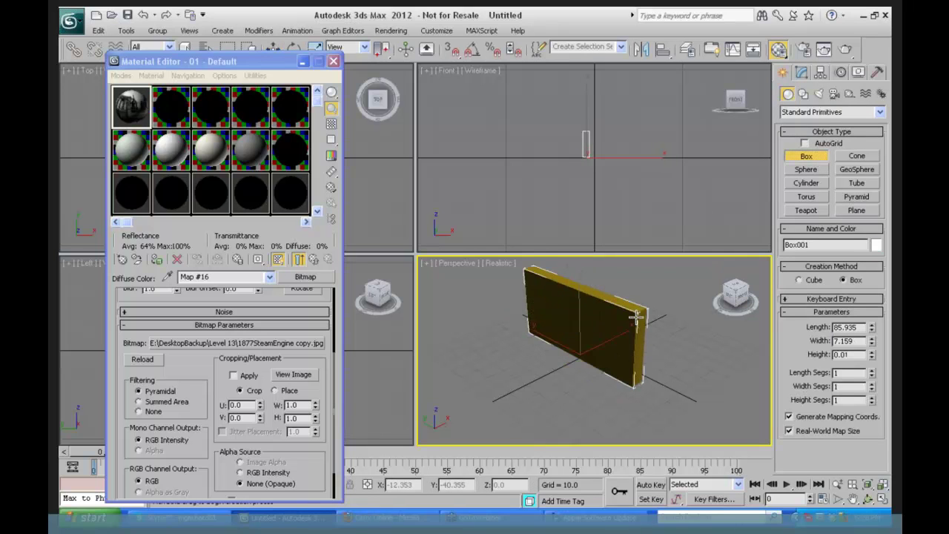
click(636, 318)
drag(127, 106, 545, 304)
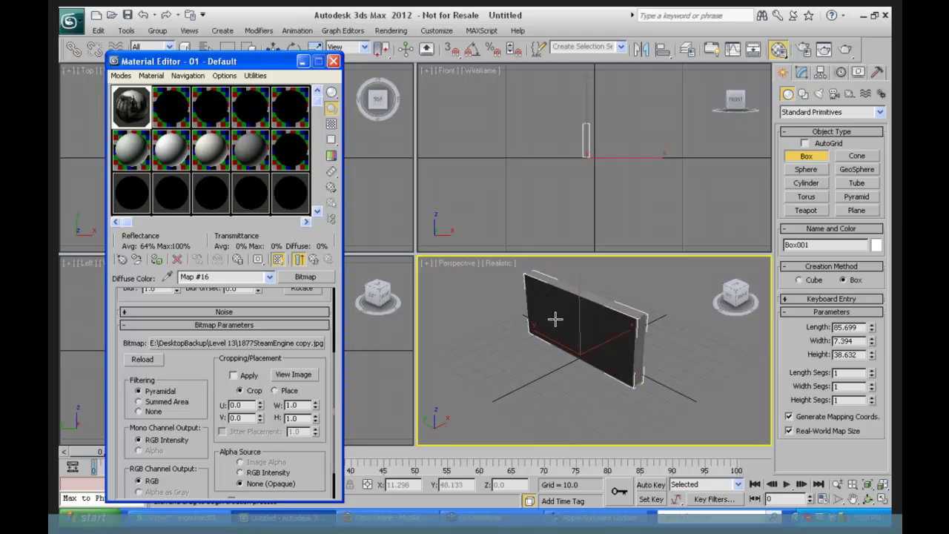
click(789, 432)
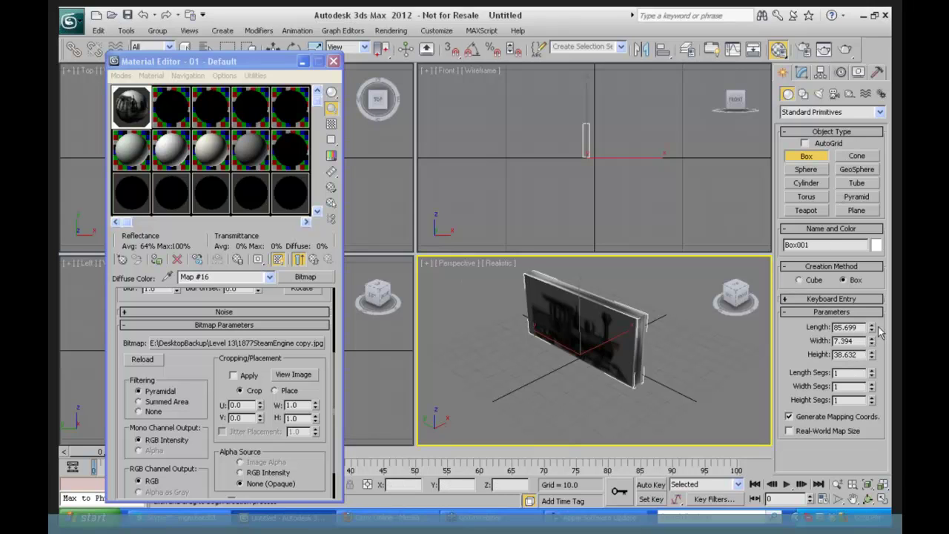
Set the box's length to 77.8, height to 27.6 and width to 0 to match the image's proportions.
drag(874, 331, 874, 319)
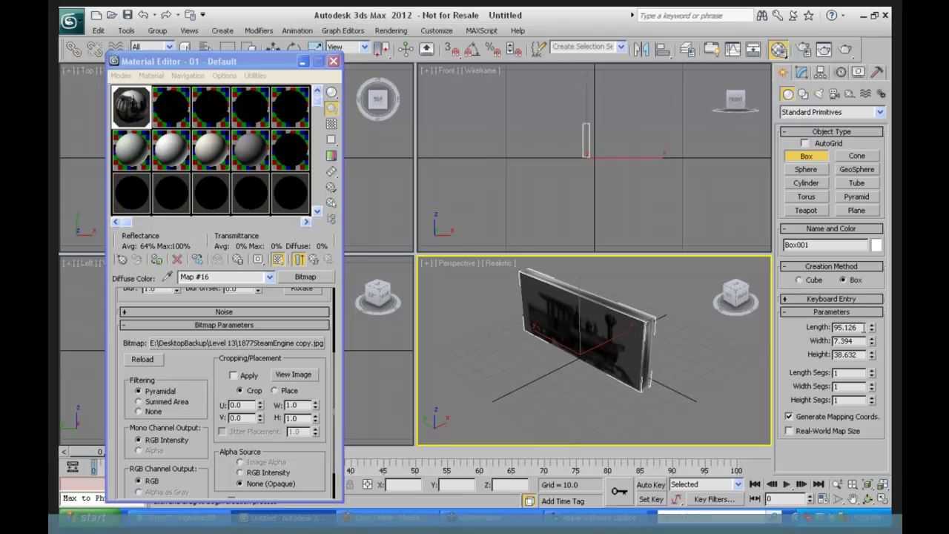
text(77.8)
key(Tab)
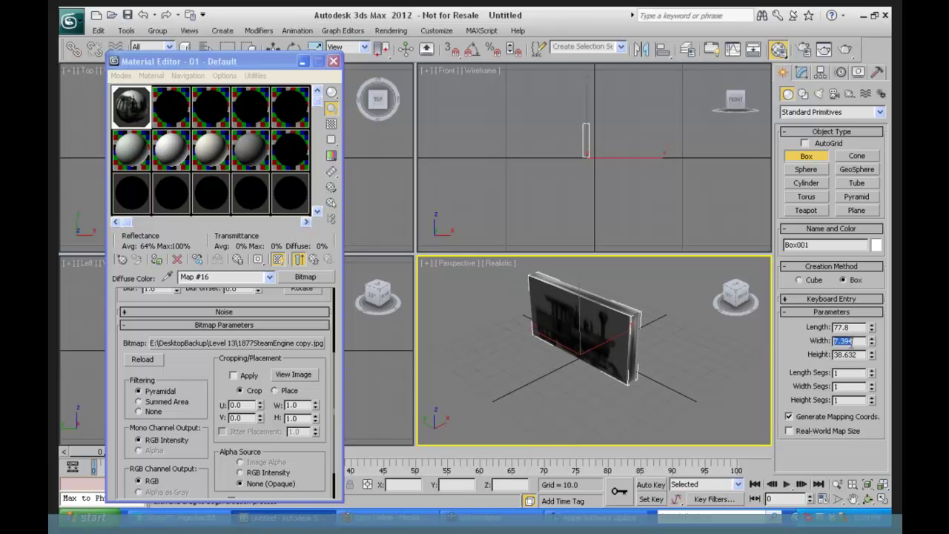
text(27.6)
key(Tab)
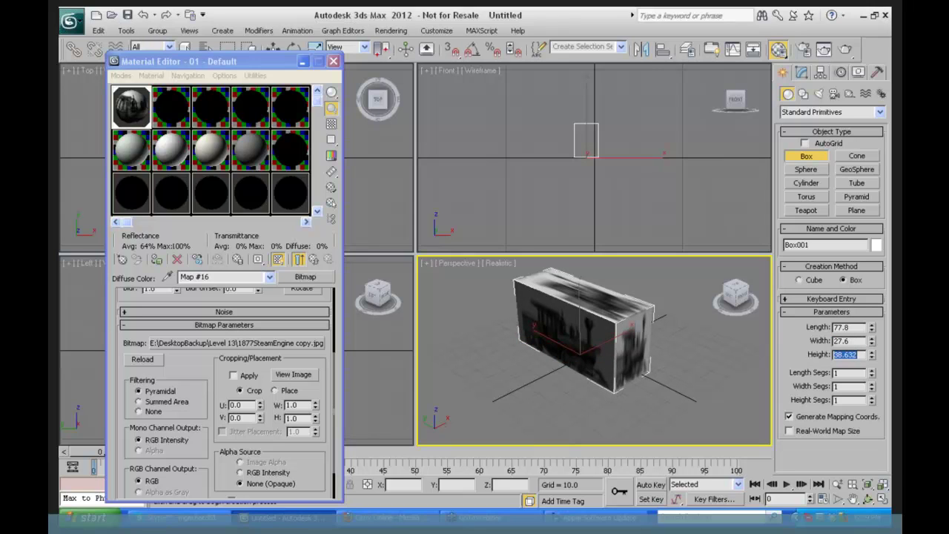
right_click(872, 356)
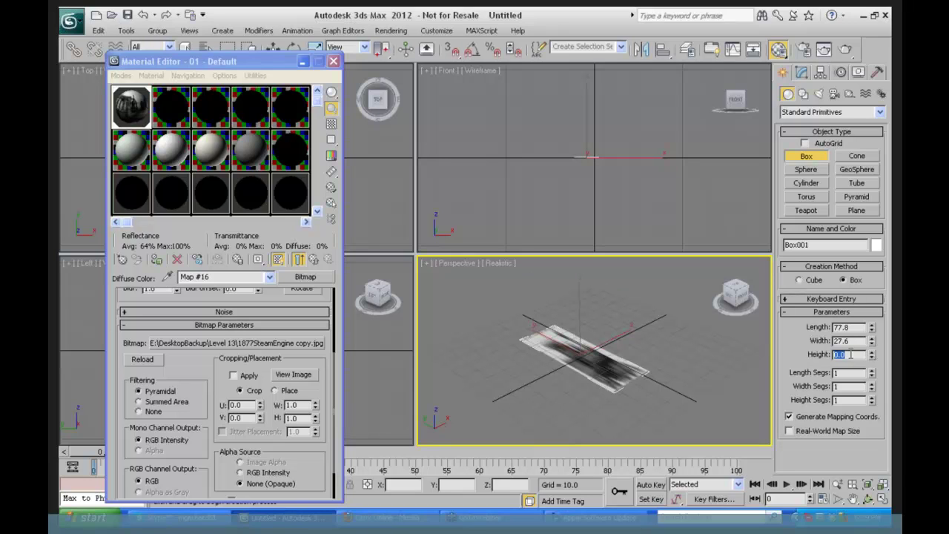
text(27.6)
key(Return)
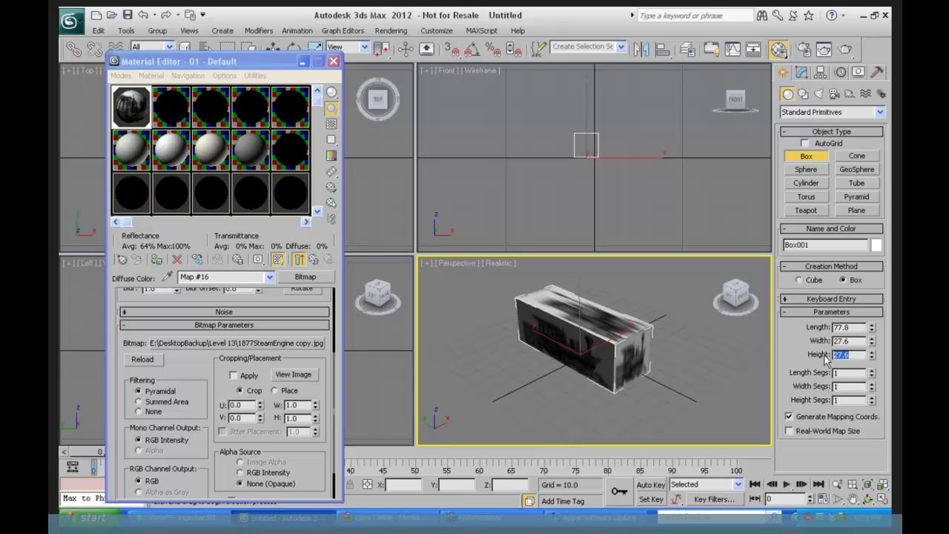
right_click(872, 342)
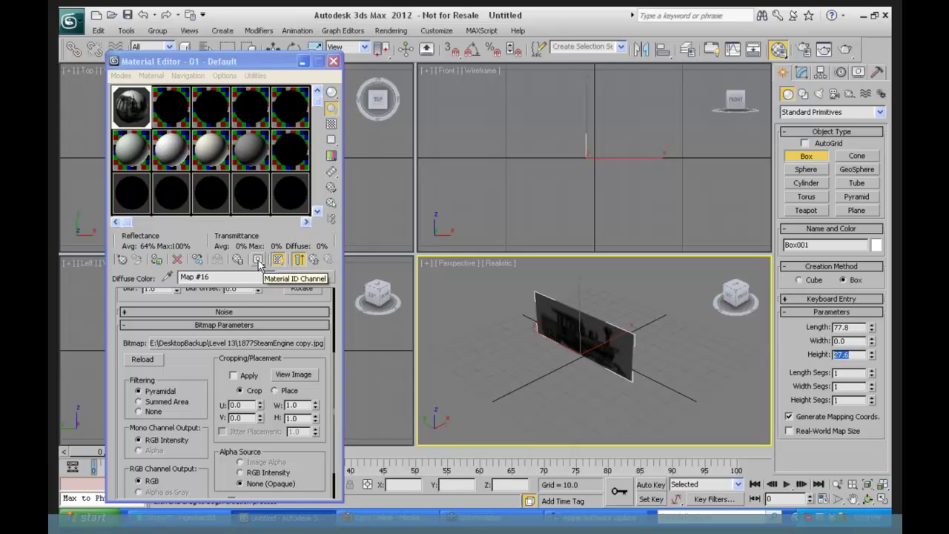
Set the steam engine material's self-illumination to 100 and its diffuse colour to black.
drag(249, 326, 255, 456)
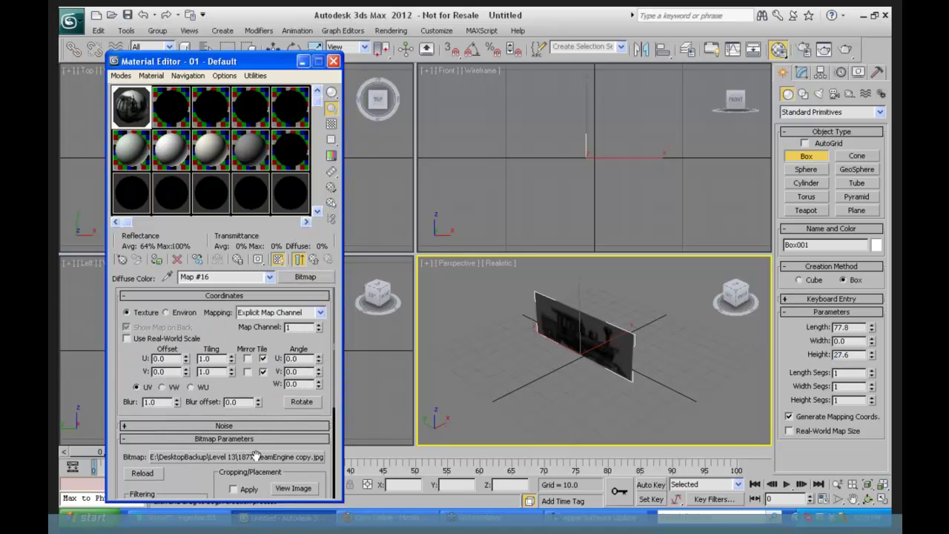
click(315, 261)
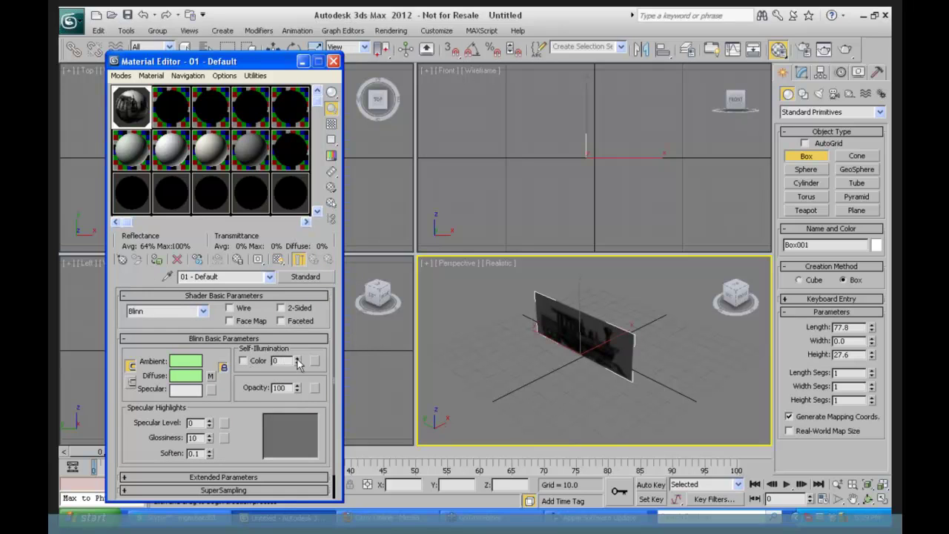
drag(298, 361, 298, 275)
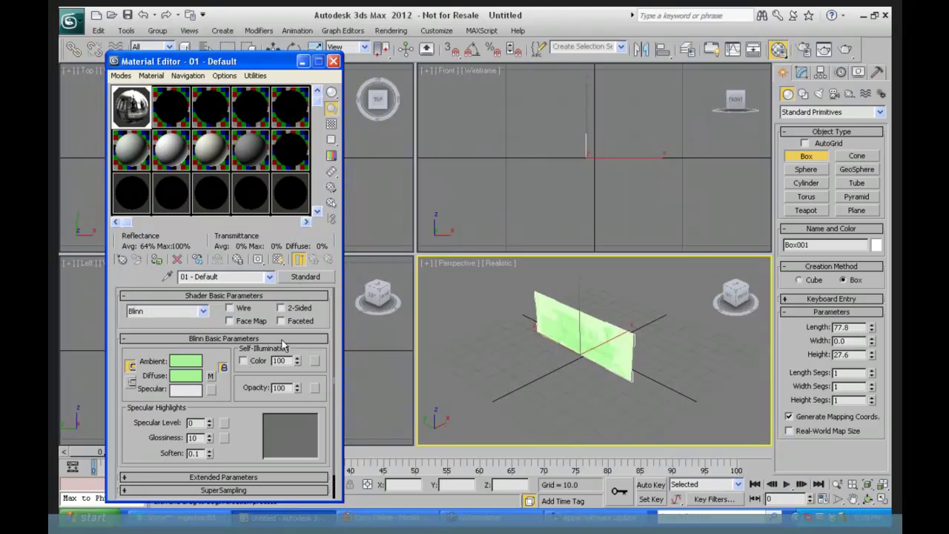
click(185, 376)
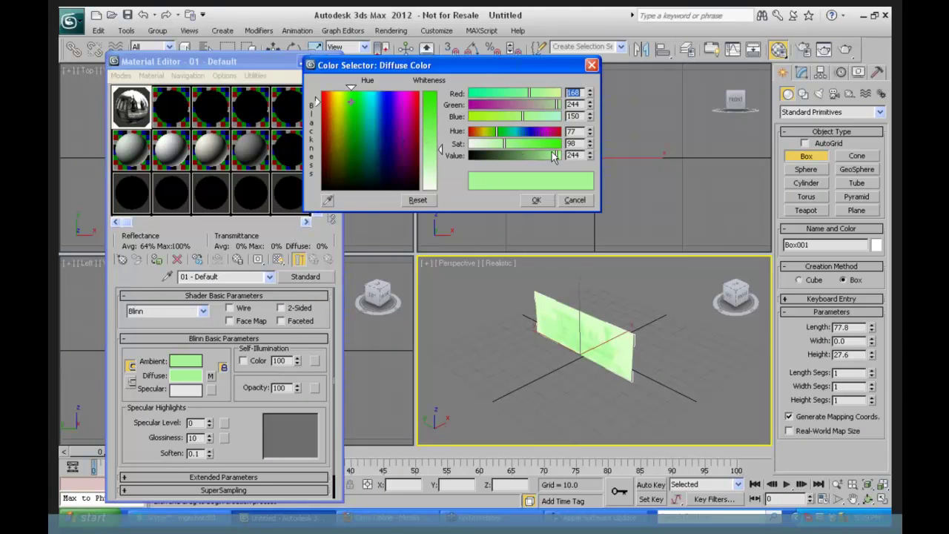
drag(552, 156, 461, 157)
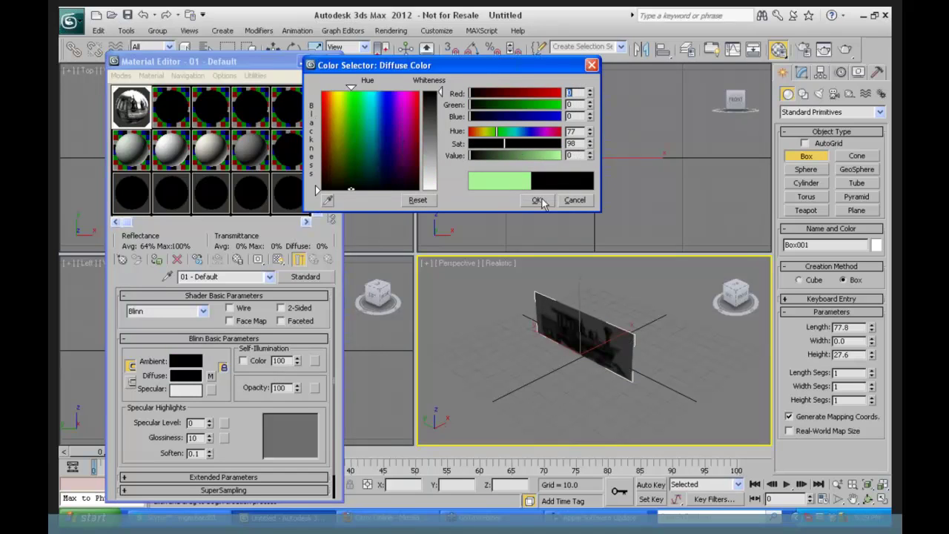
click(537, 201)
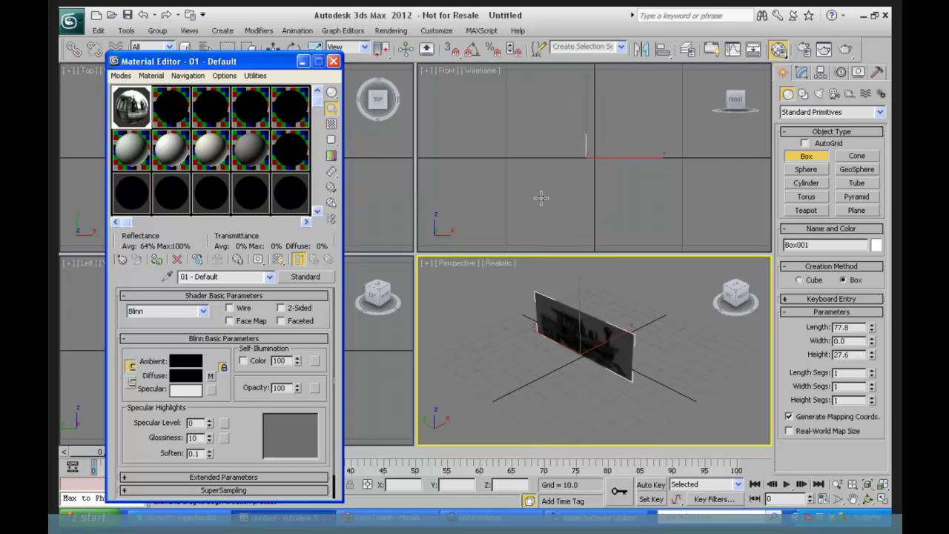
Maximize the Perspective viewport and minimize the Material Editor to view the steam engine image nearly side-on.
click(884, 502)
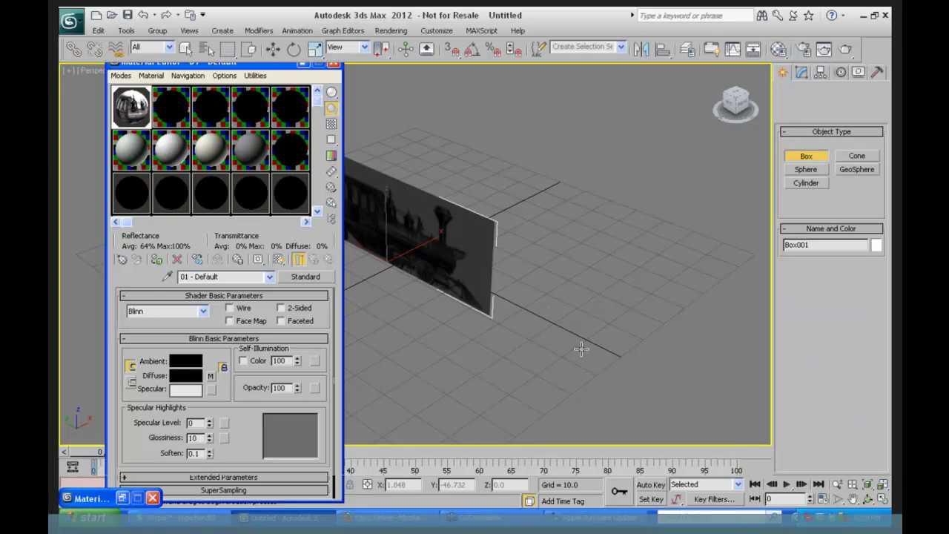
click(302, 62)
click(869, 500)
drag(427, 242, 347, 242)
drag(423, 227, 359, 255)
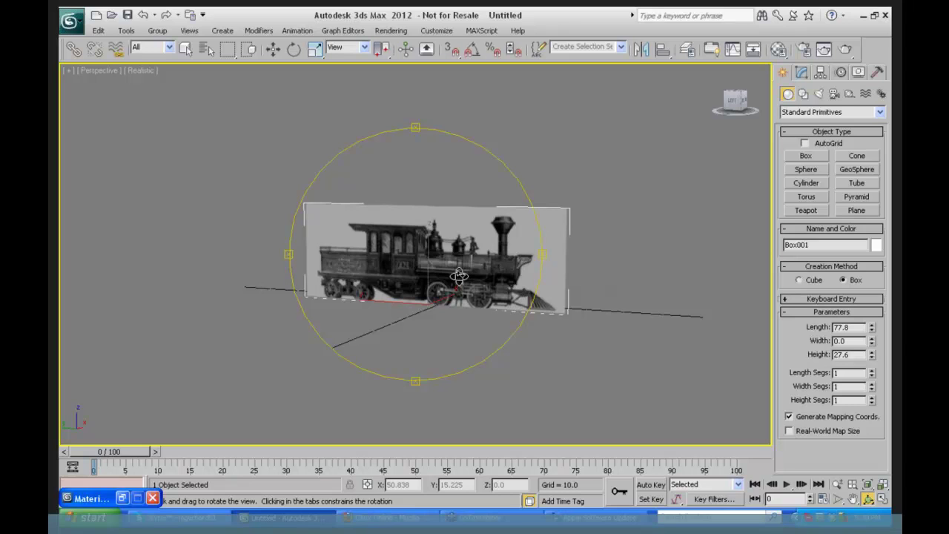
drag(449, 279, 443, 275)
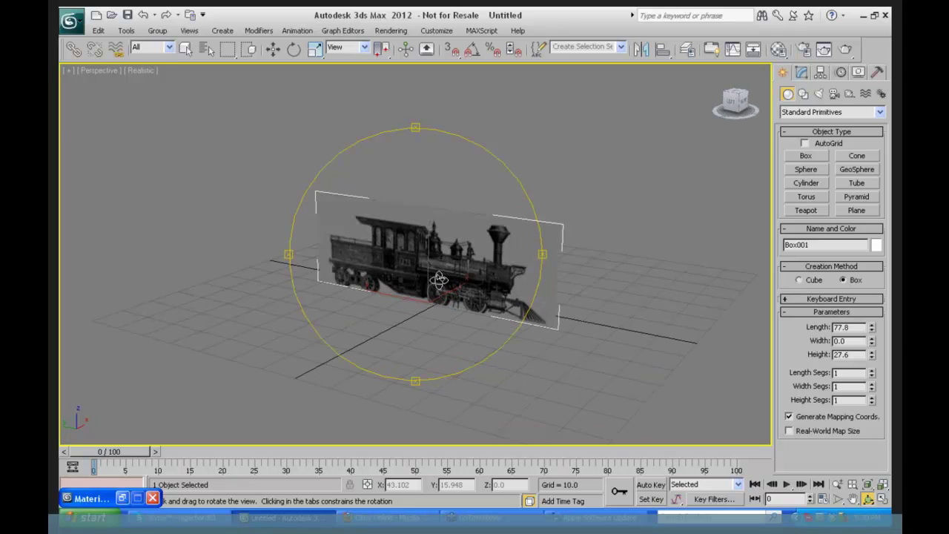
right_click(441, 272)
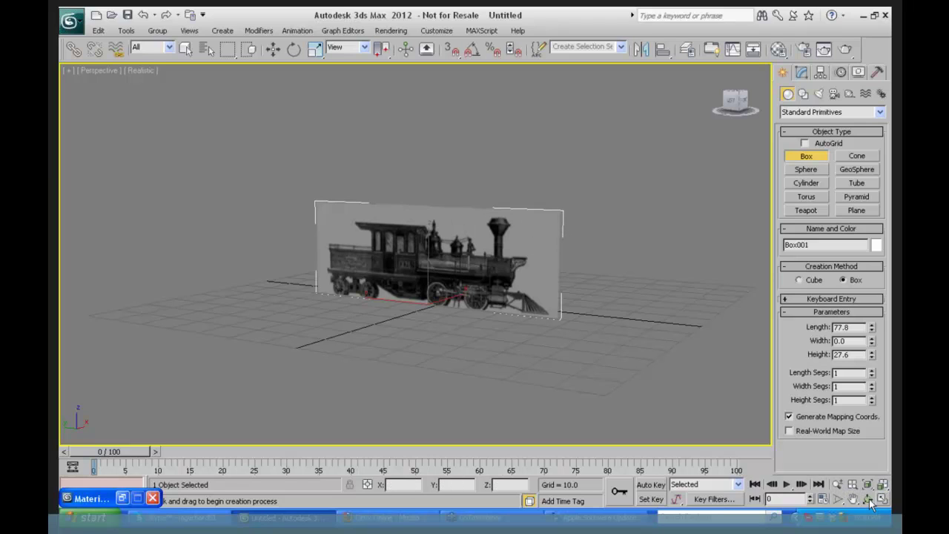
Move the image box back along the X axis to about X 21.2 and deselect it.
click(271, 49)
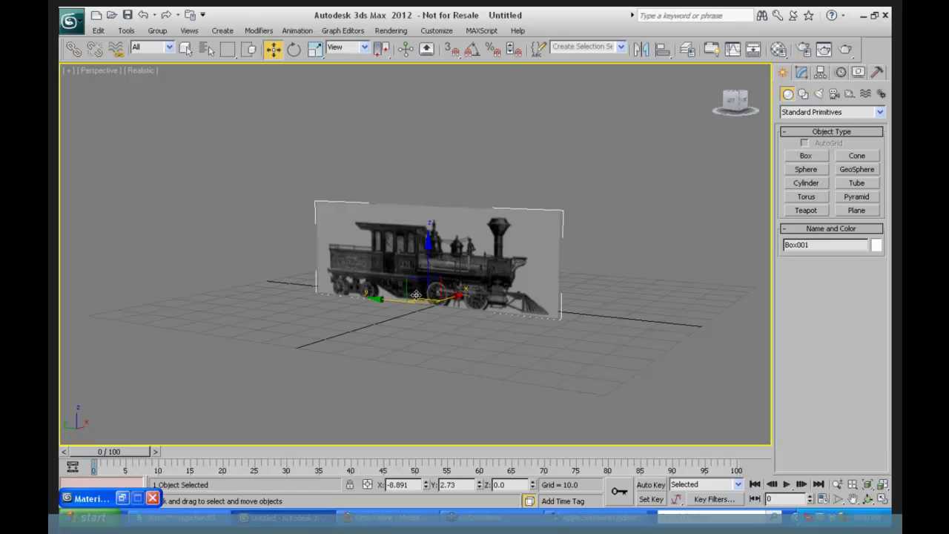
drag(449, 297, 495, 286)
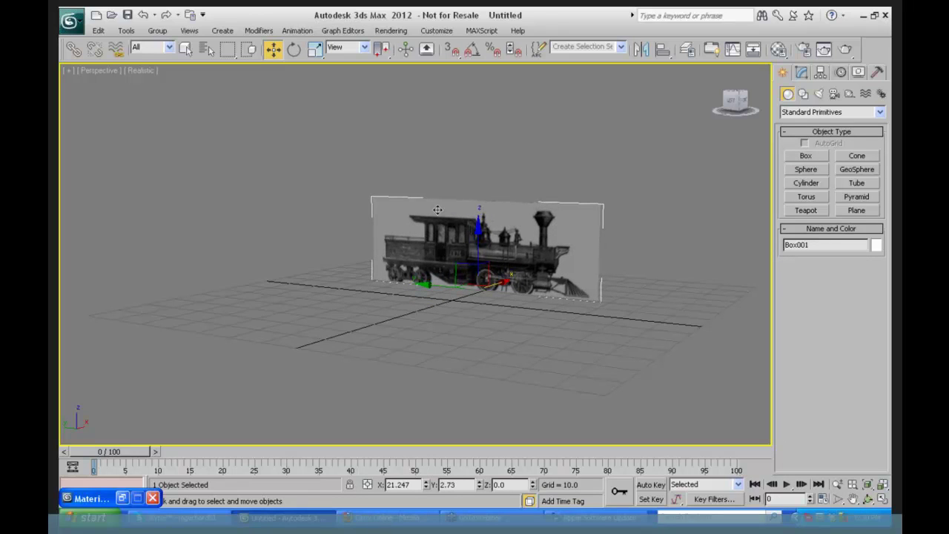
click(505, 158)
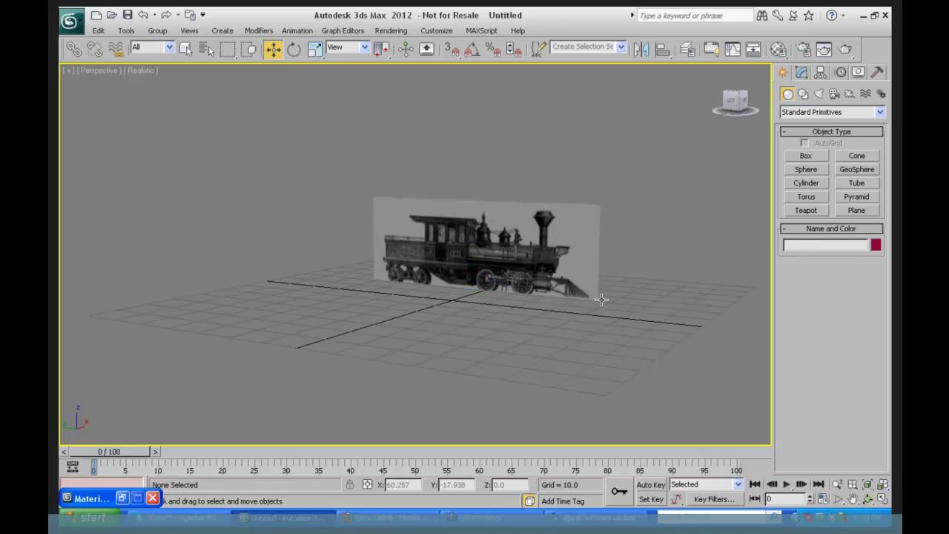
Freeze the steam engine image box, and unfreeze all objects again.
click(837, 483)
drag(464, 252, 467, 217)
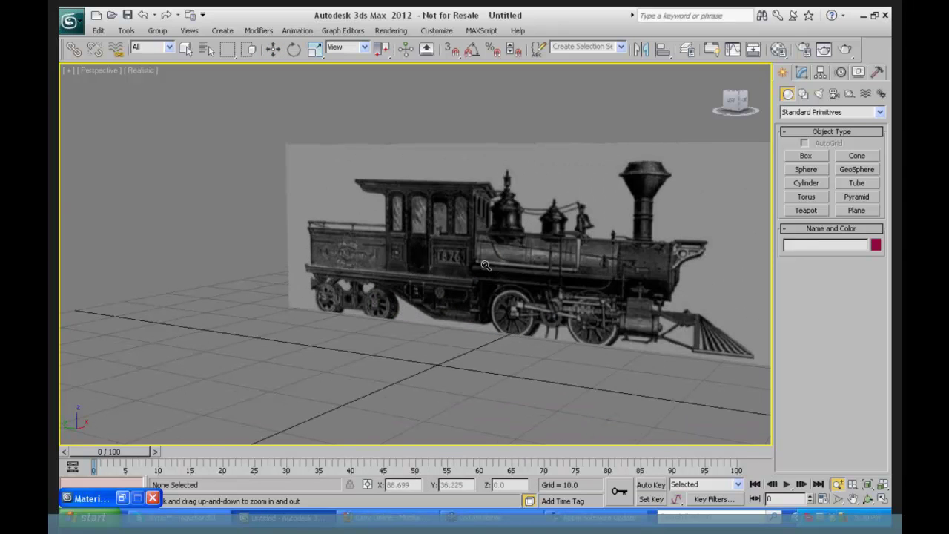
click(852, 499)
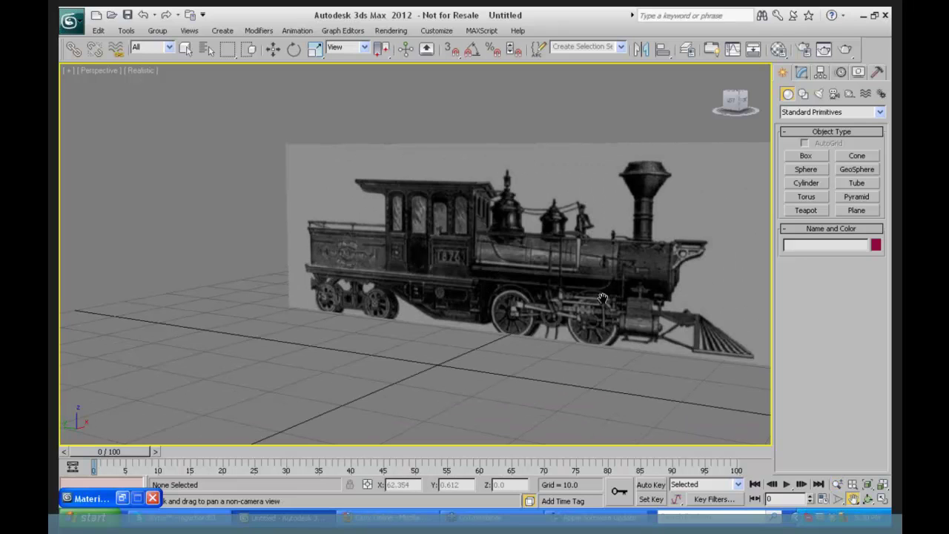
drag(597, 300, 526, 304)
right_click(526, 304)
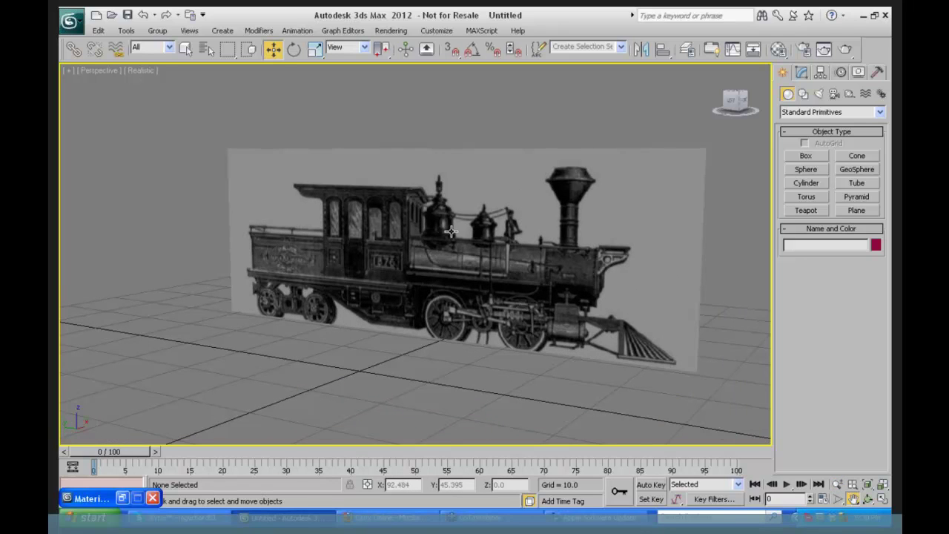
right_click(435, 252)
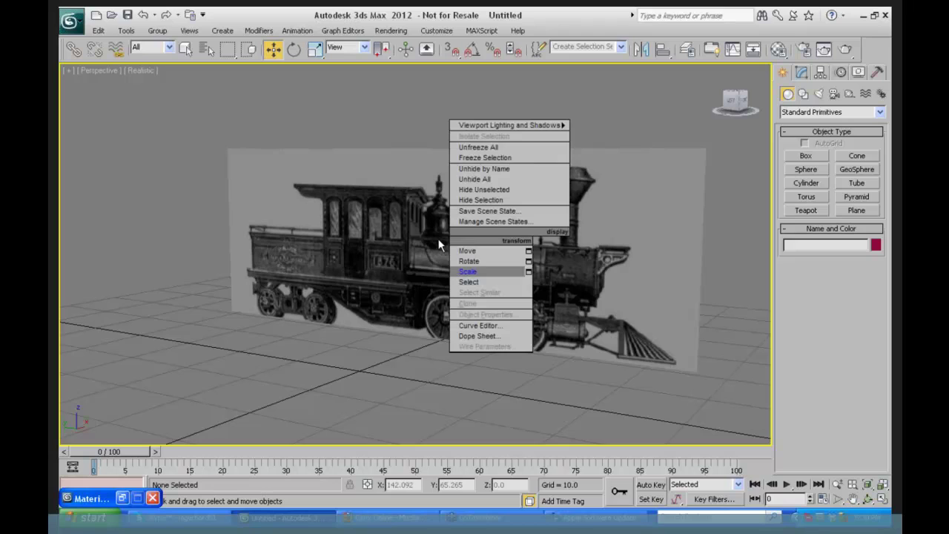
click(491, 159)
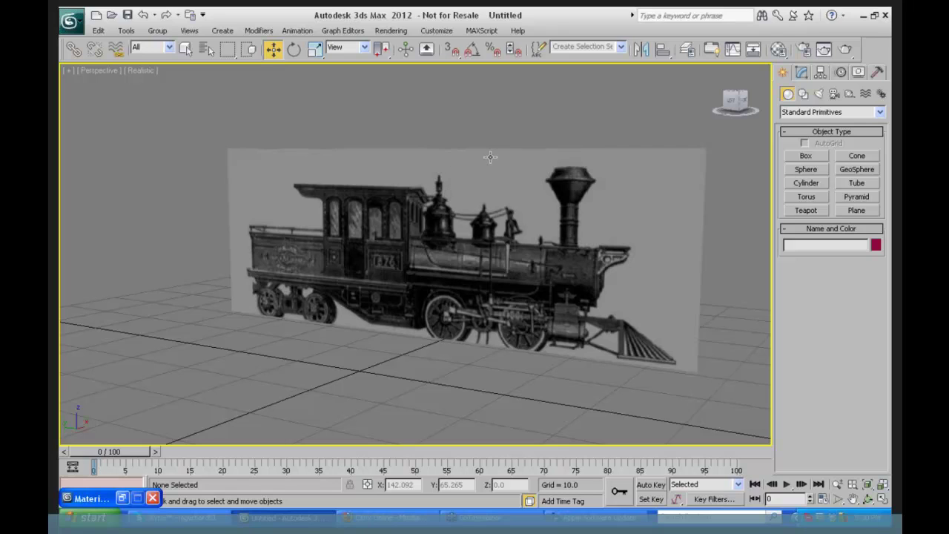
click(441, 197)
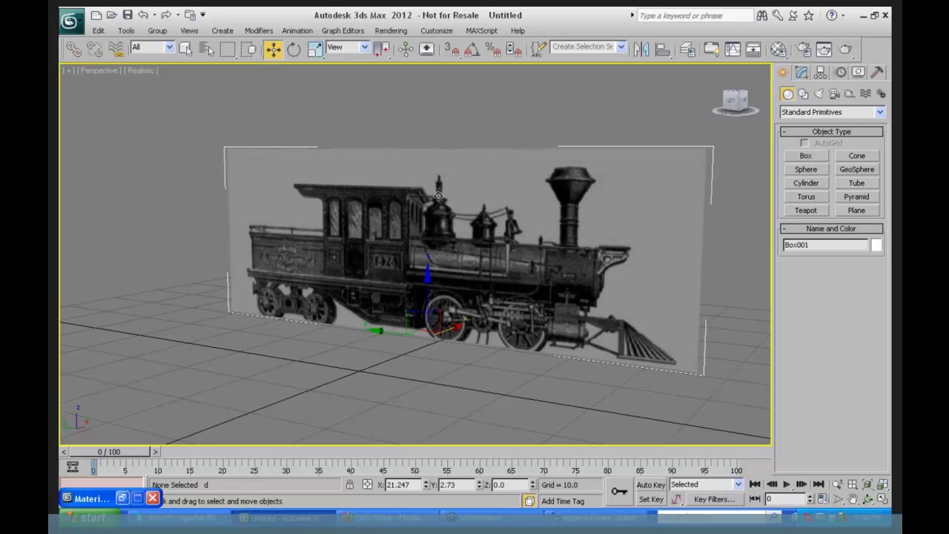
right_click(442, 199)
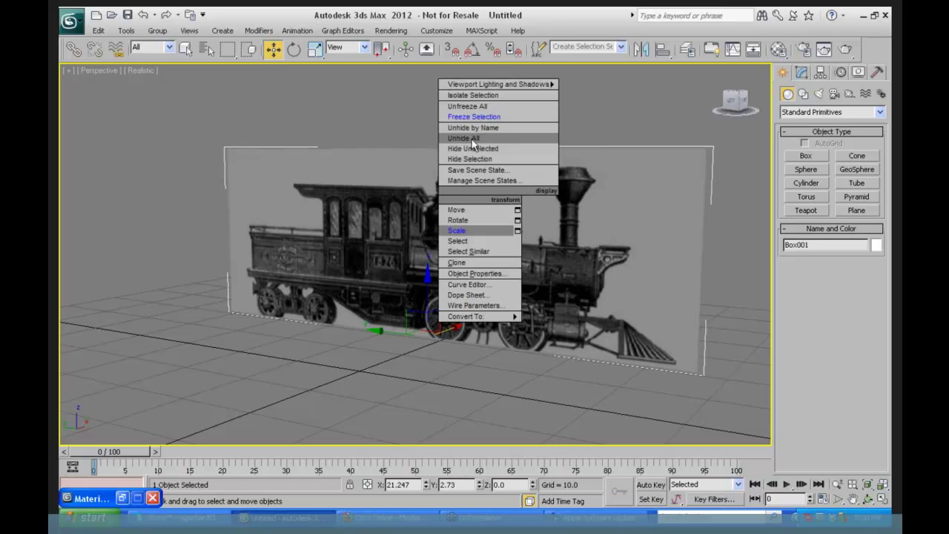
click(475, 117)
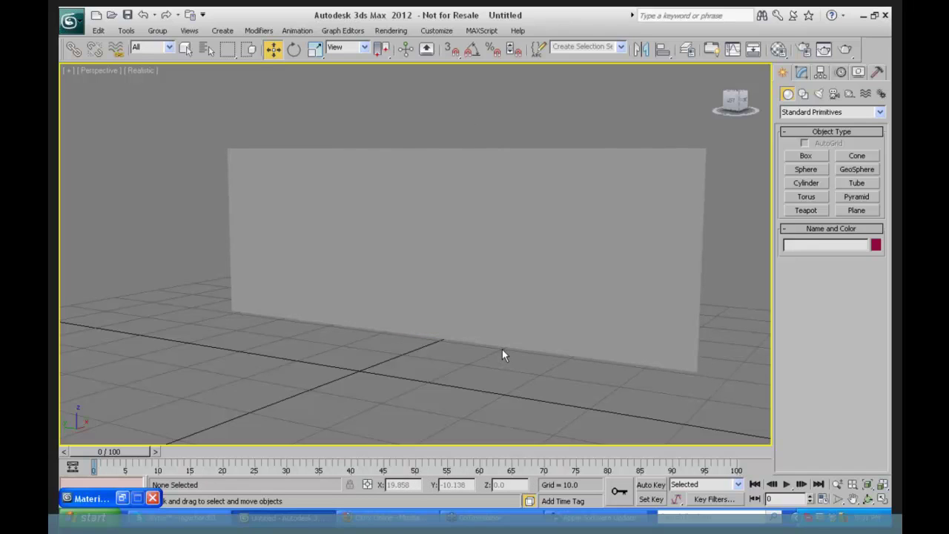
right_click(470, 247)
click(513, 152)
Set the steam engine image box's display properties to By Object, turn off Show Frozen in Gray, and freeze the box.
right_click(458, 235)
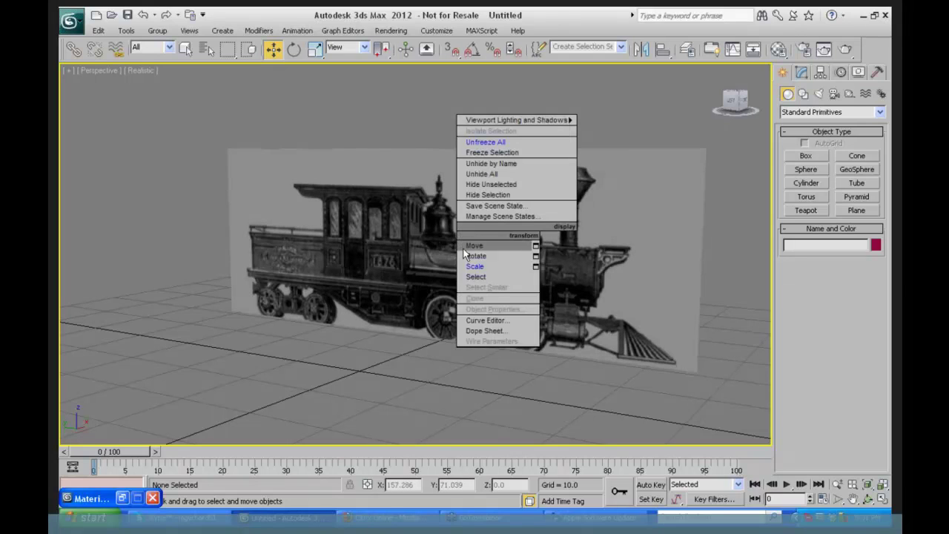
click(483, 277)
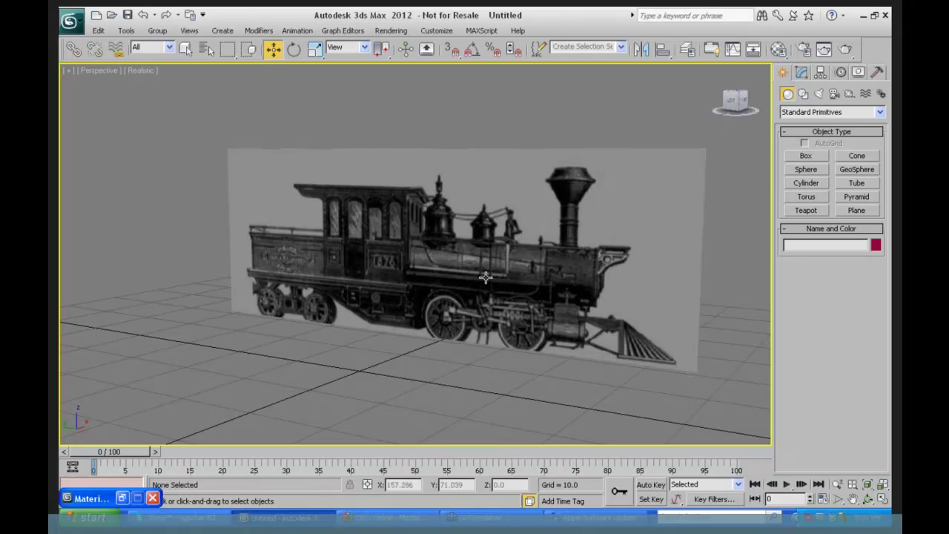
click(468, 240)
right_click(470, 232)
click(510, 304)
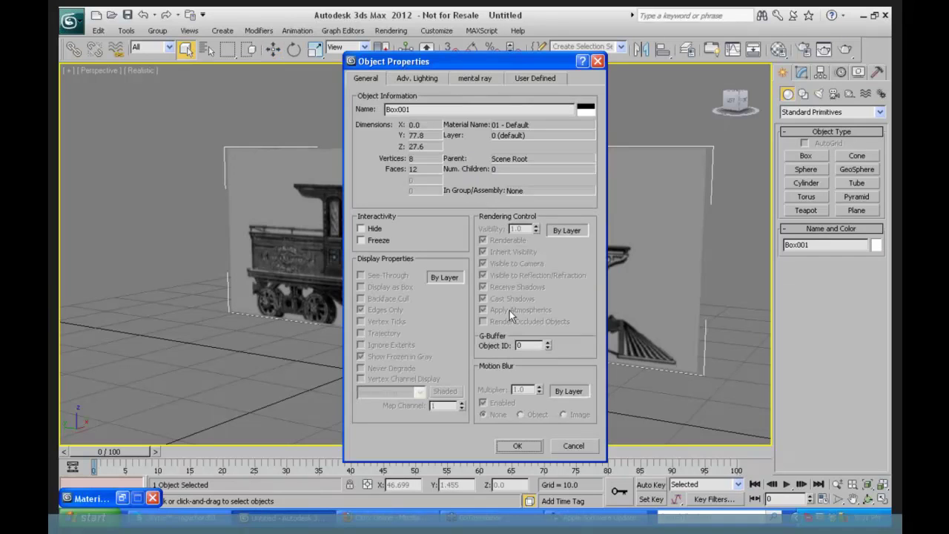
click(448, 276)
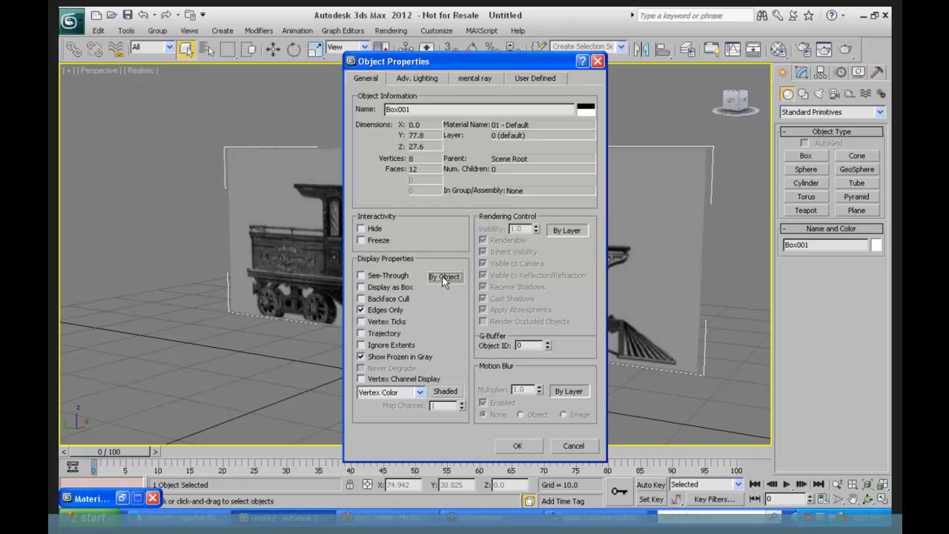
click(445, 277)
click(445, 277)
click(360, 355)
click(517, 446)
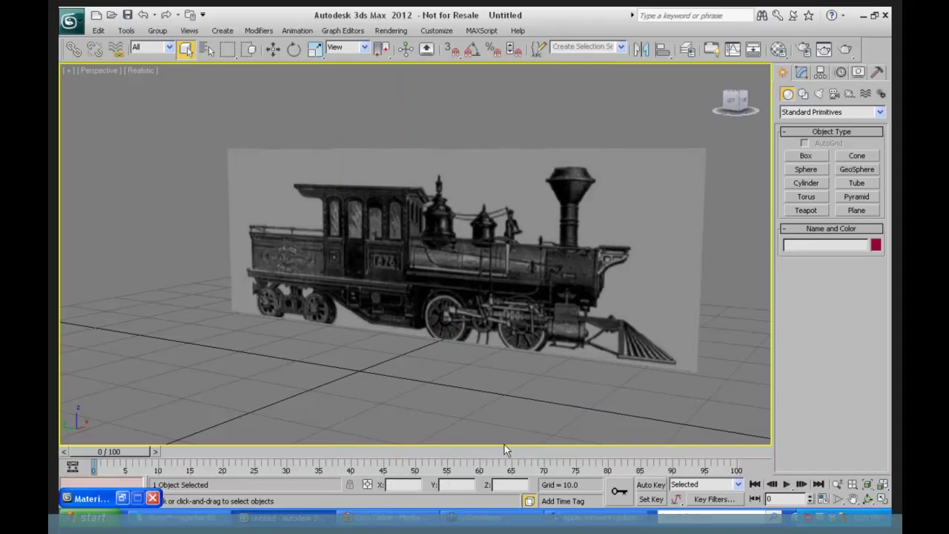
Create a test box about 10.9 long and 32.3 wide in front of the frozen steam engine image.
click(603, 103)
click(806, 155)
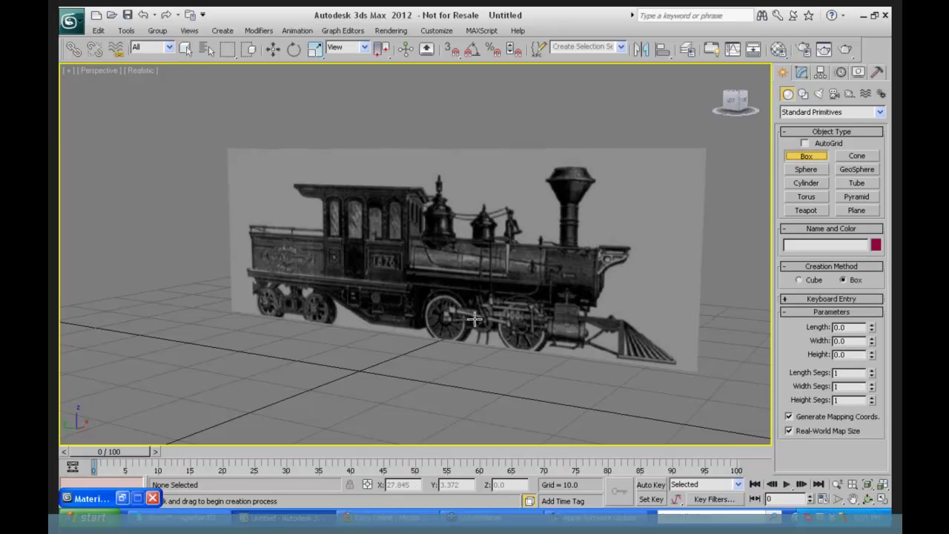
drag(478, 316, 365, 358)
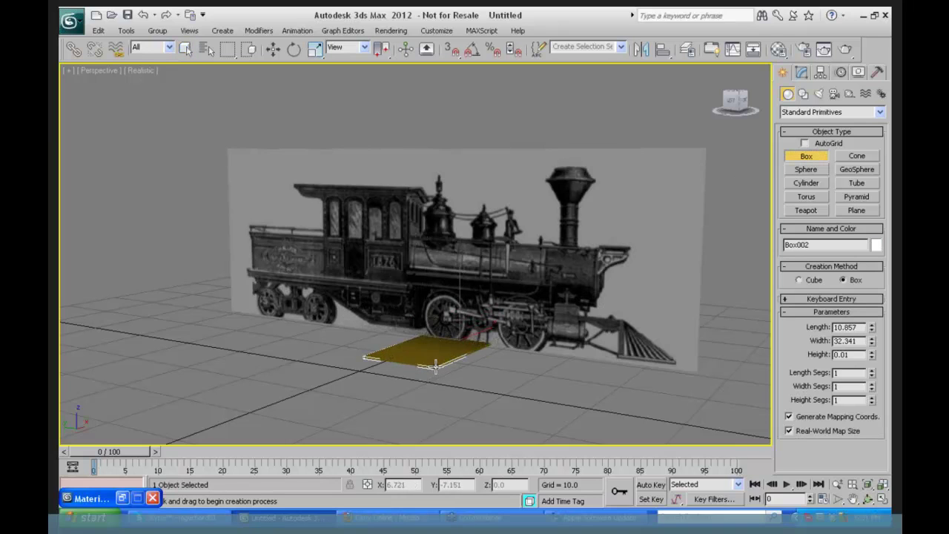
click(367, 310)
Try to select the frozen steam engine image directly and with a selection region, and delete the test box.
click(271, 49)
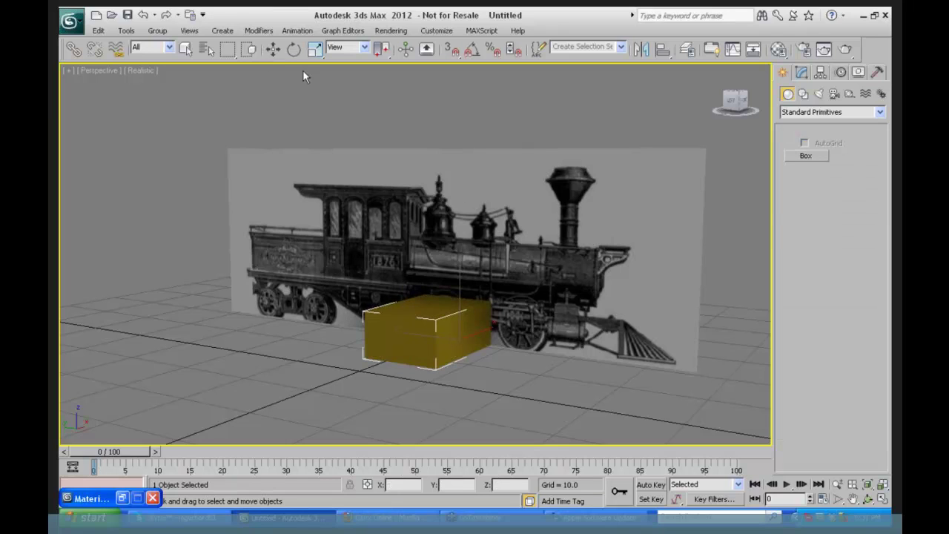
click(598, 230)
drag(691, 128, 548, 233)
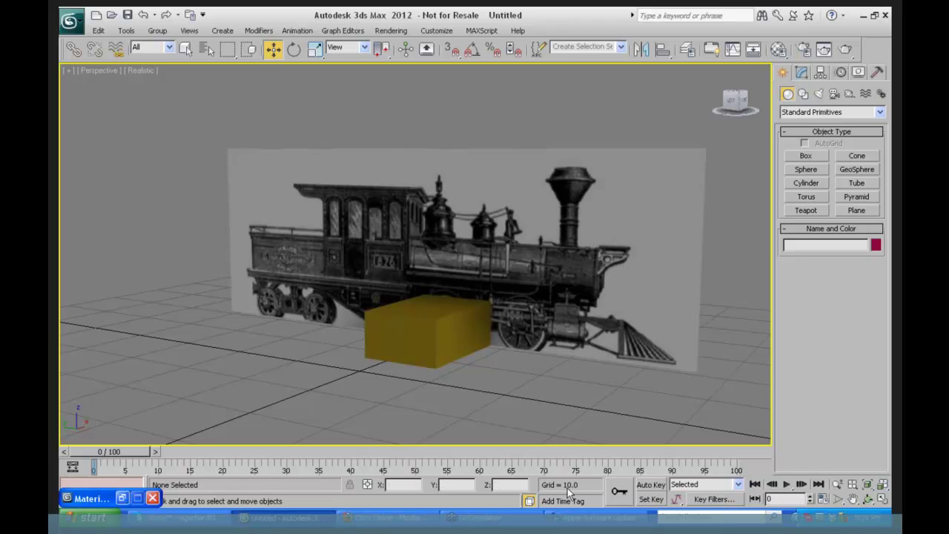
click(434, 330)
key(Delete)
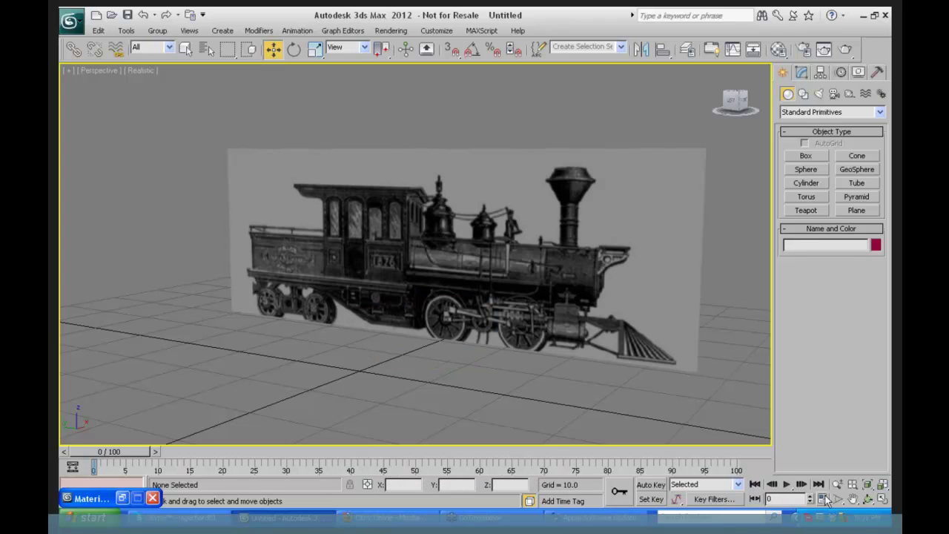
Restore the four-viewport layout and create a cylinder of about radius 4 and height 17.7 in the Front viewport.
click(883, 499)
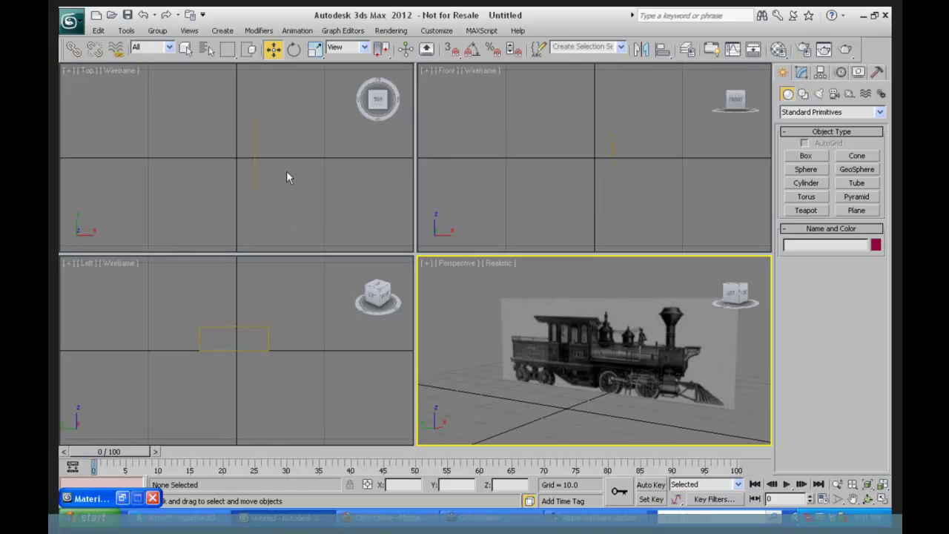
click(807, 182)
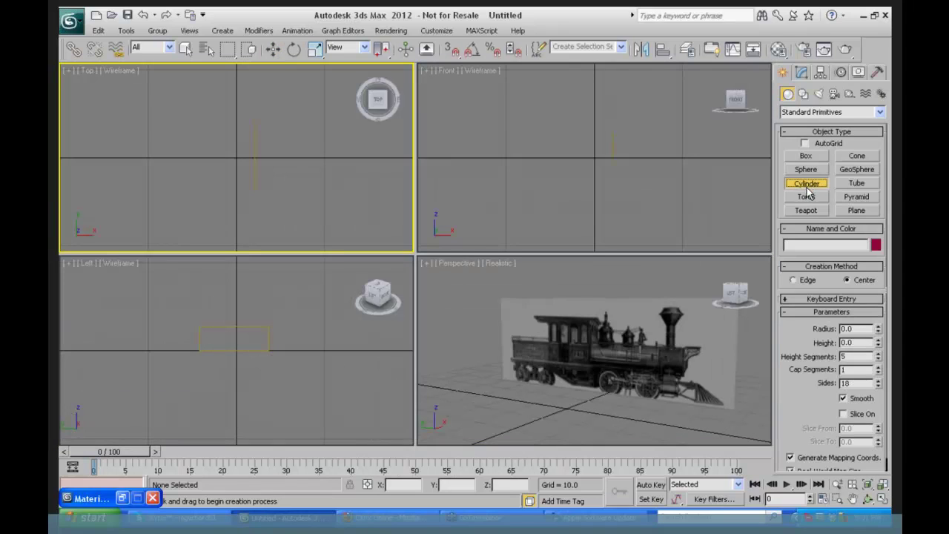
drag(230, 151, 236, 154)
right_click(244, 163)
drag(597, 146, 599, 146)
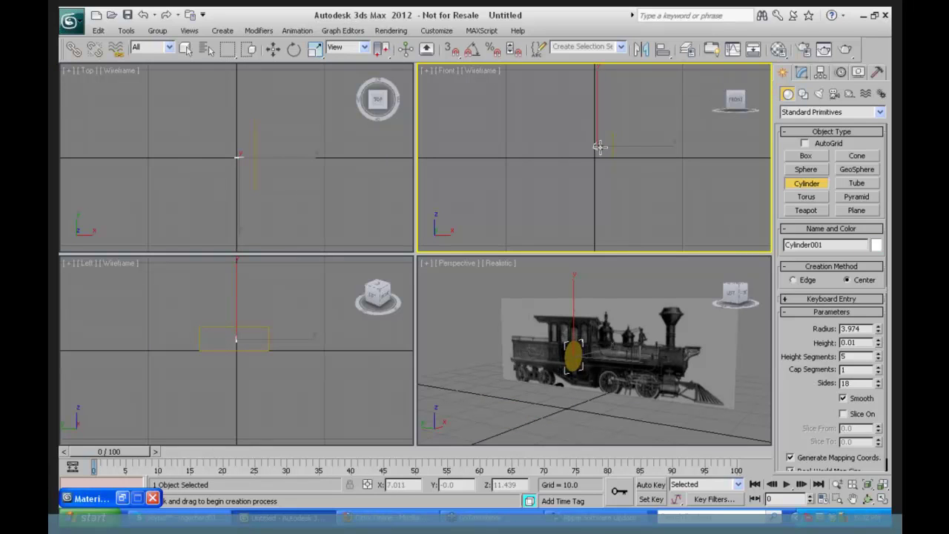
click(597, 139)
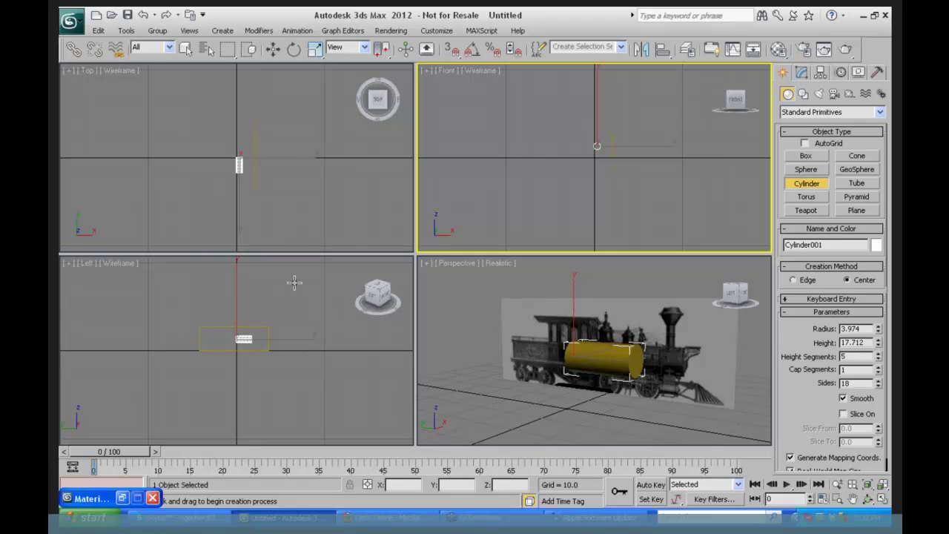
Switch the Left viewport from wireframe to Realistic shading so it displays the steam engine image.
click(160, 280)
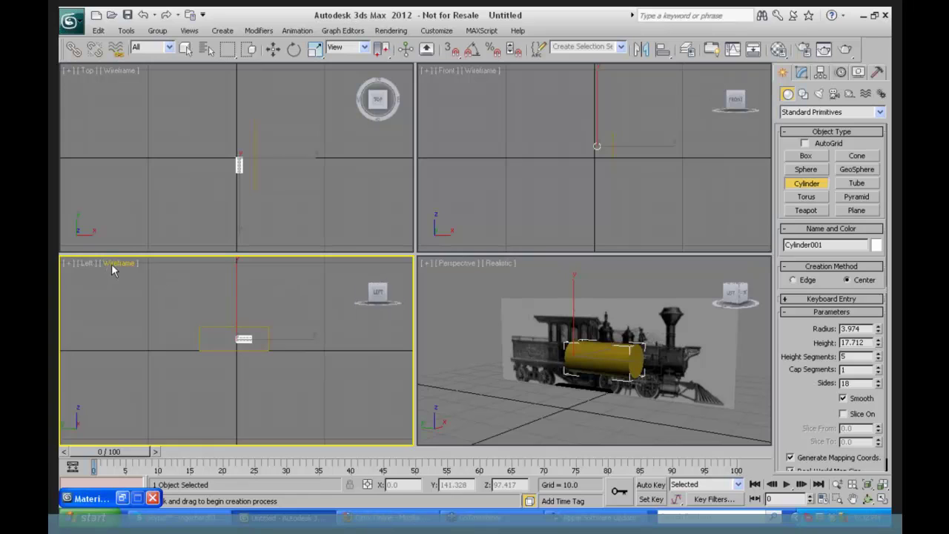
click(113, 268)
click(131, 277)
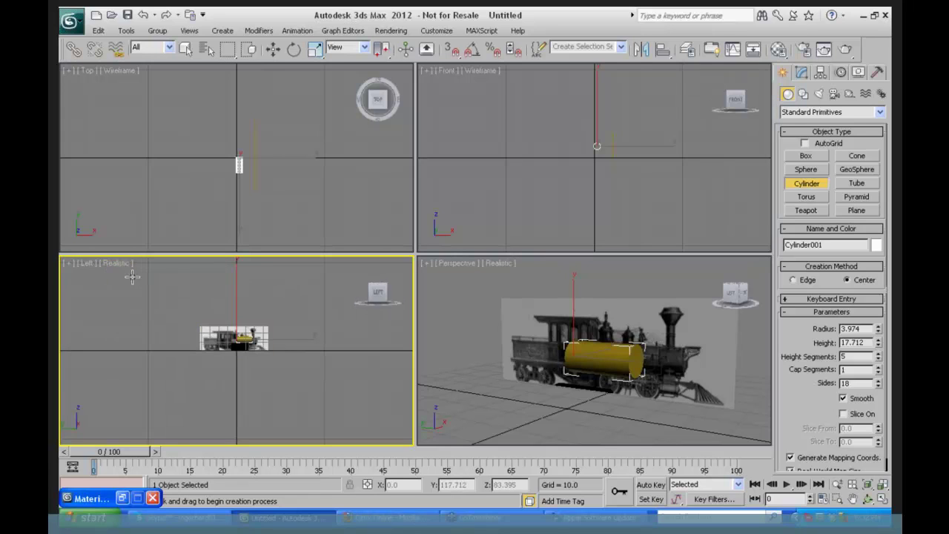
click(837, 483)
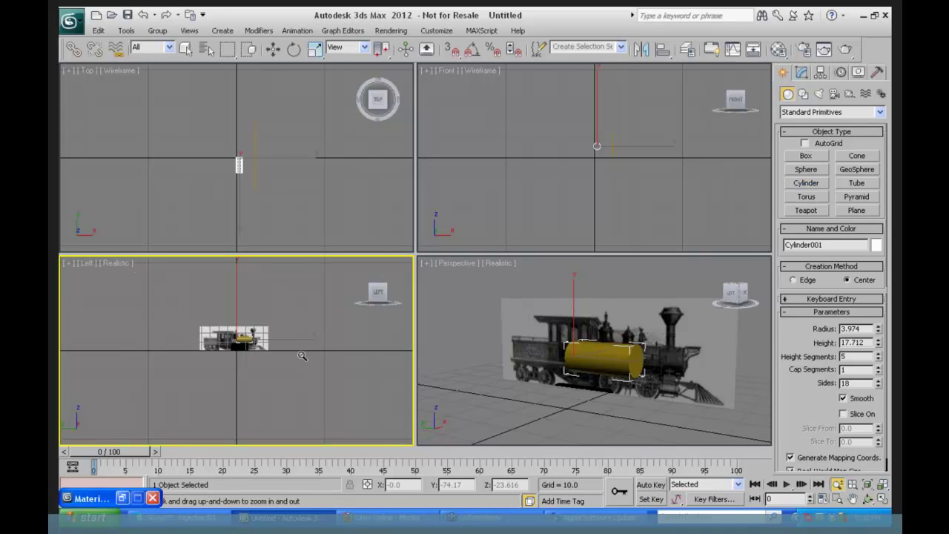
Move the boiler cylinder slightly down and forward along the locomotive's boiler in the Left view, to about Y -5.1, Z 10.6.
drag(227, 345, 289, 252)
click(272, 49)
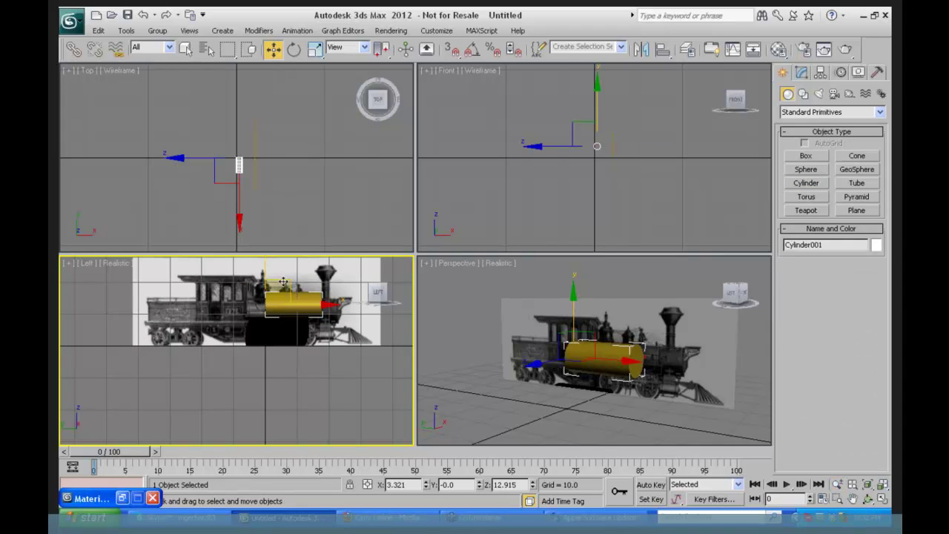
drag(266, 268, 265, 275)
drag(314, 313, 321, 337)
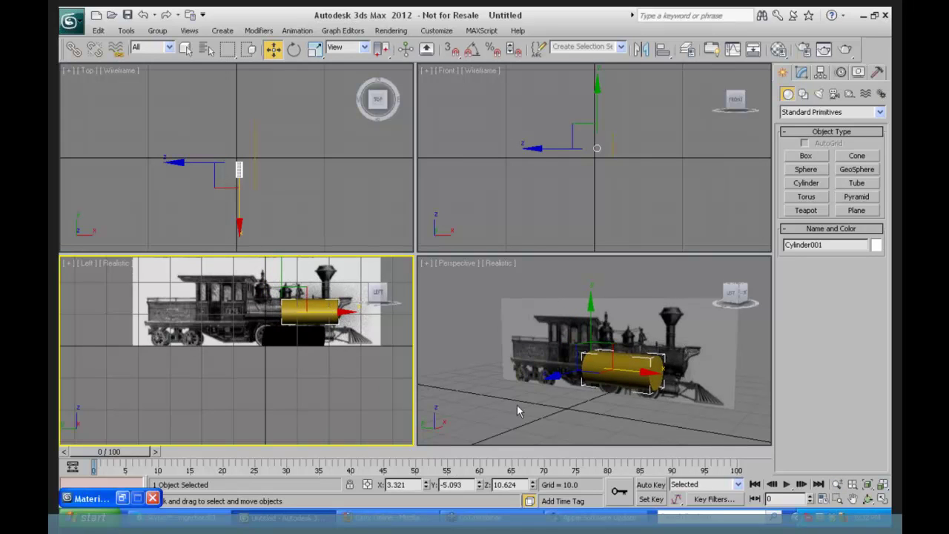
Lengthen the boiler cylinder to a height of 27.999 and slide it back along the locomotive to about Y 5.75.
click(802, 72)
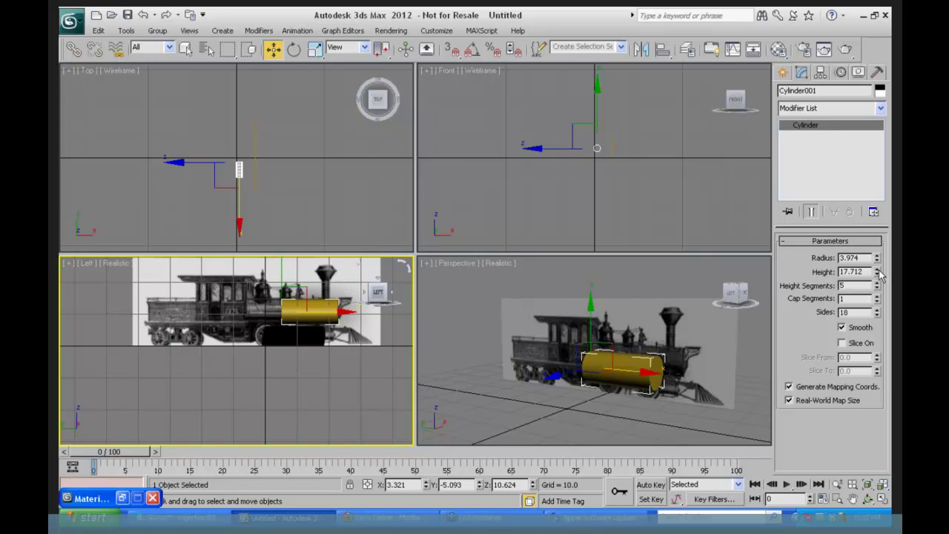
drag(880, 274, 880, 247)
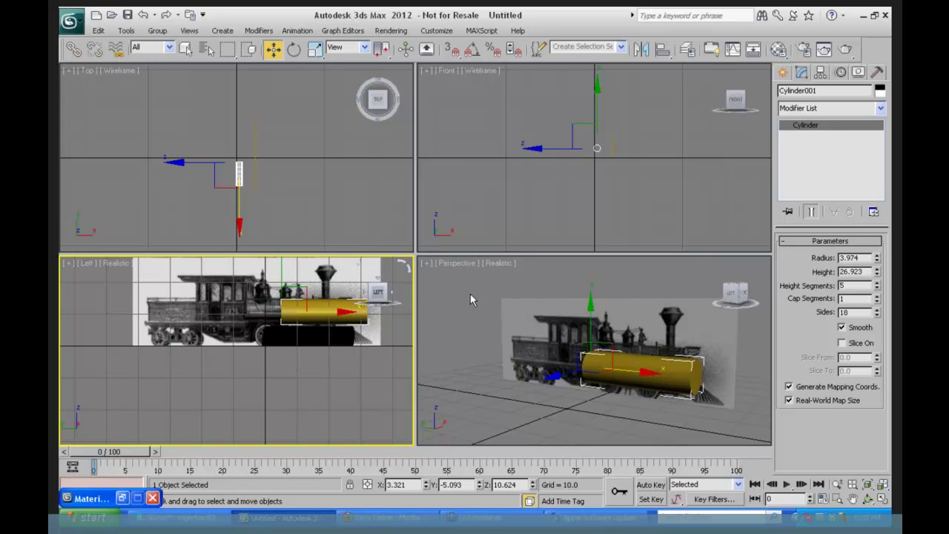
drag(328, 311, 292, 312)
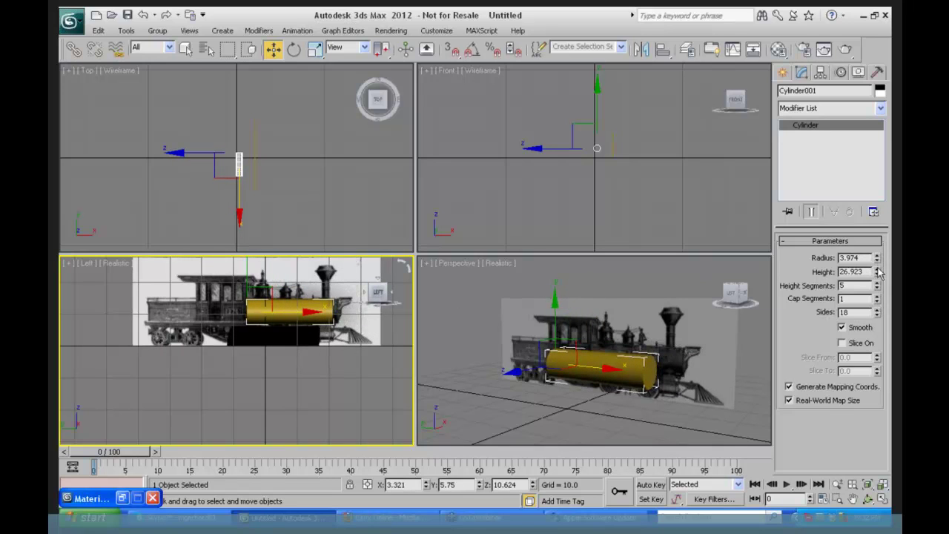
drag(879, 274, 876, 266)
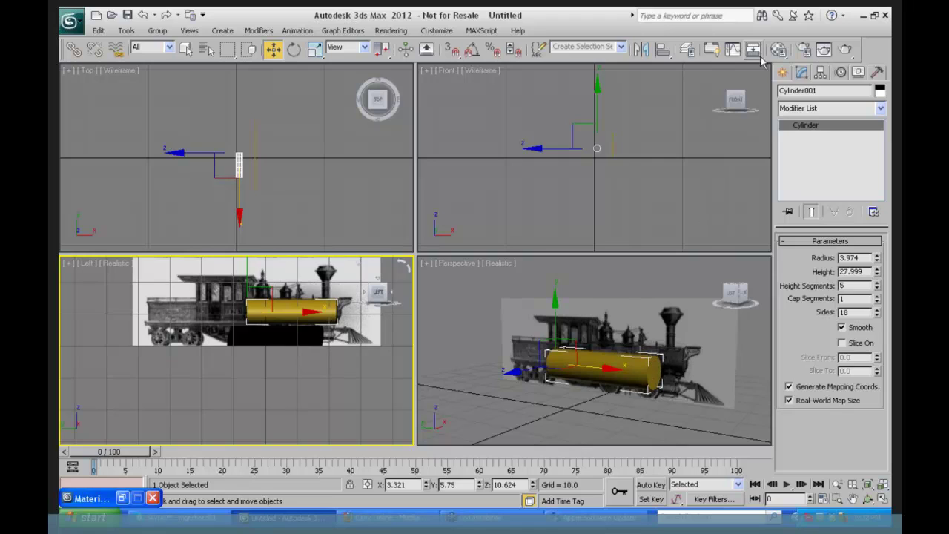
Create a sphere with AutoGrid on, centred on the boiler cylinder's front cap, with a radius of about 3.99.
click(783, 73)
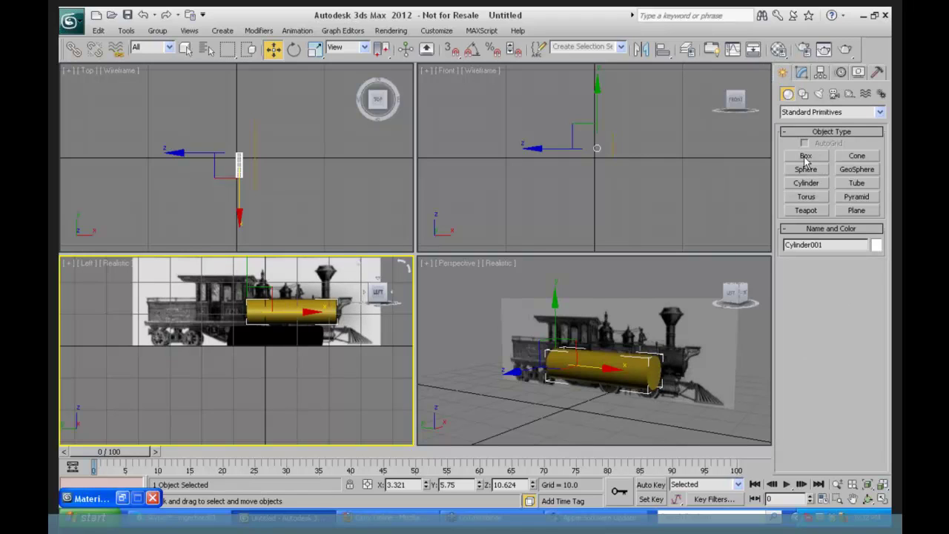
click(806, 169)
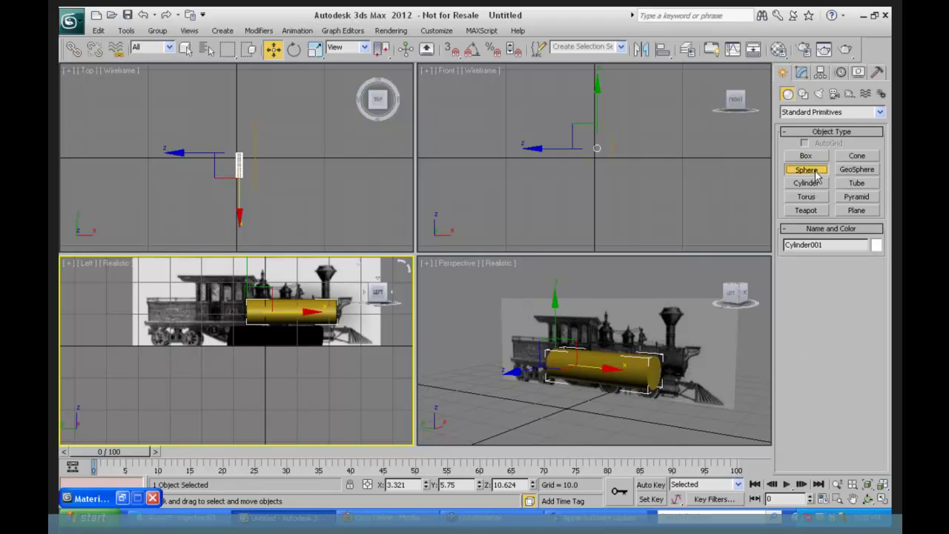
click(805, 144)
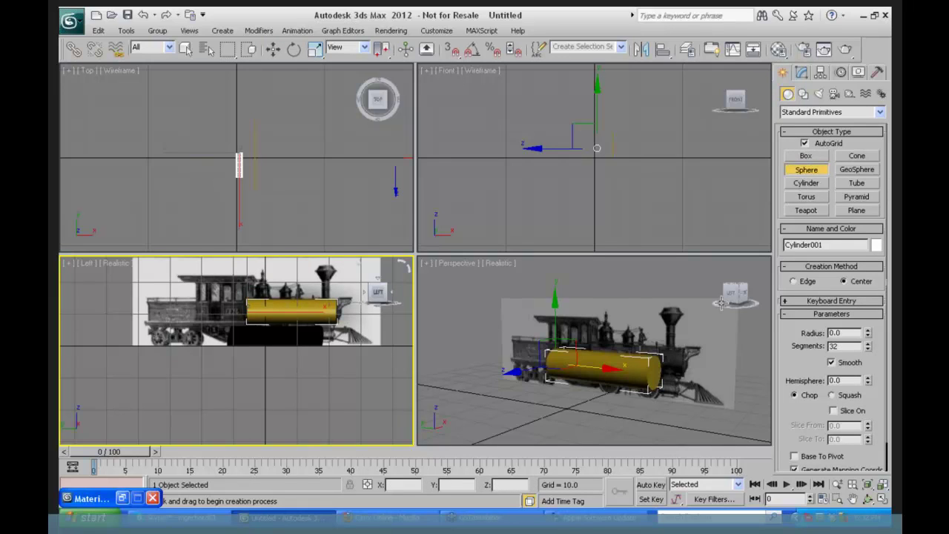
click(683, 299)
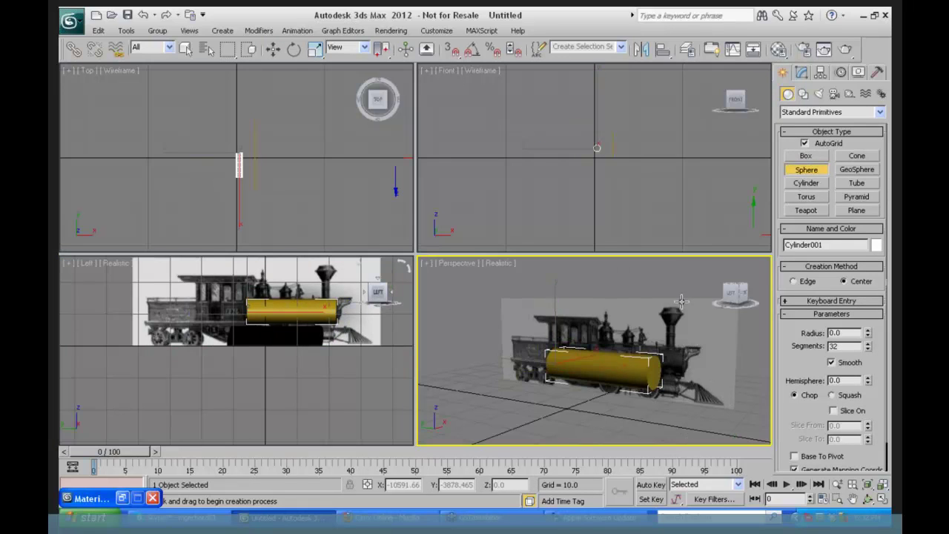
click(837, 484)
drag(565, 353, 713, 439)
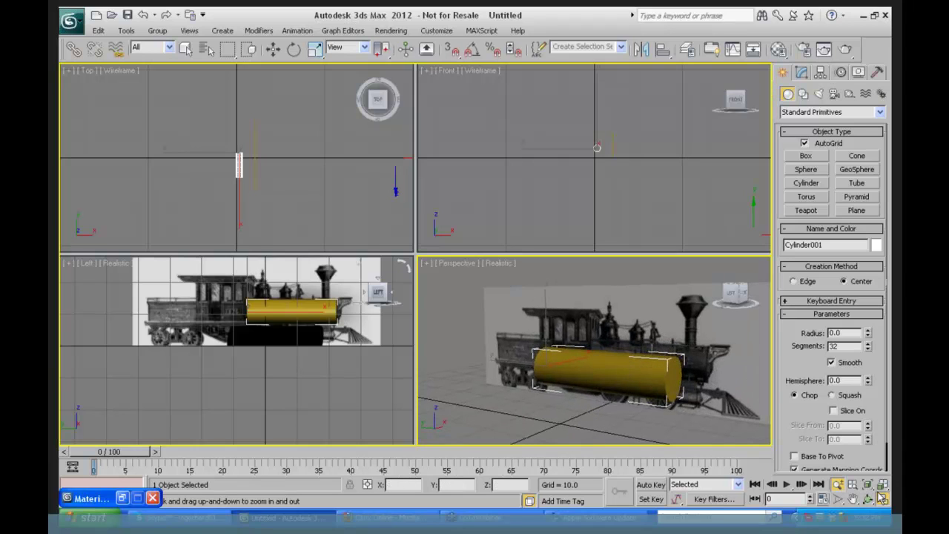
click(883, 499)
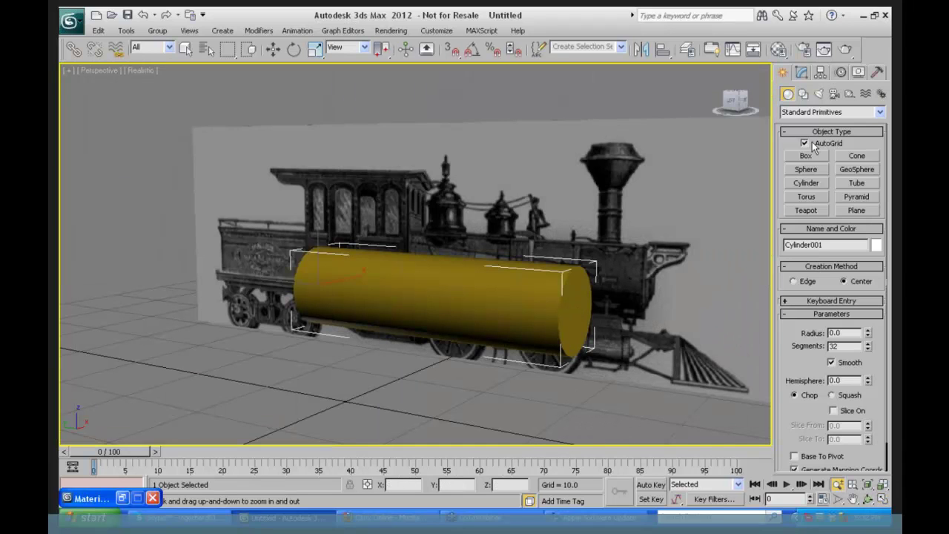
right_click(576, 307)
drag(578, 312, 582, 265)
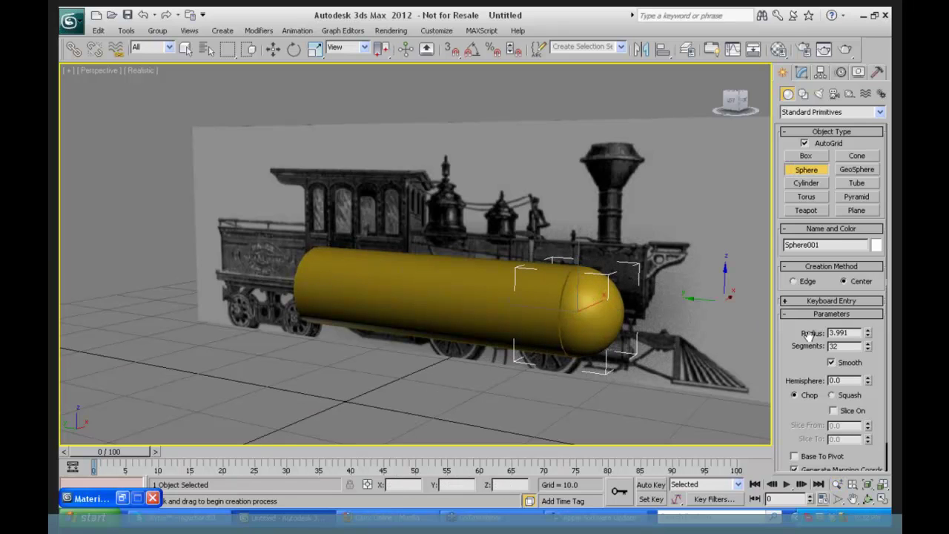
Set the sphere's Hemisphere value to 0.625 and move the resulting dome back against the boiler's front end.
scroll(801, 358, down, 2)
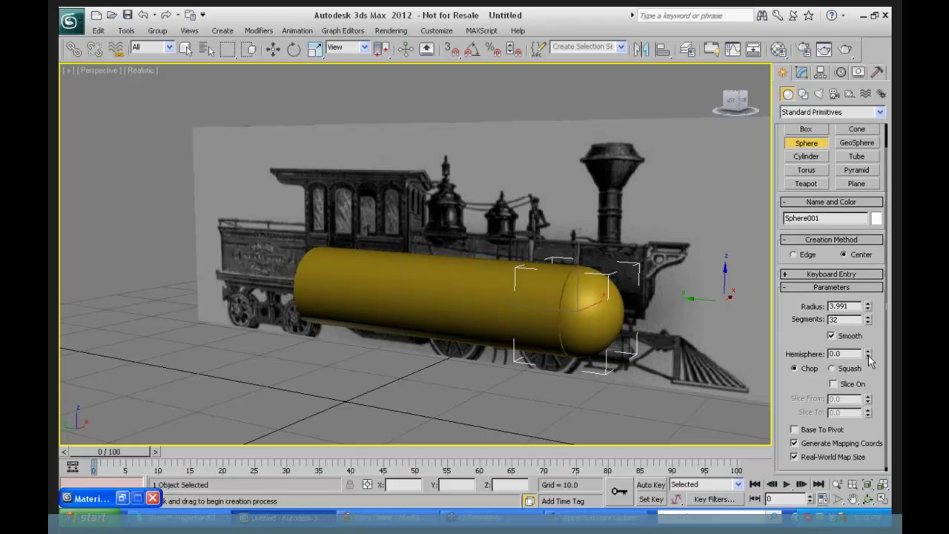
drag(868, 356, 865, 269)
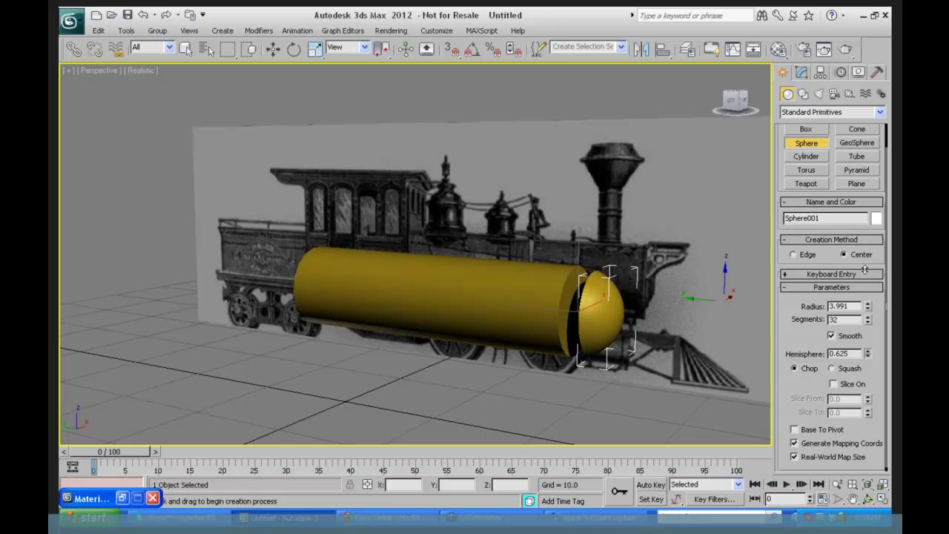
click(274, 49)
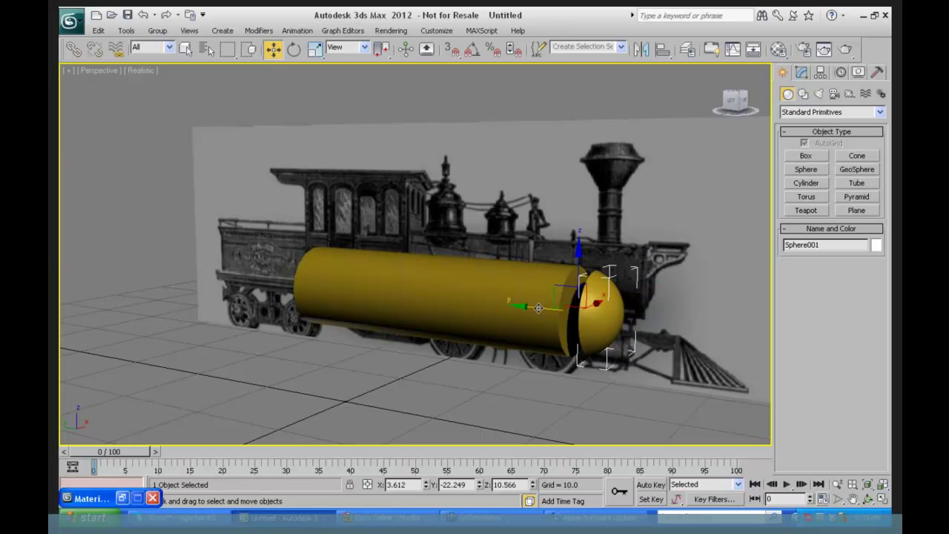
drag(538, 308, 523, 304)
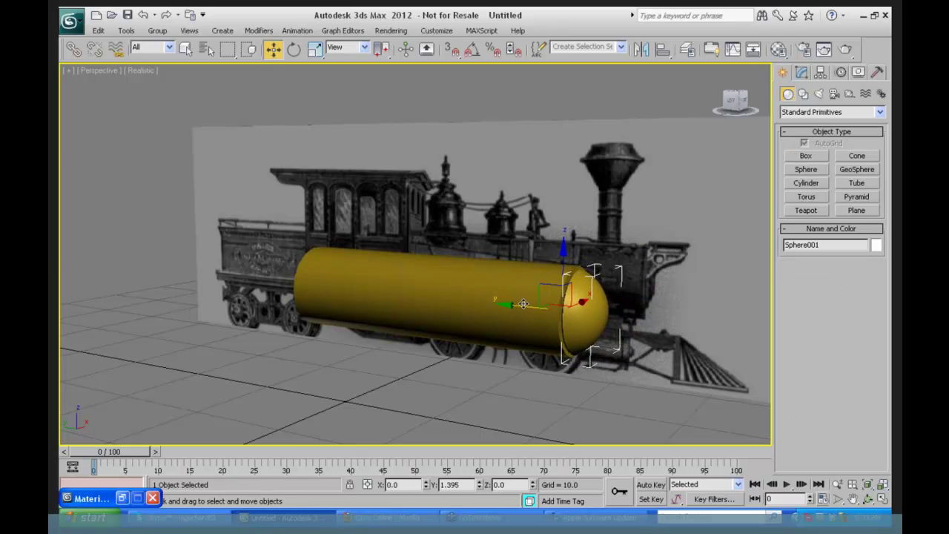
Set the front dome's radius to 4.31 and move it along Y to about -20.48 so it meets the boiler.
click(802, 71)
drag(866, 257, 865, 253)
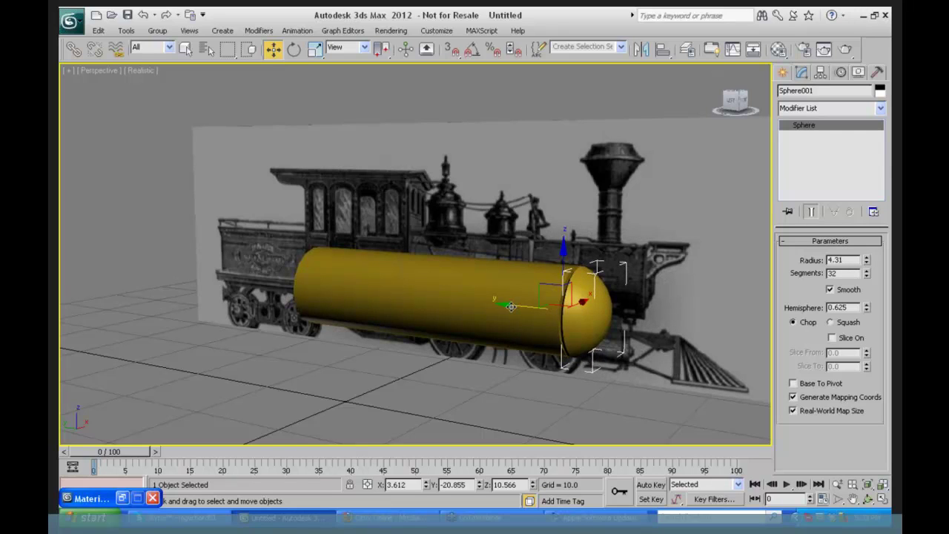
drag(511, 306, 504, 304)
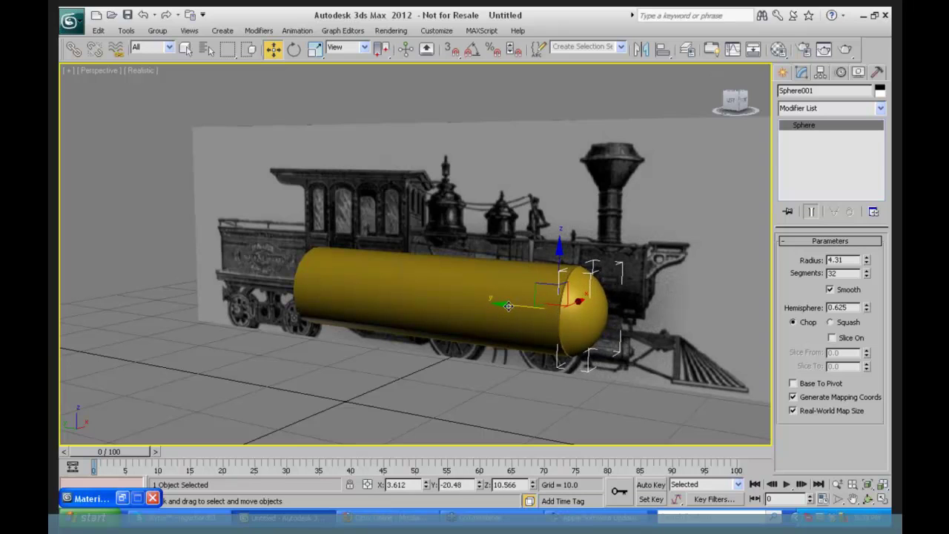
Create an upright cylinder beside the boiler's front end in the Top view, about 3.97 in radius and 19.9 high.
click(881, 501)
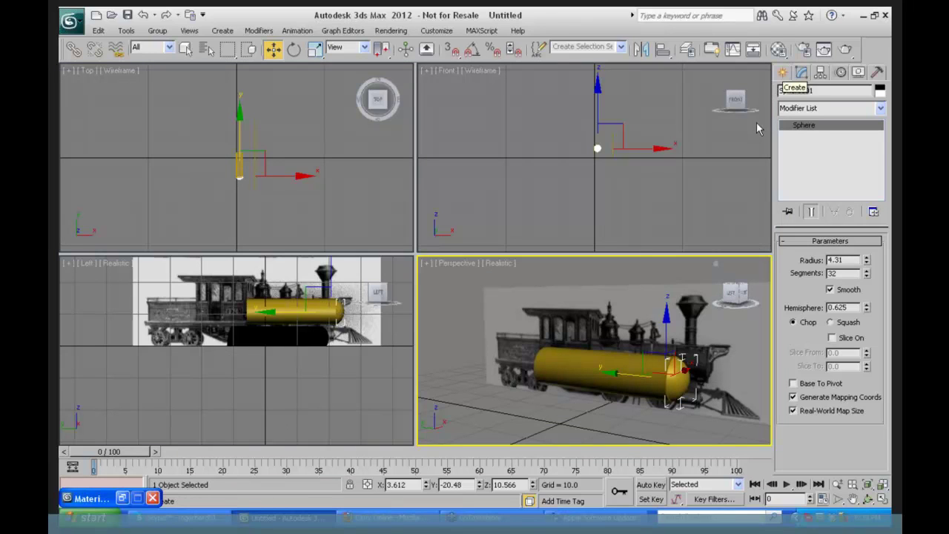
right_click(296, 130)
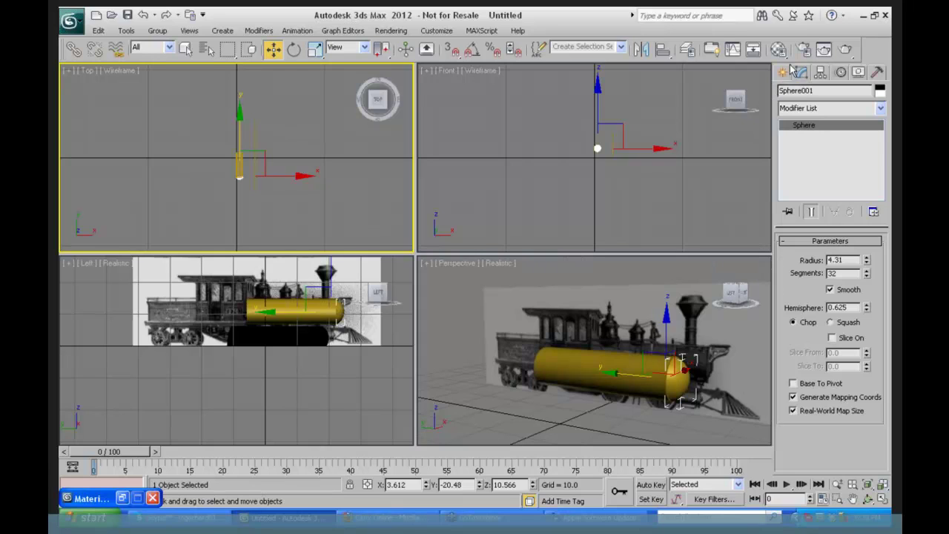
click(784, 70)
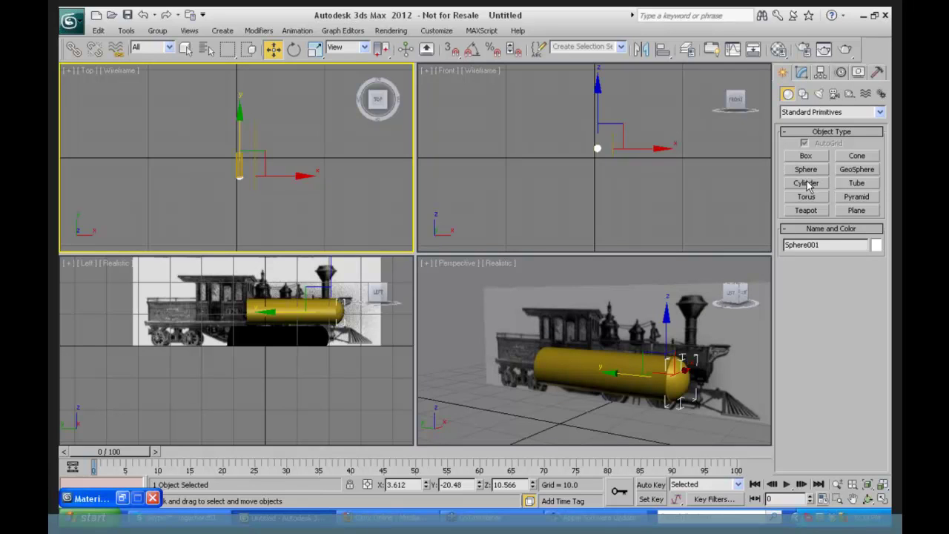
click(804, 184)
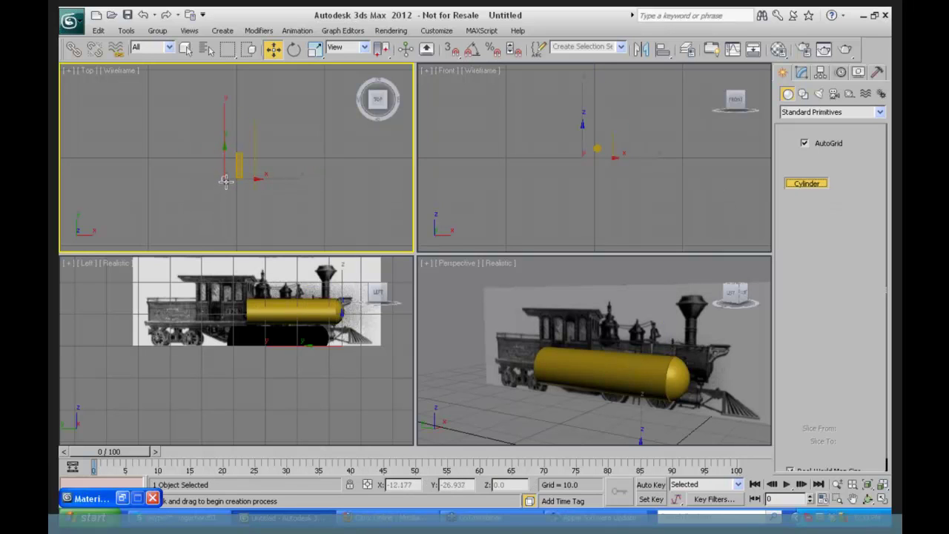
drag(224, 176, 224, 172)
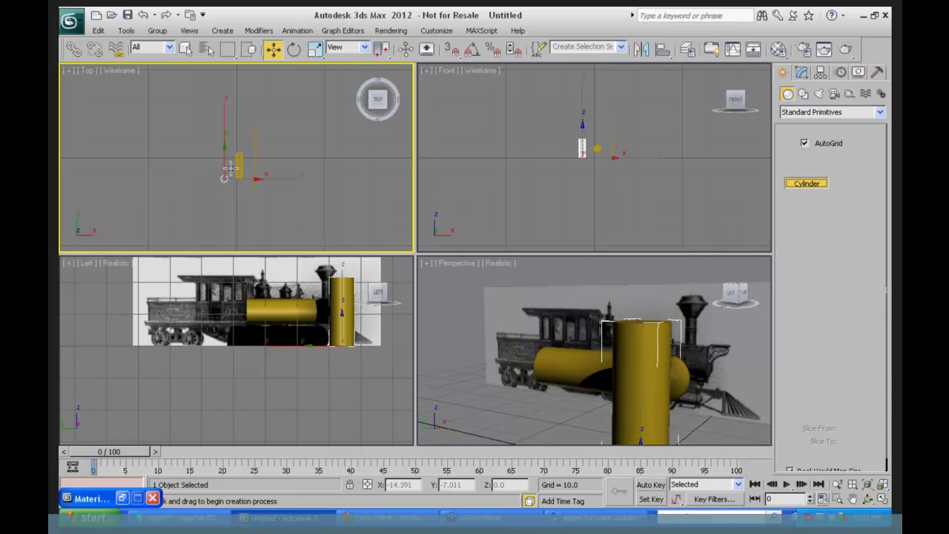
click(231, 163)
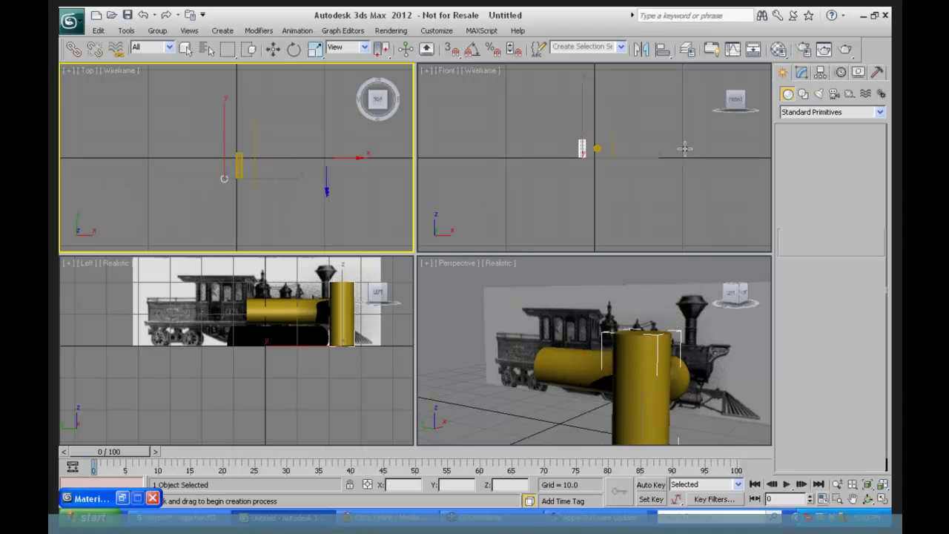
Set the upright cylinder's radius to 1.828 and height to 12.753, and raise it to about Z 11.
click(801, 73)
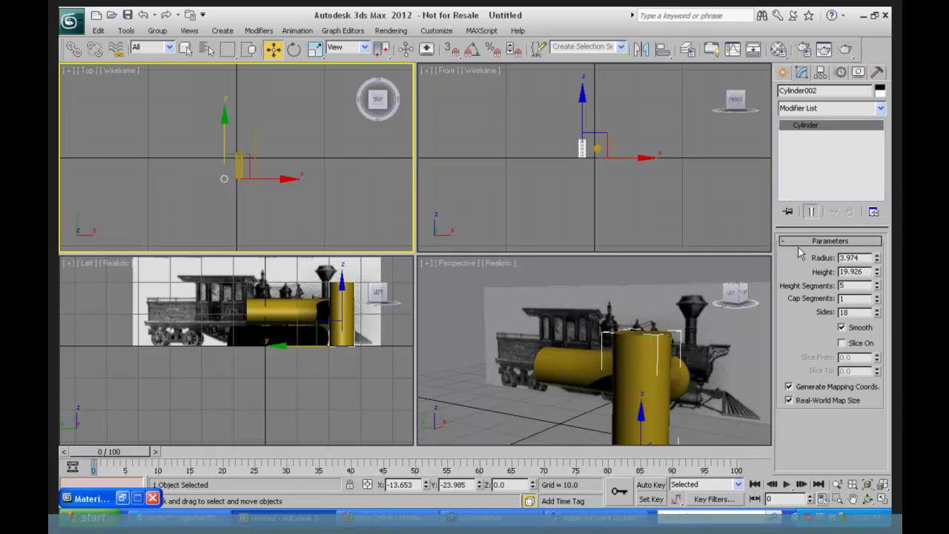
right_click(226, 131)
drag(876, 258, 876, 301)
click(342, 291)
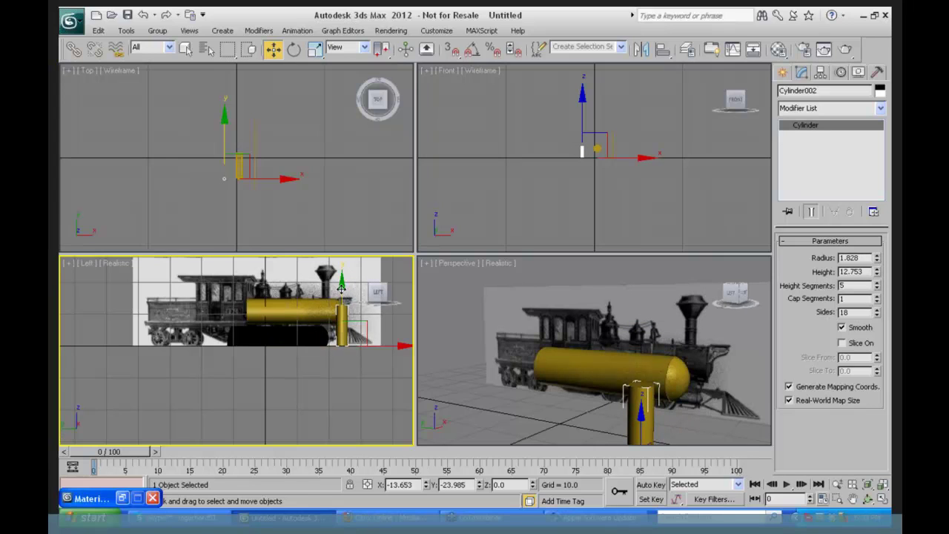
drag(342, 291, 342, 257)
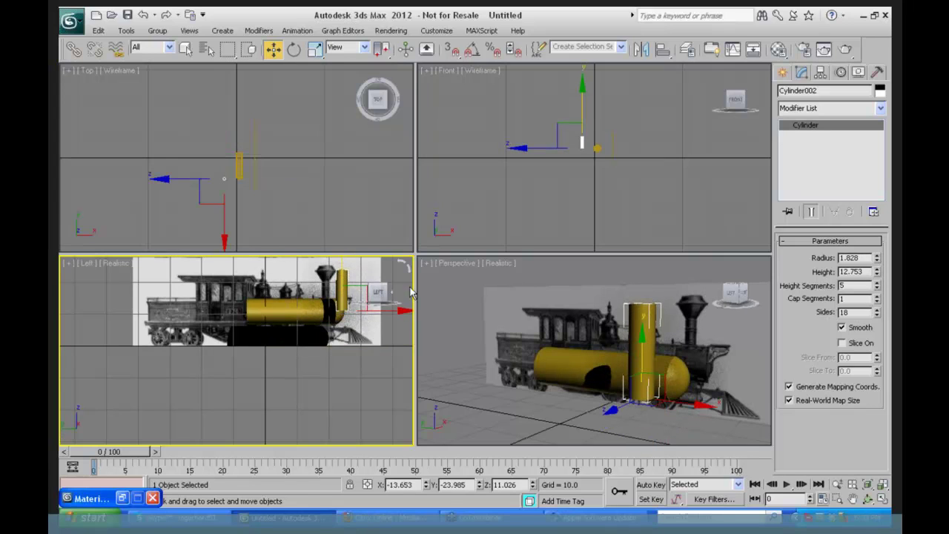
click(662, 50)
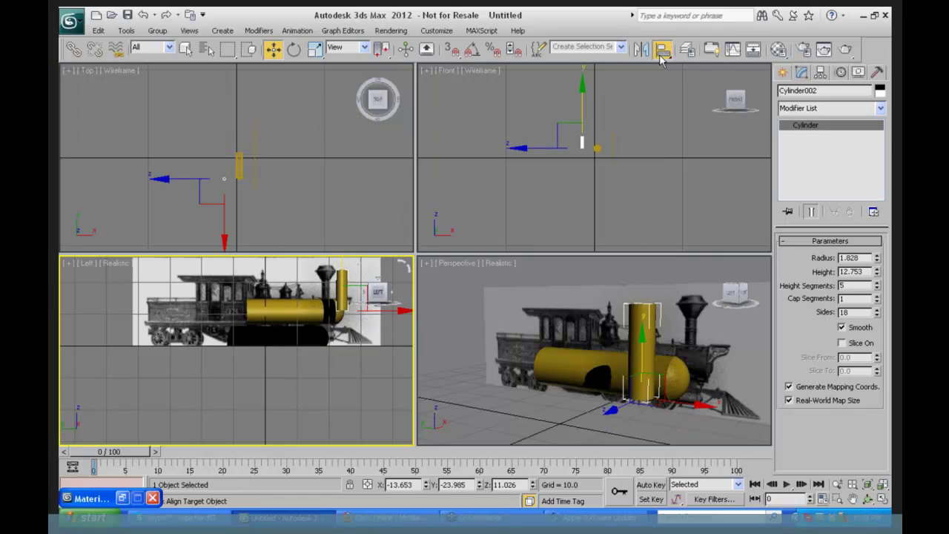
click(573, 361)
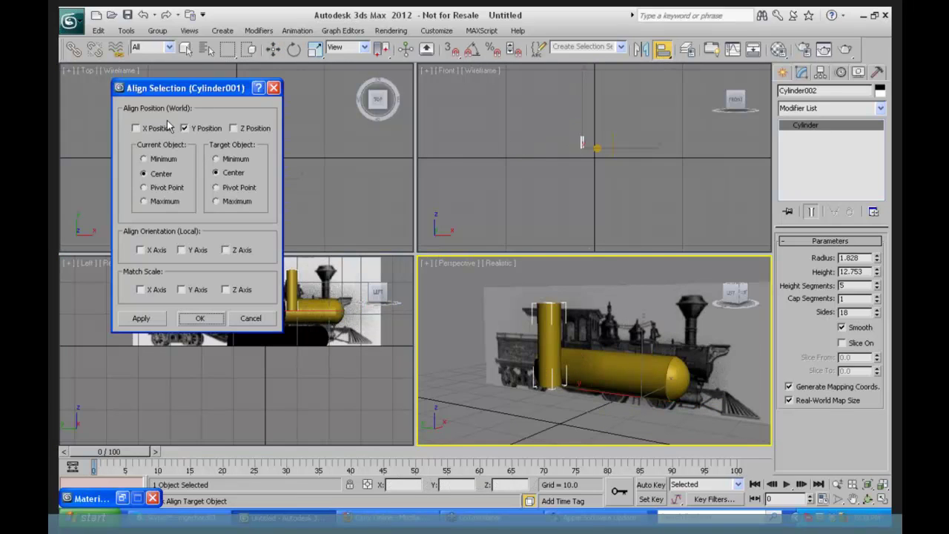
click(136, 128)
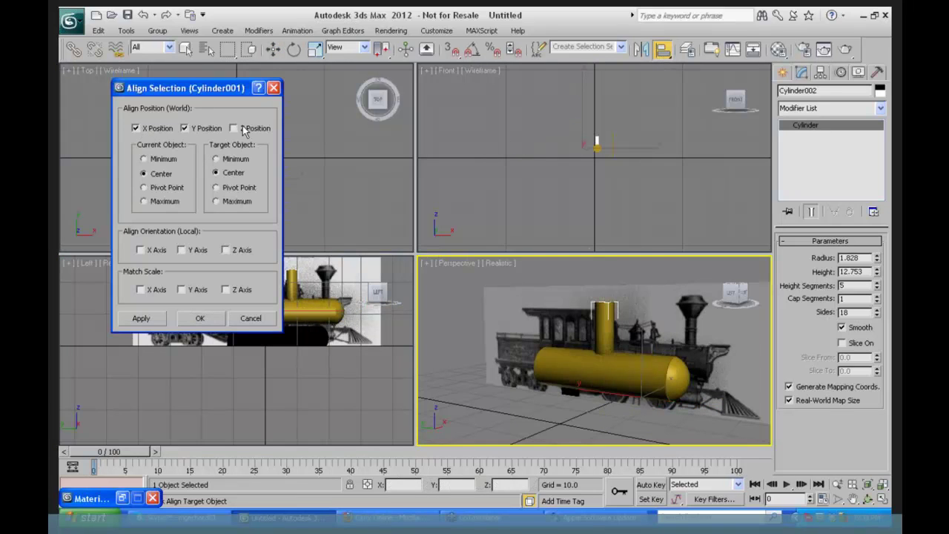
click(274, 88)
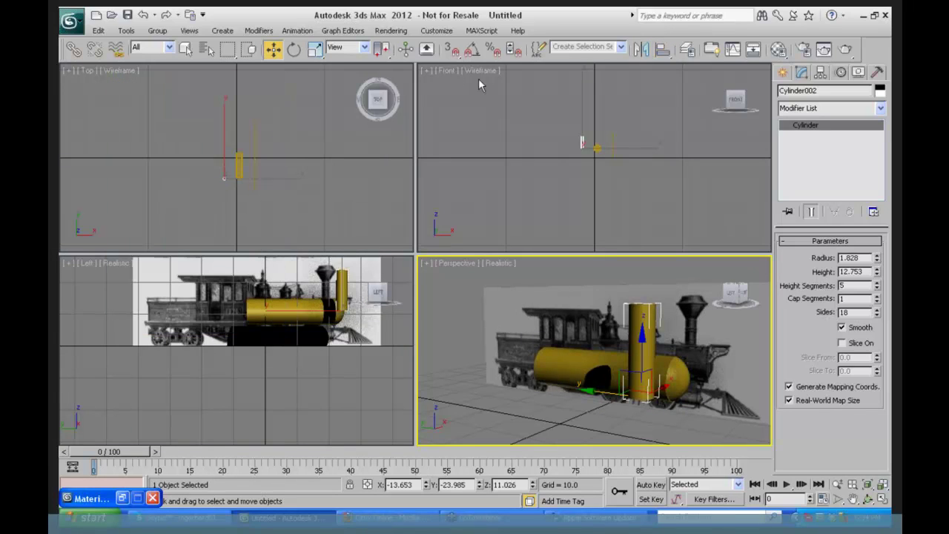
Align the upright cylinder to the boiler cylinder in X and Y position, center to center.
click(662, 49)
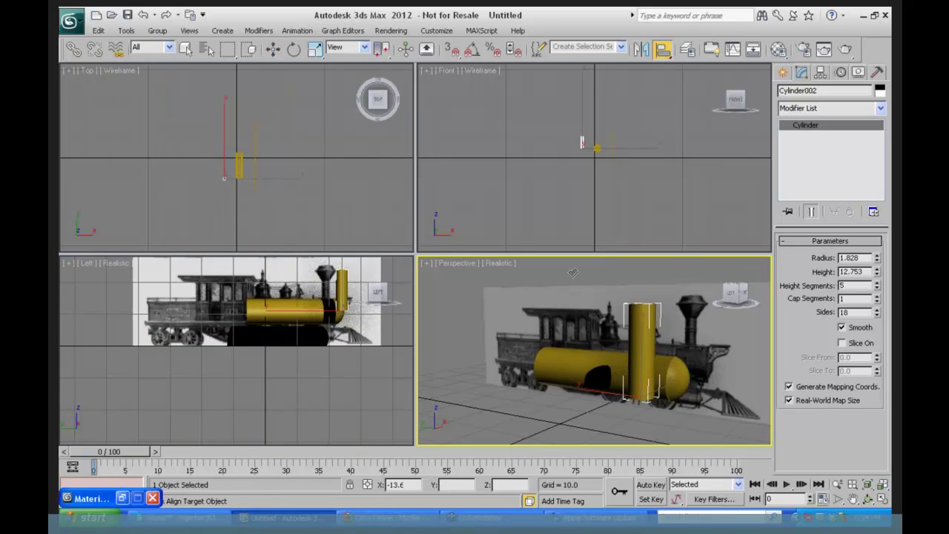
click(589, 364)
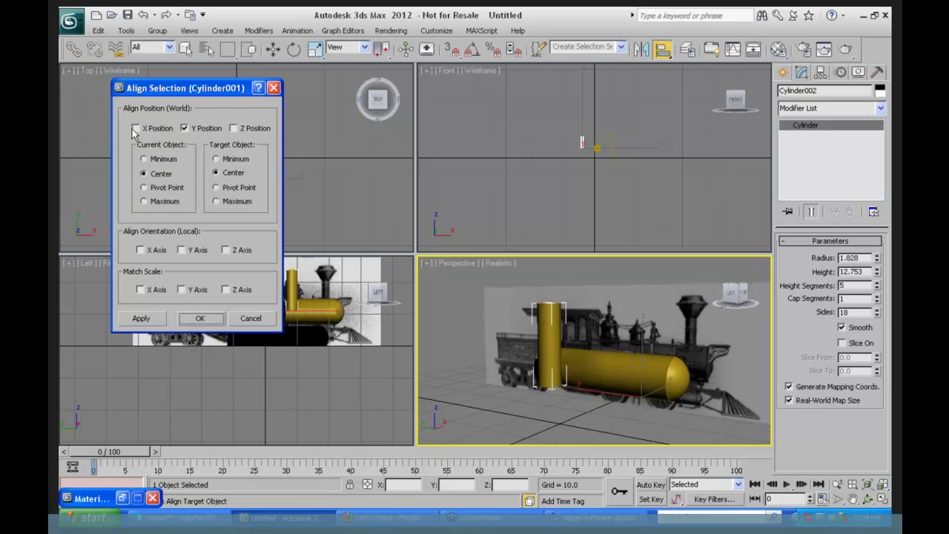
click(135, 129)
click(200, 319)
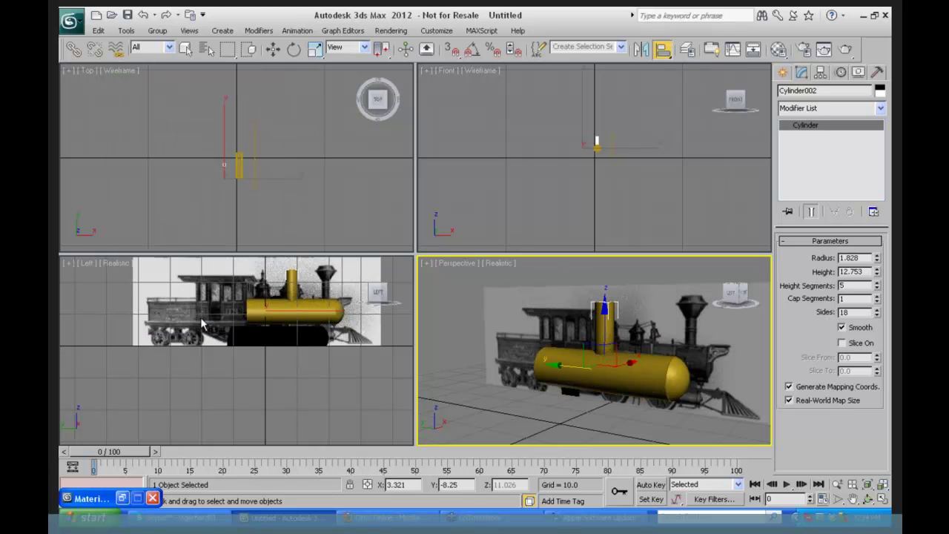
Move the upright cylinder along Y to about -18.82, over the reference smokestack, and set its height to 9.565 and radius to 1.225.
drag(576, 368, 622, 373)
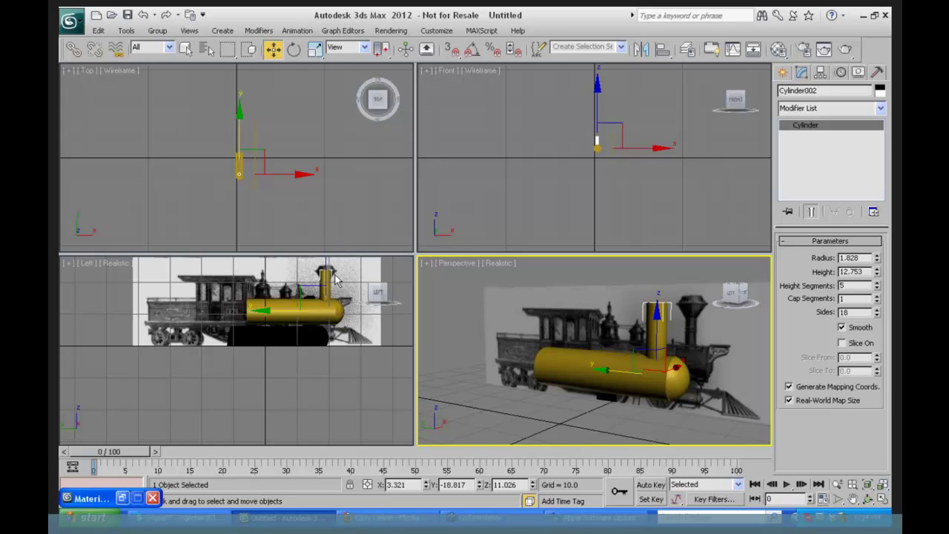
click(836, 483)
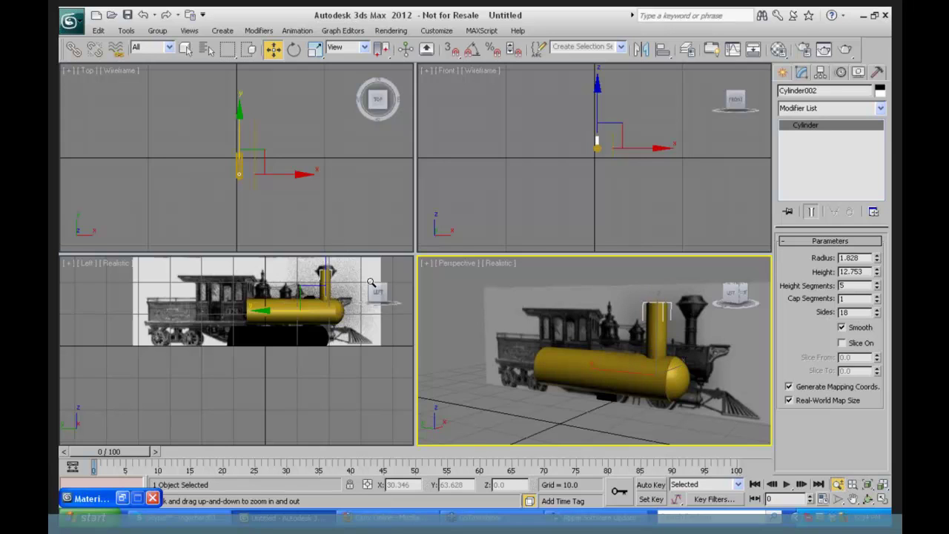
drag(334, 301, 338, 270)
middle_drag(339, 271, 332, 312)
drag(331, 312, 337, 302)
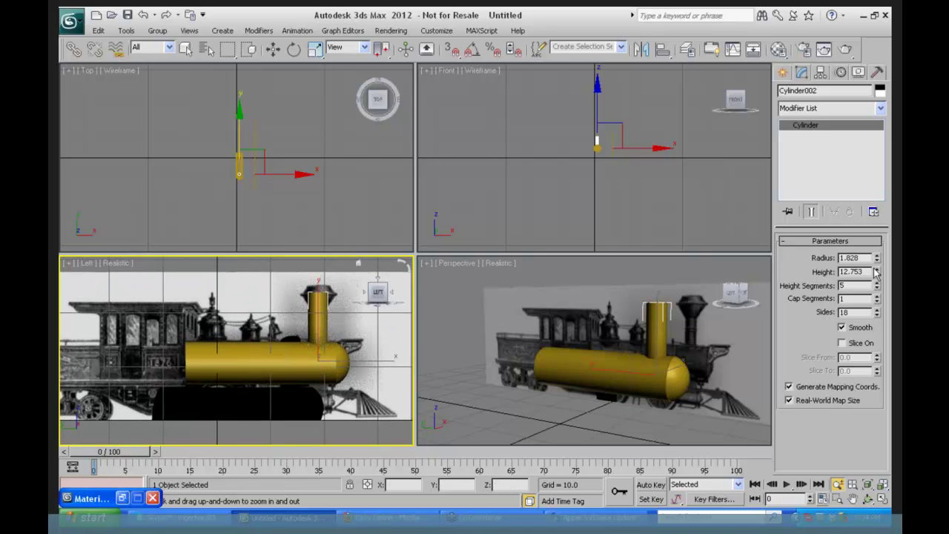
drag(877, 275, 877, 290)
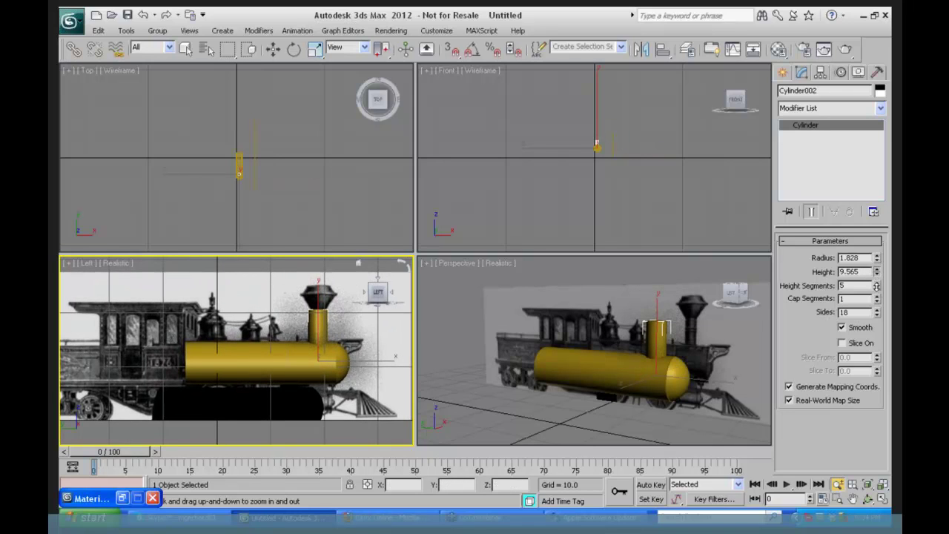
mouse_move(876, 257)
mouse_down()
mouse_move(874, 286)
mouse_move(877, 269)
mouse_up()
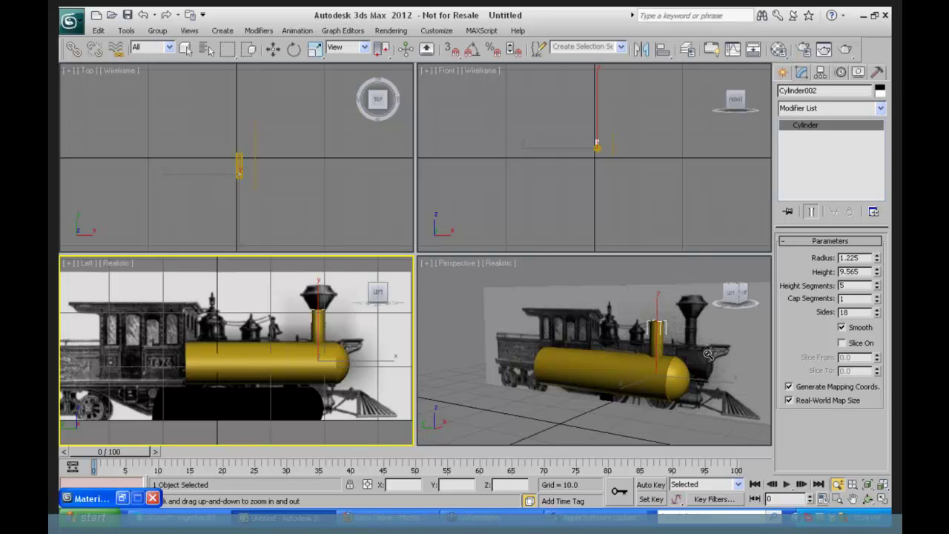
Clone the smokestack cylinder upward as an independent copy at about Z 20.96, stacked on top of the original.
click(783, 73)
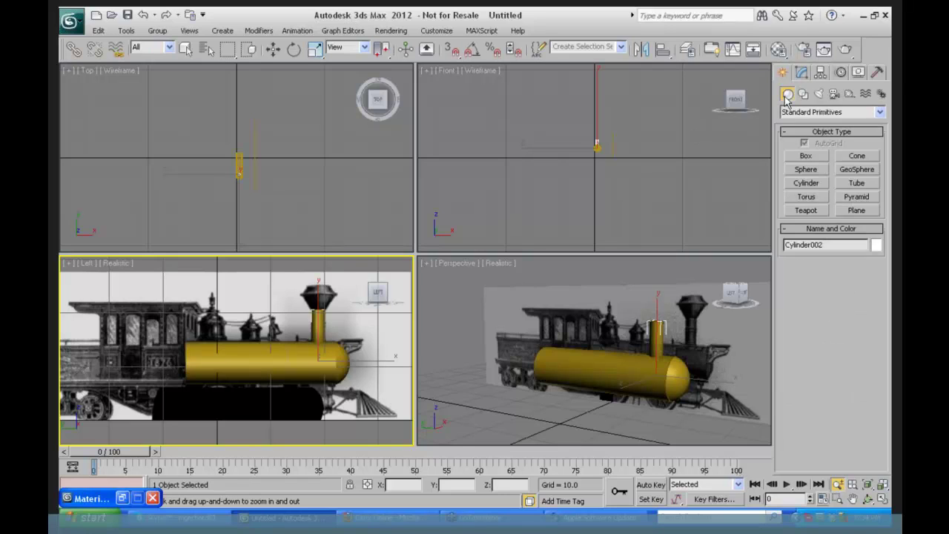
click(272, 49)
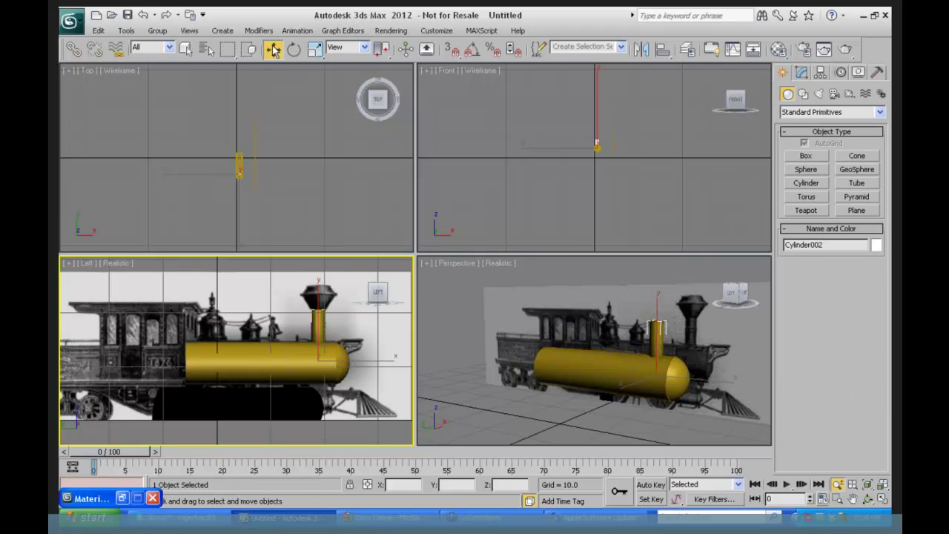
click(323, 322)
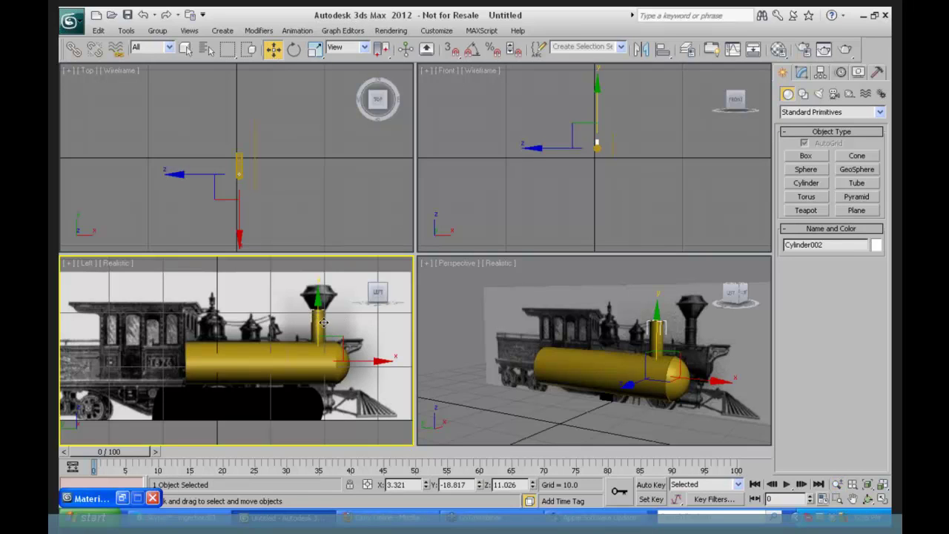
mouse_move(316, 320)
shift+mouse_down()
mouse_move(322, 246)
mouse_move(320, 306)
shift+mouse_up()
click(407, 224)
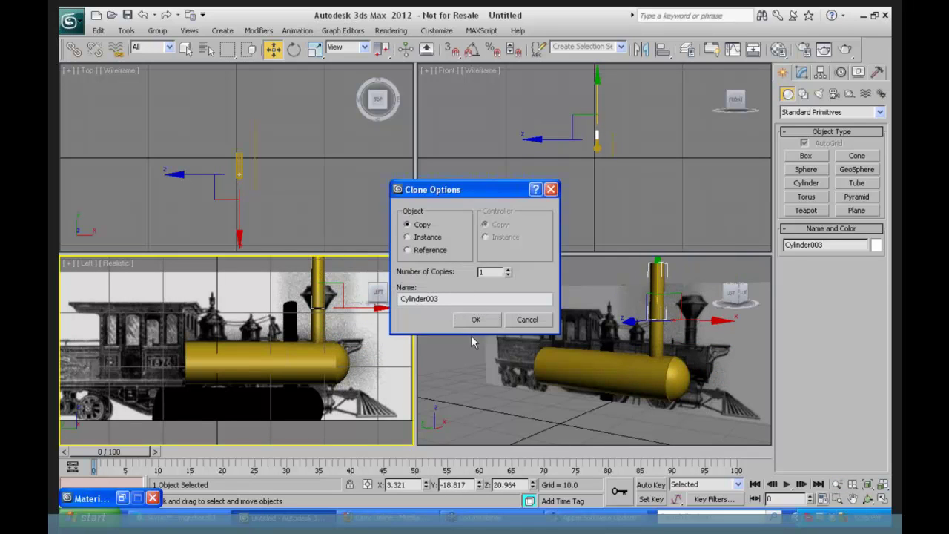
click(477, 319)
Shorten the copied cylinder to about 2.68 high and slightly enlarge its radius to fit the base of the smokestack's funnel.
click(801, 72)
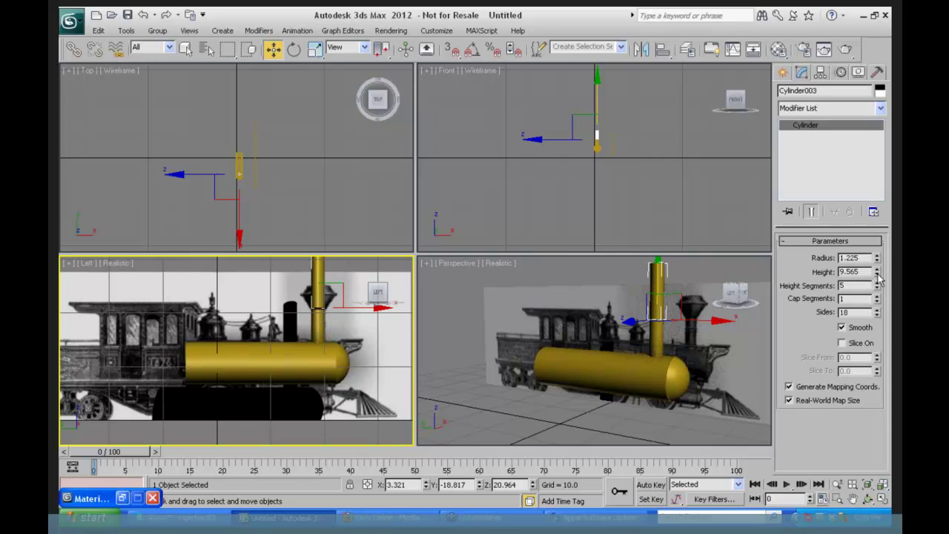
drag(877, 273, 879, 318)
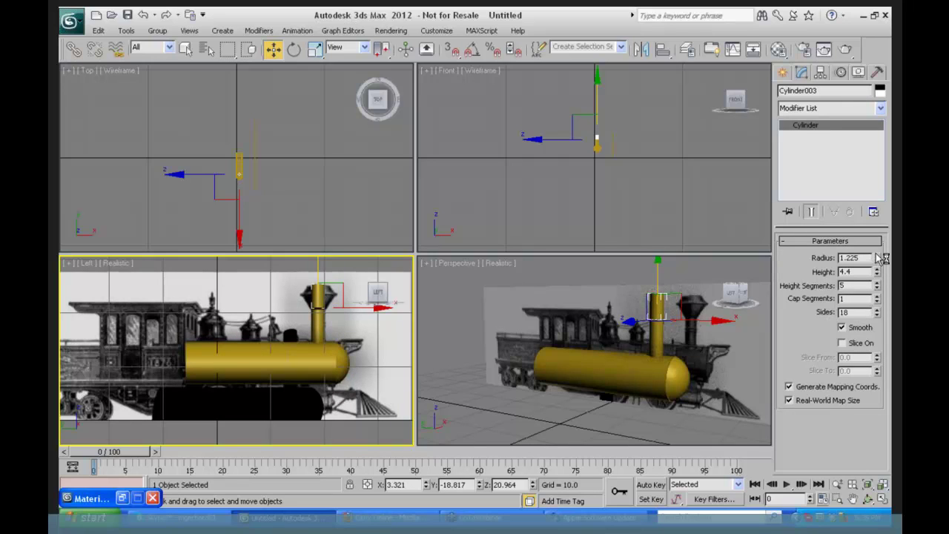
drag(877, 276, 873, 295)
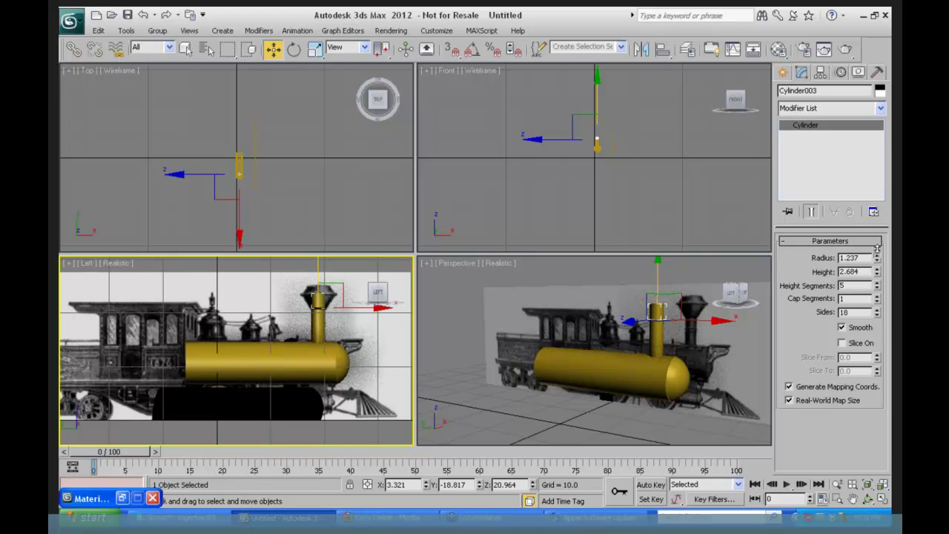
Apply a Taper modifier to the copied cylinder with Symmetry on and an amount of 1.24, flaring it into a funnel.
click(880, 108)
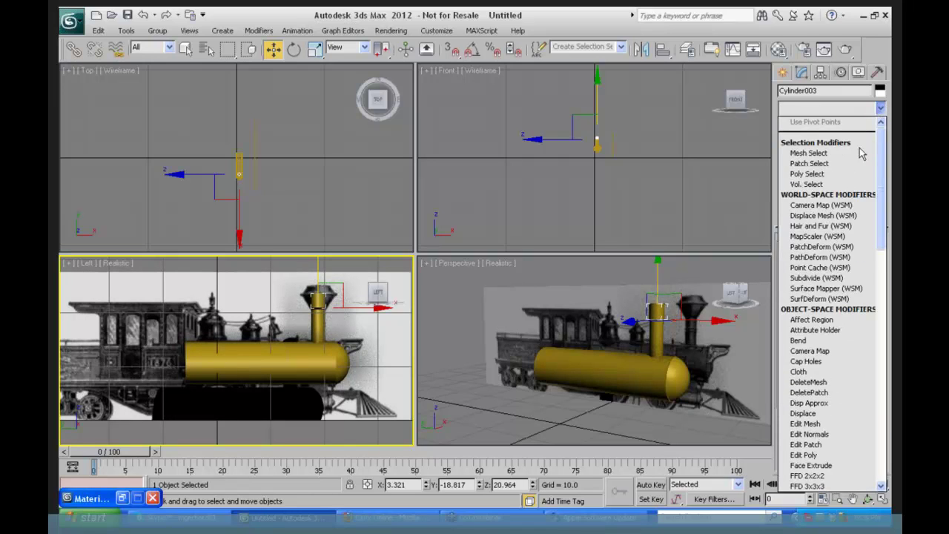
scroll(857, 163, down, 10)
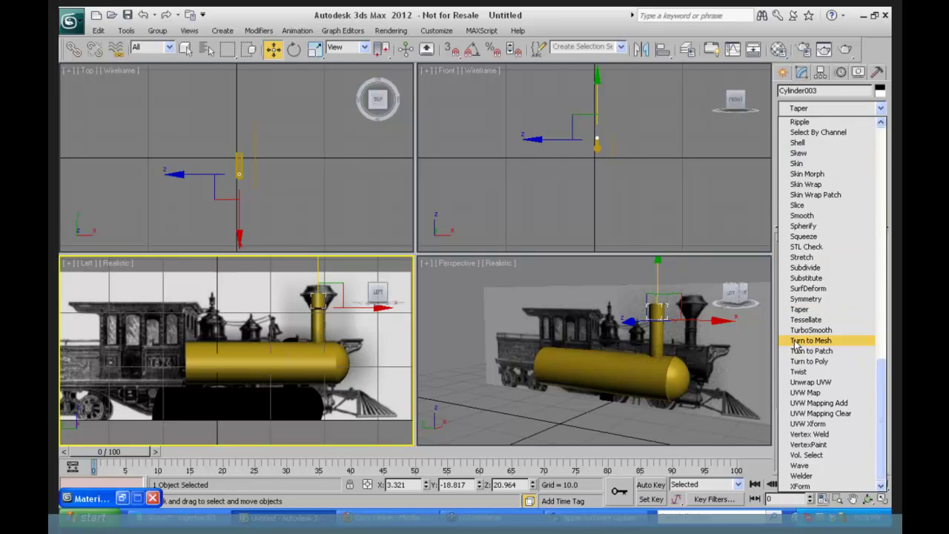
click(798, 313)
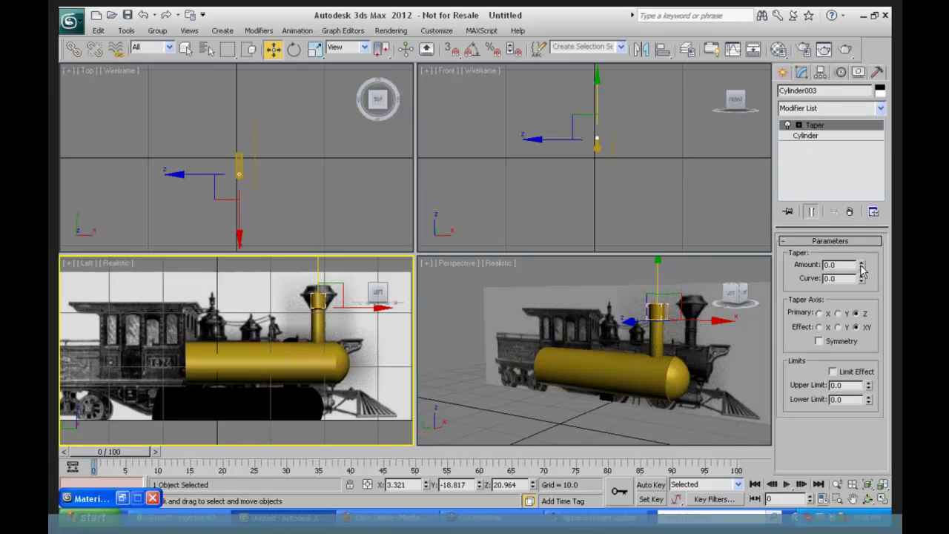
click(819, 341)
drag(860, 264, 865, 186)
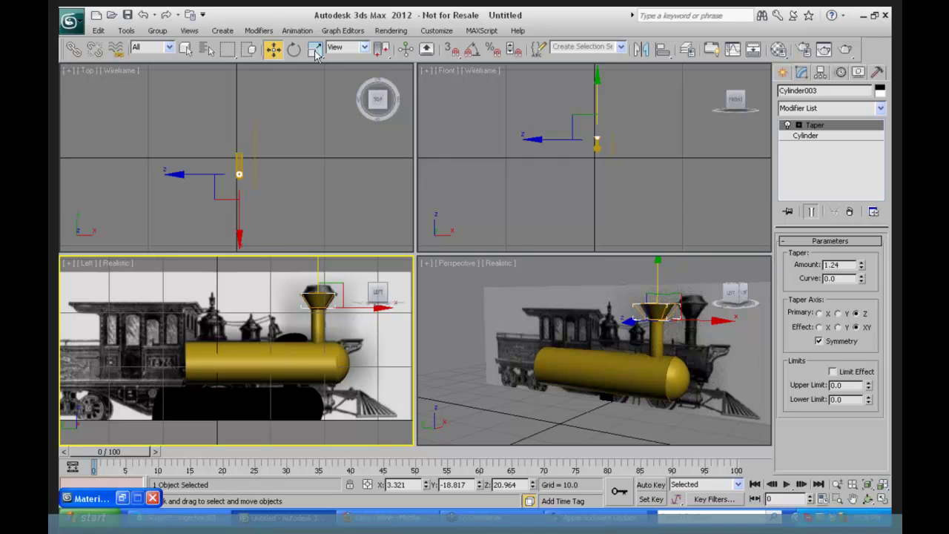
Clone the tapered funnel upward in the Left view as an independent copy at about Z 24.21.
right_click(354, 237)
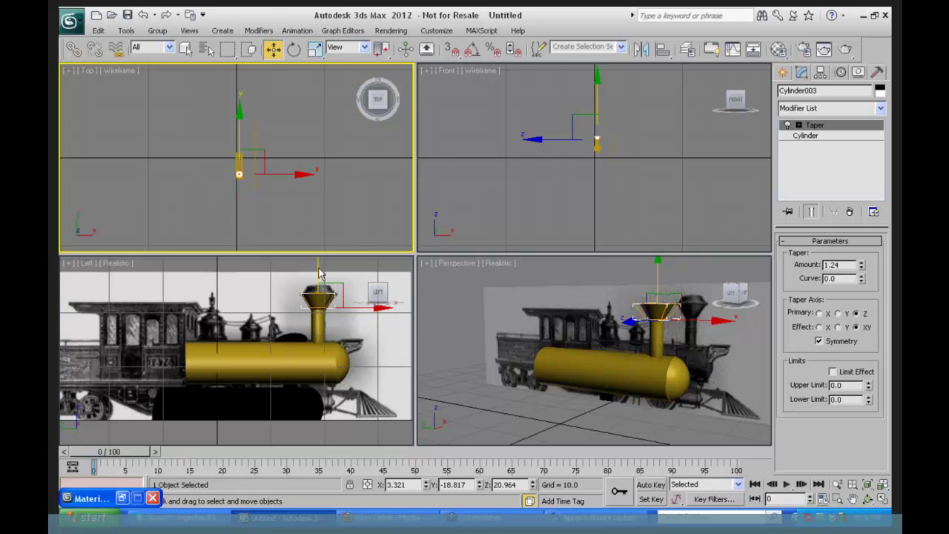
right_click(319, 273)
mouse_move(328, 271)
shift+mouse_down()
mouse_move(318, 246)
mouse_move(320, 256)
shift+mouse_up()
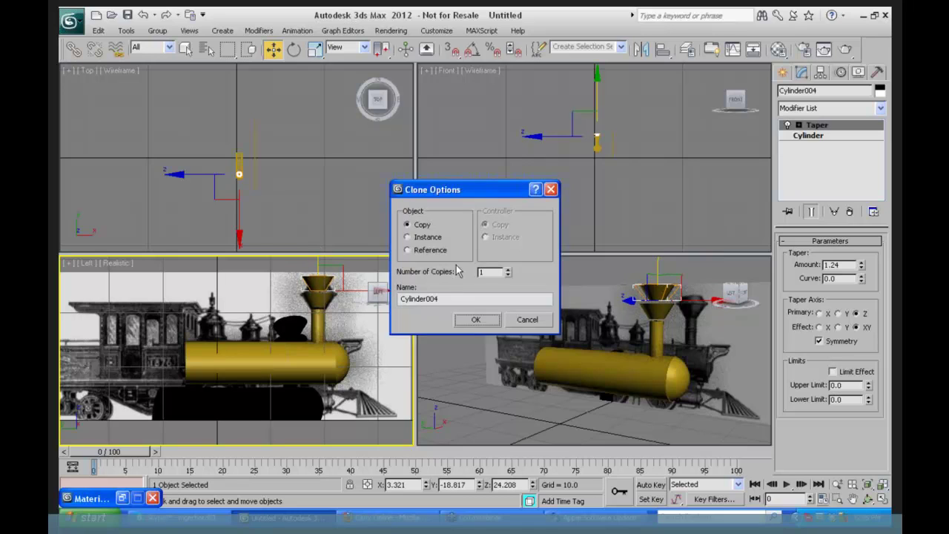
click(475, 319)
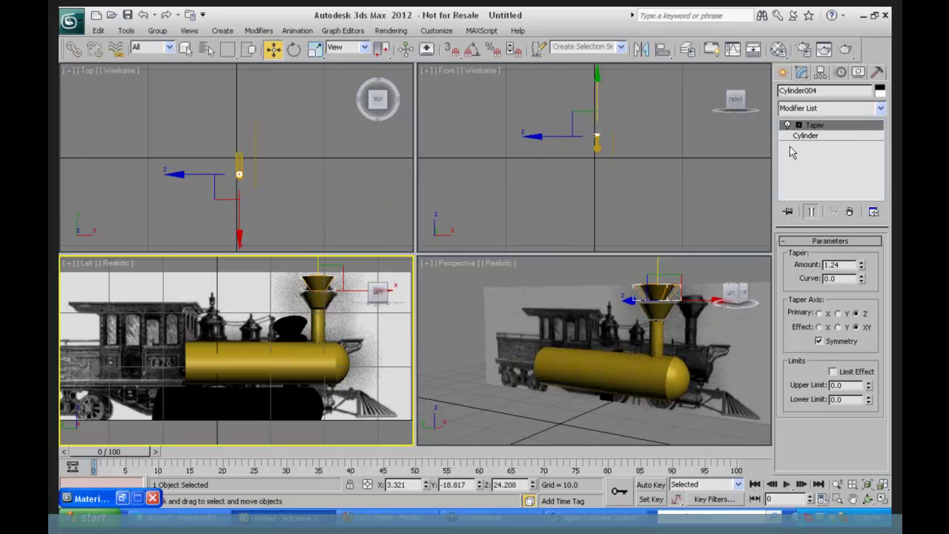
Try to flip the upper funnel by rotating its Taper gizmo, and return to the modifier's object level.
click(799, 125)
click(821, 136)
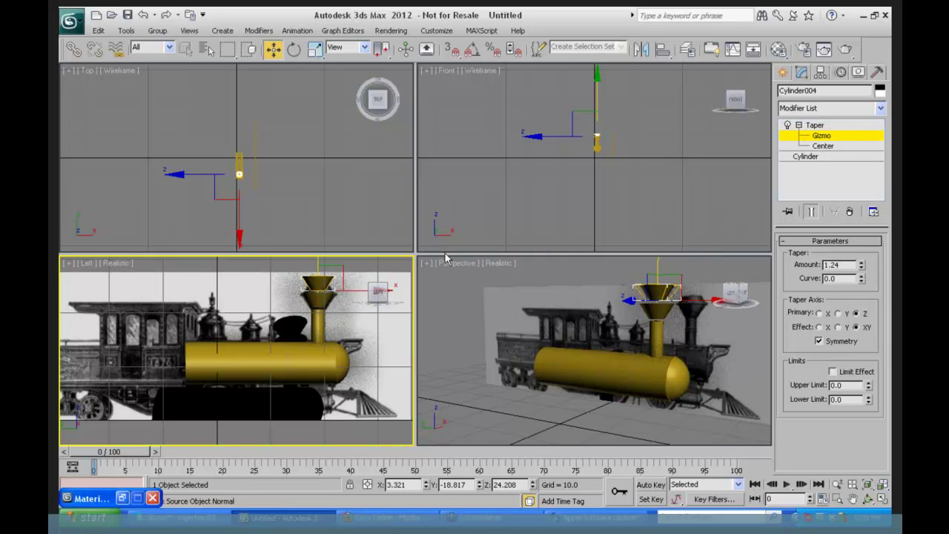
click(295, 50)
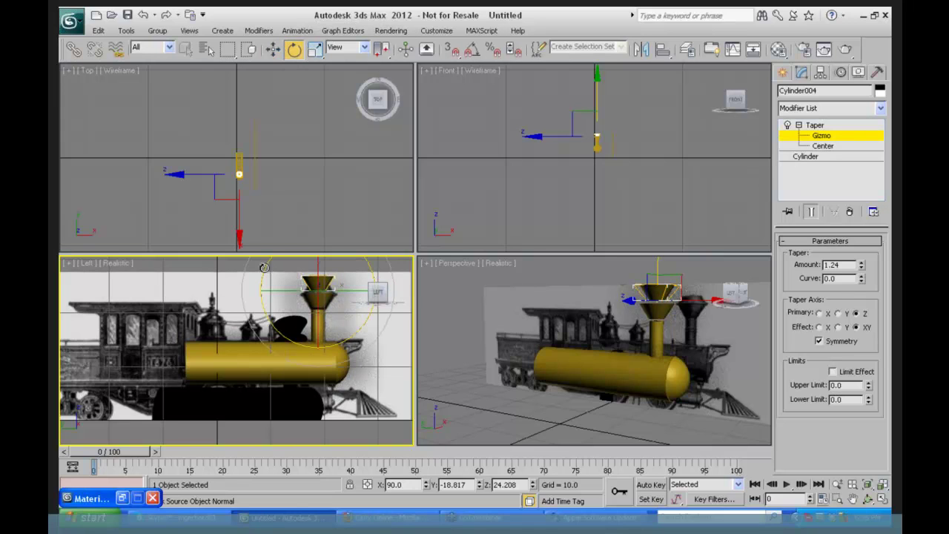
drag(252, 366, 274, 496)
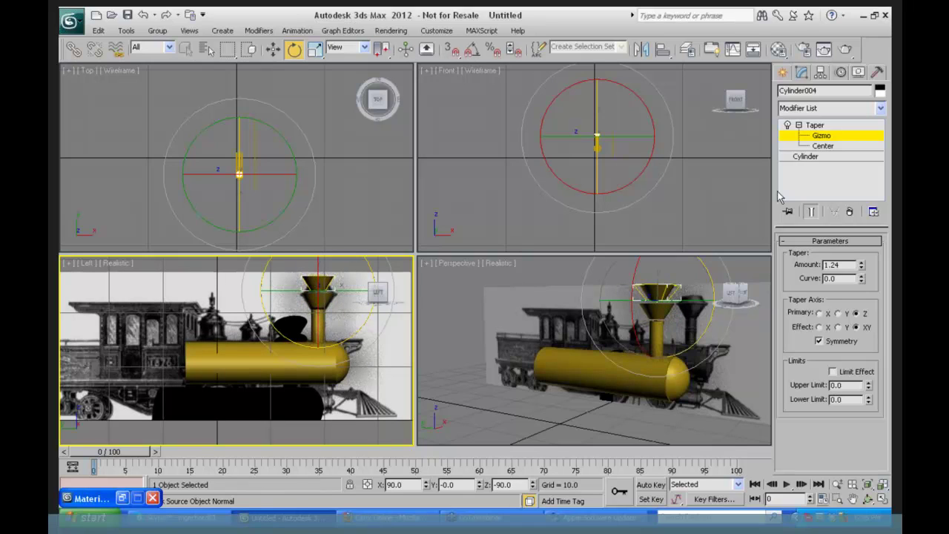
drag(862, 272, 858, 284)
click(815, 126)
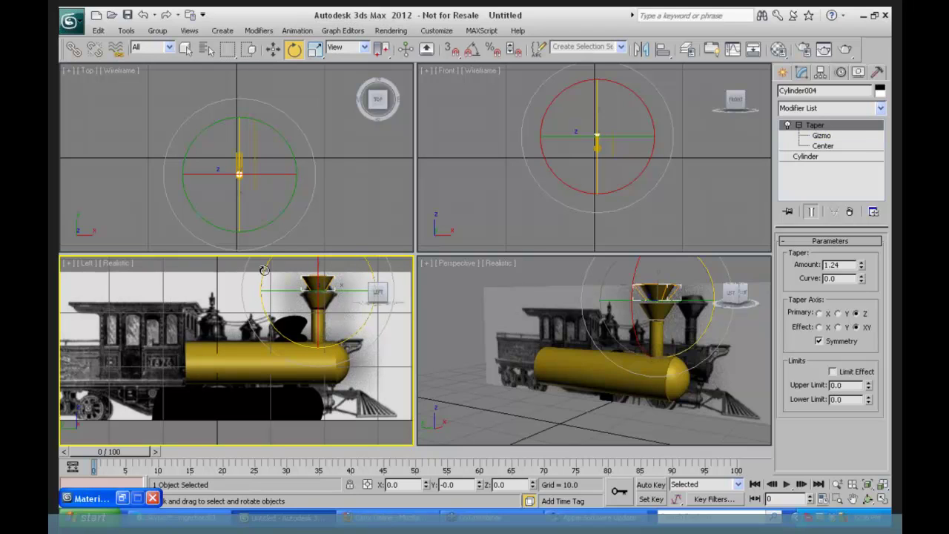
Undo the free rotation of the upper funnel, enable angle snap, and rotate it 180 degrees in the enlarged Left view.
drag(265, 270, 288, 18)
key(ctrl+z)
key(a)
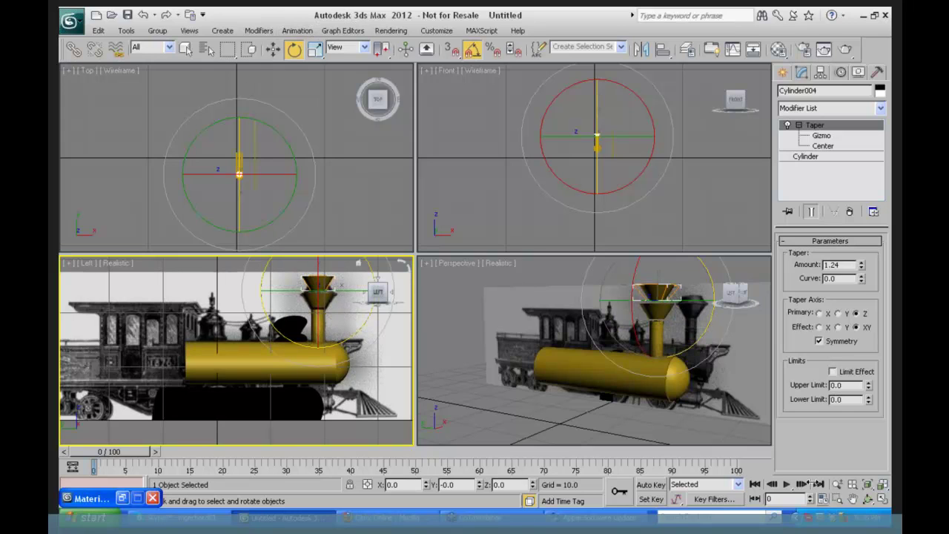
click(883, 498)
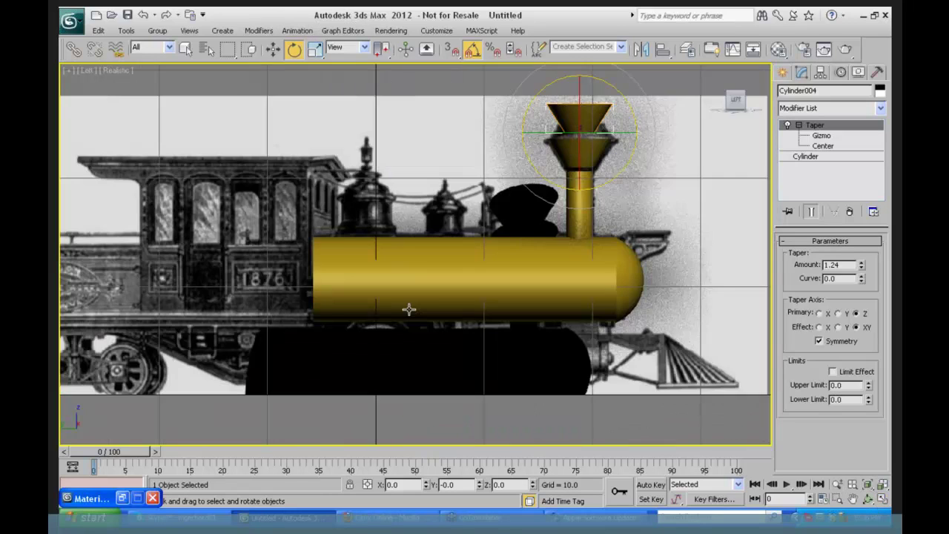
drag(529, 94, 496, 207)
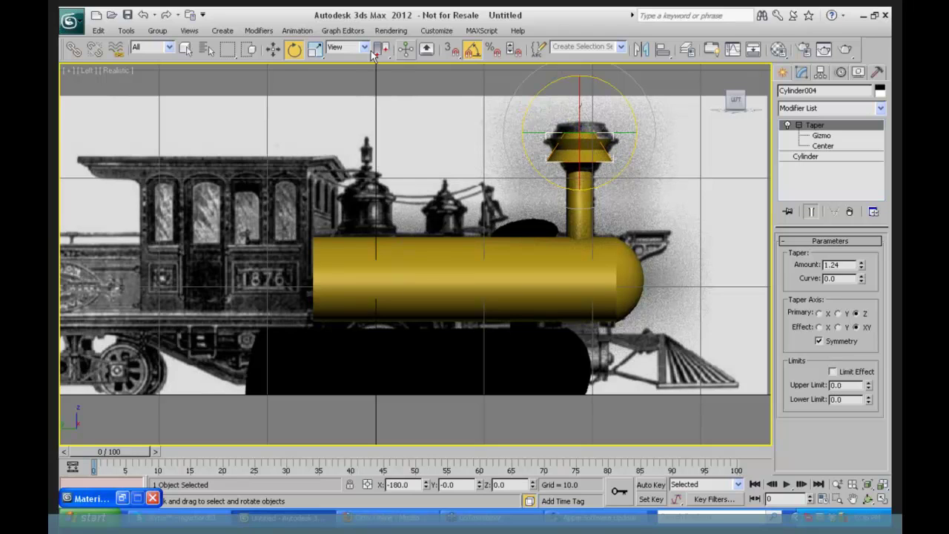
Set the inverted funnel's base cylinder height to 1.53 and position it at about Z 25.17, resting on the lower funnel.
click(272, 49)
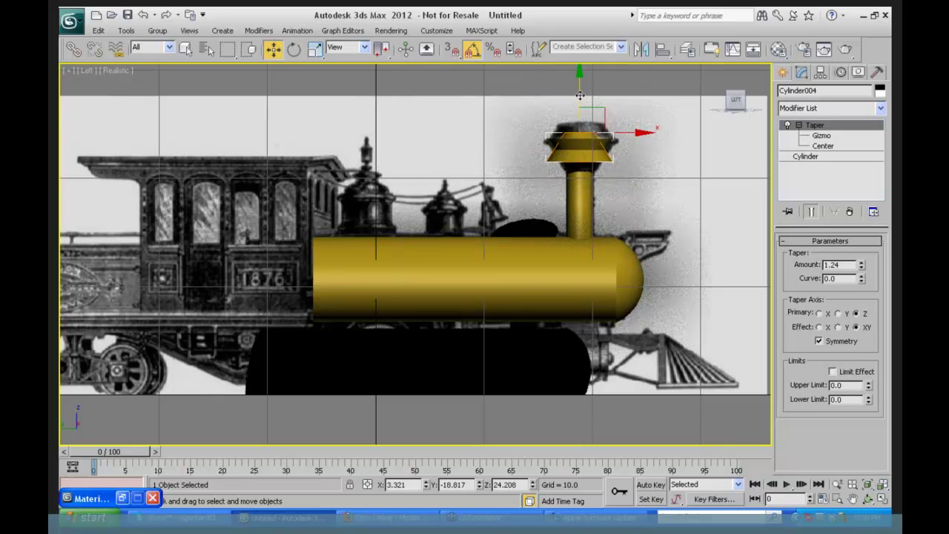
mouse_move(580, 95)
mouse_down()
mouse_move(578, 78)
mouse_move(588, 110)
mouse_up()
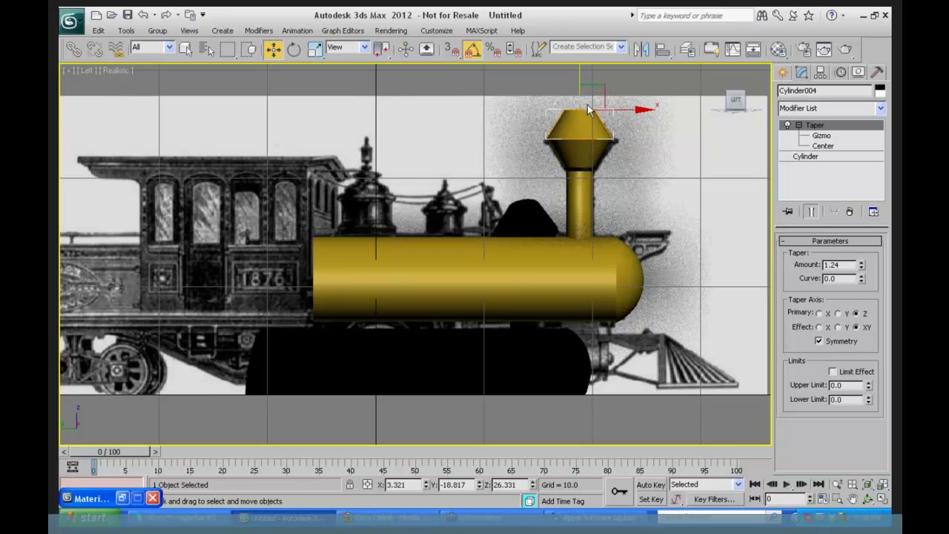
click(802, 158)
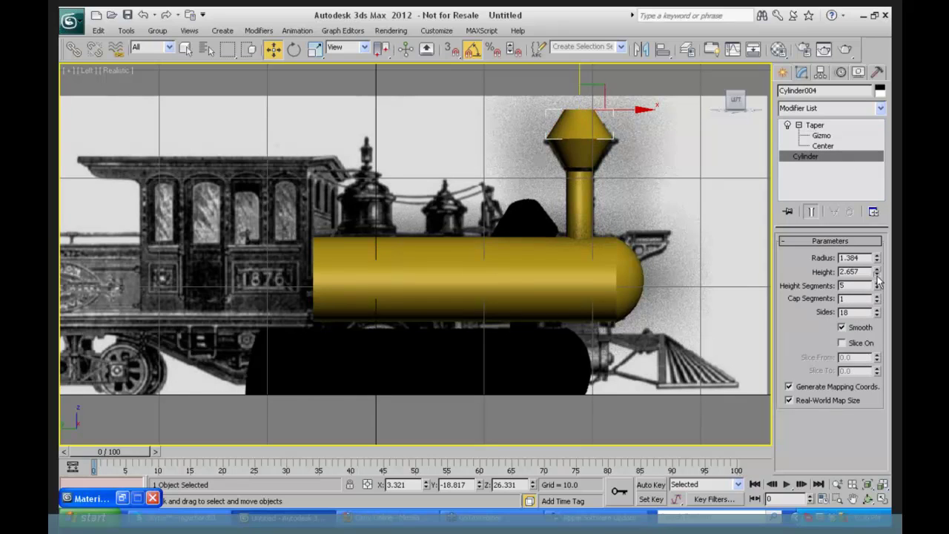
drag(877, 272, 873, 304)
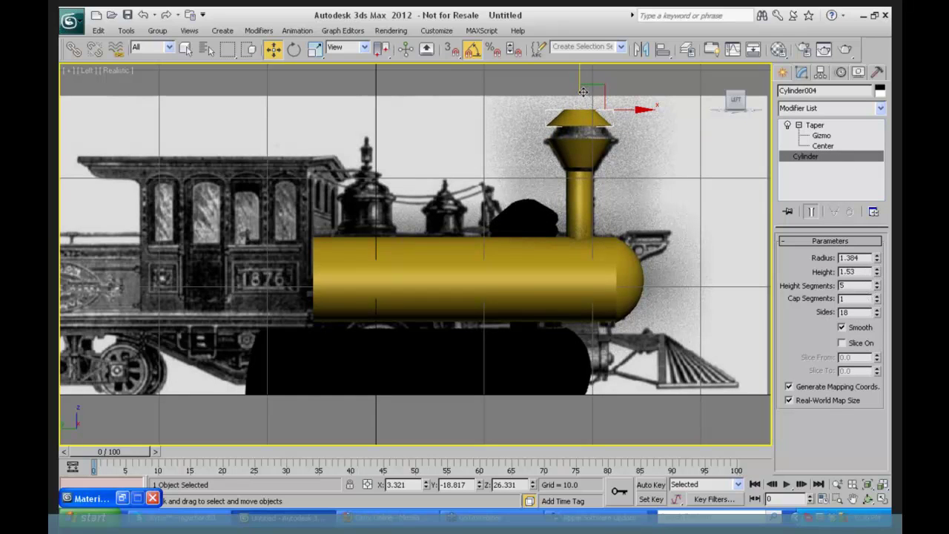
drag(584, 89, 583, 84)
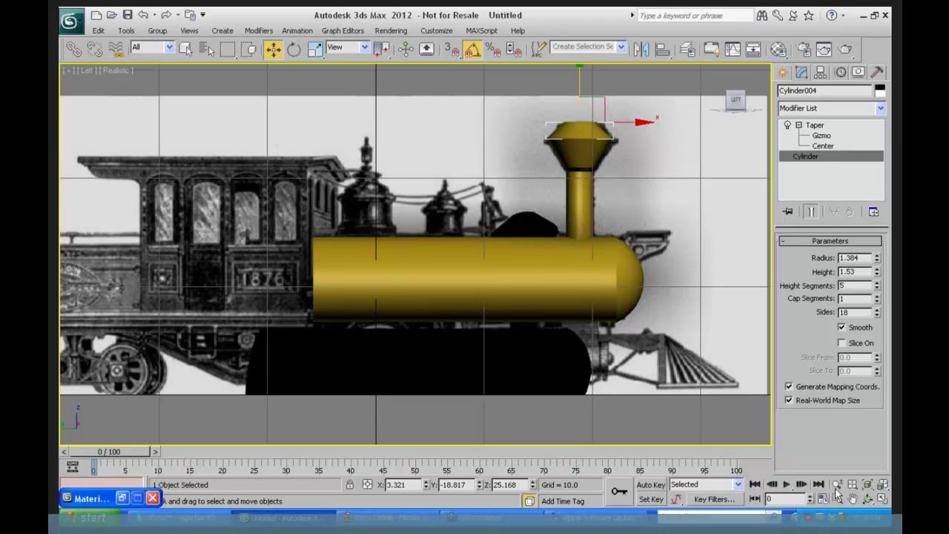
Restore the four-viewport layout and inspect the smokestack and boiler from another angle in the Perspective view.
click(882, 498)
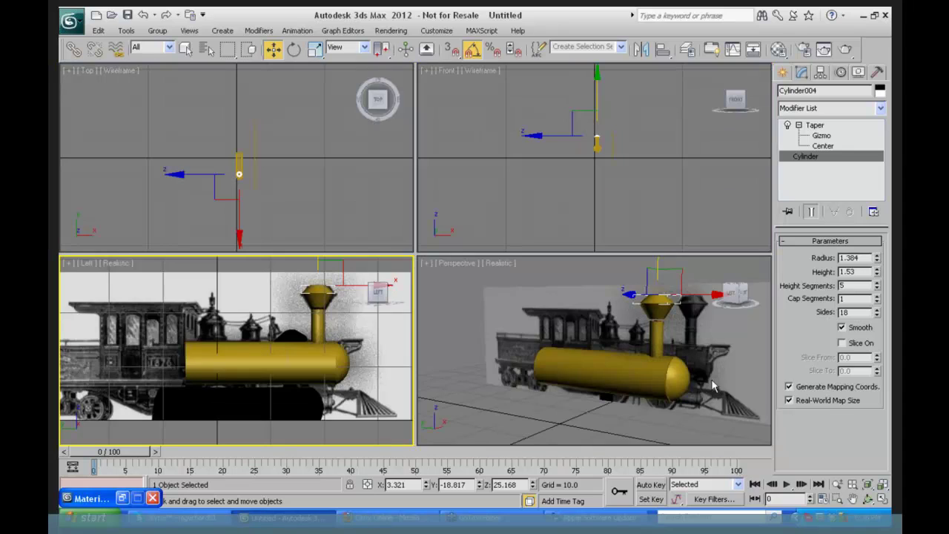
click(867, 500)
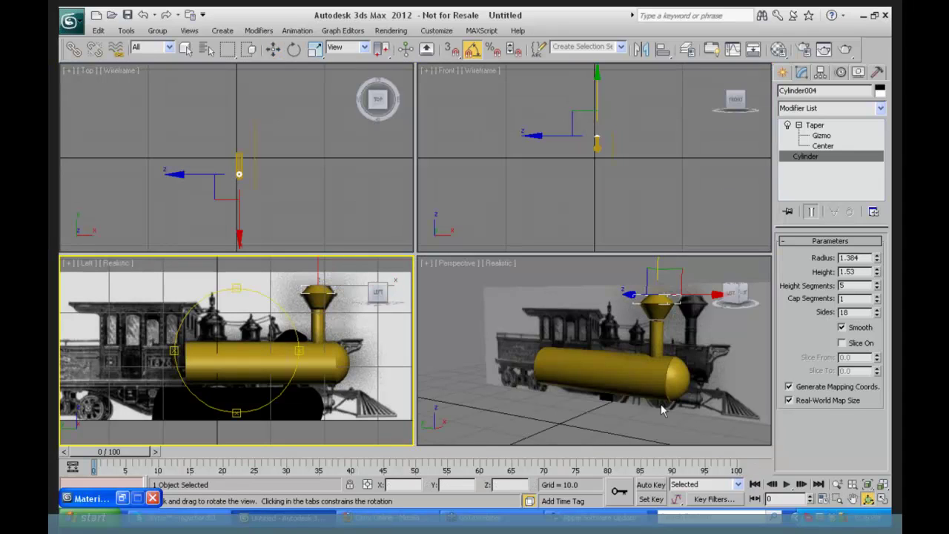
click(586, 348)
mouse_move(585, 349)
mouse_down()
mouse_move(554, 348)
mouse_move(614, 339)
mouse_move(592, 339)
mouse_up()
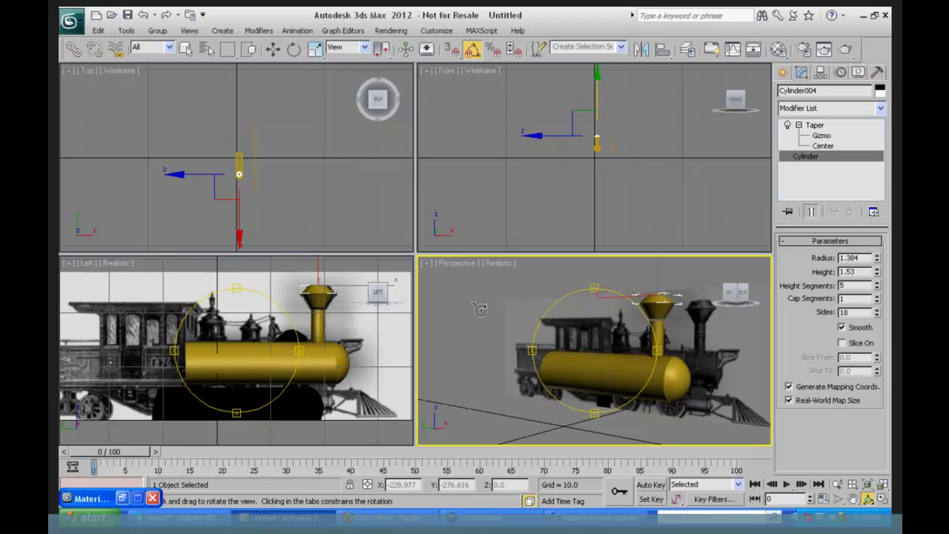
Save the scene under the new name Train_01_Primitives in the E:\3dbuz folder.
click(76, 25)
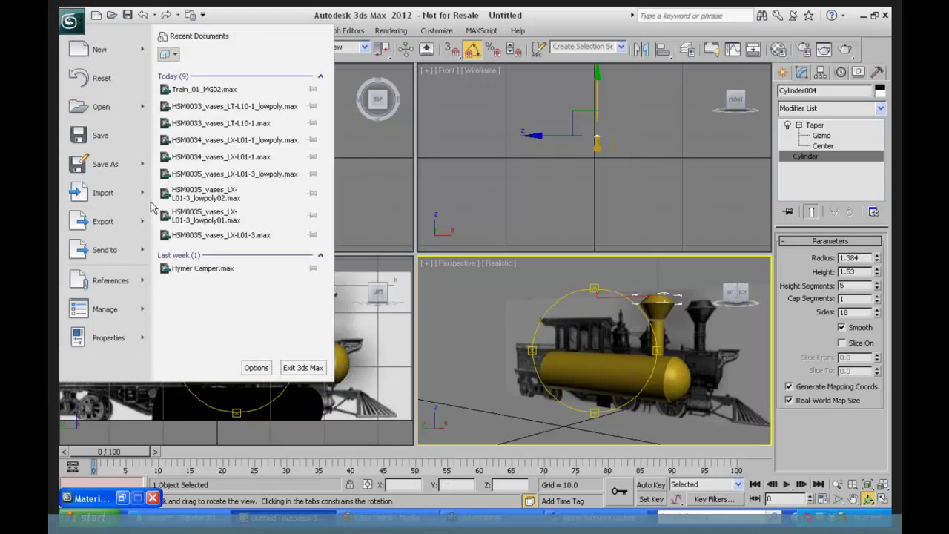
mouse_move(105, 165)
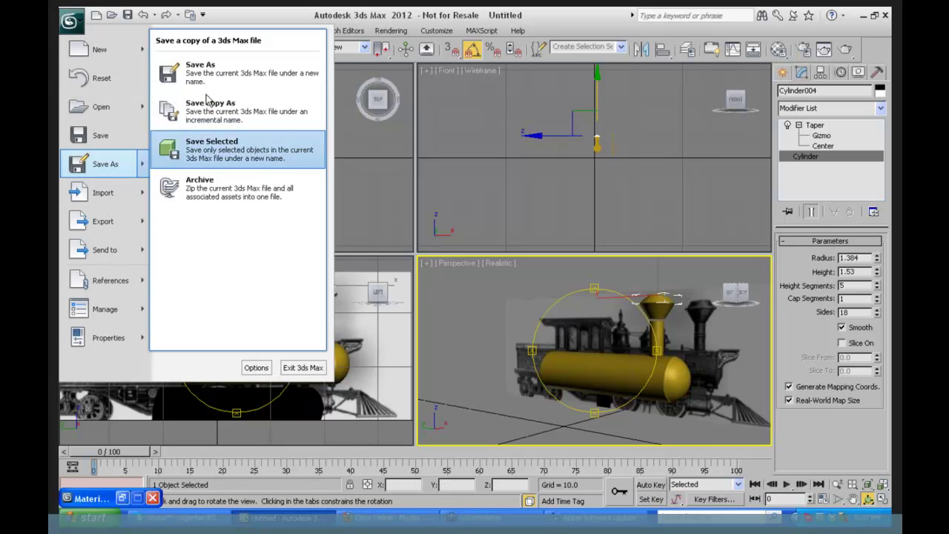
click(202, 67)
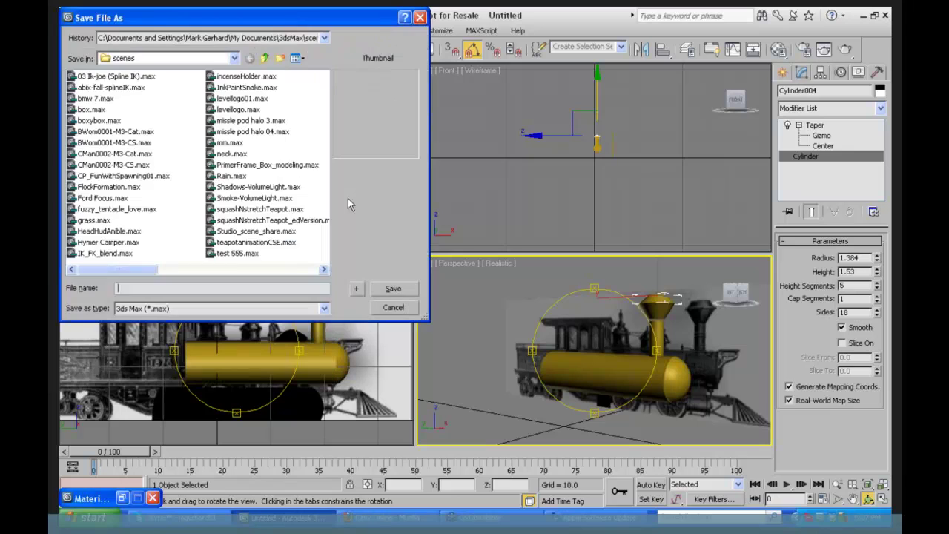
click(324, 37)
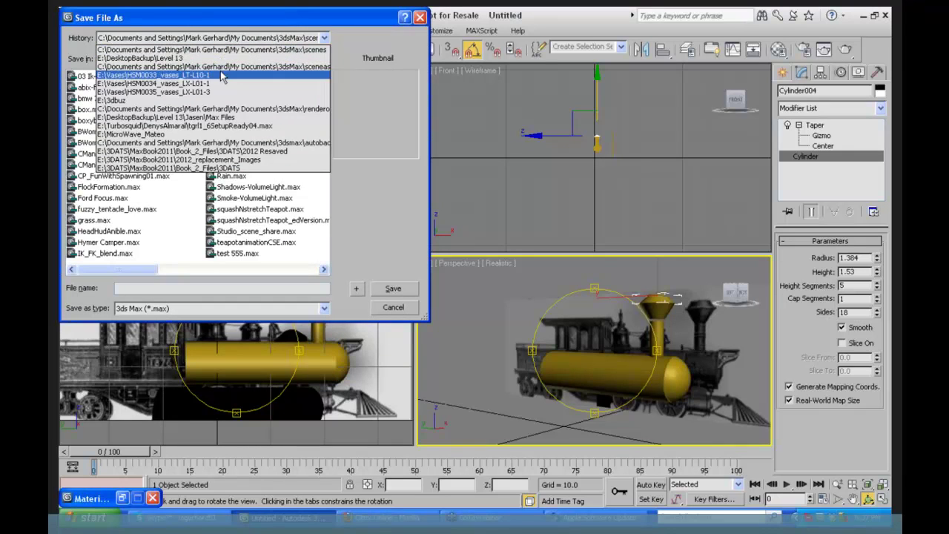
click(200, 100)
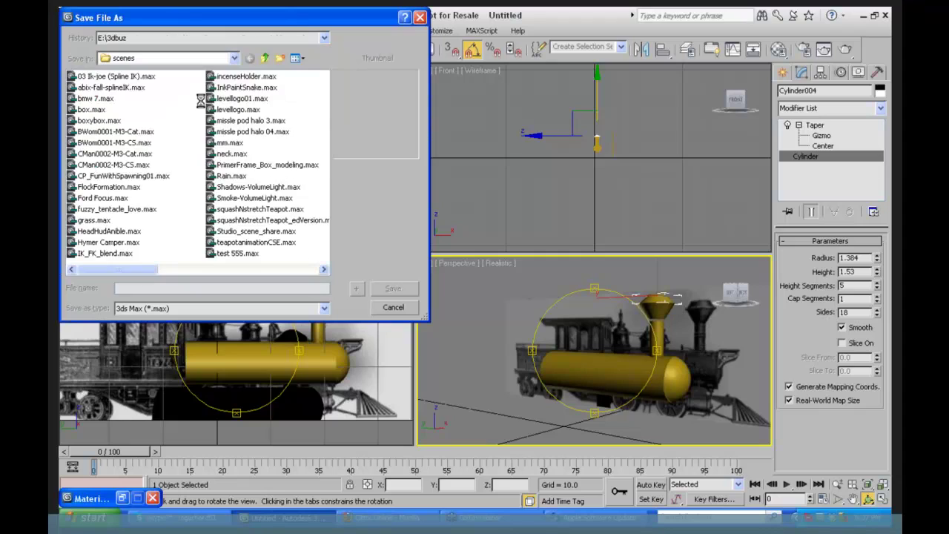
click(131, 289)
text(T)
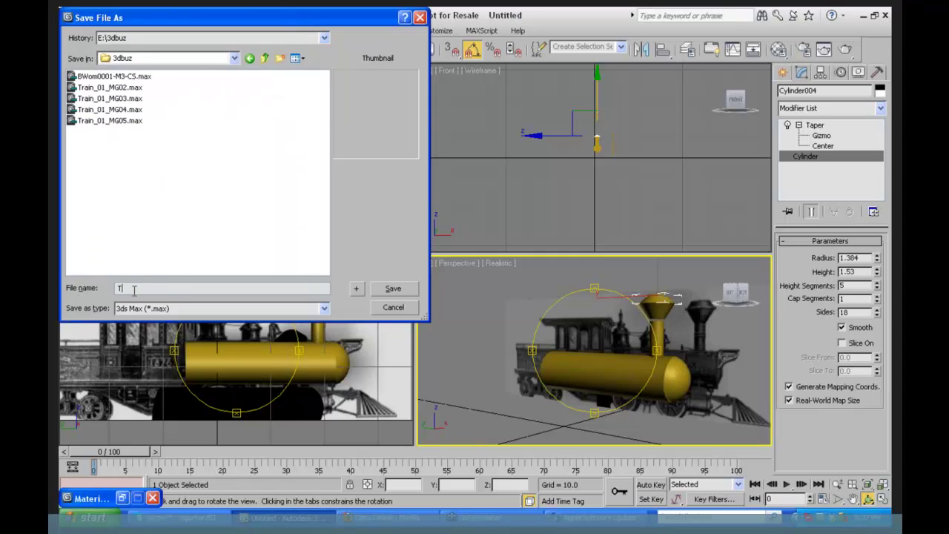
text(rain_01_)
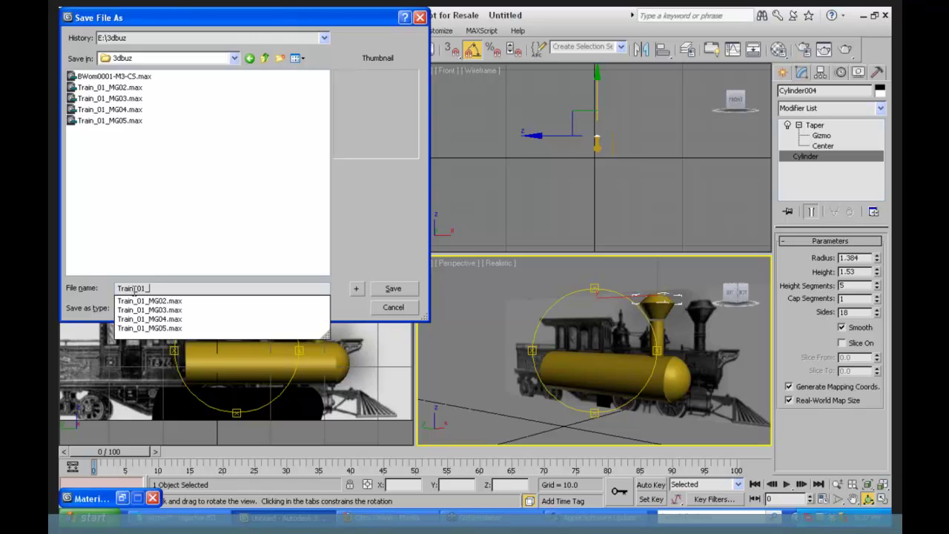
text(Pr)
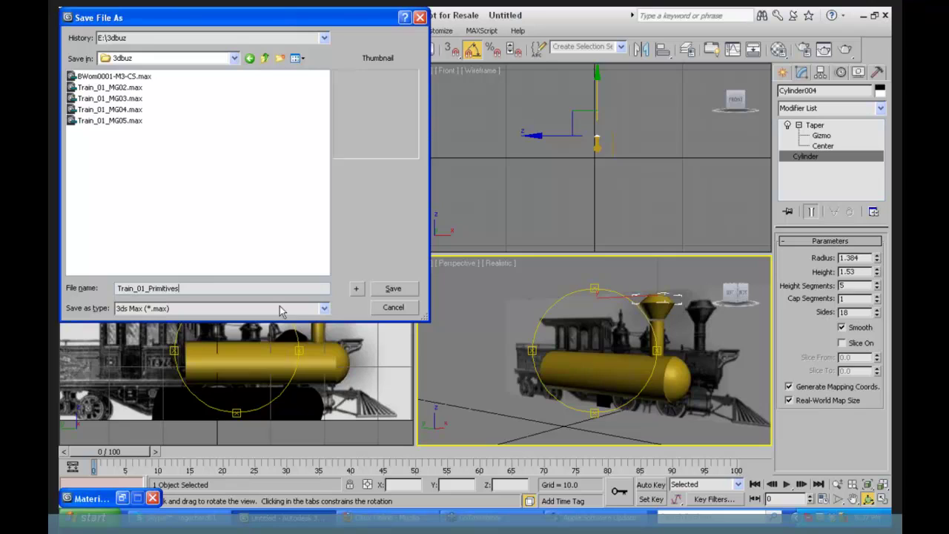
text(imitives)
click(393, 288)
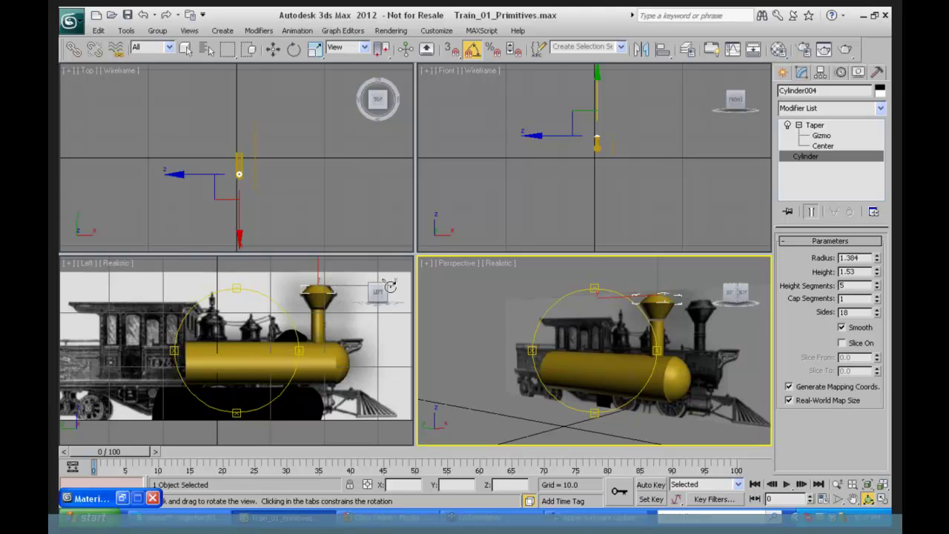
Try Wireframe shading on the Perspective viewport and restore its Realistic shading.
right_click(369, 317)
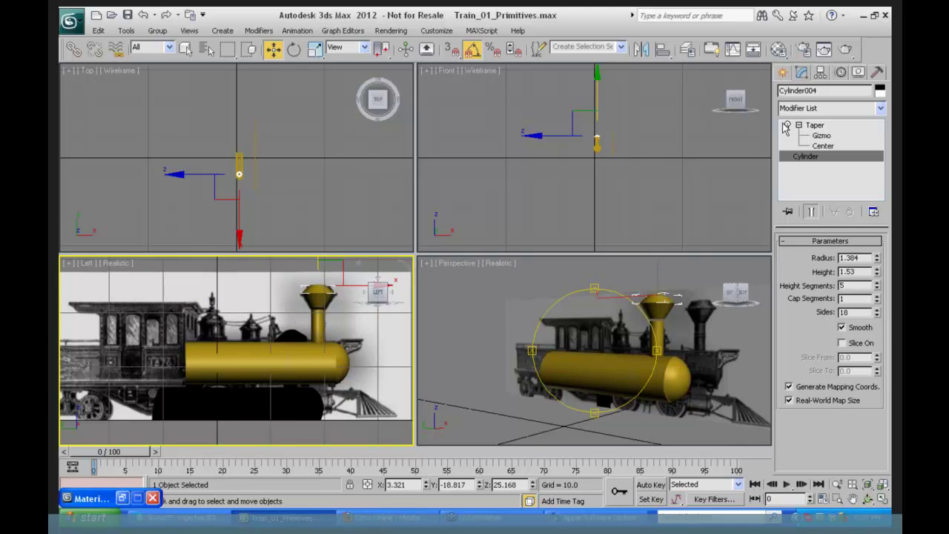
click(532, 281)
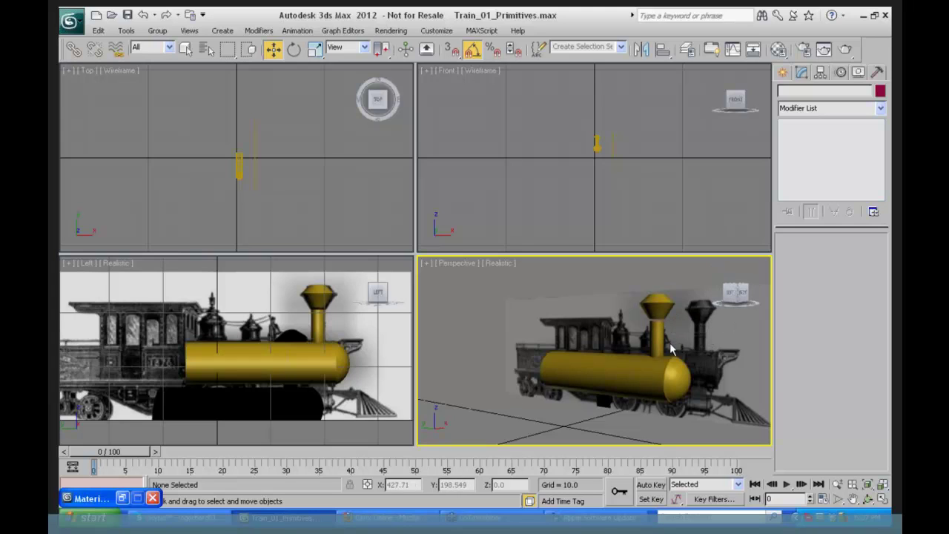
click(608, 364)
click(498, 268)
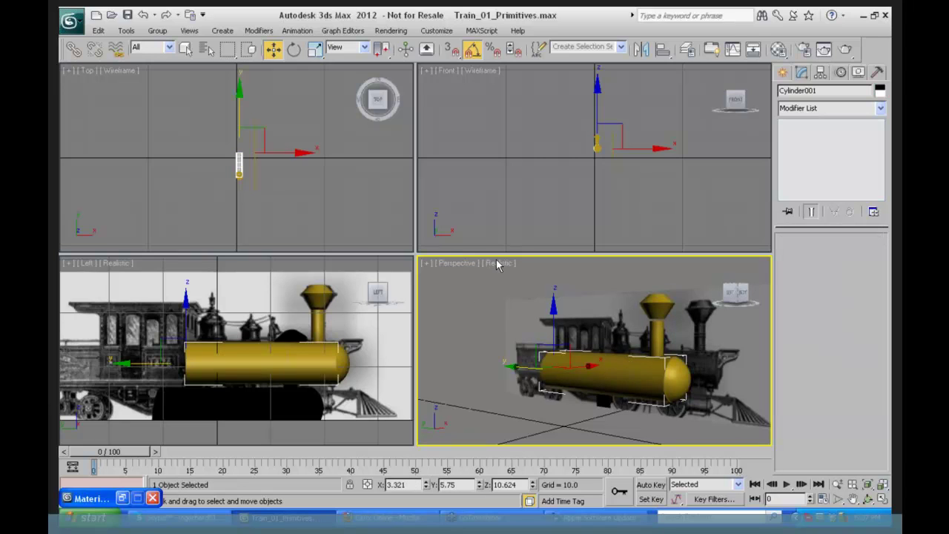
click(495, 265)
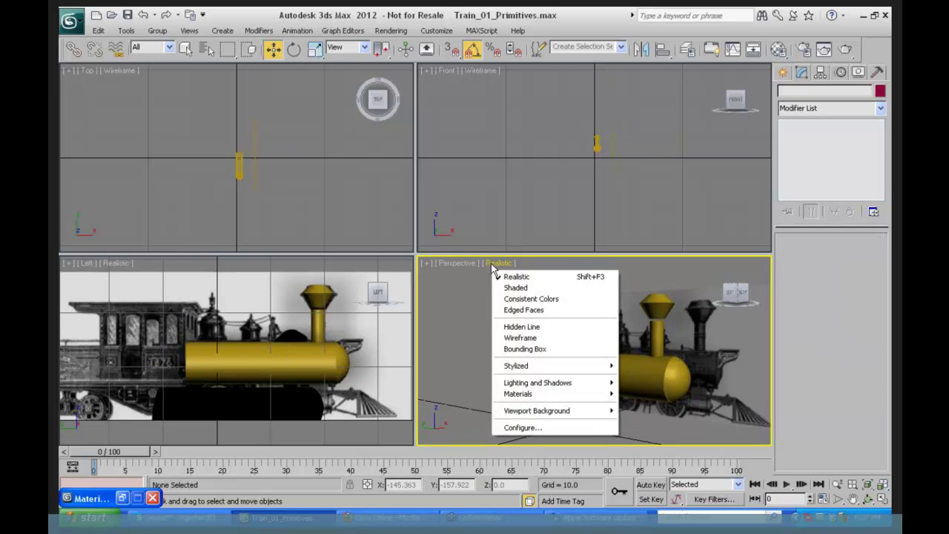
click(519, 338)
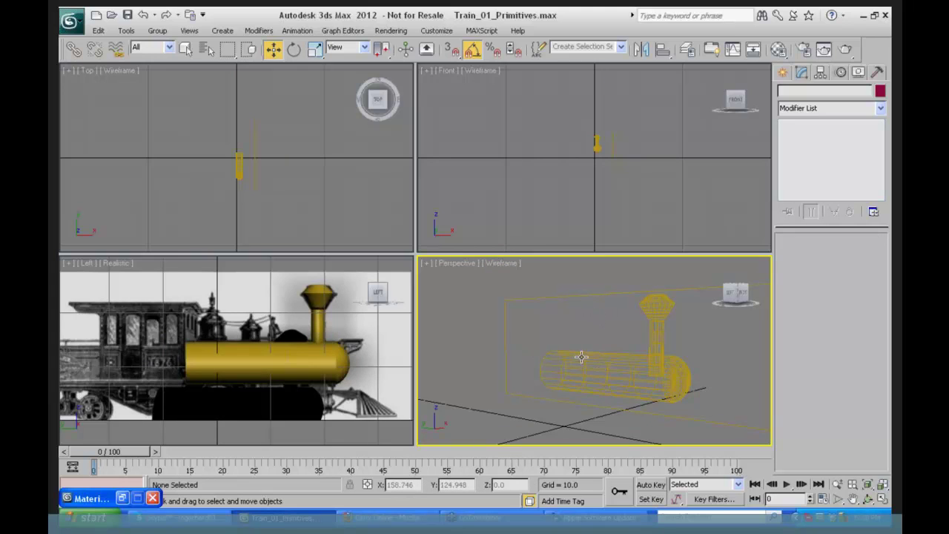
click(492, 262)
click(511, 274)
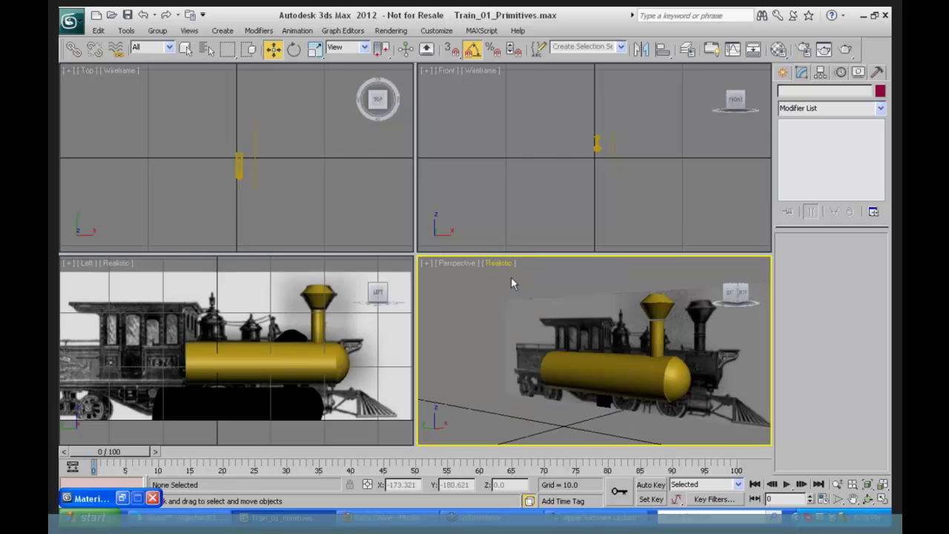
Change the second sample material to the Standard type and assign it to the boiler cylinder.
key(m)
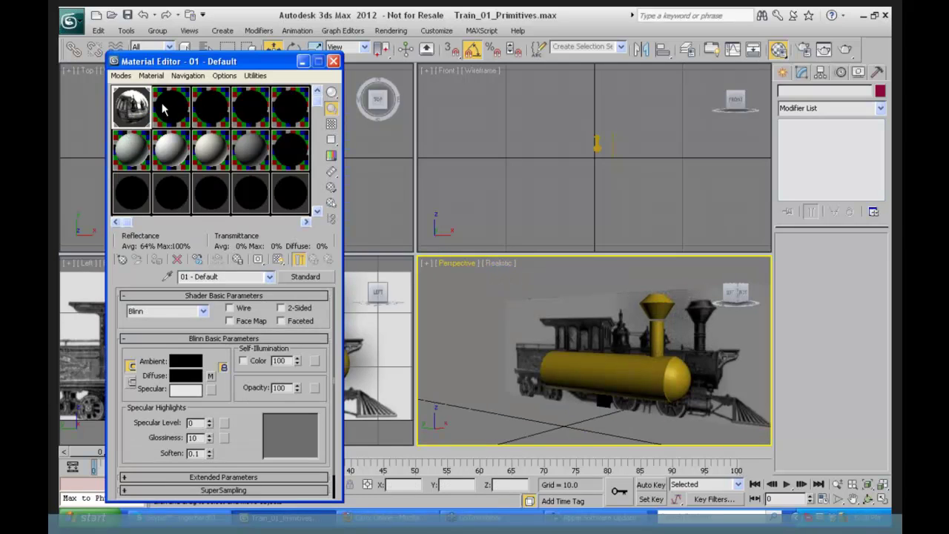
click(163, 104)
click(301, 277)
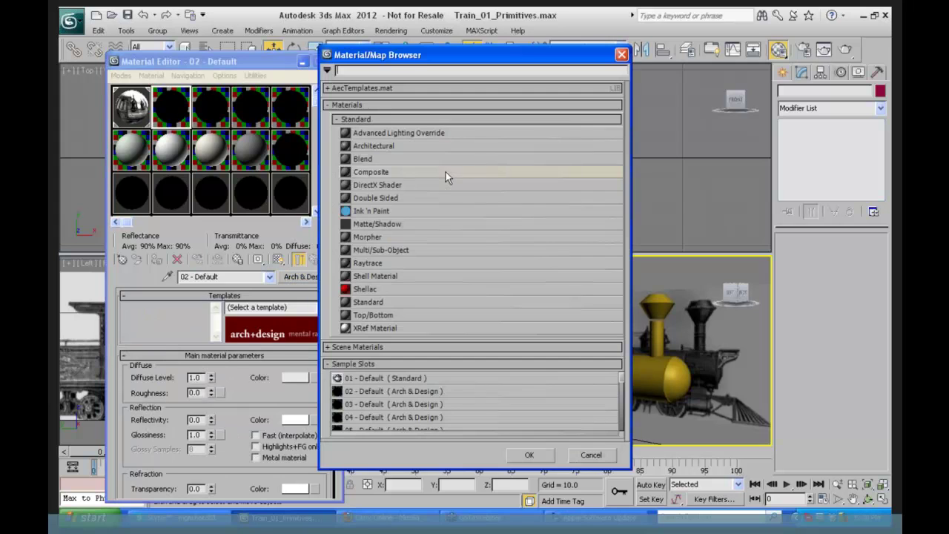
click(370, 302)
click(527, 454)
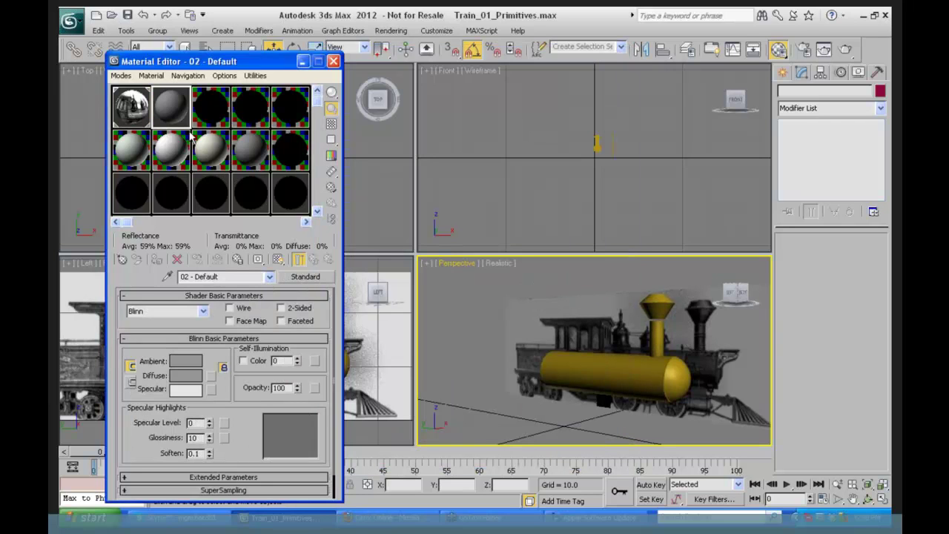
drag(171, 104, 593, 365)
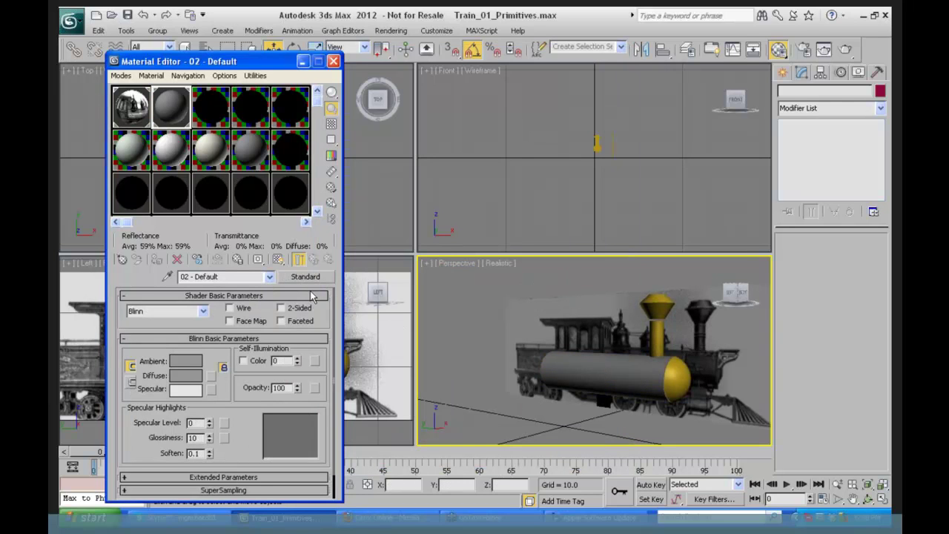
Enable Wire on the boiler's material and set its diffuse color to light turquoise, RGB 150, 255, 241.
click(229, 308)
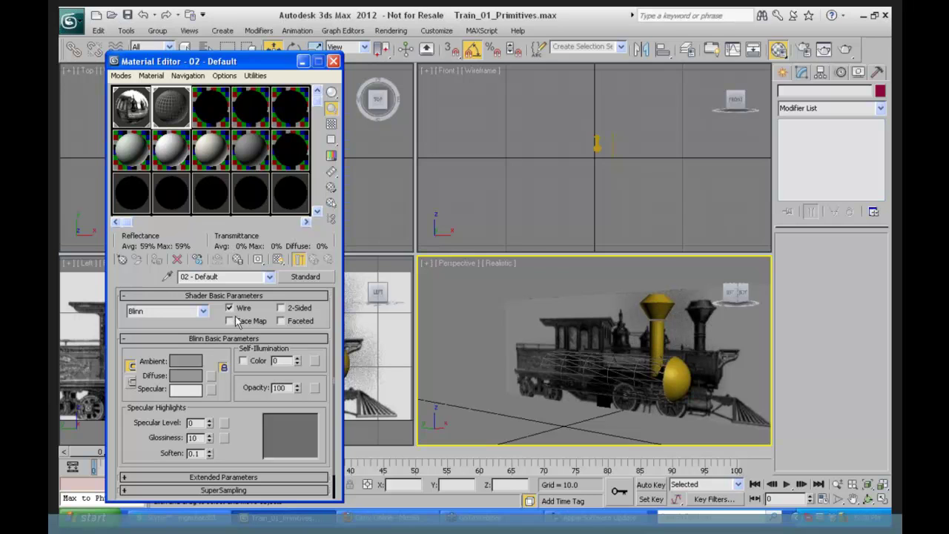
click(181, 377)
click(369, 100)
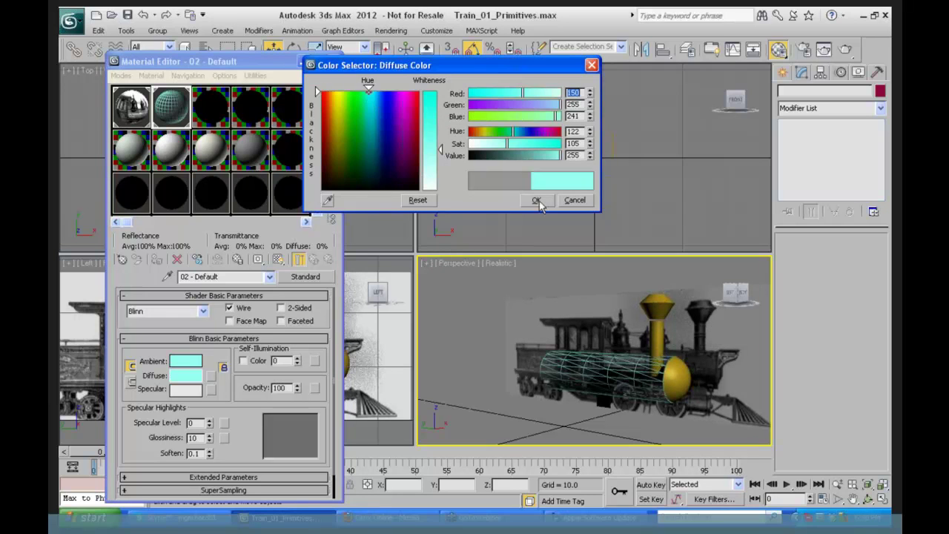
click(536, 199)
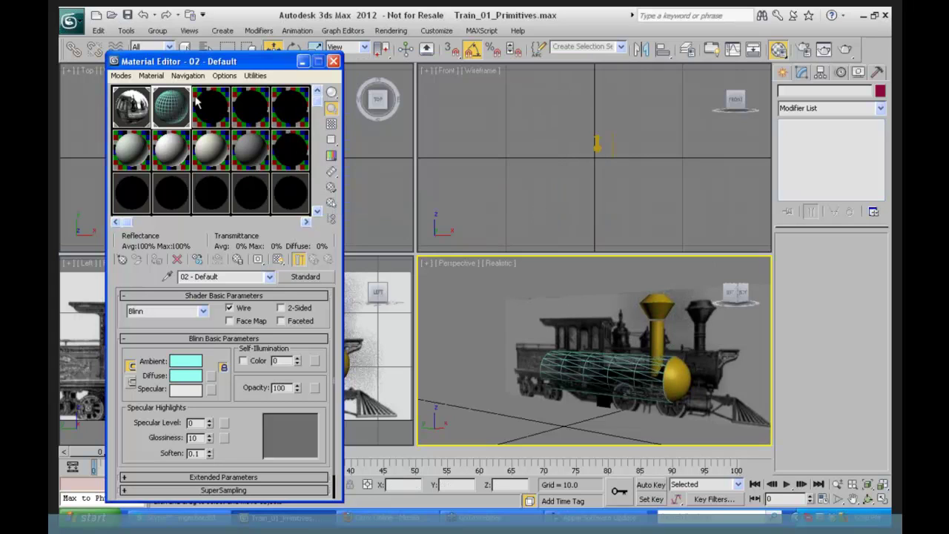
Assign the turquoise wire material to the smokestack parts and the boiler's dome, and close the Material Editor.
drag(169, 109, 652, 338)
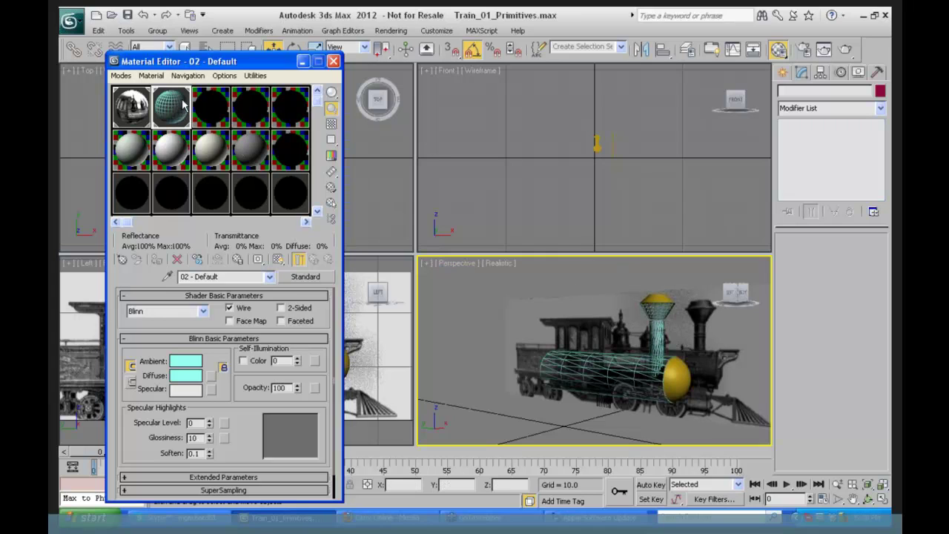
drag(664, 305, 663, 306)
drag(175, 103, 682, 384)
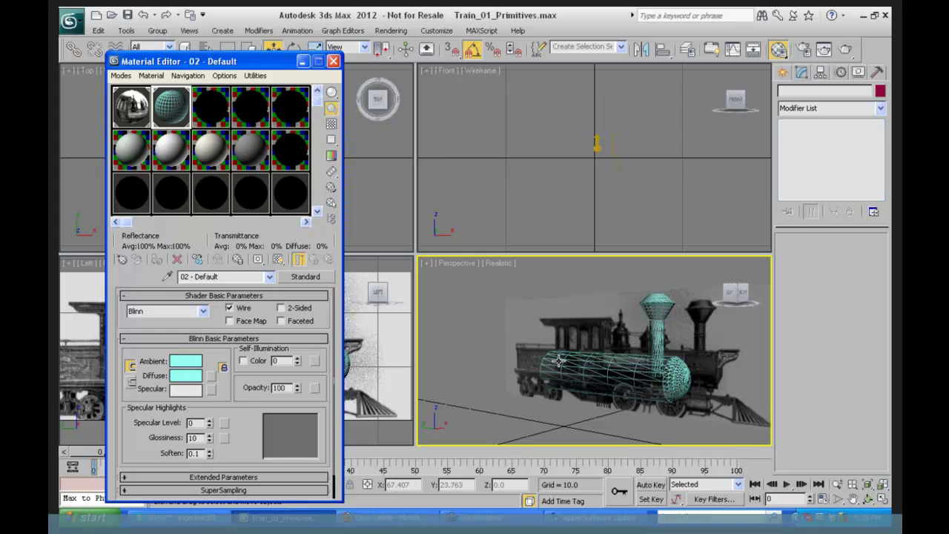
click(868, 502)
drag(563, 335, 615, 333)
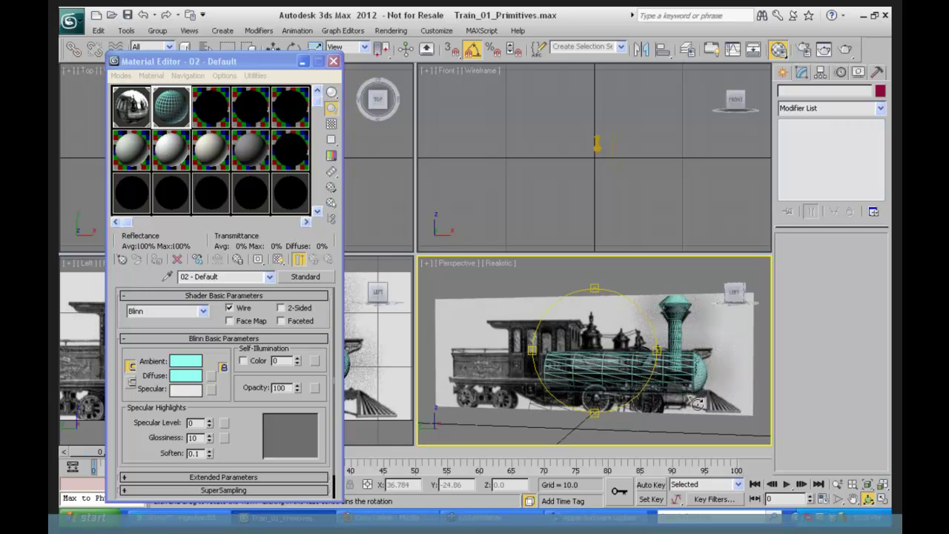
click(333, 62)
click(334, 61)
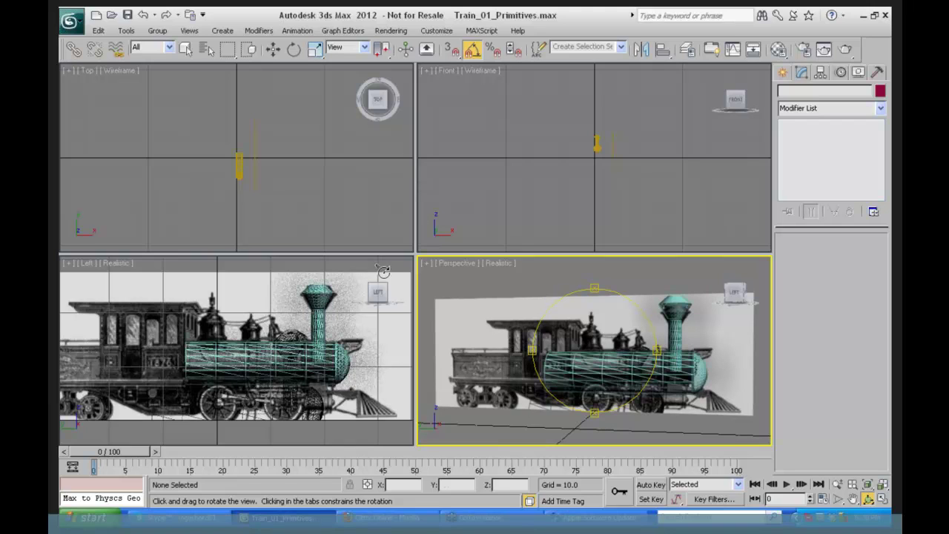
Unfreeze all objects and isolate the reference image box.
key(w)
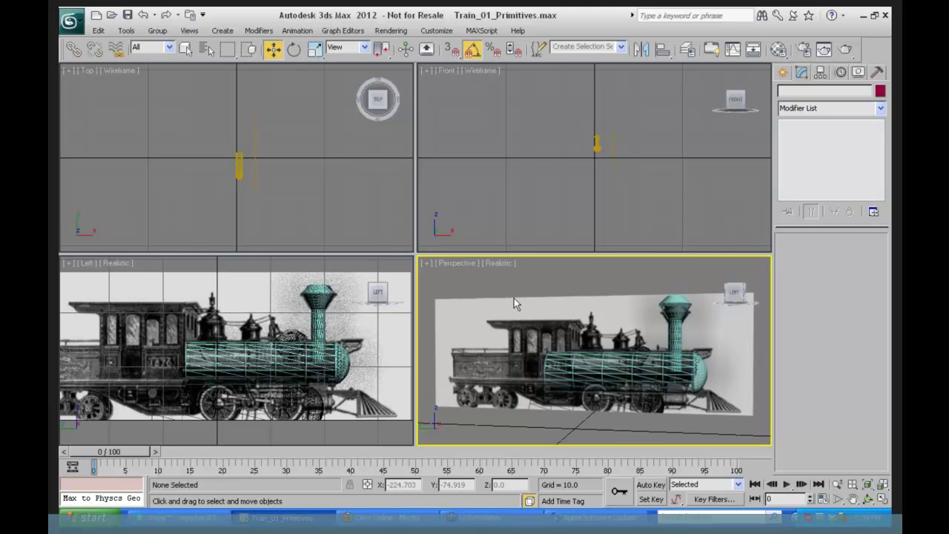
right_click(519, 306)
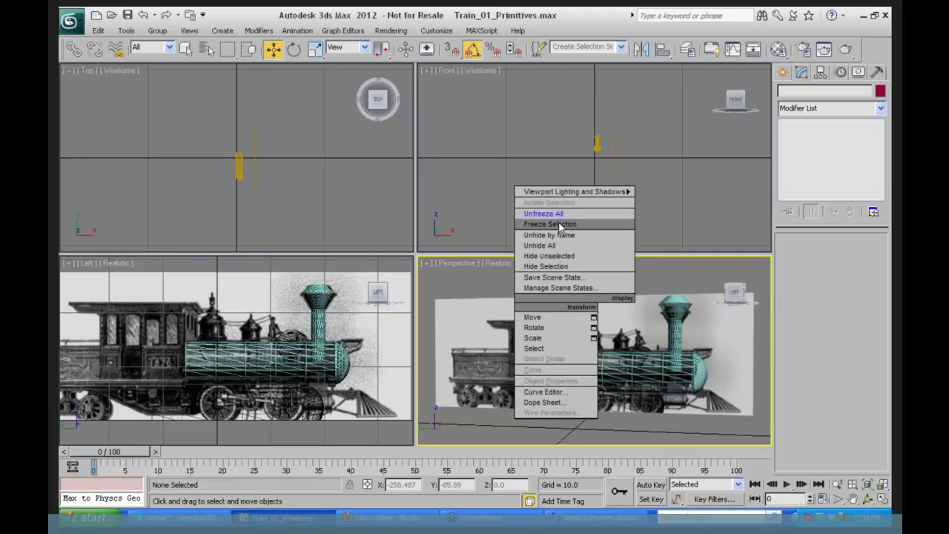
click(543, 213)
click(513, 307)
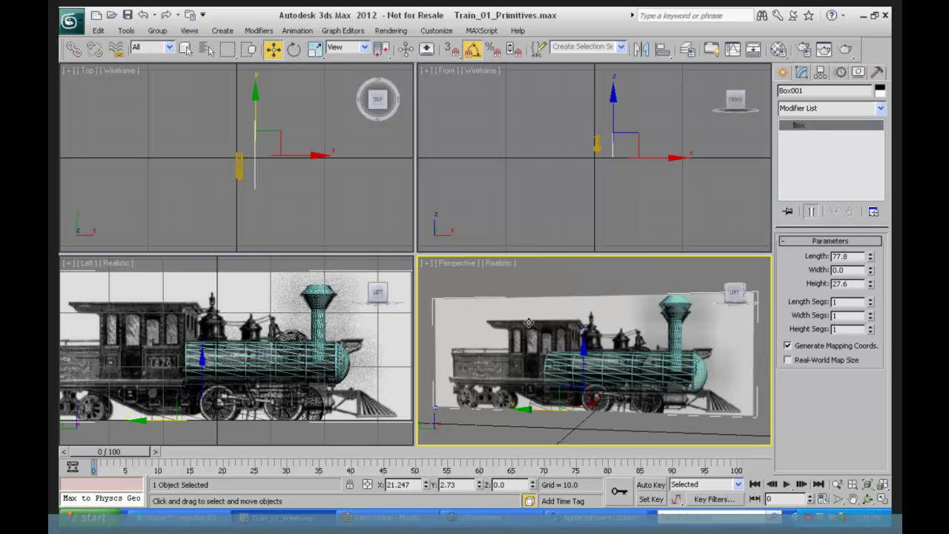
key(alt+q)
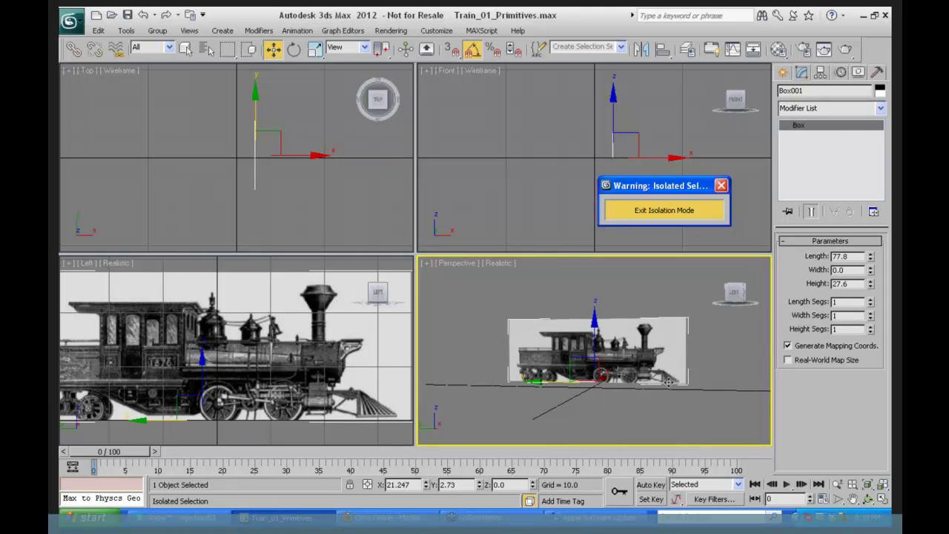
Enlarge the Perspective view and toggle the reference image's isolation off and on to compare it with the wireframe model.
click(882, 498)
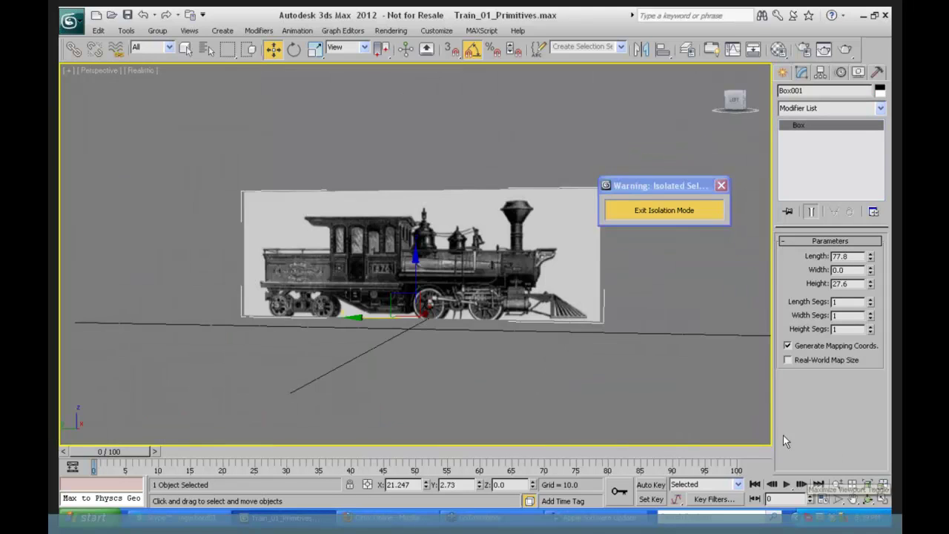
click(837, 484)
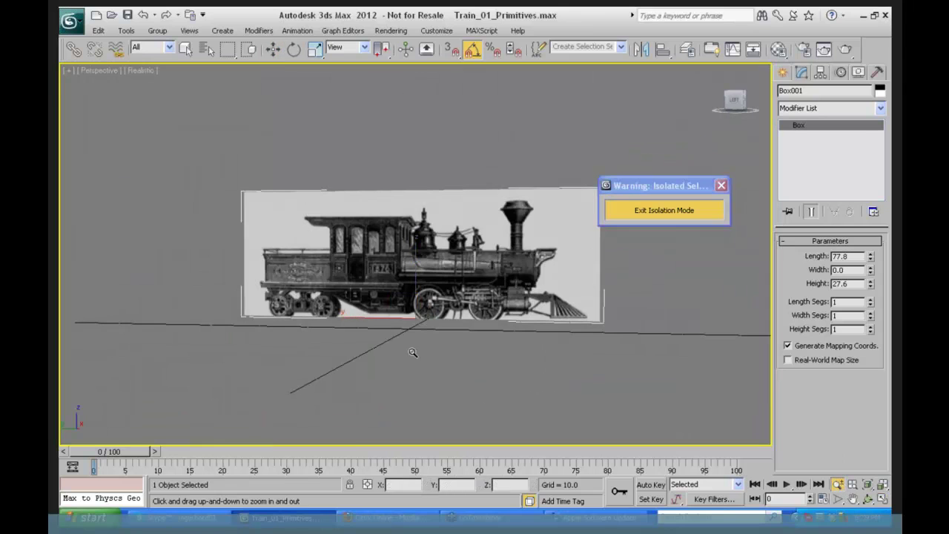
drag(413, 353, 381, 263)
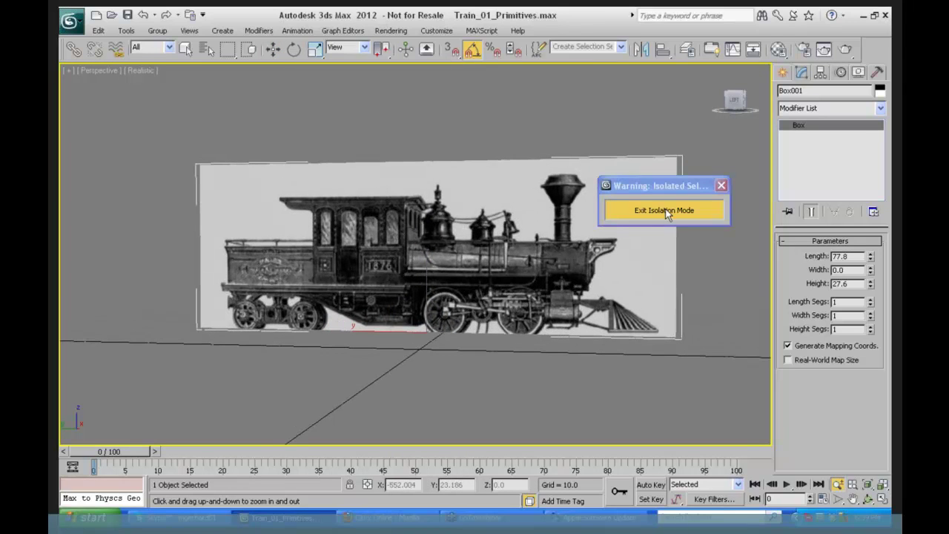
click(721, 186)
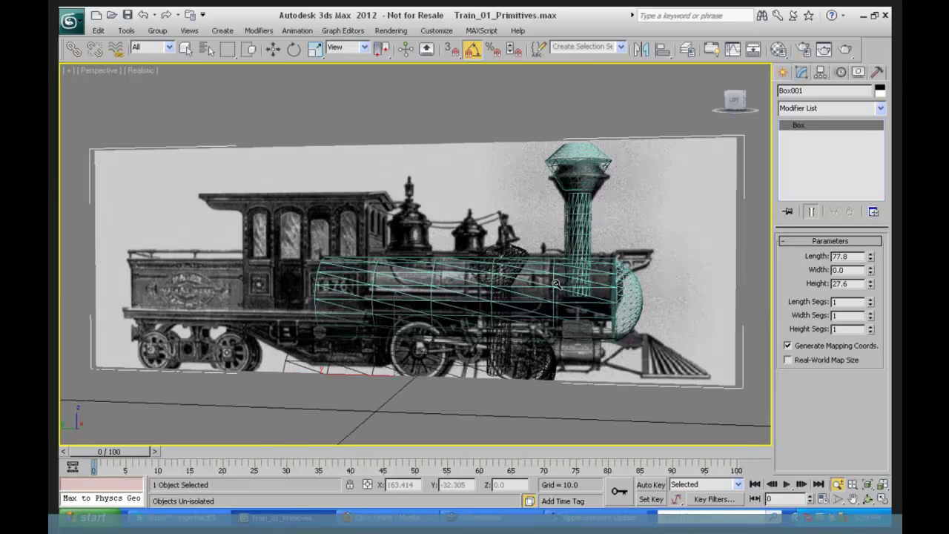
key(alt+q)
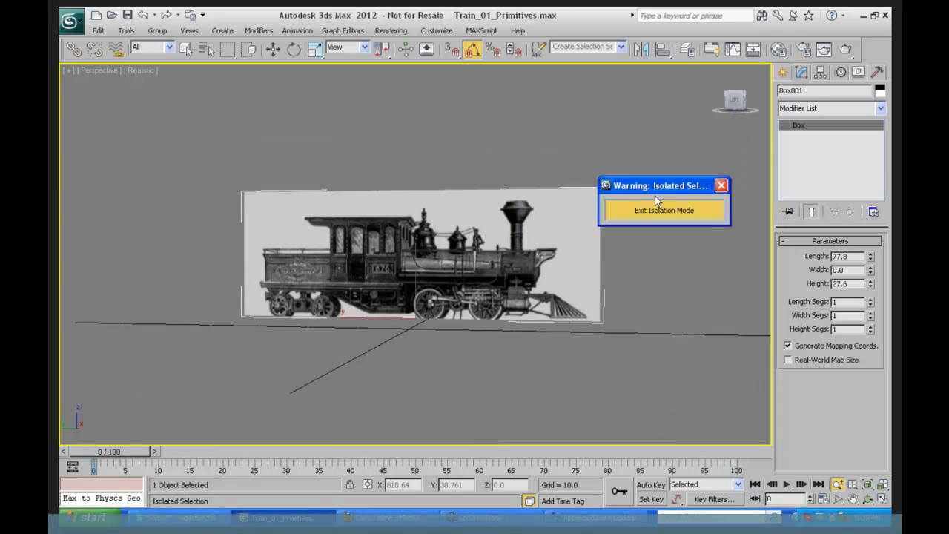
Draw a flat box about 59.75 long and 37.47 wide in front of the reference image, with height 0 and Real-World Map Size off.
drag(661, 190, 155, 107)
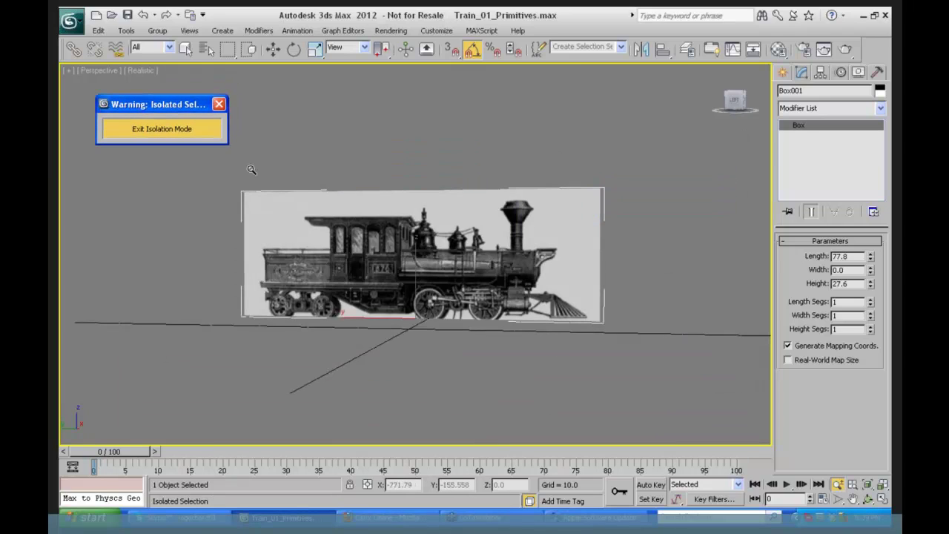
click(852, 498)
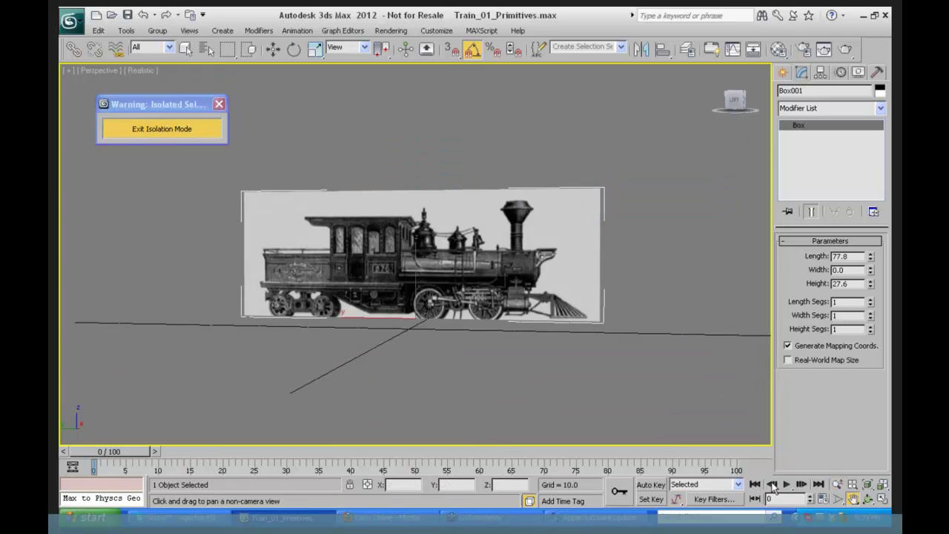
drag(413, 242, 456, 231)
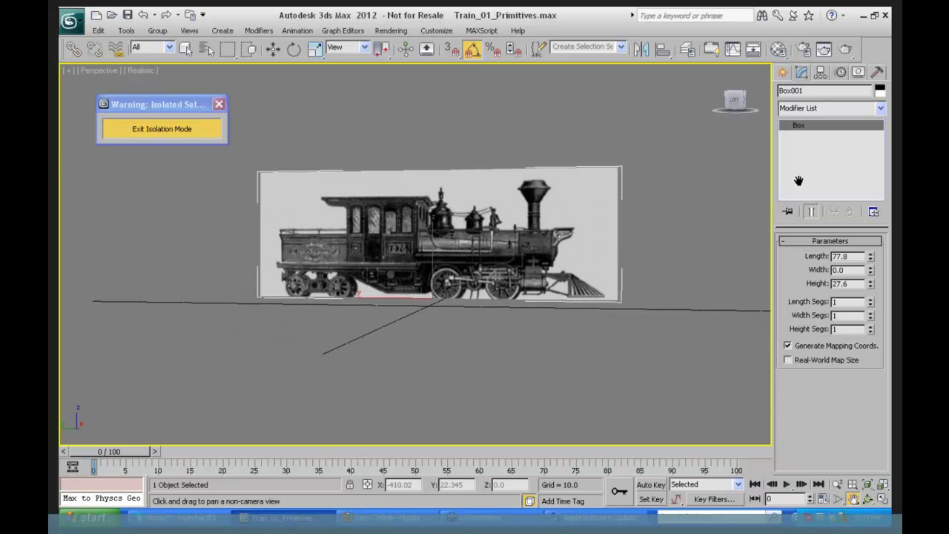
click(782, 72)
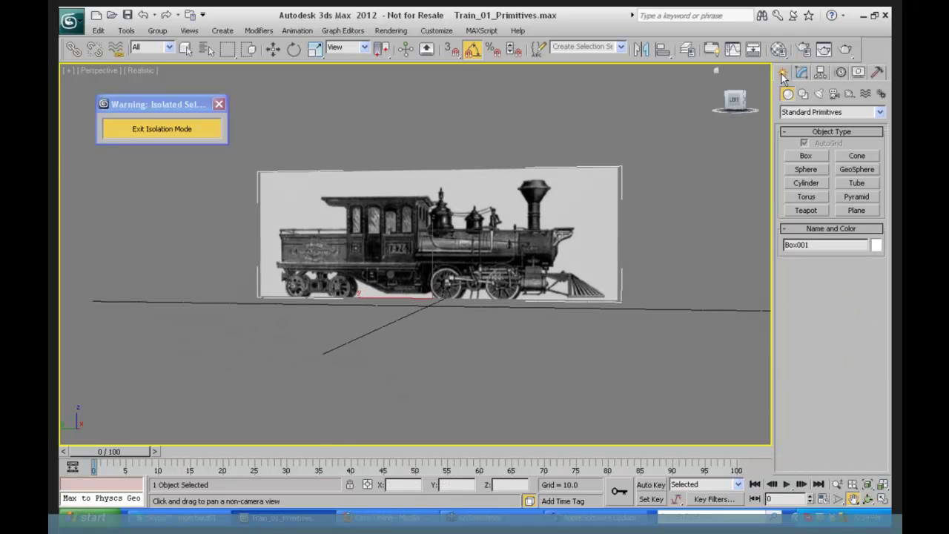
click(806, 159)
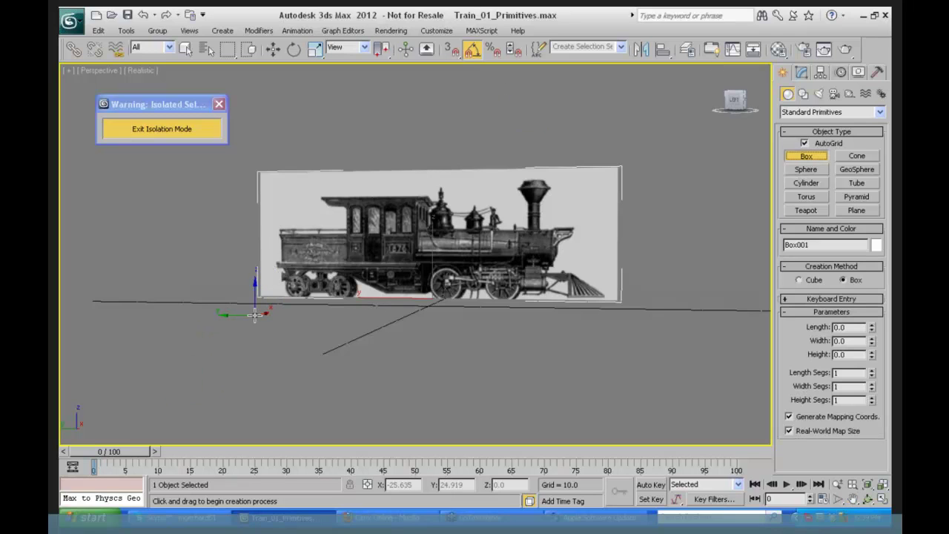
drag(254, 314, 635, 353)
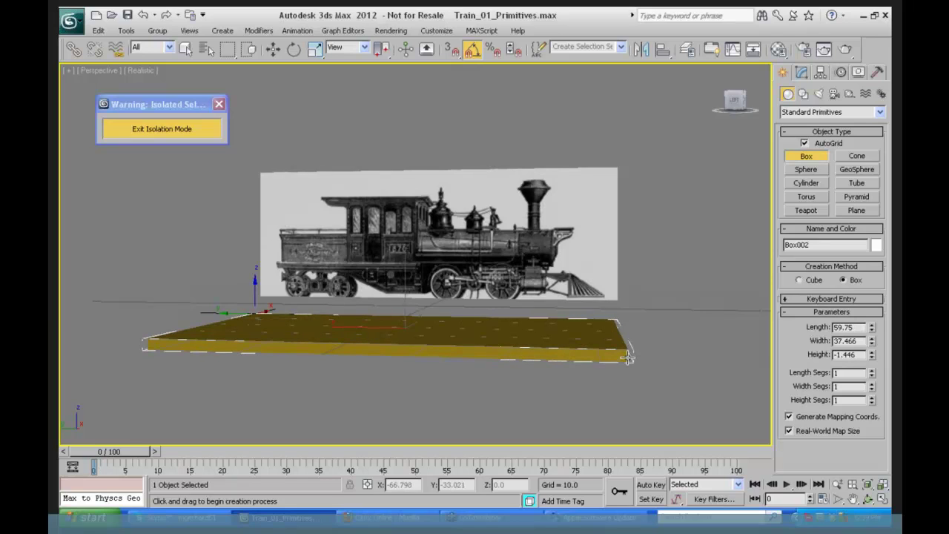
right_click(873, 355)
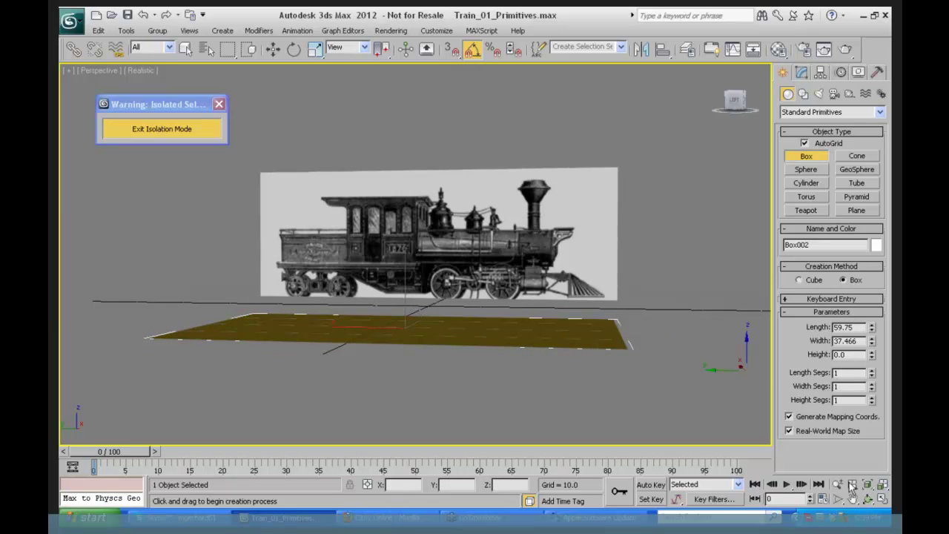
click(873, 501)
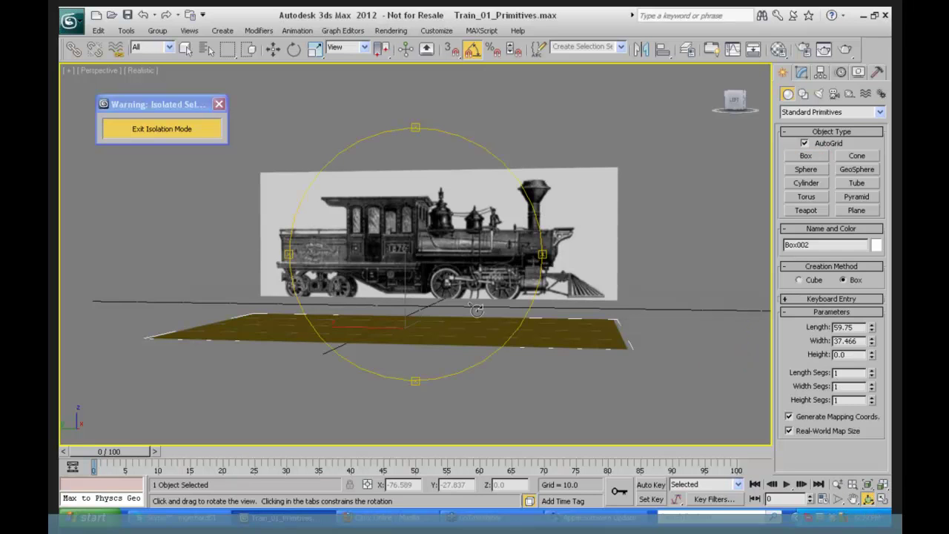
drag(360, 261, 551, 290)
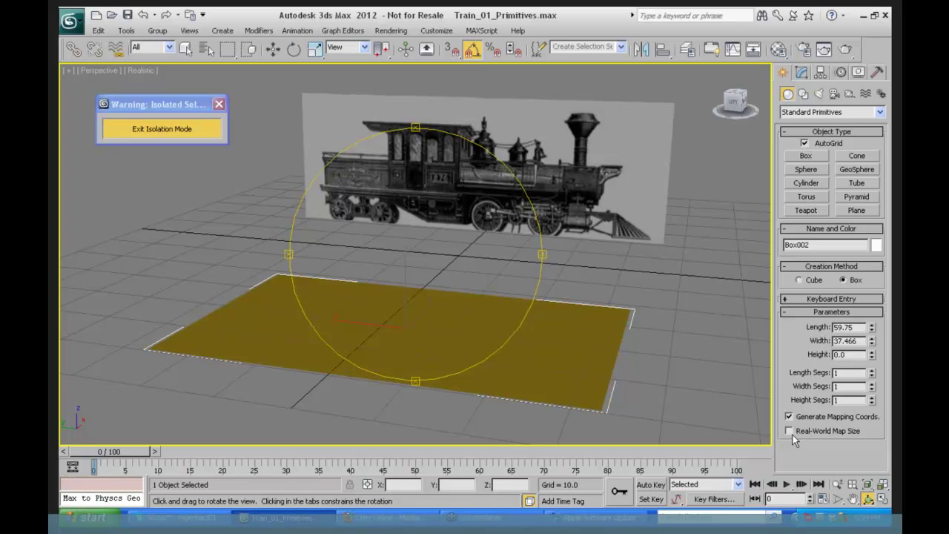
Open the Compact Material Editor and change the third sample slot's material type to Standard.
click(389, 32)
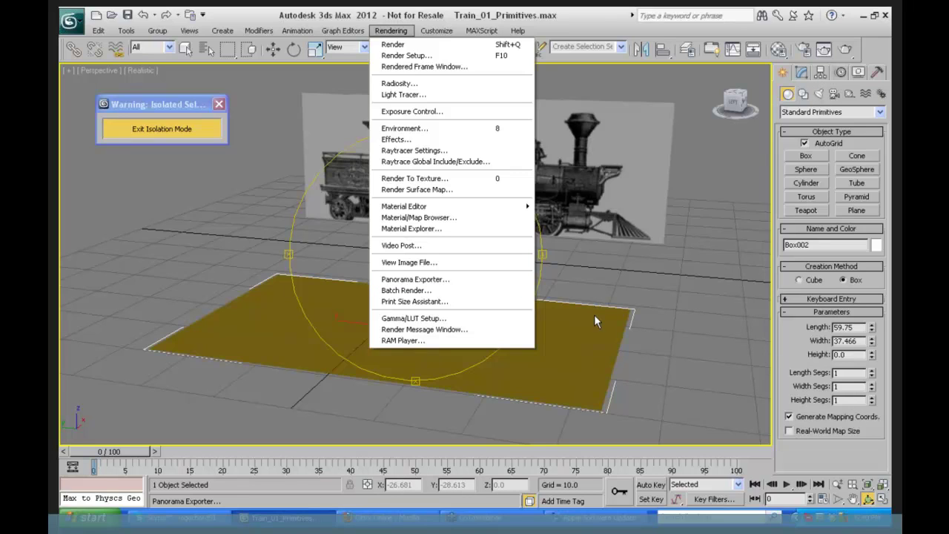
mouse_move(511, 206)
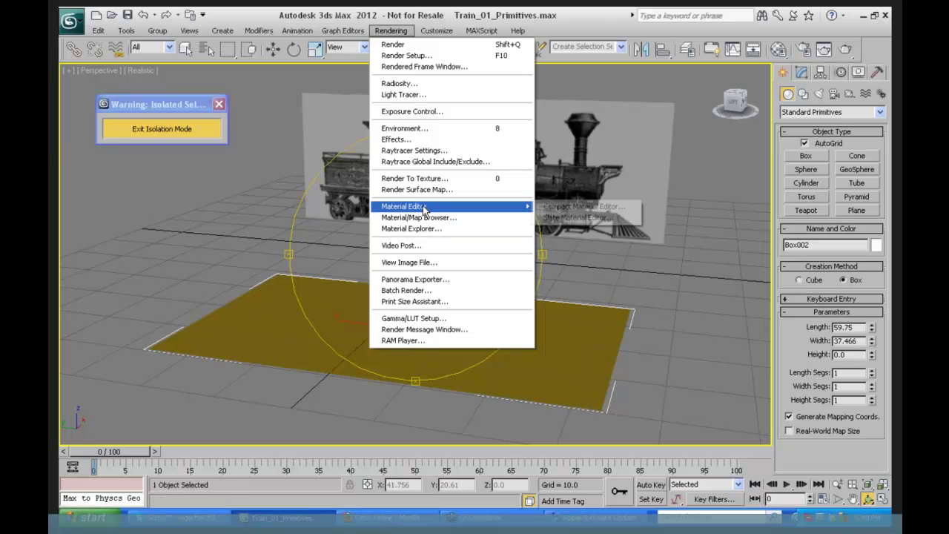
click(564, 206)
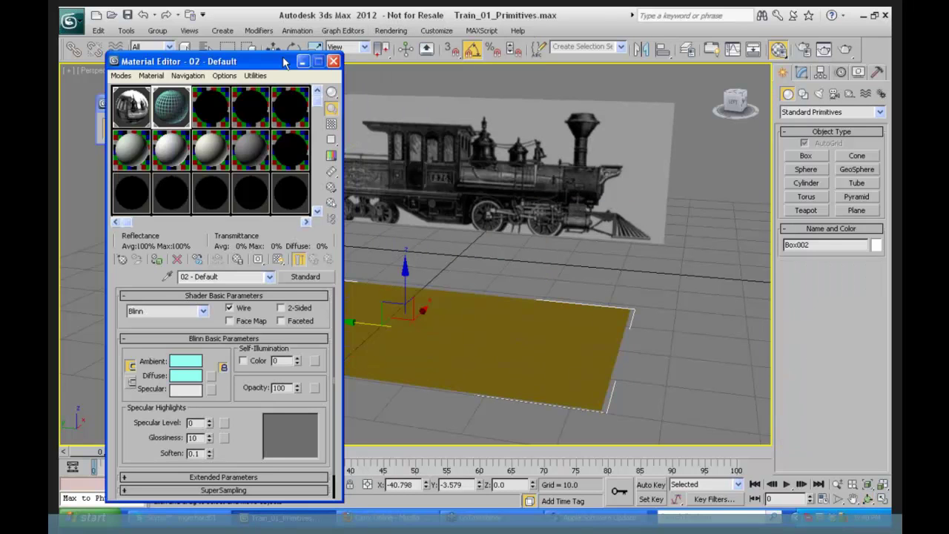
drag(284, 62, 334, 38)
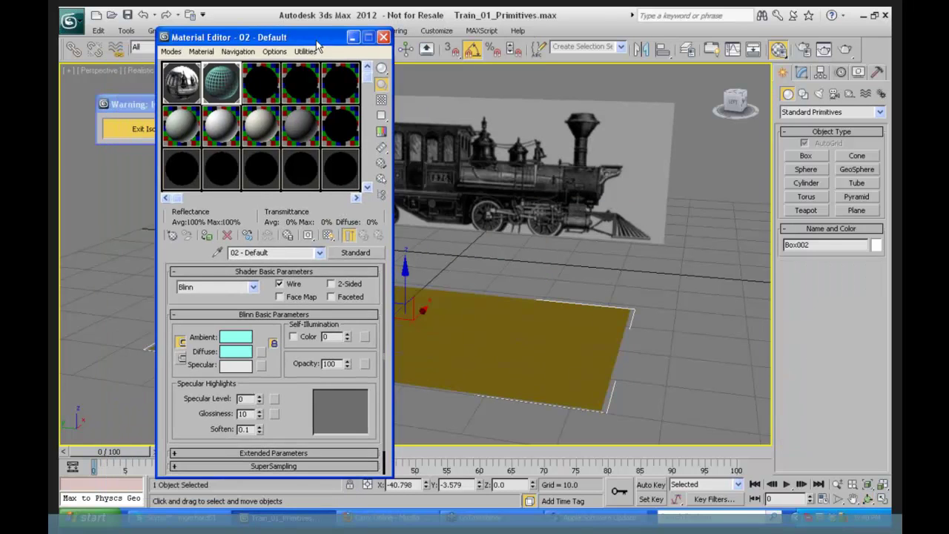
click(260, 82)
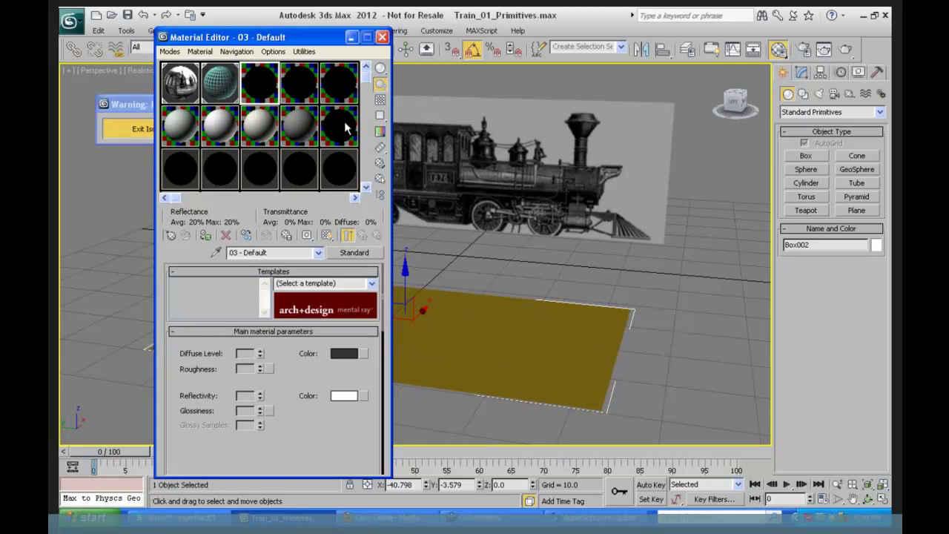
click(346, 253)
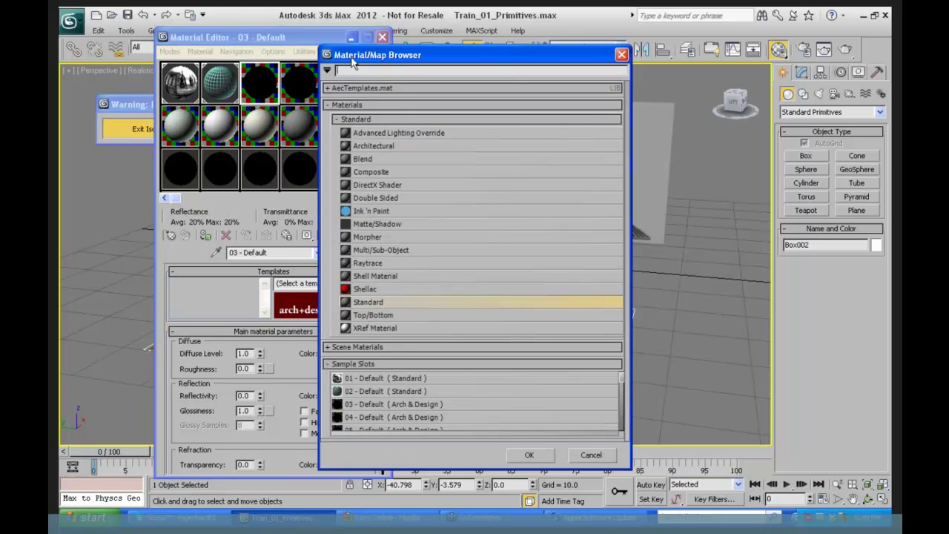
click(337, 120)
click(338, 120)
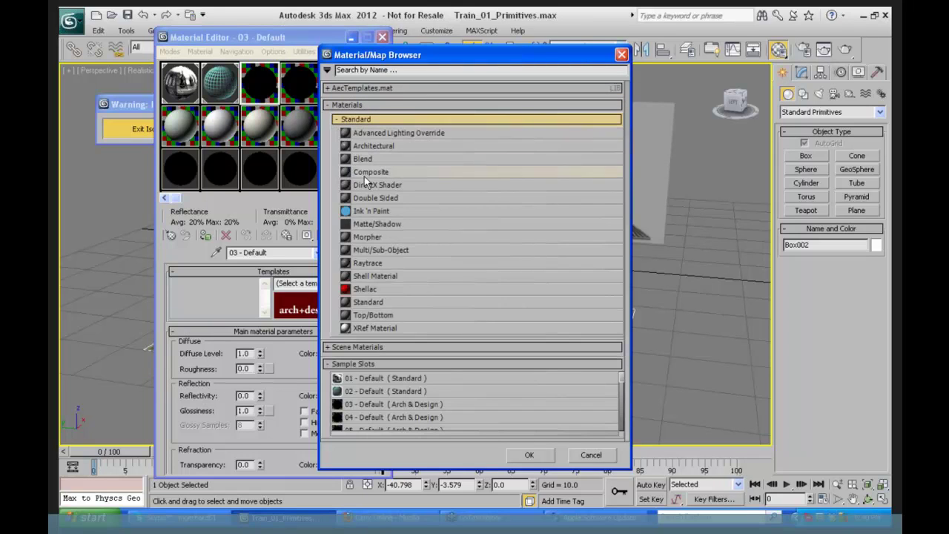
click(363, 302)
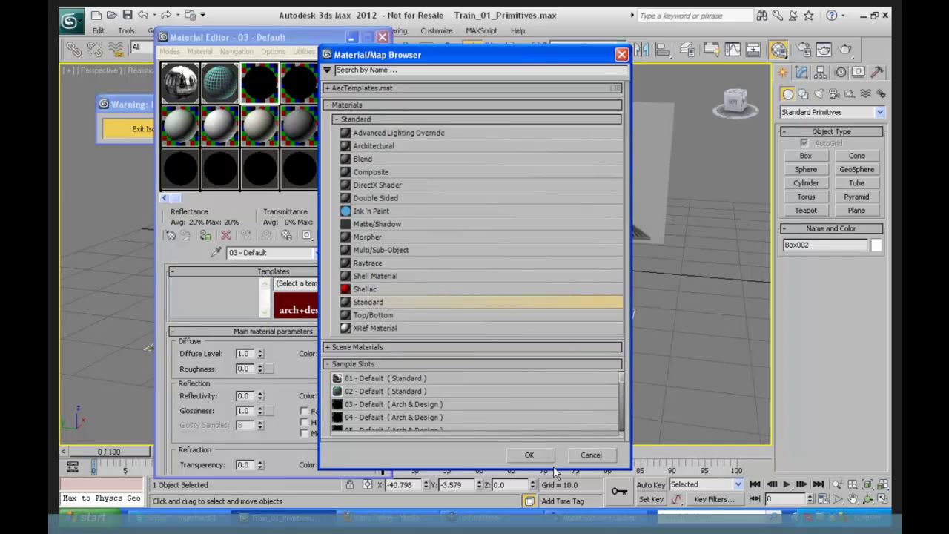
click(529, 455)
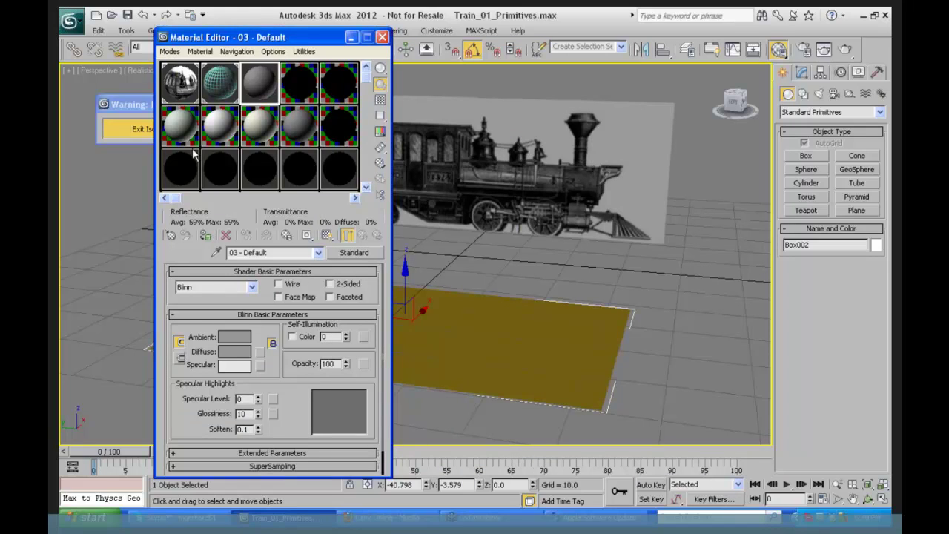
Set the third material's diffuse color to light green, RGB 195, 246, 150, and assign it to the flat box.
click(235, 353)
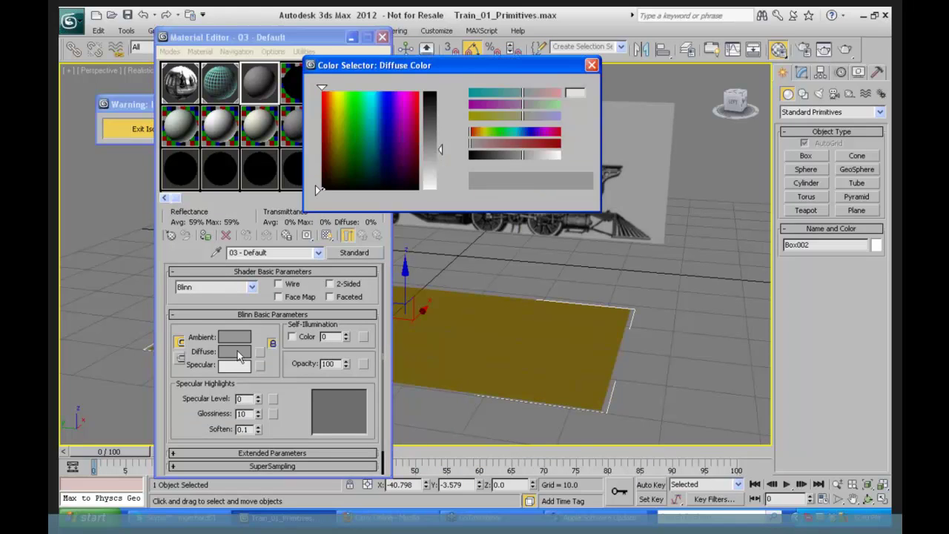
drag(318, 189, 355, 104)
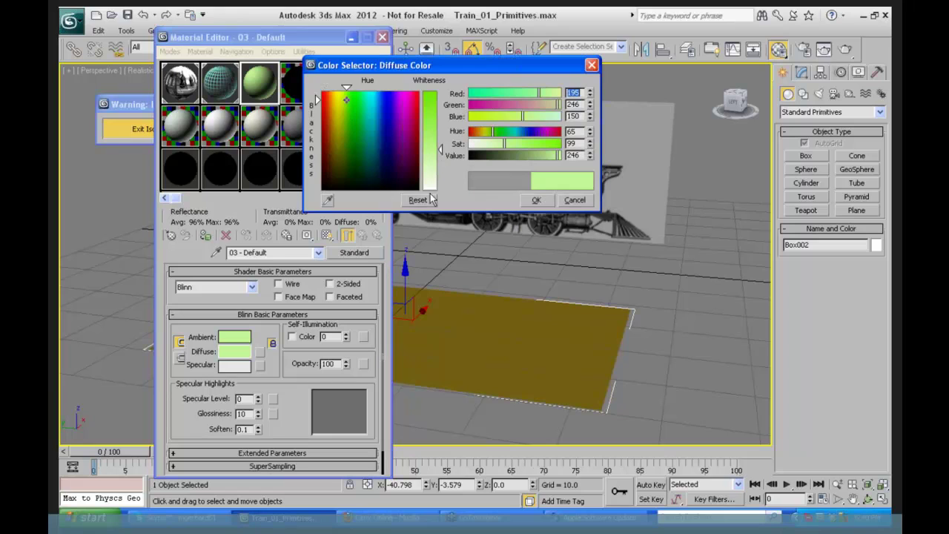
click(536, 200)
drag(252, 87, 522, 338)
drag(318, 37, 244, 31)
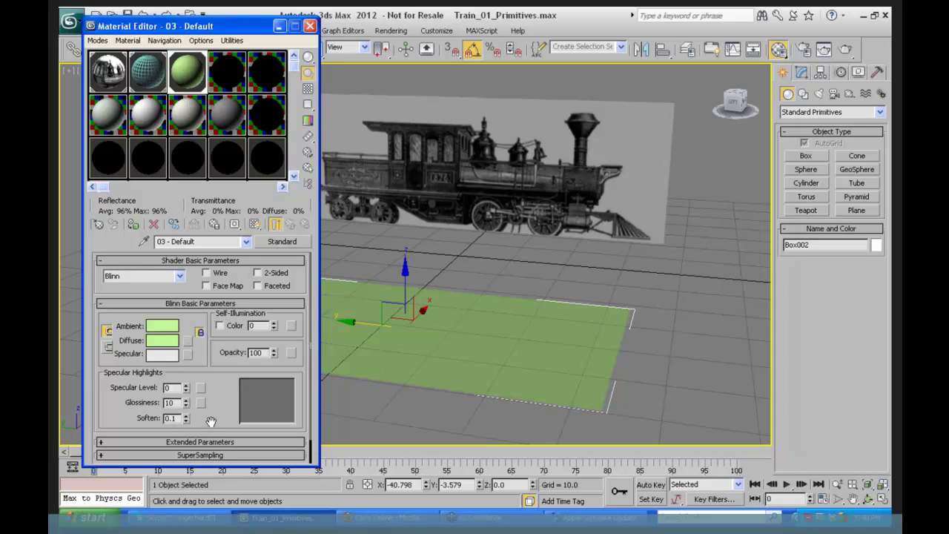
Load DuckRidePaddleBoat2.jpg as a Bitmap in the material's Diffuse Color map and show it on the flat box in the viewport.
drag(211, 410, 211, 385)
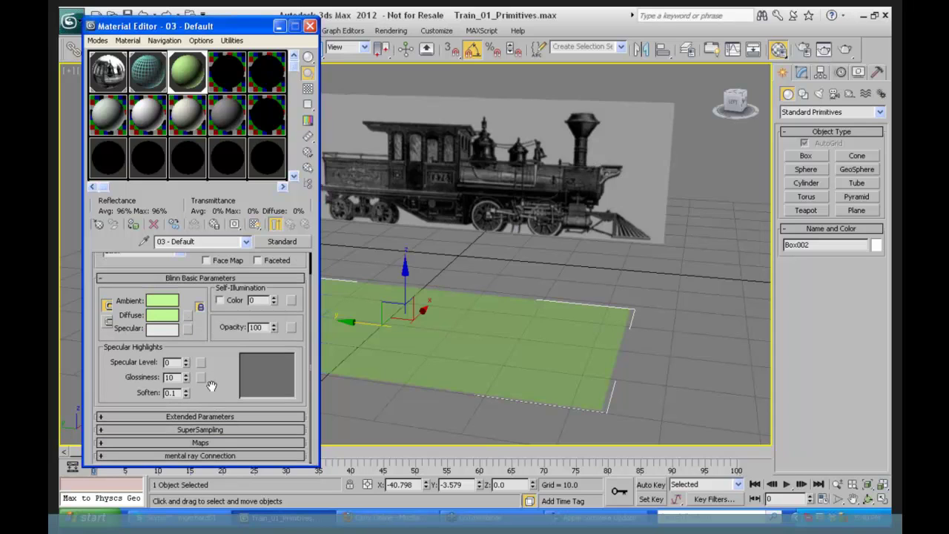
click(200, 443)
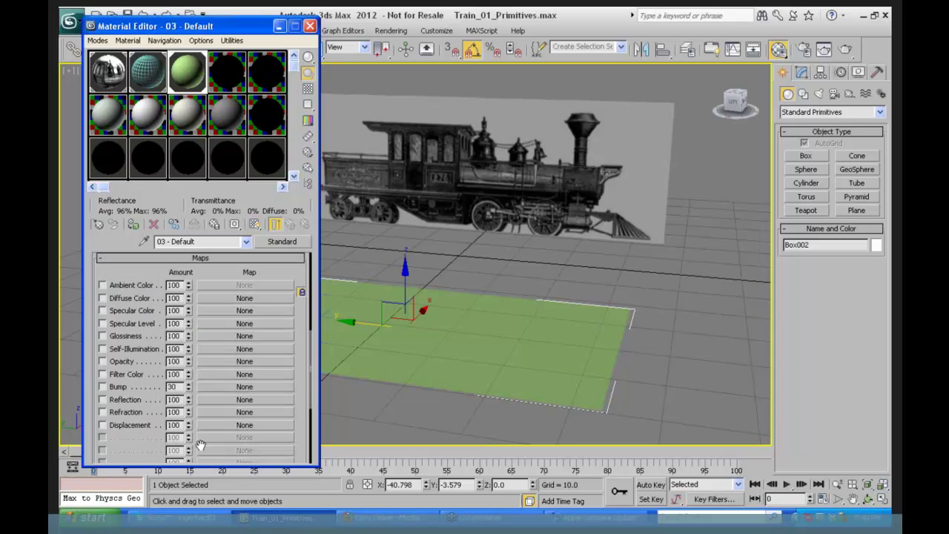
click(206, 298)
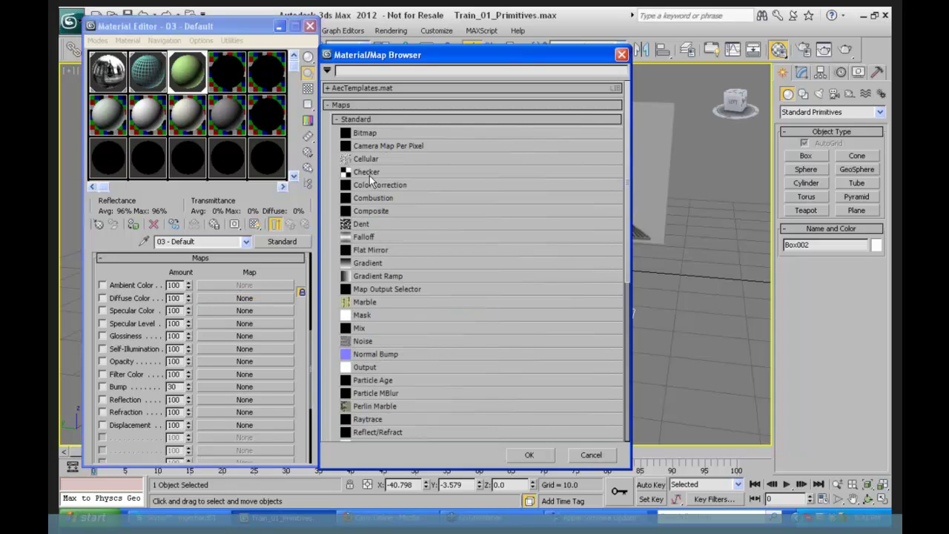
click(376, 131)
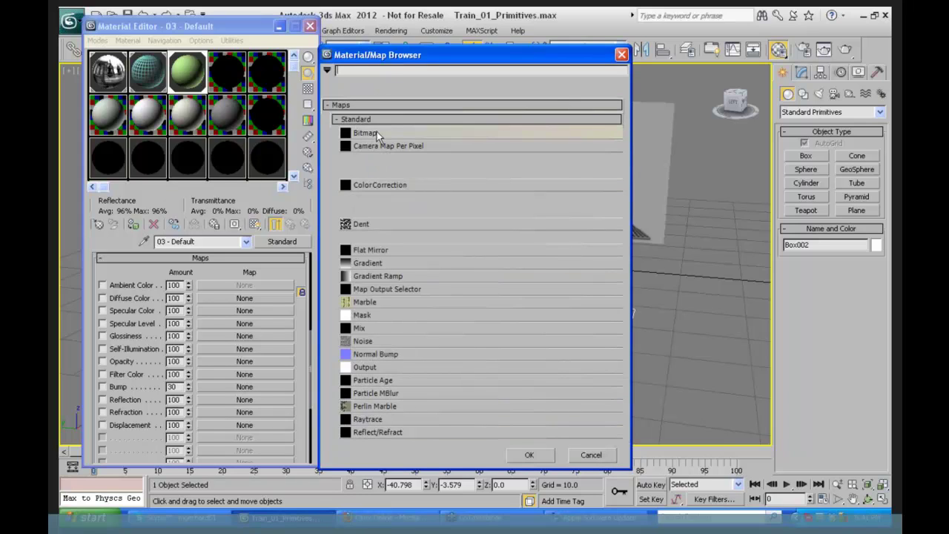
click(529, 455)
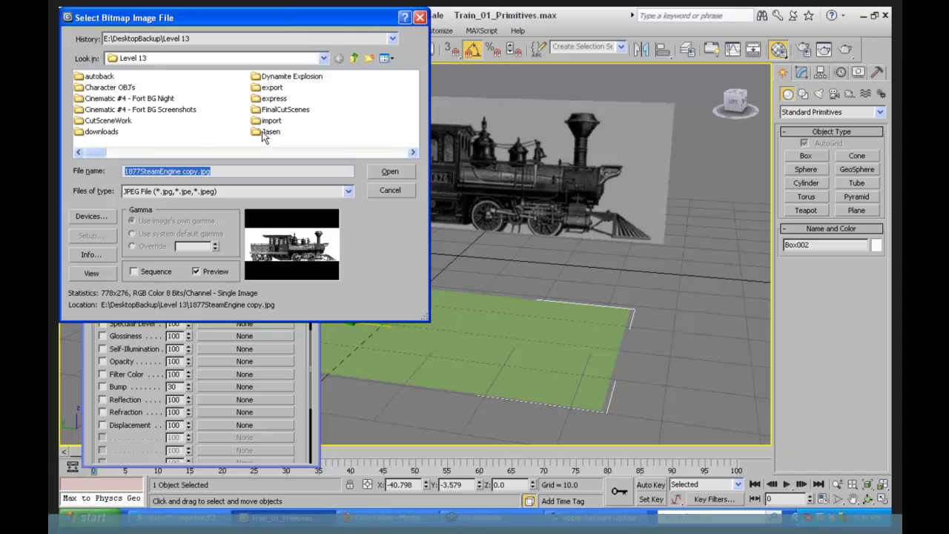
click(414, 153)
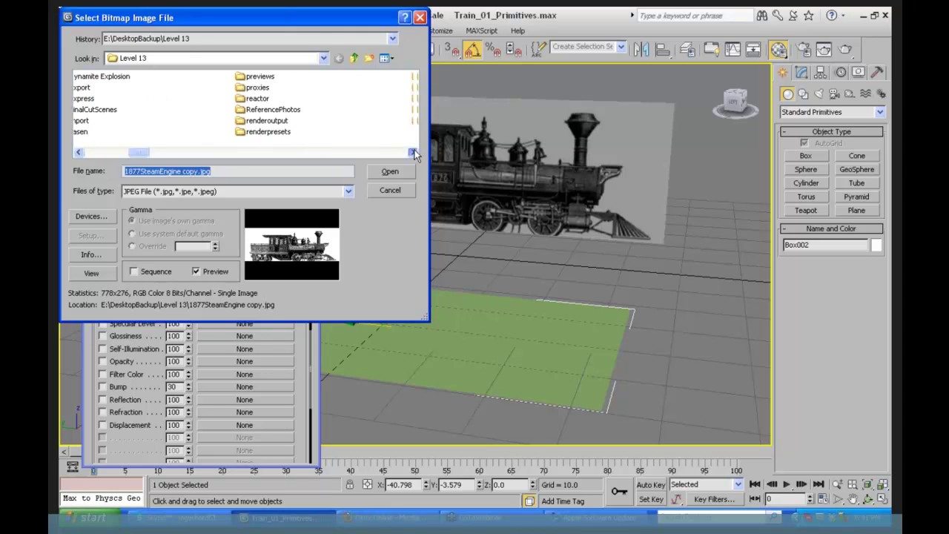
click(414, 153)
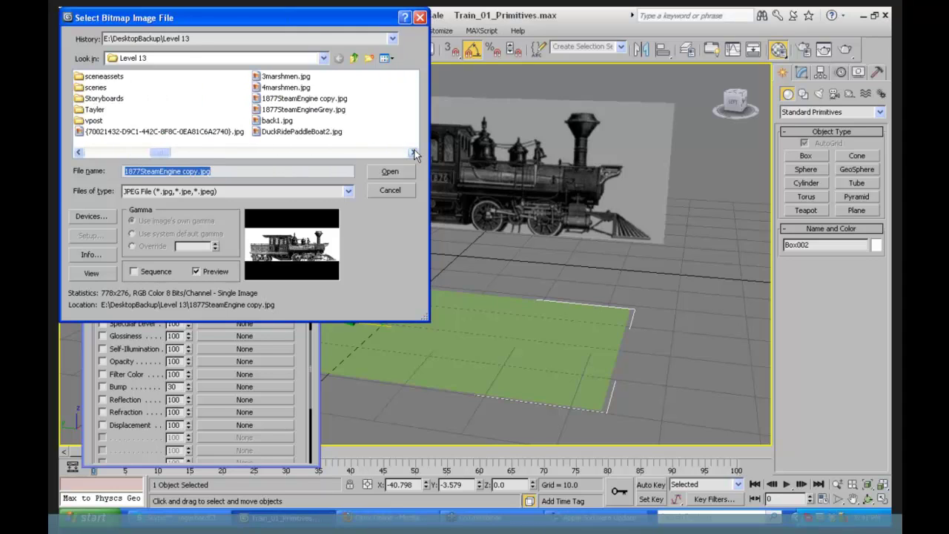
click(295, 131)
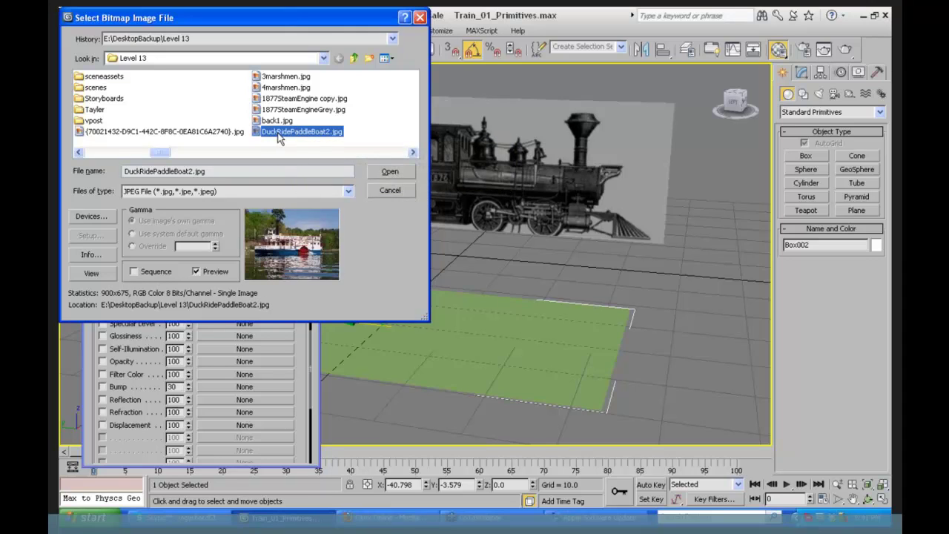
mouse_move(340, 138)
click(388, 171)
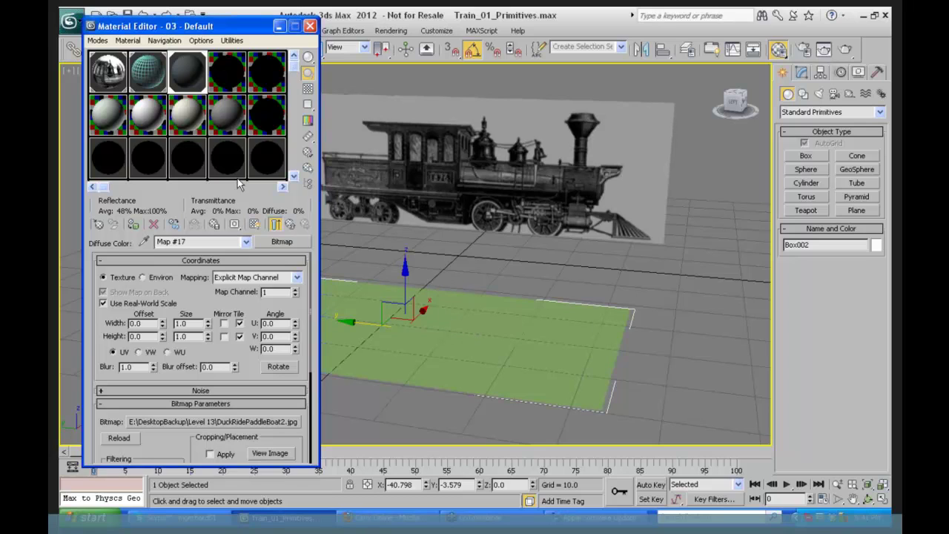
click(253, 225)
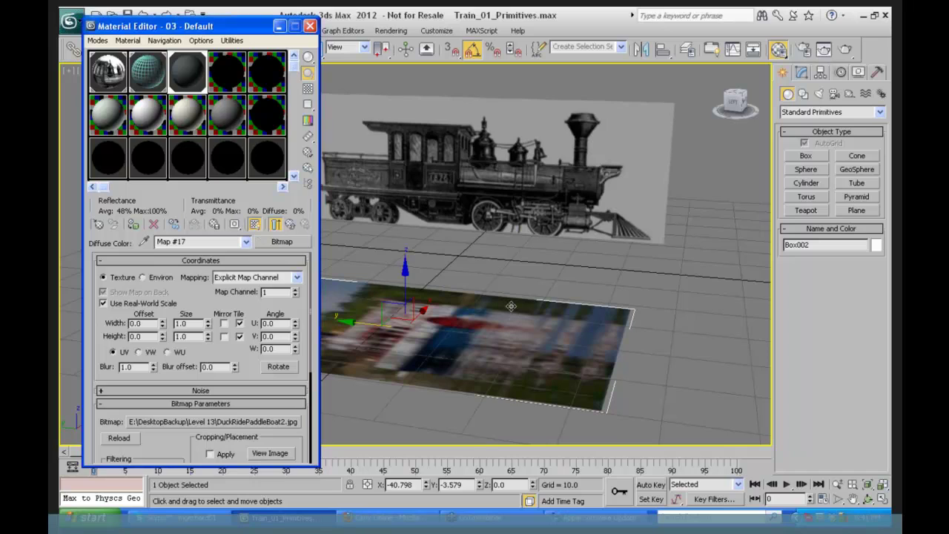
Check the flat box's parameters and look up the paddle boat bitmap's pixel dimensions in its file information.
click(803, 74)
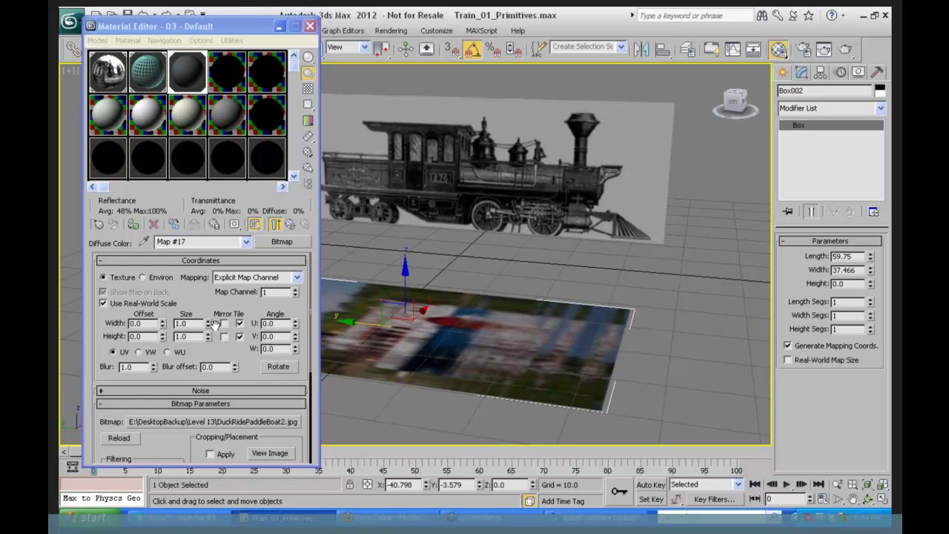
click(251, 371)
scroll(251, 356, down, 5)
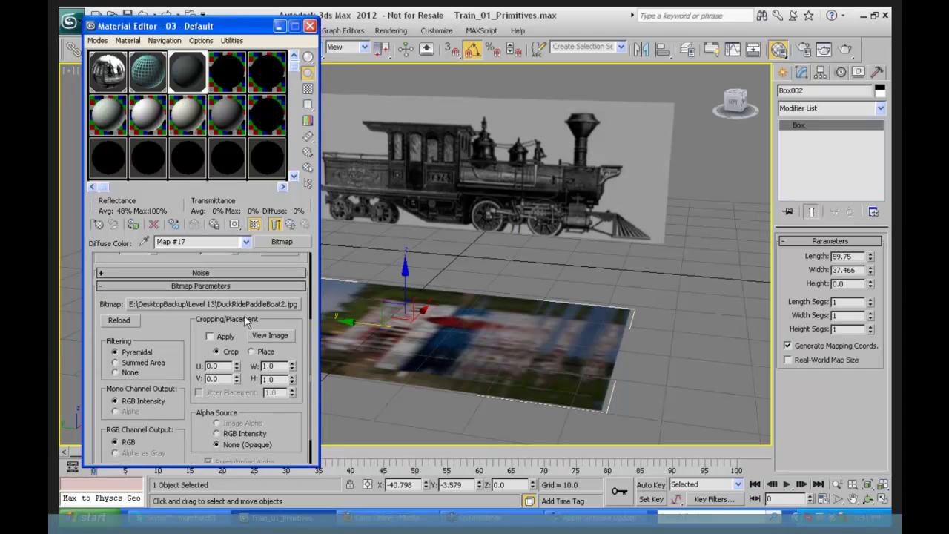
click(208, 310)
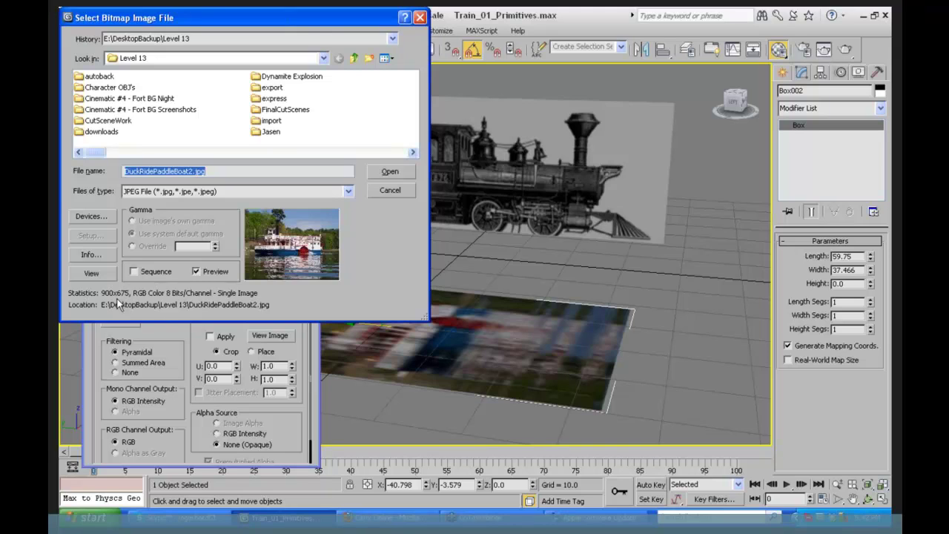
click(386, 170)
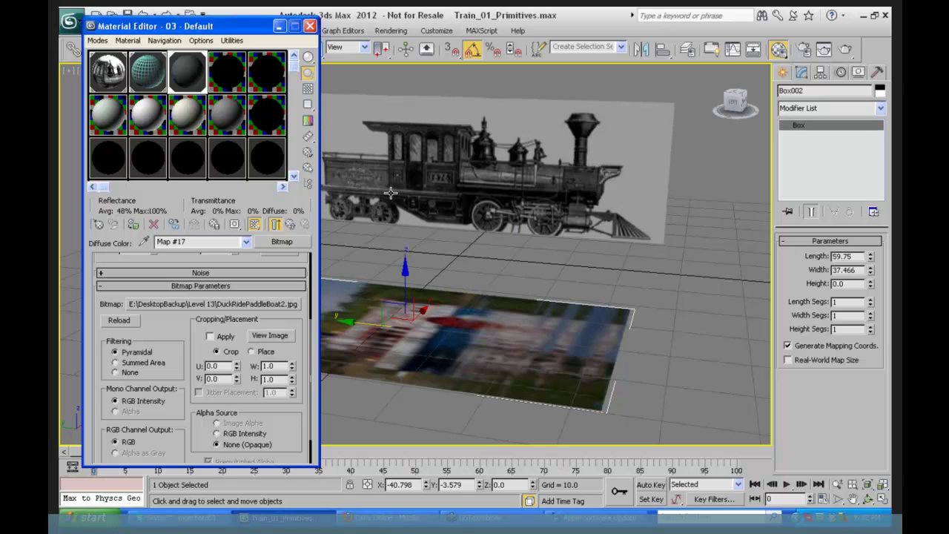
Turn off Use Real-World Scale in the coordinates of the material's Diffuse Color bitmap.
click(290, 225)
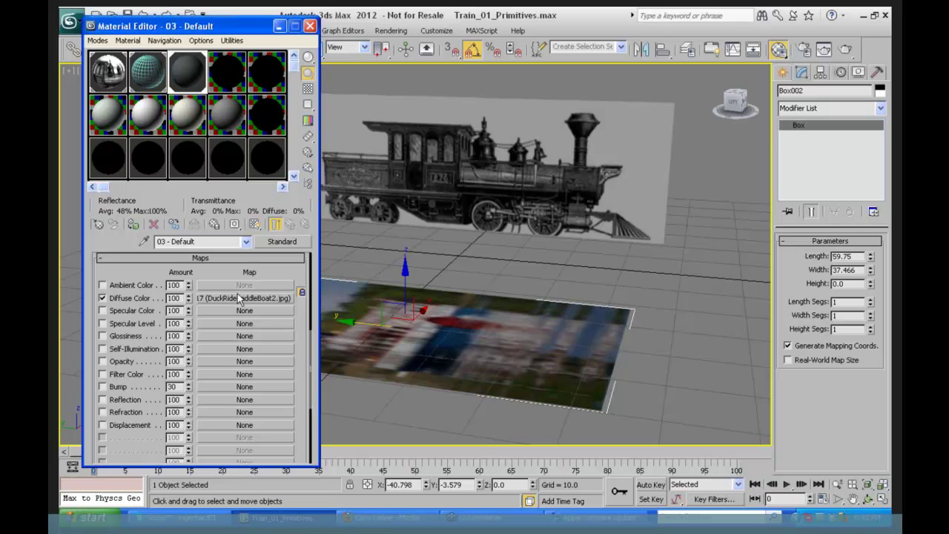
click(239, 298)
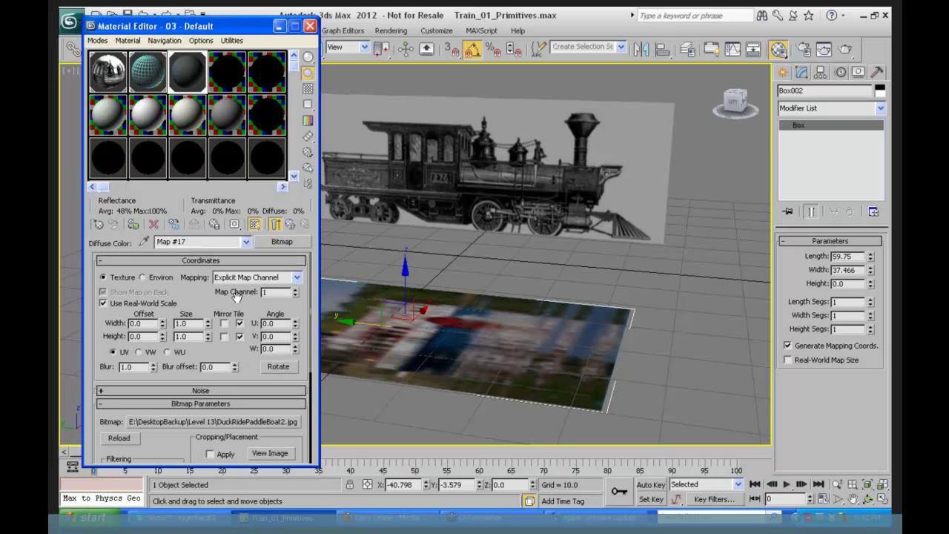
click(103, 304)
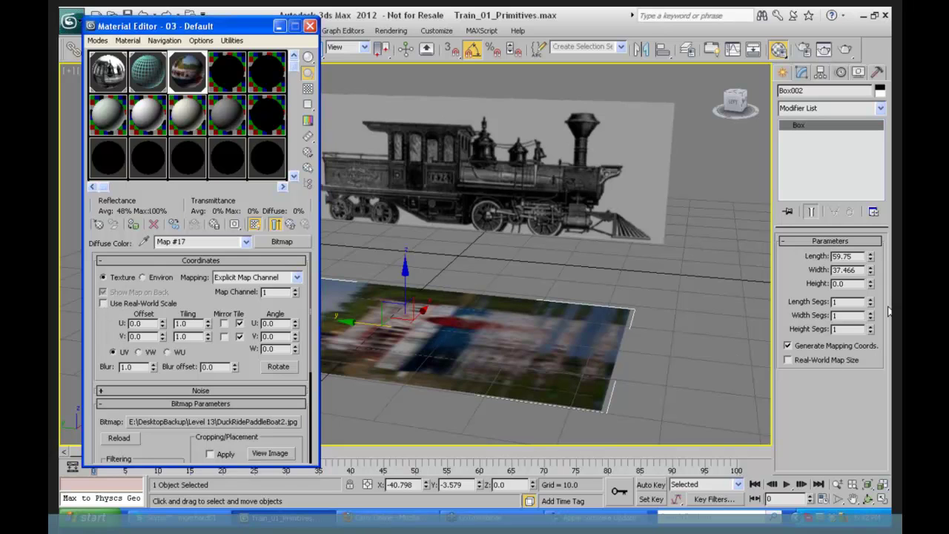
Set the flat box's length to 90 and its width to 67.
double_click(855, 256)
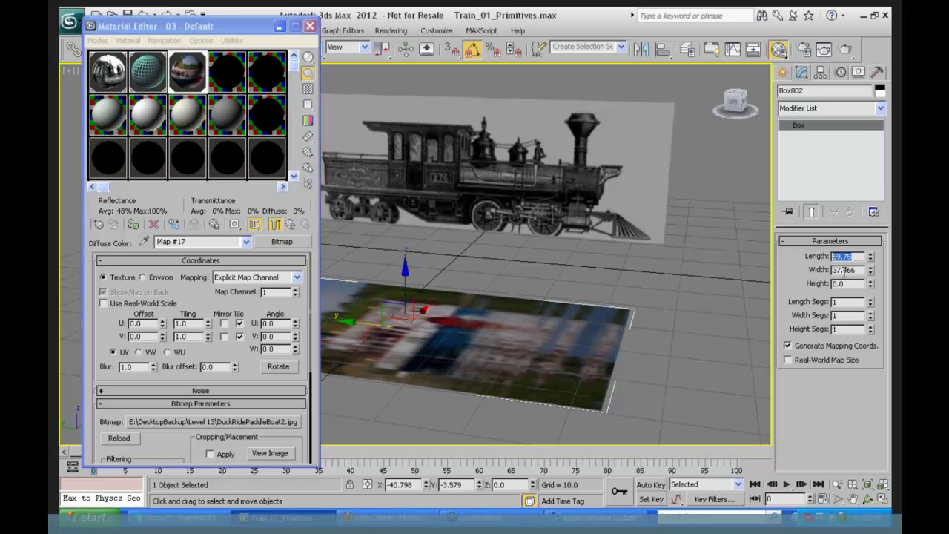
text(90)
double_click(843, 271)
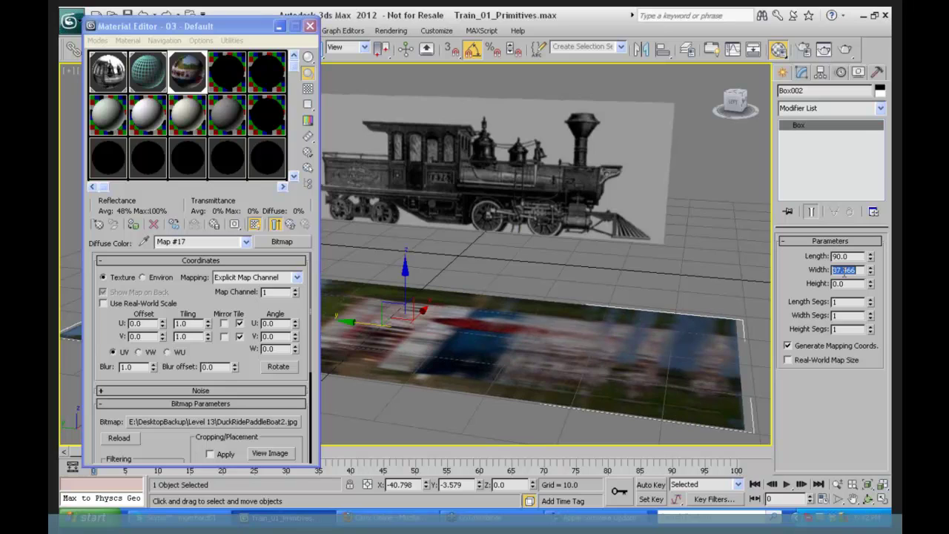
text(67)
key(Return)
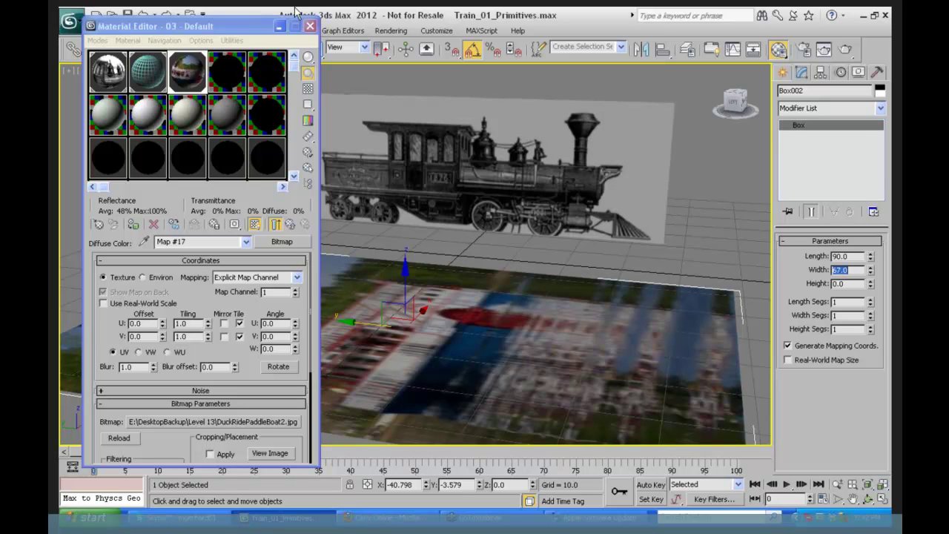
Set the flat box's length to 67 and its width to 90 to match the paddle boat picture's proportions.
drag(250, 29, 153, 63)
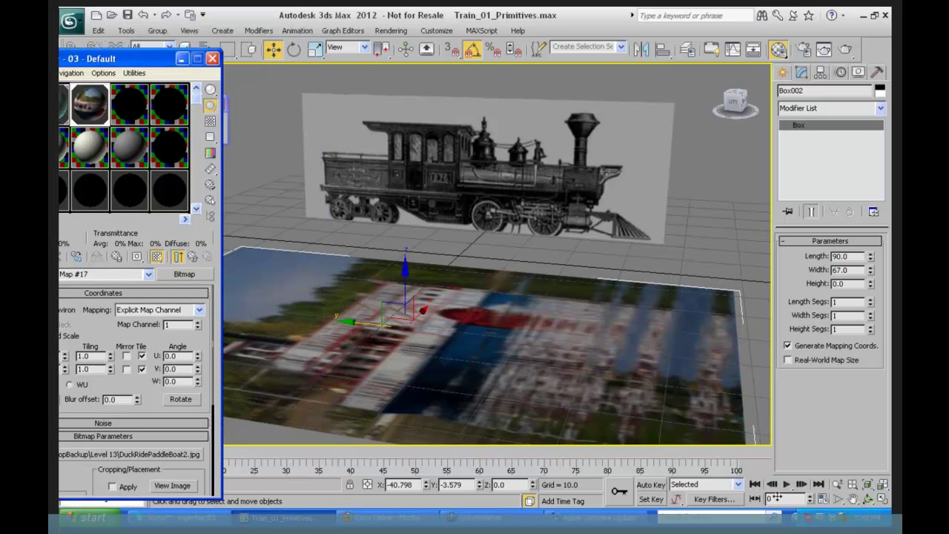
click(865, 500)
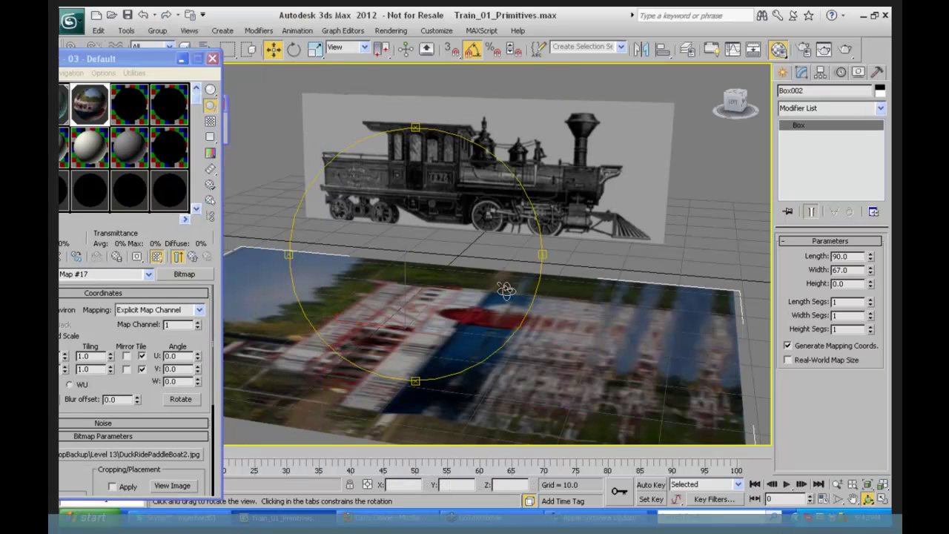
drag(504, 284, 445, 278)
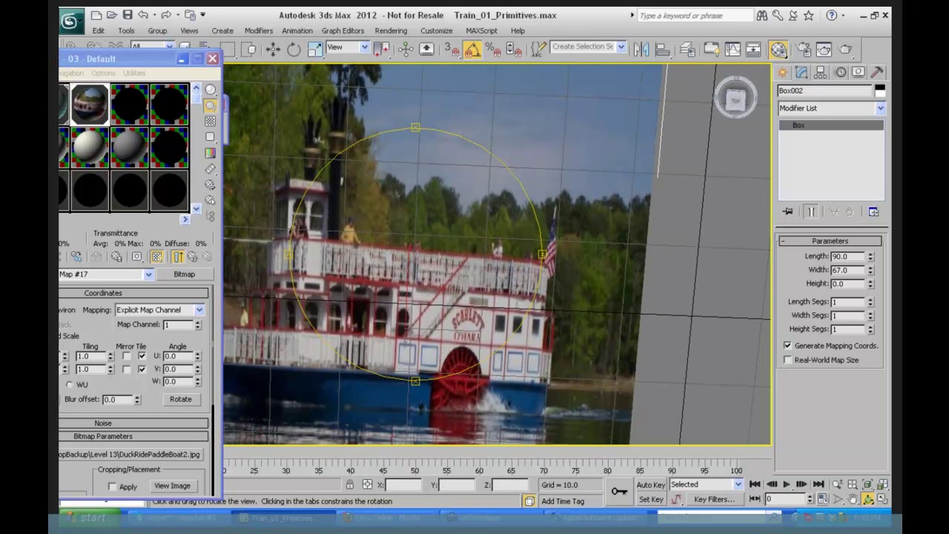
text(67)
key(Tab)
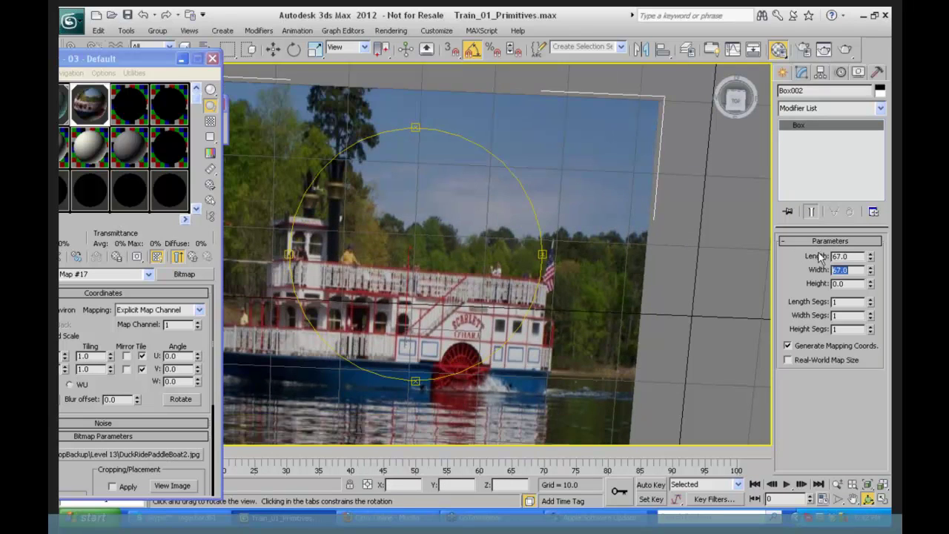
text(90)
key(Return)
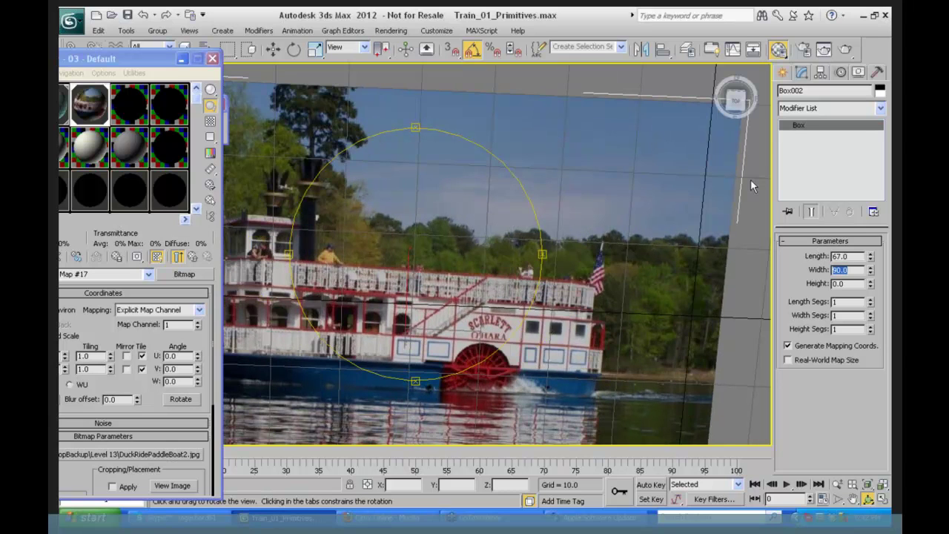
click(837, 483)
drag(513, 301, 513, 310)
scroll(513, 310, down, 5)
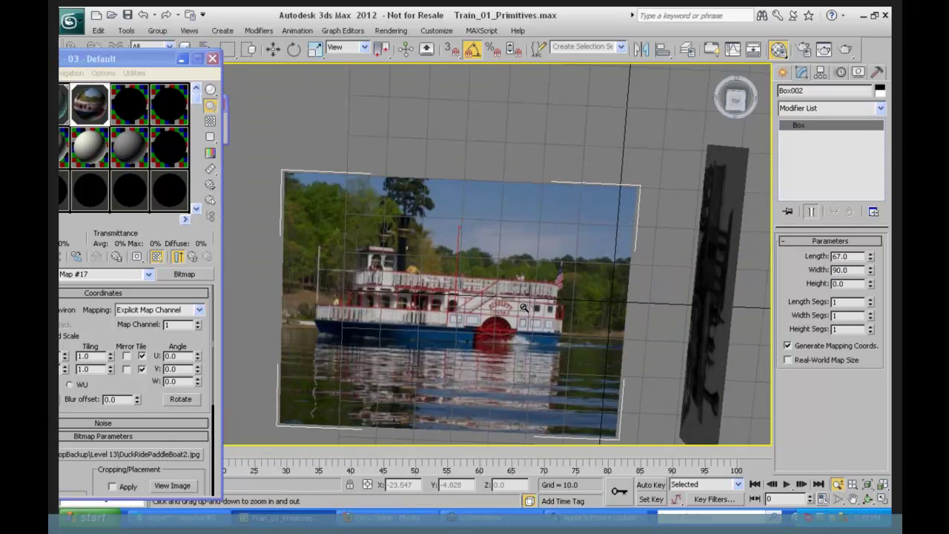
scroll(505, 276, up, 4)
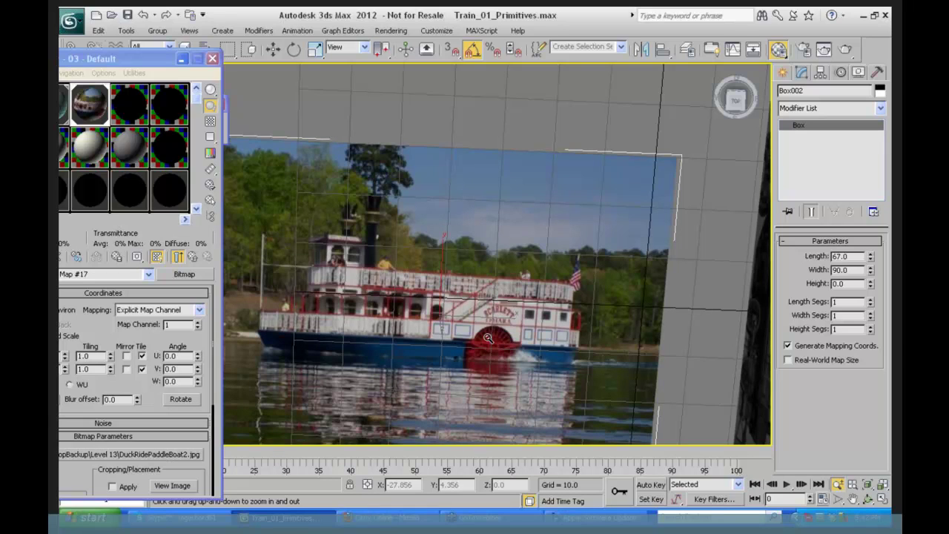
Minimize the Material Editor and exit isolation mode to bring back the train parts.
click(182, 59)
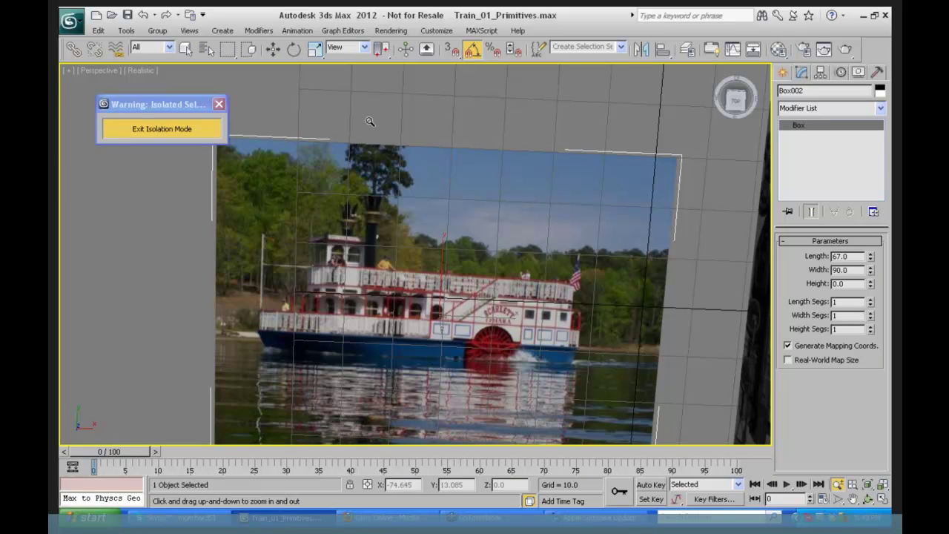
drag(370, 121, 375, 160)
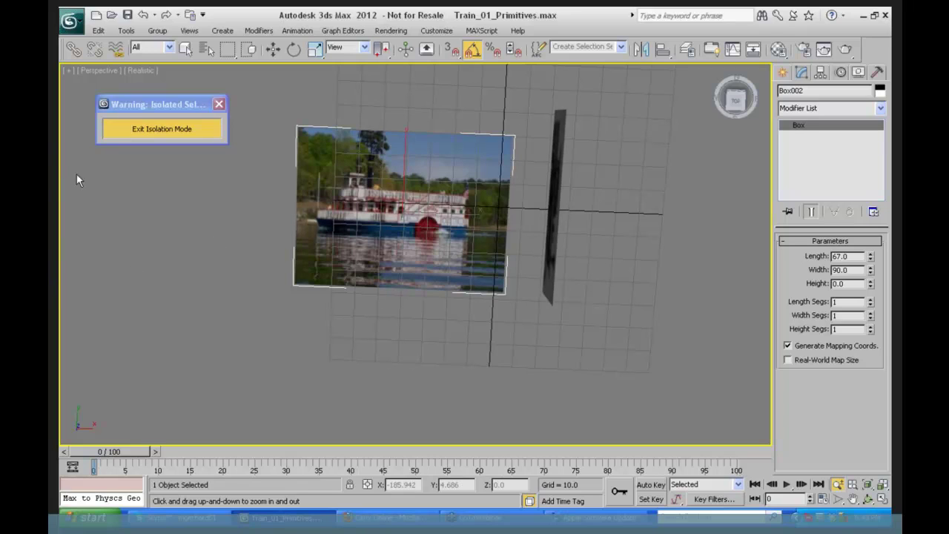
click(178, 134)
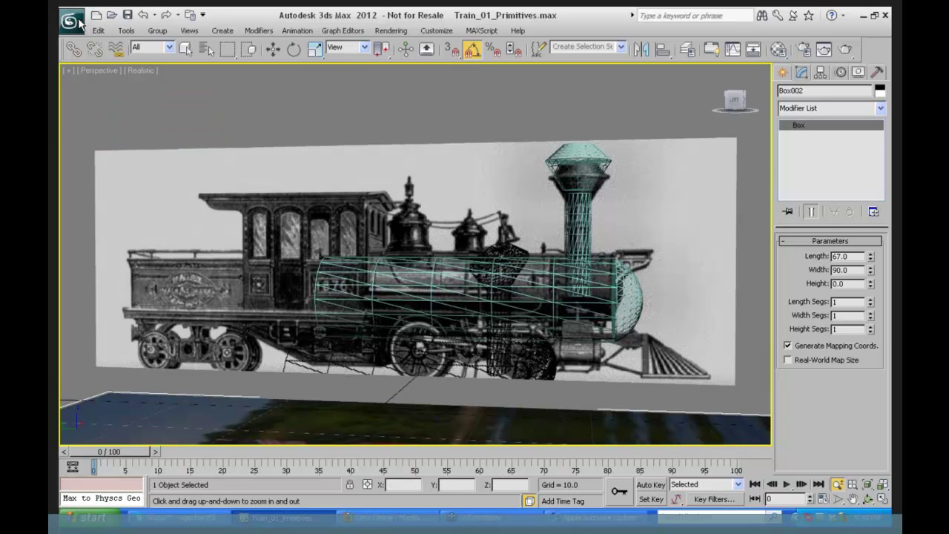
Reopen Train_01_Primitives.max from the recent documents, discarding the paddle boat changes.
click(71, 22)
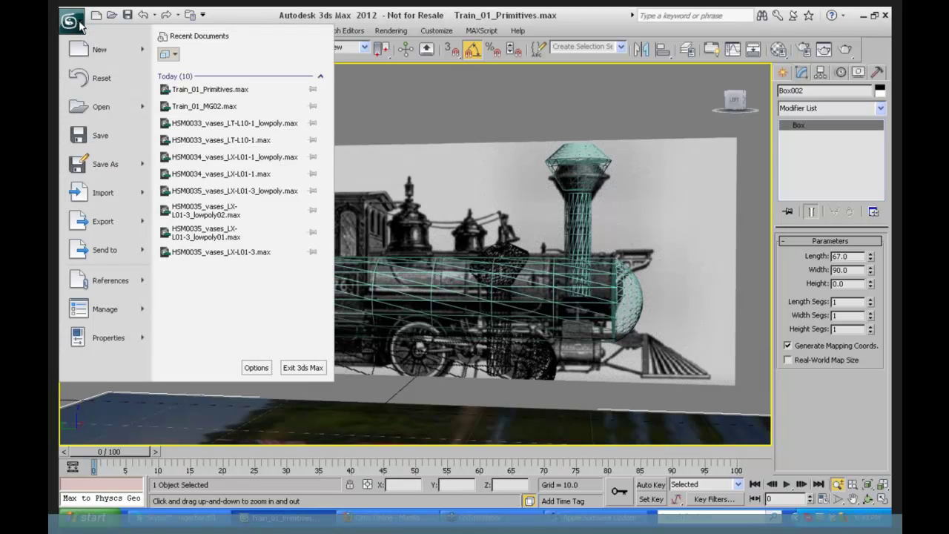
click(222, 89)
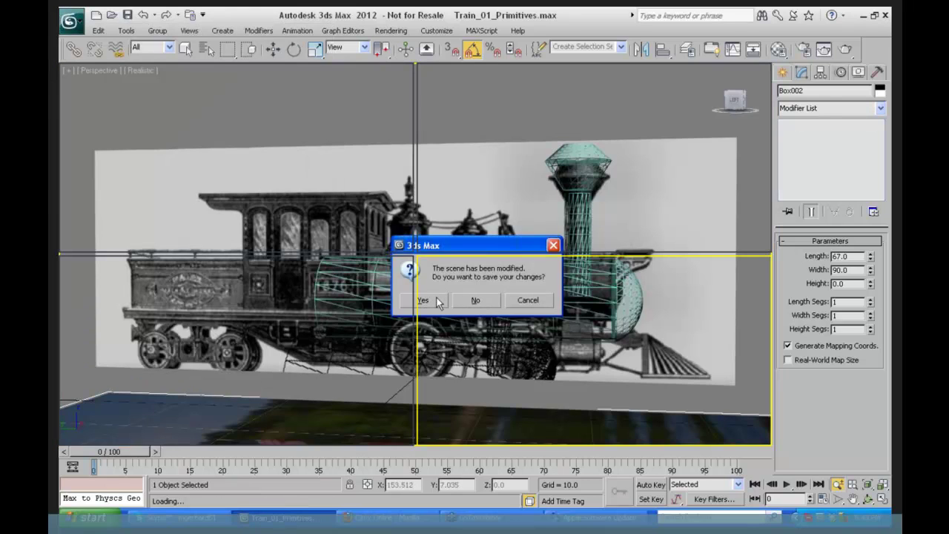
click(437, 298)
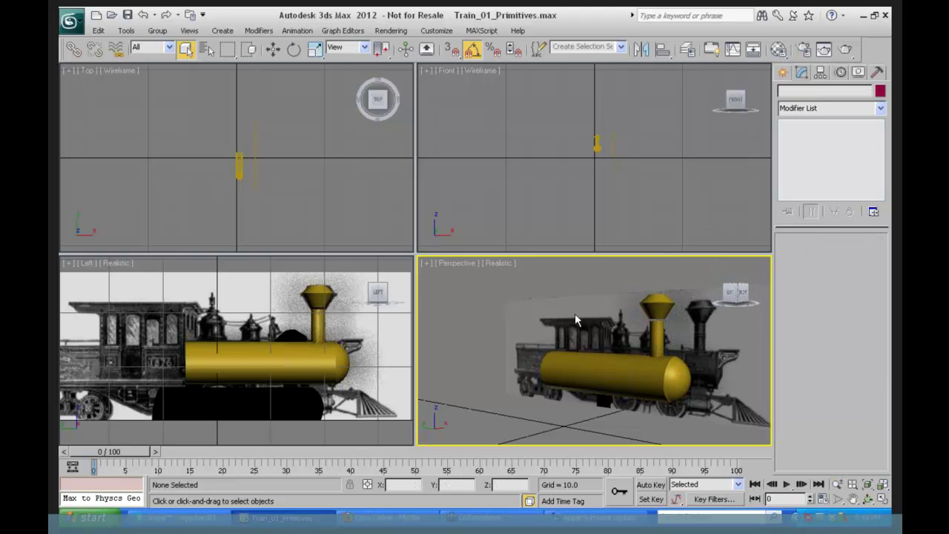
Hide the locomotive reference image box and store the scene with Hold.
right_click(621, 312)
click(579, 225)
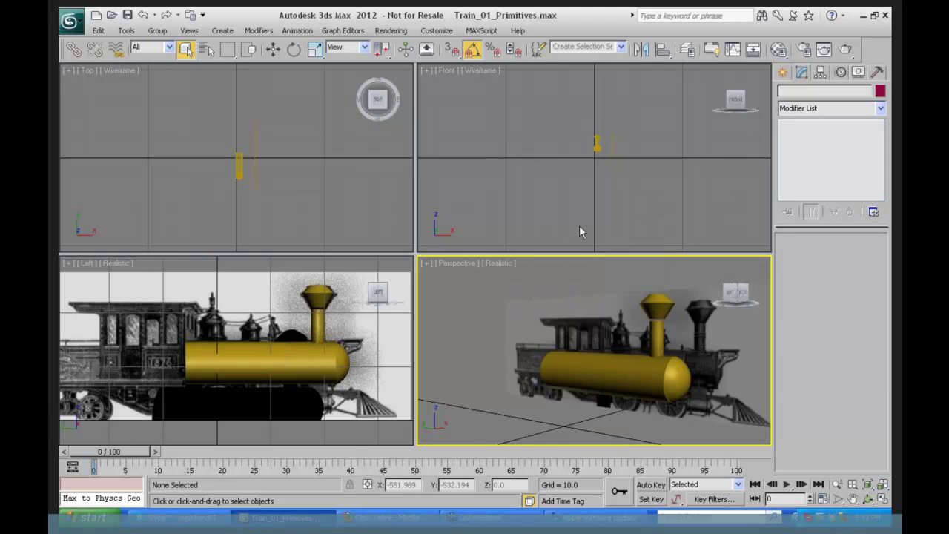
click(536, 309)
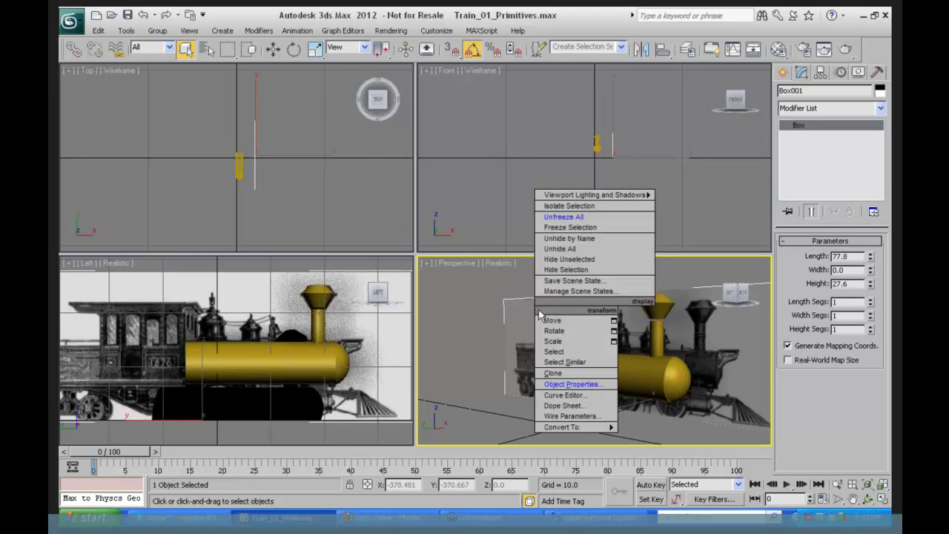
right_click(536, 309)
click(565, 269)
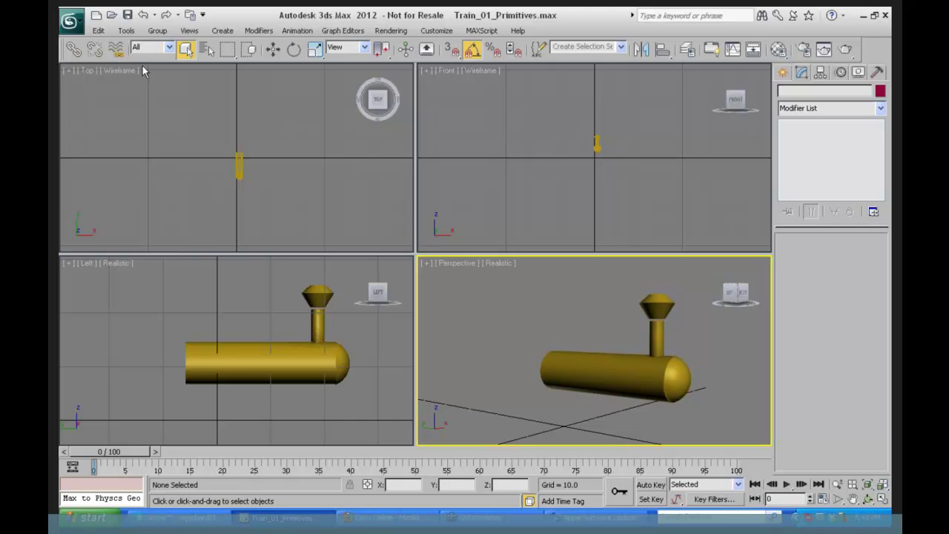
click(97, 30)
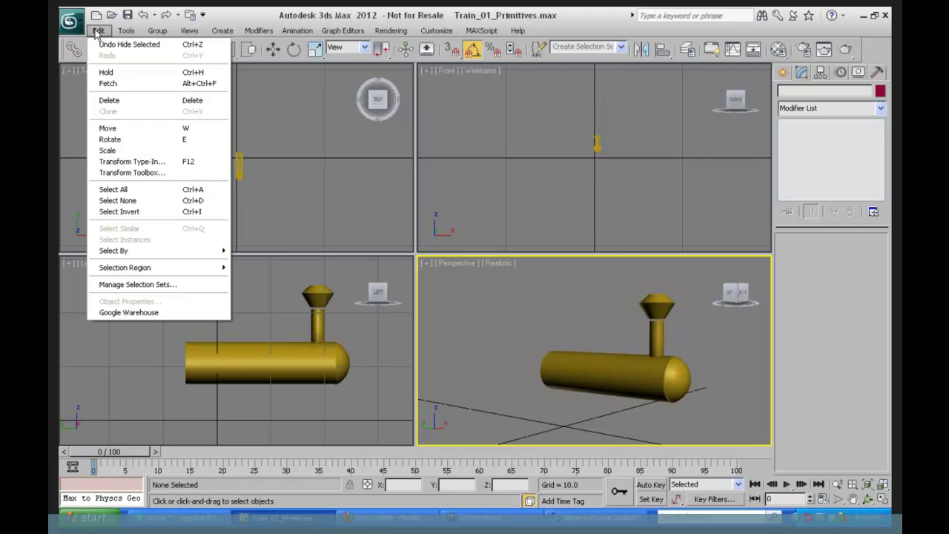
click(109, 72)
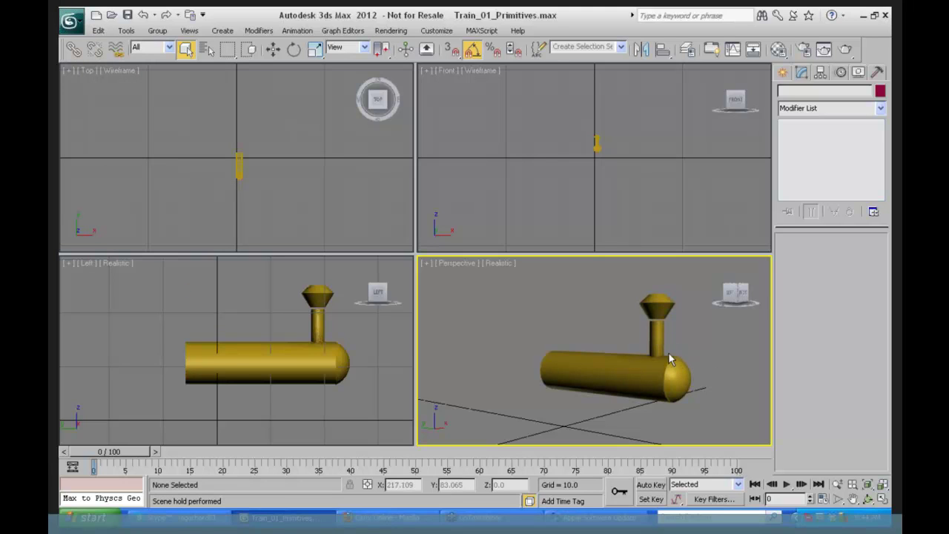
Select the boiler cylinder, display the Perspective viewport as Wireframe and maximize that viewport.
click(597, 359)
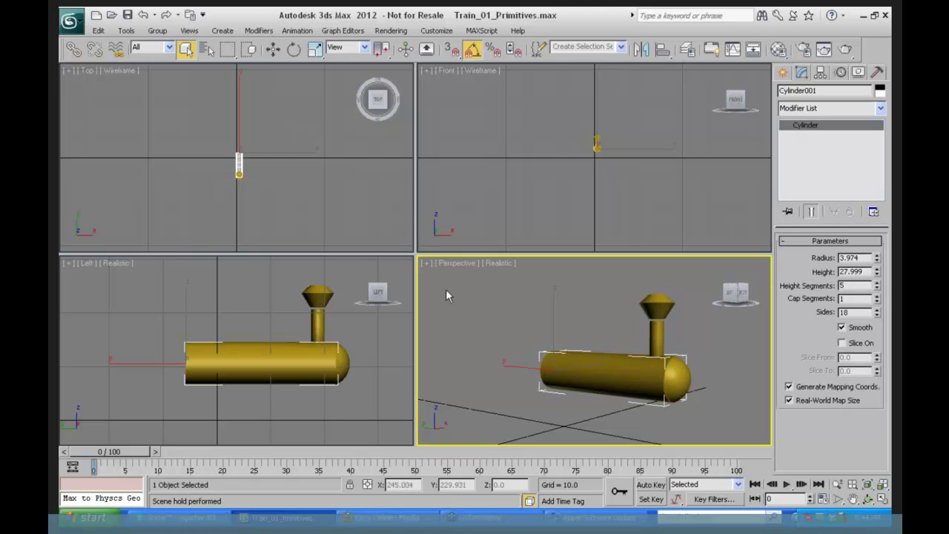
click(488, 264)
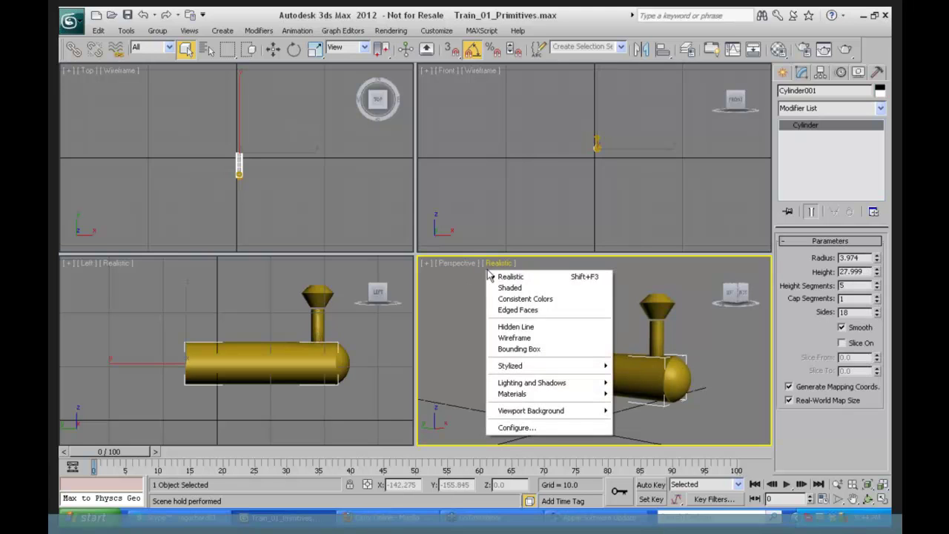
click(519, 338)
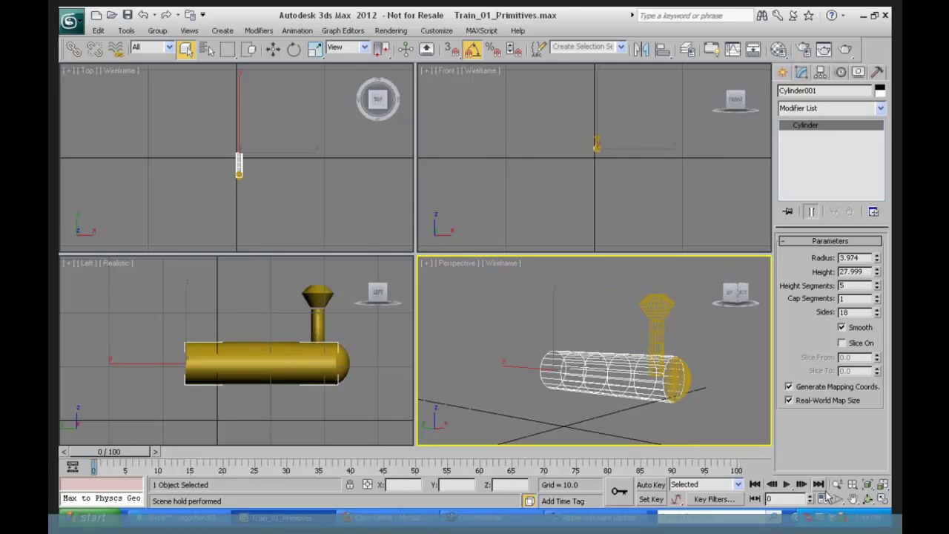
click(882, 499)
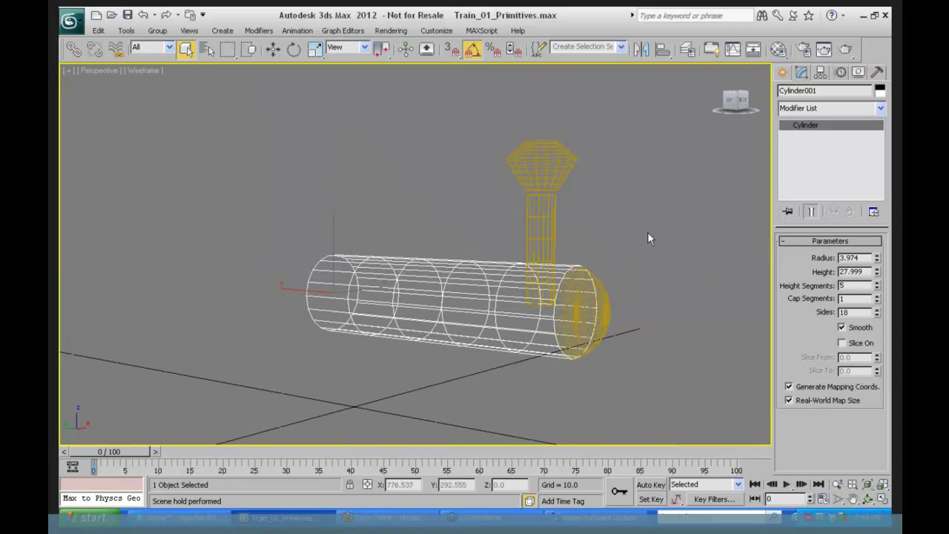
Raise the smokestack's pipe cylinder along Z to about 11.77 so it reaches into the funnel above.
click(543, 215)
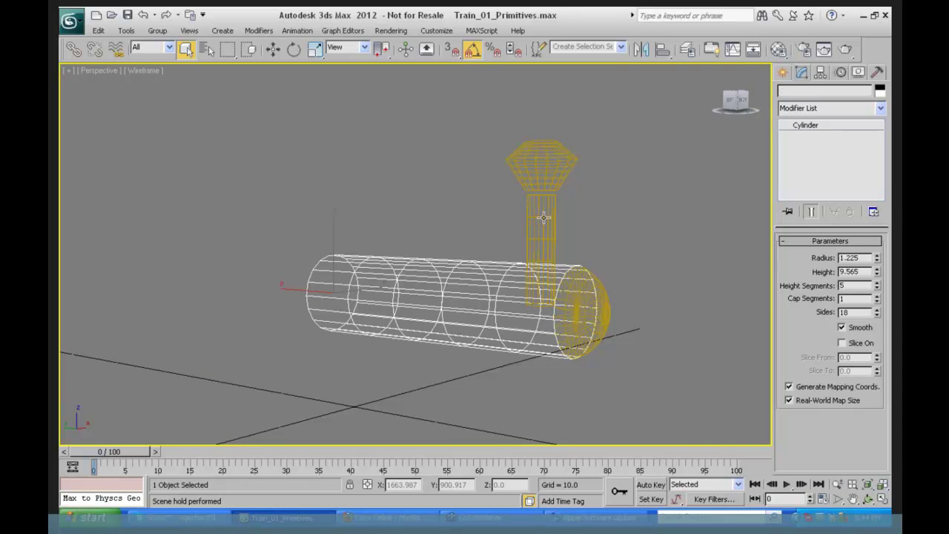
click(500, 271)
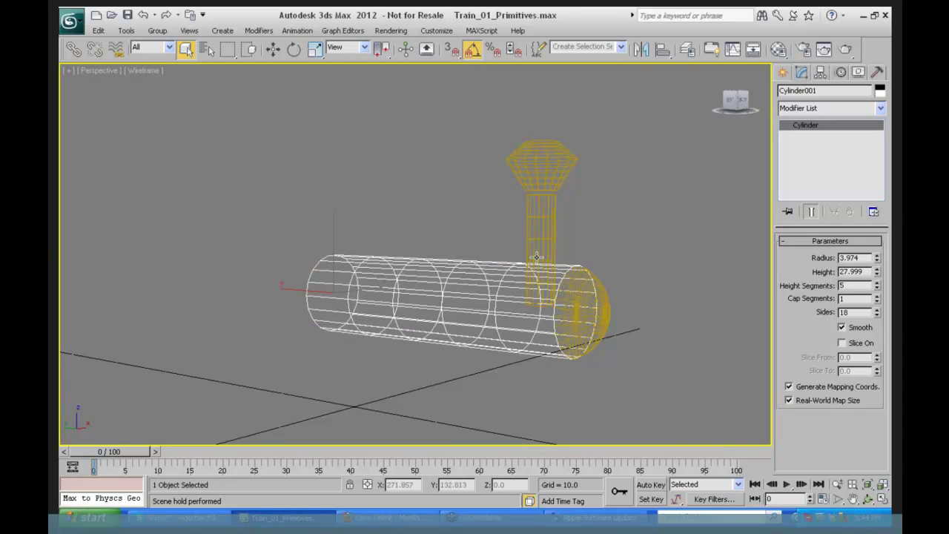
click(604, 226)
click(547, 205)
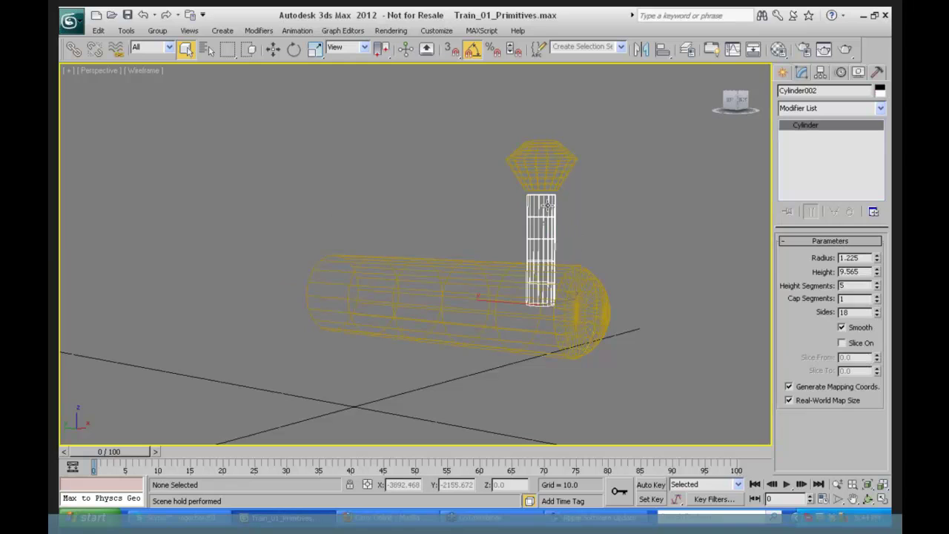
click(273, 49)
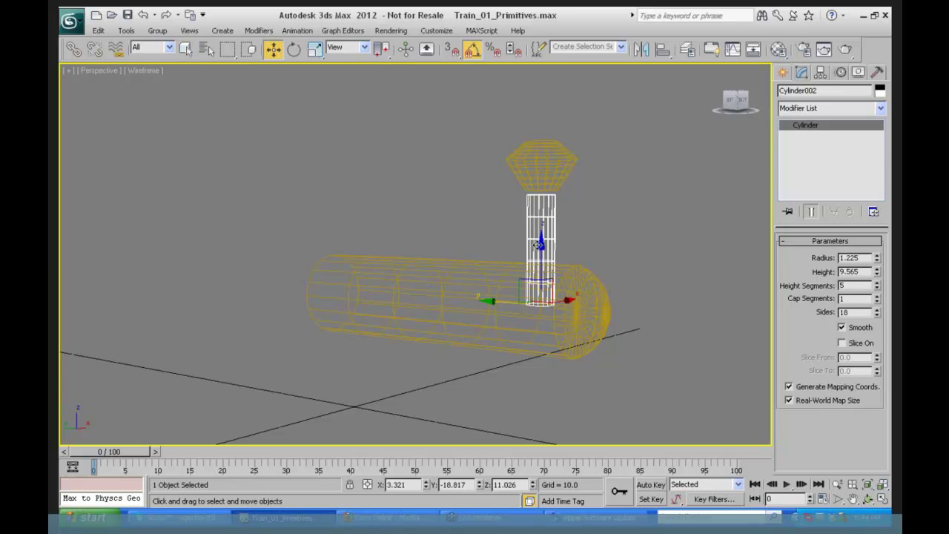
drag(540, 244, 540, 234)
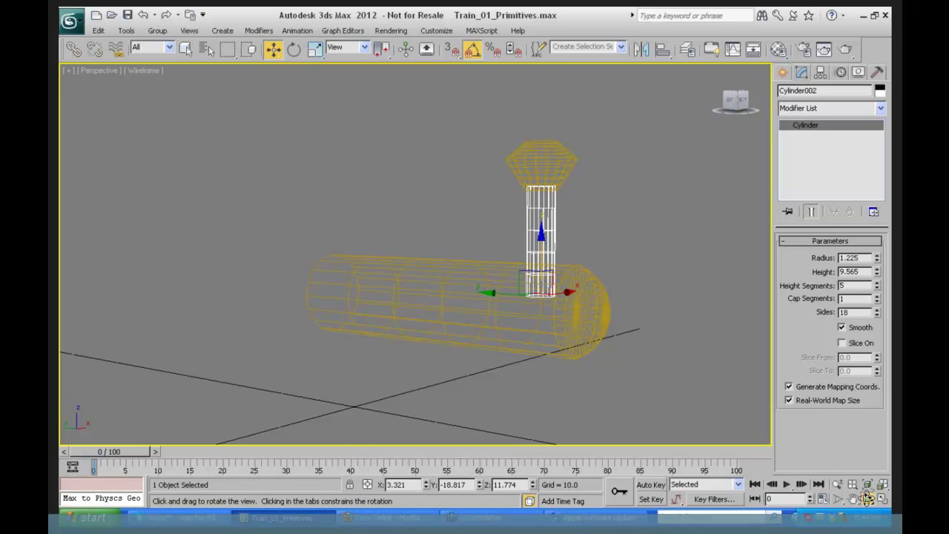
Set the wireframe color of all five locomotive parts to black, deselect them and store the scene with Hold.
click(866, 498)
drag(413, 242, 263, 361)
right_click(710, 202)
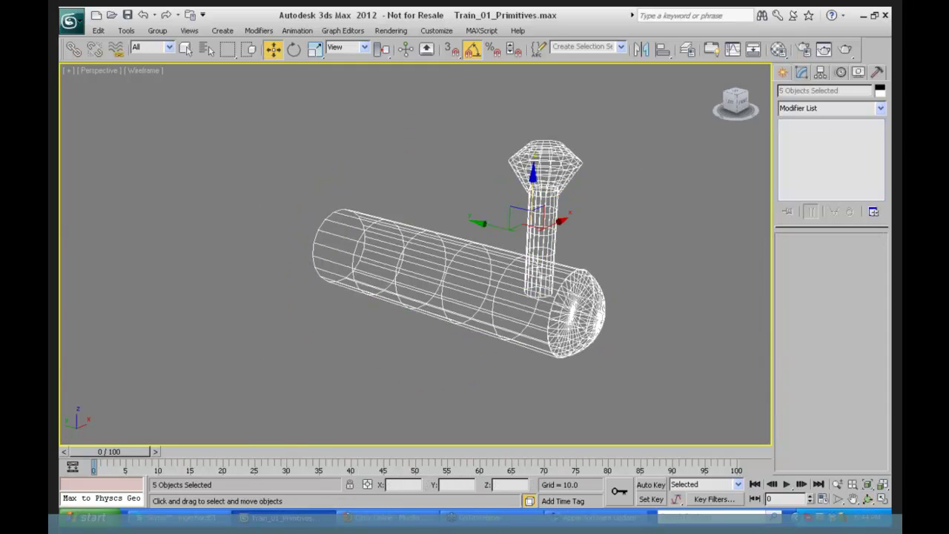
click(880, 92)
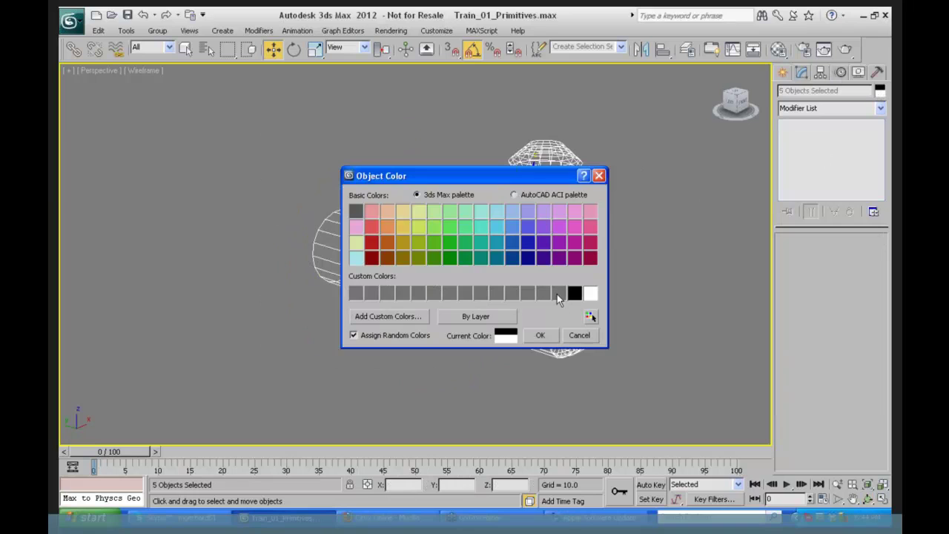
click(575, 294)
click(539, 335)
click(626, 264)
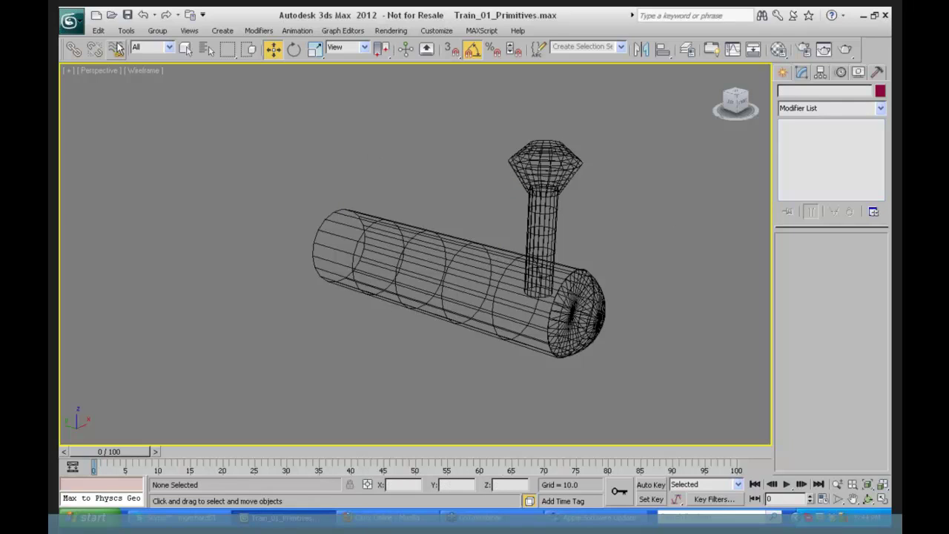
click(98, 31)
click(110, 69)
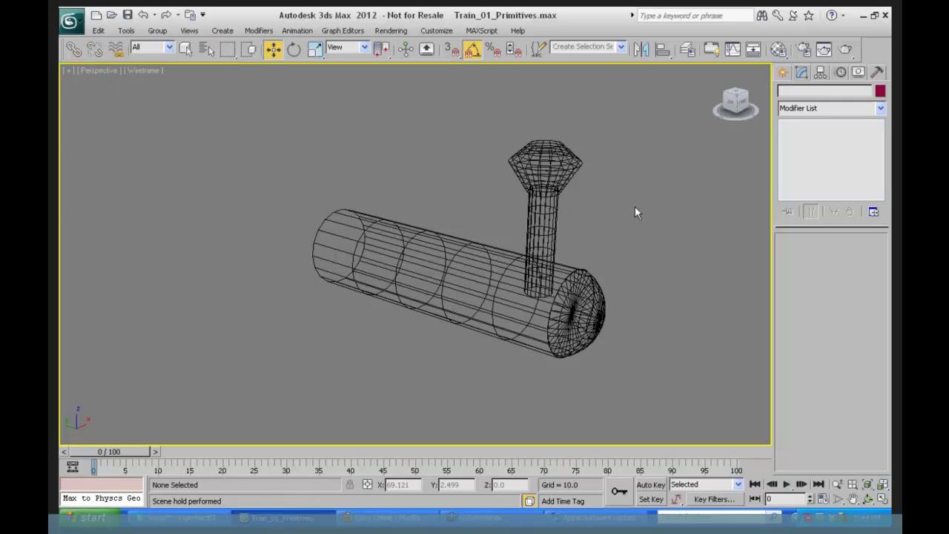
Apply an Edit Poly modifier to the boiler cylinder.
click(417, 243)
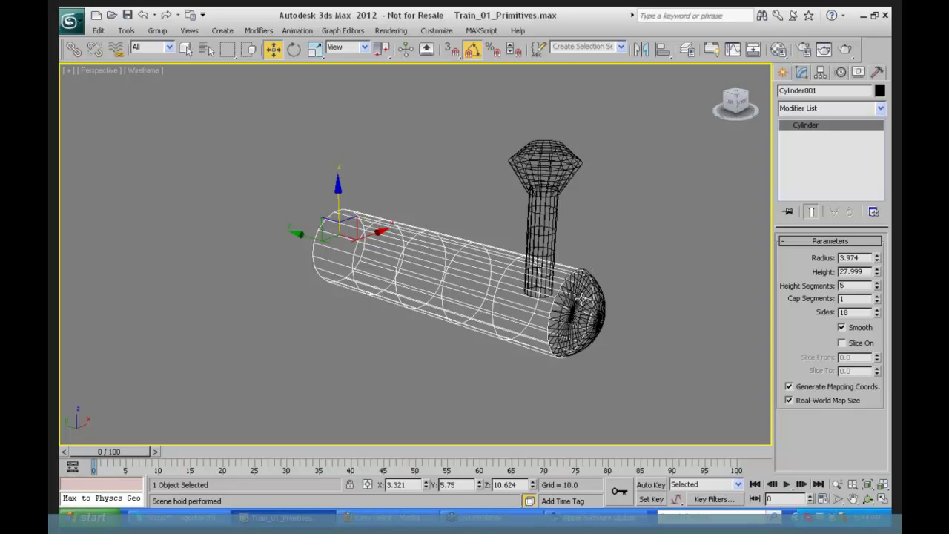
click(880, 109)
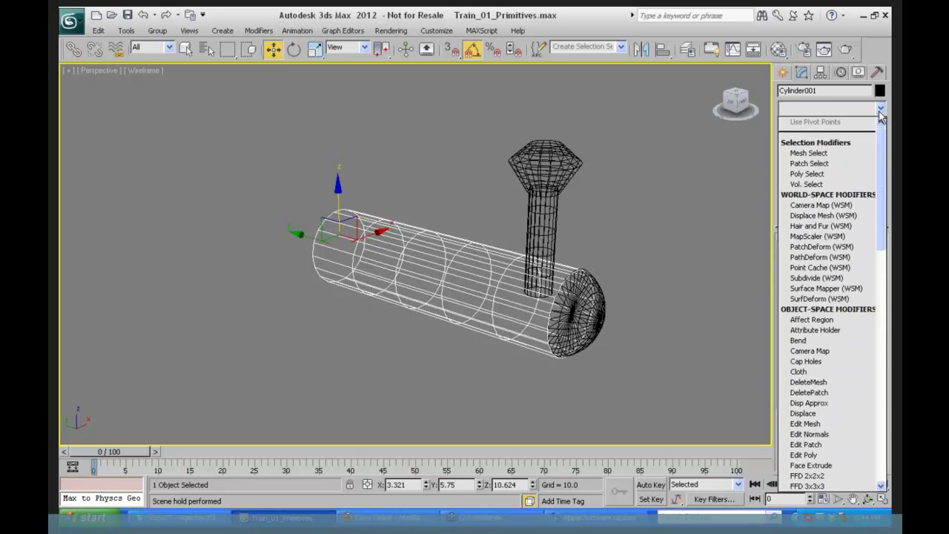
scroll(831, 281, down, 5)
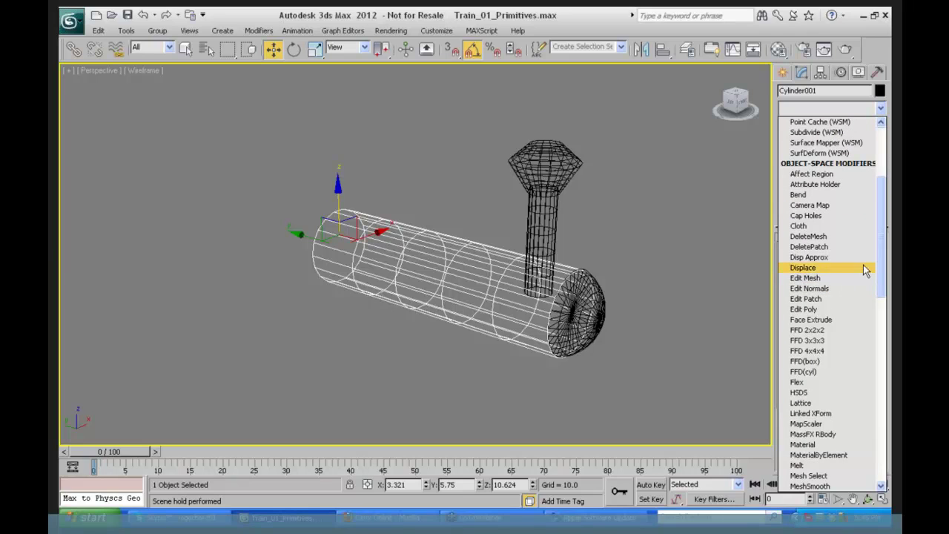
mouse_move(881, 235)
mouse_down()
mouse_move(880, 340)
mouse_move(877, 228)
mouse_up()
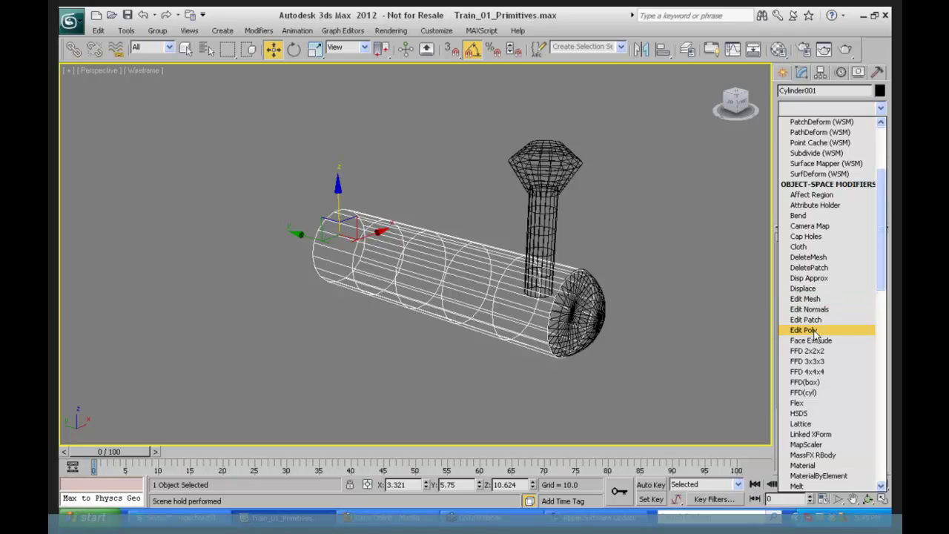
click(814, 330)
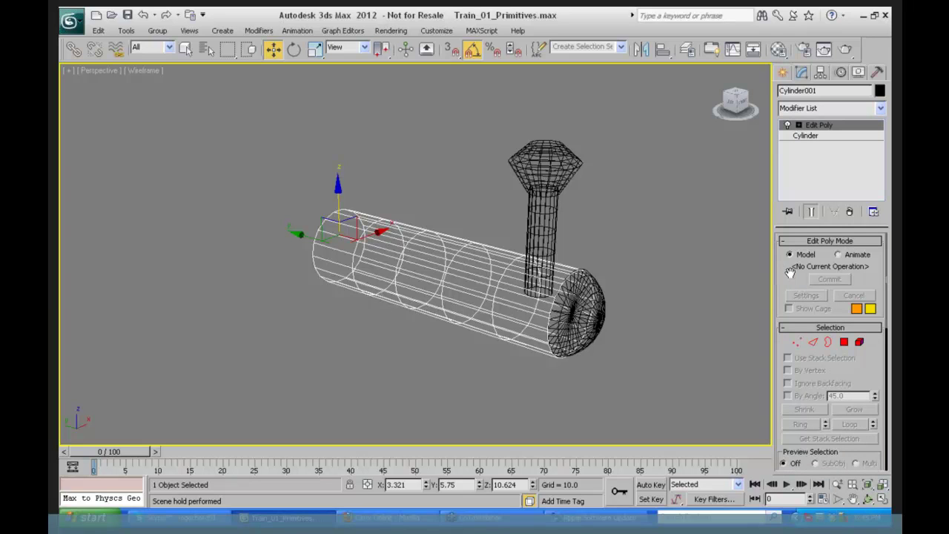
Attach the smokestack pipe, the funnel, its tapered cap and the front hemisphere to the boiler's Edit Poly object.
drag(790, 273, 816, 83)
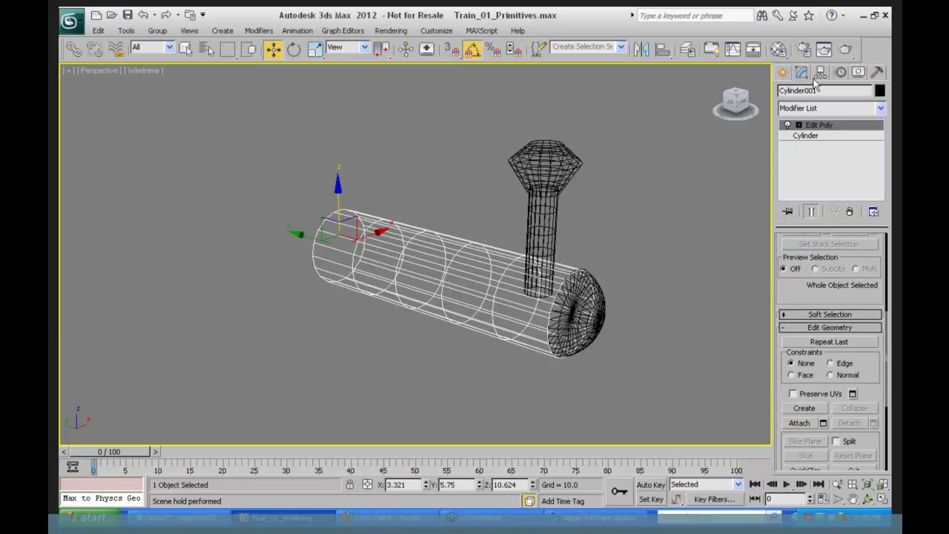
click(801, 423)
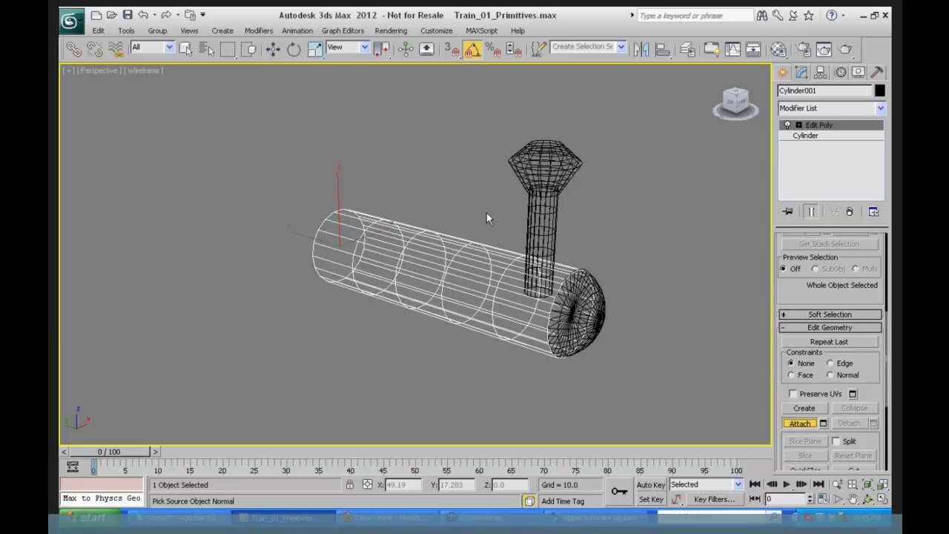
click(545, 226)
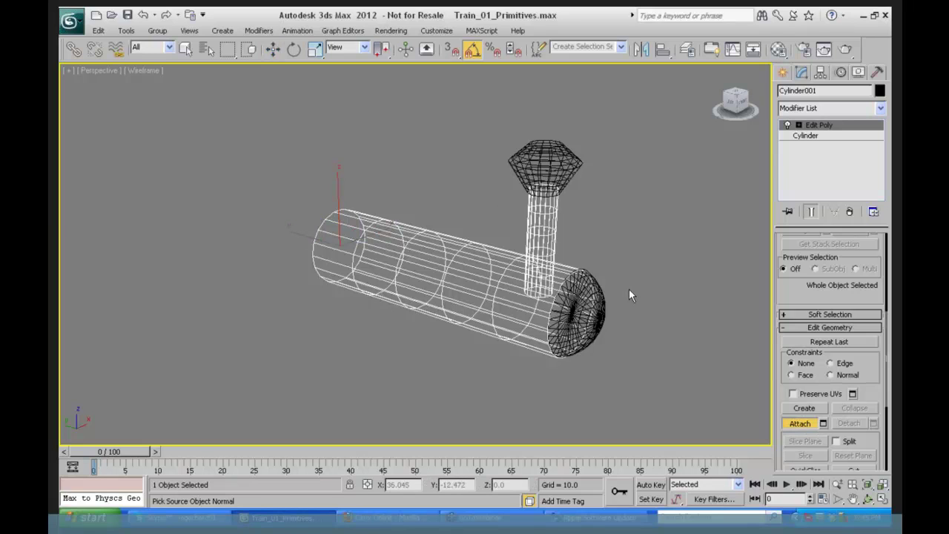
click(545, 177)
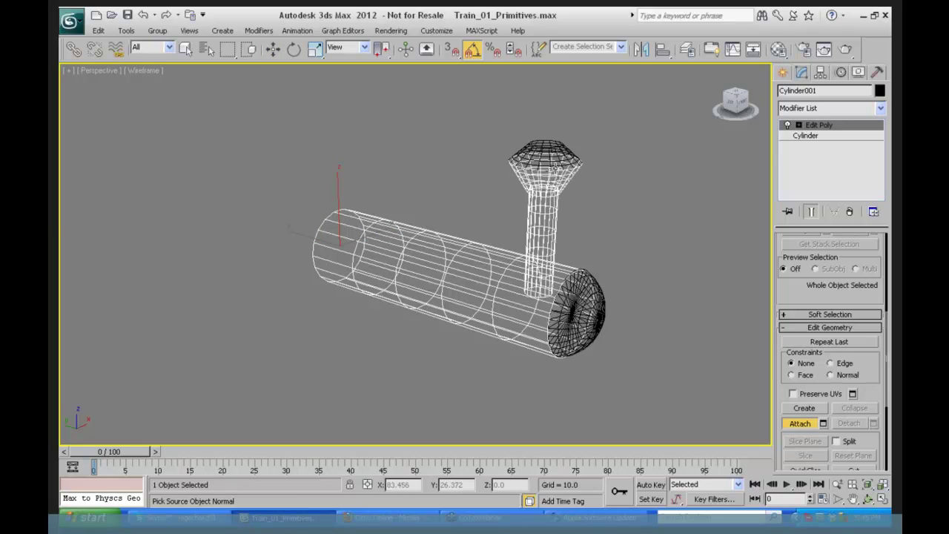
click(600, 319)
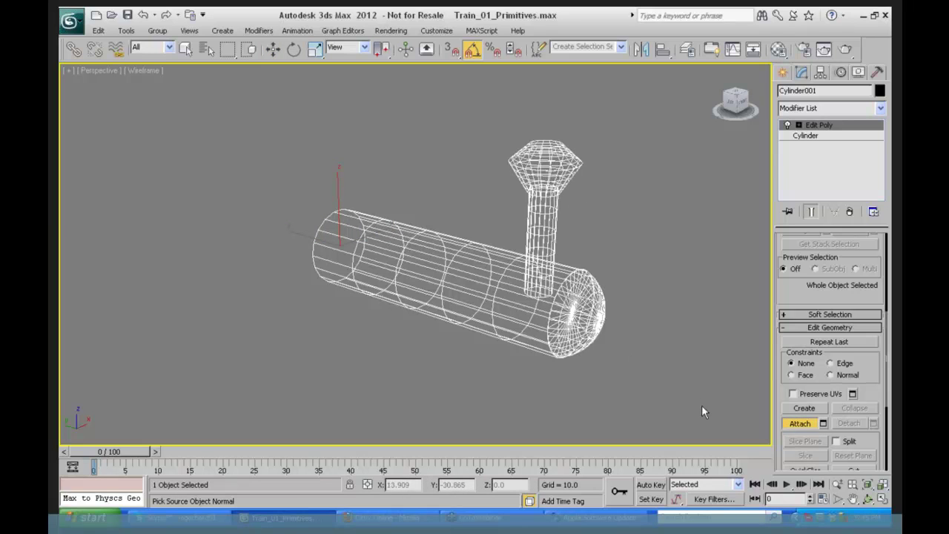
click(803, 423)
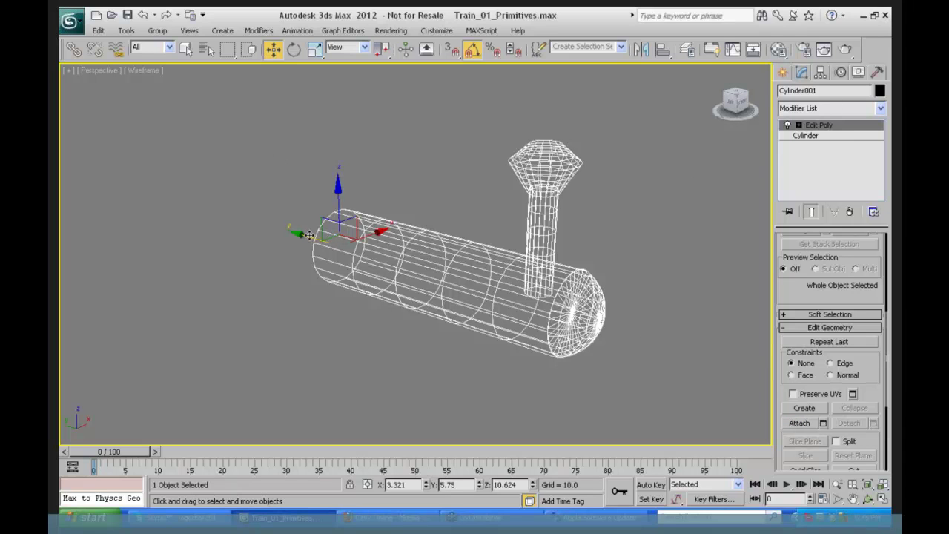
Test the combined object with a slight move along Y, undo the move and inspect the mesh from other angles.
mouse_move(311, 236)
mouse_down()
mouse_move(353, 242)
mouse_move(314, 238)
mouse_up()
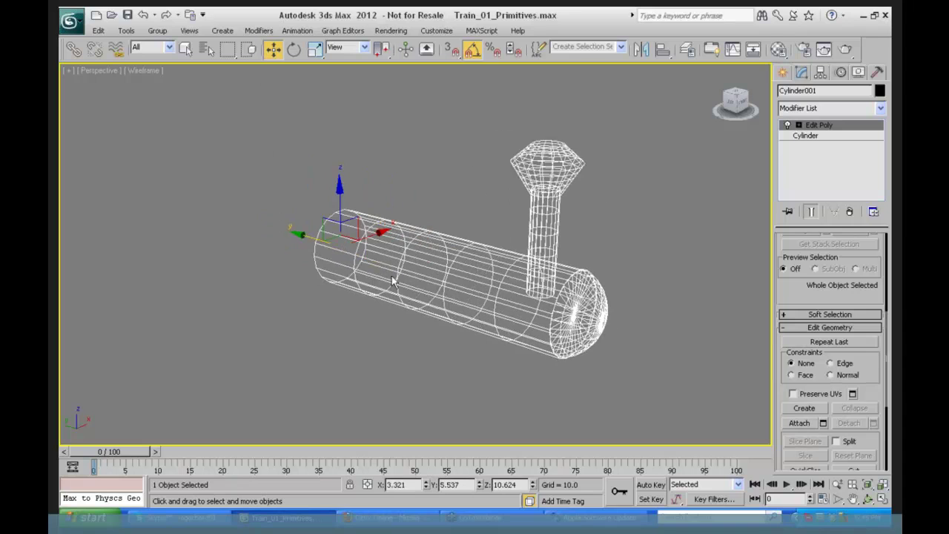
key(ctrl+z)
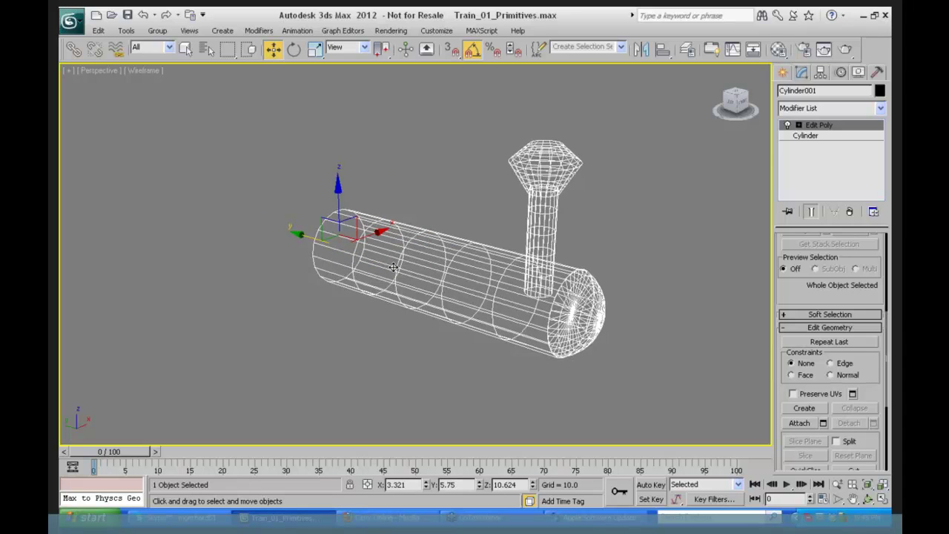
click(867, 499)
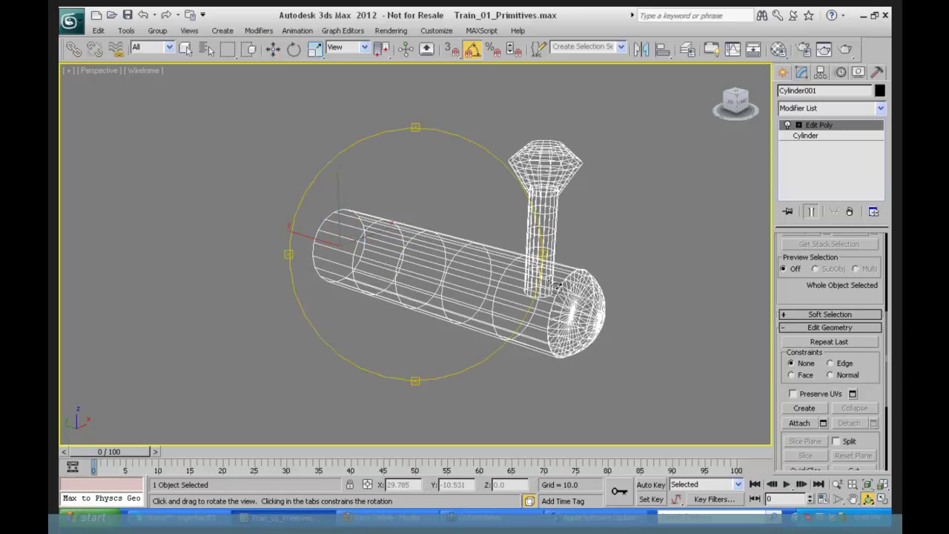
drag(529, 289, 532, 184)
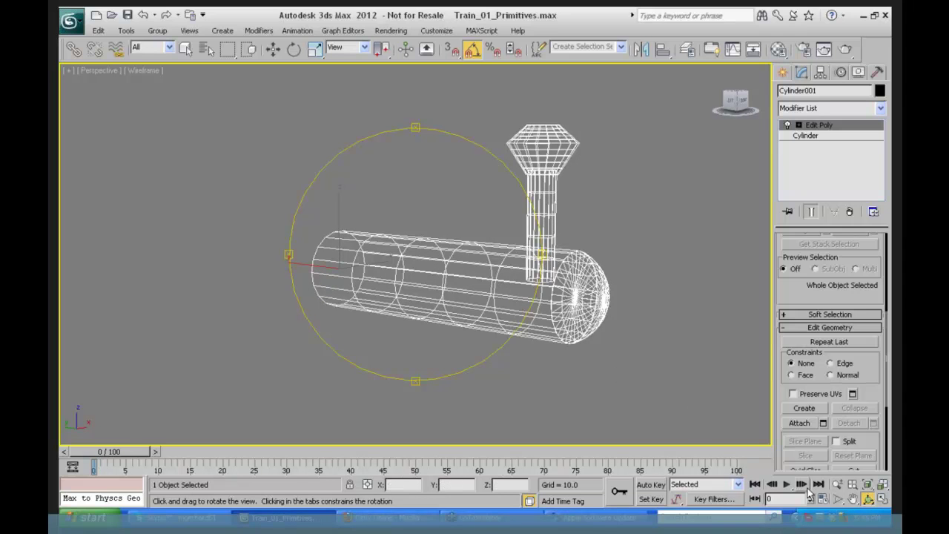
drag(498, 319, 456, 317)
drag(454, 304, 345, 197)
Restore the held scene with Fetch, discarding the attached parts.
click(98, 30)
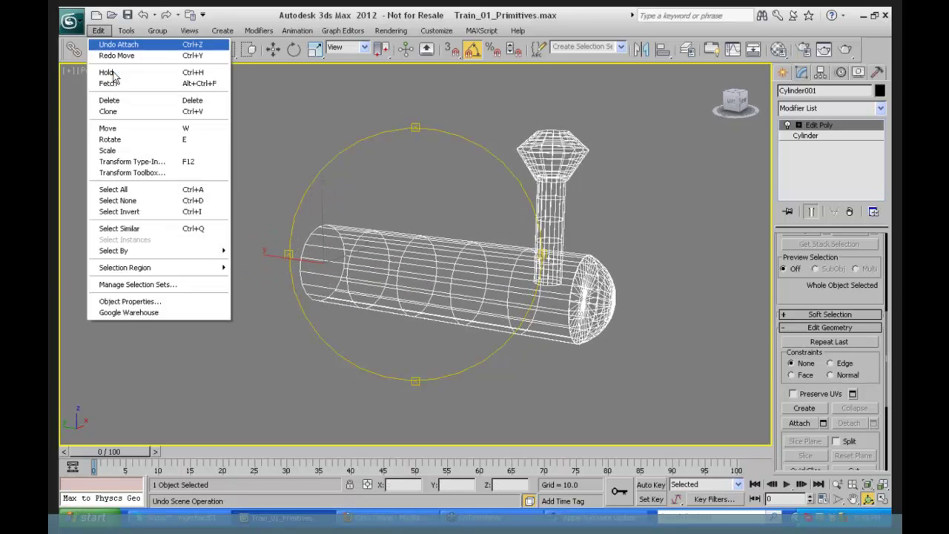
click(116, 86)
click(456, 301)
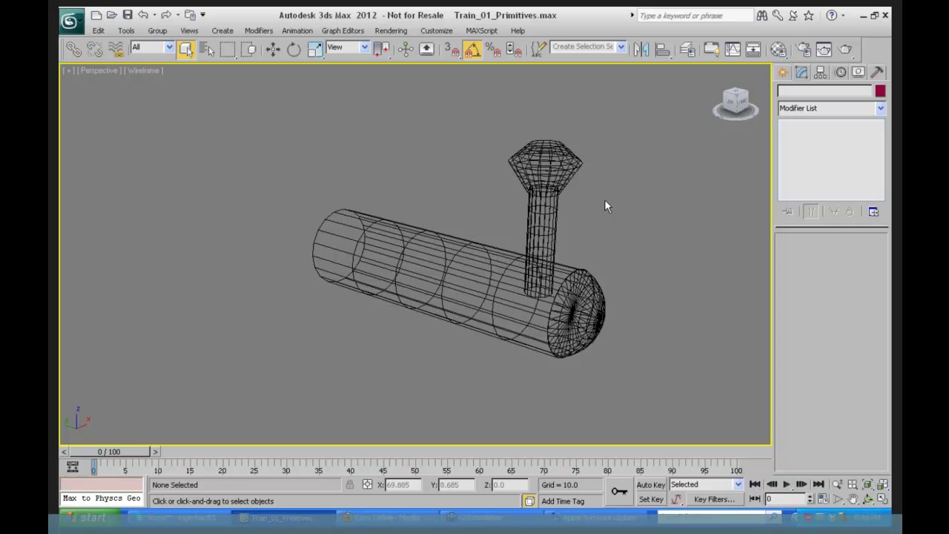
Link the tapered cap to the funnel, the funnel to the smokestack pipe, and the pipe to the boiler cylinder.
click(74, 49)
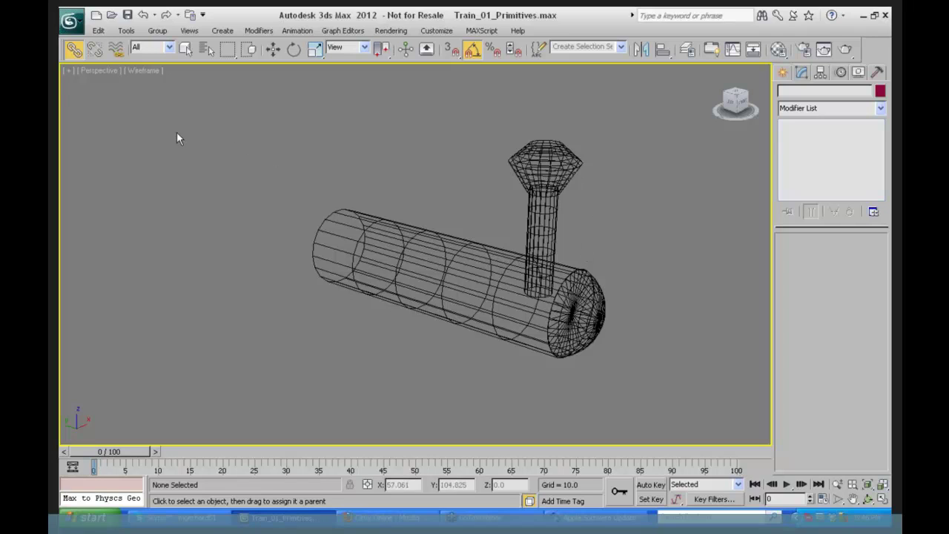
click(547, 144)
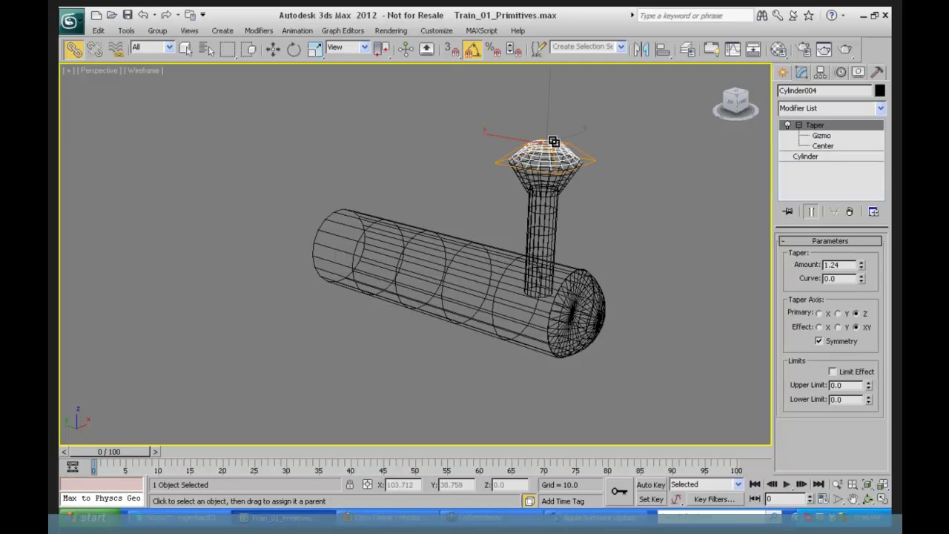
click(74, 49)
click(525, 180)
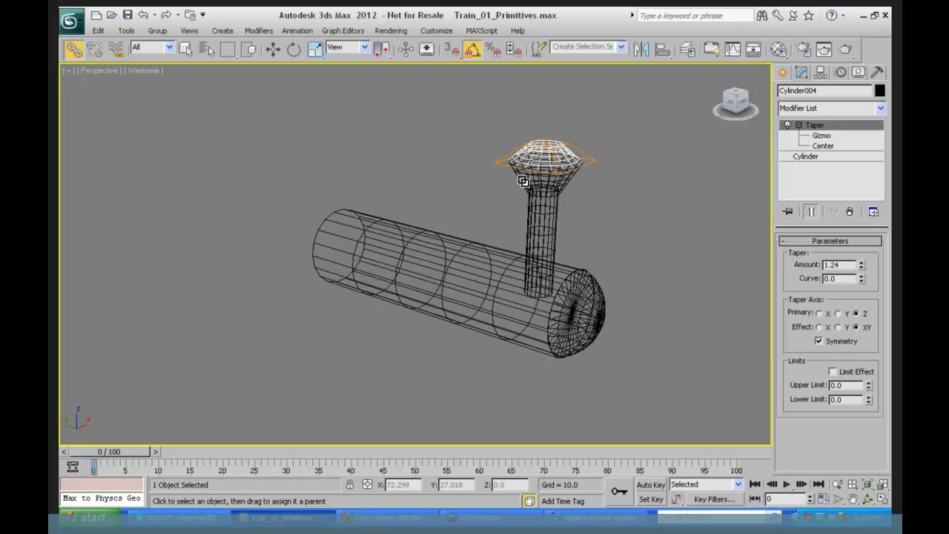
click(523, 178)
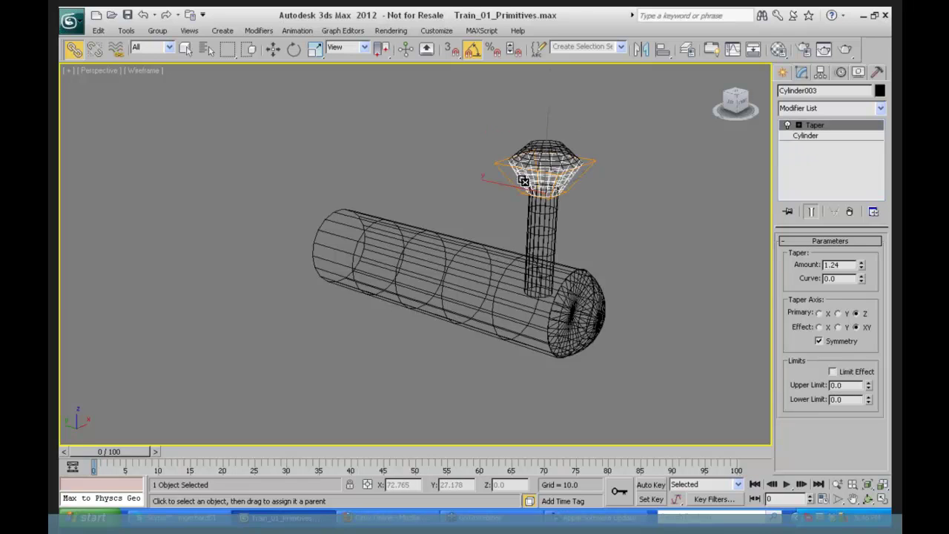
click(533, 221)
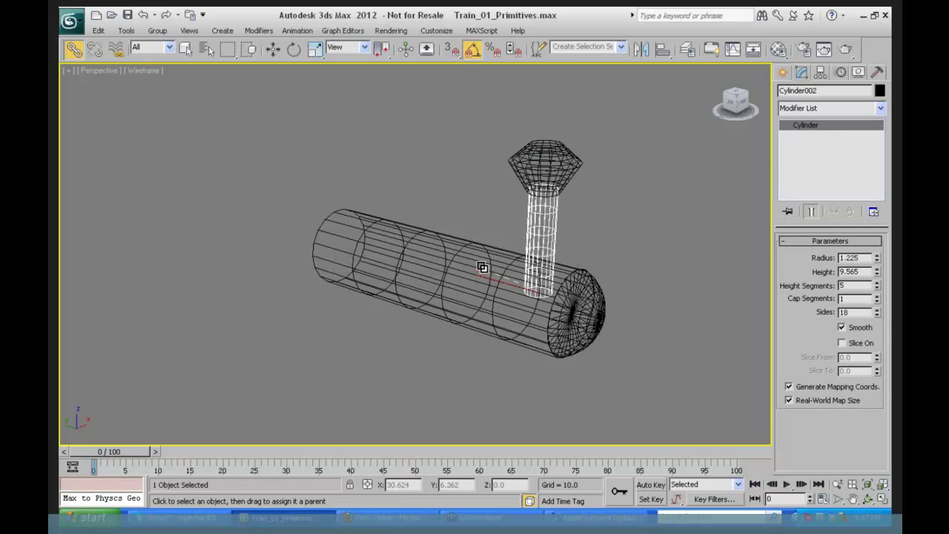
drag(483, 269, 484, 268)
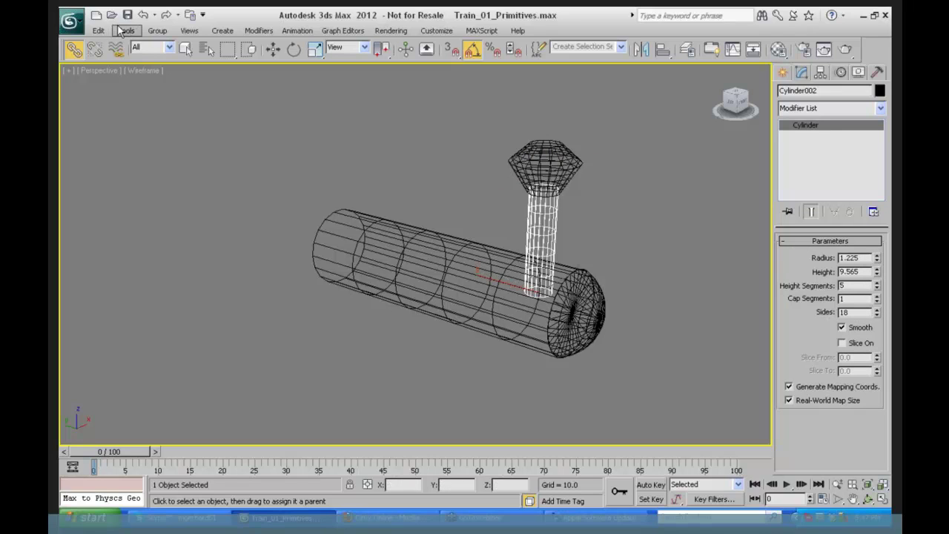
Test the smokestack links by moving the boiler along Y to about 14.18, and undo the movement.
click(273, 49)
click(460, 289)
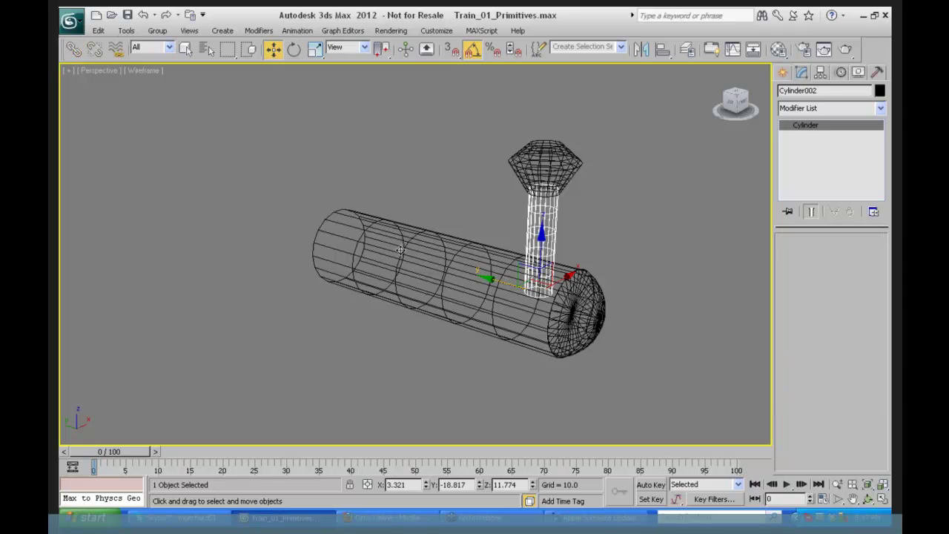
drag(300, 233, 327, 254)
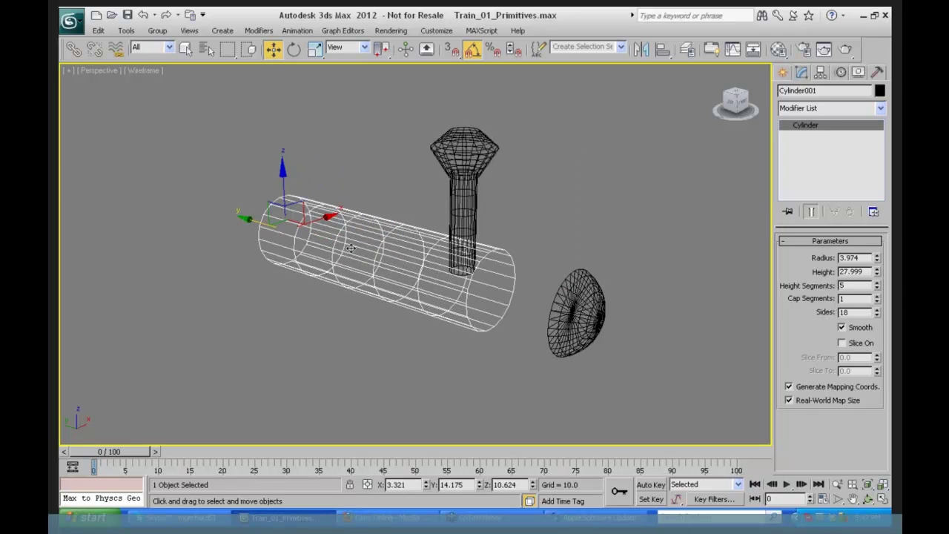
drag(254, 220, 288, 221)
key(ctrl+z)
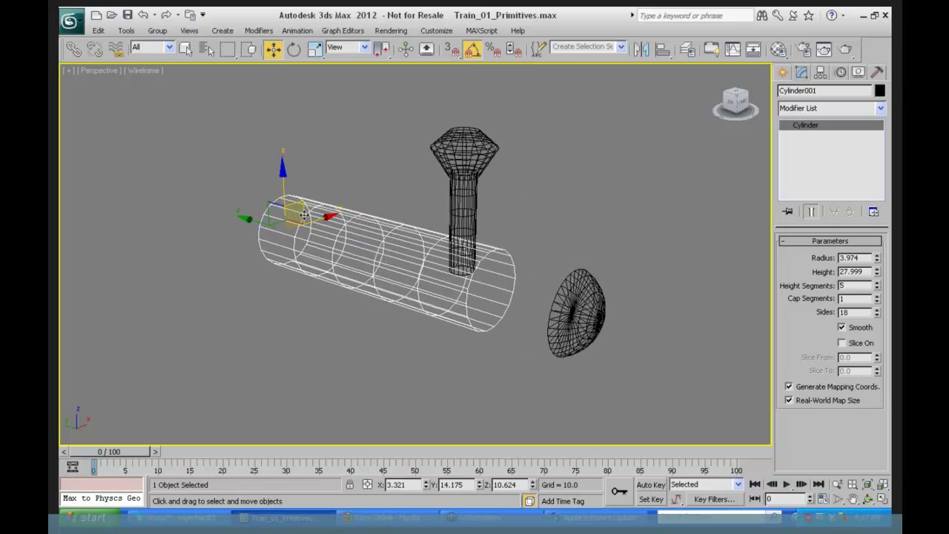
key(ctrl+z)
Link the front hemisphere to the boiler cylinder as its parent.
click(73, 49)
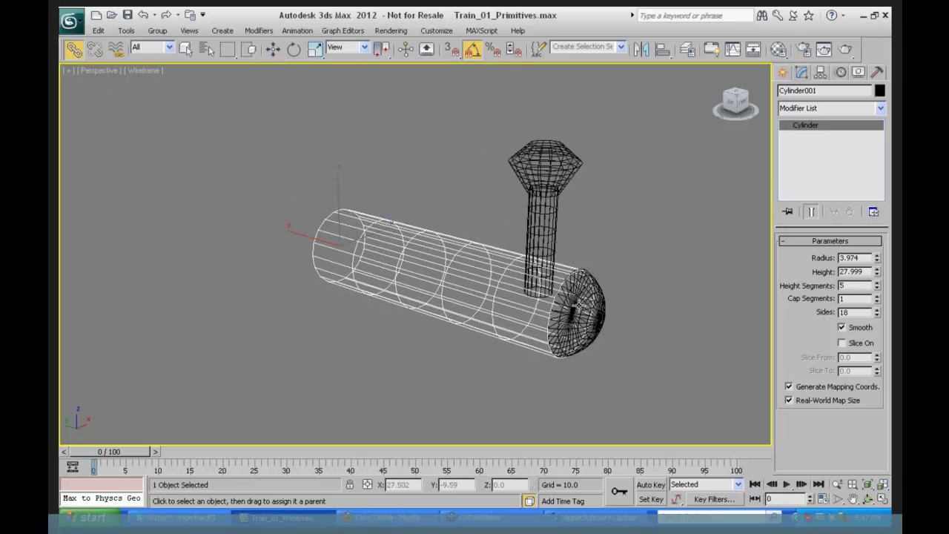
click(593, 313)
drag(594, 314, 454, 311)
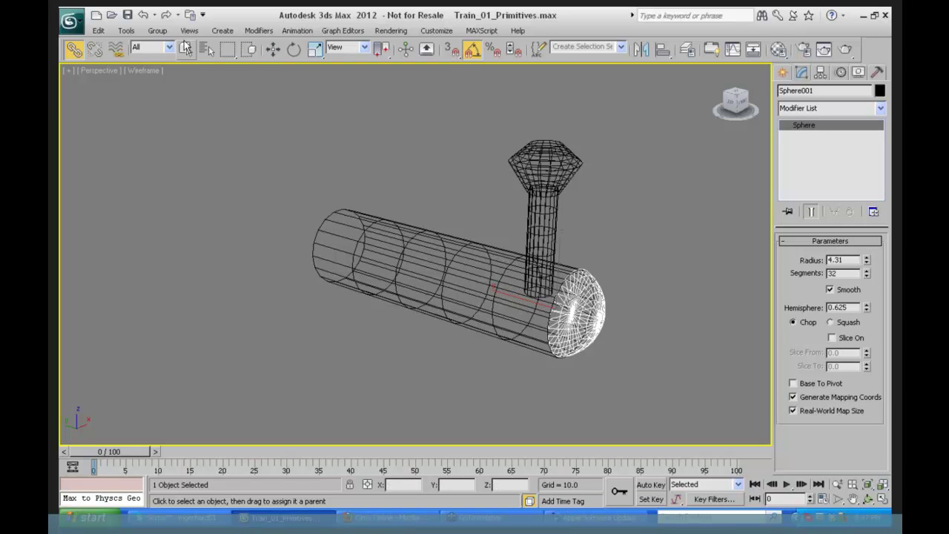
Test the hierarchy by moving the boiler along Y to about 5.65 and rotating it 15 degrees about Z.
click(273, 49)
drag(508, 295, 532, 290)
click(319, 232)
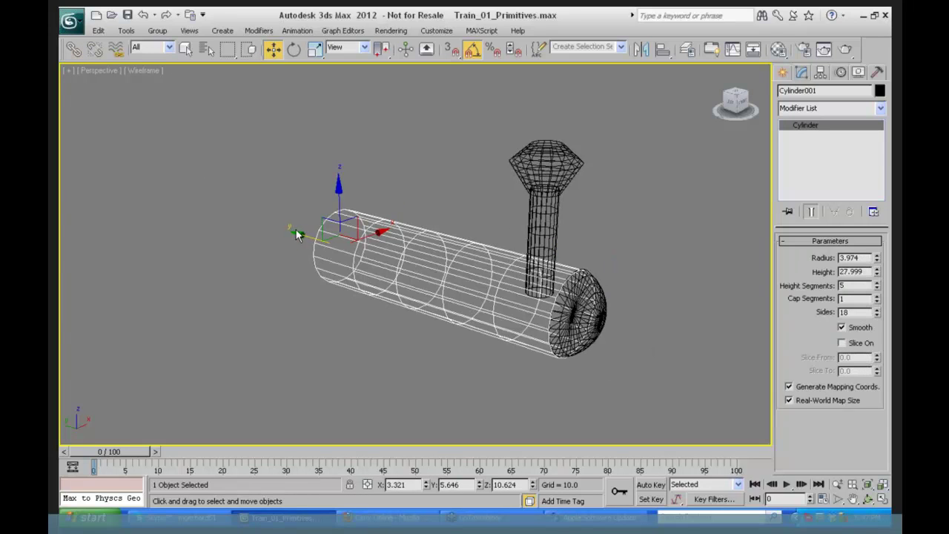
click(293, 49)
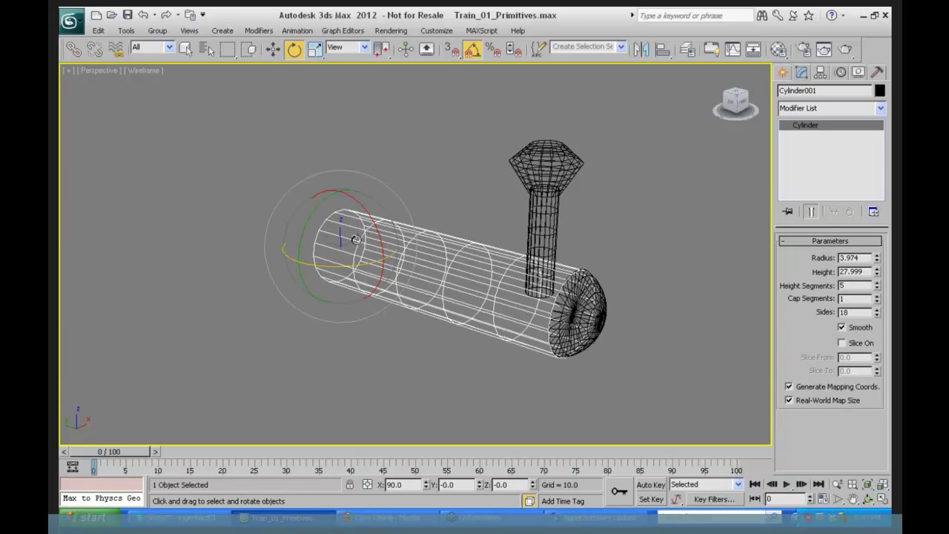
mouse_move(367, 261)
mouse_down()
mouse_move(360, 256)
mouse_move(379, 260)
mouse_up()
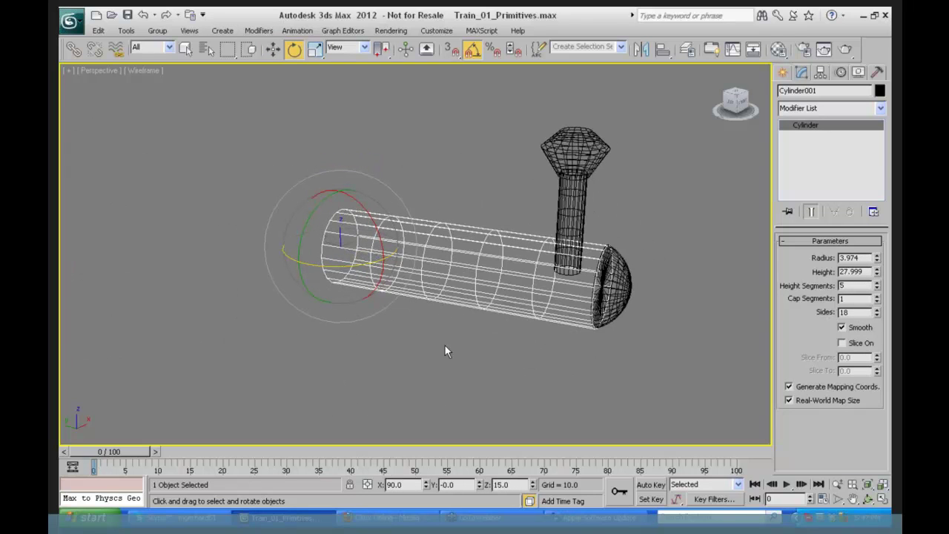
With Auto Key on at frame 14, move the front hemisphere about 7.5 units along negative Y and rotate it away from the boiler.
click(650, 484)
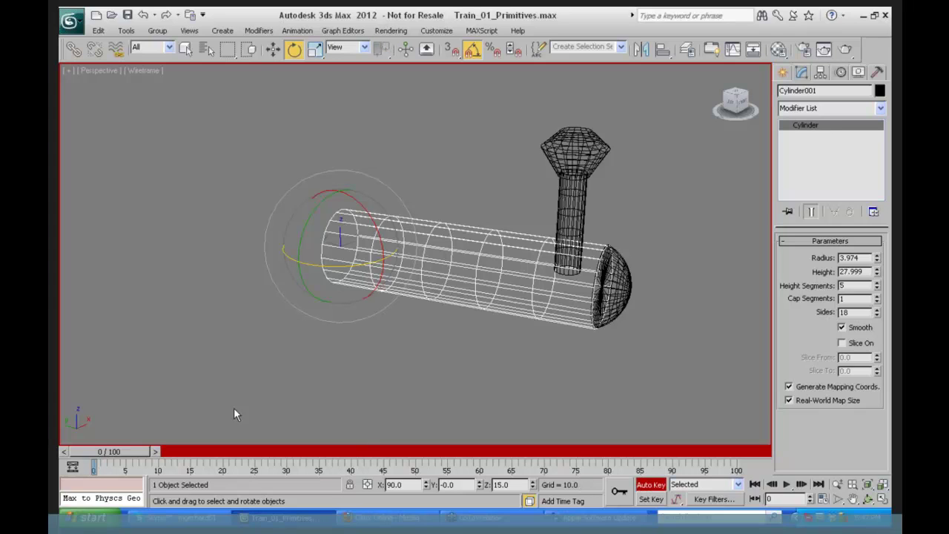
drag(123, 448, 191, 451)
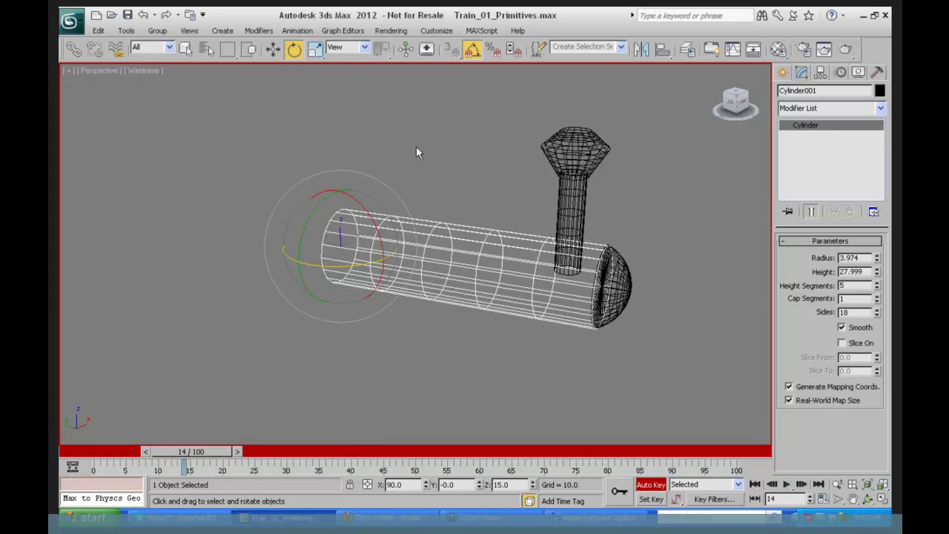
click(621, 258)
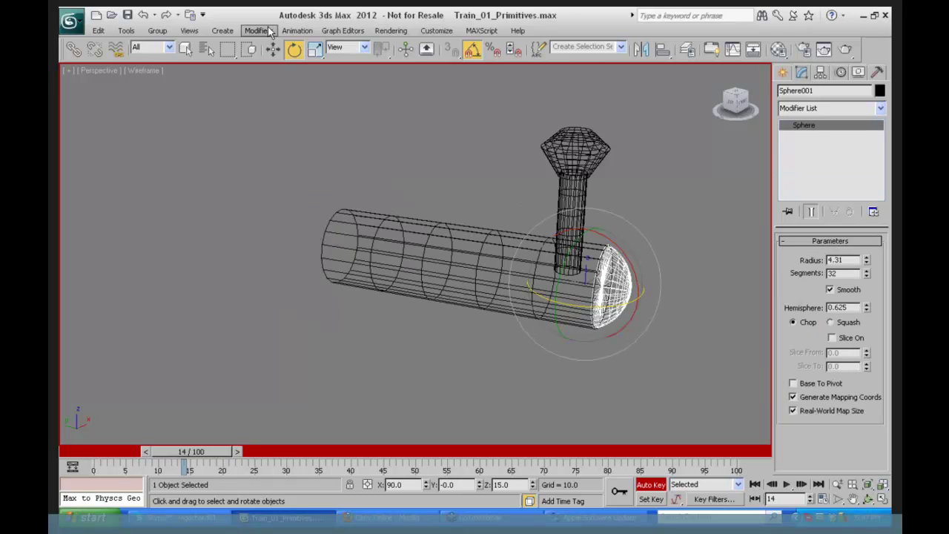
click(273, 49)
drag(545, 271, 624, 291)
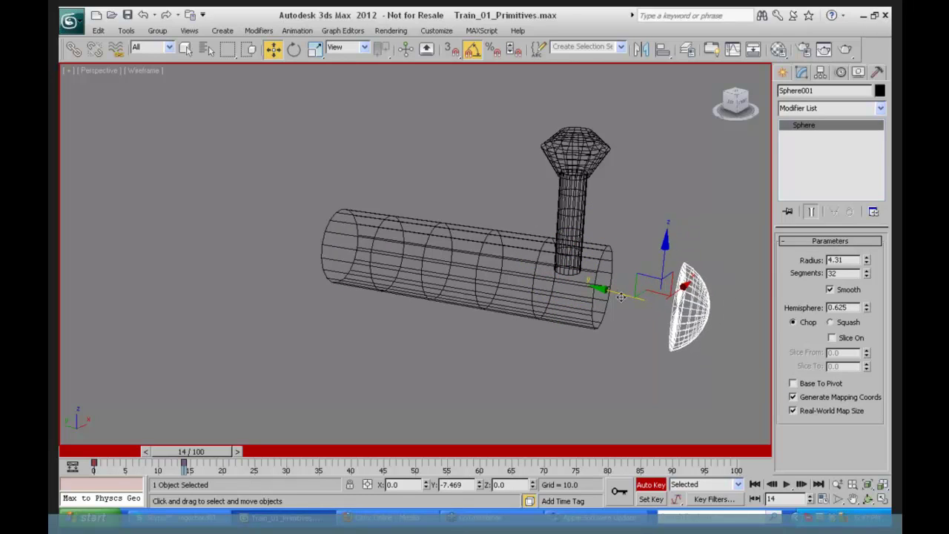
click(294, 49)
drag(705, 279, 670, 281)
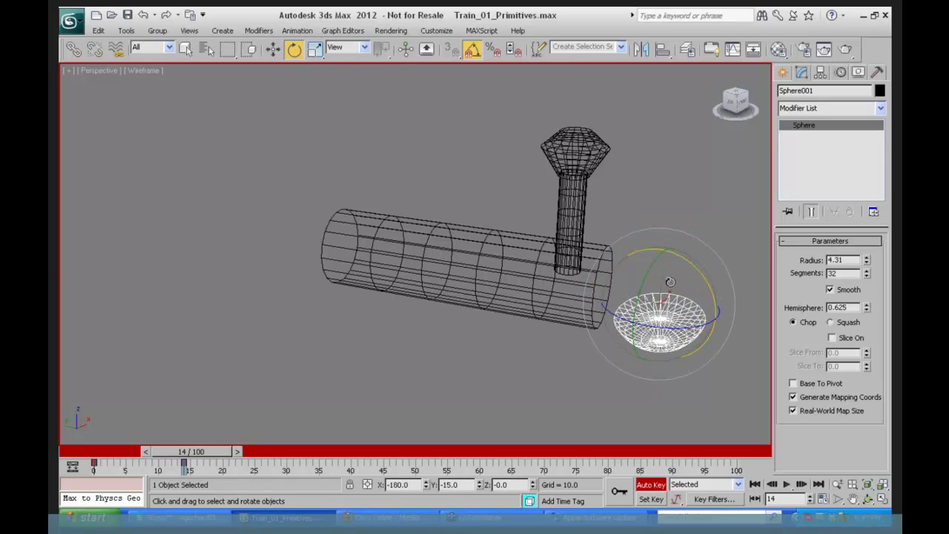
Rotate and move the smokestack pipe with its linked parts at frame 14, and return to frame 0.
click(574, 203)
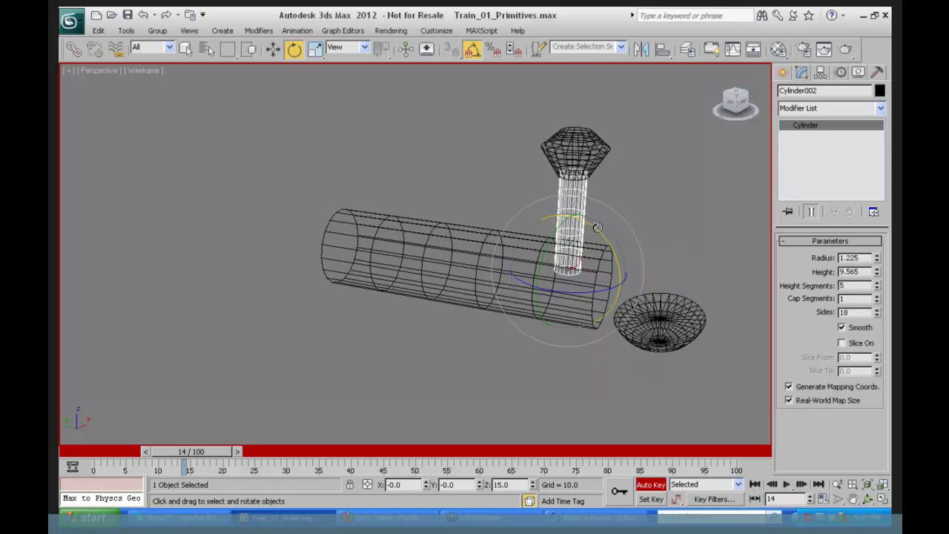
drag(573, 203, 579, 194)
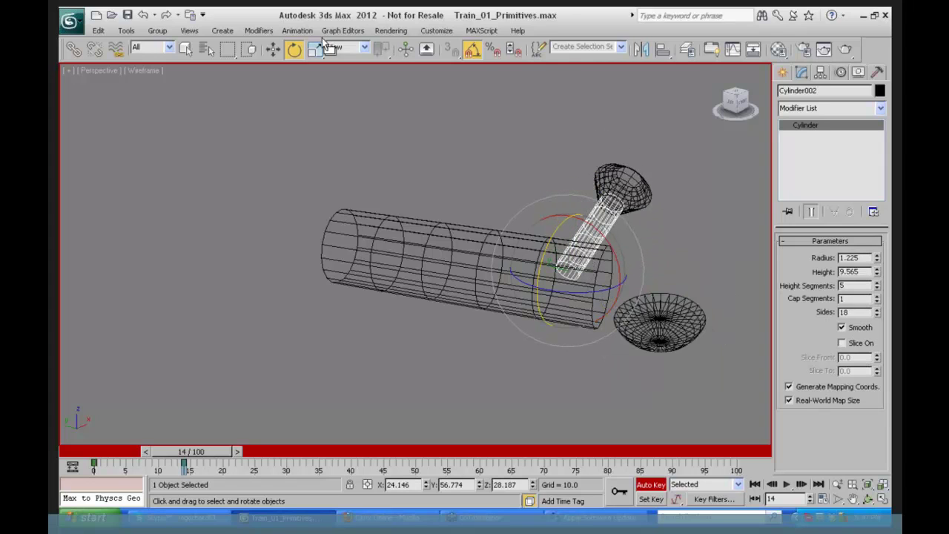
click(272, 49)
drag(591, 254, 648, 230)
drag(205, 453, 92, 445)
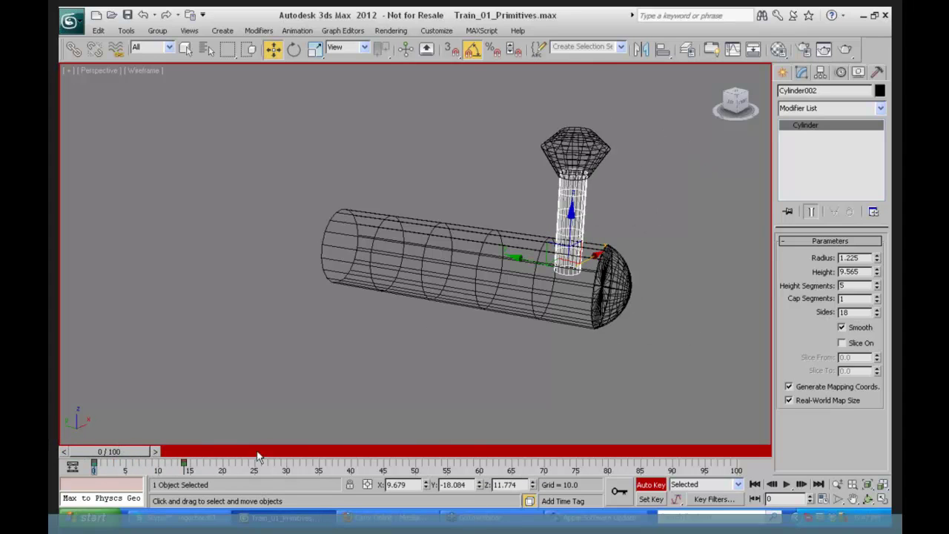
Turn off Auto Key and store the current scene state with Hold.
click(650, 485)
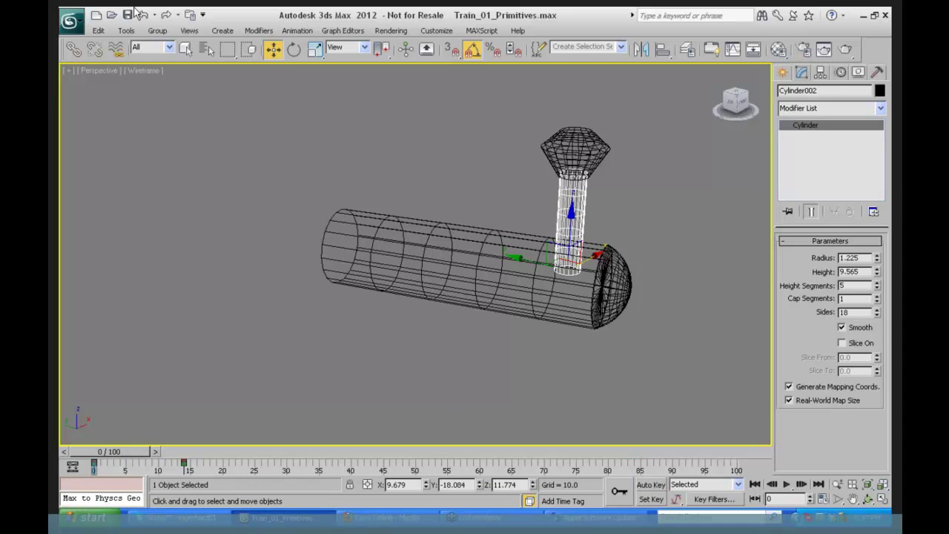
click(98, 30)
click(119, 72)
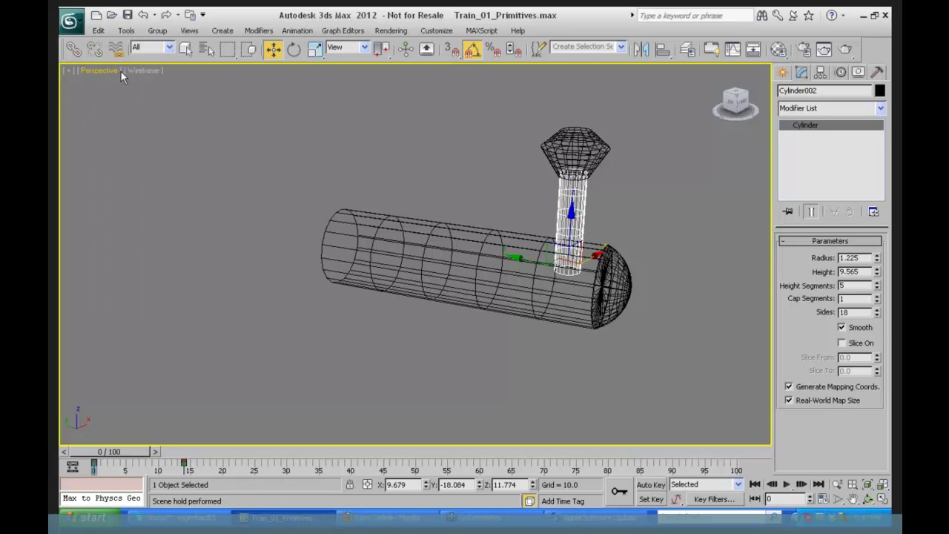
click(98, 33)
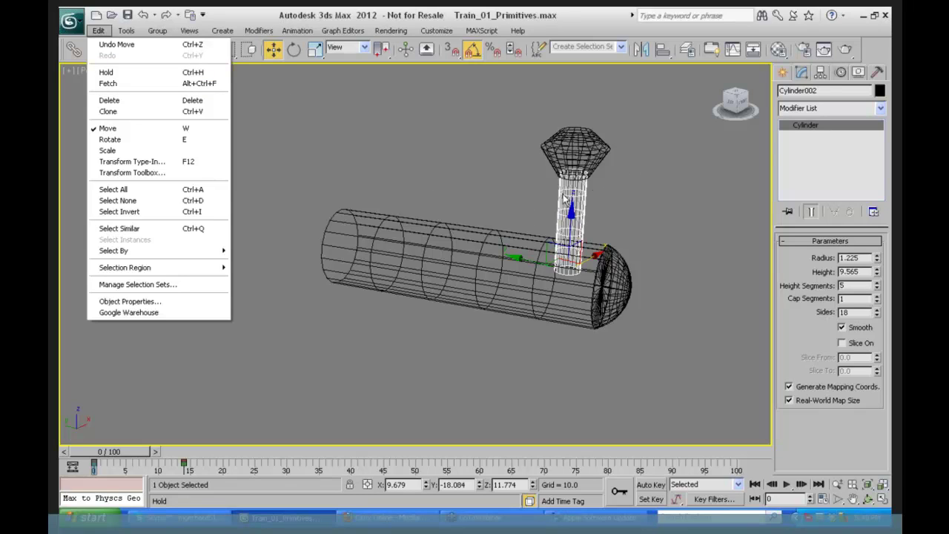
click(434, 146)
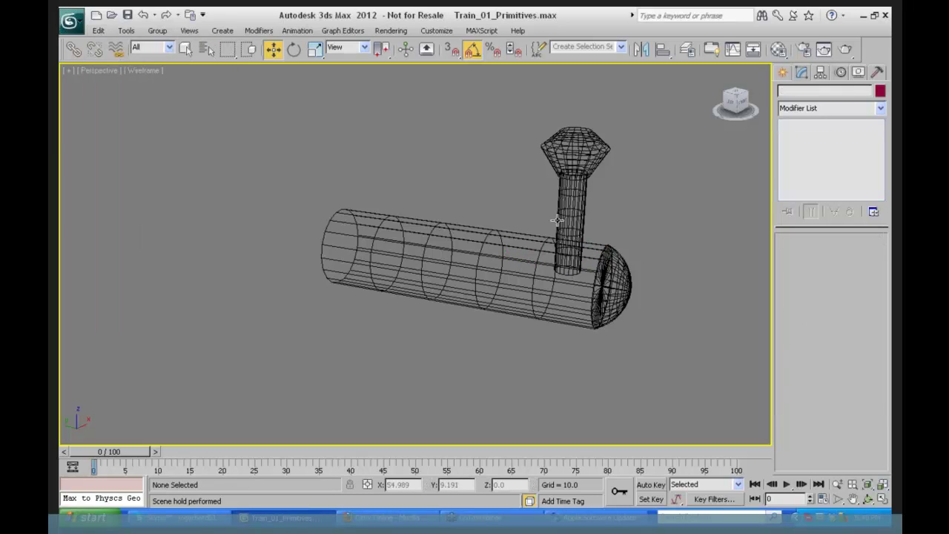
click(576, 195)
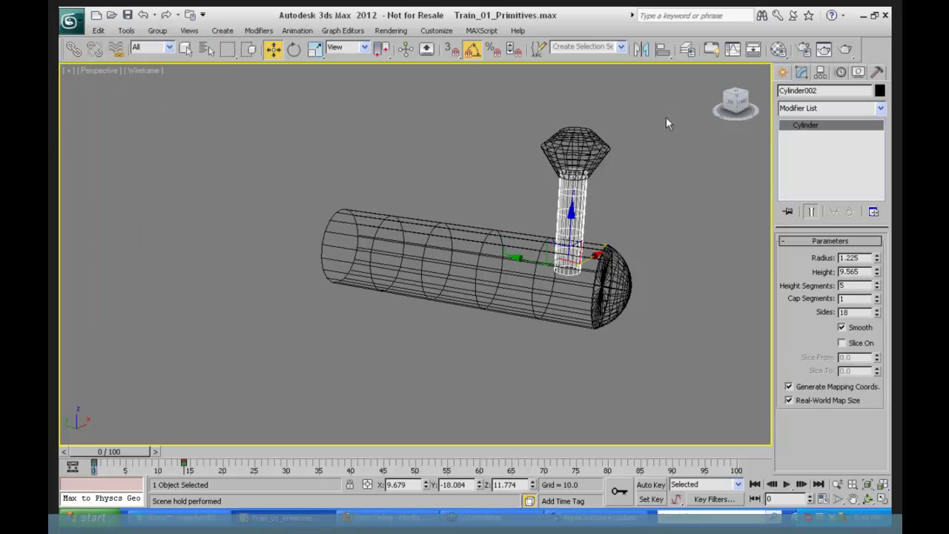
drag(671, 119, 370, 397)
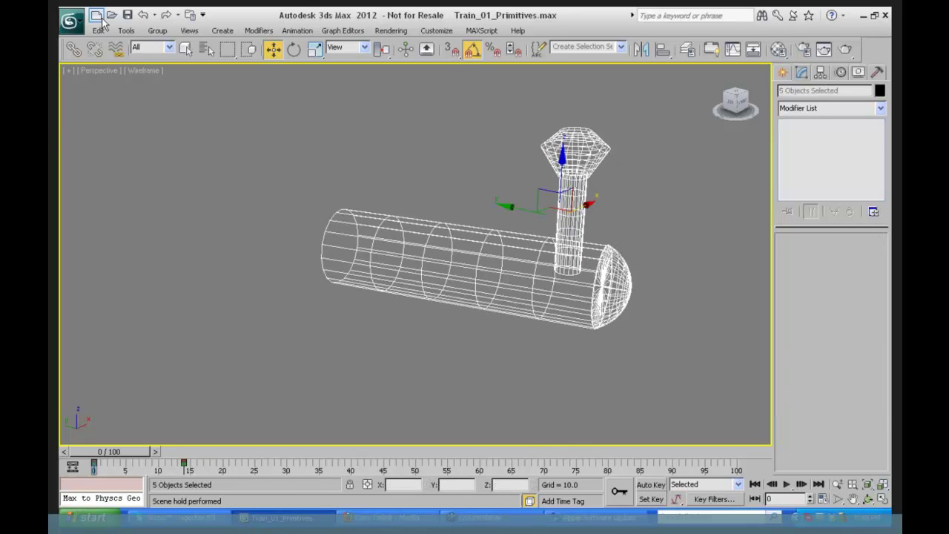
click(676, 185)
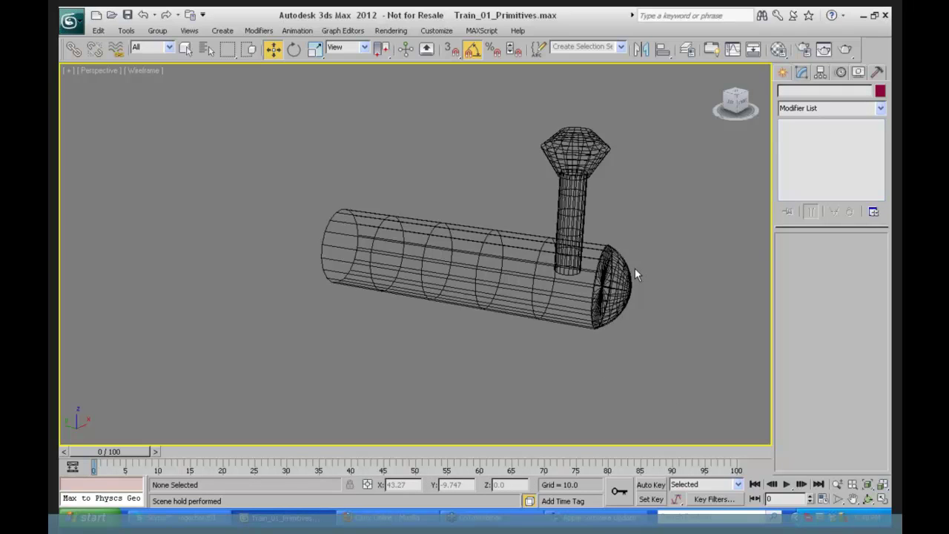
Show the perspective view in Realistic shading and change the object color of all five train parts to red.
click(142, 71)
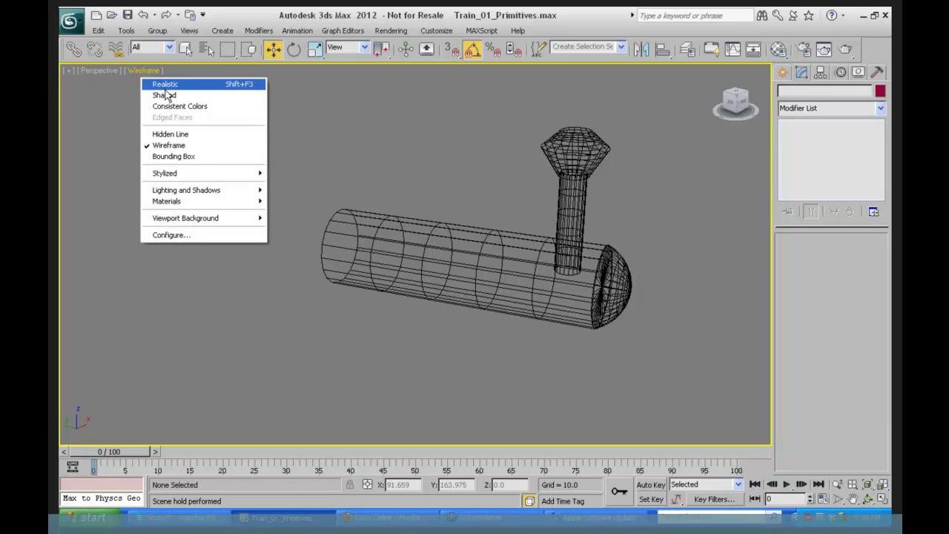
click(166, 86)
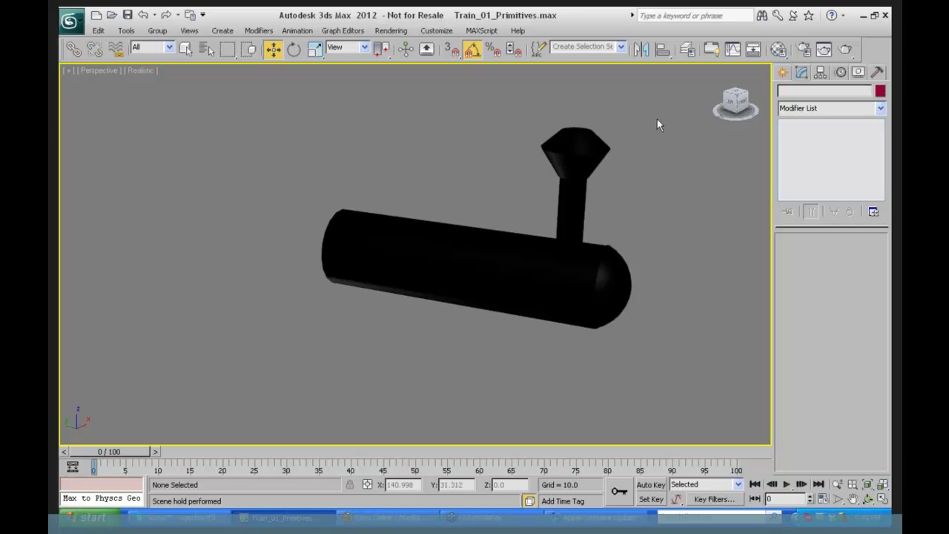
drag(656, 119, 335, 326)
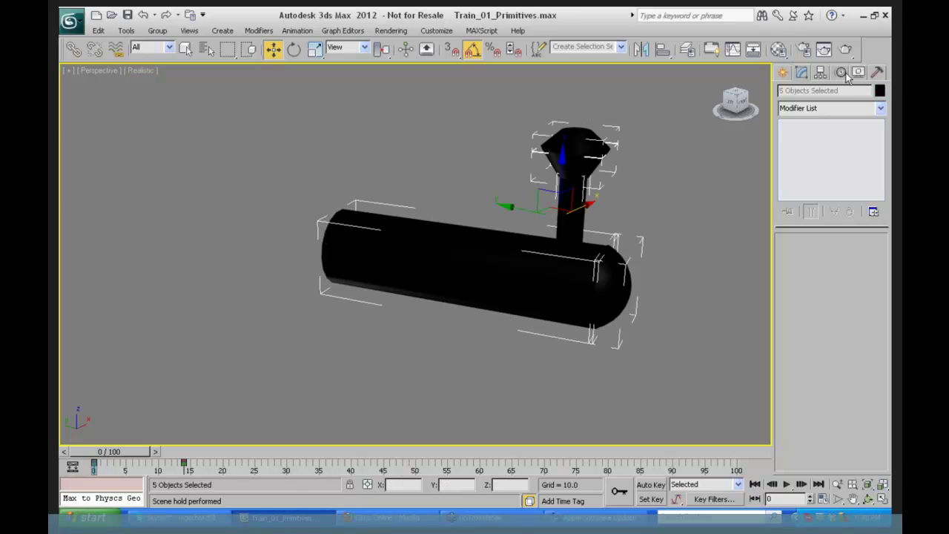
click(880, 91)
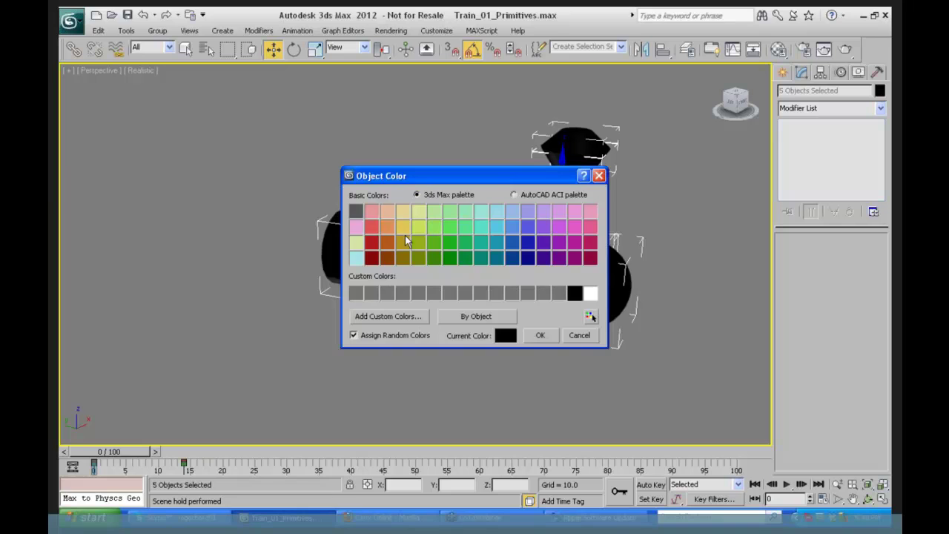
click(372, 226)
click(539, 335)
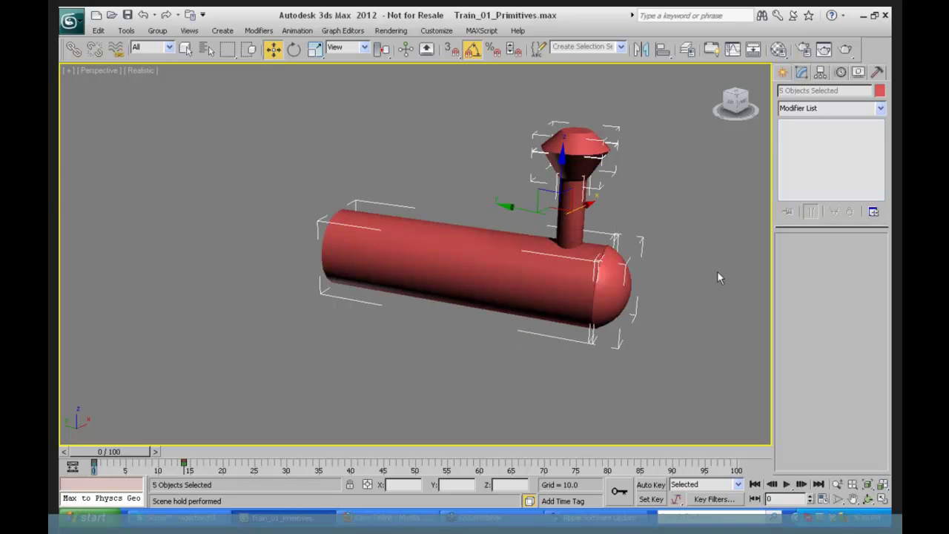
click(710, 281)
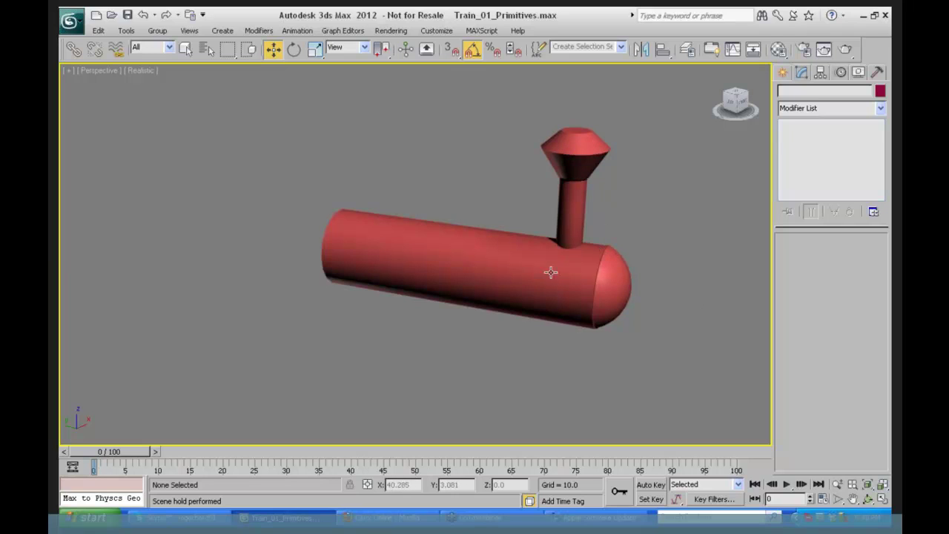
Nudge the front hemisphere along Y to about -19.51, slightly into the boiler, and store the scene with Hold.
click(616, 278)
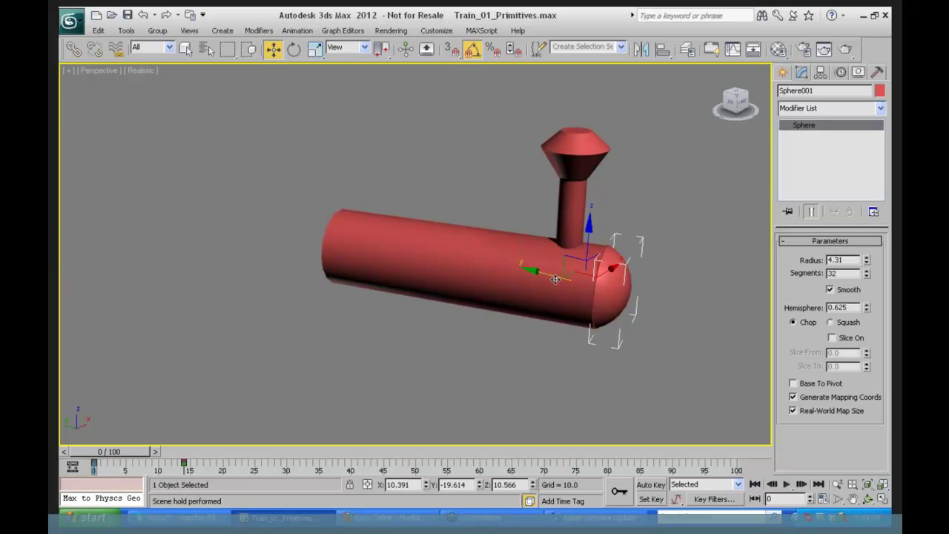
drag(553, 278, 552, 276)
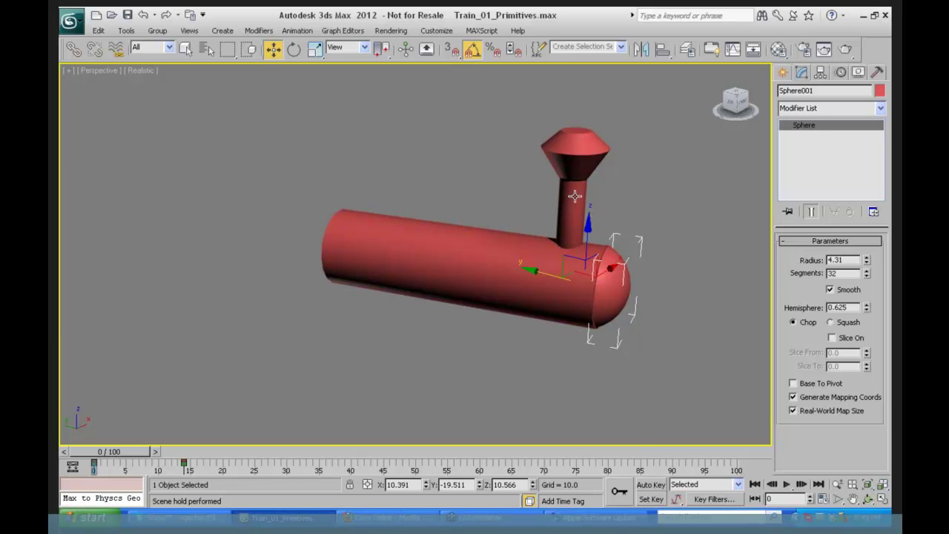
click(99, 31)
click(107, 72)
Switch the perspective view back to Wireframe display and clear the selection.
click(145, 71)
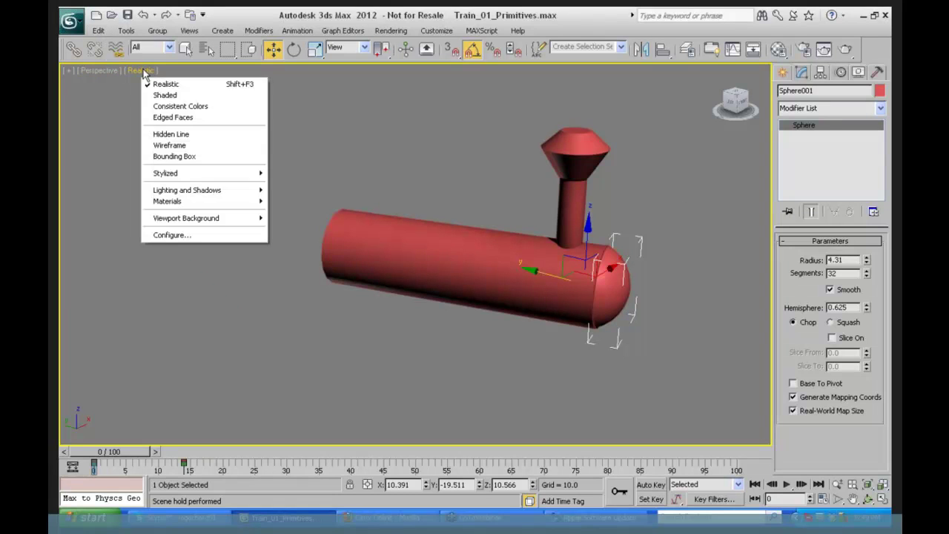
click(169, 146)
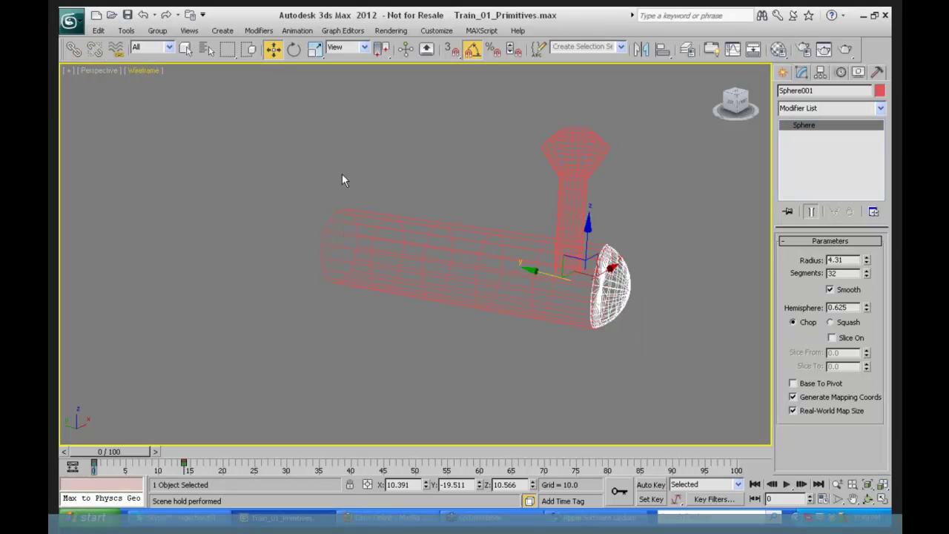
click(646, 181)
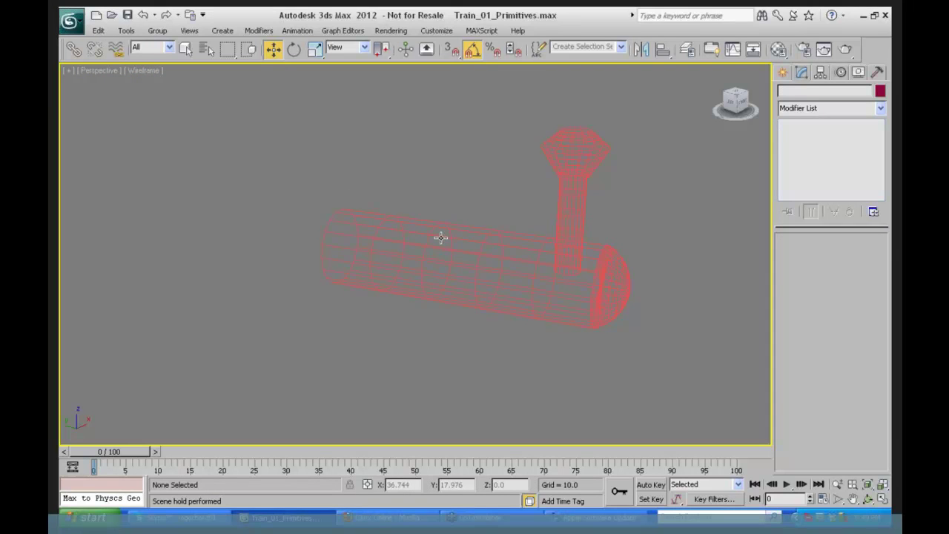
Combine the boiler cylinder with the smokestack pipe using a ProBoolean compound object set to Union.
click(440, 238)
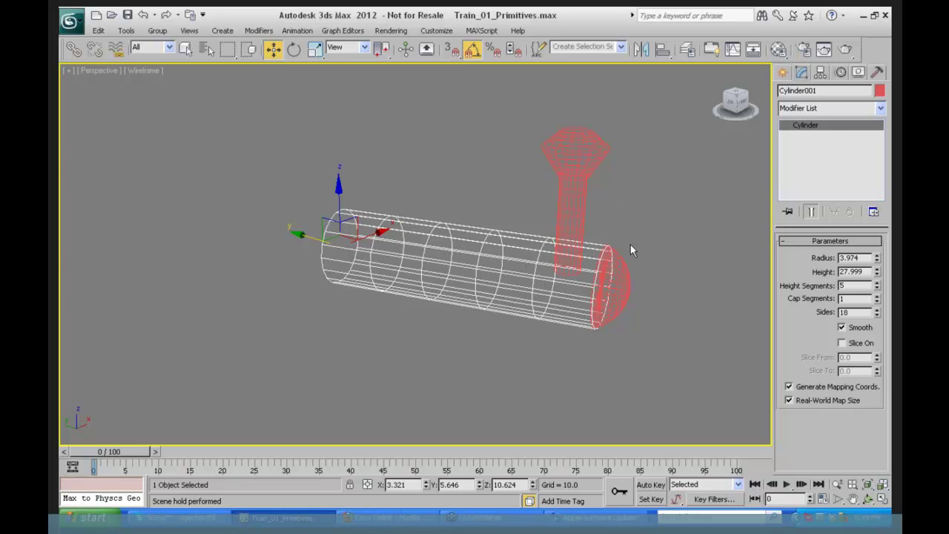
click(881, 109)
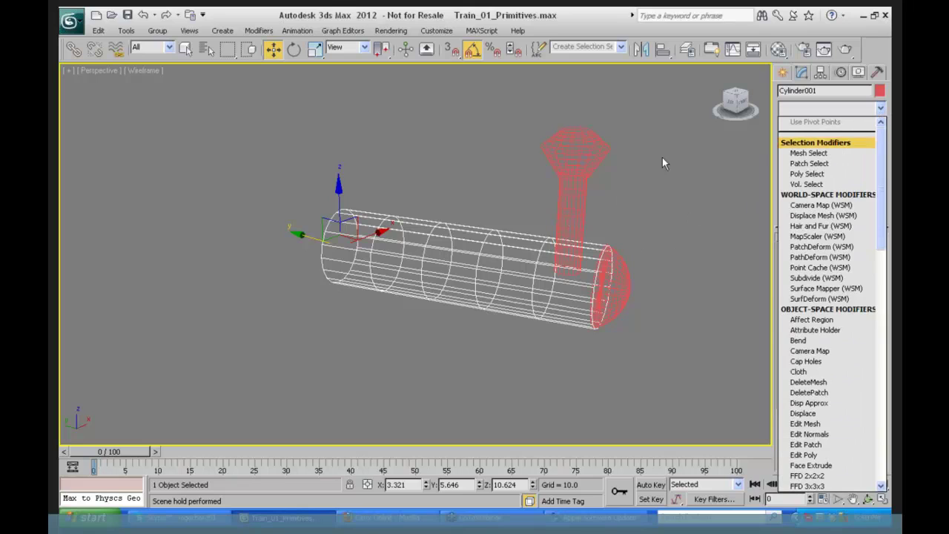
click(768, 141)
click(782, 72)
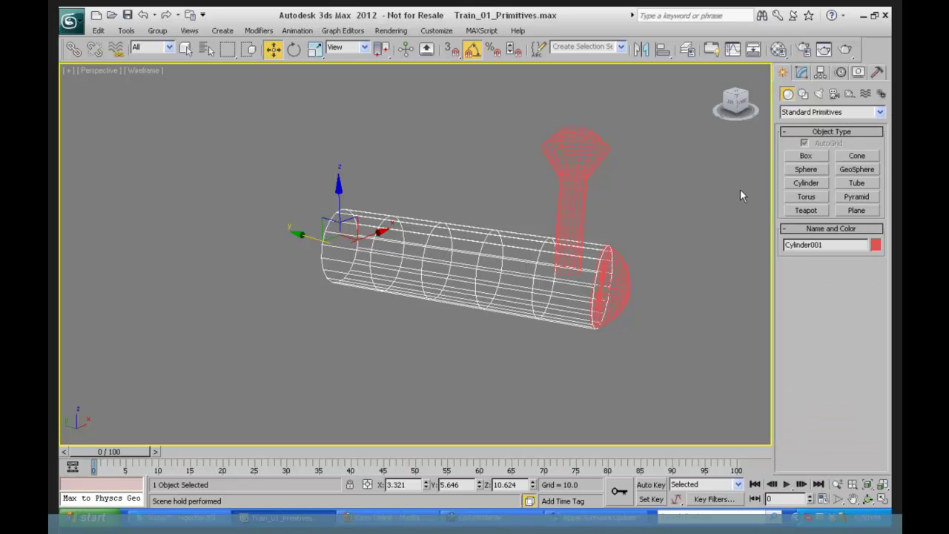
click(879, 112)
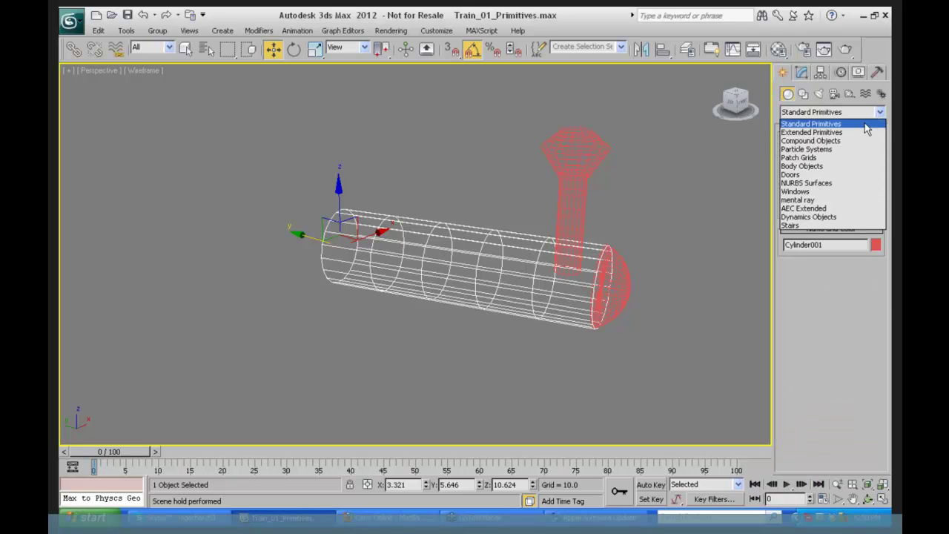
click(841, 141)
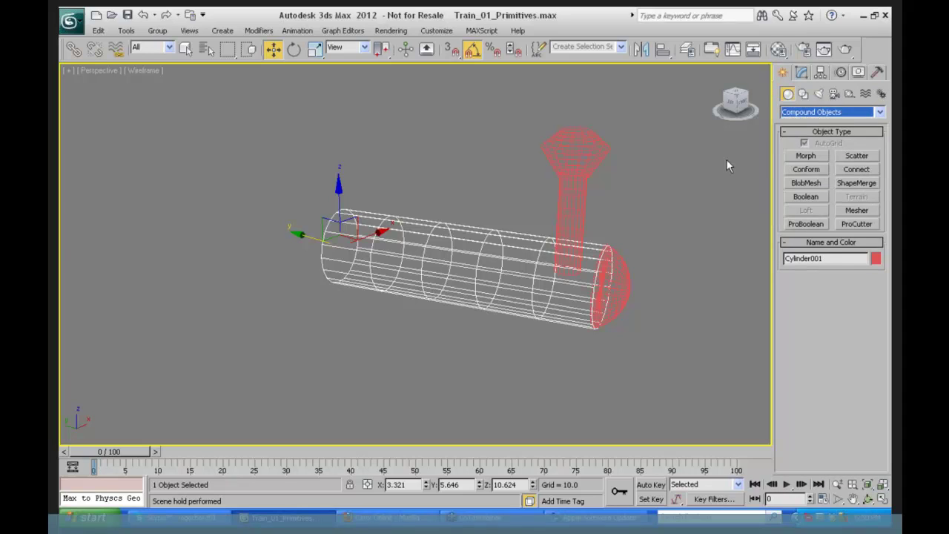
click(806, 224)
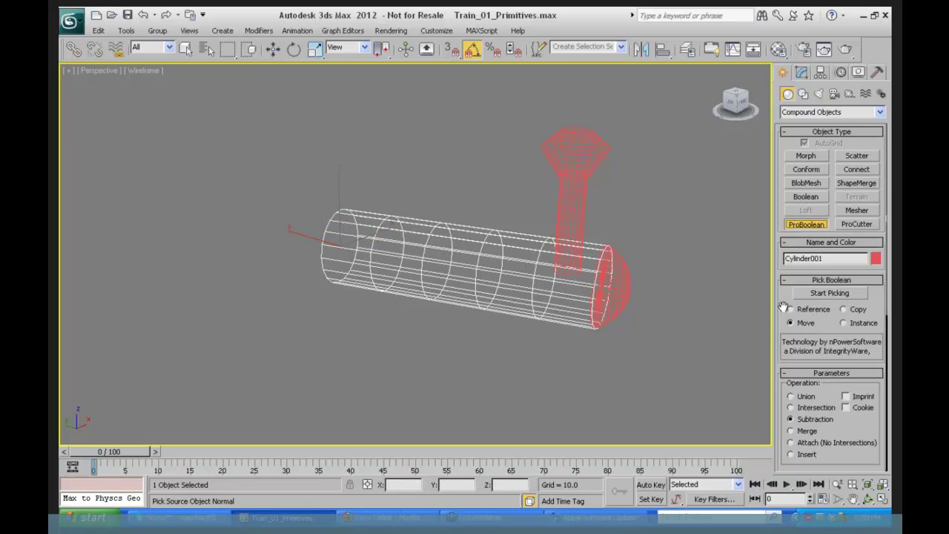
drag(784, 293, 786, 274)
scroll(788, 312, down, 3)
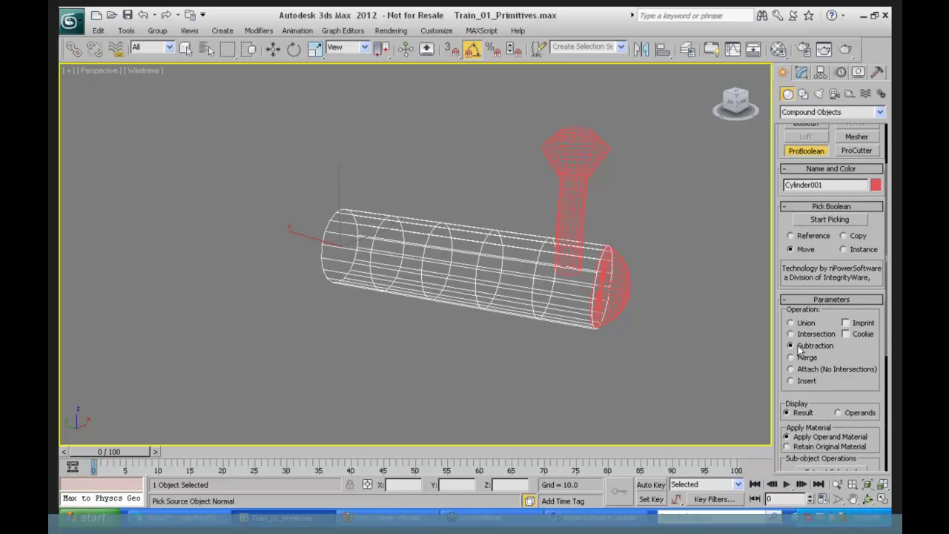
click(791, 323)
click(830, 220)
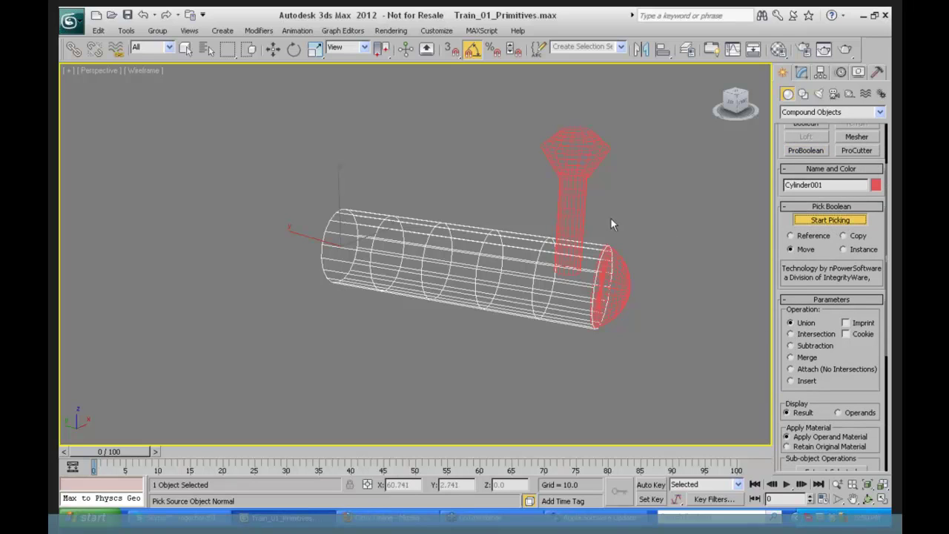
click(578, 210)
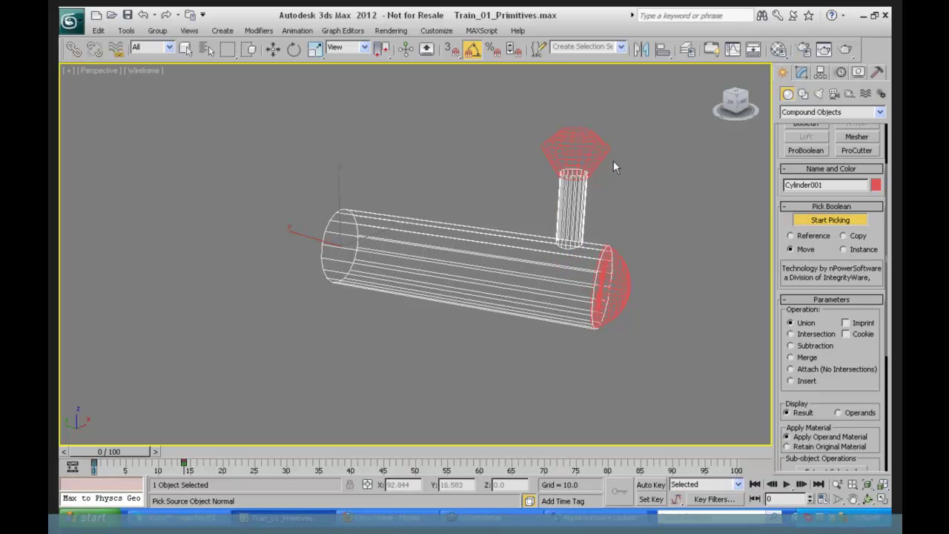
Add the smokestack's lower funnel to the ProBoolean union and display the perspective view in Realistic shading.
click(555, 163)
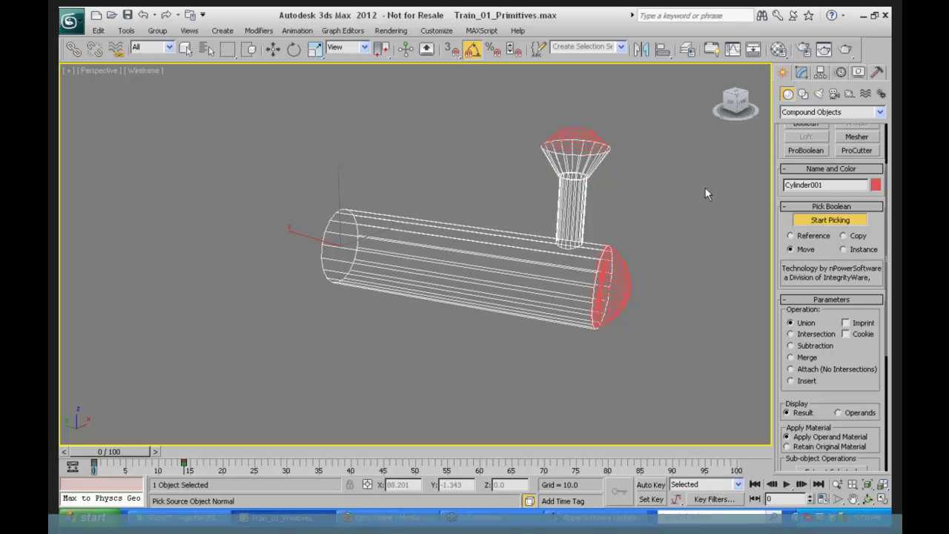
click(815, 221)
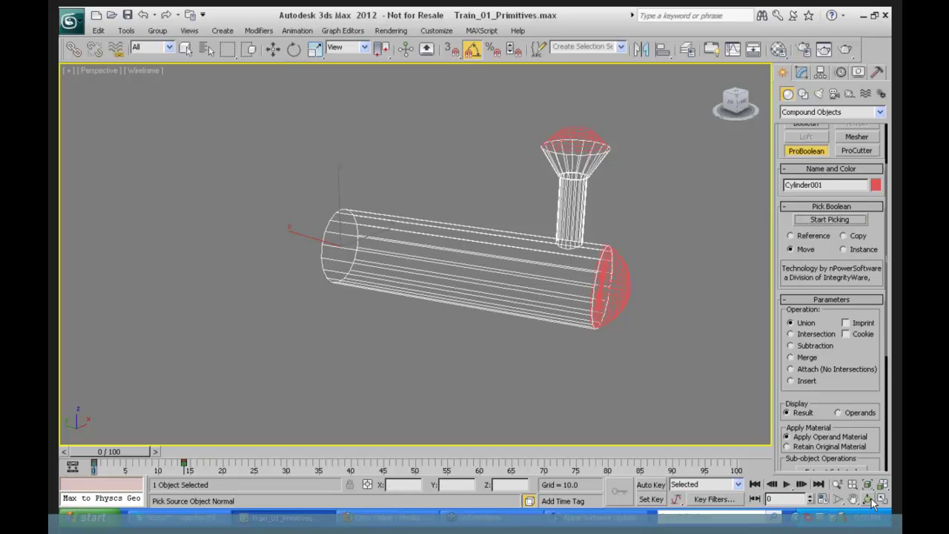
click(144, 70)
click(168, 83)
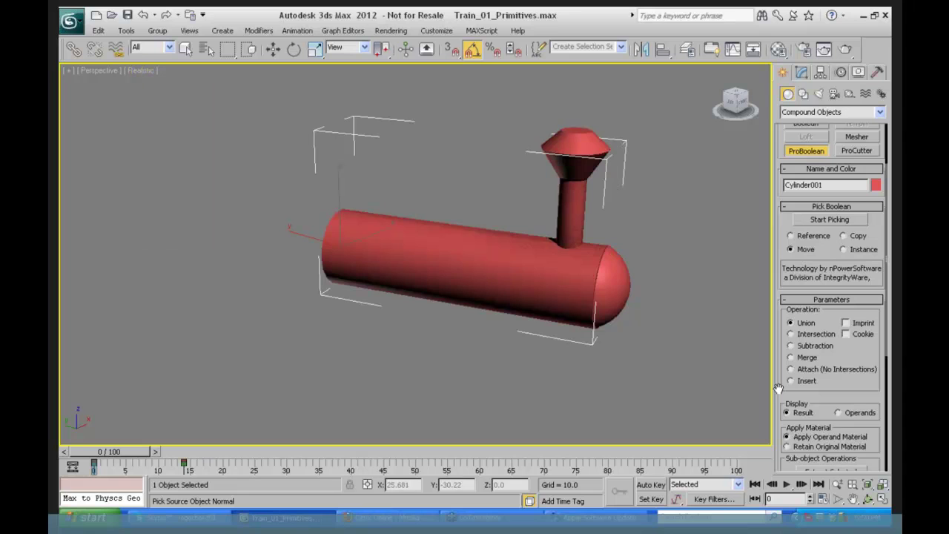
Raise the smokestack's top cap along Z to about 25.53, leaving a gap above the funnel.
click(868, 499)
drag(474, 194, 494, 228)
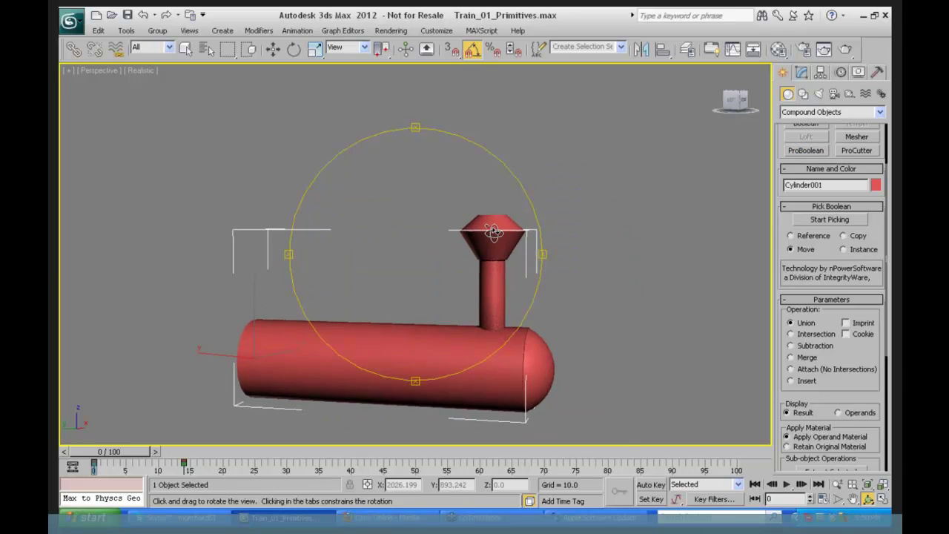
scroll(494, 232, up, 5)
scroll(496, 229, up, 2)
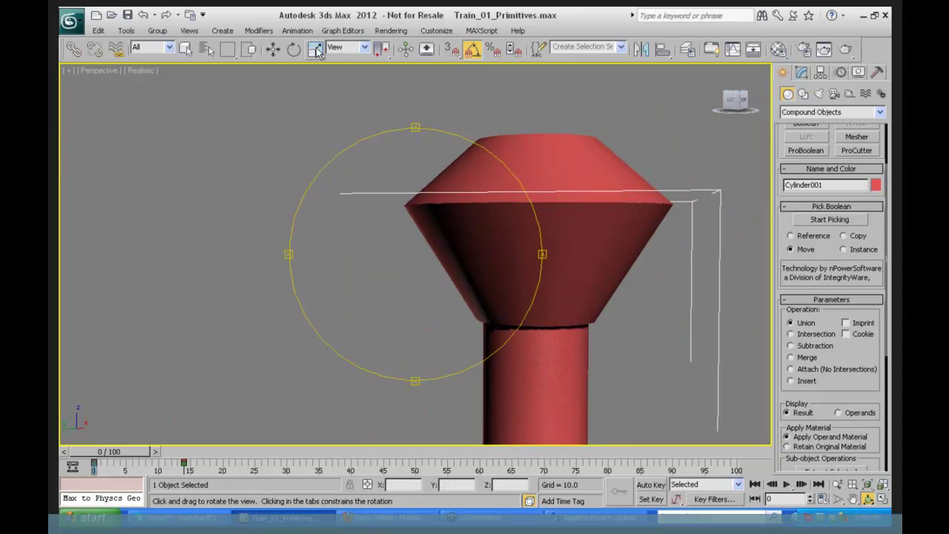
click(272, 49)
click(530, 148)
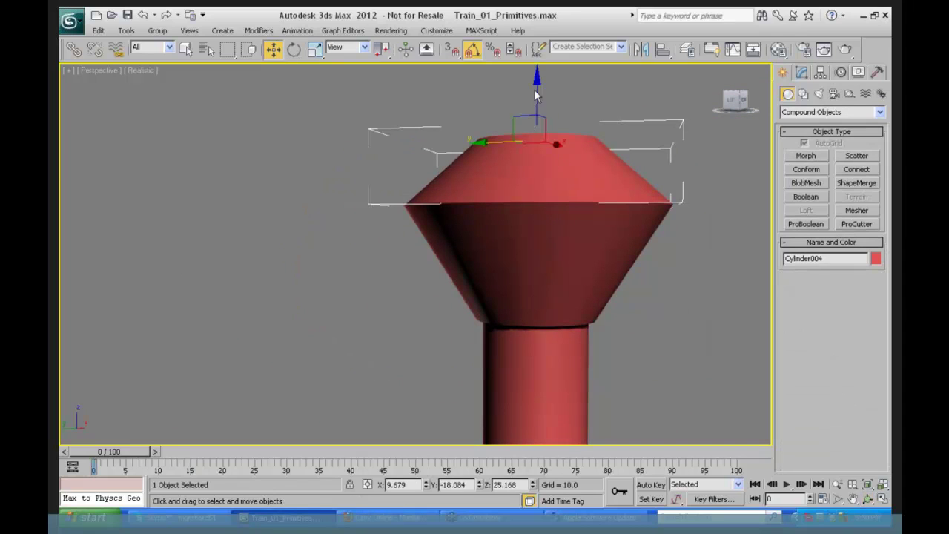
drag(537, 78, 537, 74)
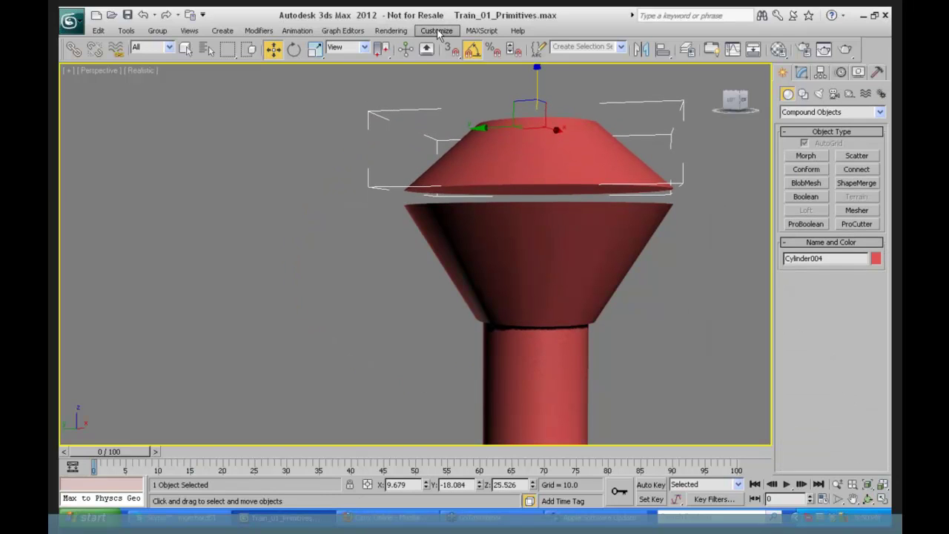
Turn Angle Snap off and 3D Snaps on, and try to snap the cap's rim vertex to the funnel's rim.
click(473, 49)
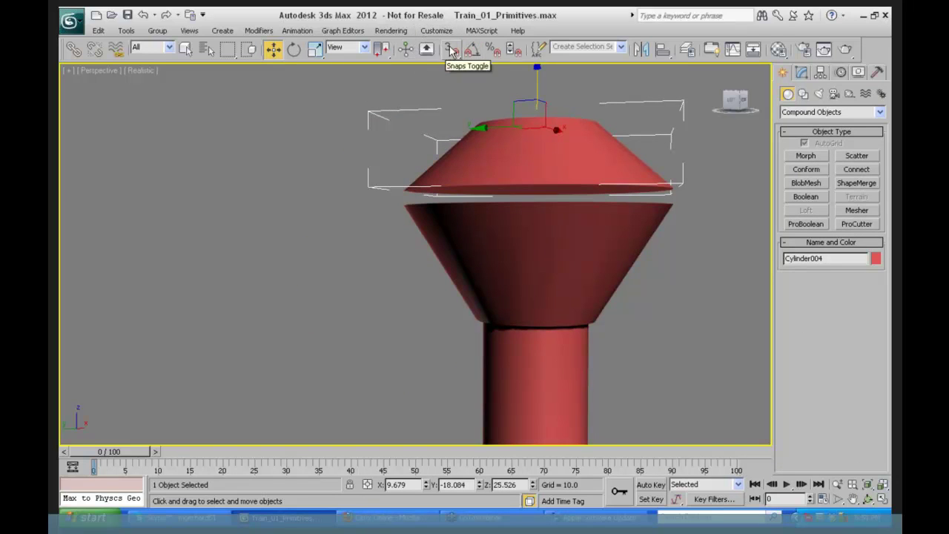
click(452, 49)
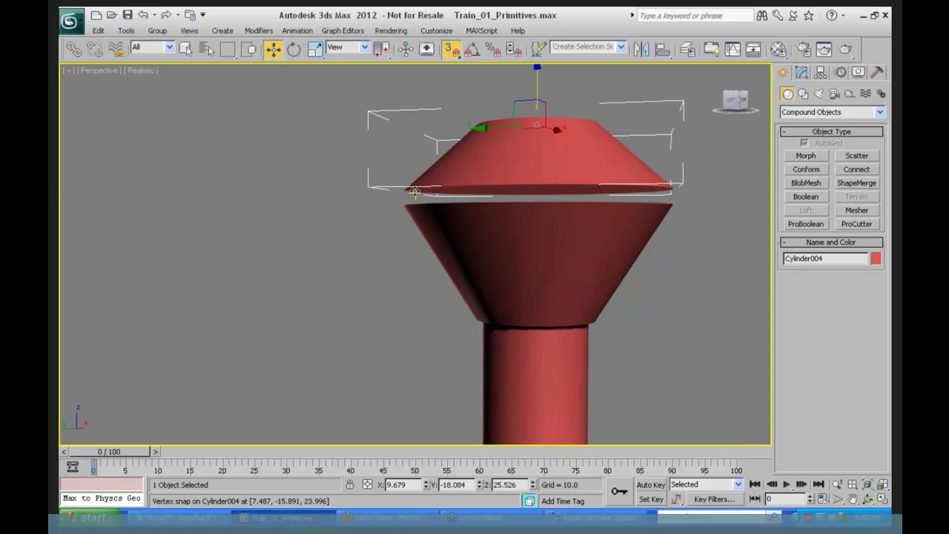
drag(412, 190, 476, 207)
right_click(477, 206)
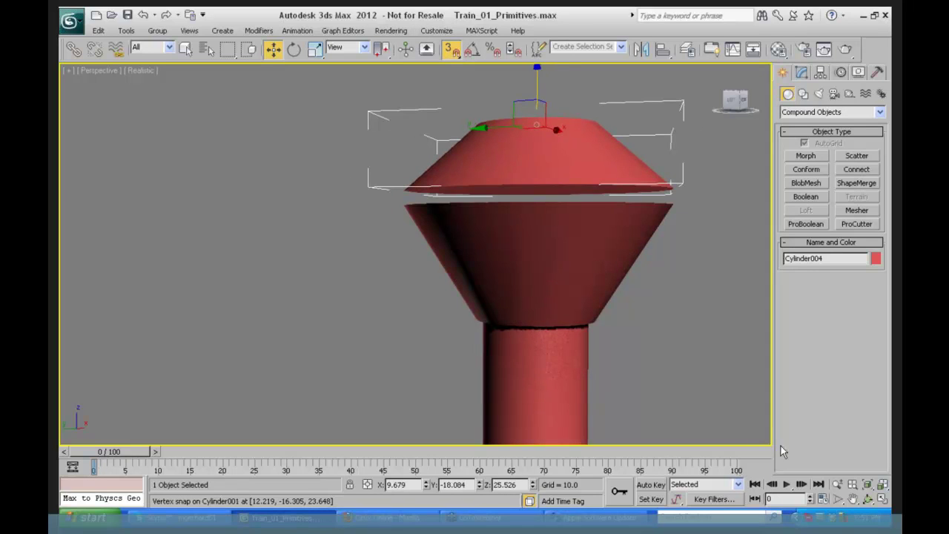
Display the perspective view as Realistic with edged faces.
click(867, 498)
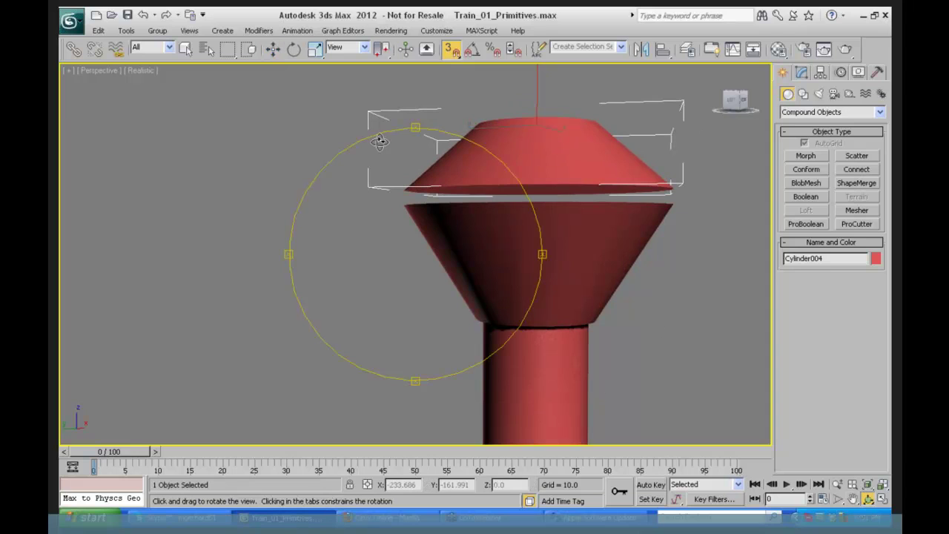
click(136, 70)
key(Escape)
key(F4)
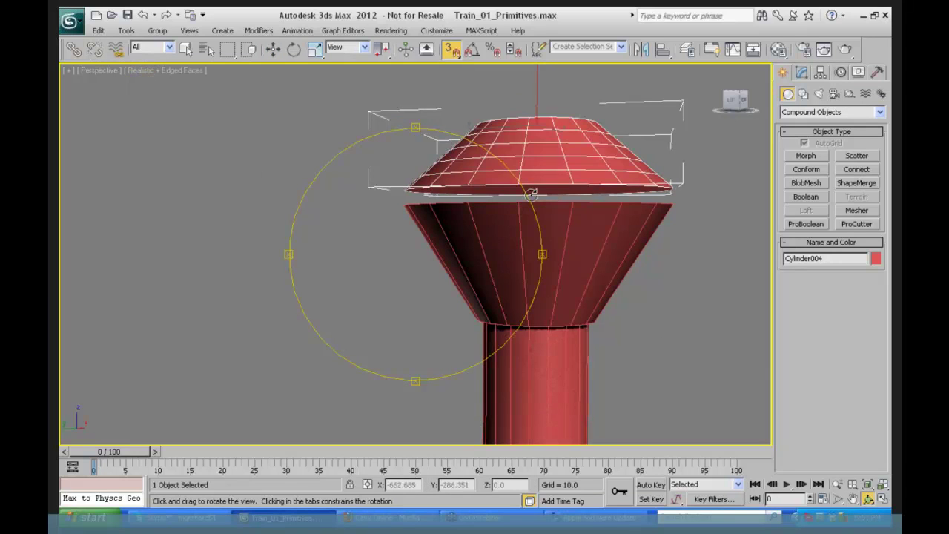
Vertex-snap the smokestack cap down onto the funnel's rim, at Z about 25.18.
key(w)
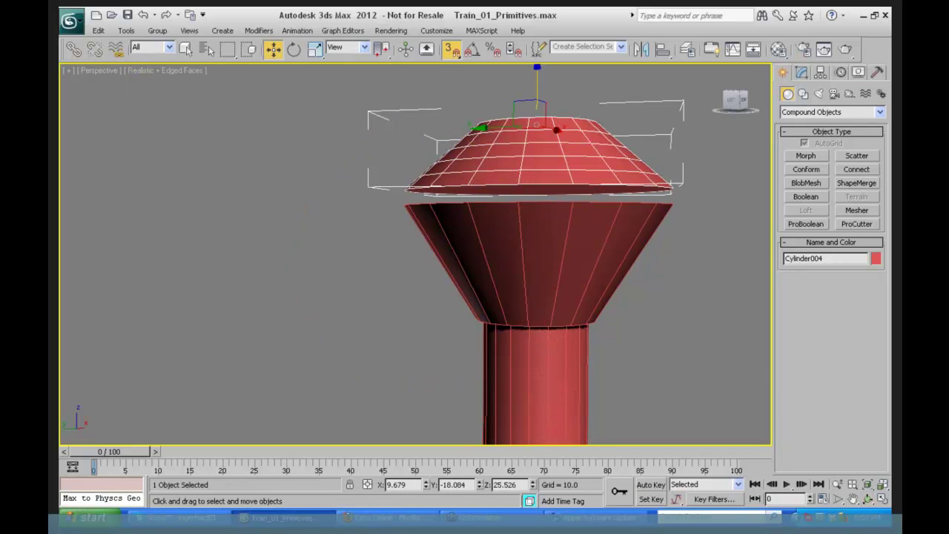
click(868, 498)
mouse_move(500, 233)
mouse_down()
mouse_move(513, 236)
mouse_move(513, 226)
mouse_up()
key(w)
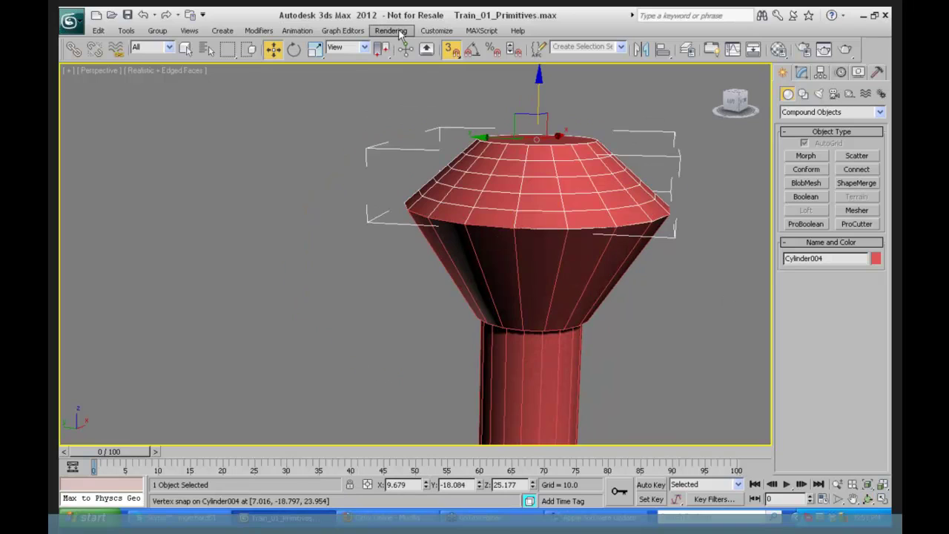
With Snaps off, lower the cap to Z about 25.11 so it overlaps the funnel, and add it to the ProBoolean union.
click(451, 49)
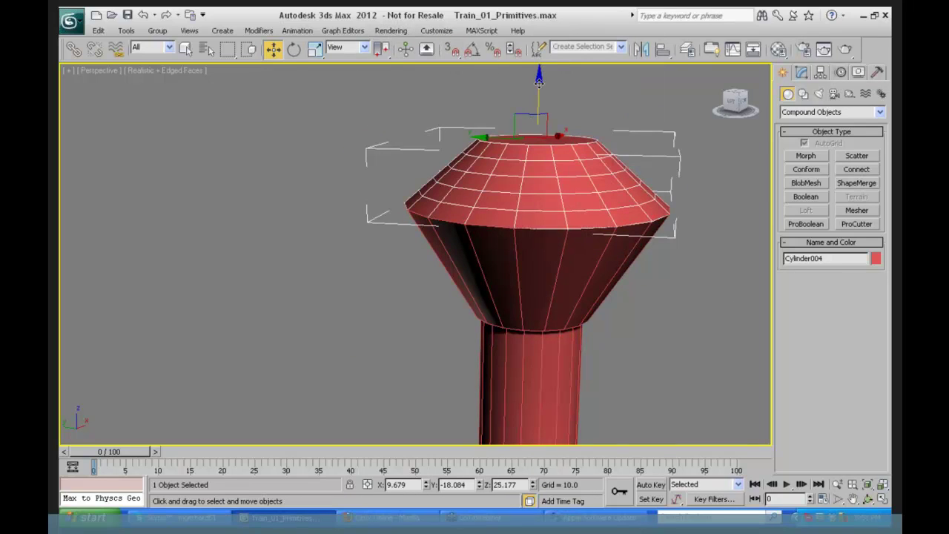
drag(539, 83, 539, 85)
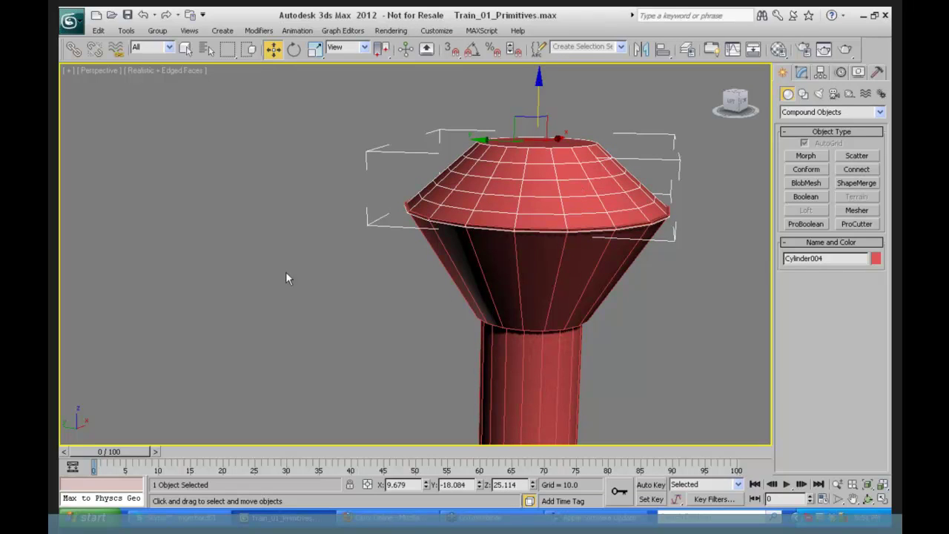
click(451, 259)
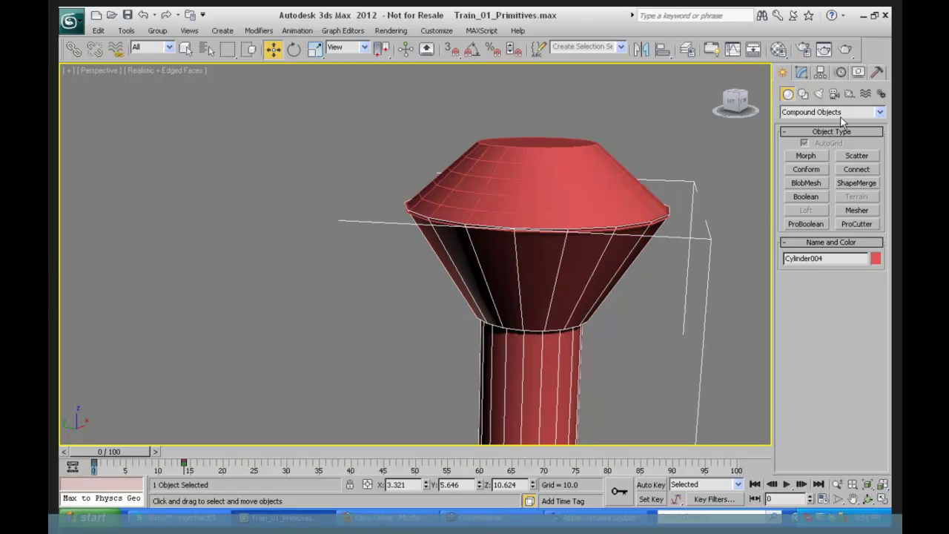
click(805, 223)
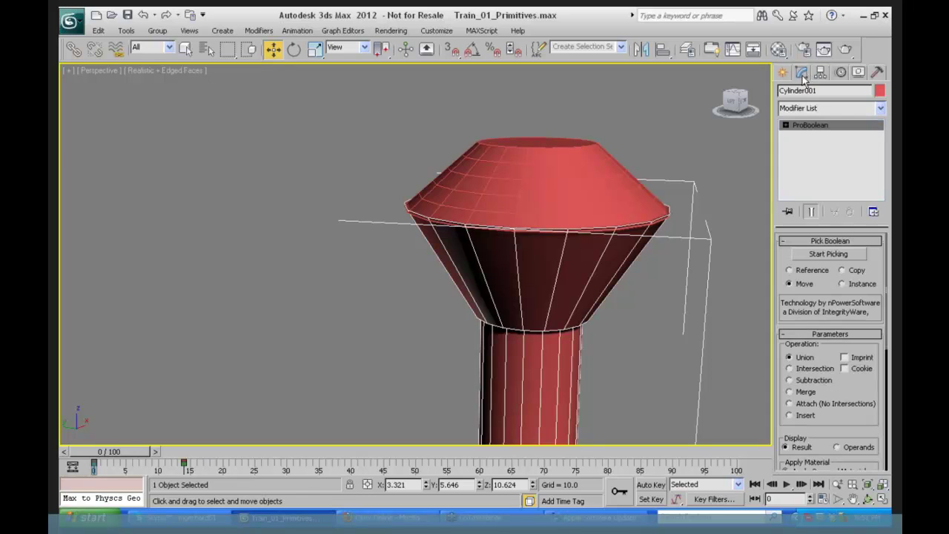
click(826, 253)
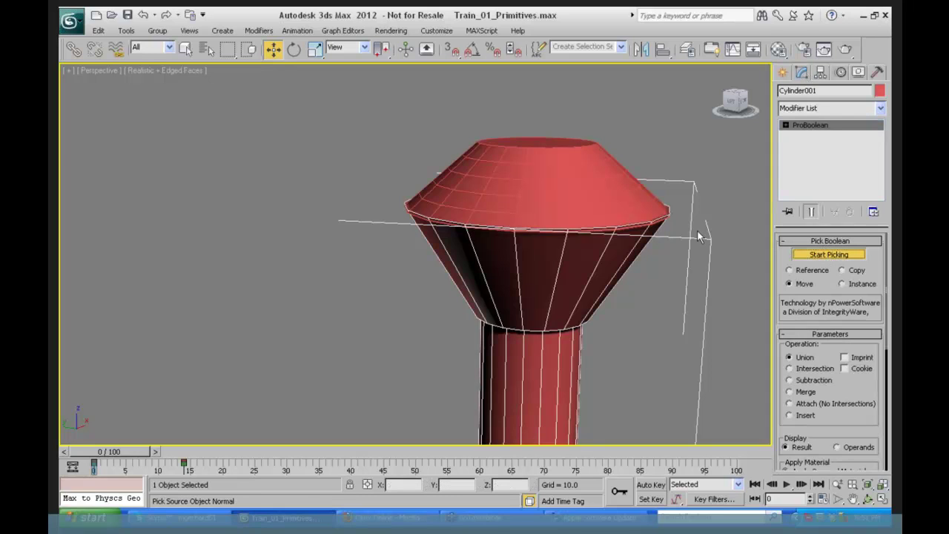
click(560, 205)
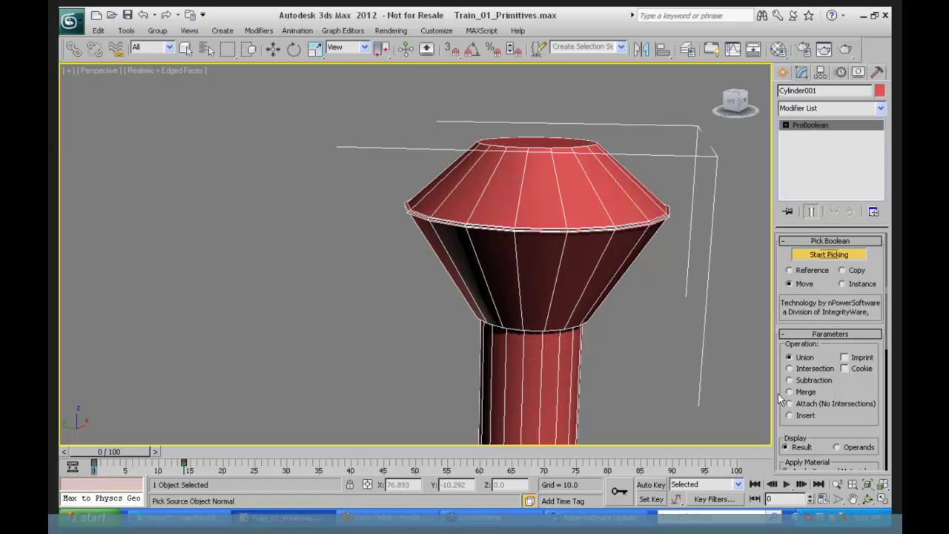
Switch the perspective view to Wireframe and examine the merged mesh of the smokestack and boiler.
click(868, 499)
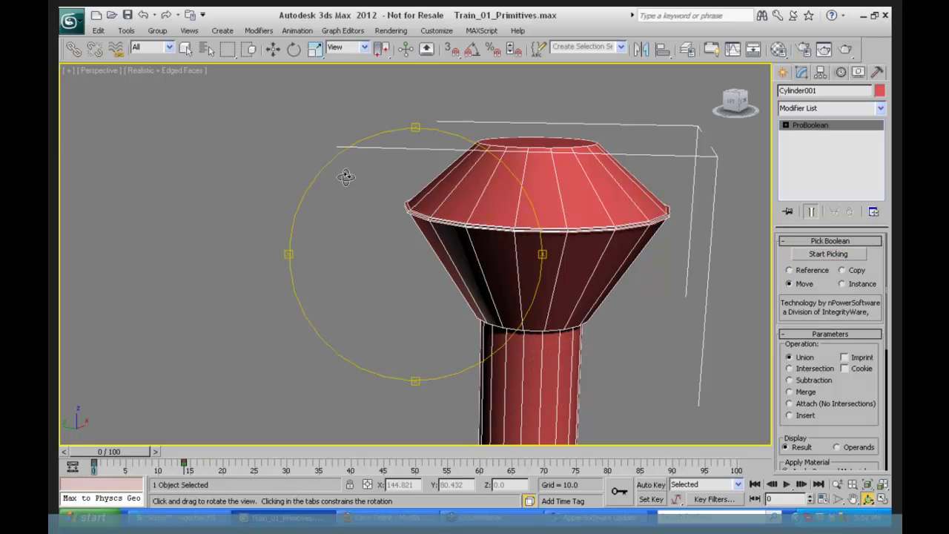
click(168, 70)
click(186, 145)
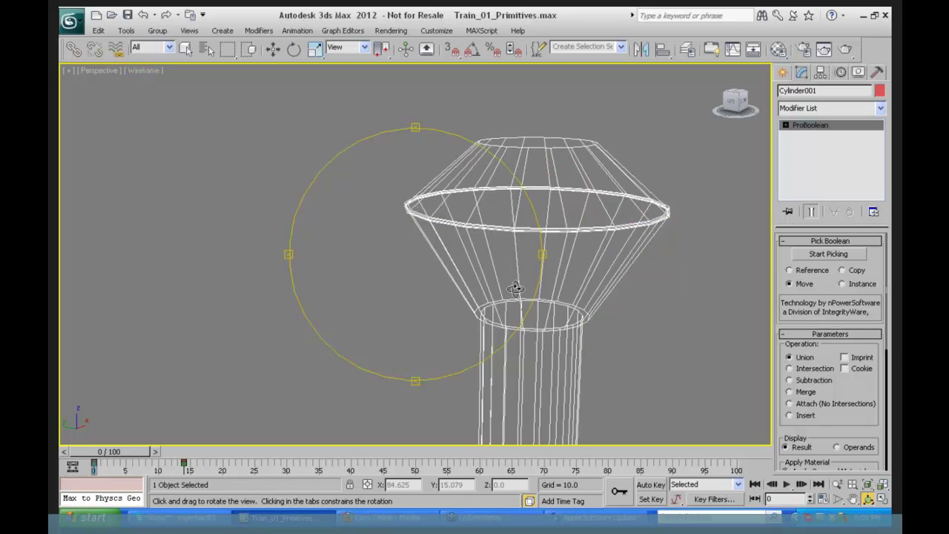
drag(522, 287, 468, 444)
click(837, 484)
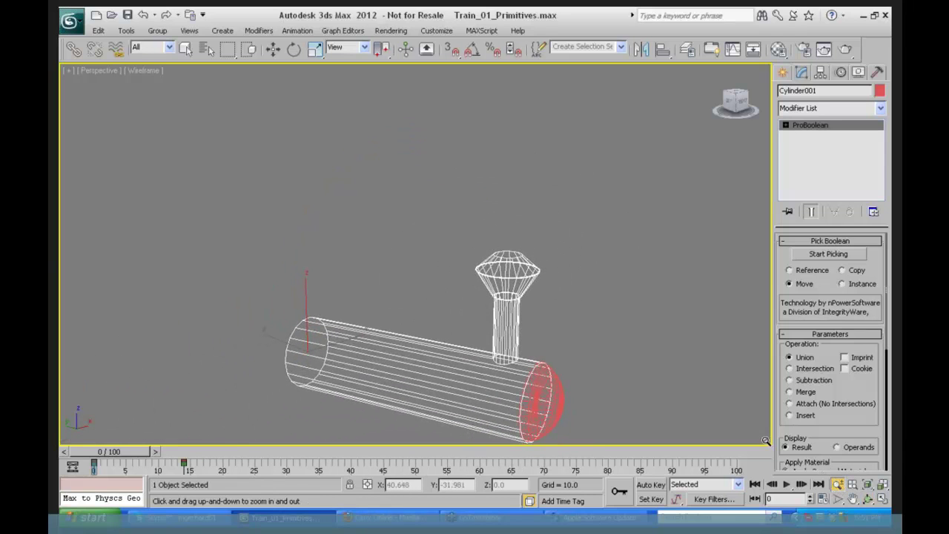
click(855, 500)
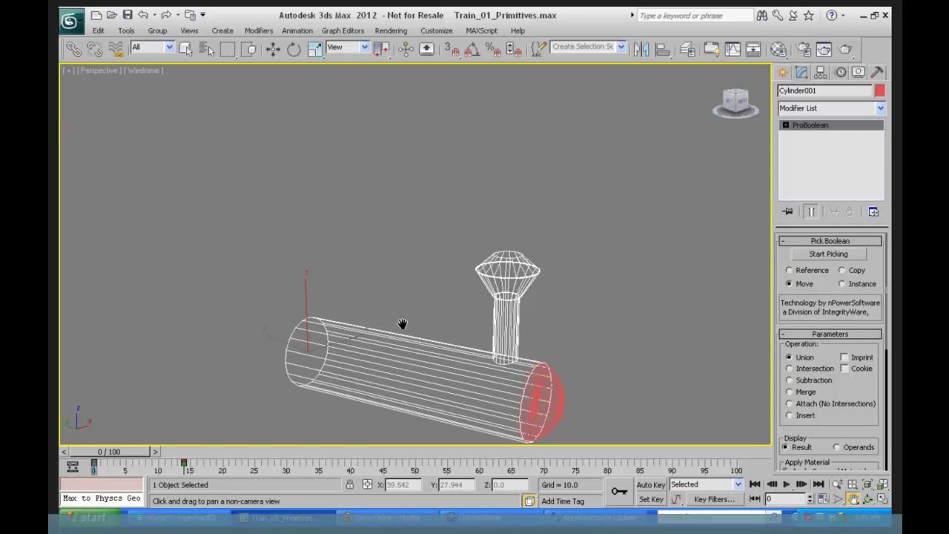
drag(469, 351, 464, 272)
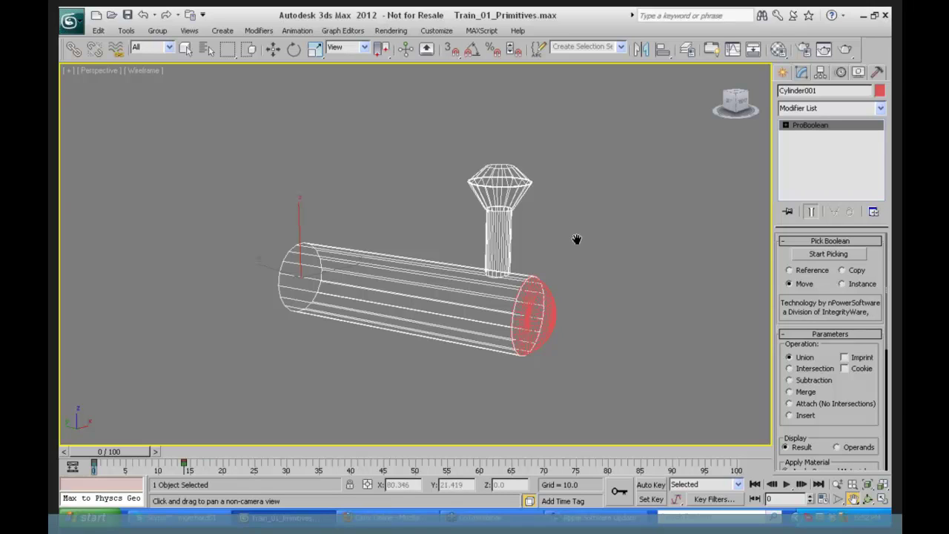
Reset the session to an empty default scene and restore the held train scene with Fetch.
click(72, 21)
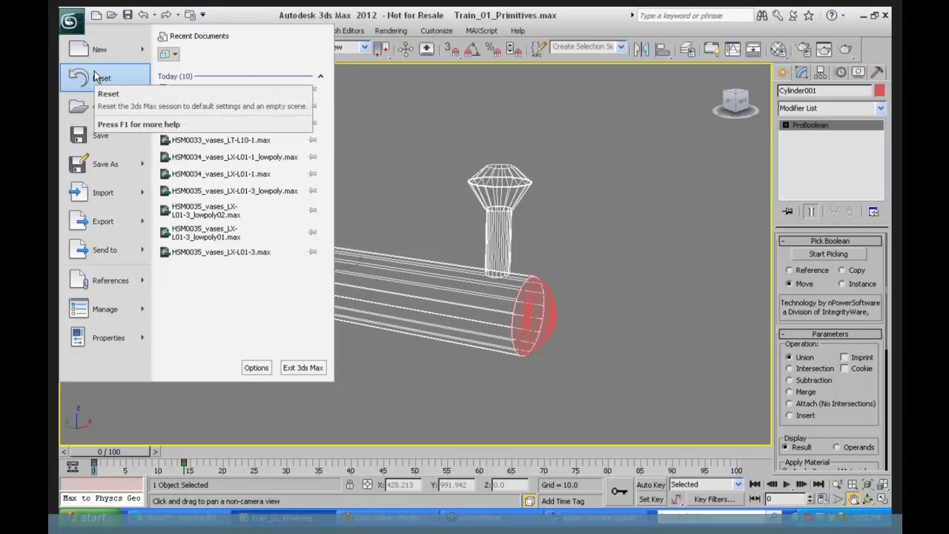
click(96, 78)
click(478, 300)
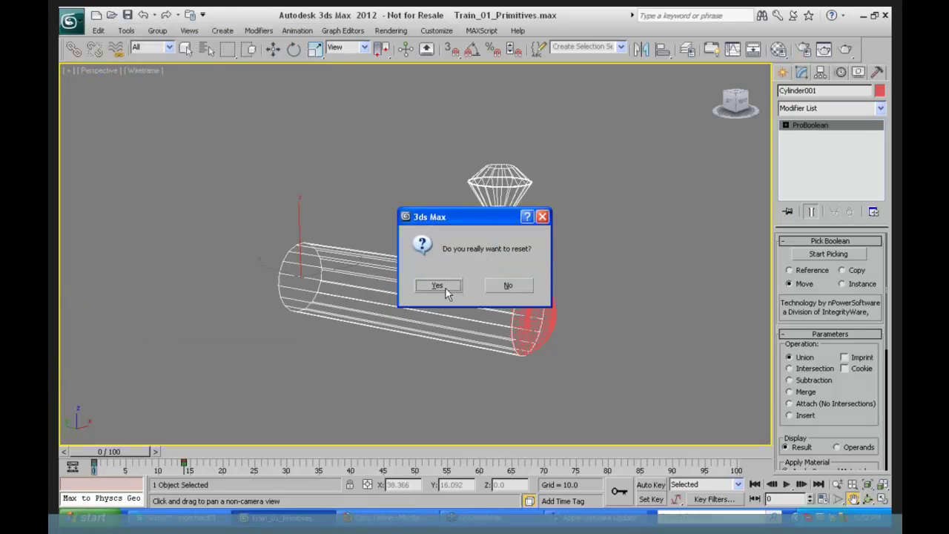
click(447, 287)
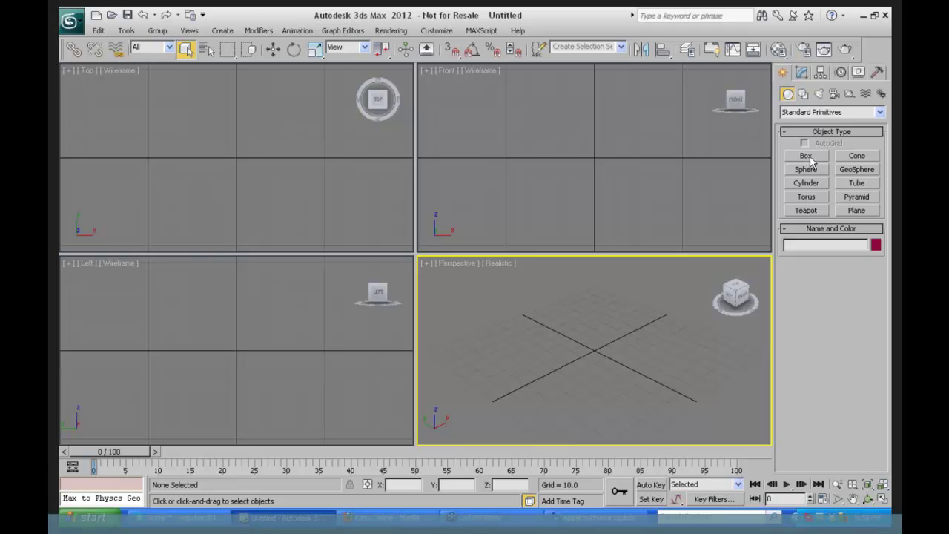
click(98, 31)
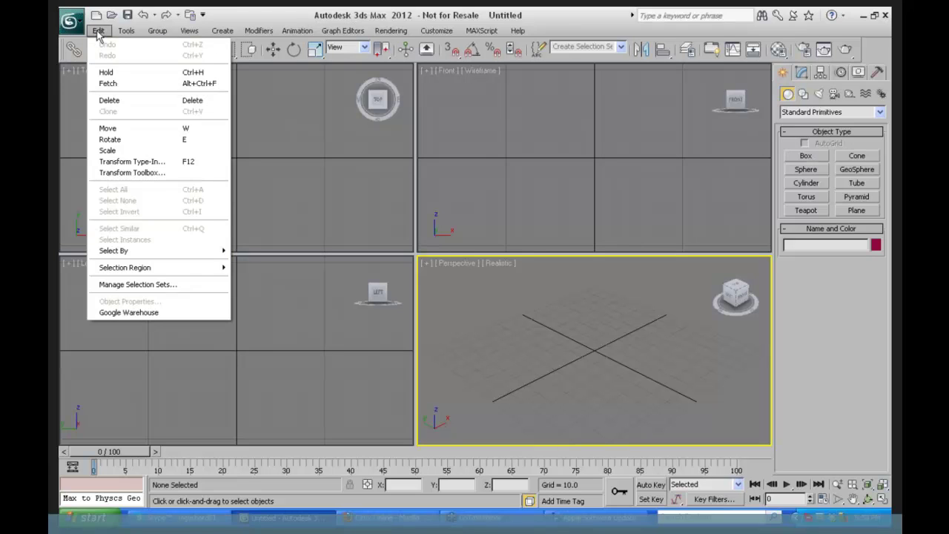
click(112, 84)
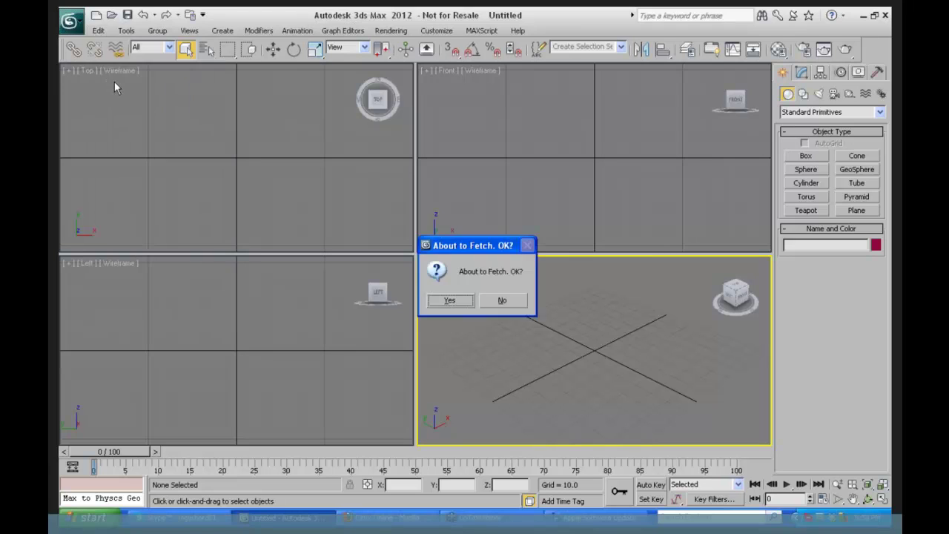
click(449, 300)
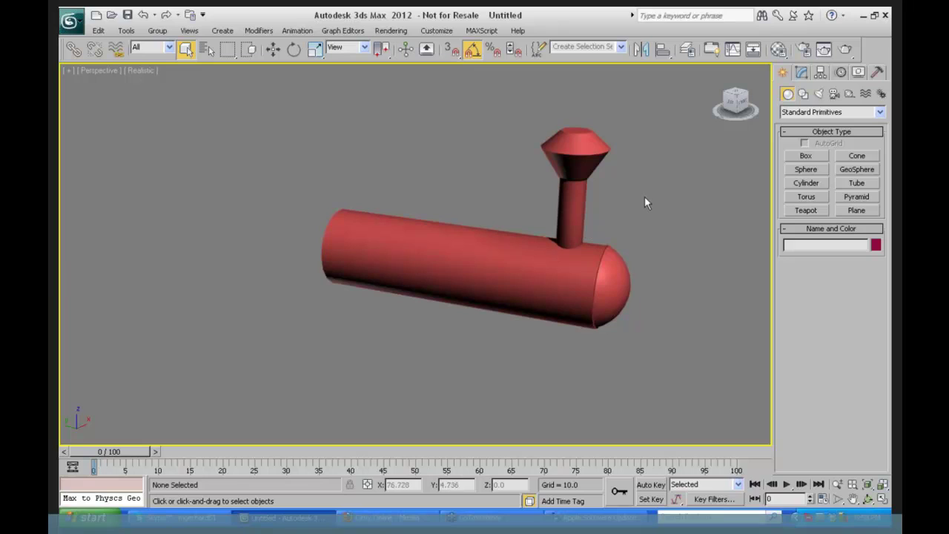
Rename the cap at the top of the smokestack as Smokestack top.
click(449, 244)
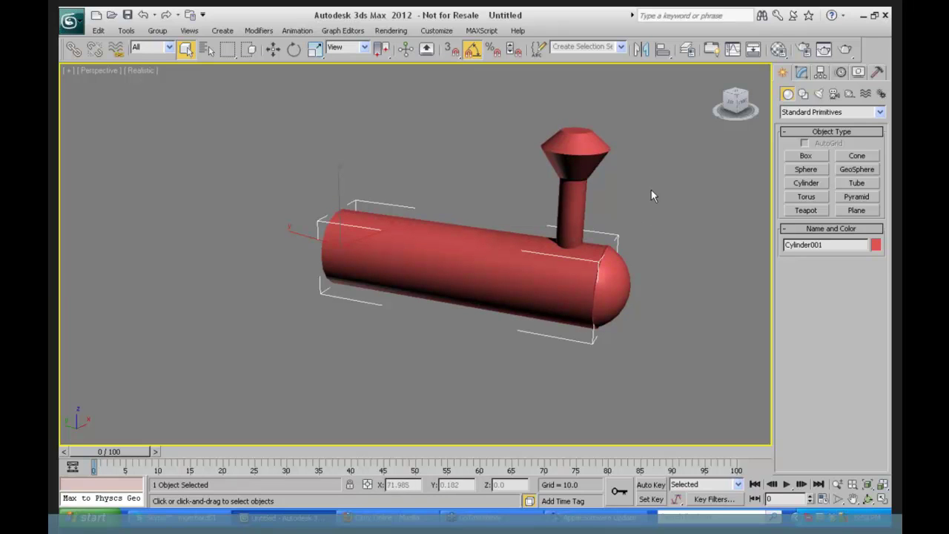
click(643, 137)
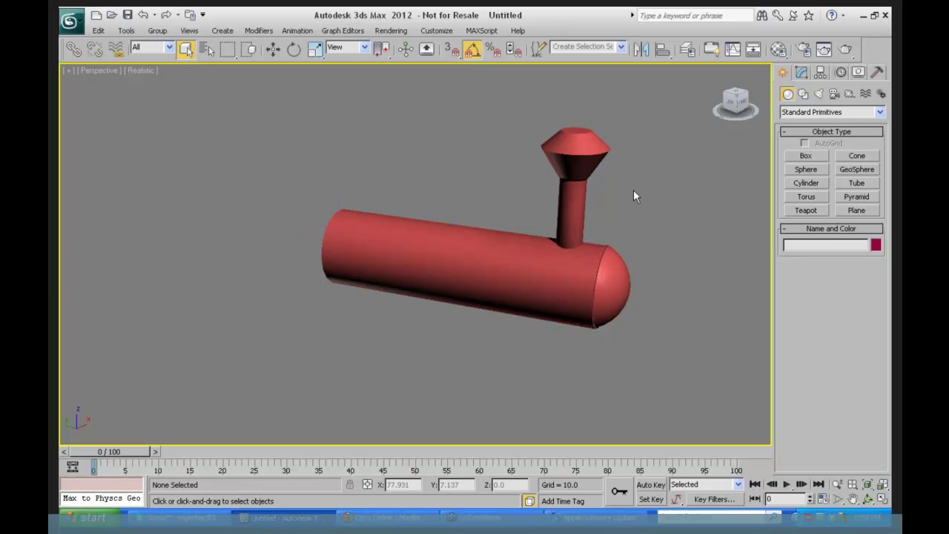
click(583, 141)
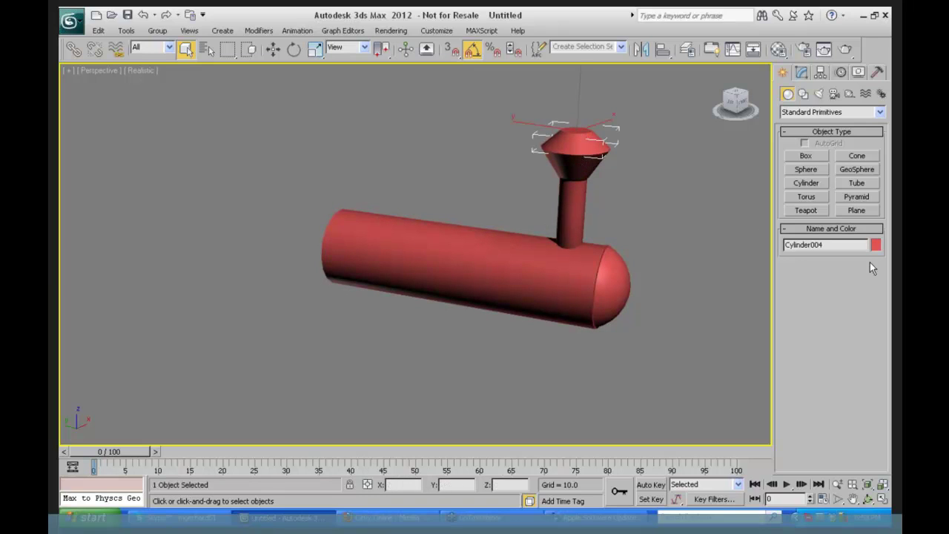
double_click(830, 245)
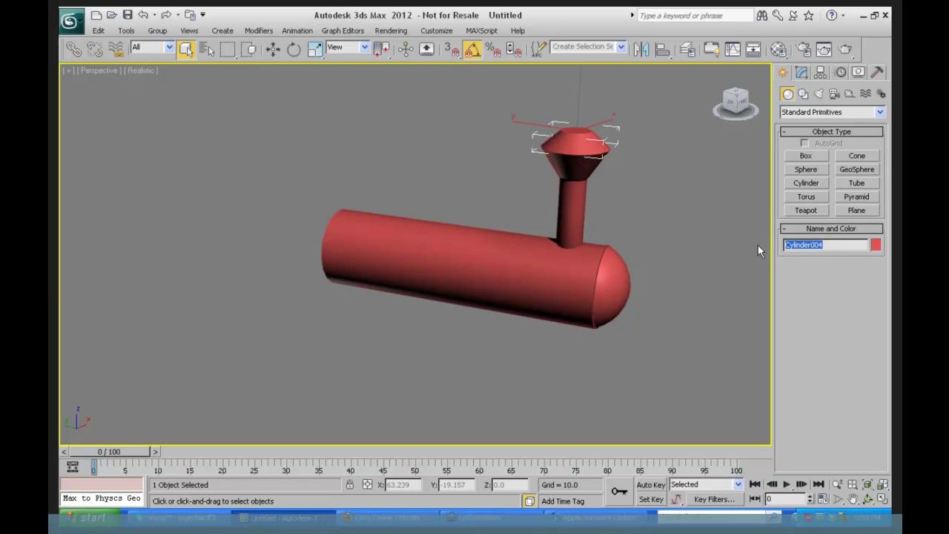
text(Smokestack top)
Rename the flared part beneath the smokestack's cap as smokestack funnel.
click(569, 162)
click(825, 244)
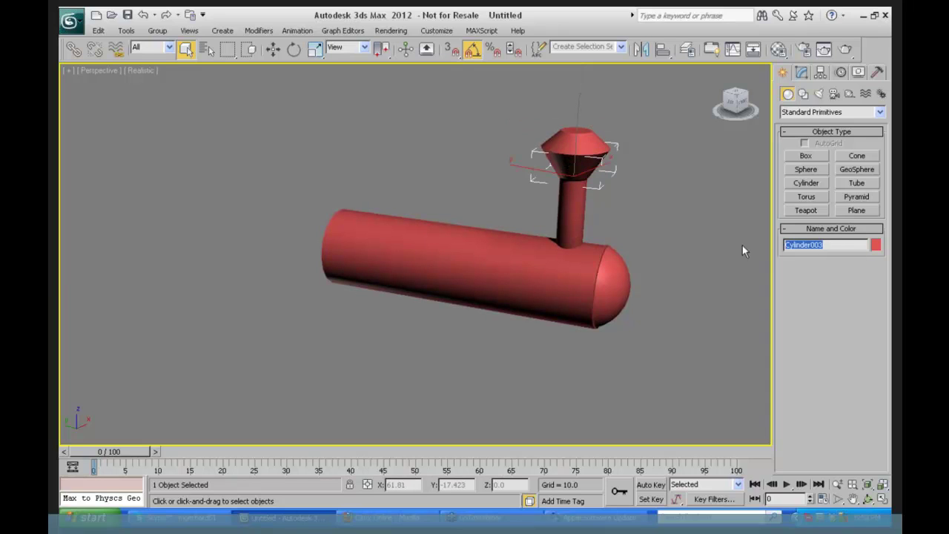
text(smoke)
key(BackSpace)
text(estack funnel)
Rename the narrow cylinder between the funnel and the boiler as smokestack pipe.
click(564, 199)
double_click(831, 244)
text(s)
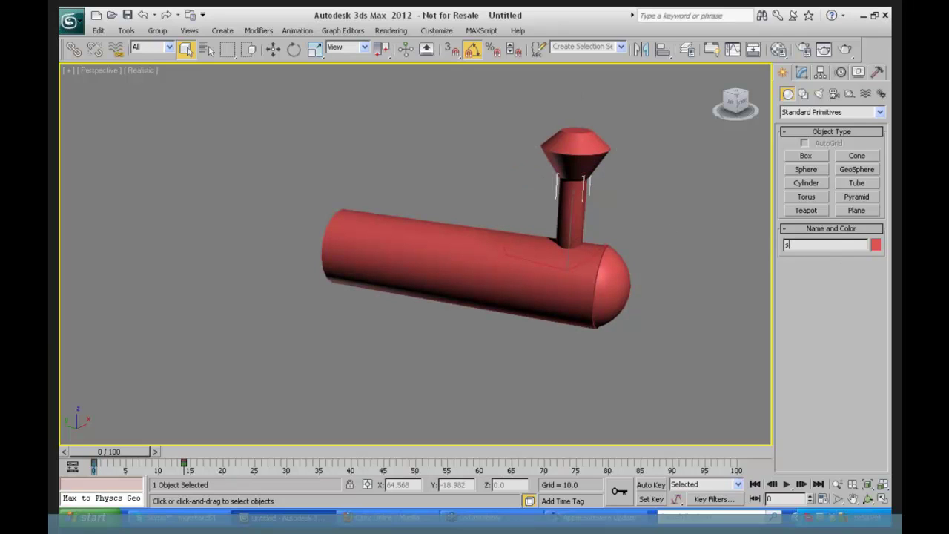
text(mokestack pipe)
Rename the long boiler cylinder as Steam Engine and the rounded front sphere as Bullet nose.
click(483, 241)
double_click(815, 243)
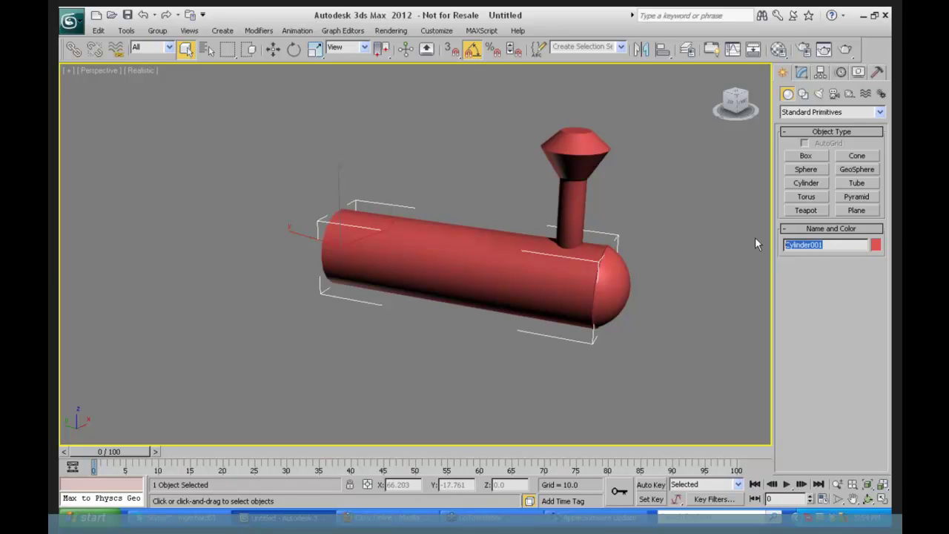
text(Steam Engine)
click(613, 278)
double_click(818, 243)
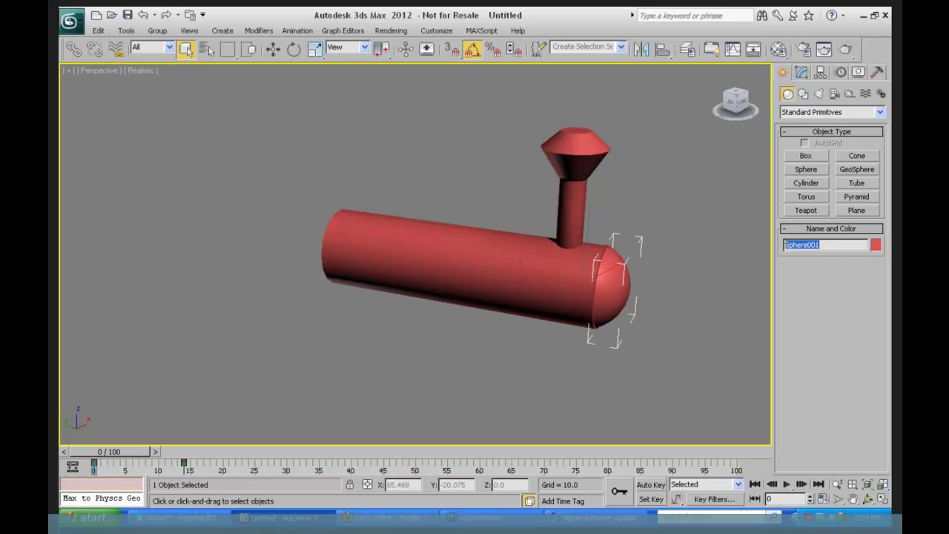
text(Bullet nose)
click(426, 139)
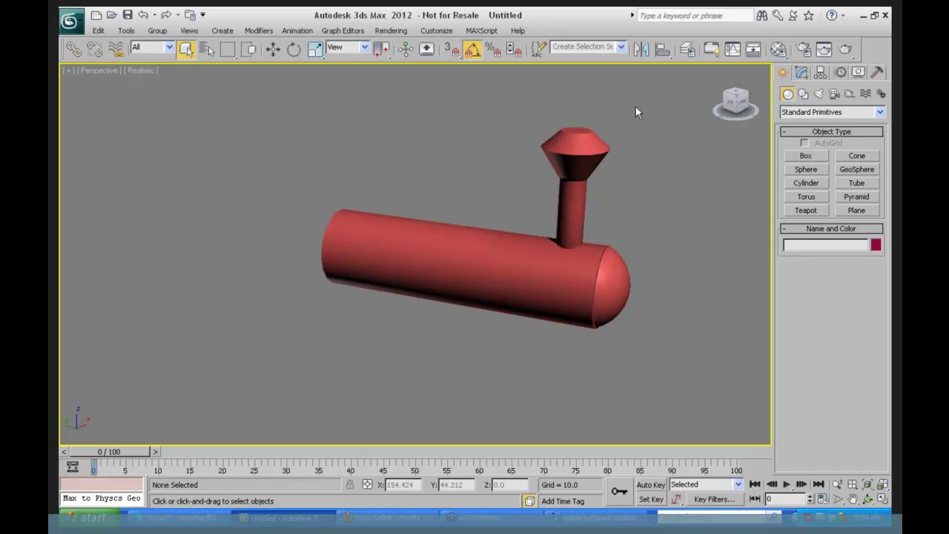
Create a named selection set called smokestack from the smokestack's cap, funnel and pipe.
drag(636, 109, 500, 216)
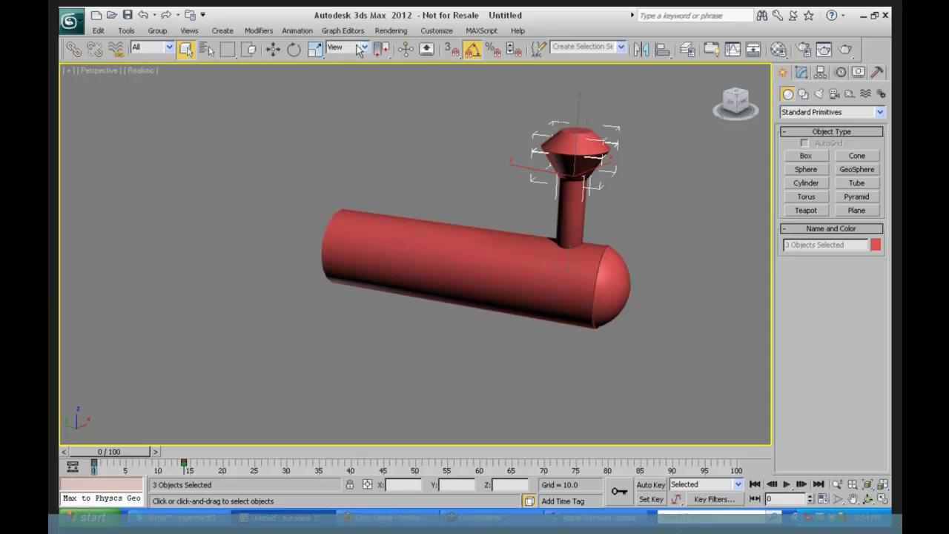
click(615, 48)
text(smokestack)
click(671, 135)
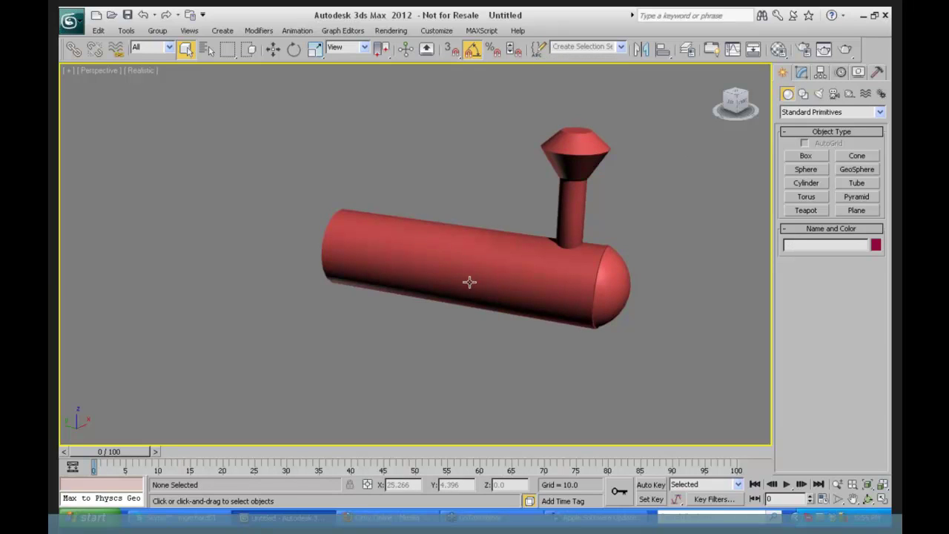
Create a named selection set called Engine Parts containing all five locomotive parts.
drag(301, 92, 690, 354)
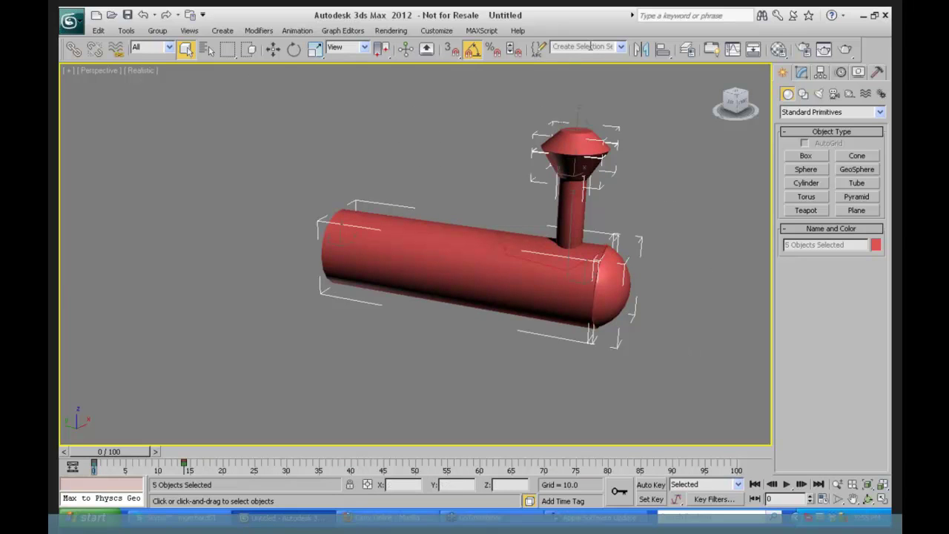
text(Engine Parts)
key(Return)
click(545, 81)
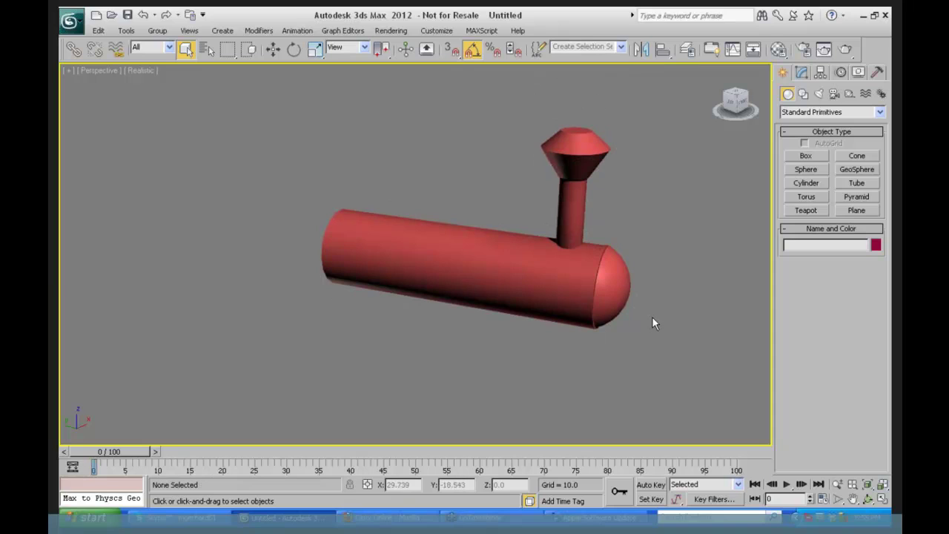
Review which objects belong to the Engine Parts and smokestack named selection sets.
click(538, 49)
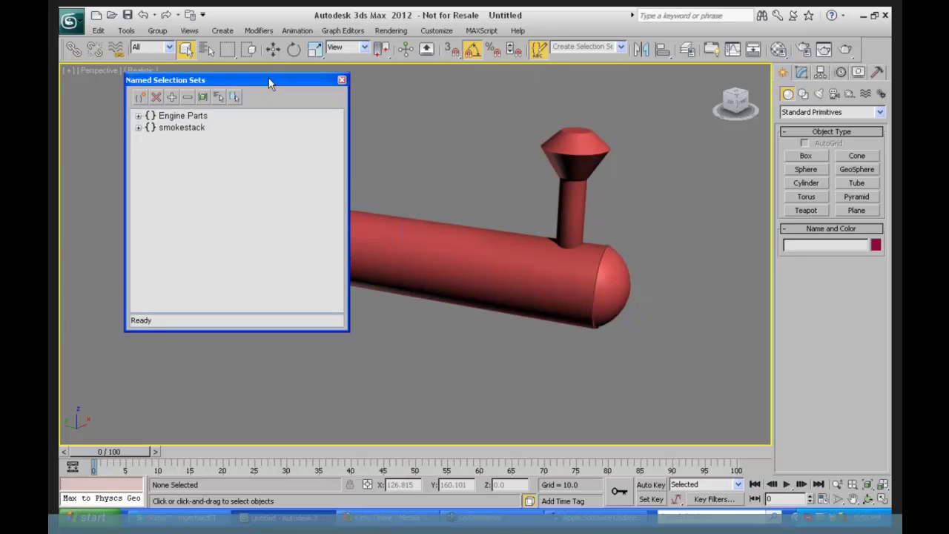
drag(297, 93, 389, 103)
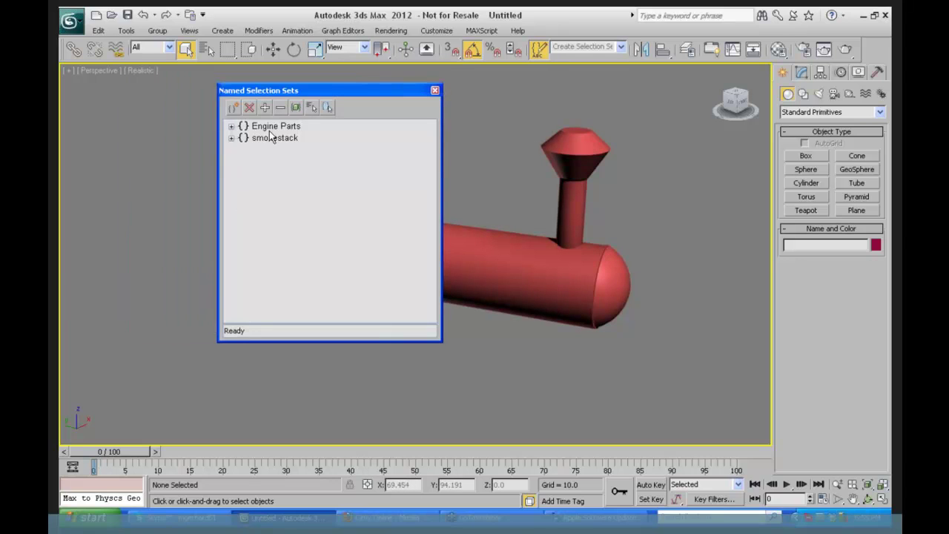
click(231, 126)
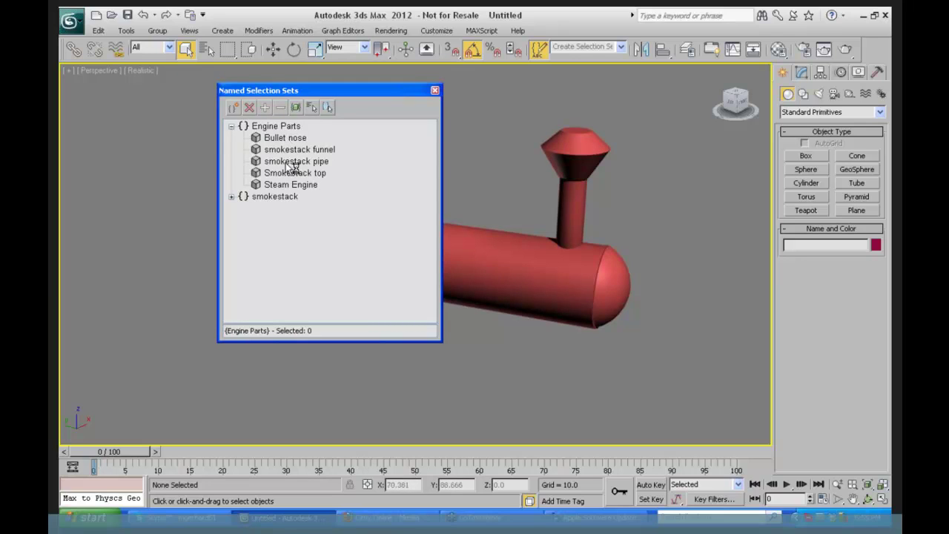
click(231, 197)
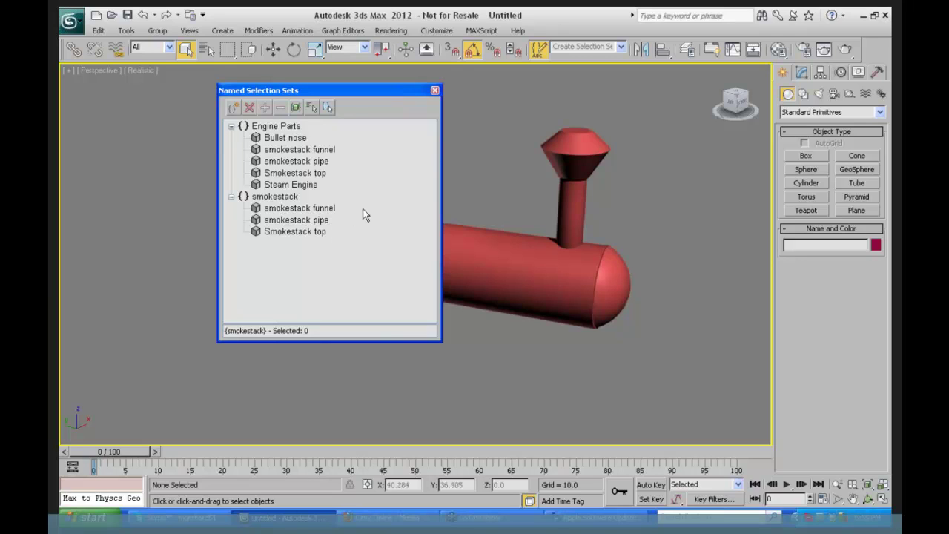
click(435, 90)
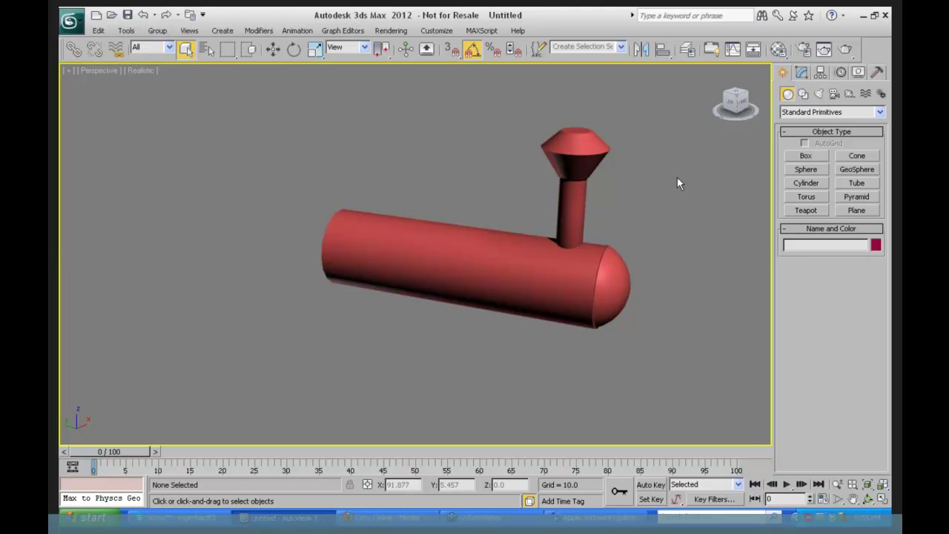
Using the Layer Manager, create a new layer holding the smokestack's top, funnel and pipe.
click(687, 50)
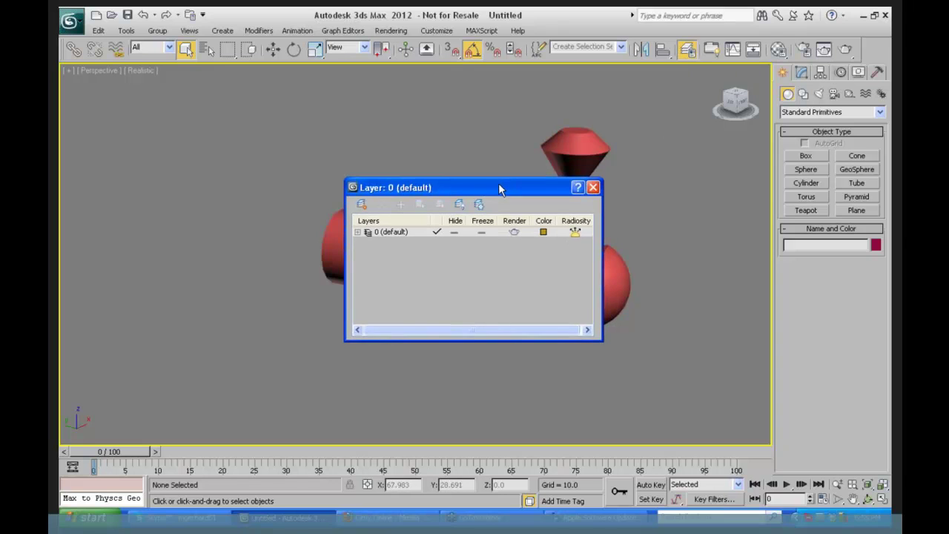
drag(501, 185, 230, 94)
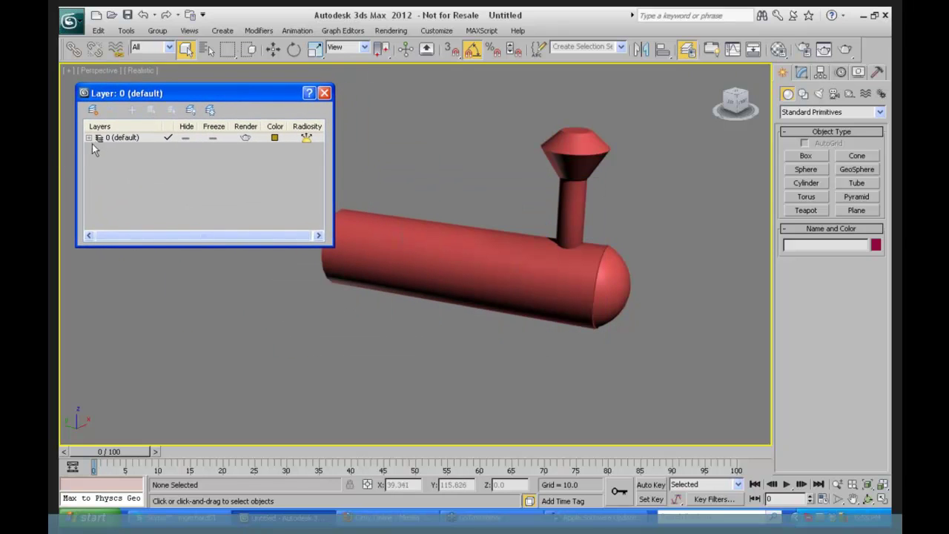
click(87, 139)
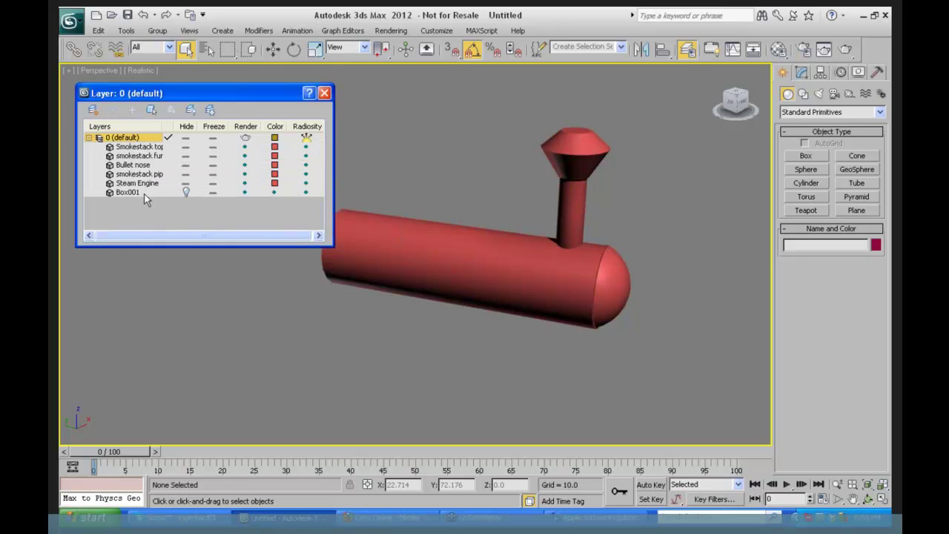
click(584, 152)
ctrl+click(577, 170)
ctrl+click(572, 208)
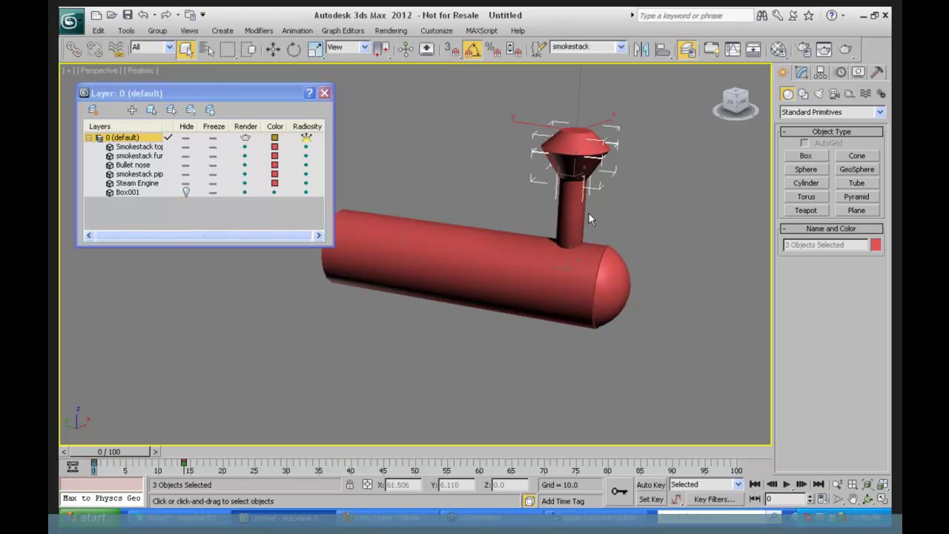
click(93, 111)
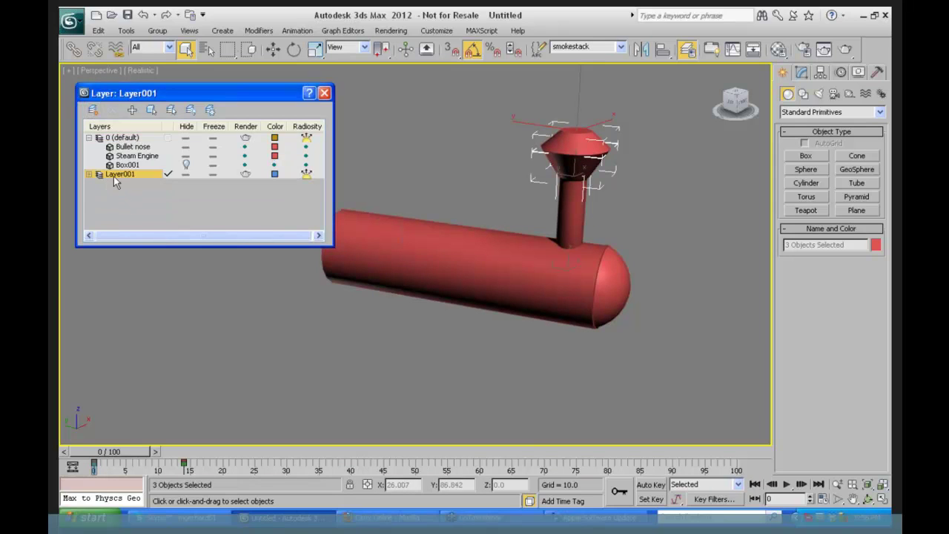
Name the new layer Smokestack and list its objects, leaving nothing selected in the scene.
click(111, 172)
text(Smokes)
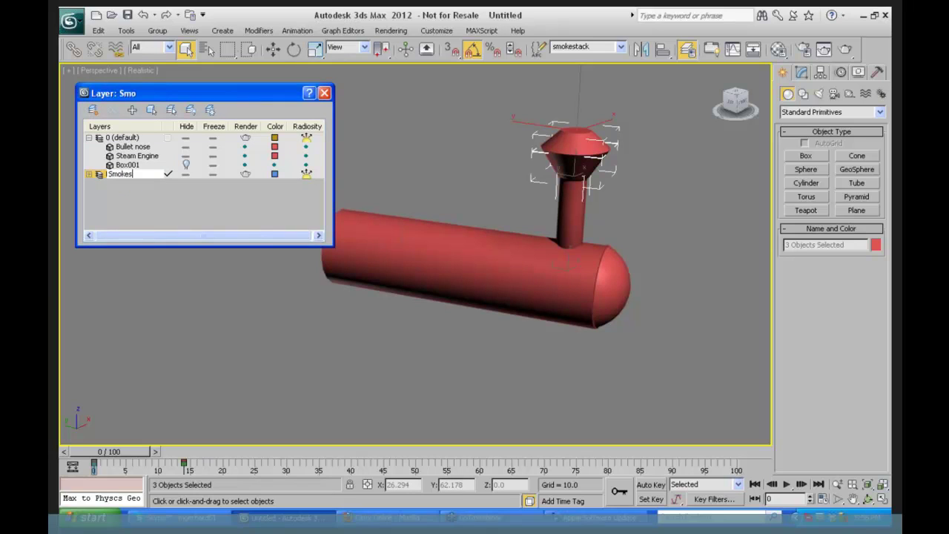
text(tack)
key(Return)
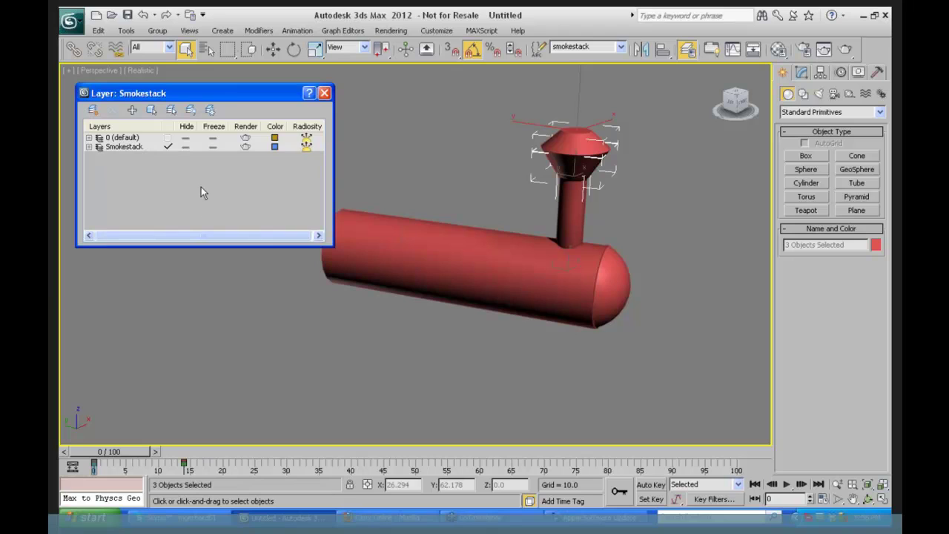
click(89, 147)
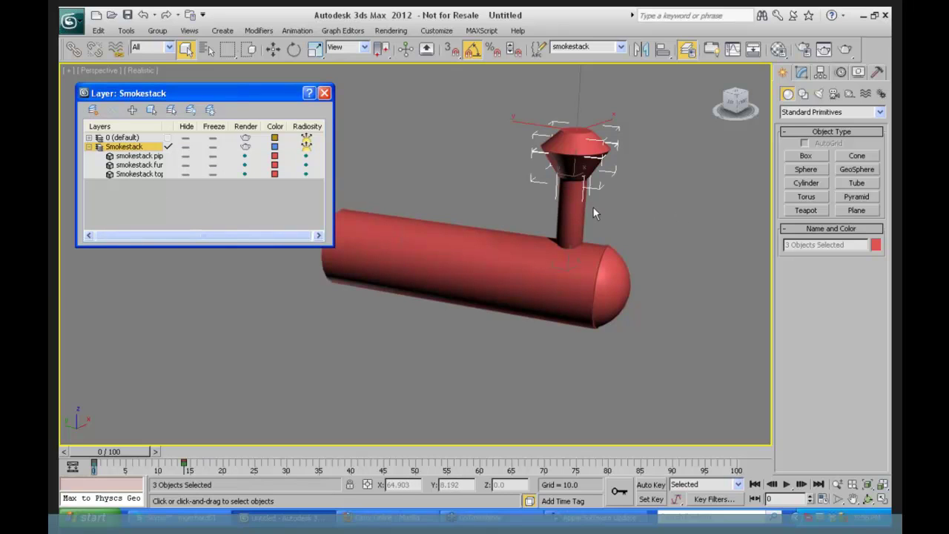
click(660, 157)
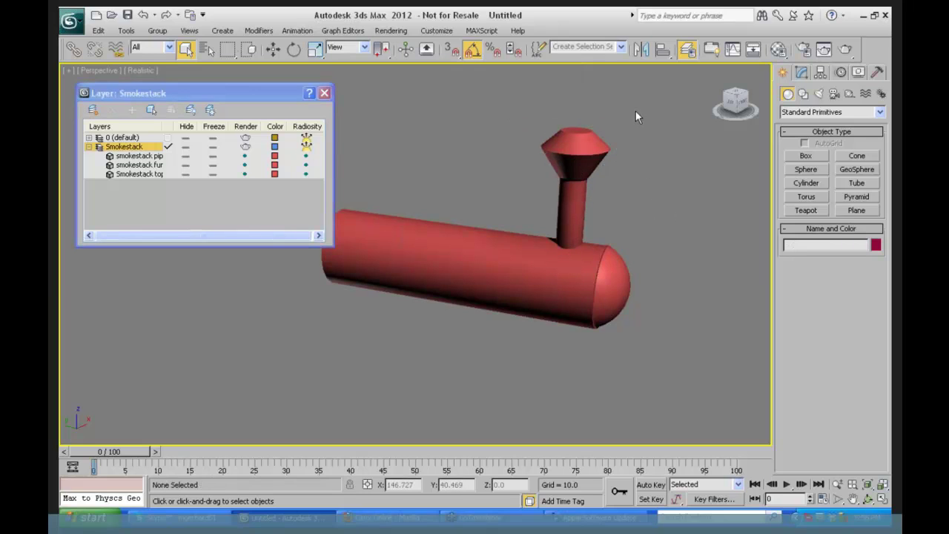
Create another layer containing only the boiler cylinder and the bullet nose.
drag(546, 217, 625, 195)
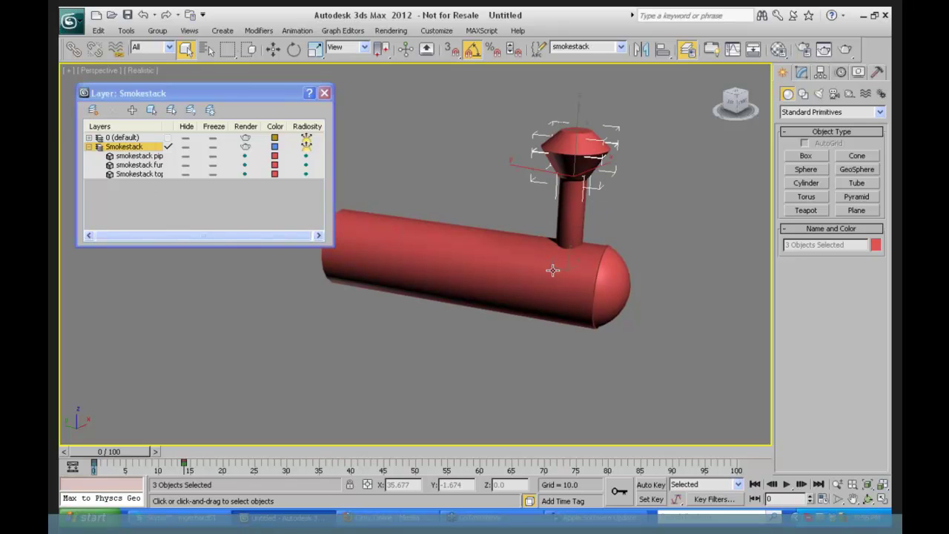
click(604, 279)
ctrl+click(604, 279)
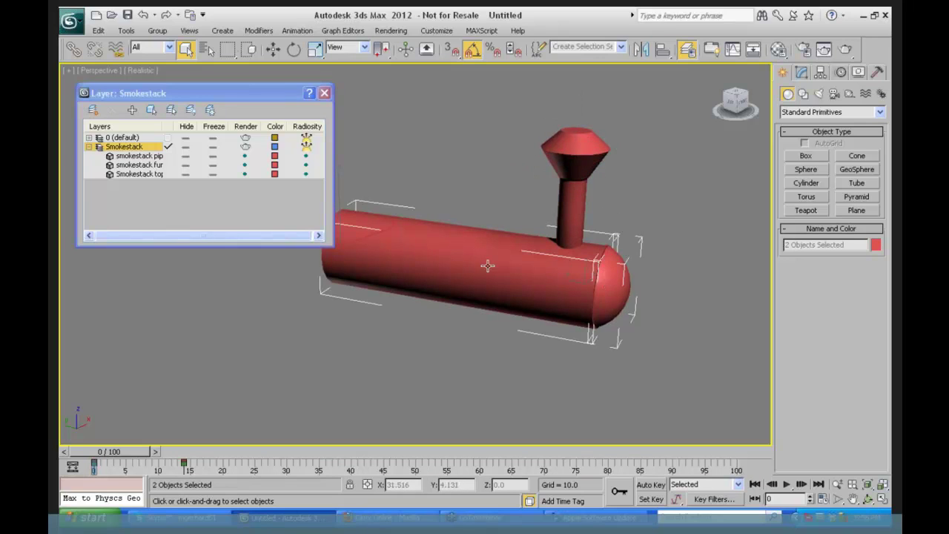
click(93, 110)
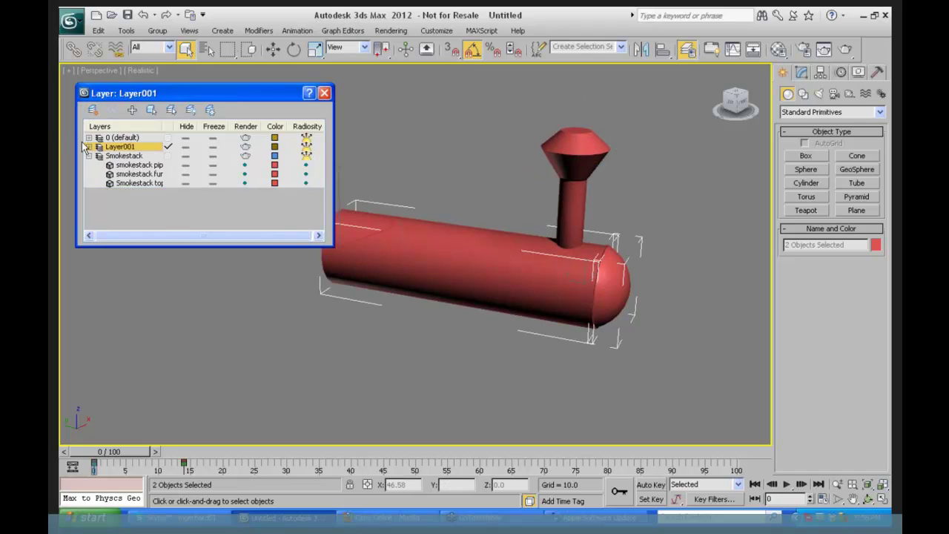
Name the boiler and nose layer Engine Layer, list its objects, and close the Layer Manager.
click(123, 147)
text(E)
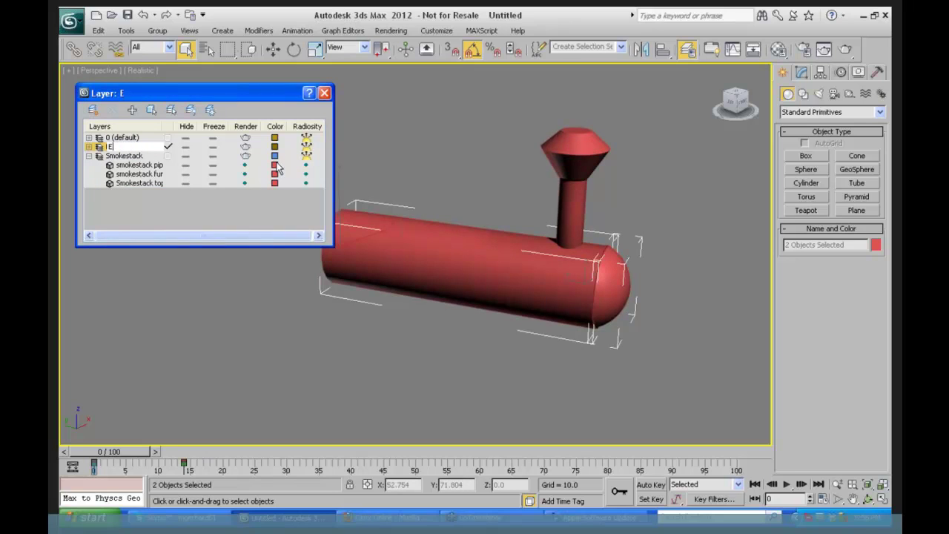
text(ngine Layer)
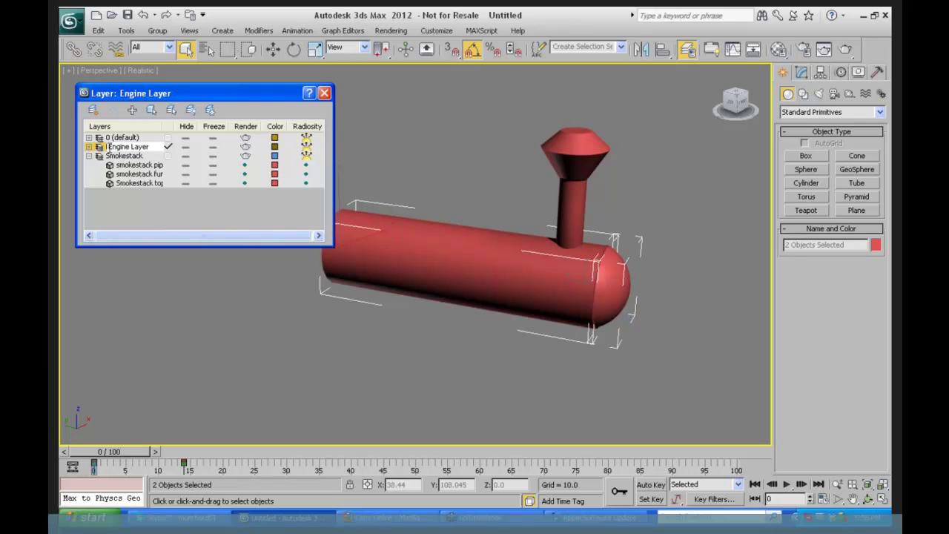
click(89, 147)
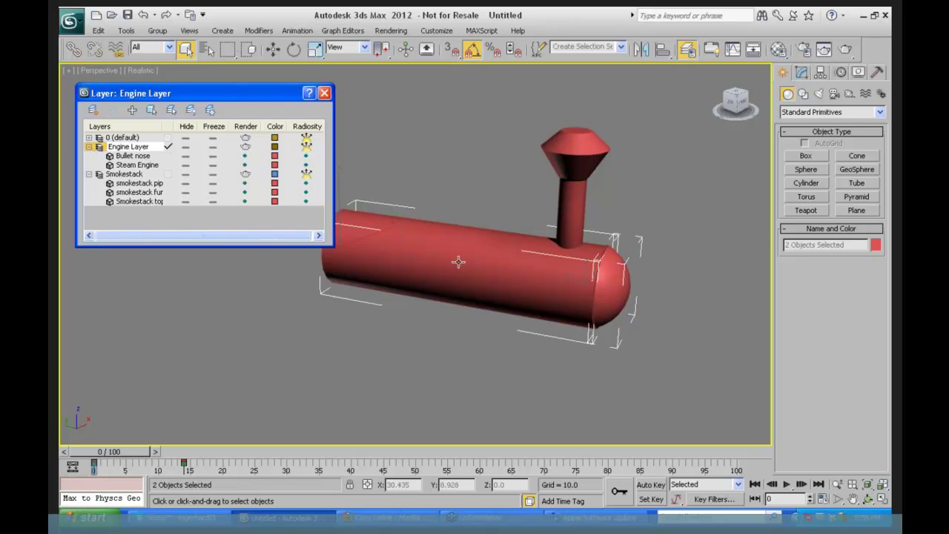
key(Return)
click(324, 92)
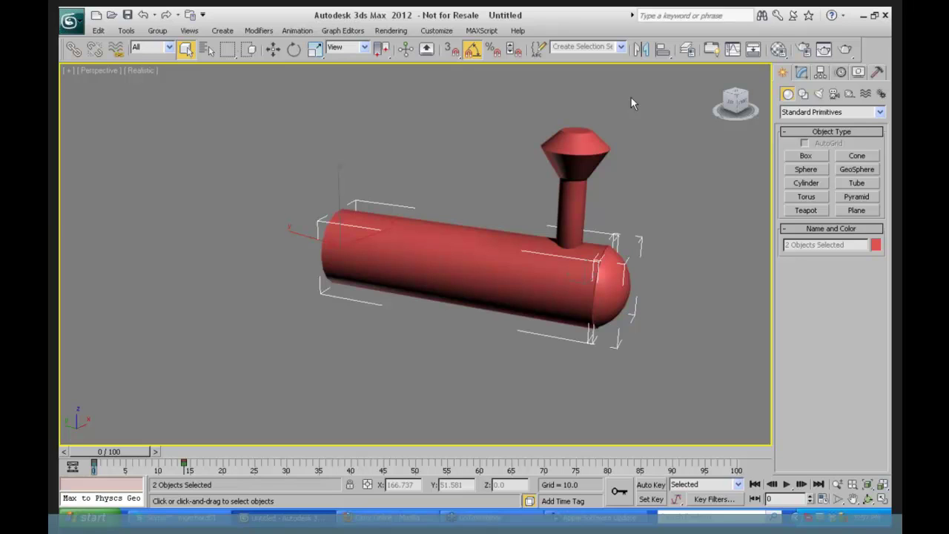
In the Layer Manager, hide the Engine Layer and the Smokestack layer, and unhide the Engine Layer.
click(685, 50)
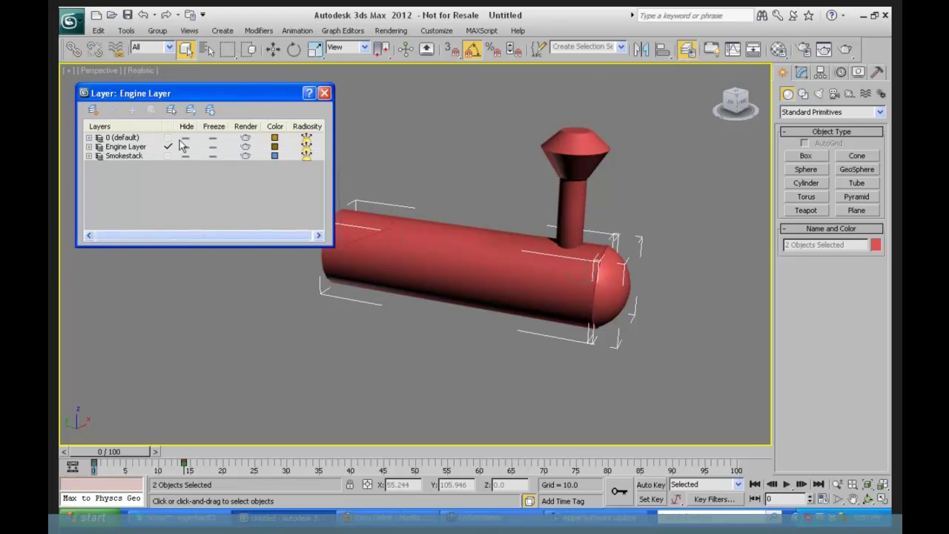
click(186, 148)
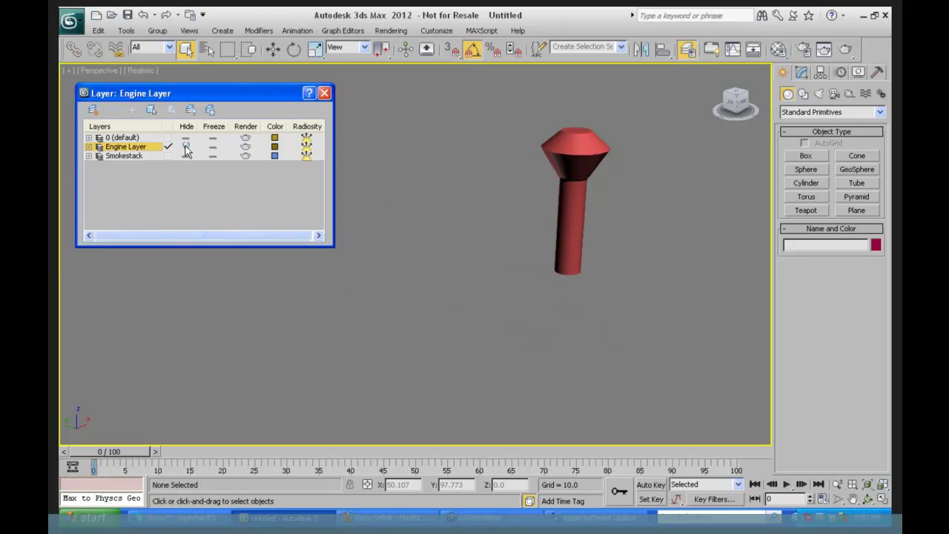
click(185, 156)
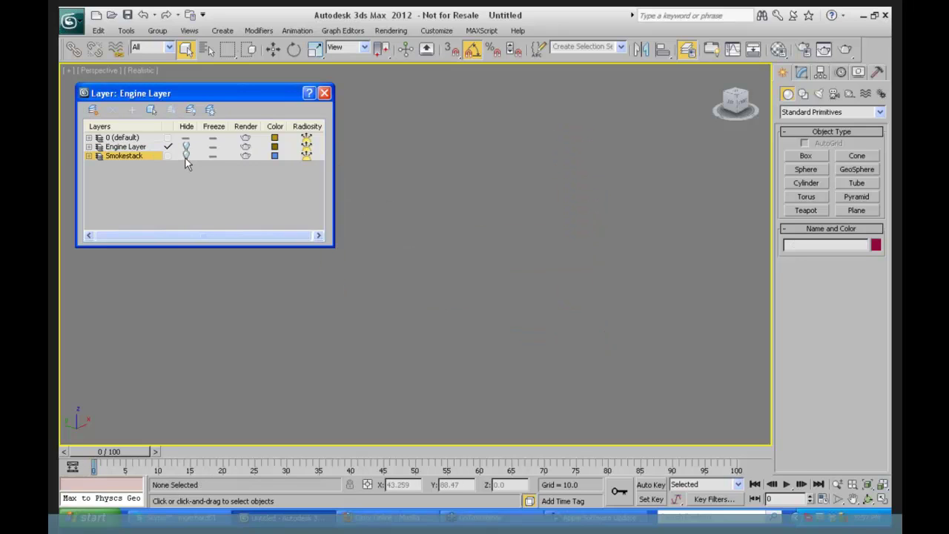
click(186, 148)
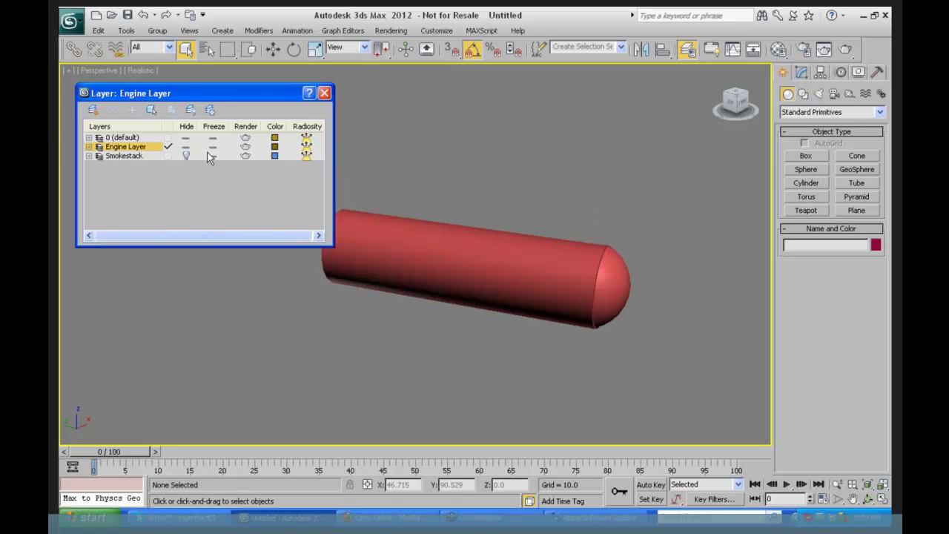
Freeze and unfreeze the Engine Layer, hide it, and close the Layer Manager.
click(212, 148)
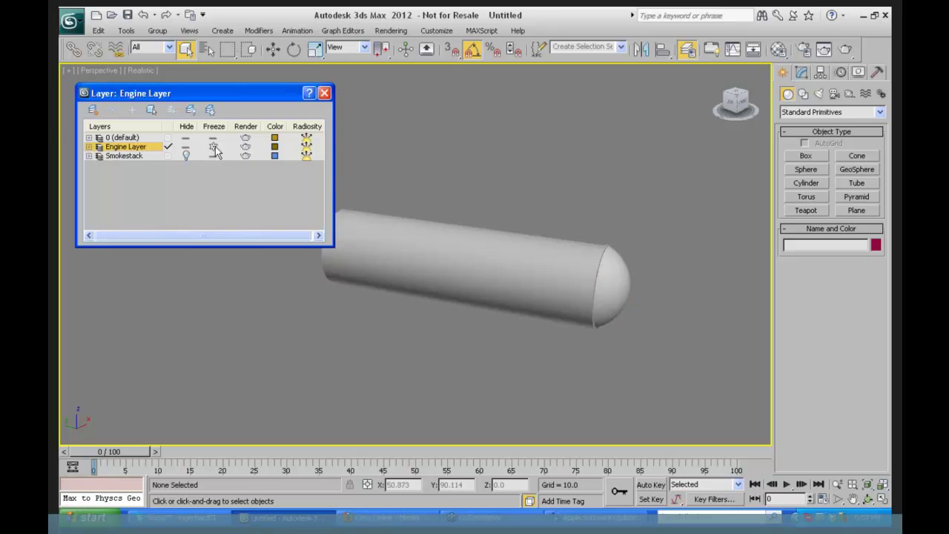
click(209, 148)
click(187, 147)
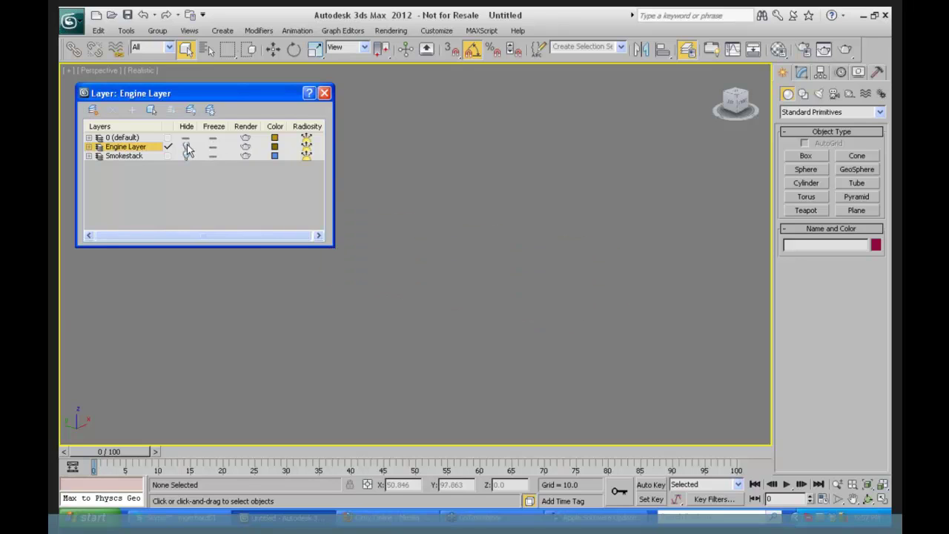
click(325, 94)
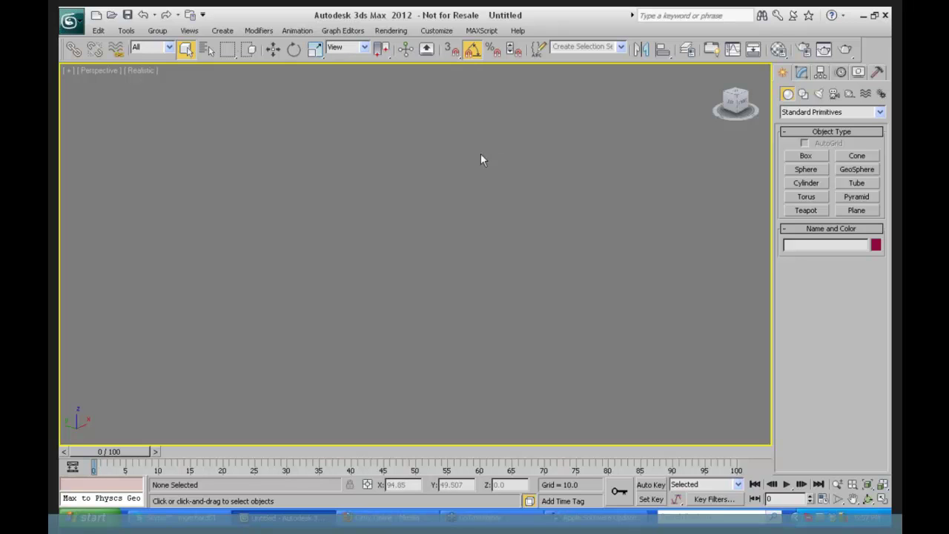
Switch to Firefox and load the 3D artist's portfolio website.
click(87, 517)
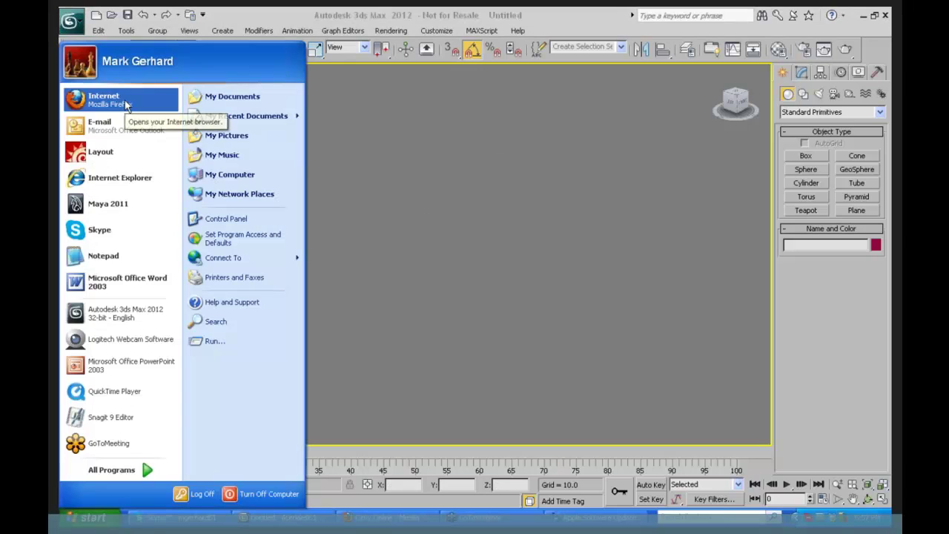
click(387, 147)
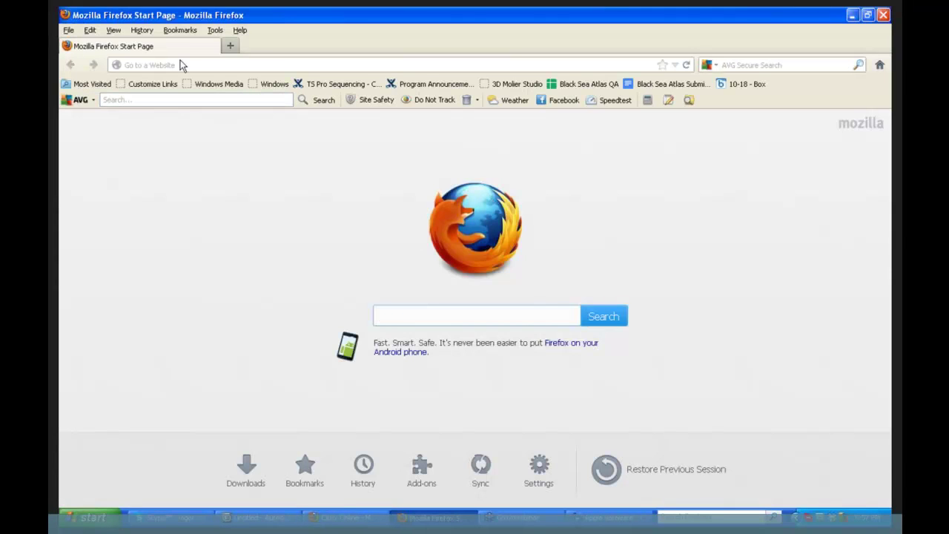
click(182, 65)
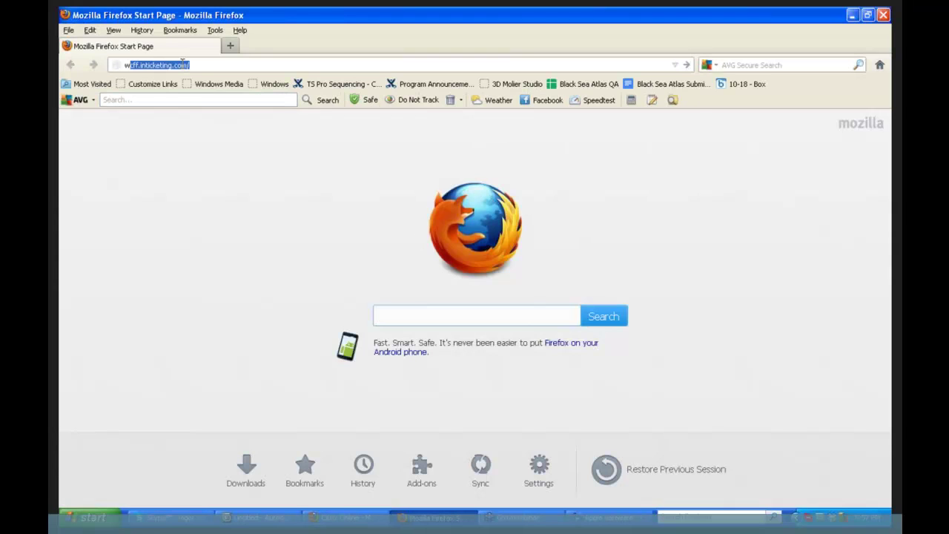
text(www.markgerhard)
key(Return)
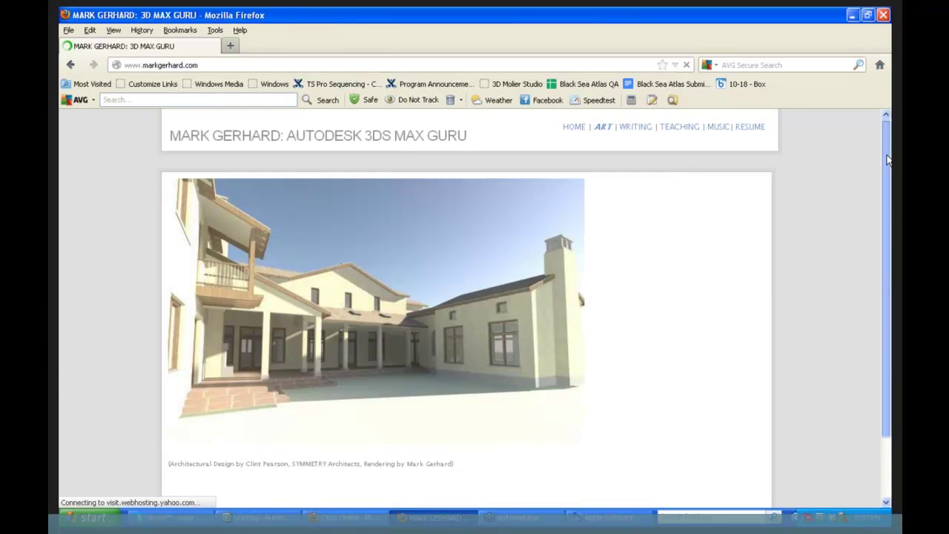
Open the art section's 3D Design Visualization page and look over the Civil 3D cover image and its thumbnails.
click(600, 121)
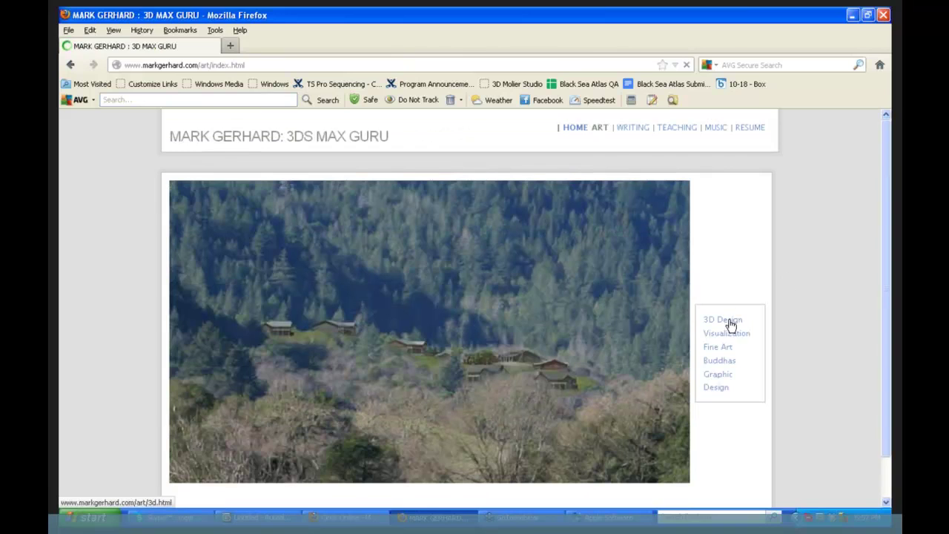
click(731, 320)
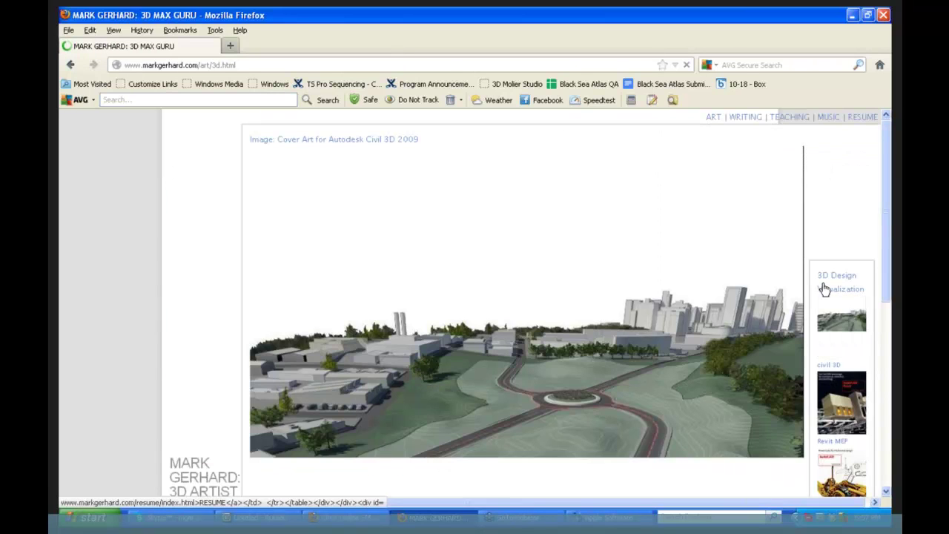
scroll(890, 184, down, 4)
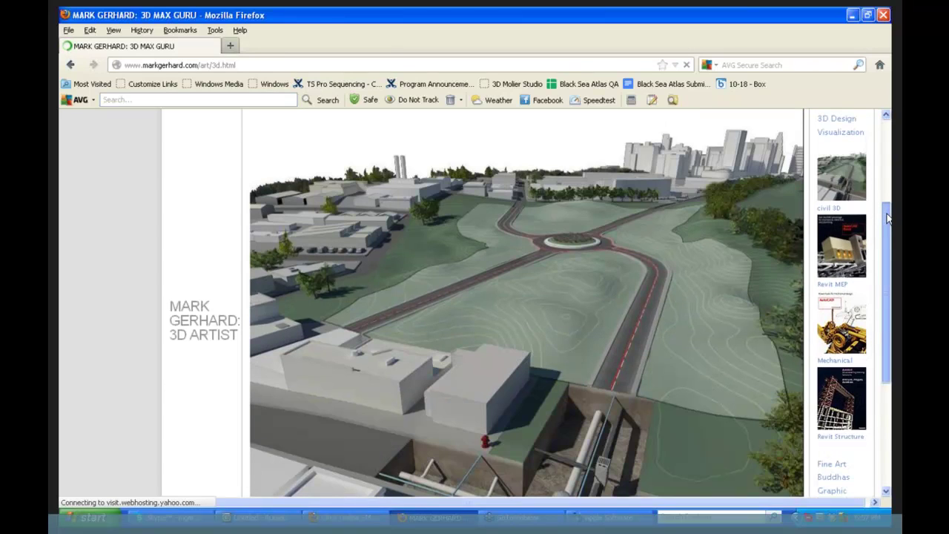
scroll(877, 252, down, 2)
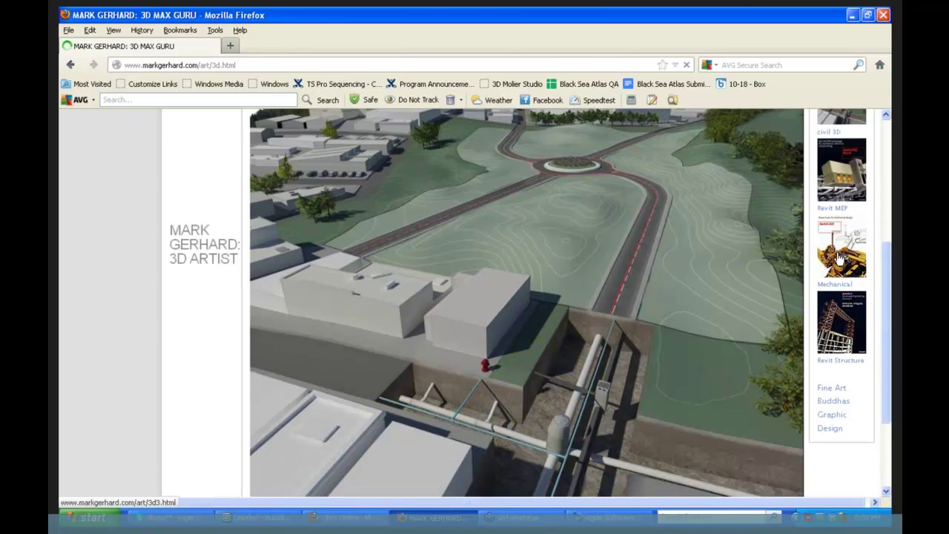
View the AutoCAD Mechanical and Revit MEP cover art as examples of complex multi-part models.
click(840, 256)
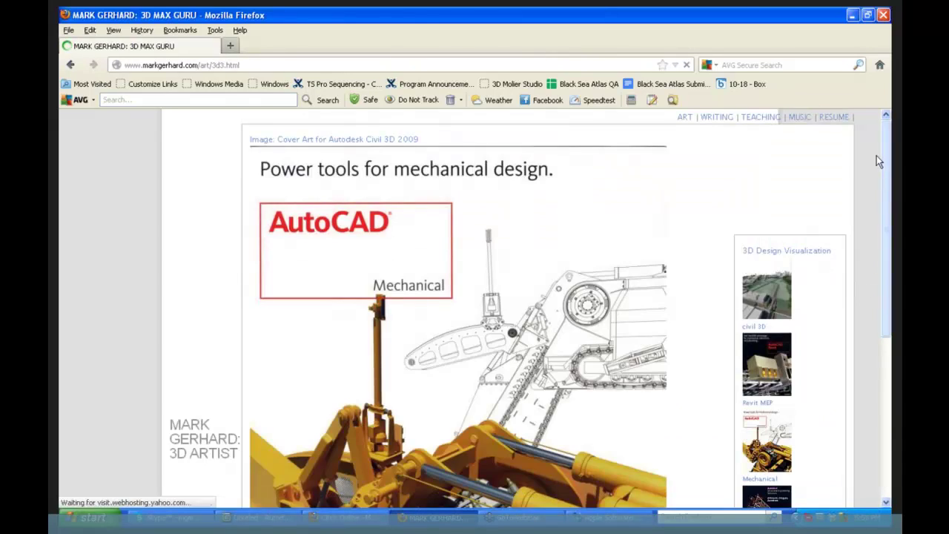
drag(885, 167, 887, 298)
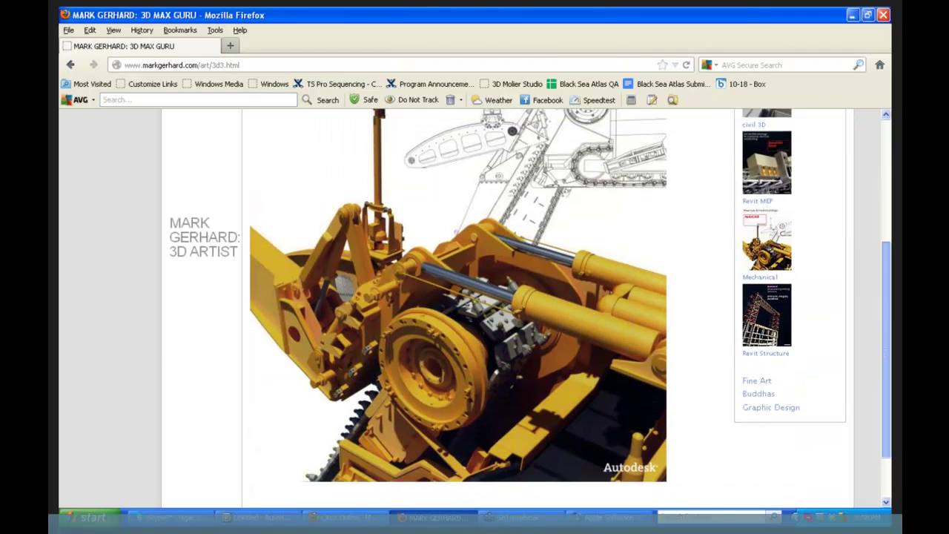
scroll(465, 316, up, 1)
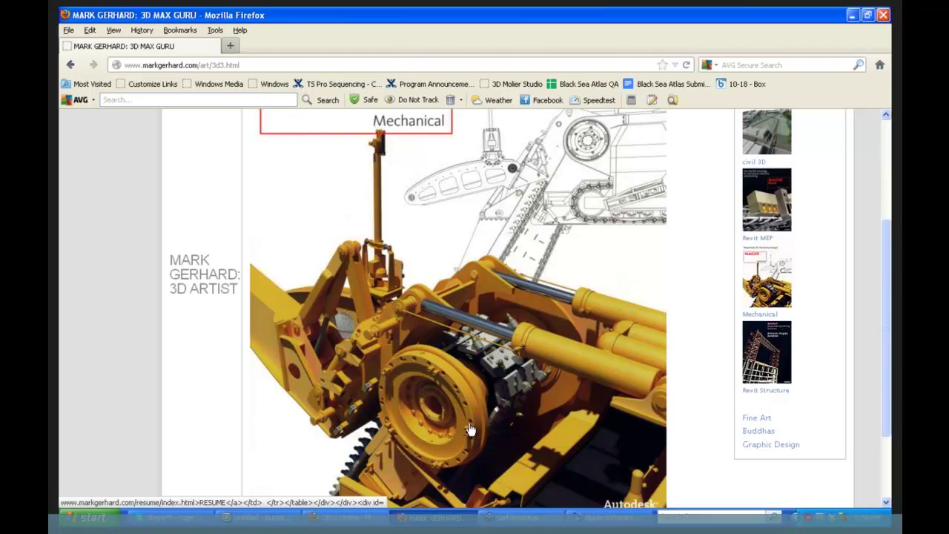
click(764, 200)
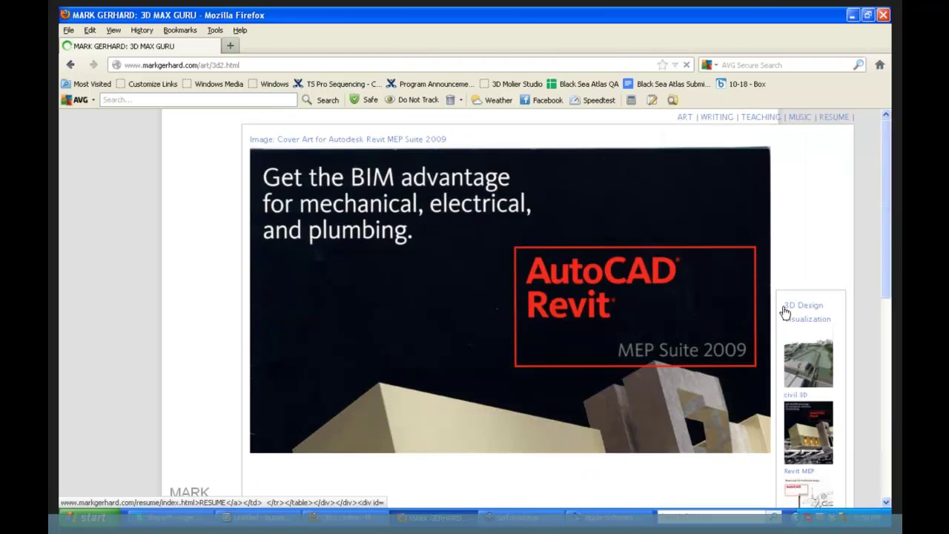
drag(888, 179, 872, 261)
Return to the Civil 3D cover art and examine the buildings, roads and terrain in the scene.
click(813, 192)
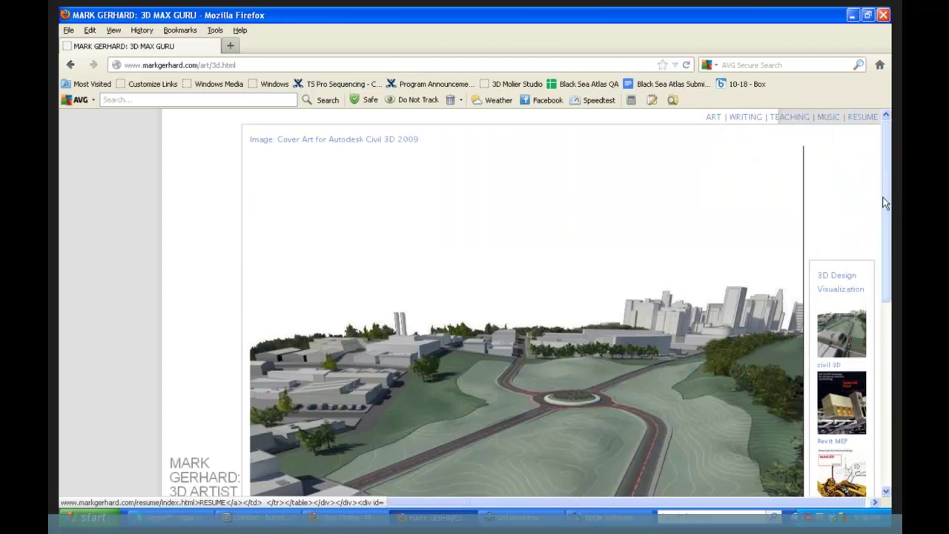
drag(887, 204, 879, 252)
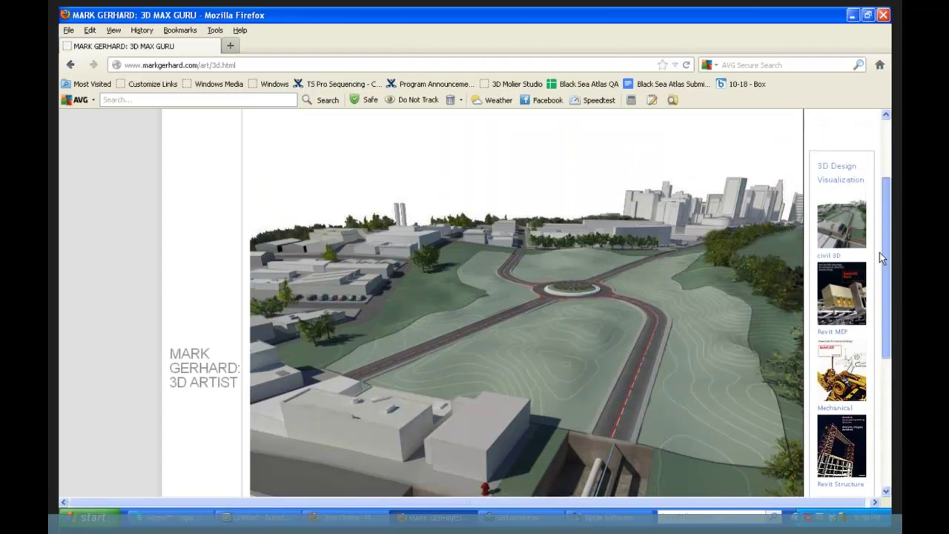
scroll(879, 249, up, 1)
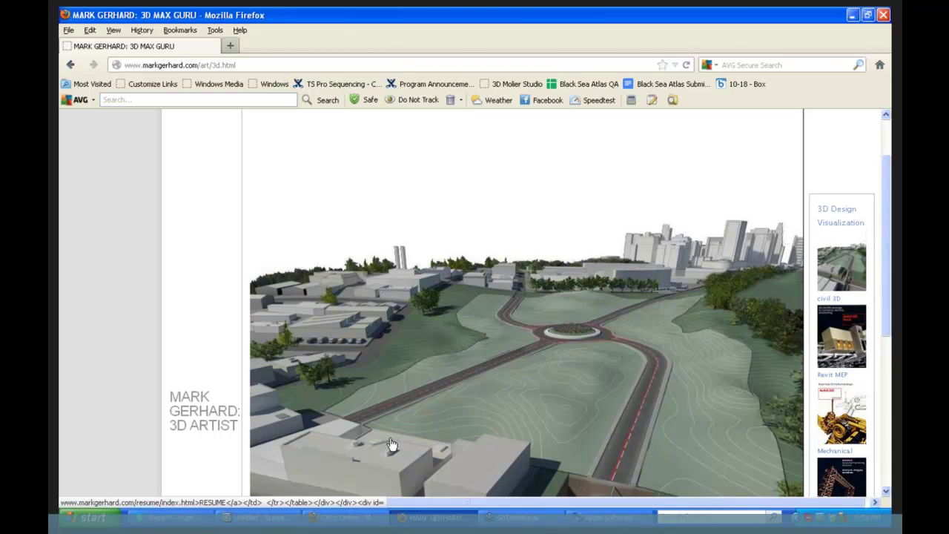
Switch back to 3ds Max and fetch the held scene with the complete locomotive.
click(256, 518)
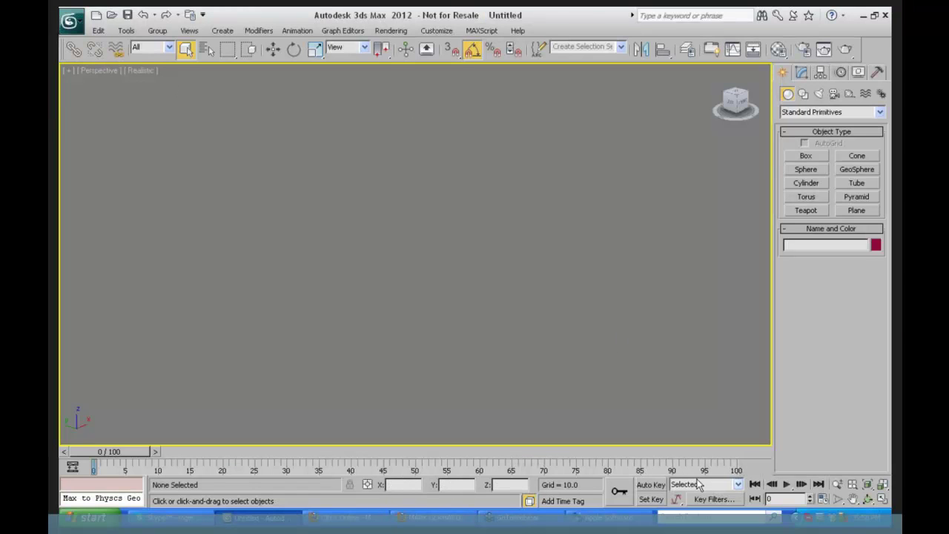
click(882, 499)
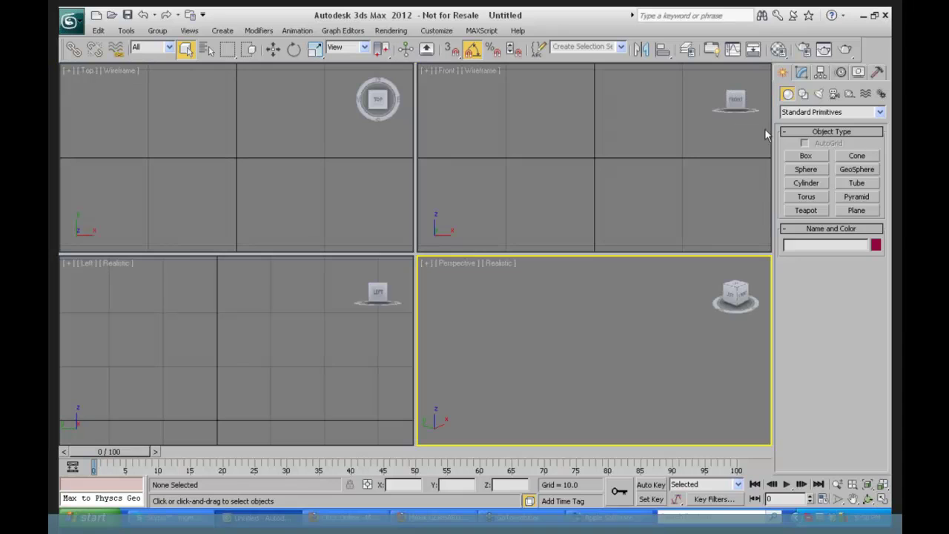
click(97, 31)
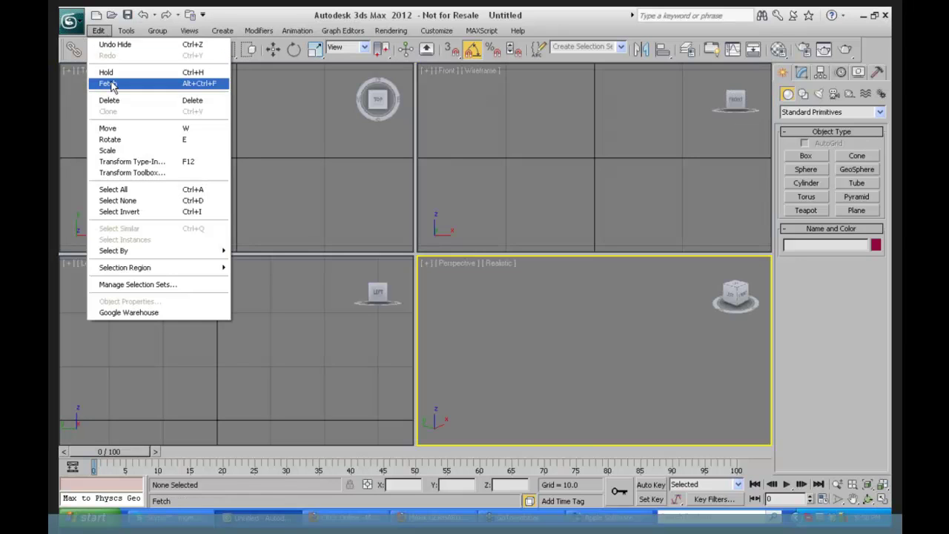
click(108, 84)
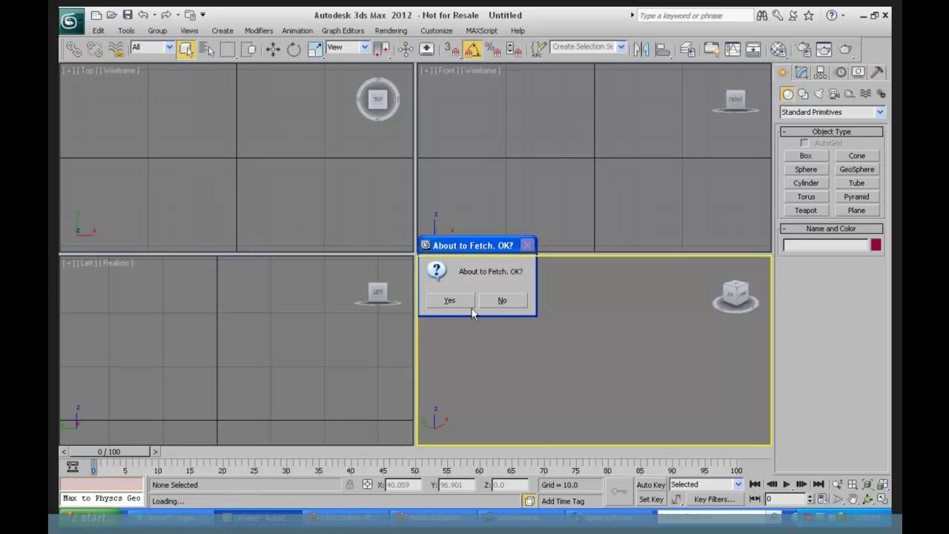
key(Return)
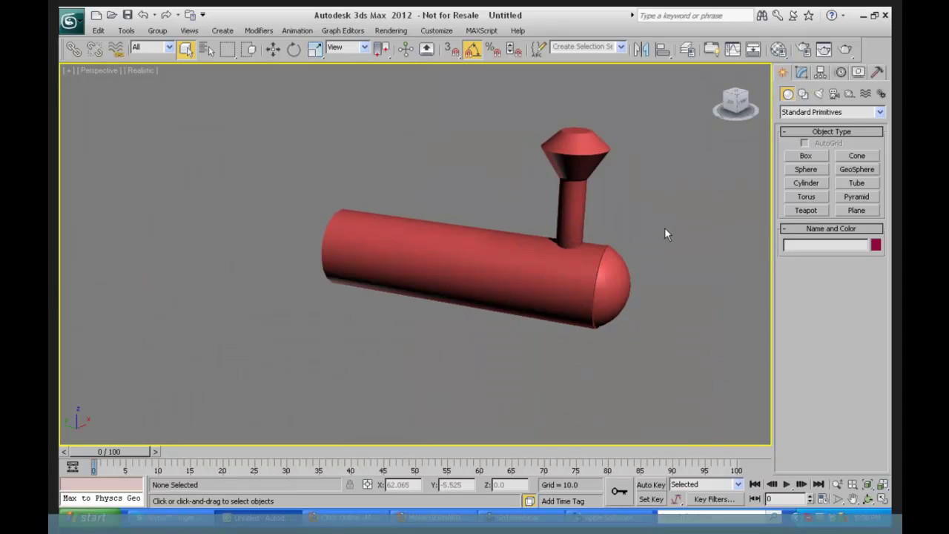
Group all five locomotive parts as Engine Parts and move the group along the Y axis to about -5.8.
drag(668, 102, 299, 339)
click(157, 31)
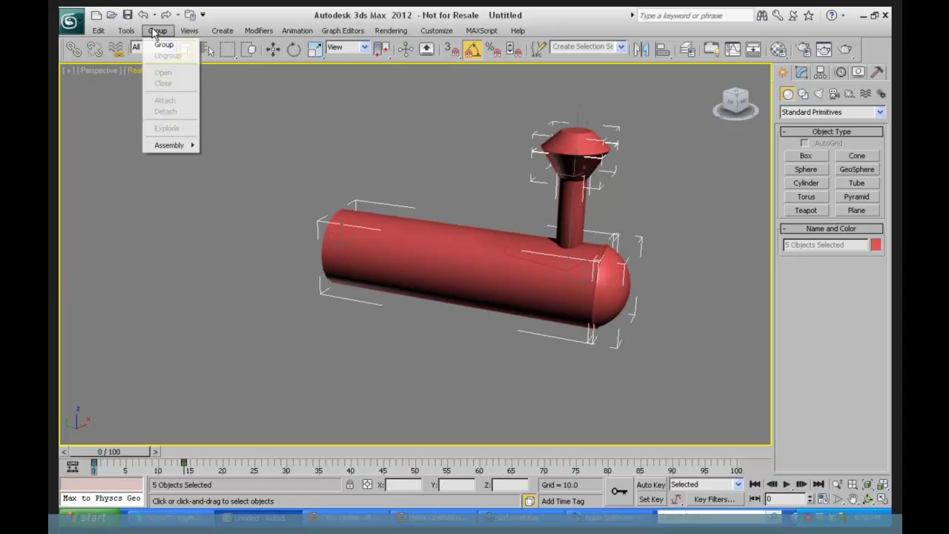
click(165, 46)
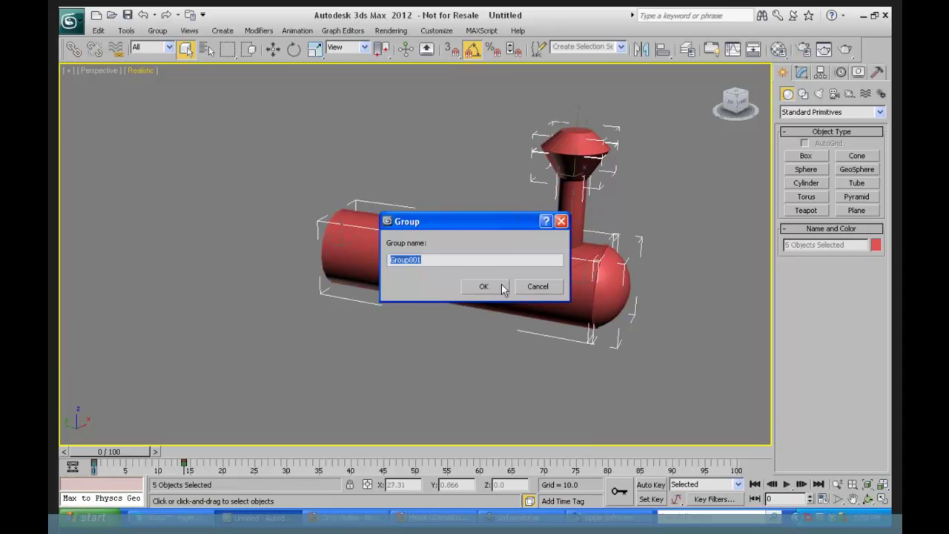
text(Engine Parts)
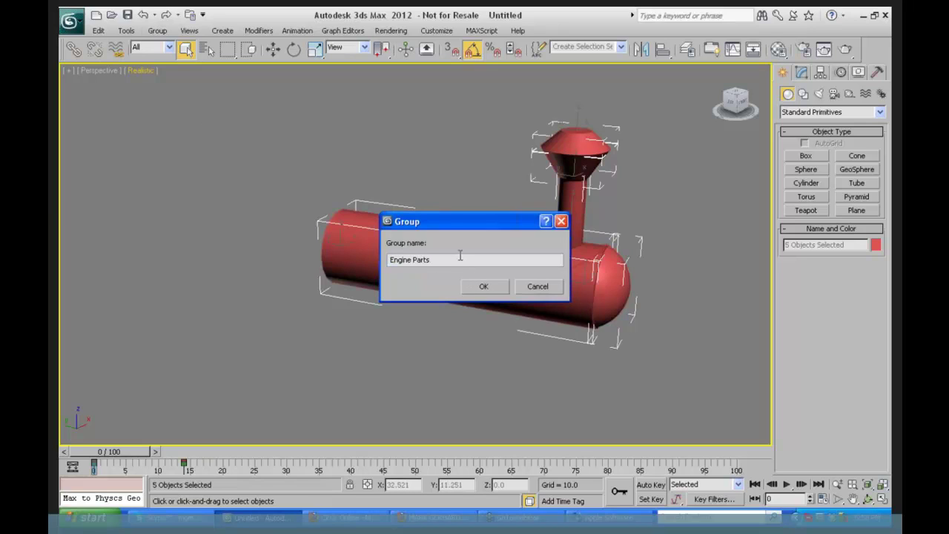
click(482, 286)
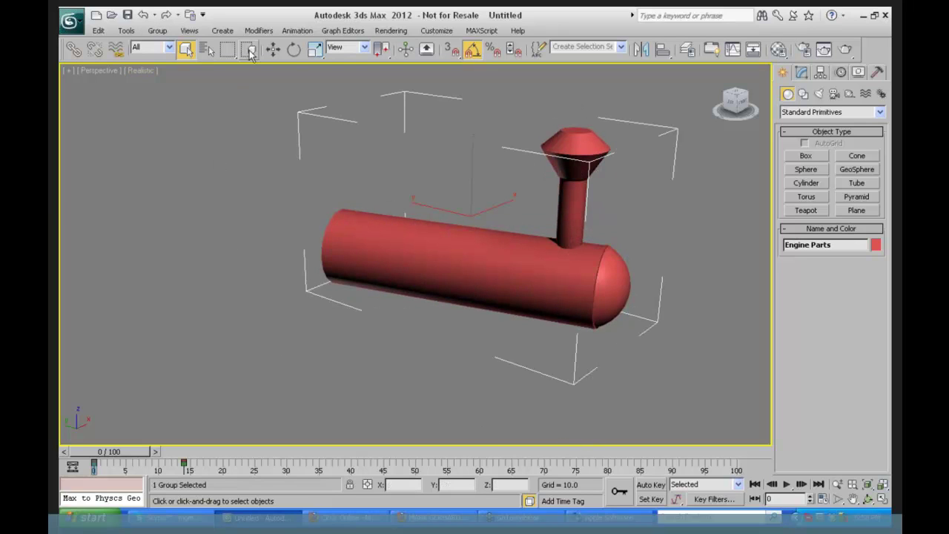
click(272, 48)
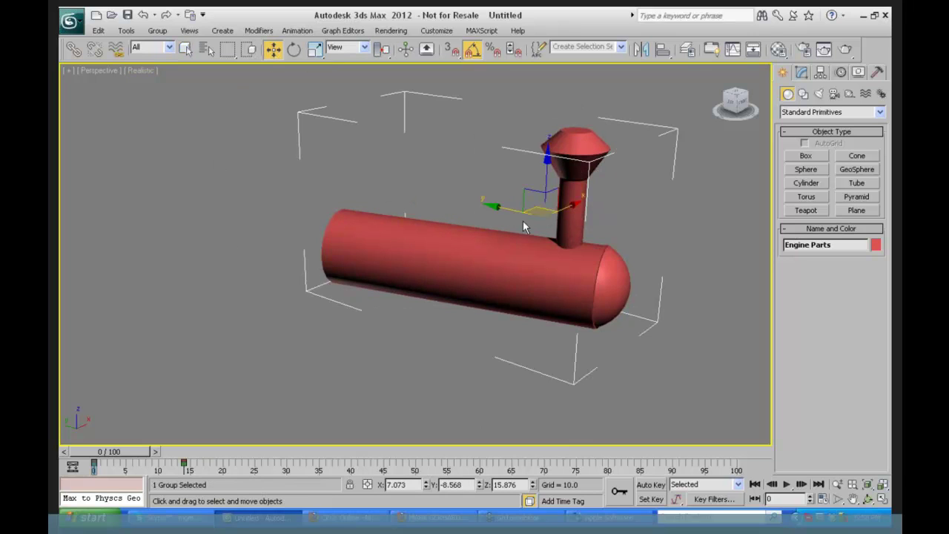
drag(512, 207, 467, 216)
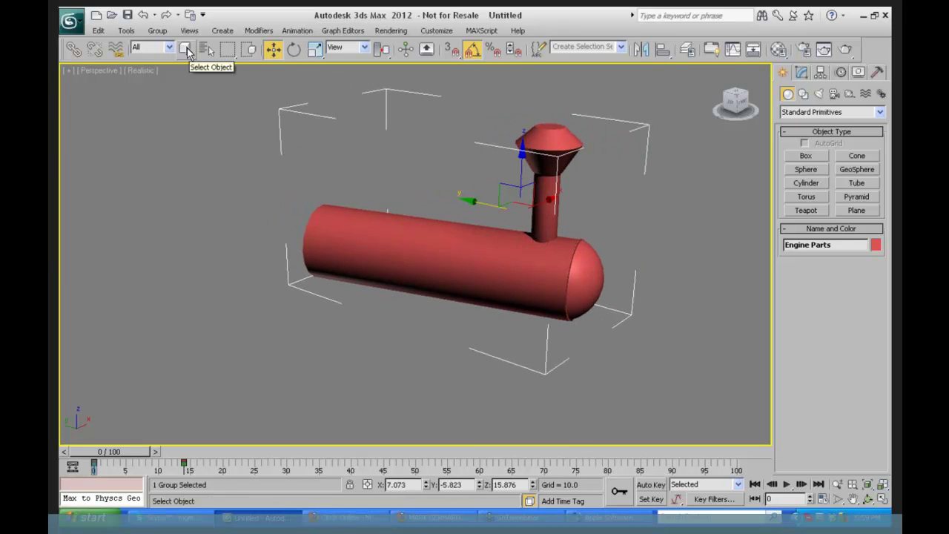
Examine how the Engine Parts group is listed among the scene's selectable objects.
click(205, 48)
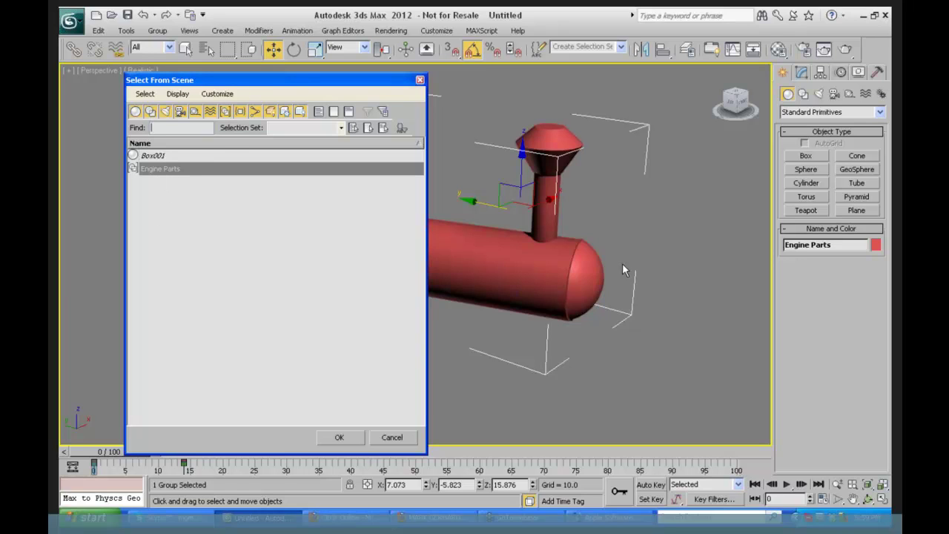
drag(353, 83, 344, 104)
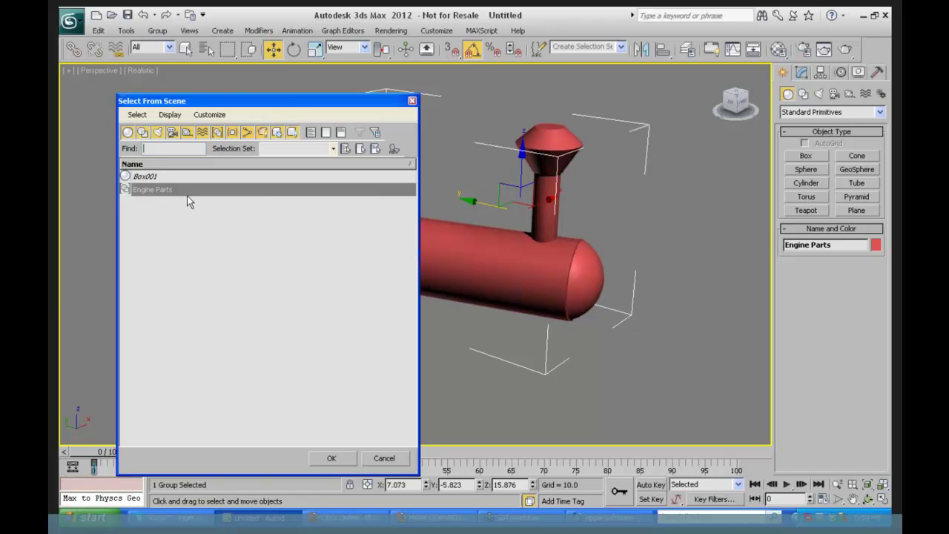
click(412, 101)
Create an AutoGrid box about 1.46 long, 1.41 wide and 3.99 high atop the smokestack and attach it to the Engine Parts group.
click(806, 156)
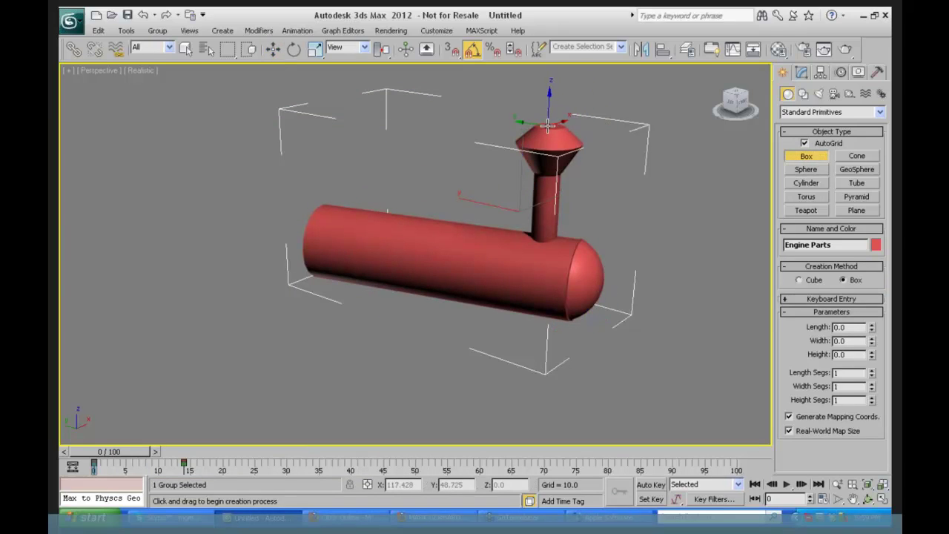
drag(546, 126, 555, 120)
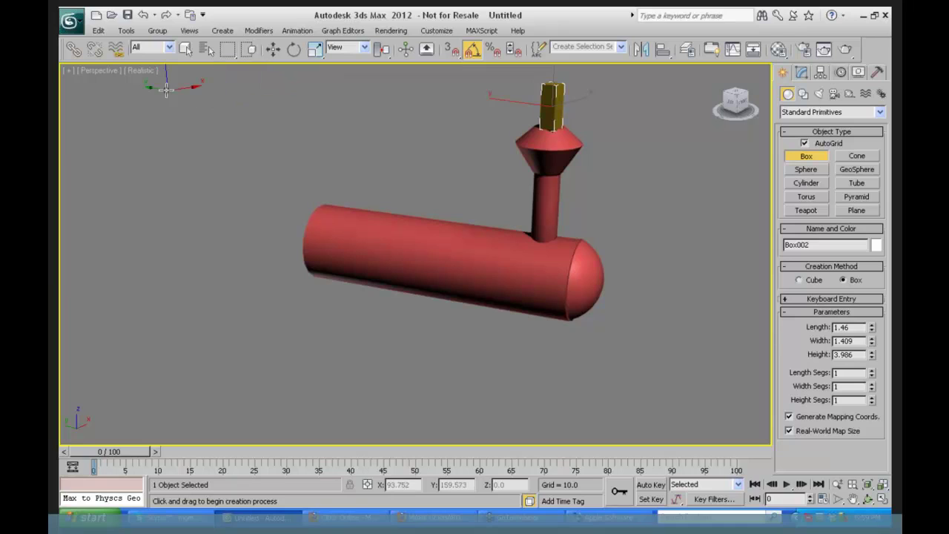
click(157, 31)
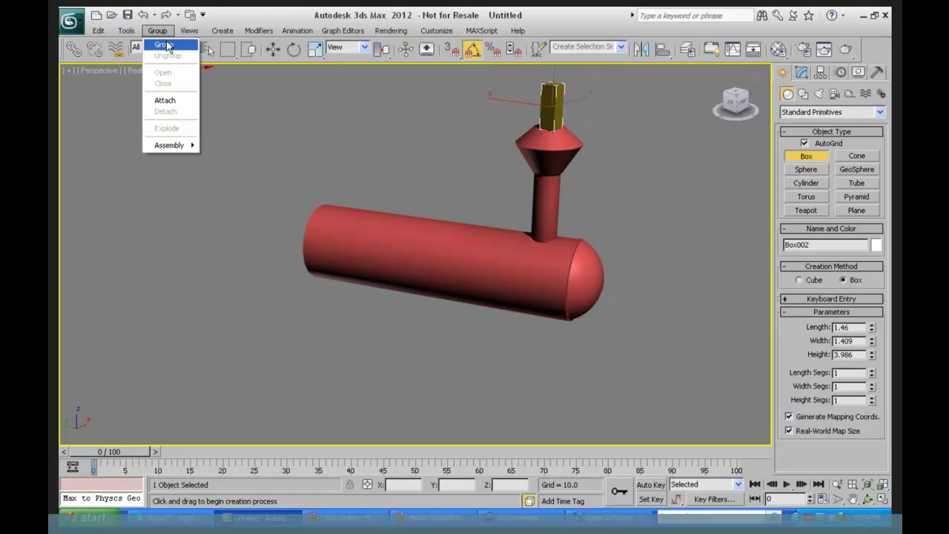
click(167, 101)
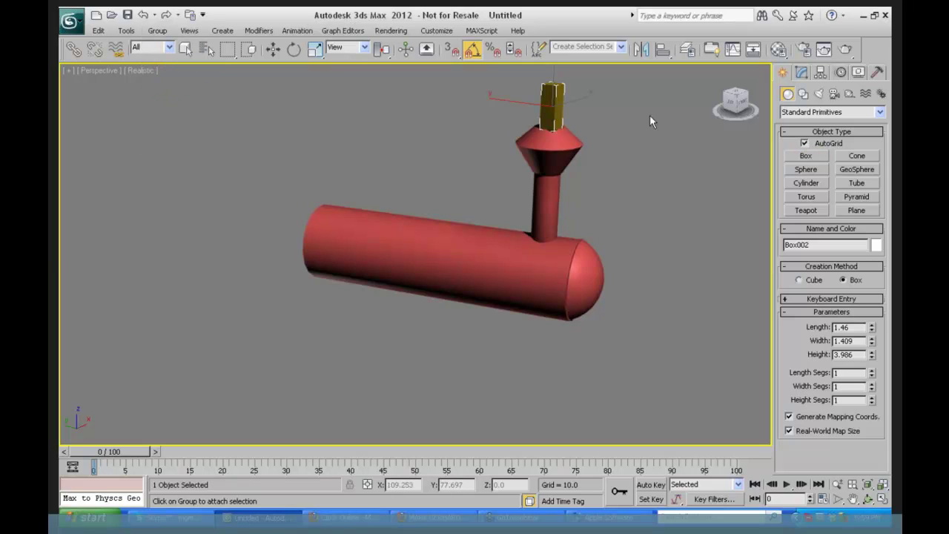
click(563, 146)
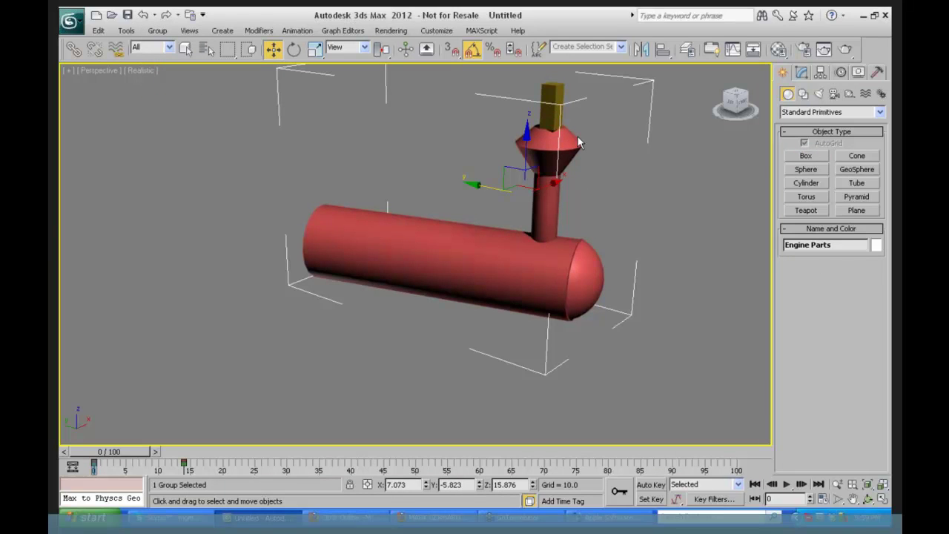
Open the Engine Parts group, move the box above the smokestack along Y to about -9.2, and close the group.
click(156, 31)
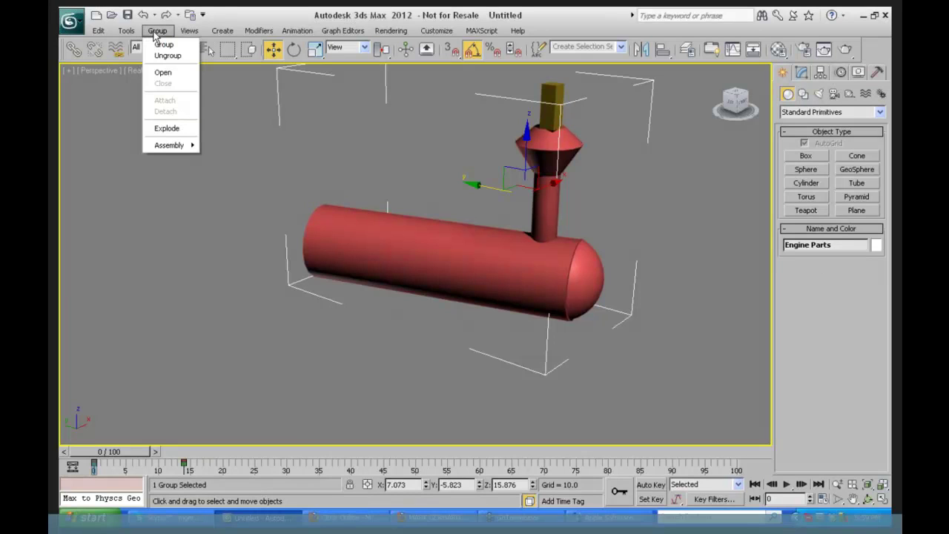
click(168, 73)
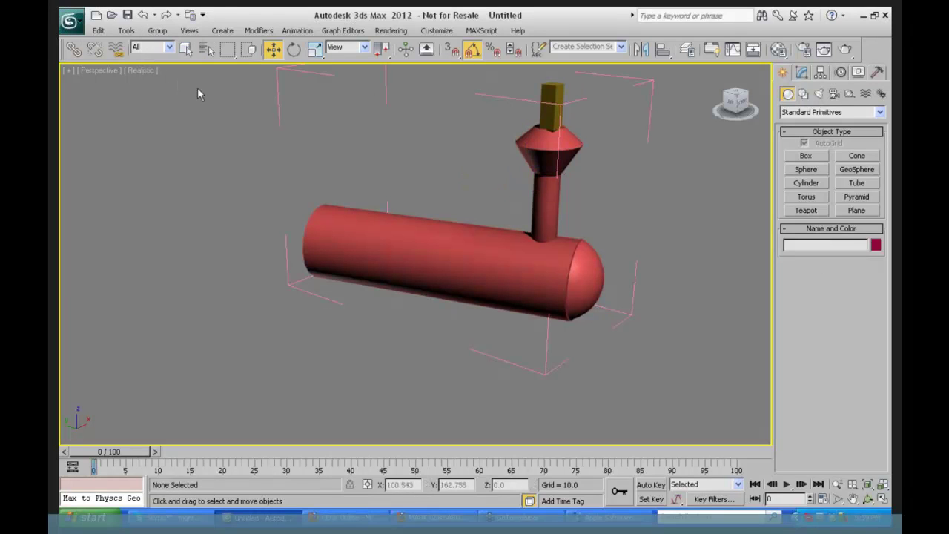
click(554, 111)
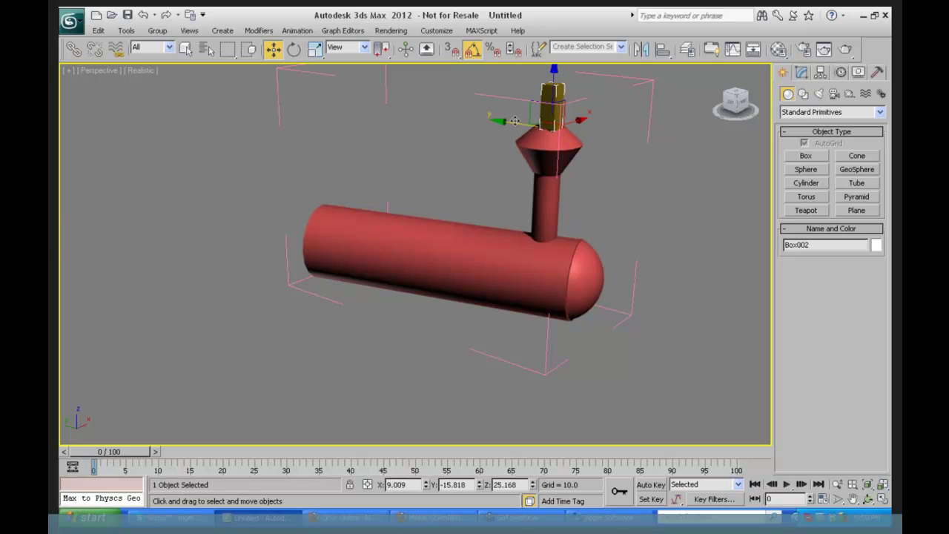
drag(554, 112, 492, 104)
click(156, 31)
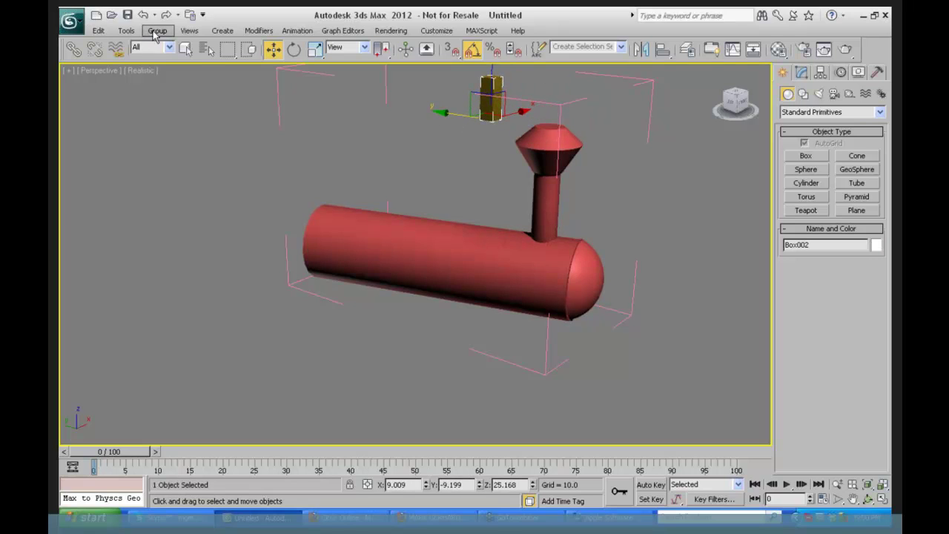
click(168, 82)
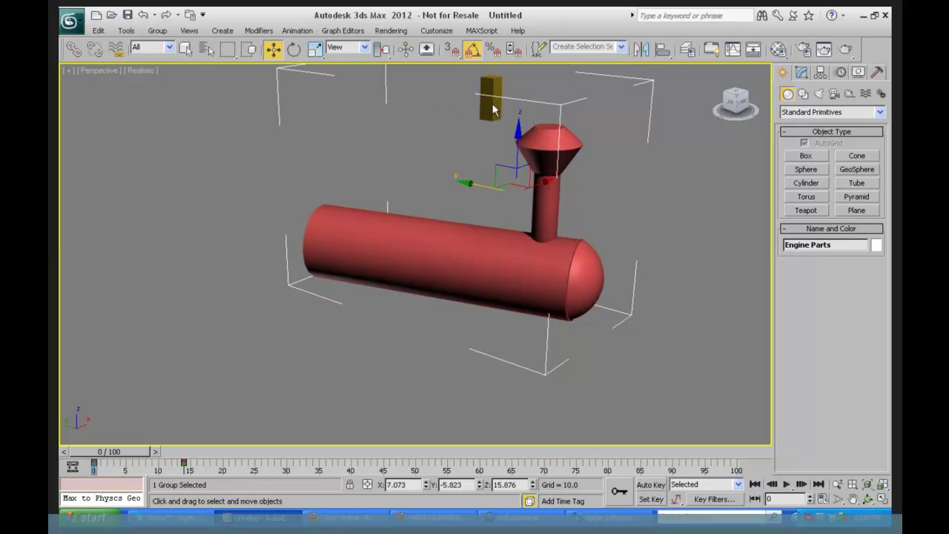